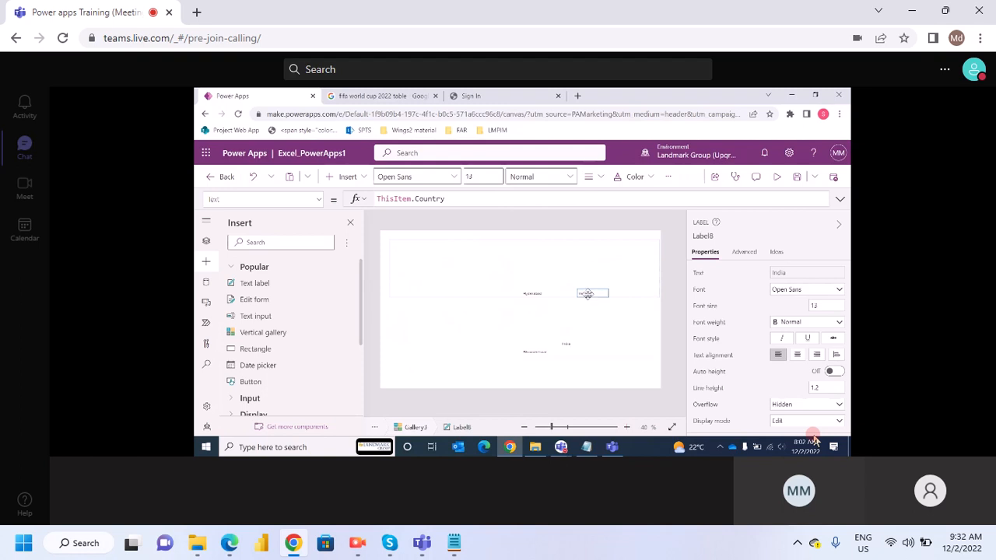
- Add First Name and ID text labels to the gallery, placing ID at the row's start and First Name beside it
left_click(351, 181)
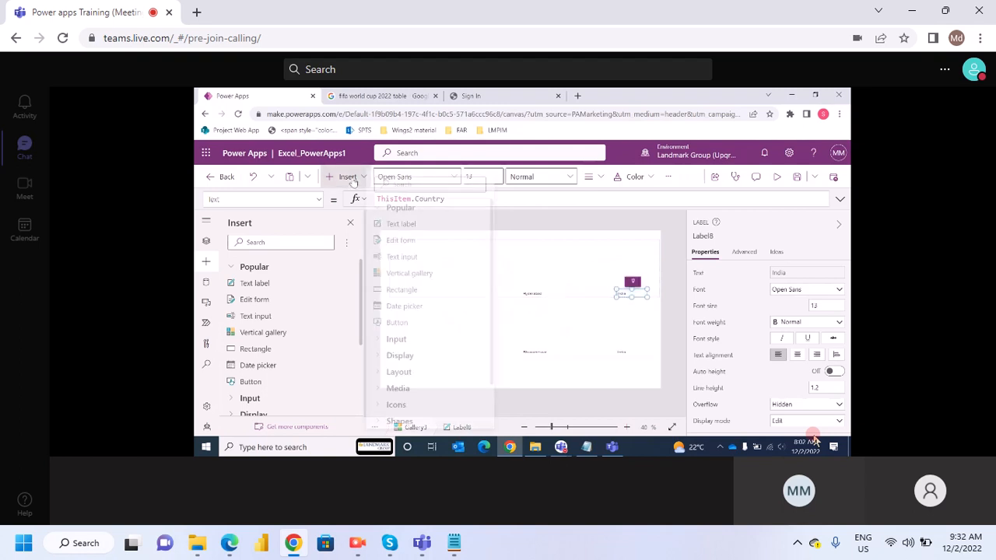
left_click(400, 222)
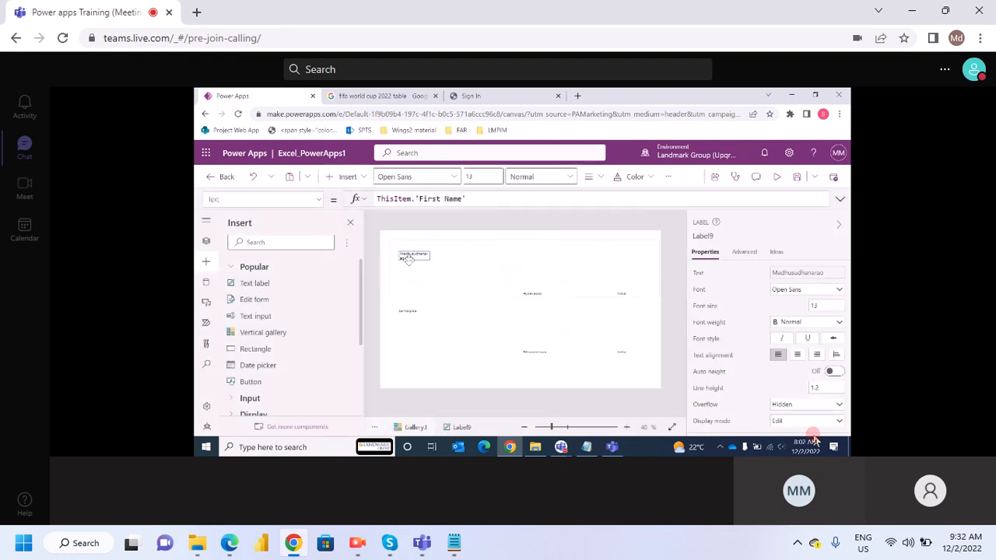
left_click(347, 176)
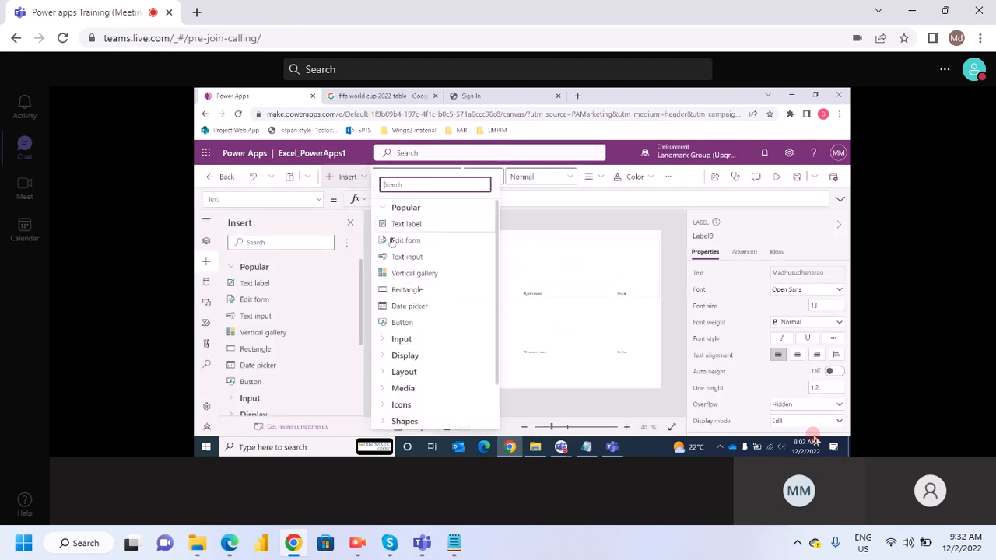
left_click(400, 225)
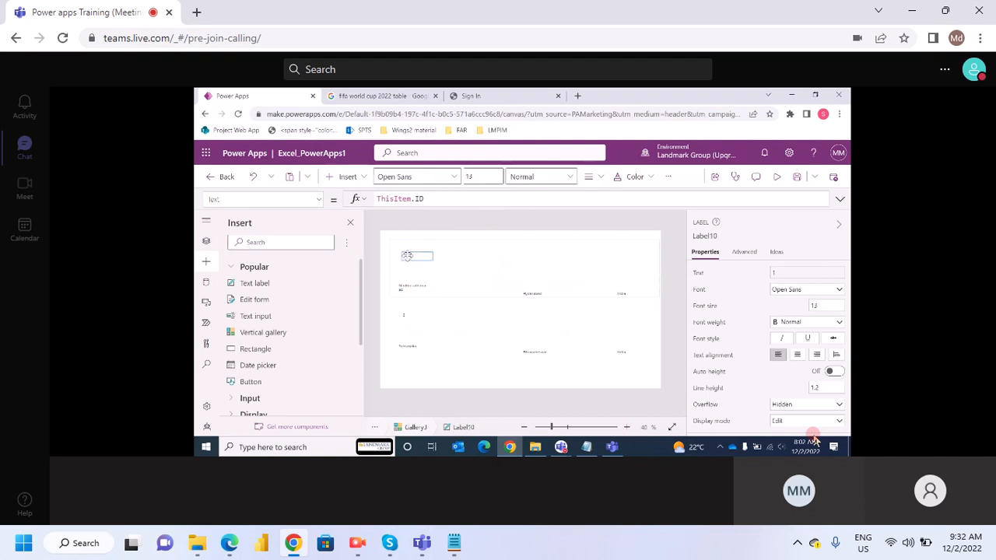
left_click_drag(412, 287, 457, 294)
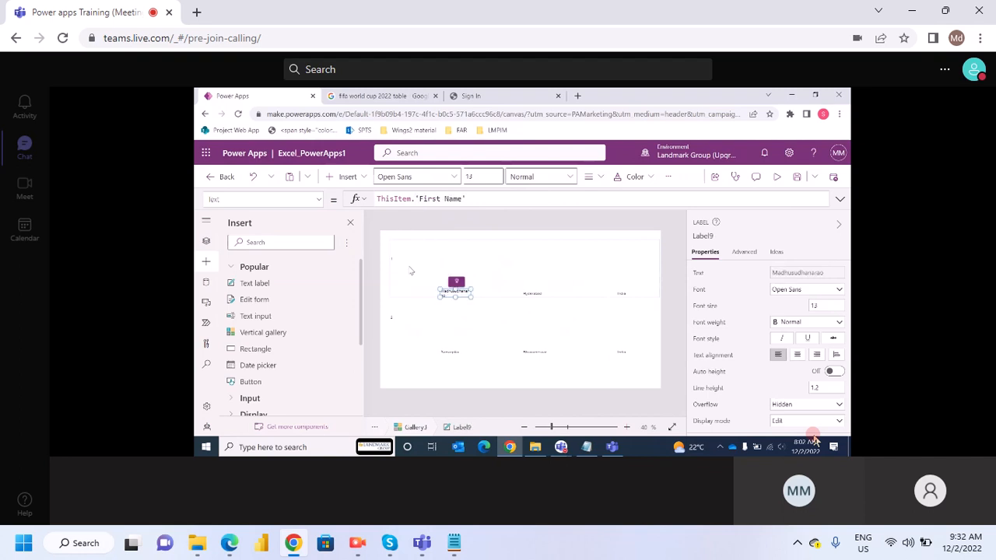
left_click_drag(398, 264, 399, 293)
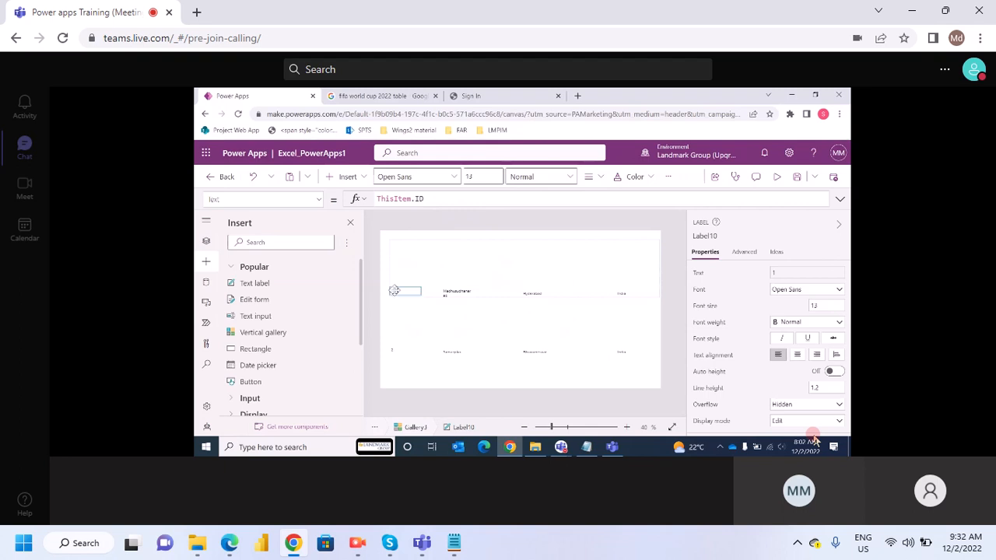
- Place a Last Name text label between the first name and city labels, and insert another text label
left_click(347, 177)
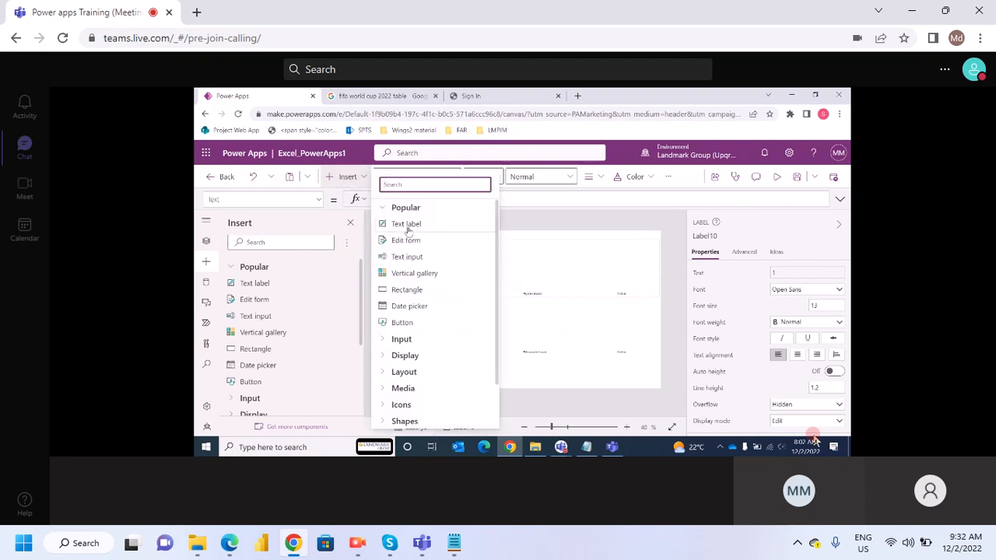
left_click(504, 263)
left_click_drag(402, 257, 495, 301)
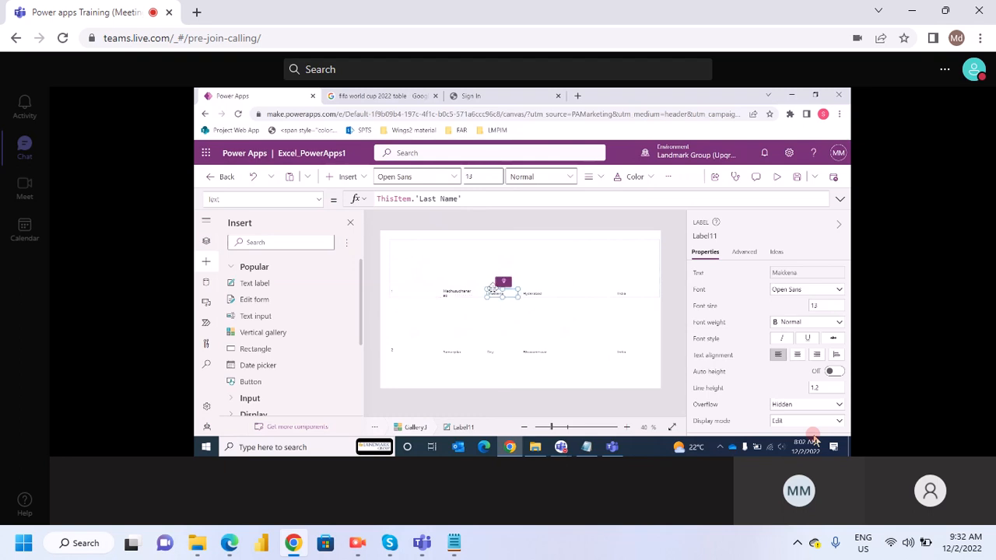
left_click(348, 177)
left_click(403, 224)
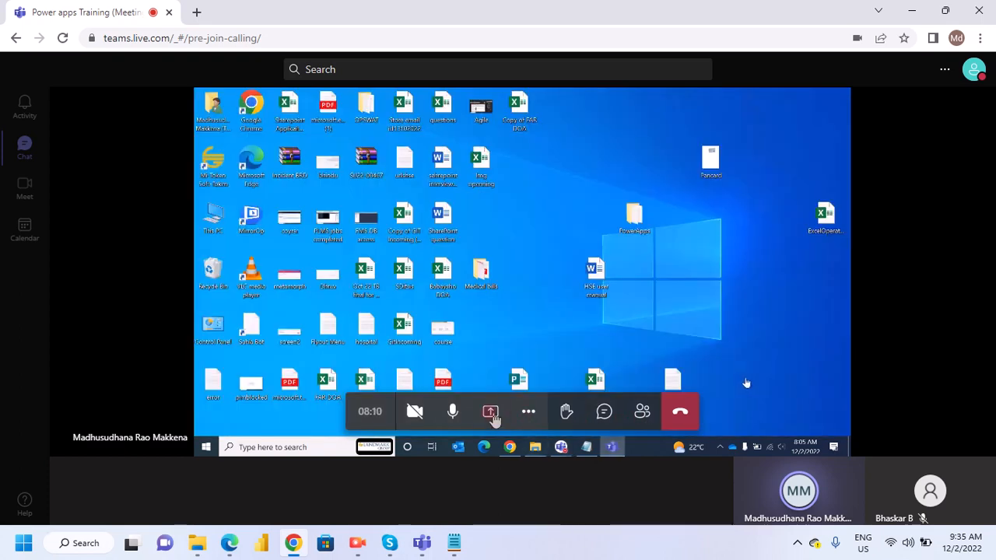
- Share the entire screen in the Teams meeting and hide the sharing notice
left_click(491, 413)
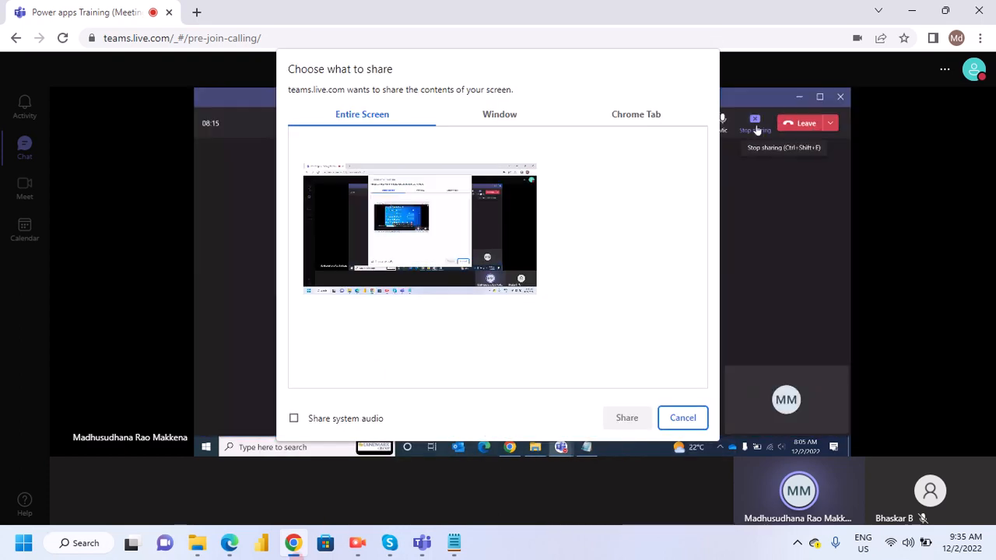
left_click(467, 294)
left_click(626, 424)
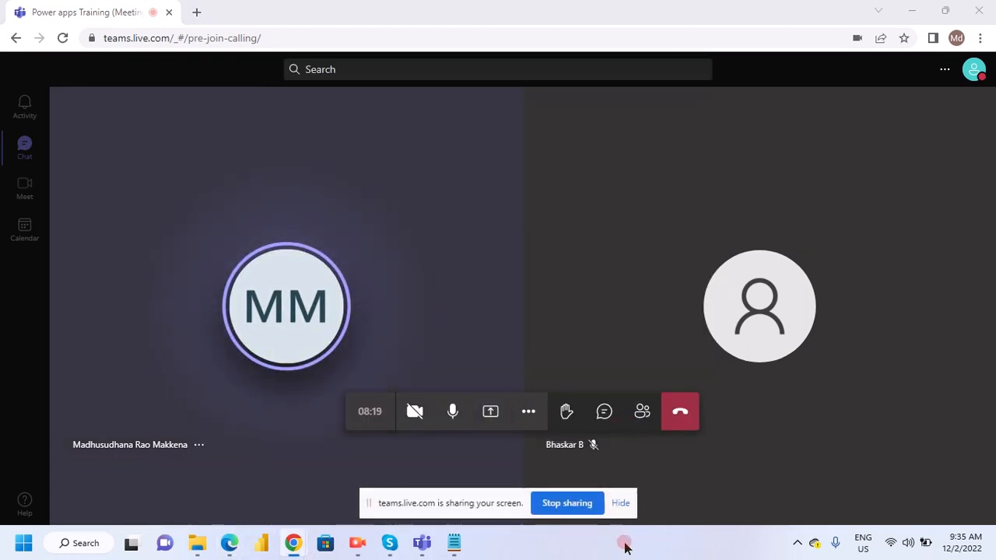
left_click(621, 503)
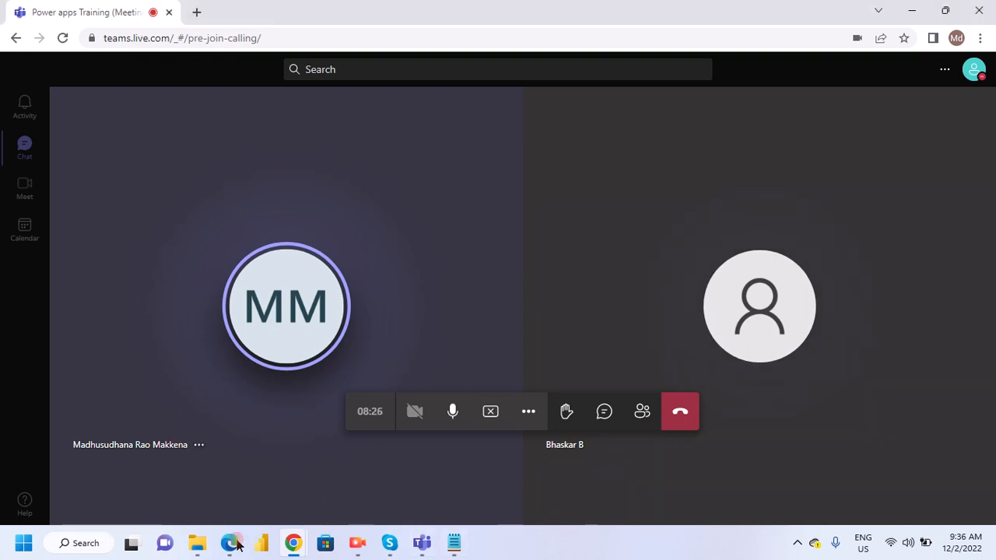
- Switch to Power Apps in Microsoft Edge and open the list of Dataverse tables
mouse_move(230, 548)
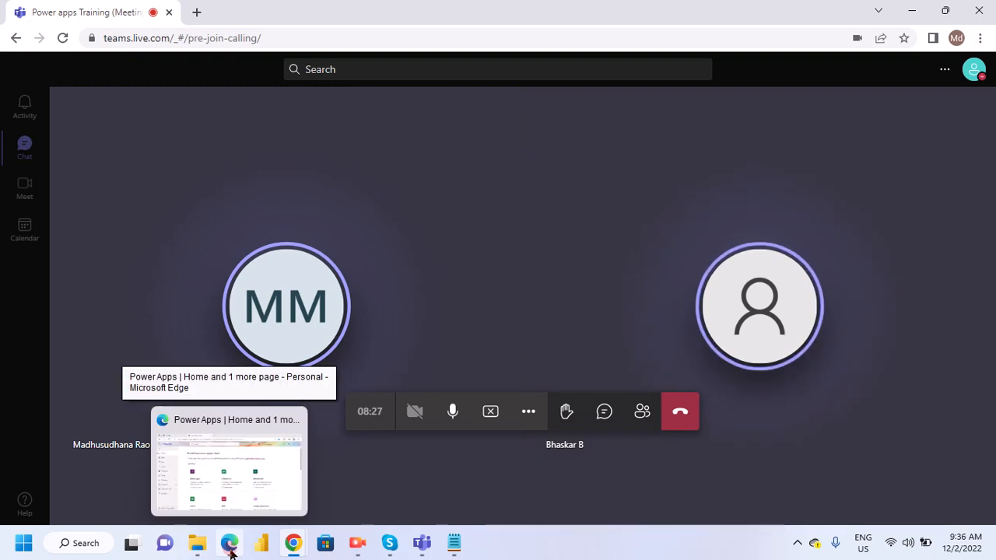
left_click(232, 503)
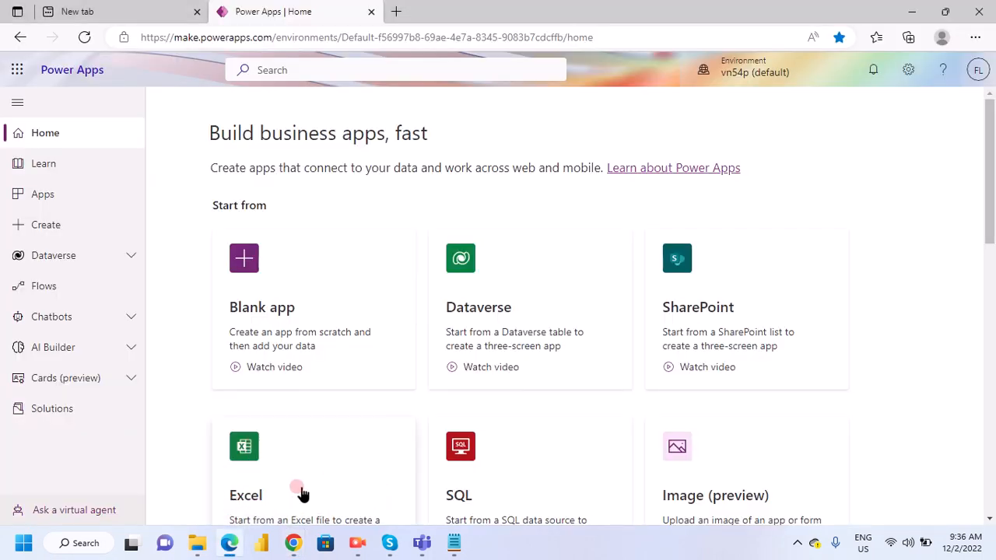
left_click(76, 265)
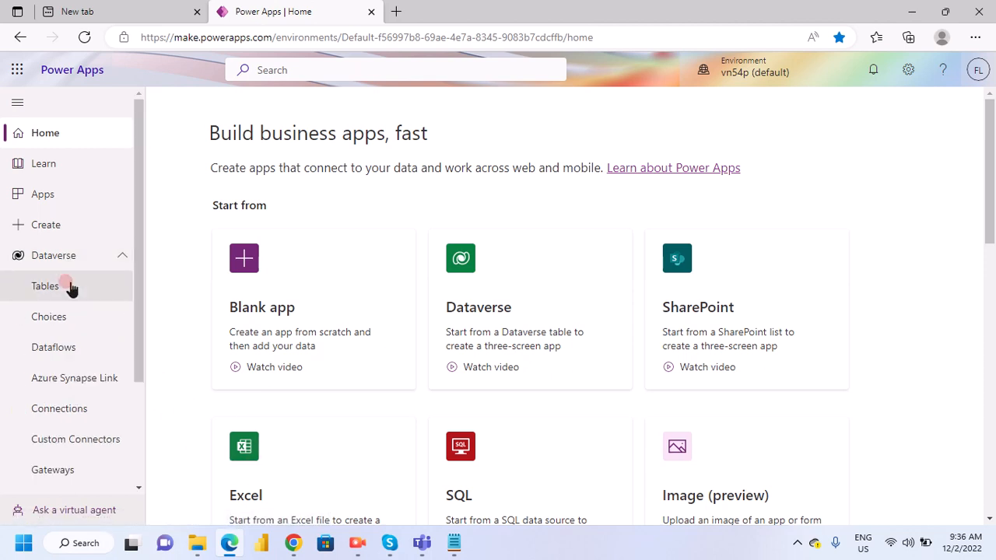
left_click(86, 286)
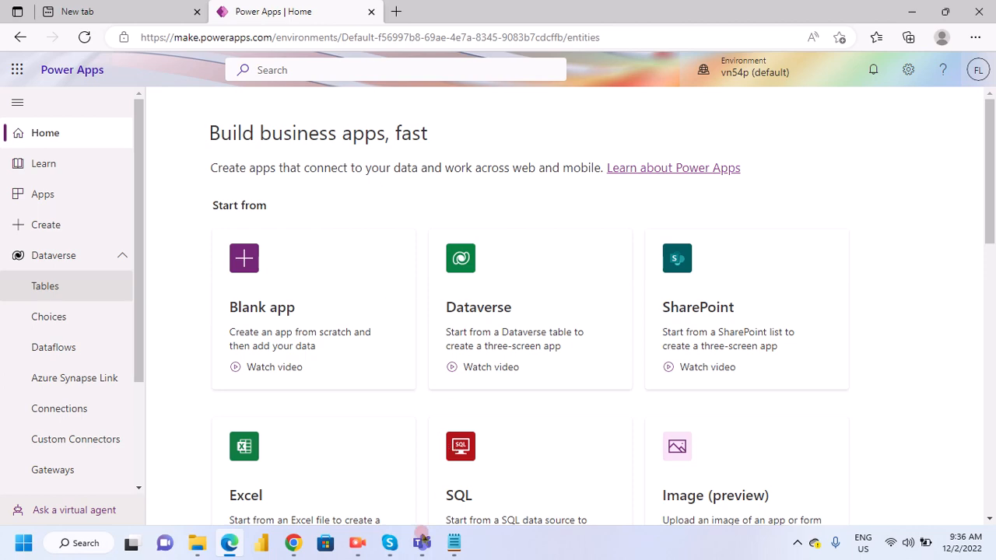
- Copy the table name "Employees" from the Power Apps notes in Notepad and return to Power Apps in Edge
left_click(451, 542)
scroll(71, 224, "up", 4)
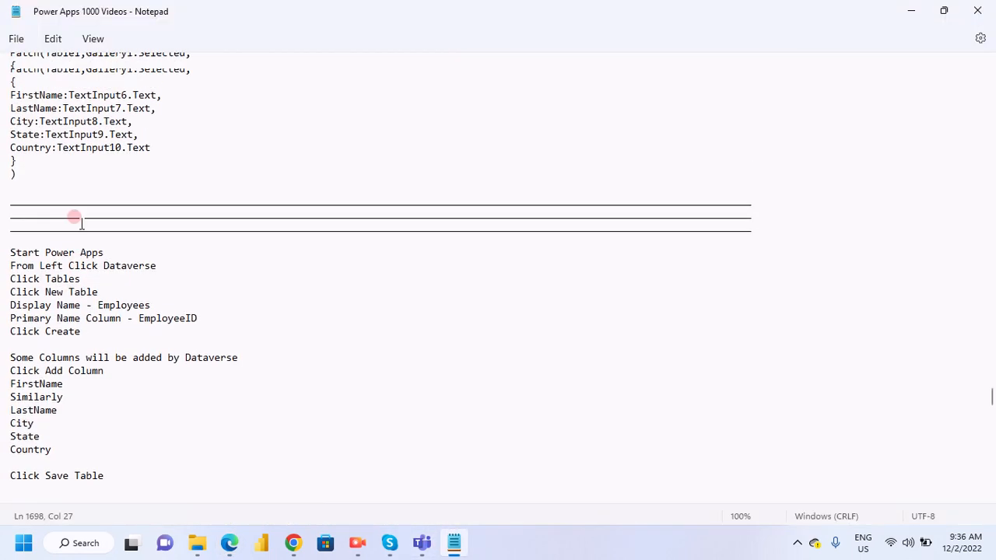
scroll(124, 342, "down", 3)
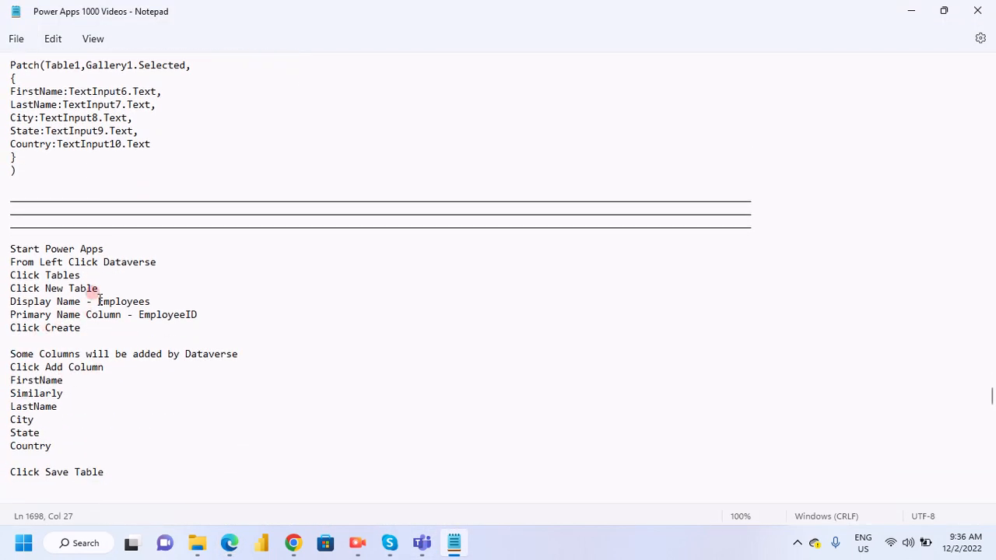
left_click_drag(98, 301, 187, 295)
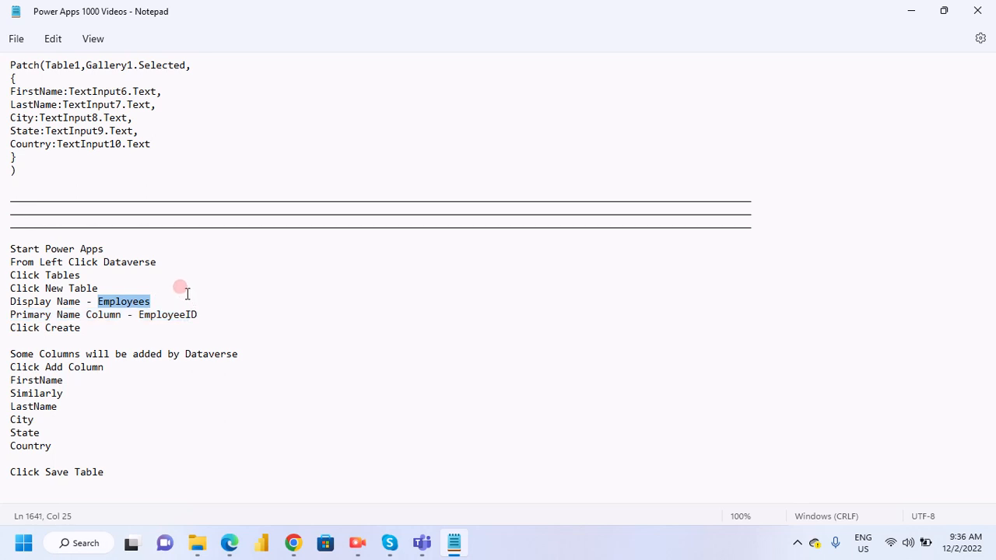
mouse_move(227, 545)
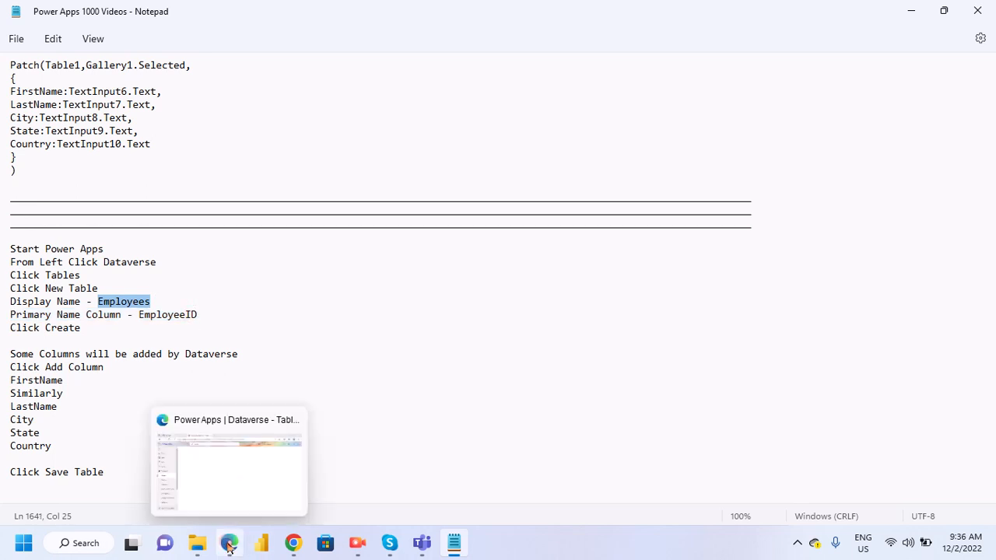
left_click(232, 470)
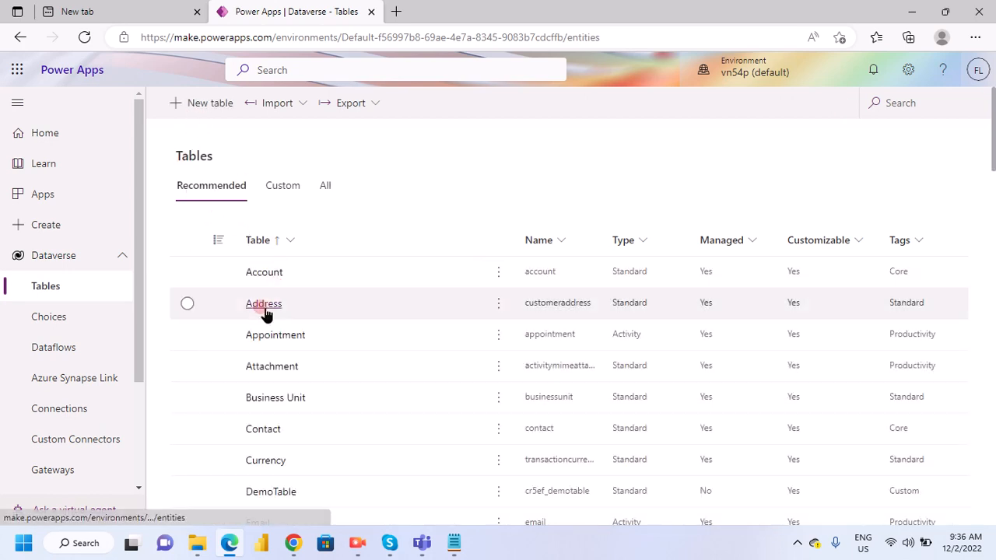
- Start a new Dataverse table with the display name EmployeesDetail and the plural name EmployeesDetails
left_click(208, 103)
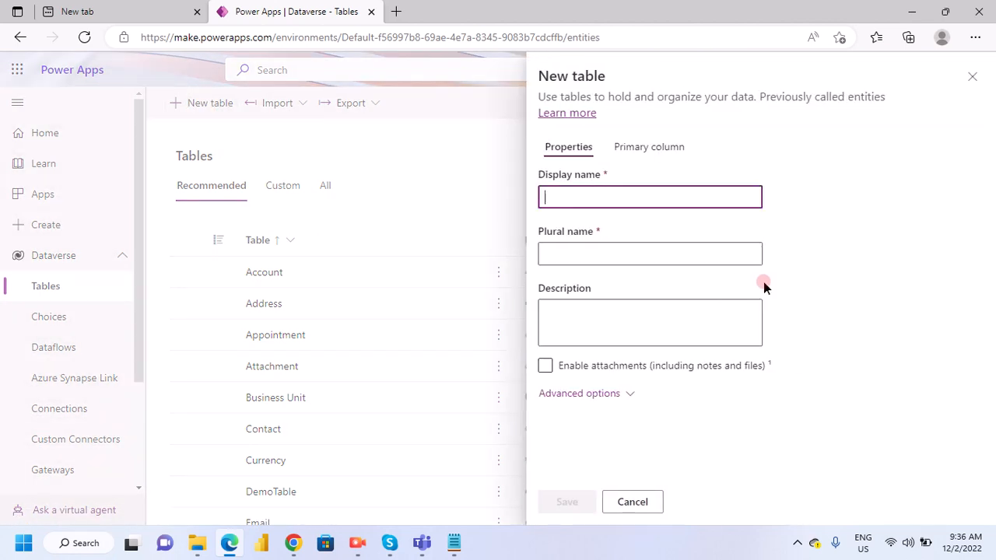
left_click(658, 196)
type("Employees")
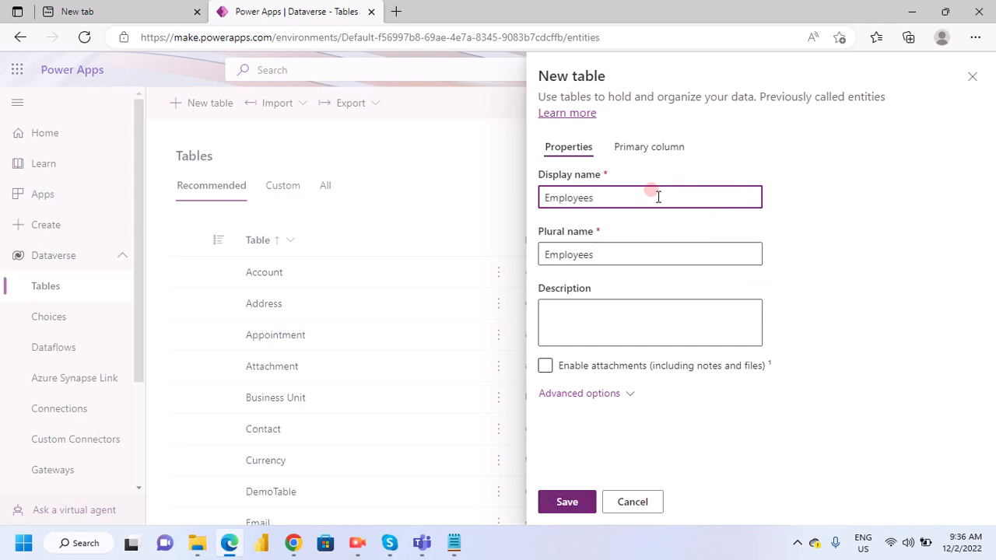
type("Details")
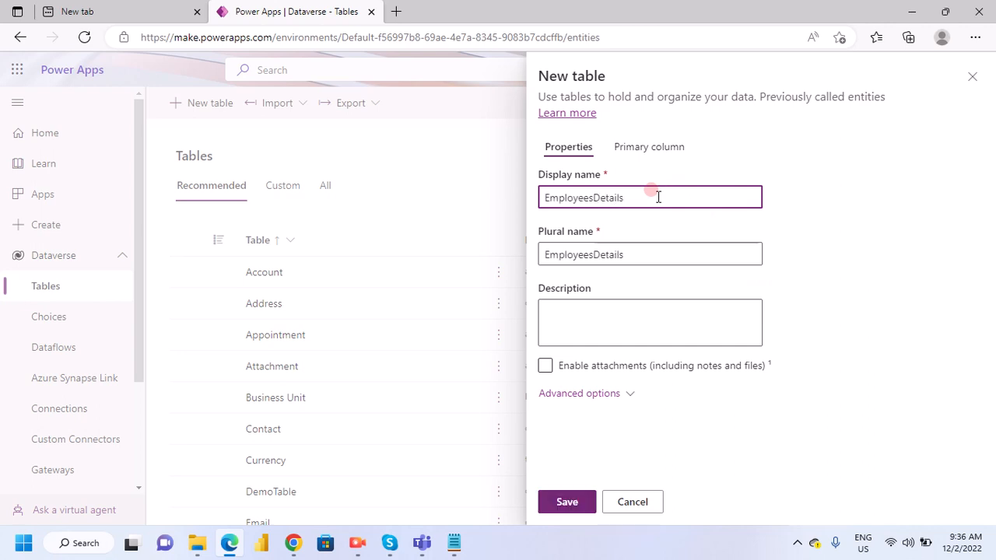
key("BackSpace")
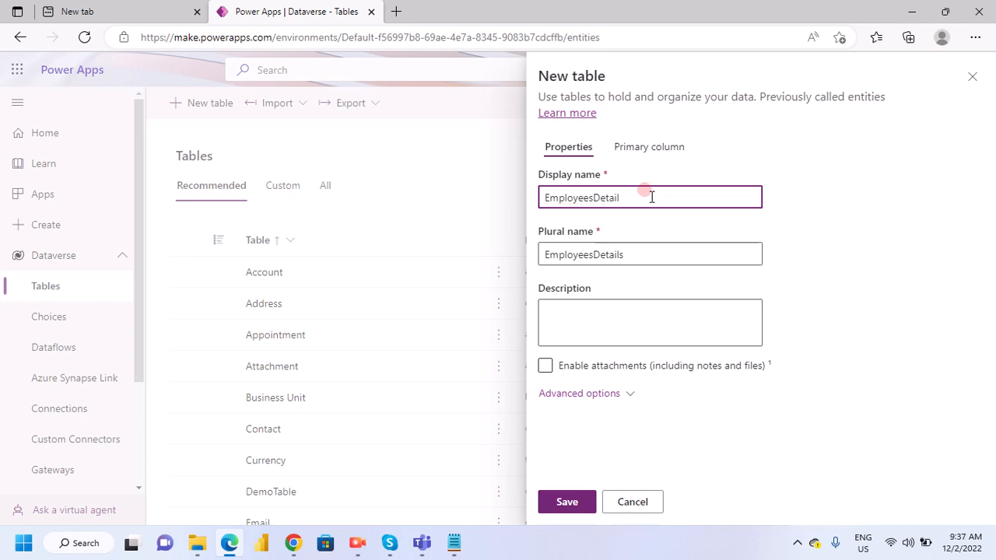
- Rename the new table's primary column to EmployeeID and save the table
left_click(649, 148)
left_click(589, 195)
double_click(589, 194)
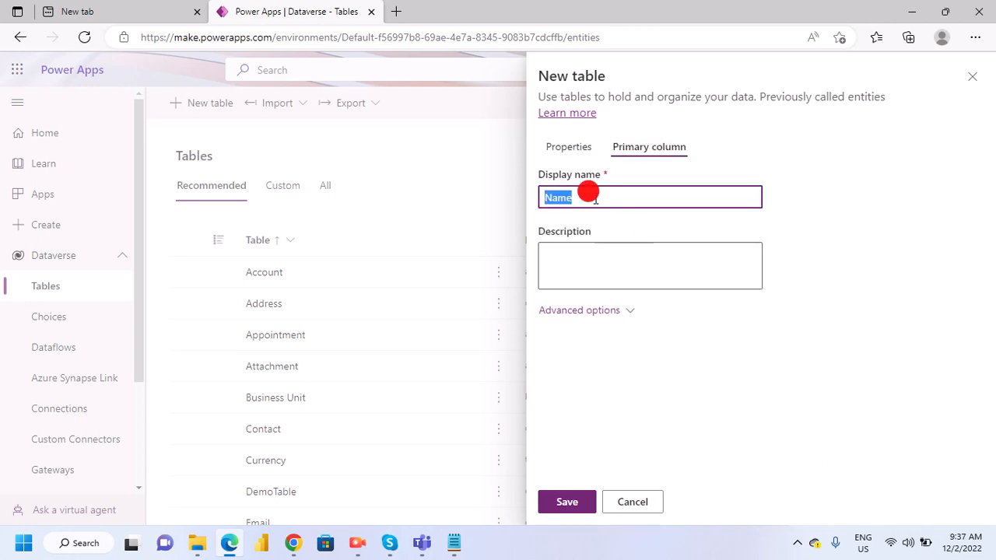
key("BackSpace")
type("ID")
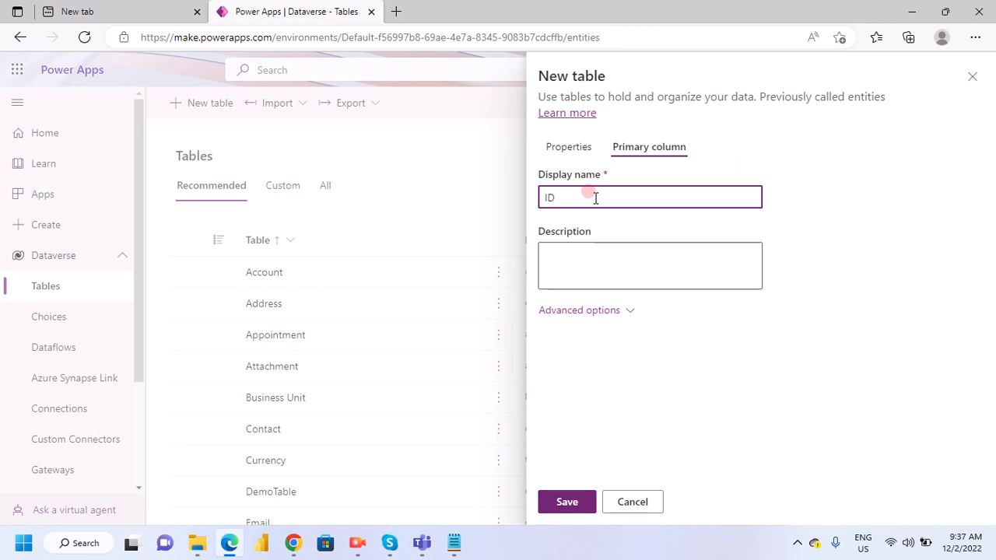
key("Home")
type("Employee")
left_click(582, 416)
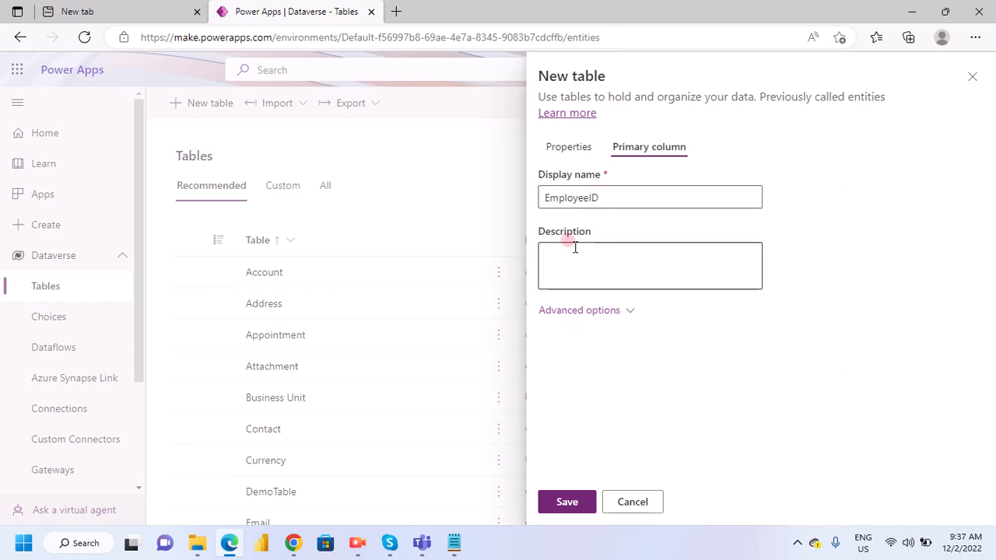
left_click(567, 502)
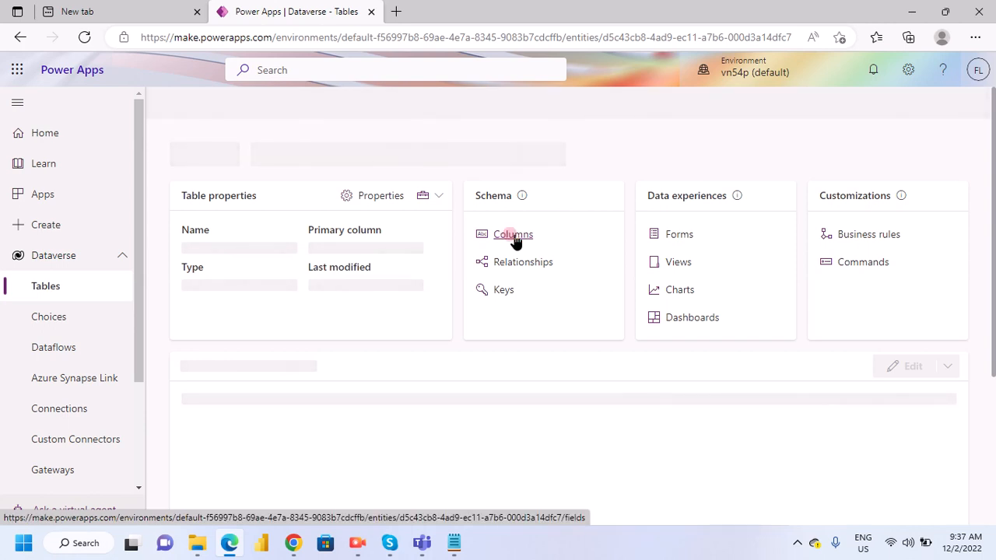
- Copy the column name "FirstName" from the notes in Notepad and return to Power Apps in Edge
left_click(451, 545)
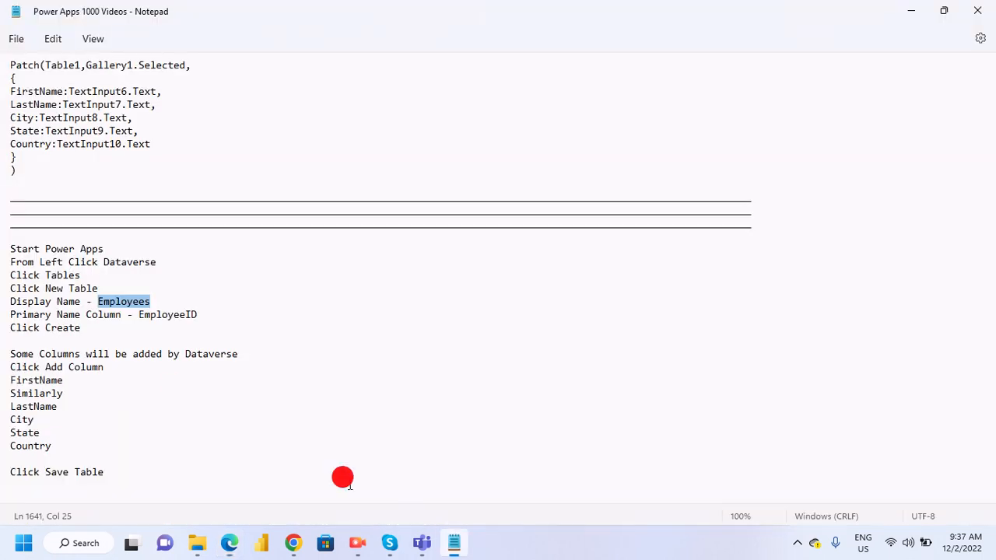
left_click(8, 380)
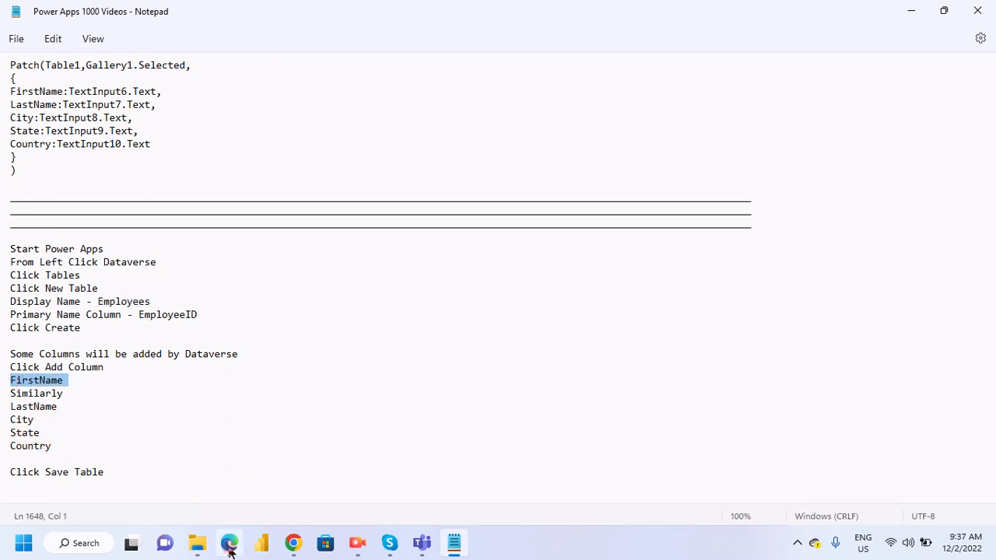
mouse_move(230, 551)
left_click(242, 472)
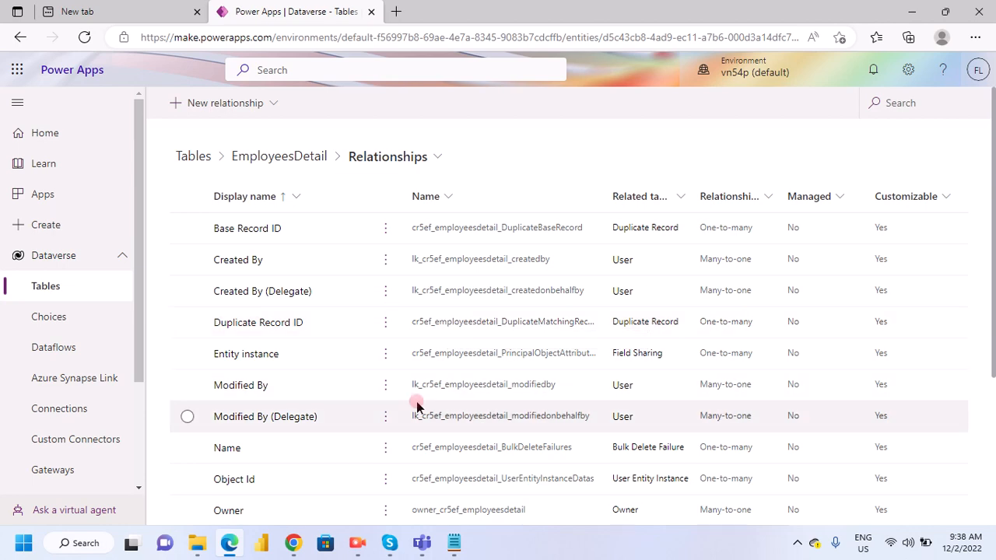
- Review the relationships of the EmployeesDetail table and return to the table's overview page
scroll(416, 401, "down", 3)
scroll(449, 417, "up", 3)
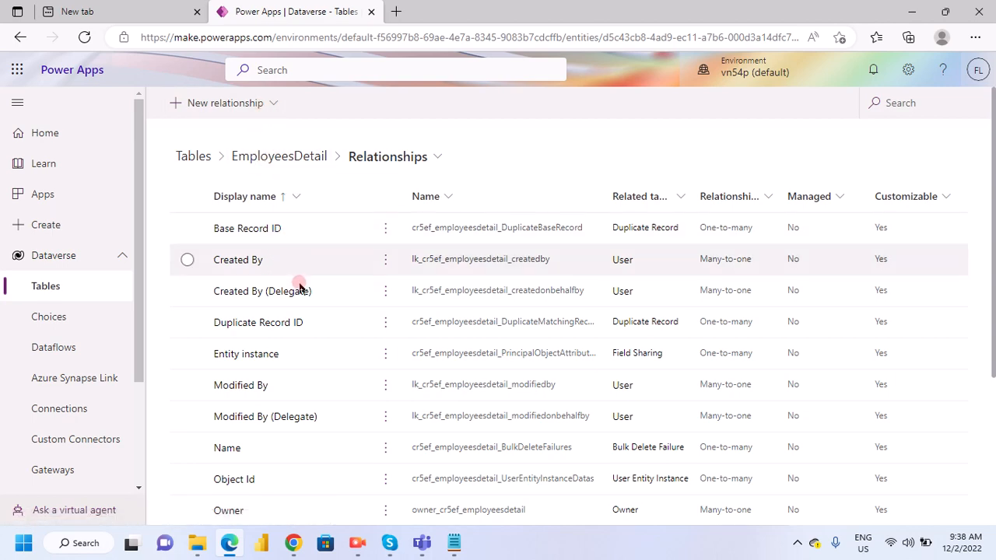
scroll(301, 364, "down", 3)
scroll(306, 365, "up", 3)
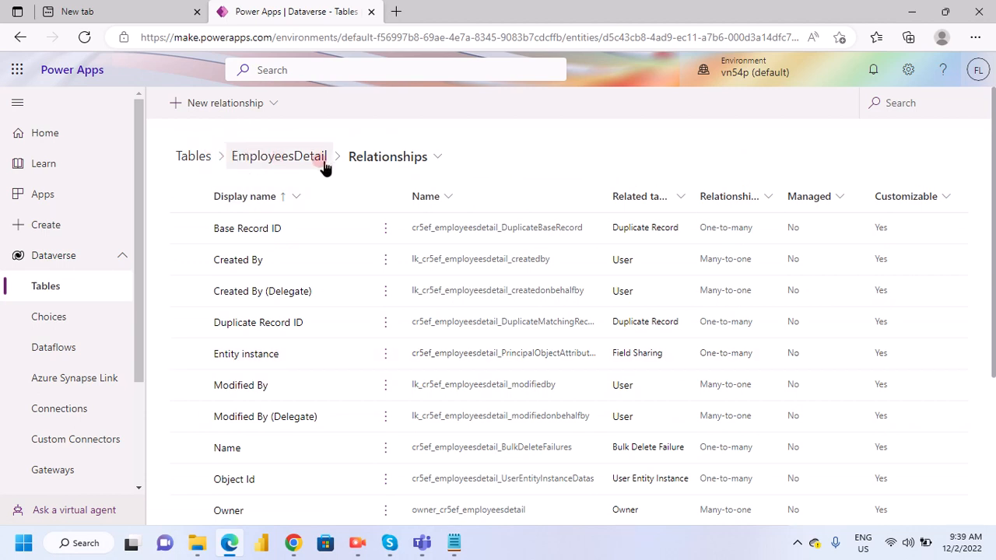
left_click(280, 157)
left_click(303, 165)
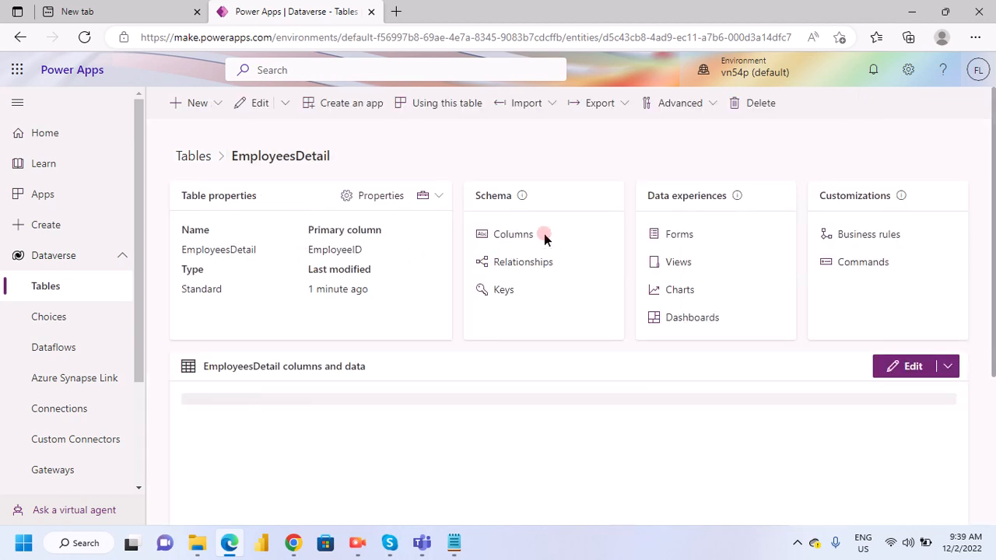
- Open the EmployeesDetail table's column list and add a new column named FirstName, keeping the default settings
scroll(504, 244, "down", 1)
left_click(504, 184)
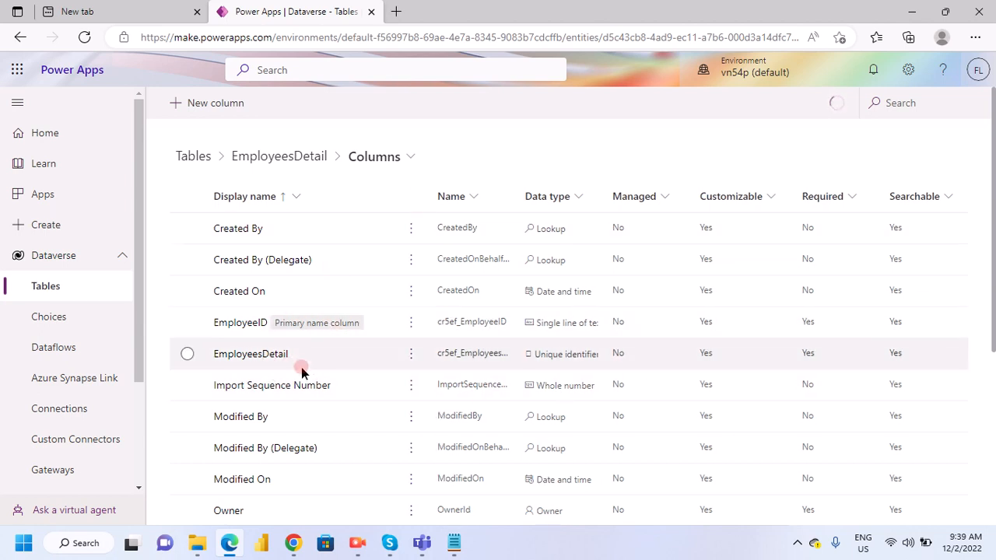
left_click(196, 104)
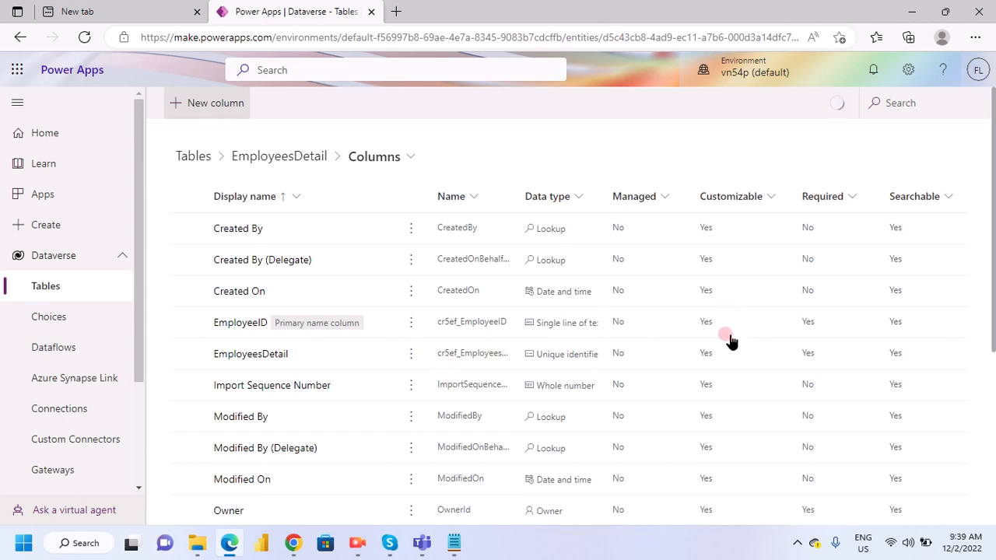
left_click(611, 163)
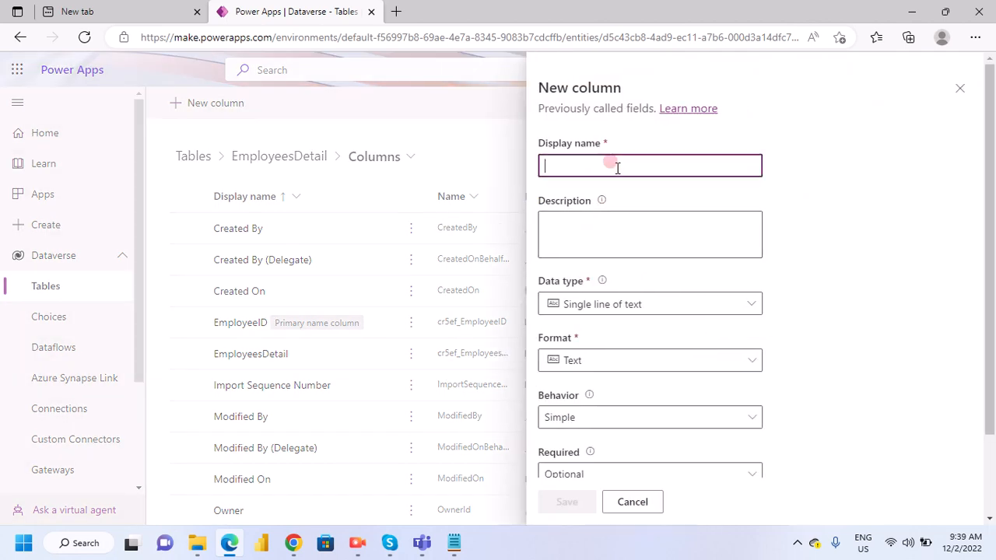
type("FirstName")
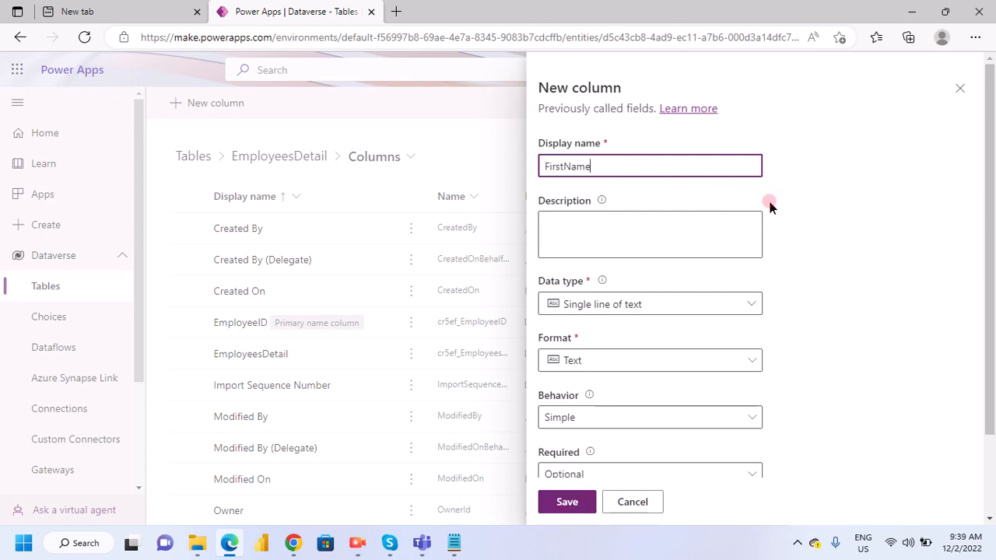
left_click(563, 504)
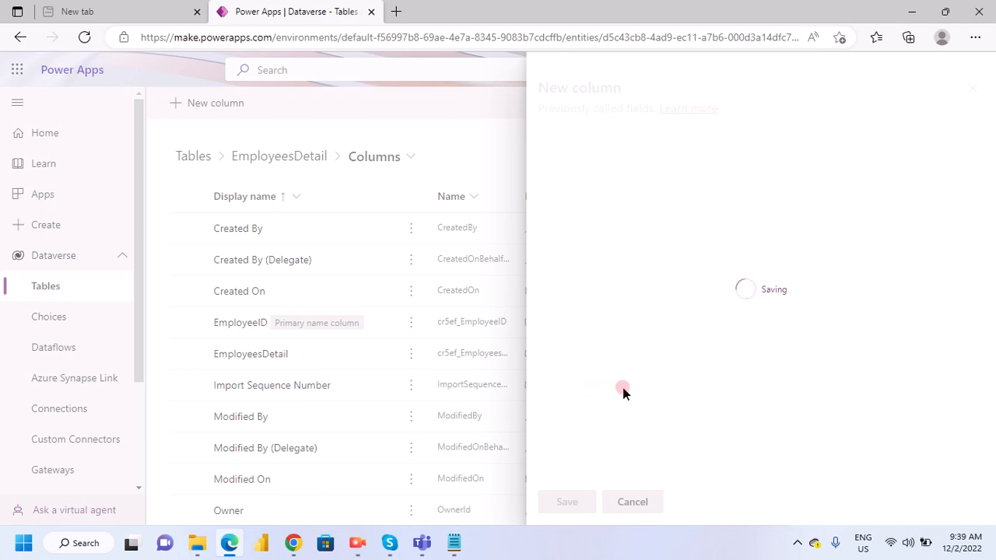
- Copy "LastName" from the notes in Notepad, then add a LastName column to the EmployeesDetail table in Edge
left_click(454, 543)
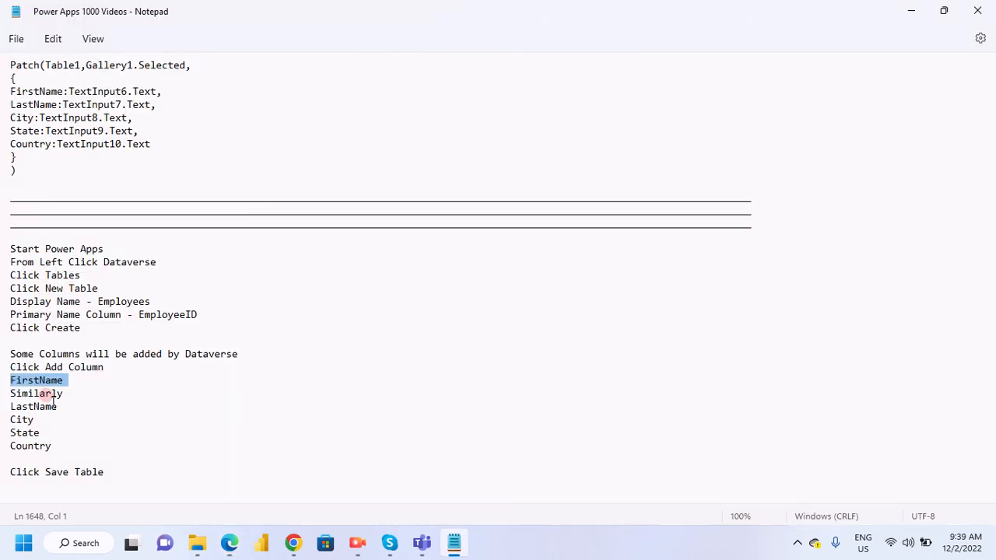
left_click_drag(11, 407, 81, 414)
left_click(77, 416)
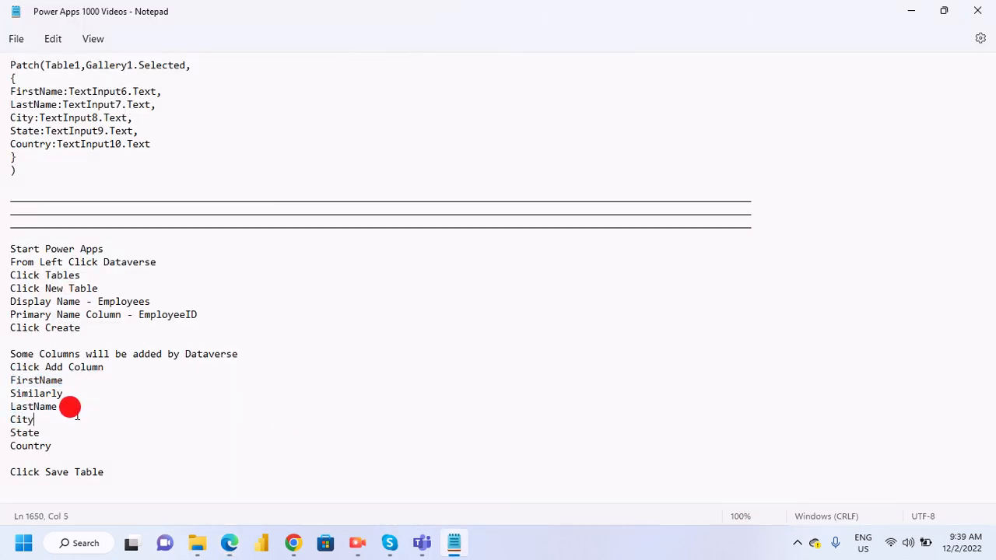
triple_click(51, 409)
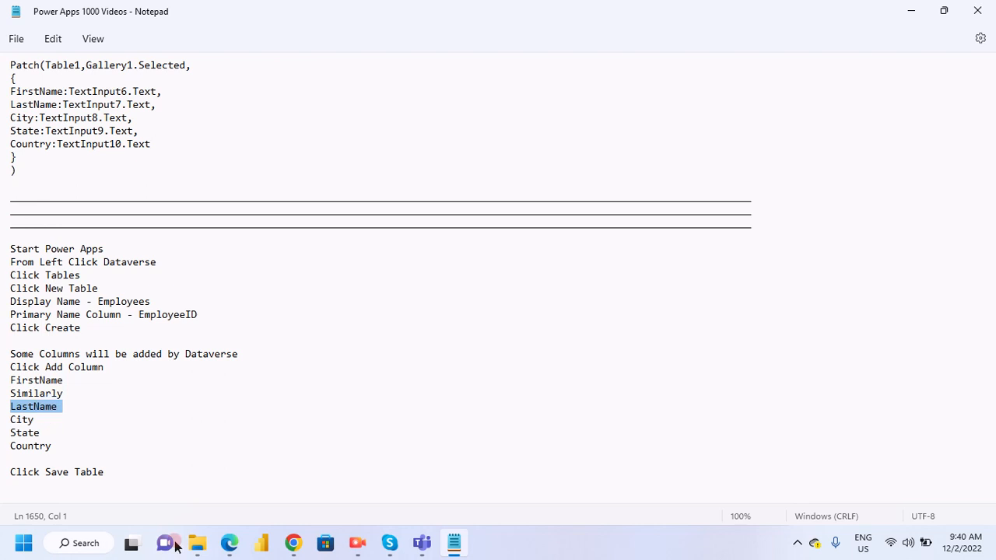
left_click(229, 542)
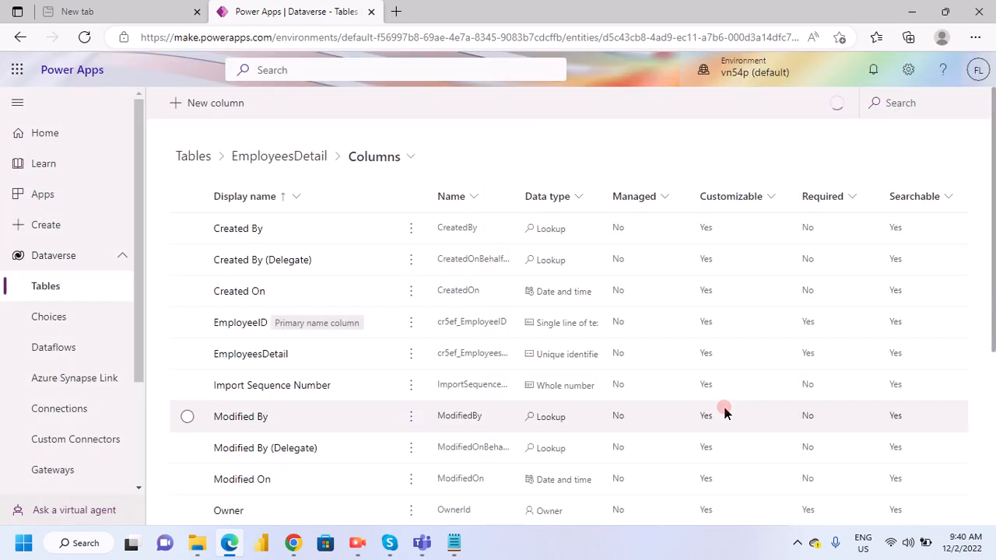
left_click(211, 107)
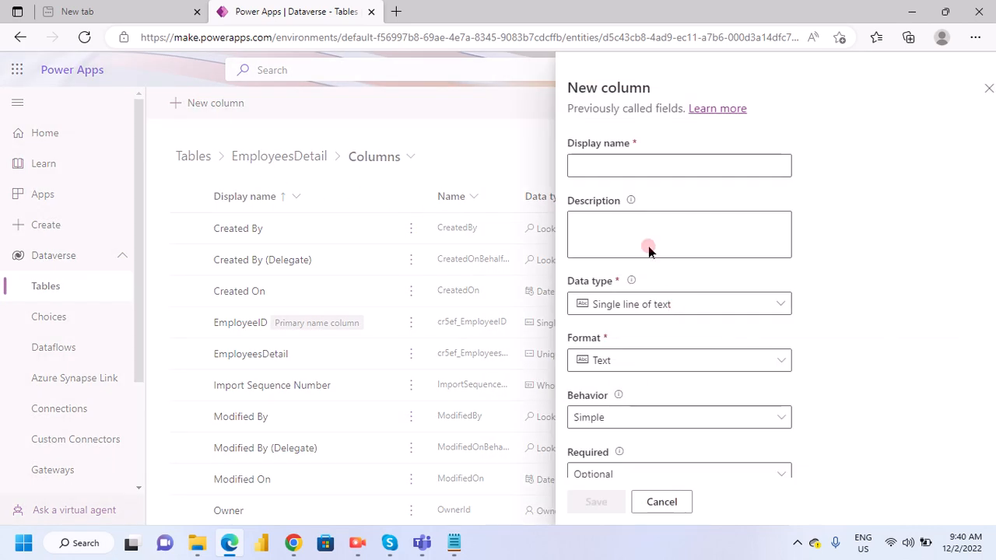
left_click(615, 164)
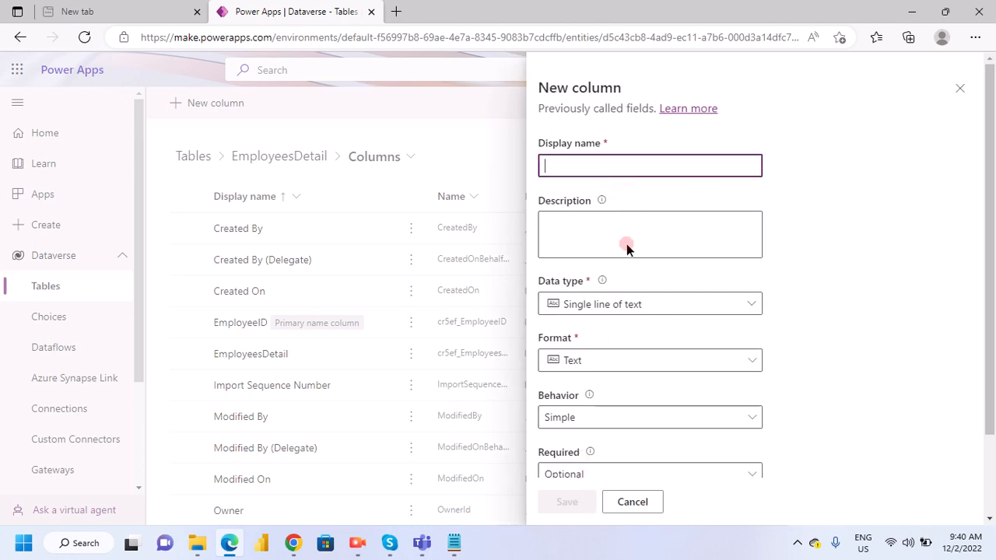
type("LastName")
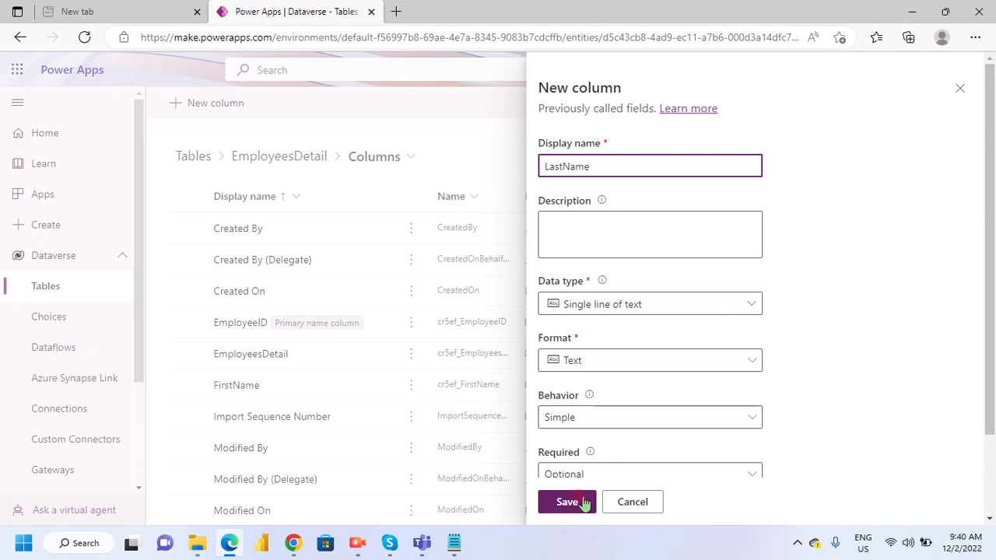
left_click(585, 502)
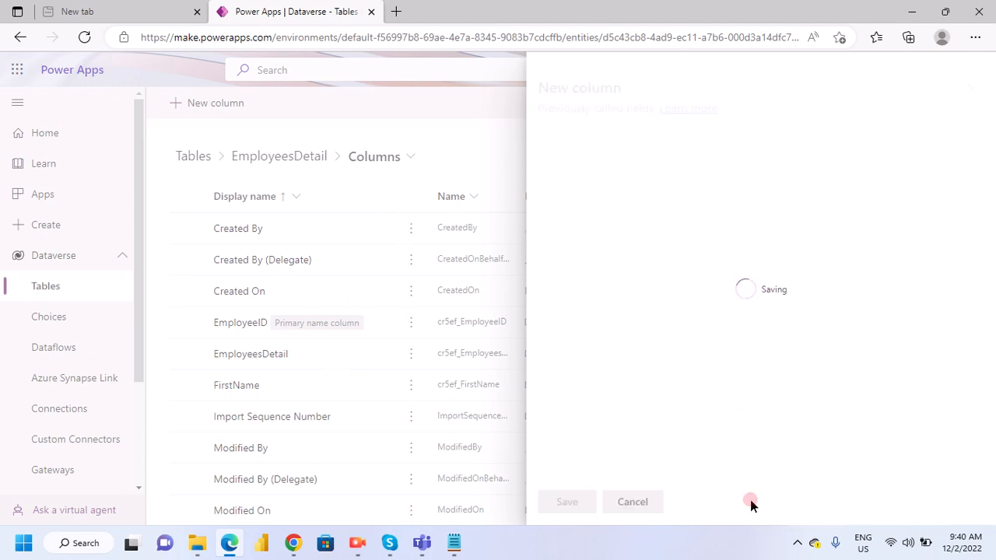
- Copy "City" from the Notepad notes and save it as a new column of the table in Edge
left_click(457, 543)
double_click(24, 421)
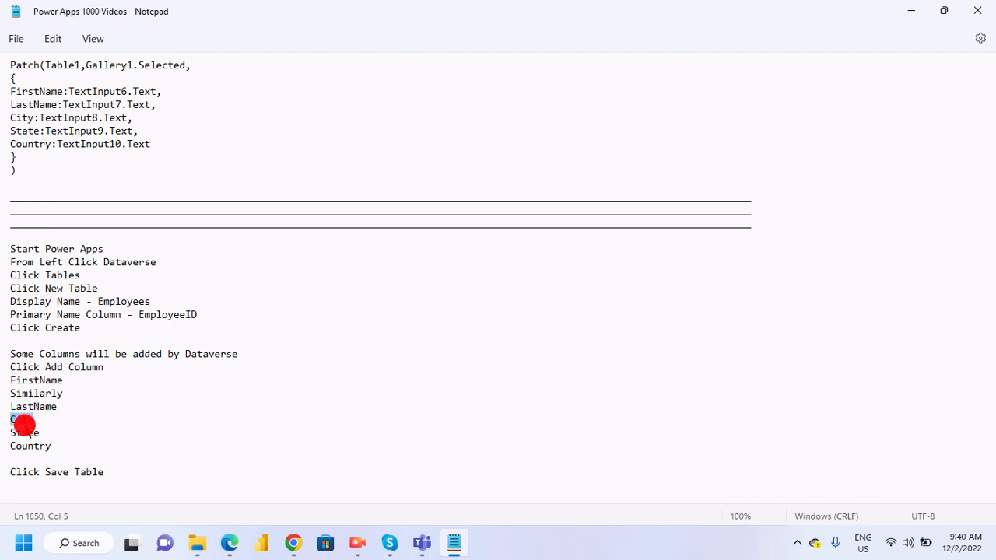
left_click(230, 543)
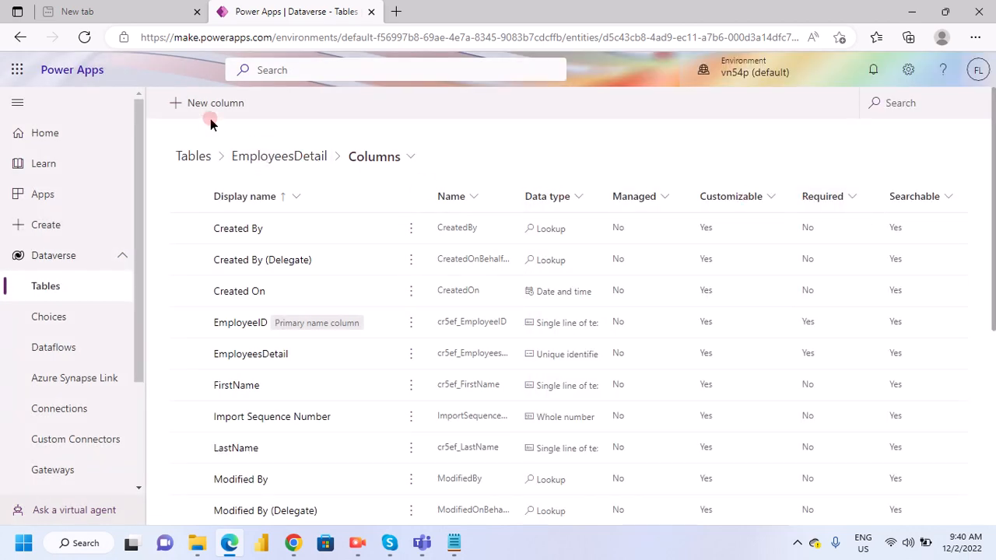
left_click(210, 109)
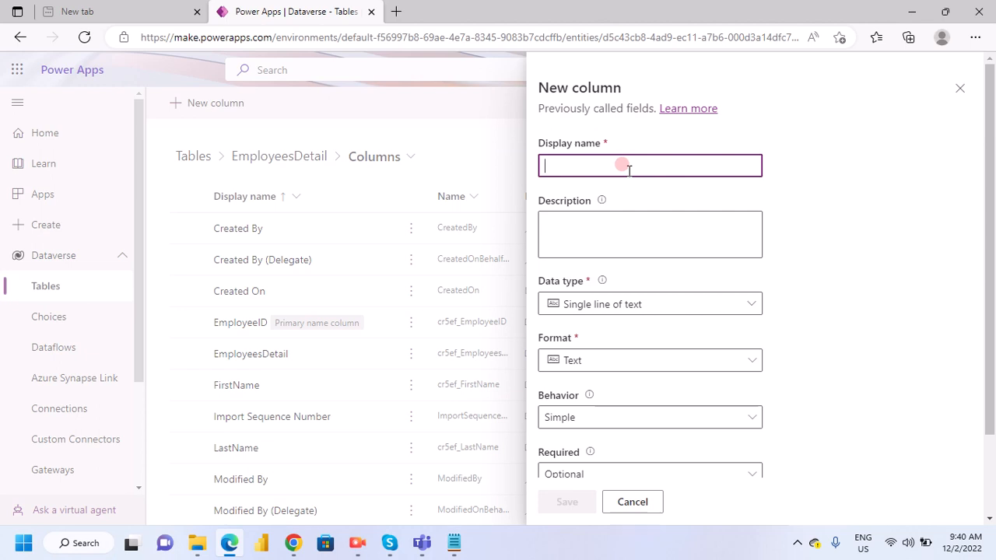
type("City")
key("Return")
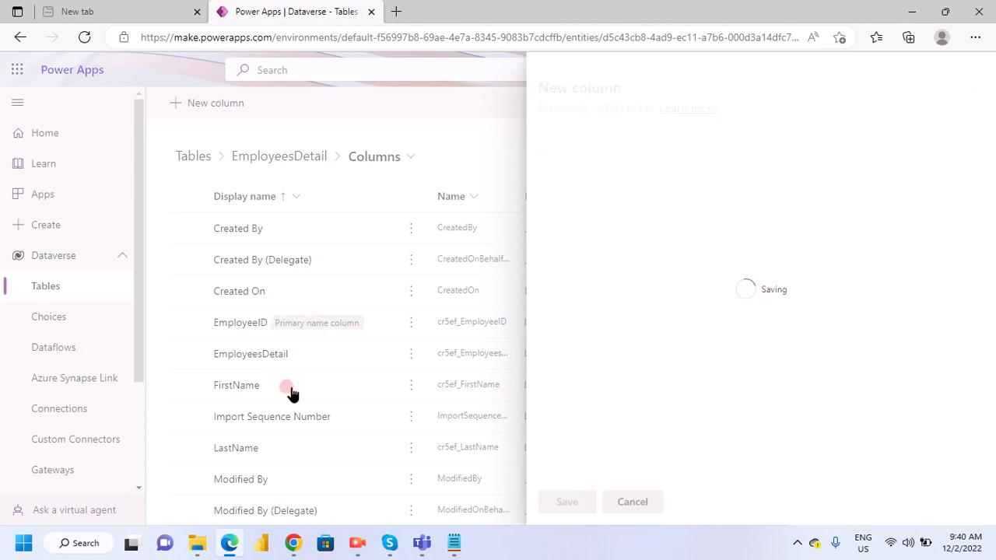
- Copy "State" from the Notepad notes and save it as a new column of the table in Edge
left_click(453, 543)
double_click(31, 433)
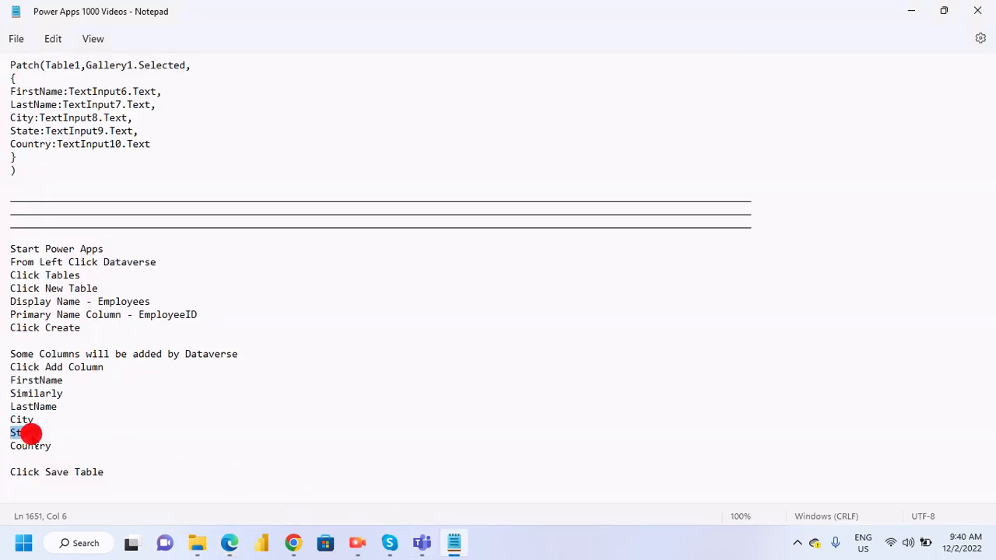
left_click(230, 542)
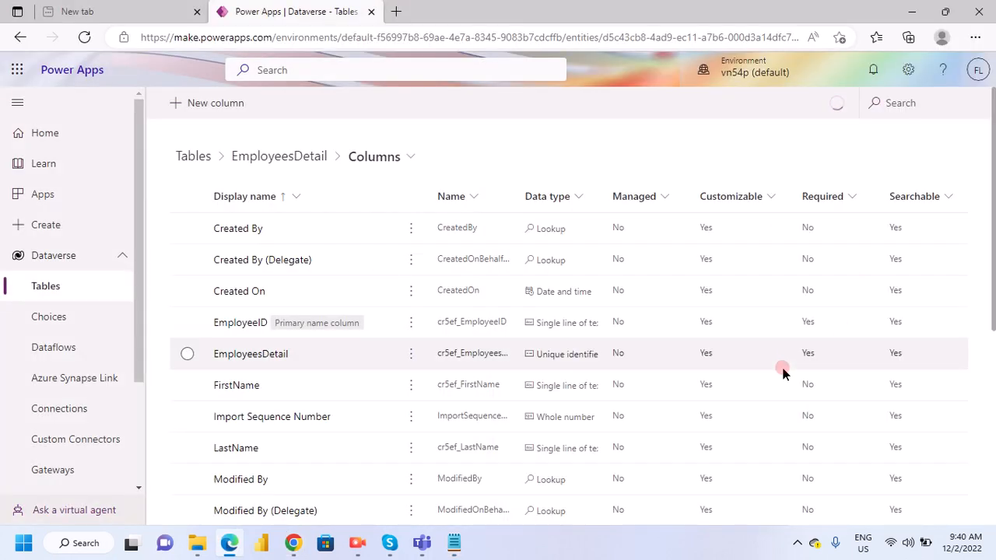
left_click(199, 109)
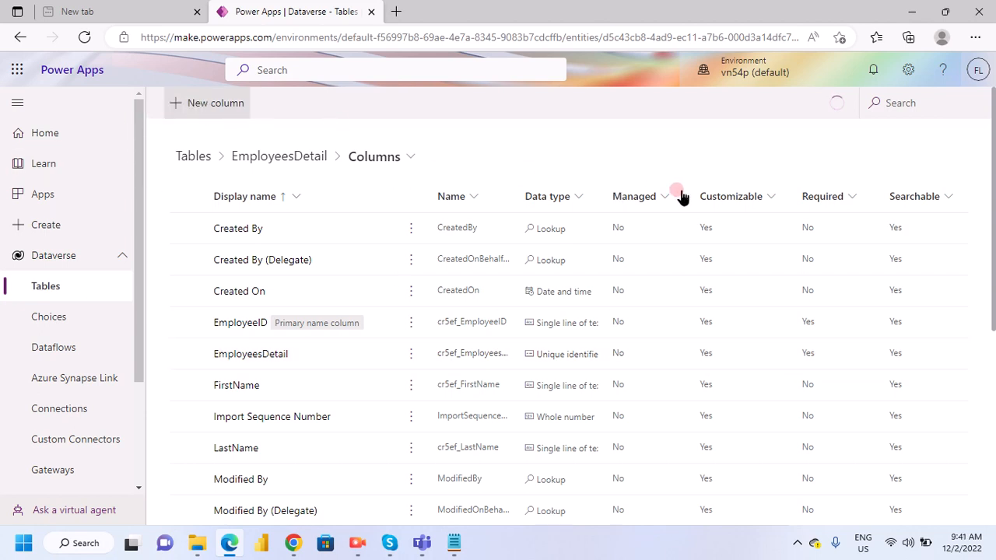
left_click(649, 165)
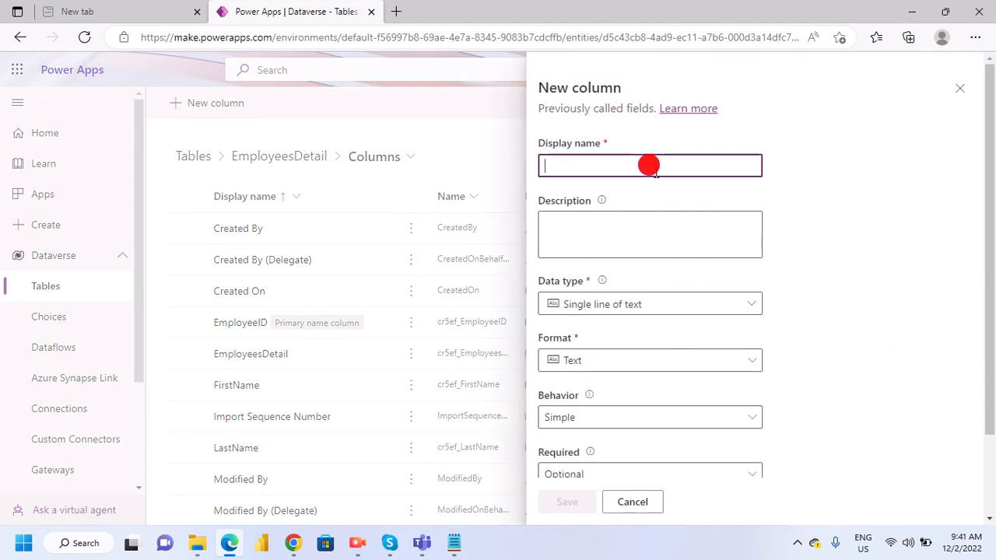
type("State")
left_click(566, 502)
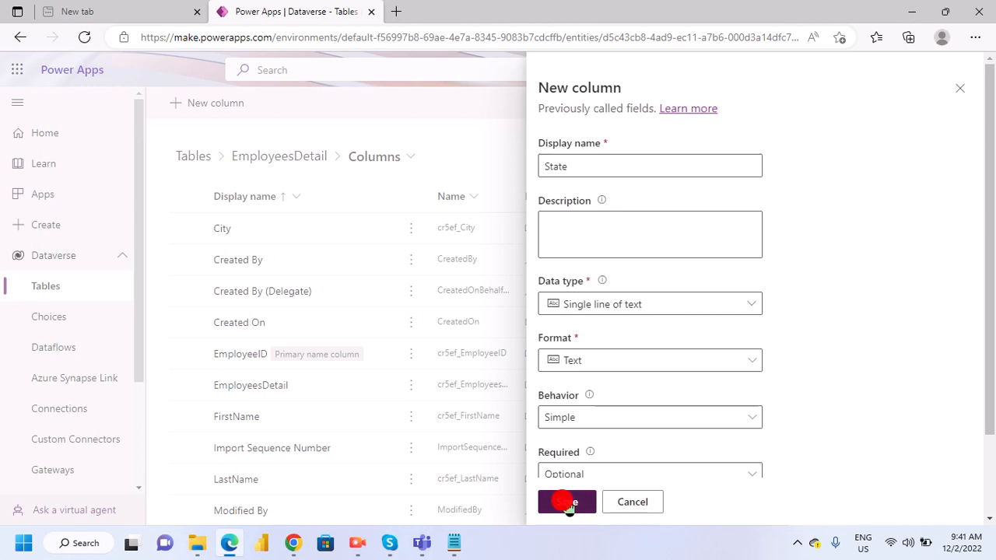
- Copy "Country" from the Notepad notes and save it as a new column of the table in Edge
left_click(448, 547)
double_click(35, 446)
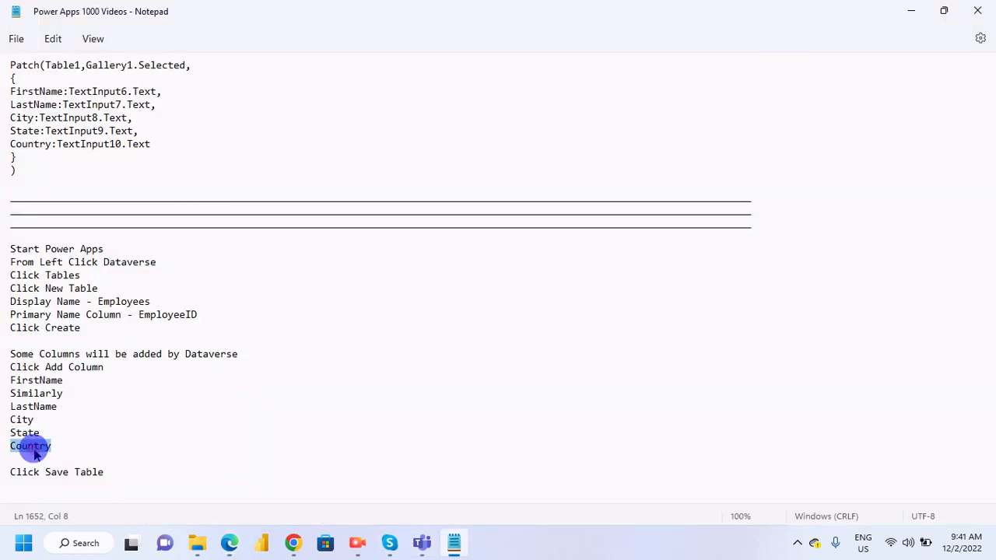
left_click(236, 542)
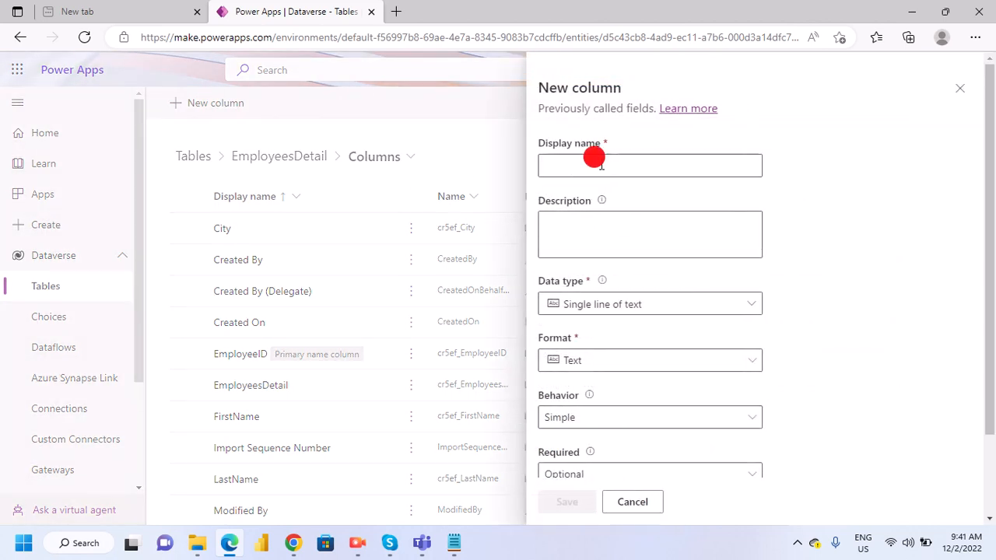
left_click(601, 164)
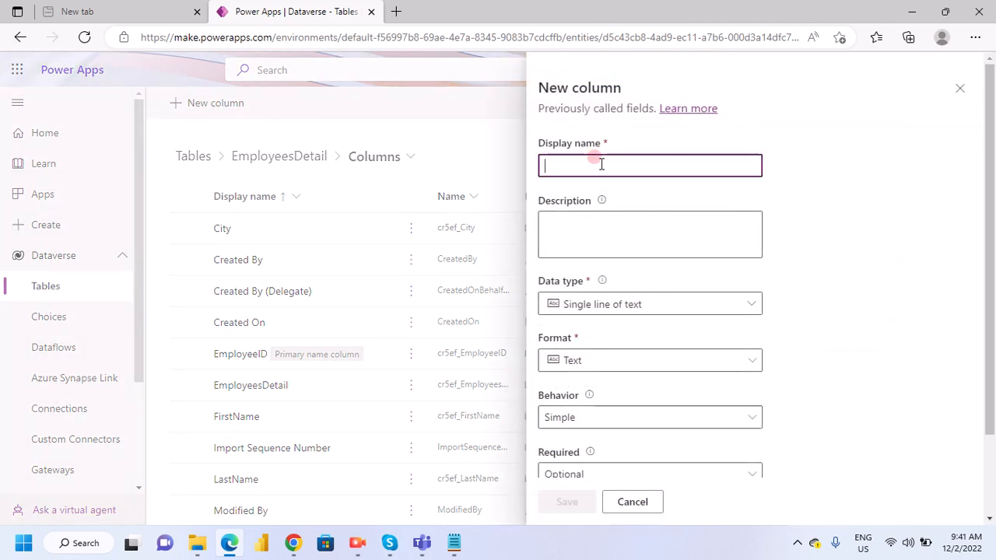
type("Country")
left_click(552, 507)
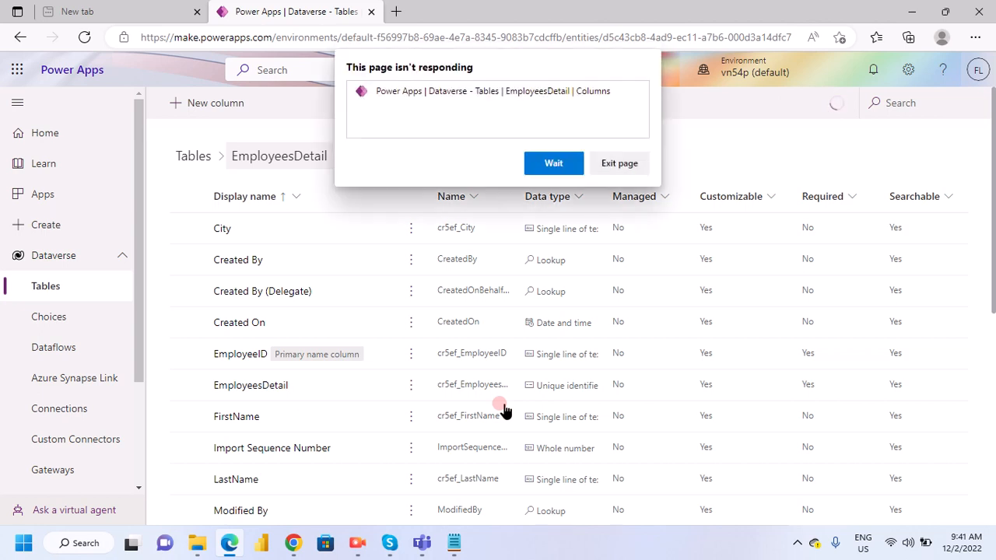
- Wait for the unresponsive page, return to the EmployeesDetail overview with its columns and data, and dismiss the new-look tip
left_click(549, 168)
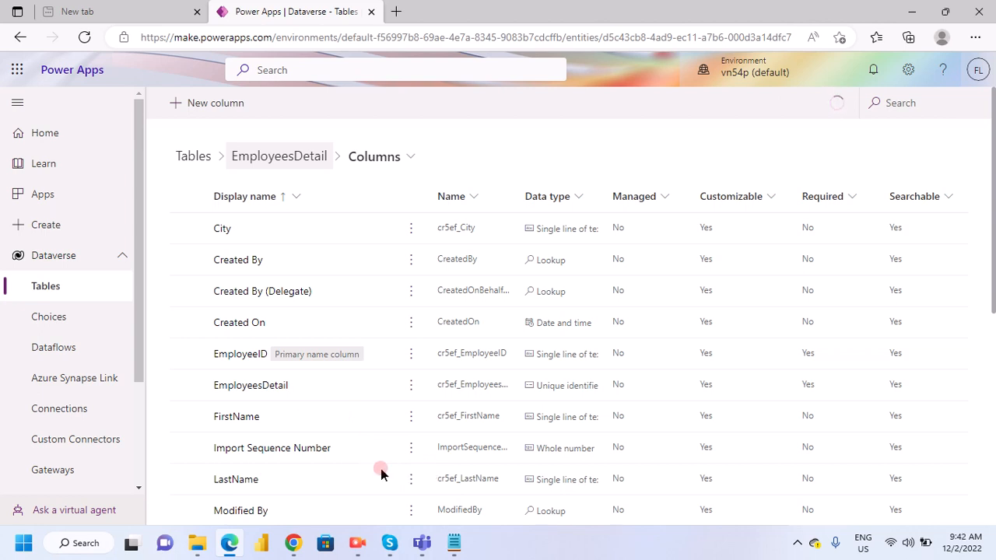
scroll(594, 434, "down", 2)
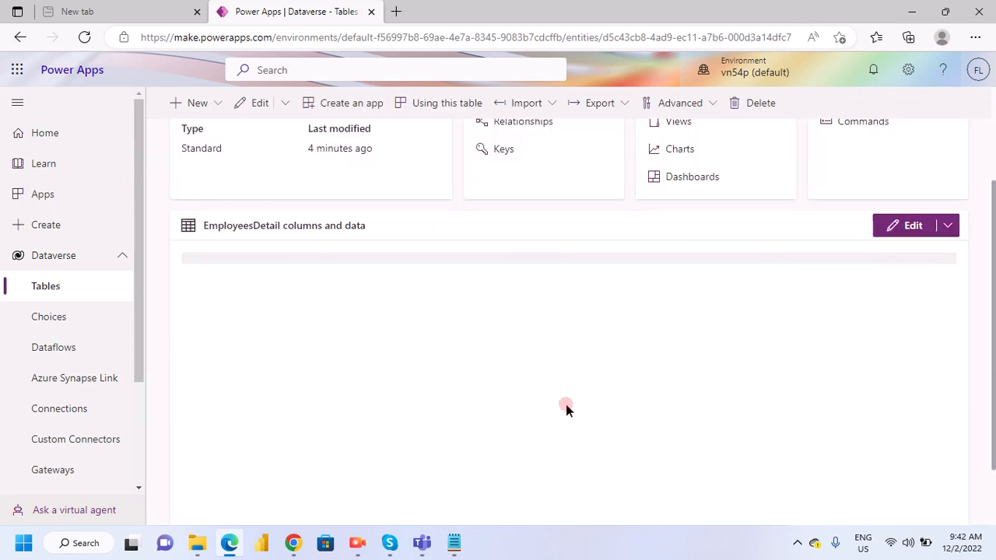
scroll(419, 291, "down", 1)
scroll(454, 331, "up", 2)
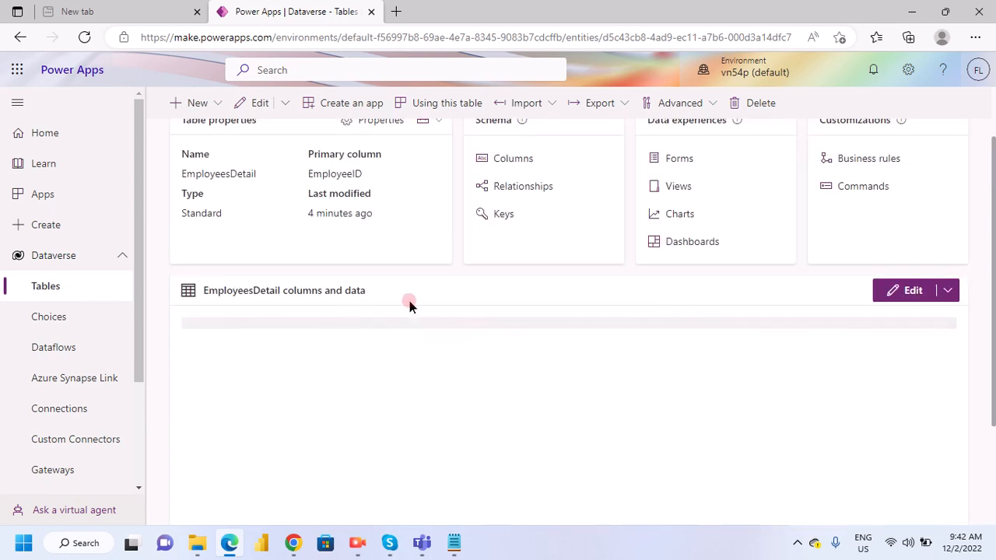
scroll(349, 312, "up", 1)
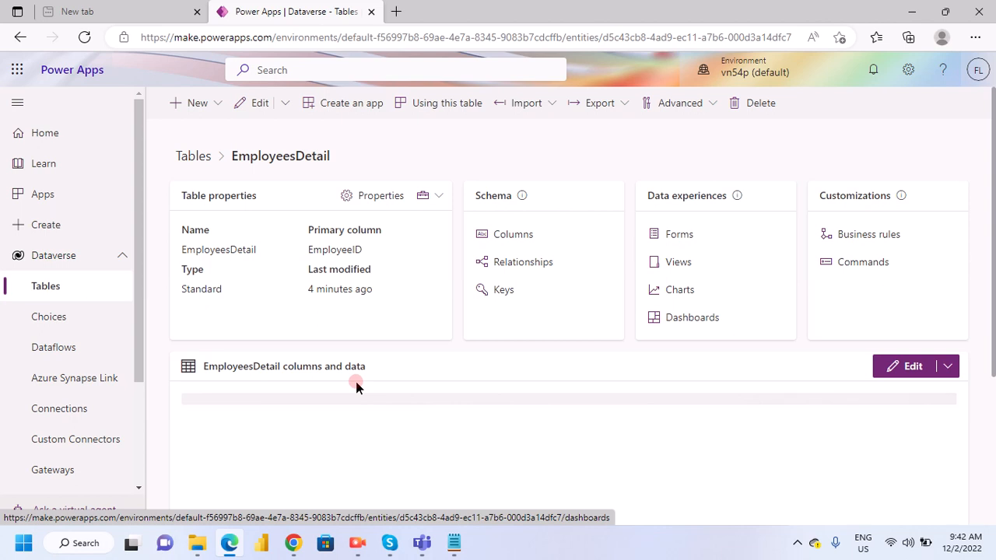
scroll(356, 381, "down", 1)
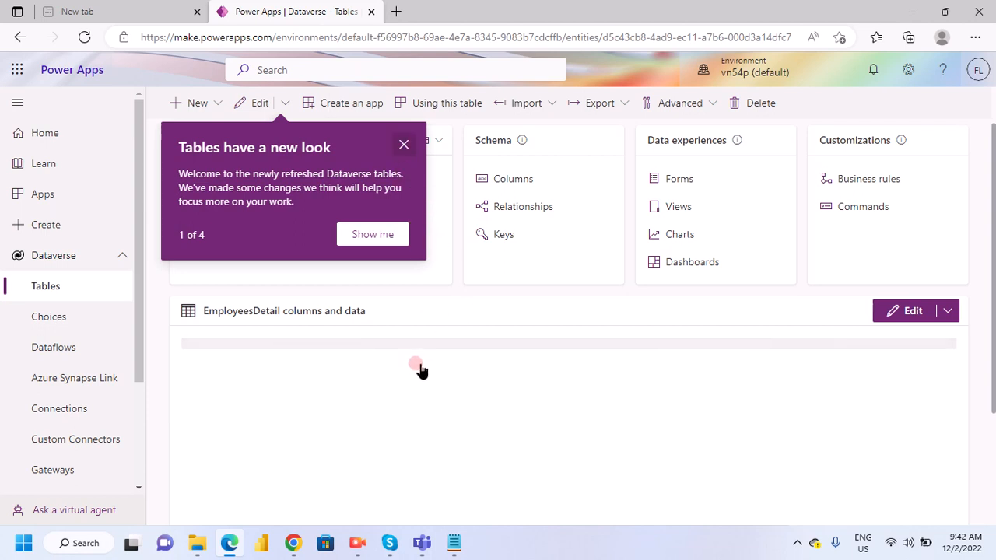
left_click(403, 145)
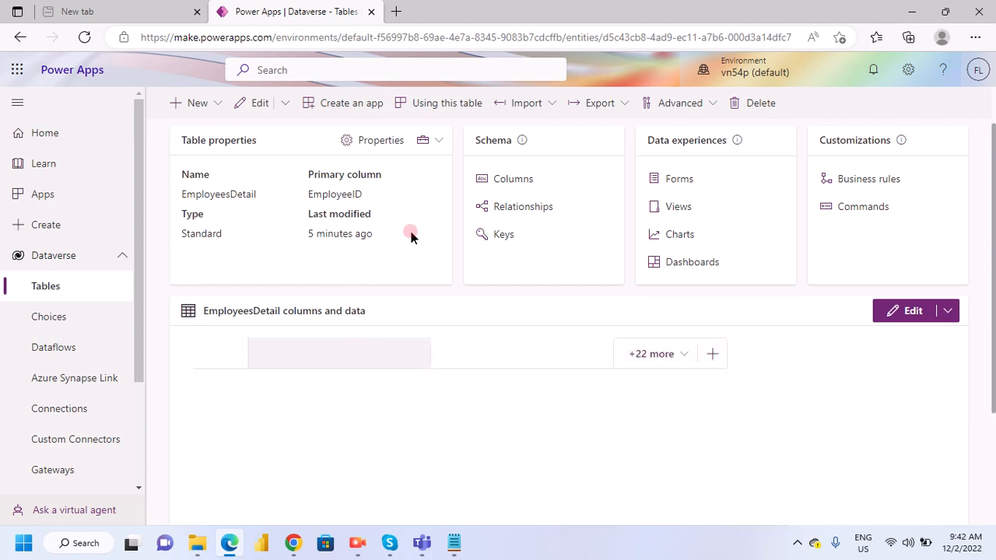
- Open the list of existing columns for the EmployeesDetail grid and select FirstName and LastName
left_click(679, 354)
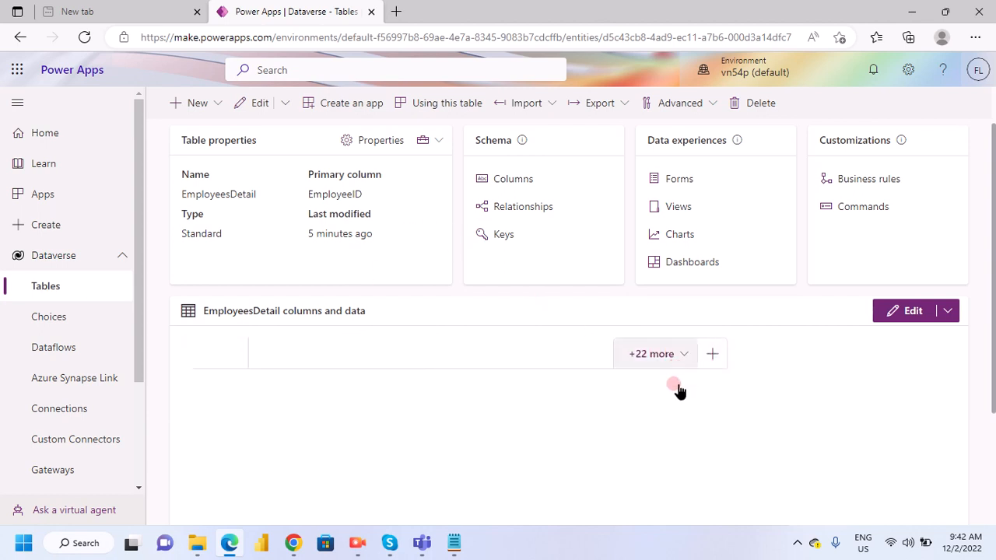
scroll(782, 416, "down", 3)
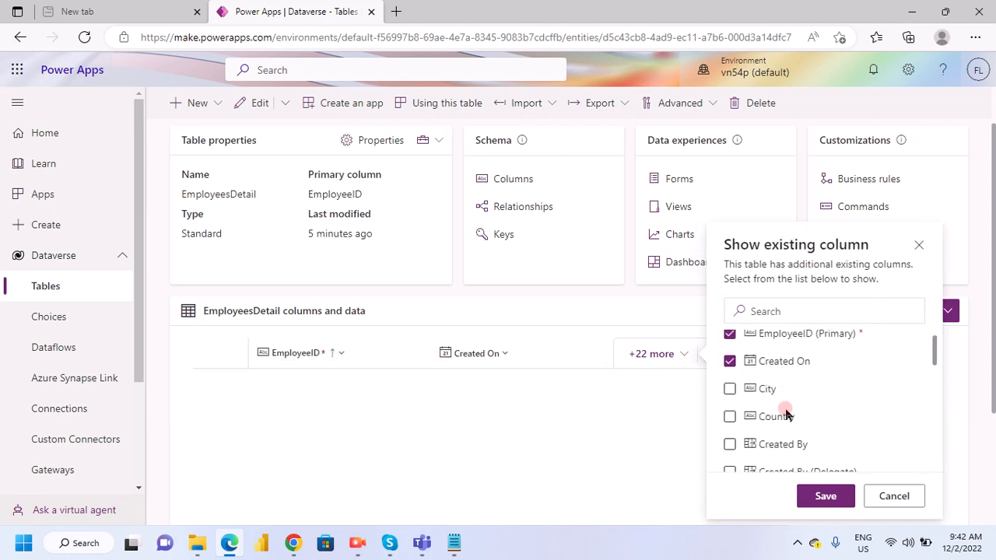
scroll(778, 424, "down", 2)
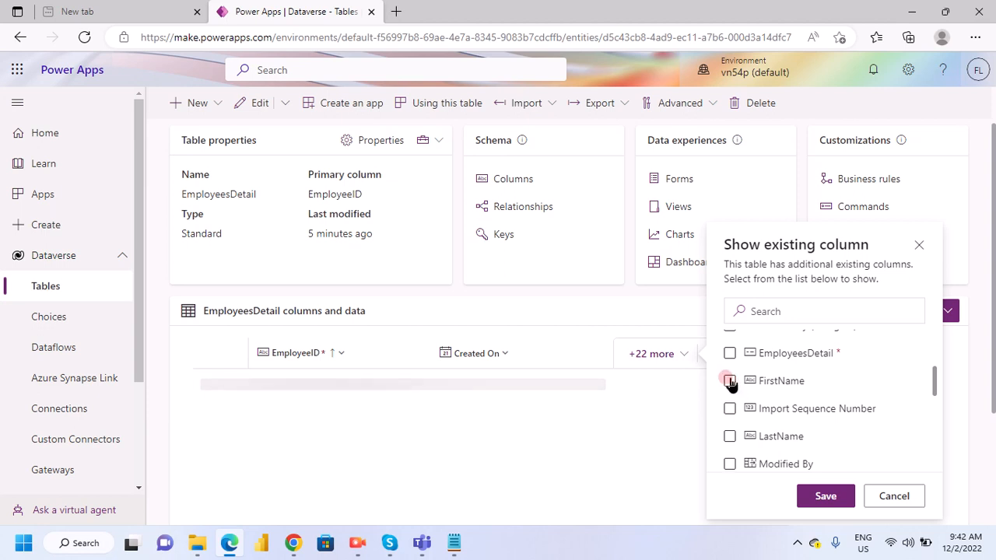
left_click(730, 380)
left_click(728, 437)
left_click(729, 436)
left_click(728, 382)
left_click(730, 381)
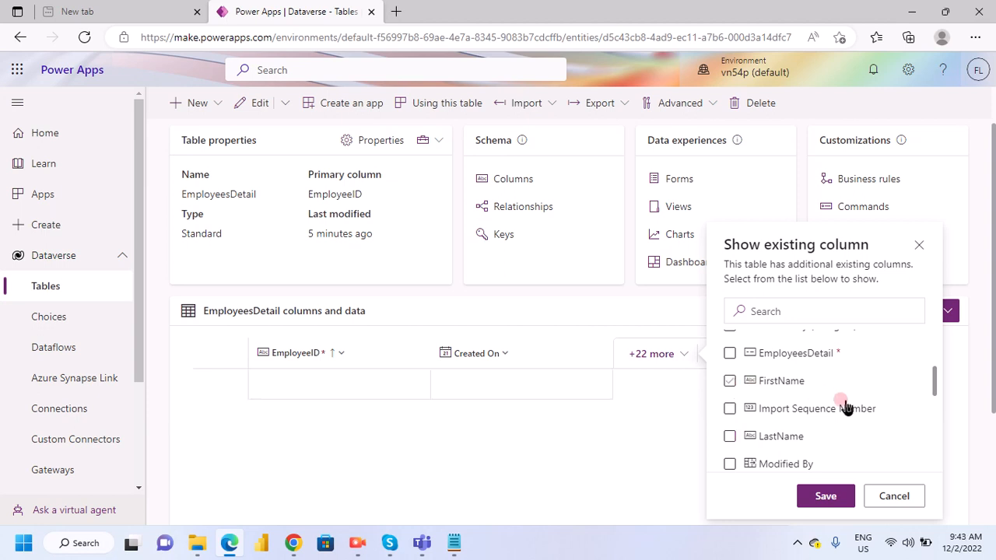
left_click(728, 436)
- Select City and clear Created On and the primary EmployeeID column in the list of columns to show
scroll(782, 401, "up", 3)
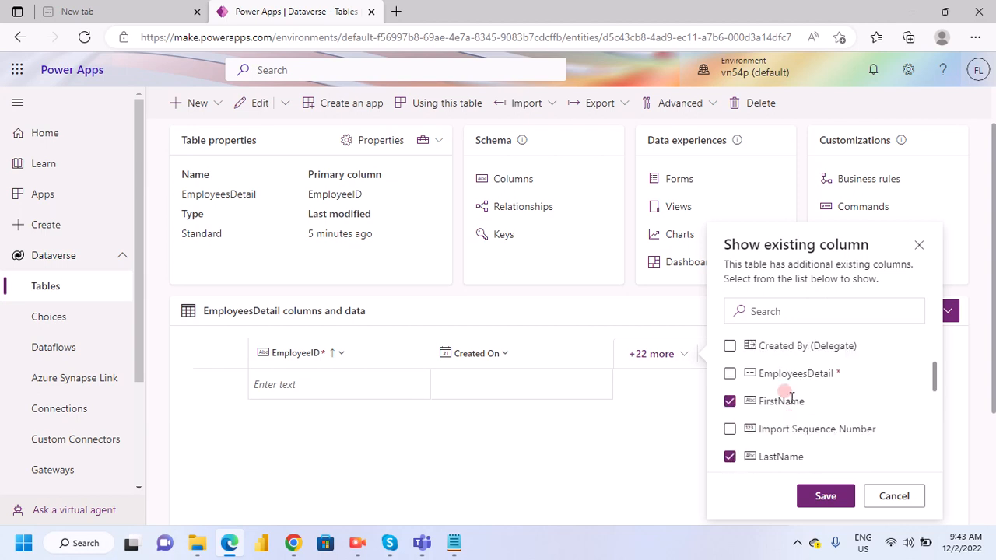
scroll(796, 424, "up", 2)
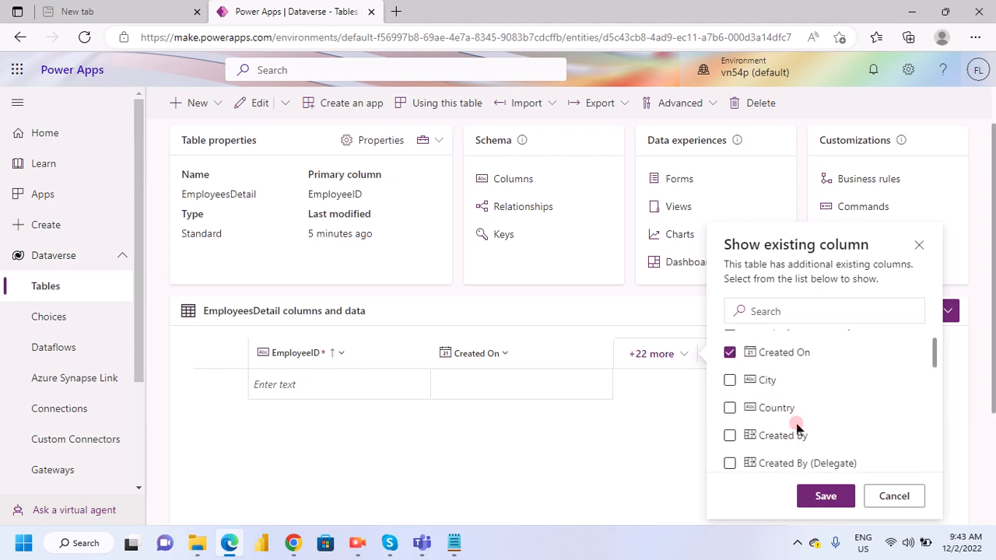
scroll(806, 409, "up", 2)
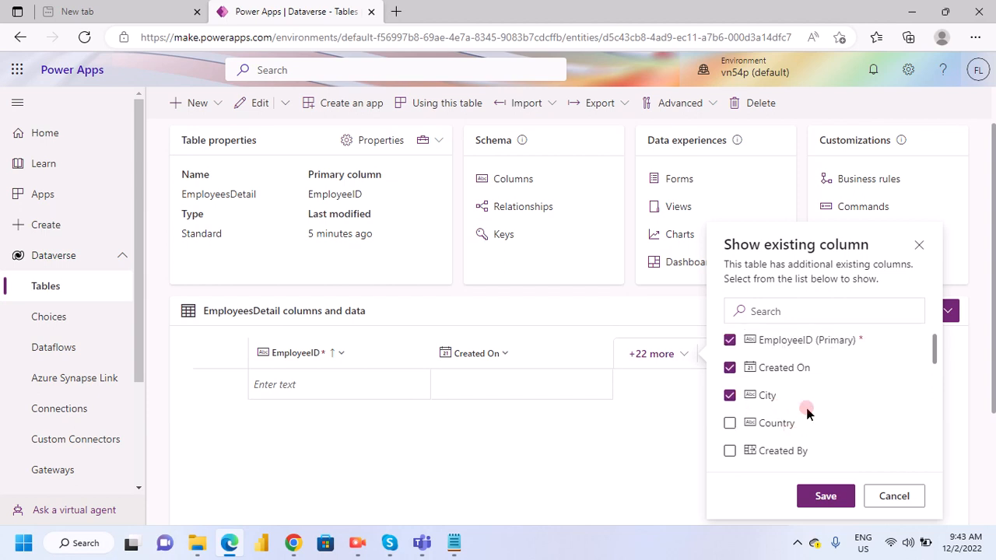
scroll(806, 411, "down", 2)
left_click(730, 357)
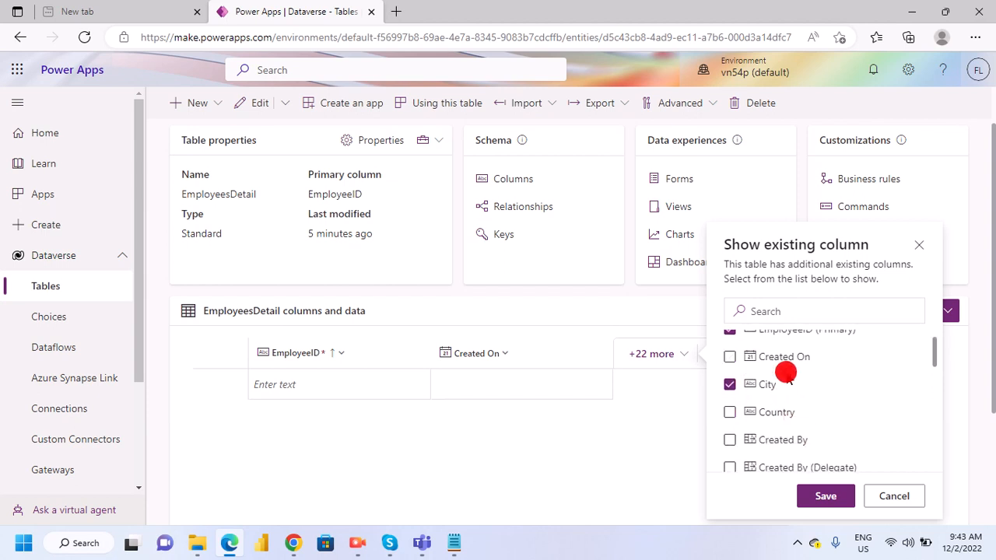
scroll(778, 377, "up", 1)
left_click(732, 368)
- Select State and Country in the list of columns to show and save the column selection
scroll(766, 397, "down", 5)
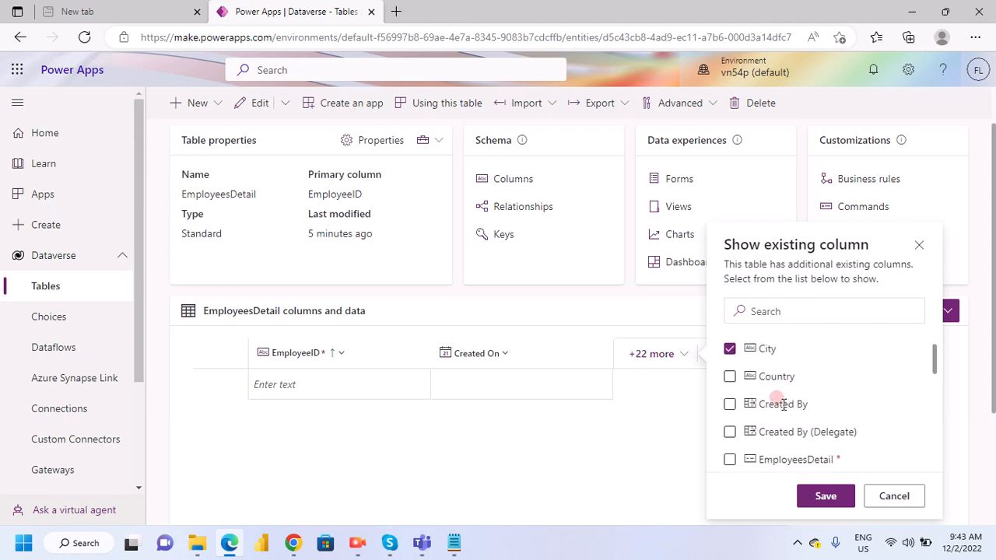
scroll(774, 420, "down", 6)
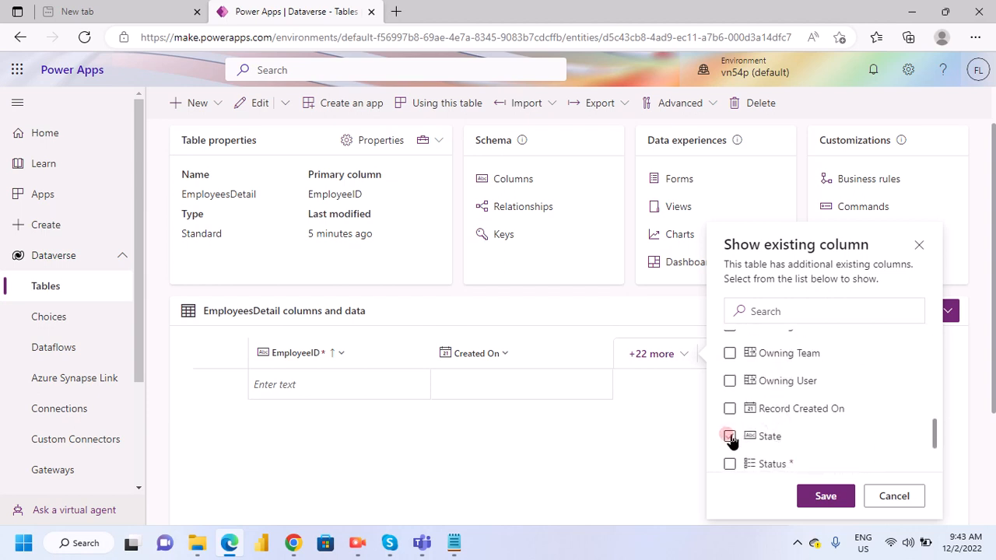
left_click(730, 440)
scroll(797, 411, "up", 1)
scroll(802, 408, "up", 3)
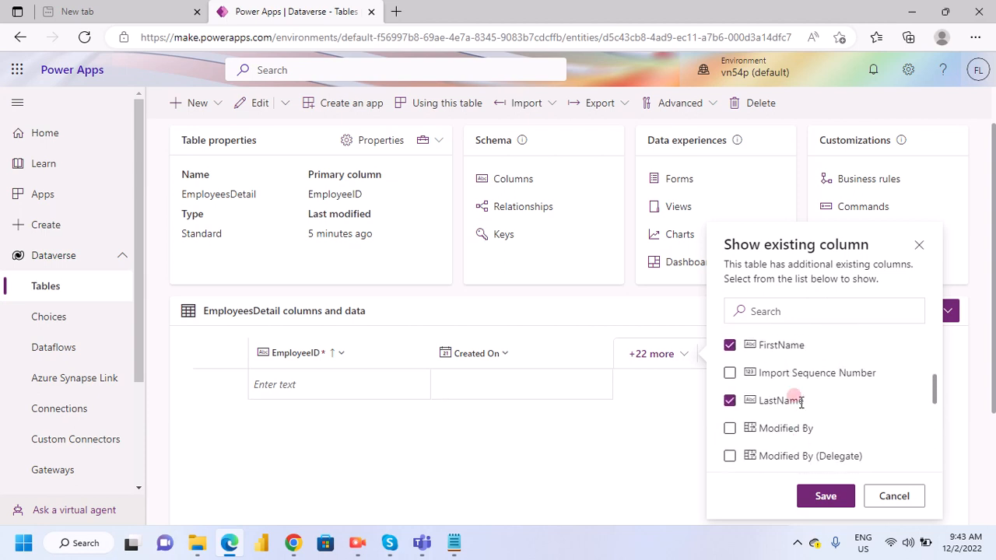
scroll(784, 436, "down", 1)
scroll(783, 436, "down", 4)
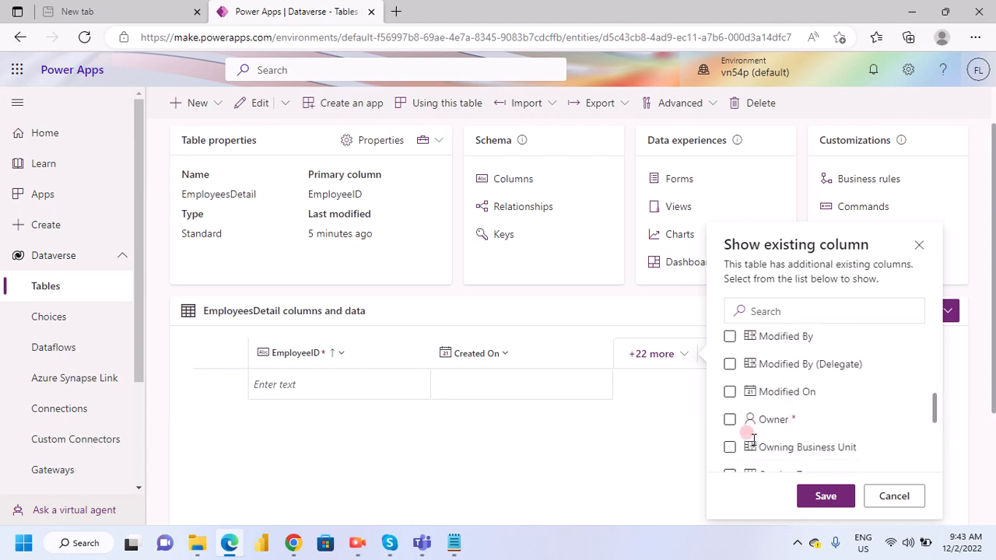
scroll(766, 437, "up", 5)
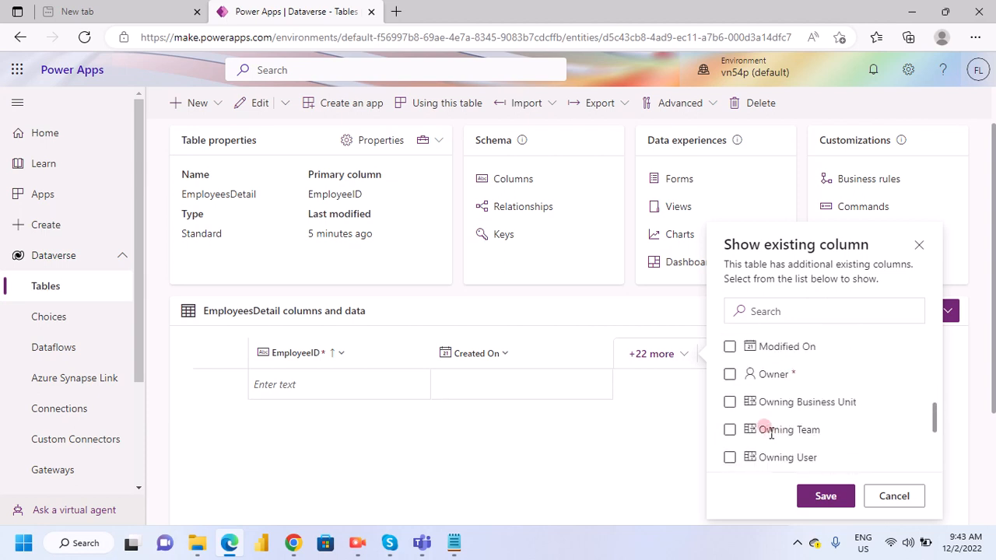
scroll(770, 434, "down", 1)
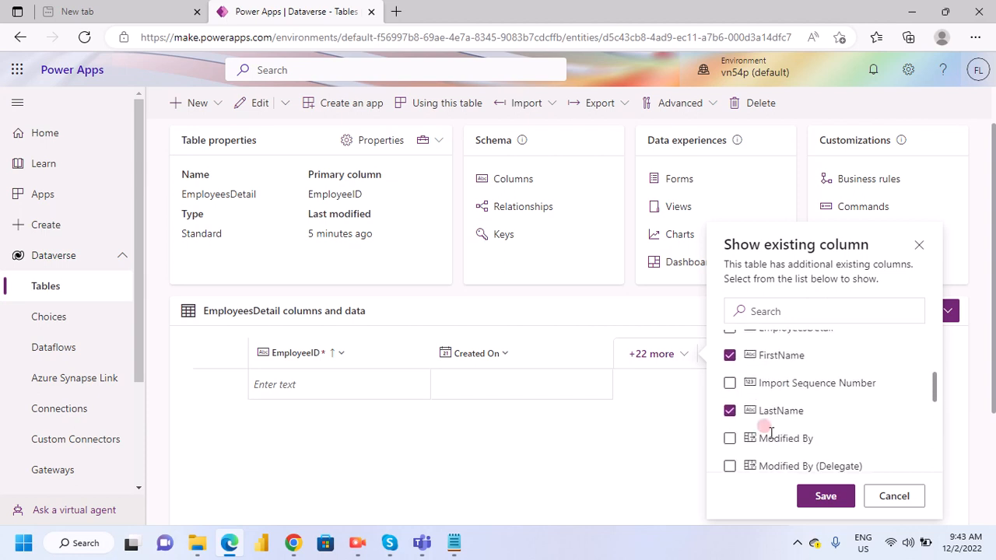
scroll(770, 435, "up", 5)
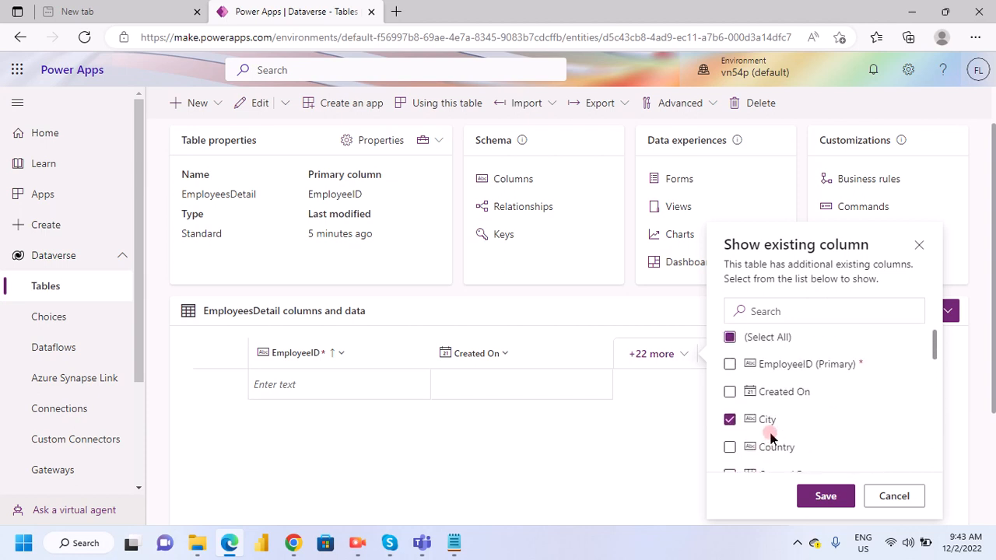
scroll(770, 440, "down", 1)
left_click(729, 376)
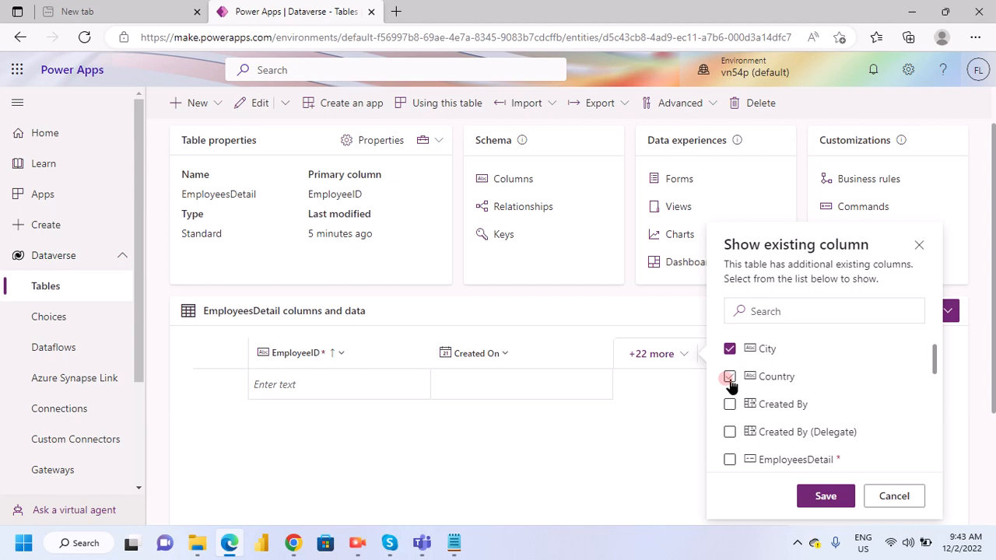
left_click(818, 502)
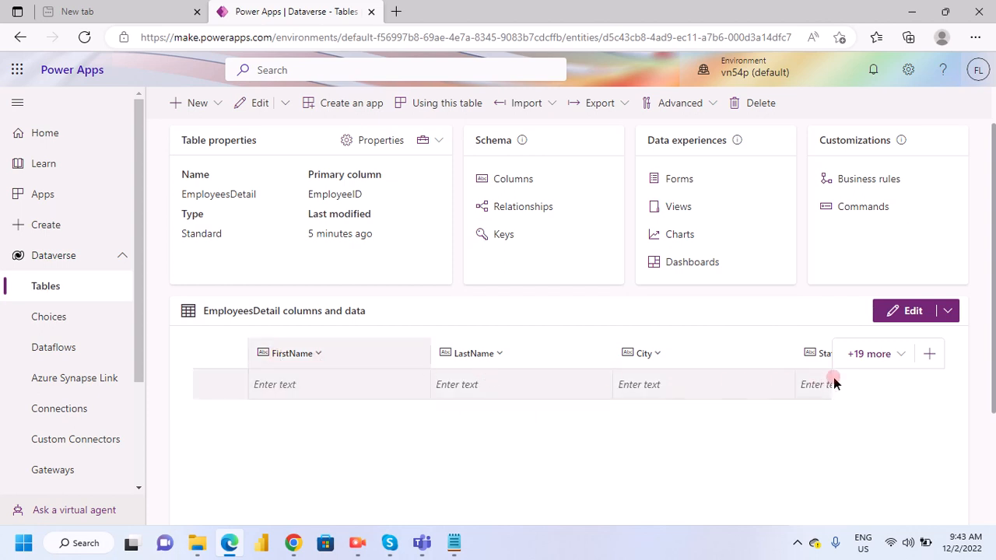
- Add the primary EmployeeID column to the columns shown in the grid and save the selection
left_click(898, 359)
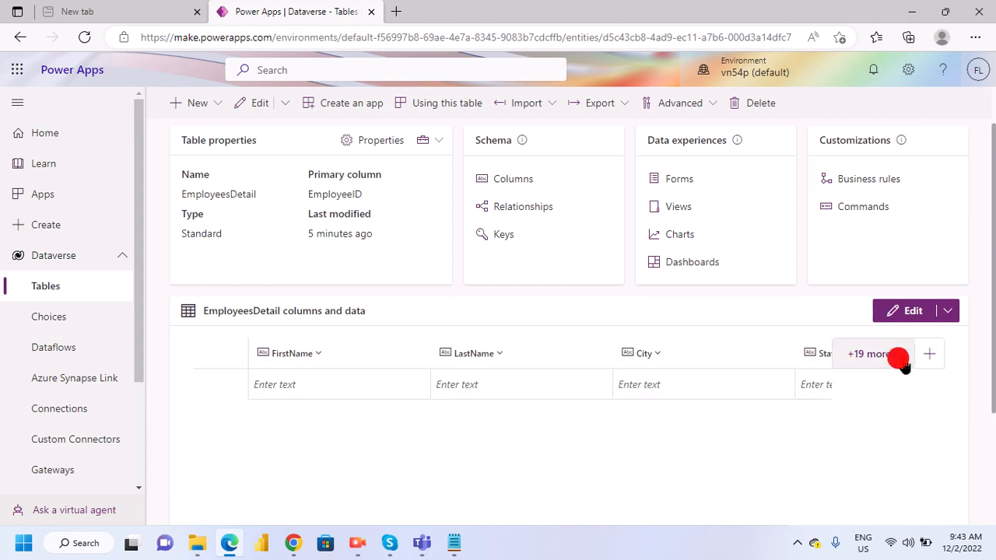
scroll(669, 405, "down", 2)
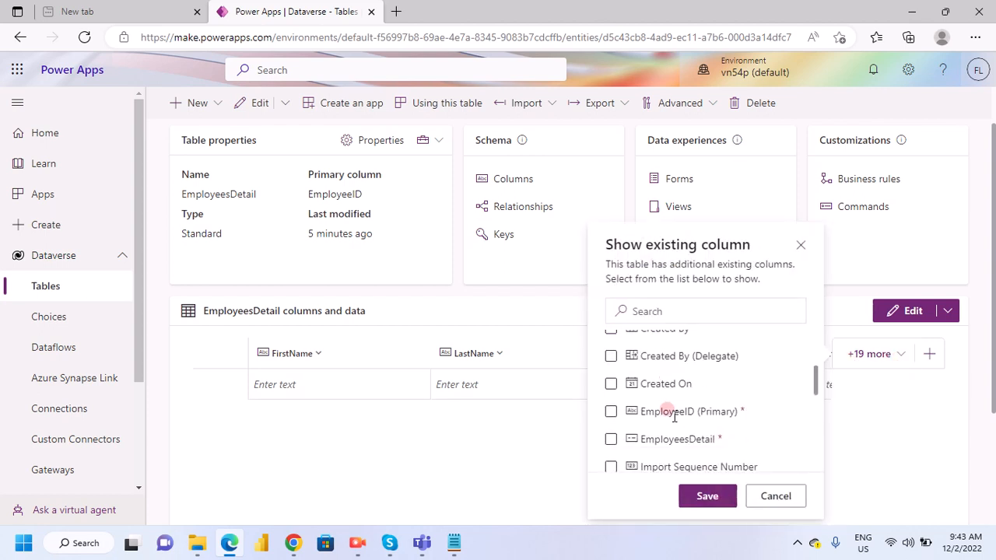
scroll(674, 416, "down", 1)
left_click(610, 372)
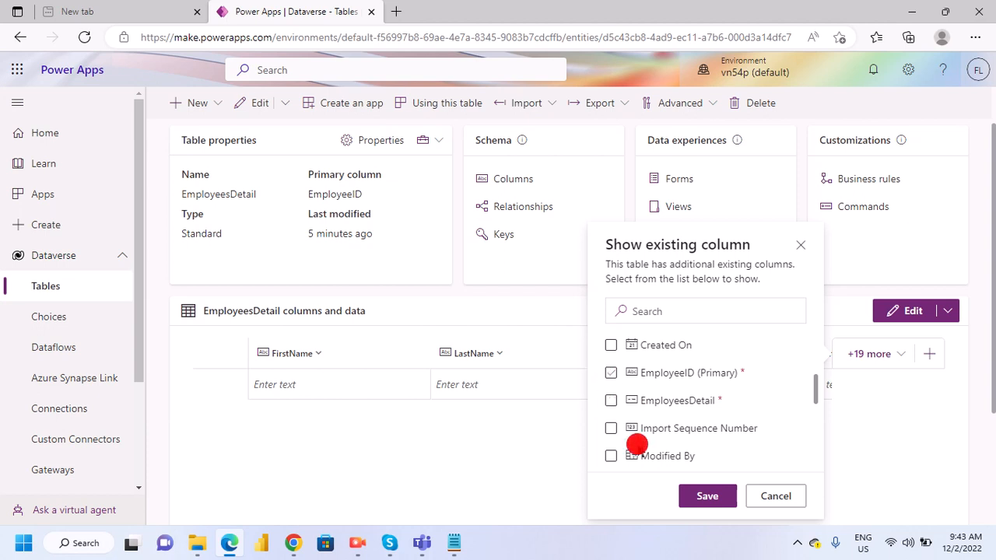
left_click(701, 502)
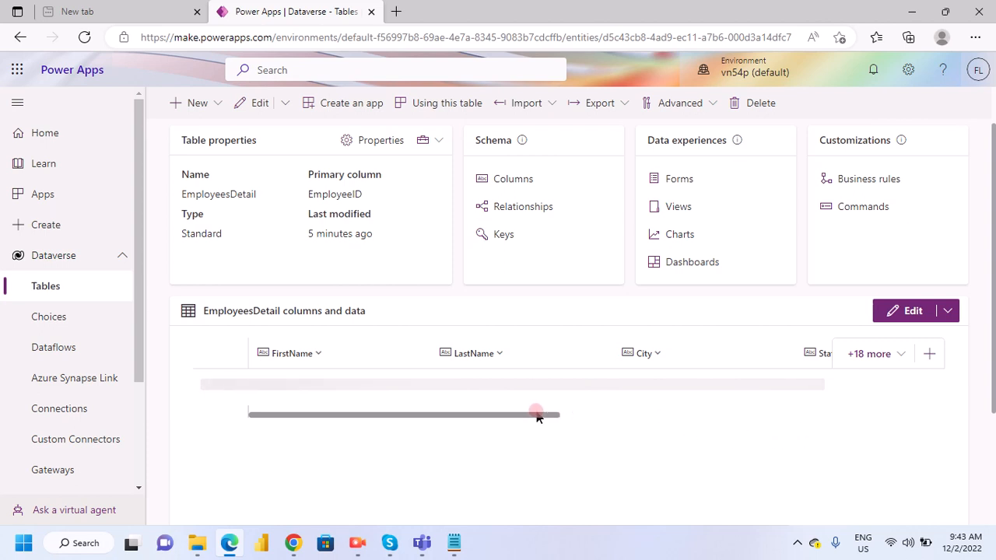
- Move the EmployeeID column from the end of the grid to the first position, before FirstName
scroll(522, 414, "right", 6)
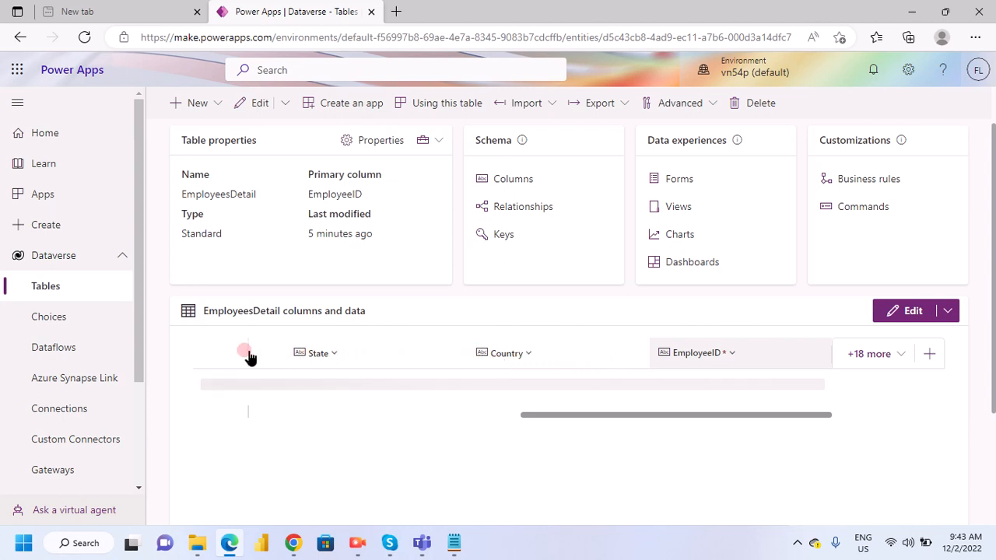
left_click_drag(249, 357, 362, 356)
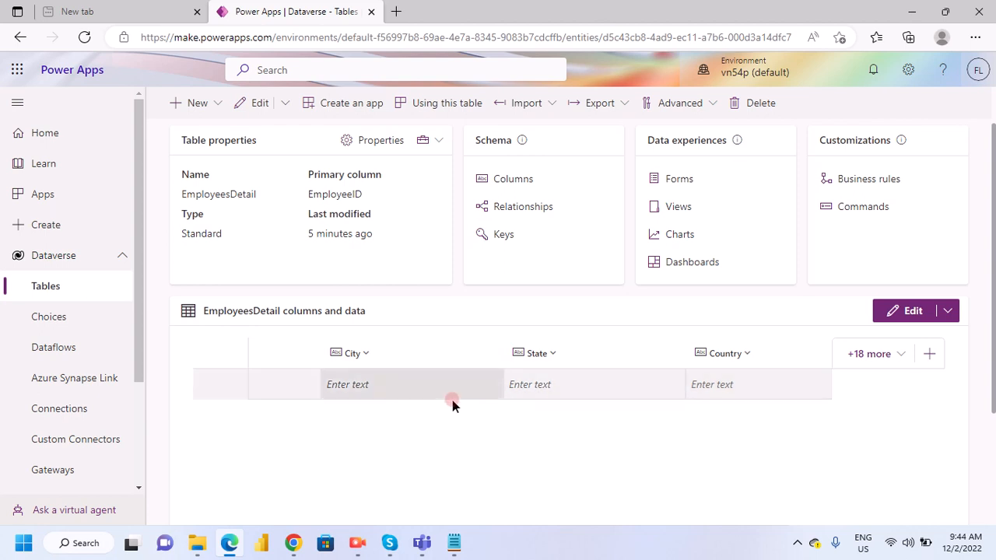
scroll(466, 405, "down", 1)
scroll(483, 413, "down", 2)
scroll(490, 409, "up", 3)
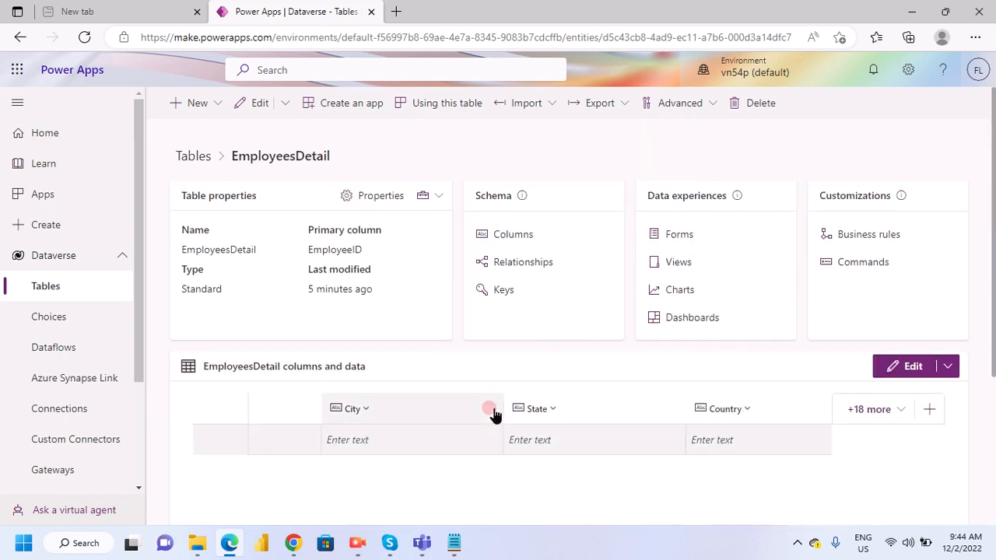
scroll(493, 413, "down", 3)
left_click_drag(561, 499, 190, 458)
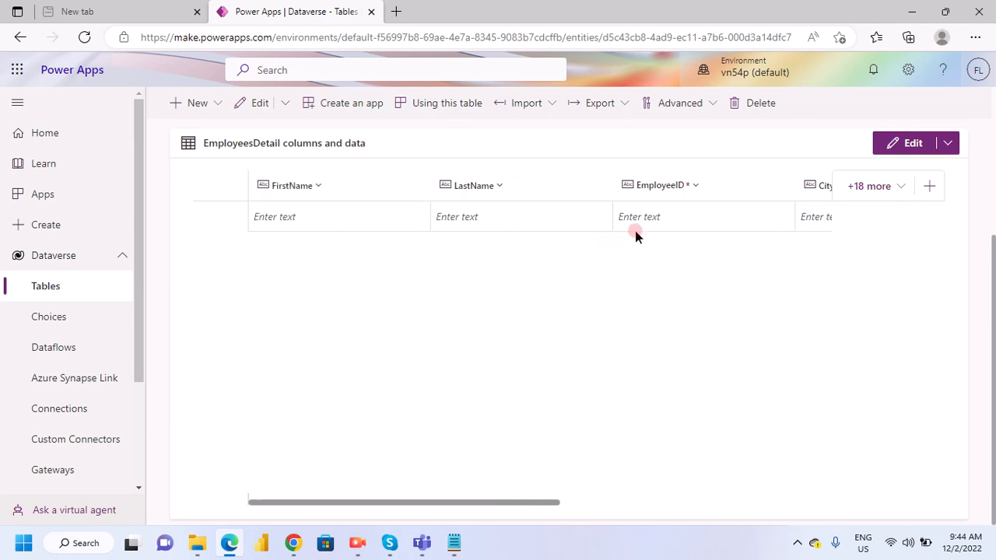
left_click_drag(649, 194, 257, 179)
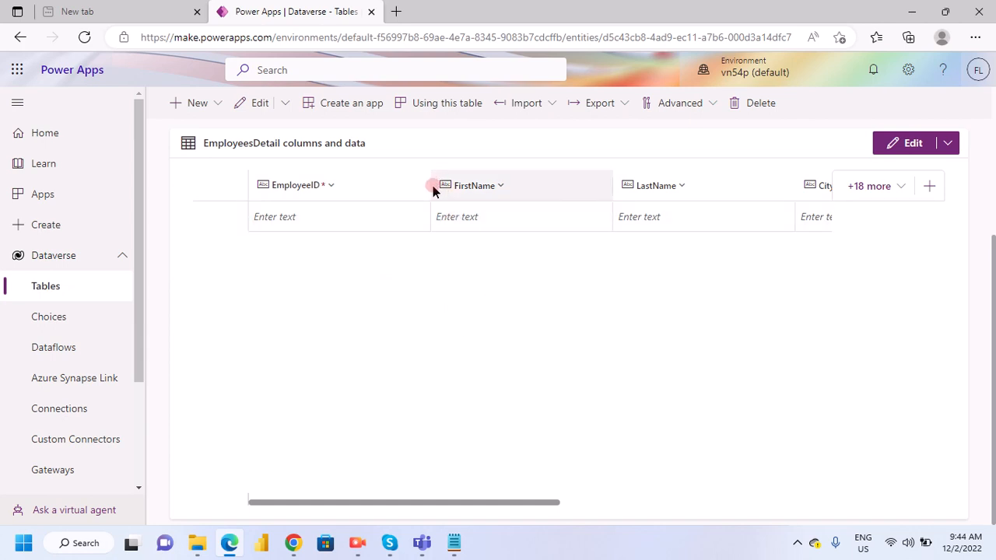
- Narrow the EmployeeID, FirstName, LastName, City and State columns so that all six columns fit in the grid
left_click_drag(423, 191, 354, 193)
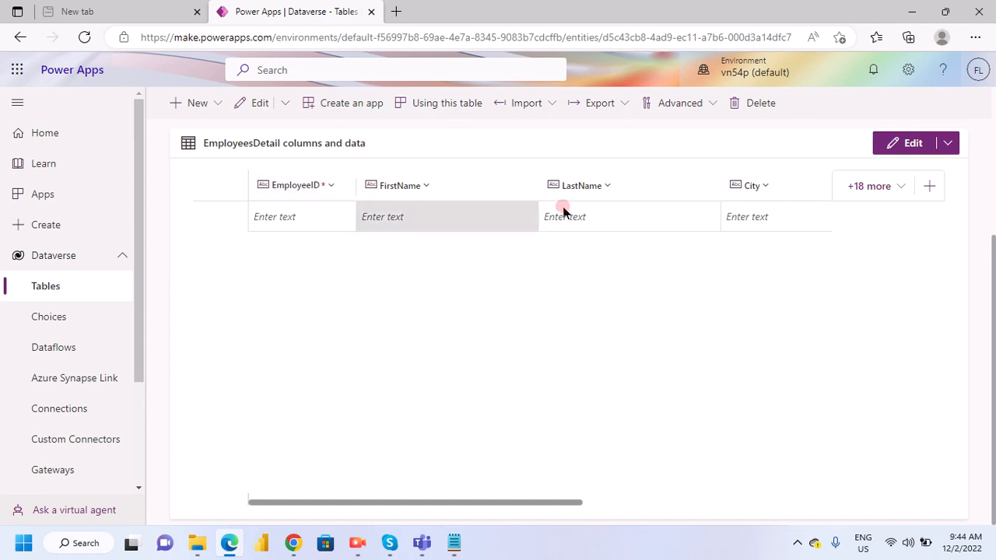
left_click_drag(539, 195, 449, 191)
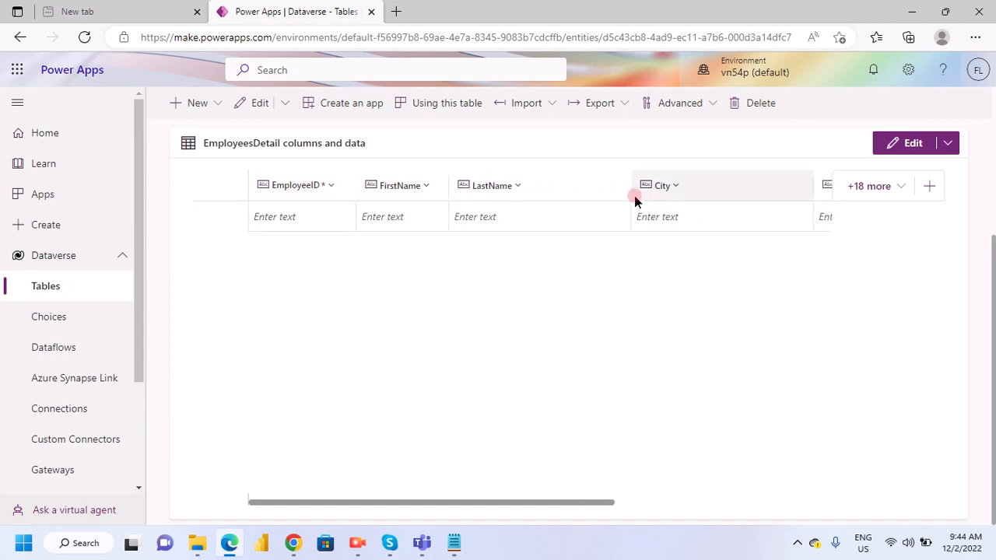
left_click_drag(632, 200, 537, 193)
left_click_drag(725, 198, 611, 196)
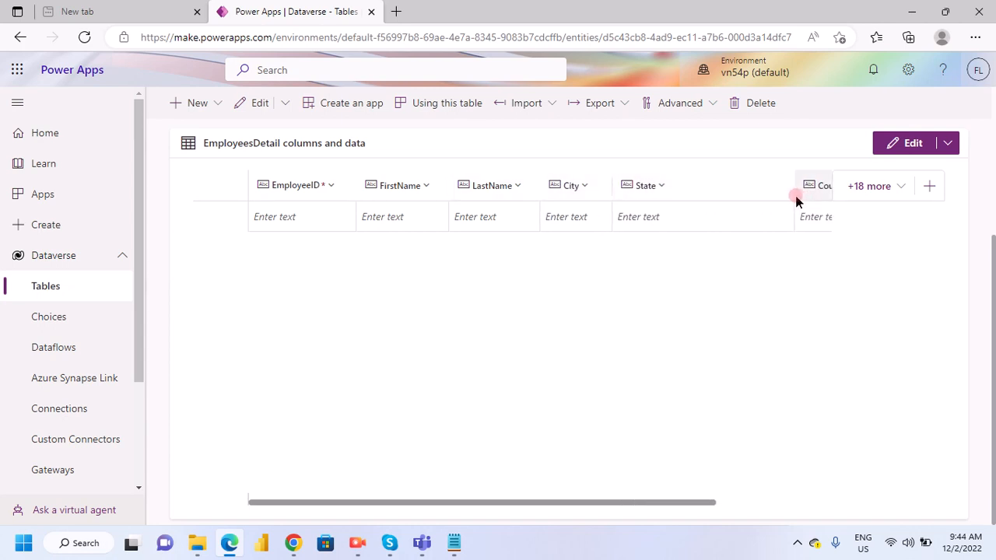
left_click_drag(782, 195, 677, 195)
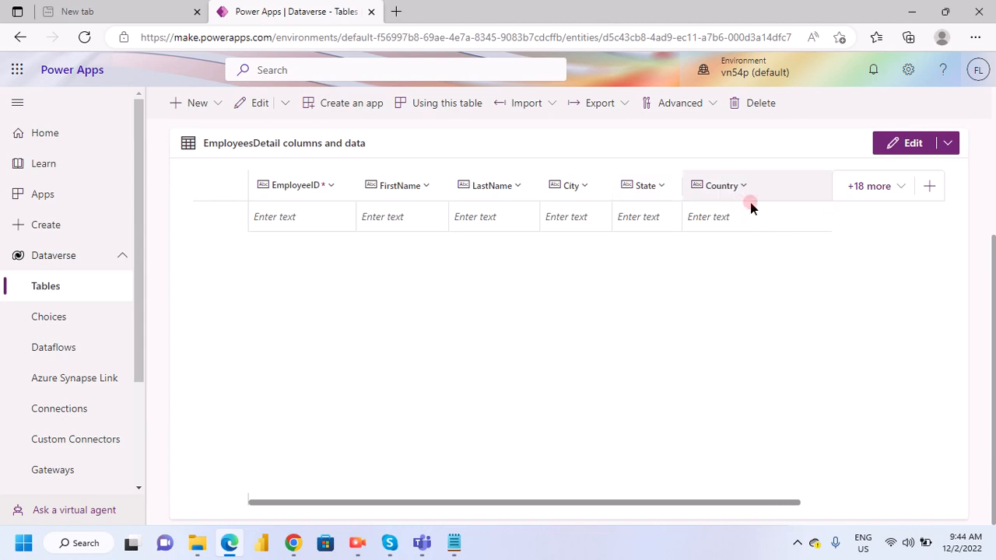
left_click(35, 311)
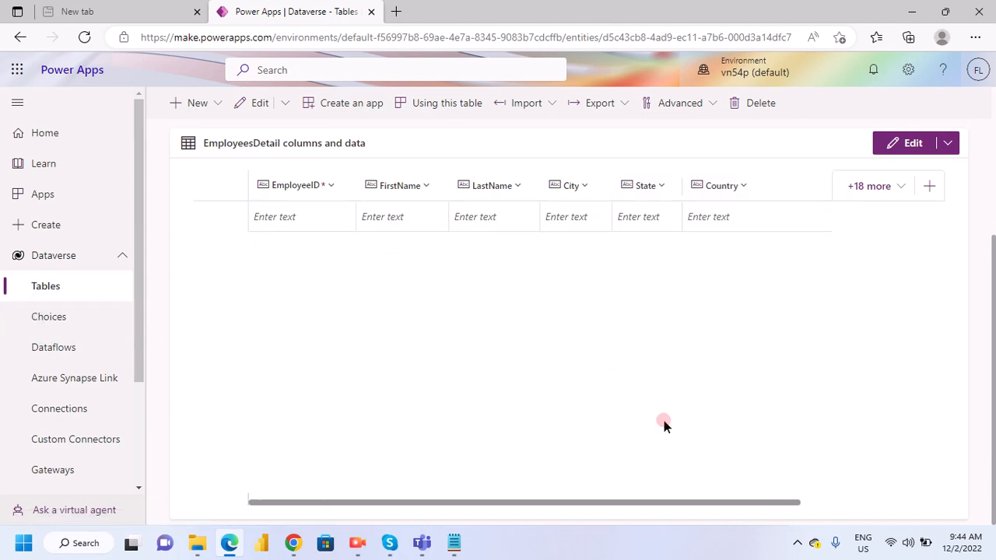
left_click_drag(676, 193, 707, 192)
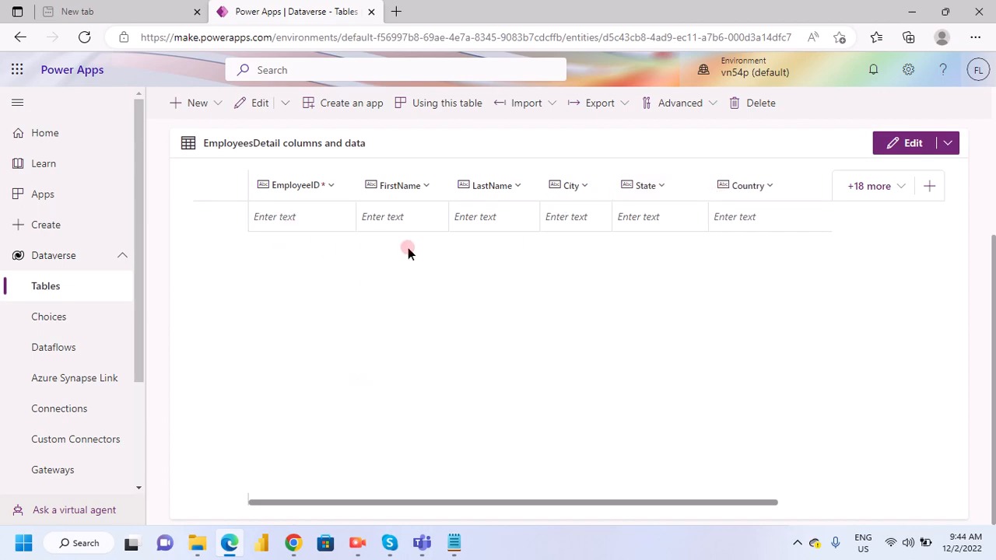
- Open the Power Apps home page in a new browser tab from the saved favorites
scroll(484, 393, "up", 3)
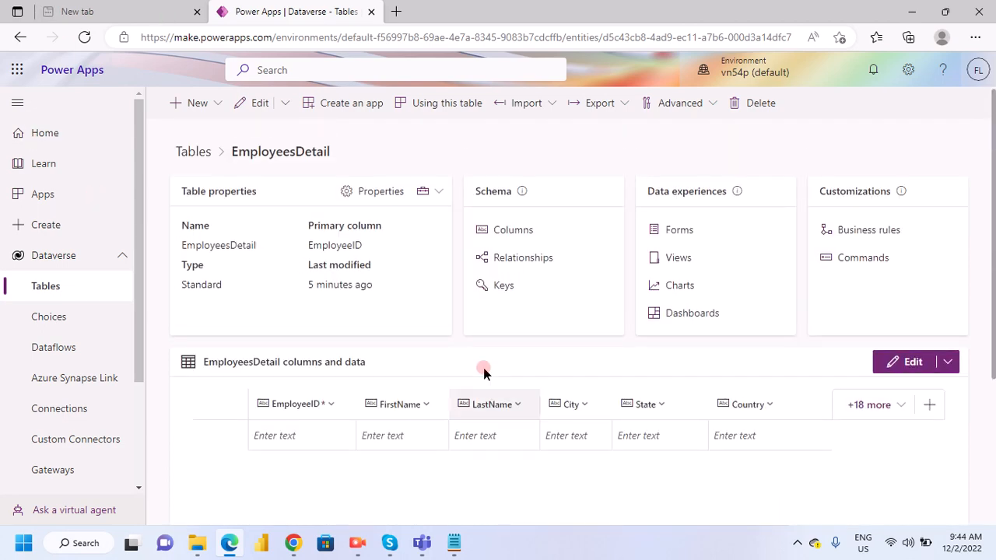
scroll(483, 367, "down", 3)
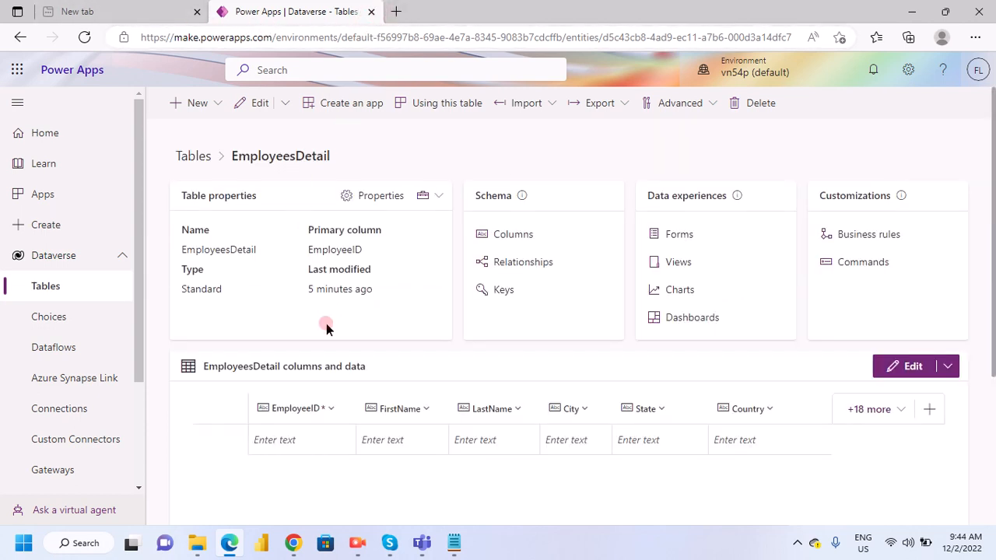
left_click(395, 13)
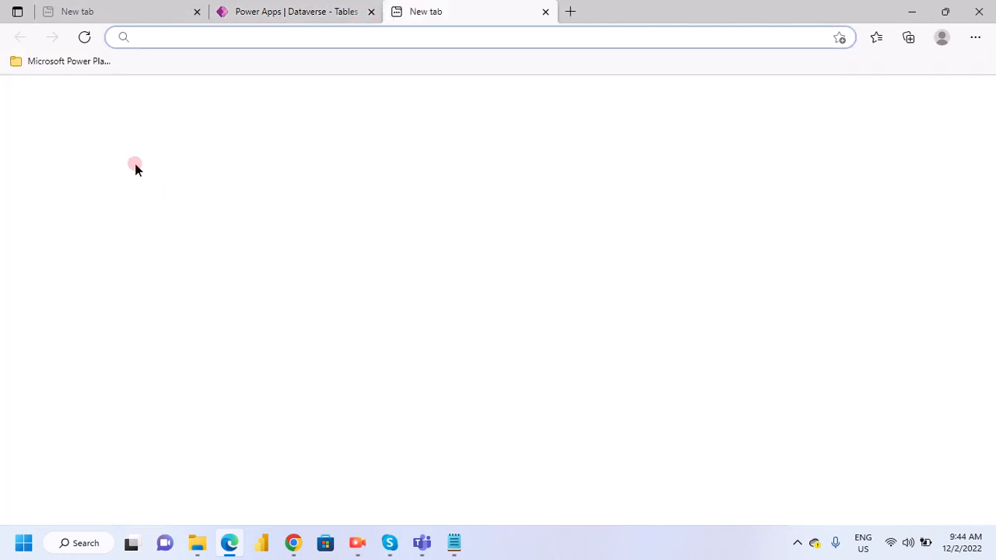
left_click(74, 62)
left_click(67, 132)
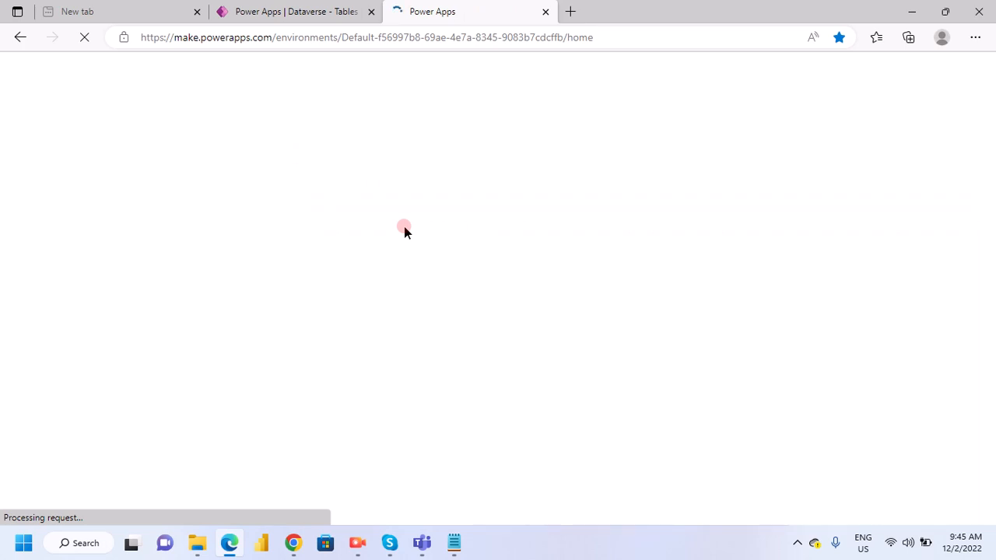
- Switch to Notepad and read the lesson notes on building a canvas app with the Employees table, a gallery, text inputs and a button
left_click(458, 542)
scroll(81, 381, "down", 1)
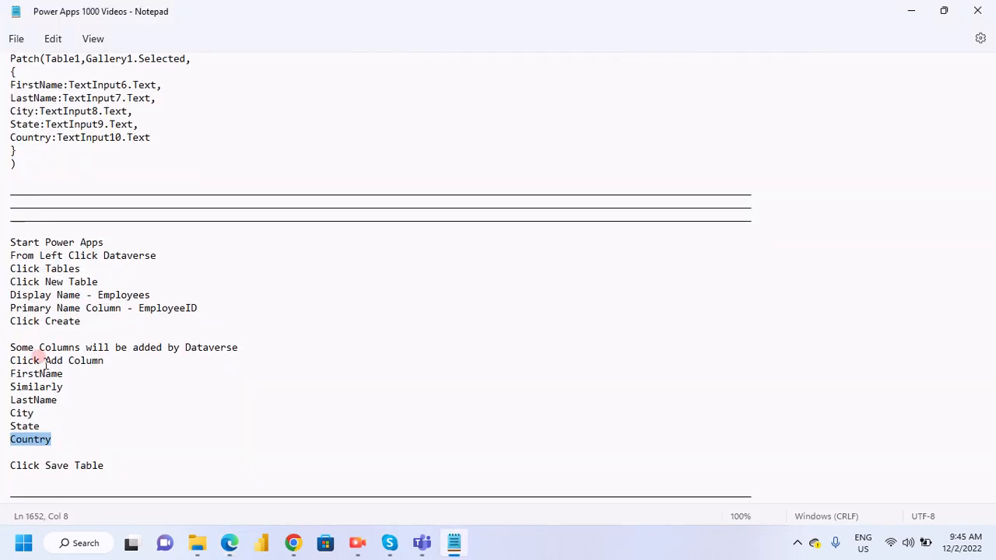
scroll(90, 389, "down", 7)
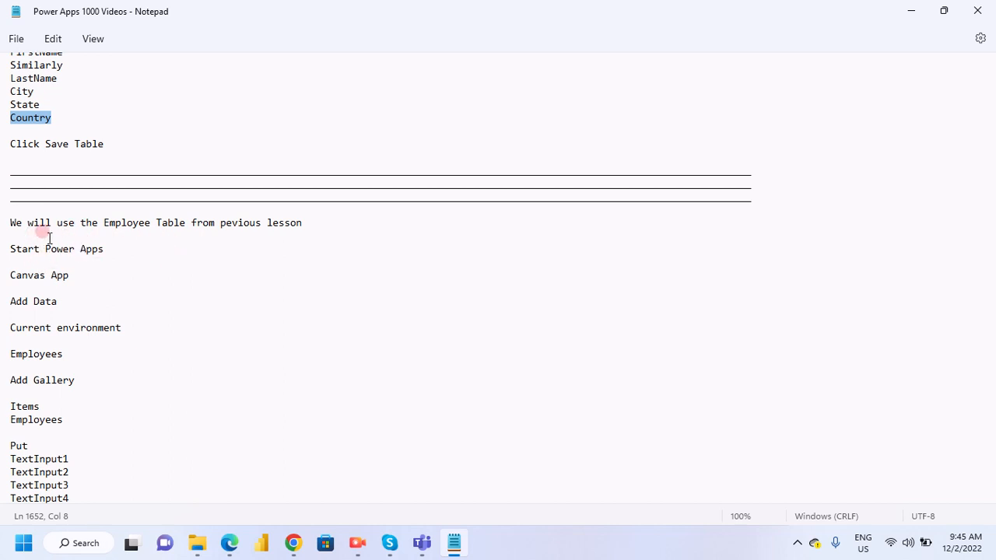
scroll(74, 282, "down", 3)
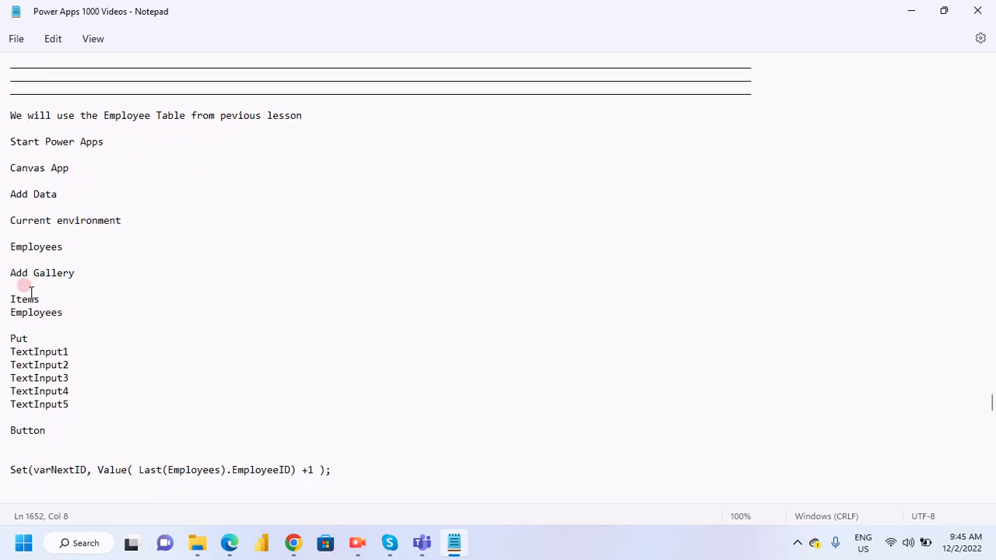
scroll(33, 303, "down", 1)
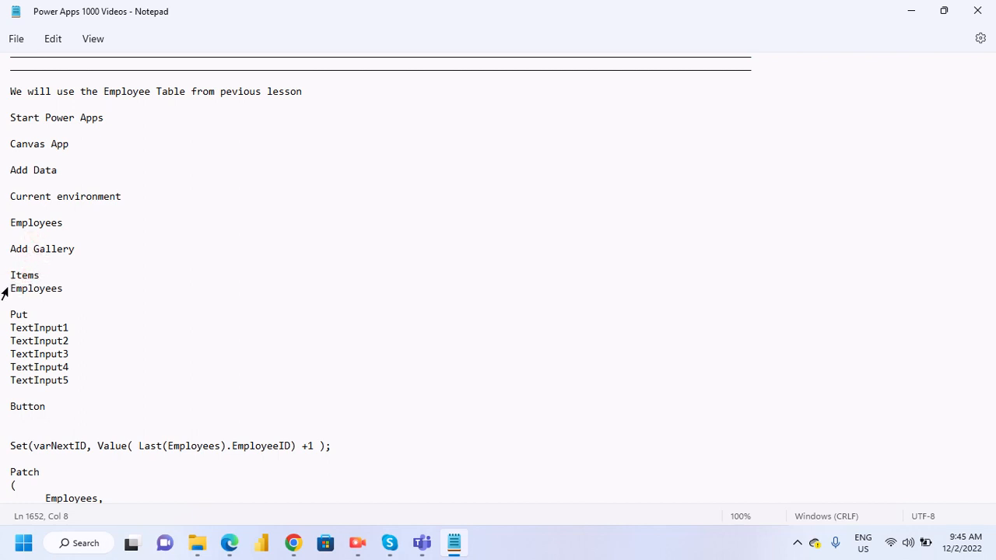
left_click_drag(9, 284, 113, 299)
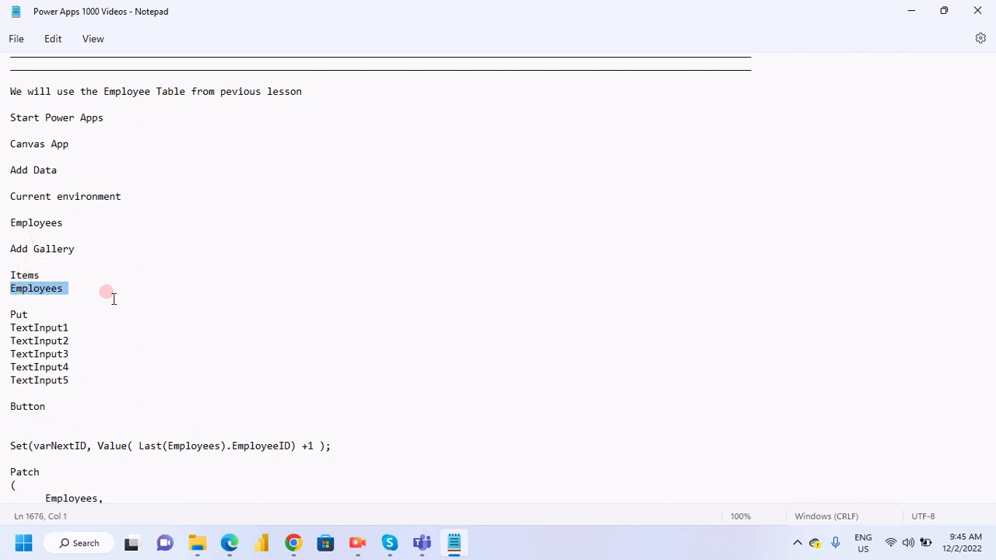
left_click(113, 297)
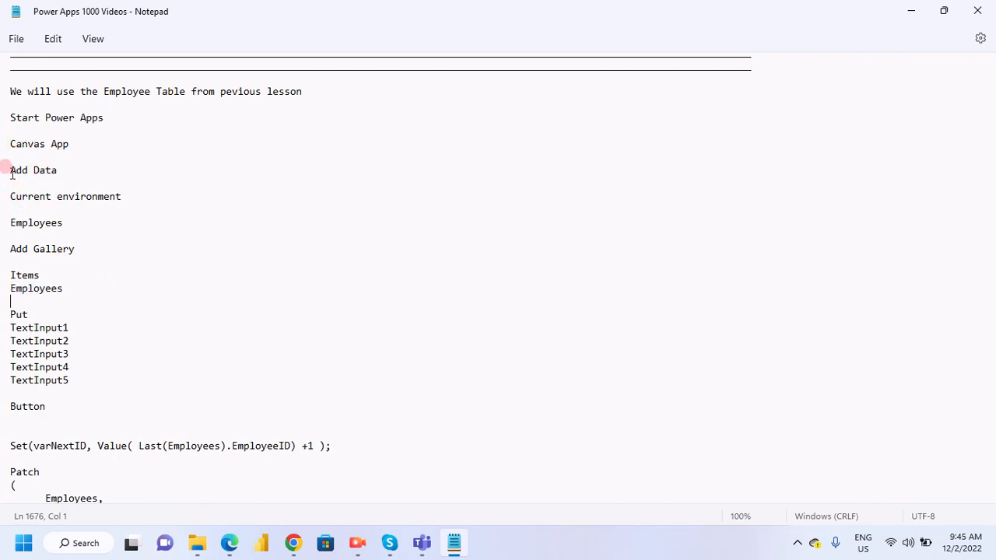
double_click(47, 224)
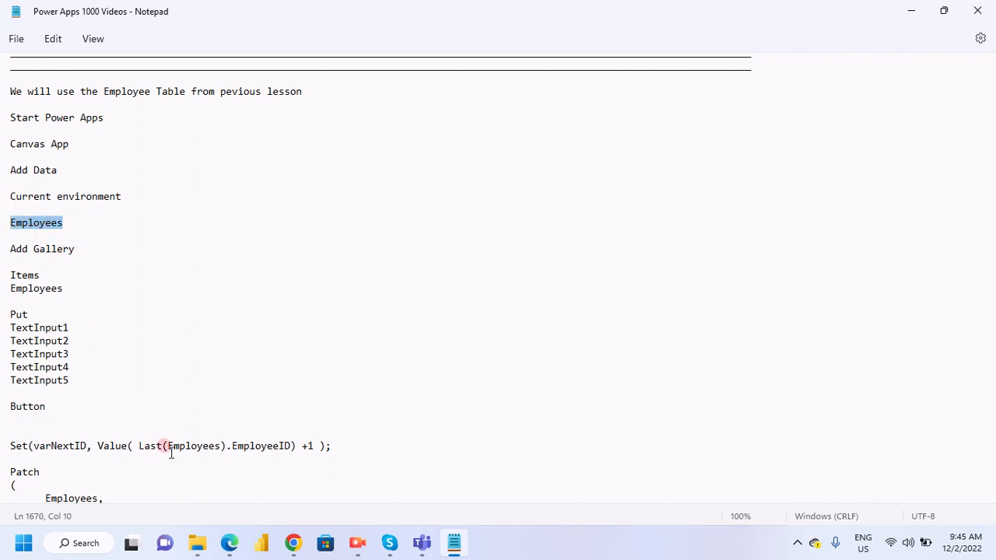
- Switch back to Edge, create a blank canvas app named App_EmployeeDetails in Tablet format, and skip the Studio welcome dialog
left_click(230, 543)
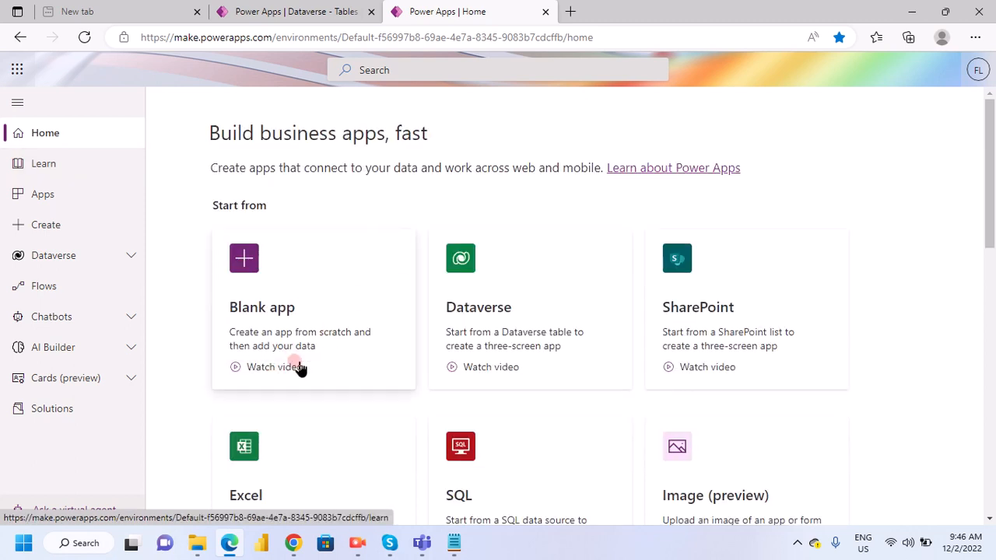
left_click(370, 375)
left_click(234, 454)
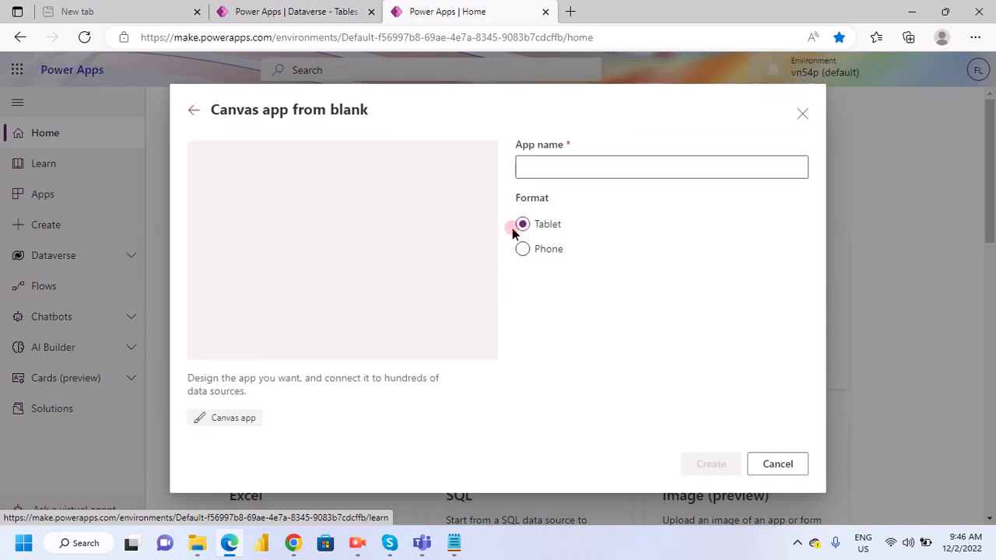
left_click(536, 163)
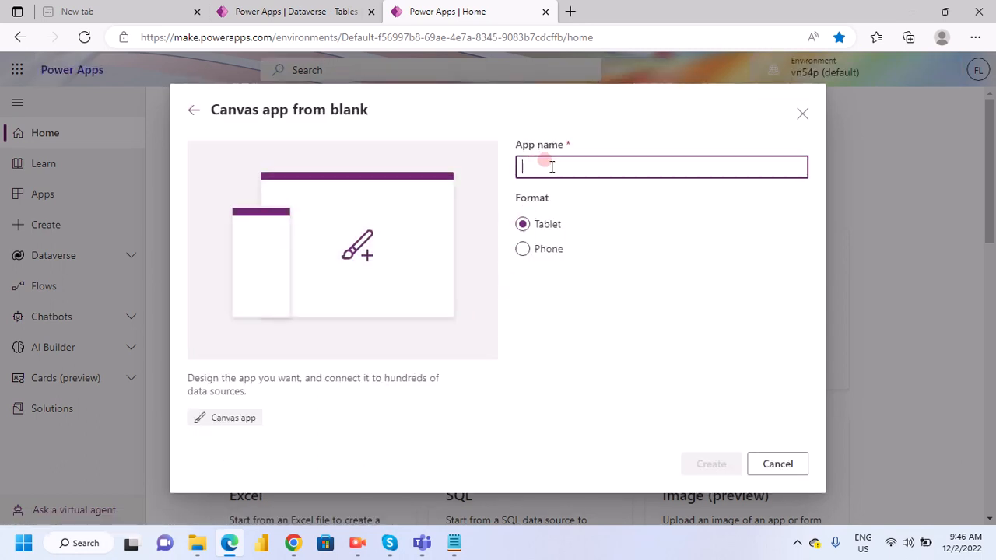
type("App")
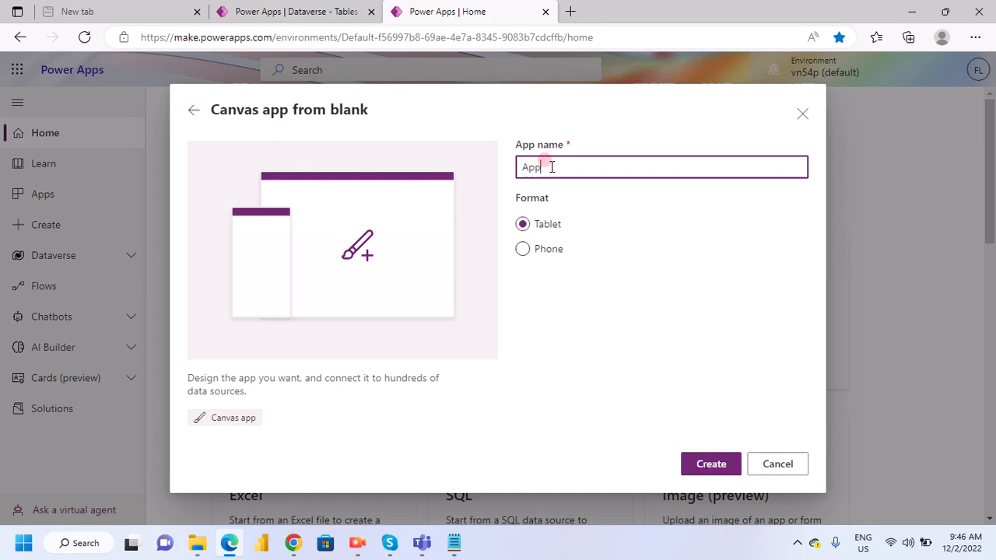
type("_E")
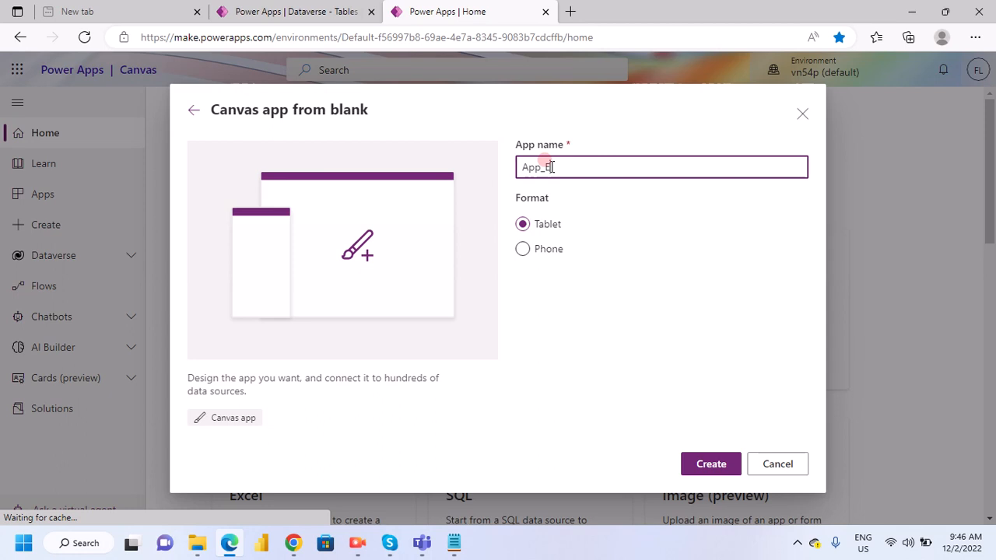
type("mplo")
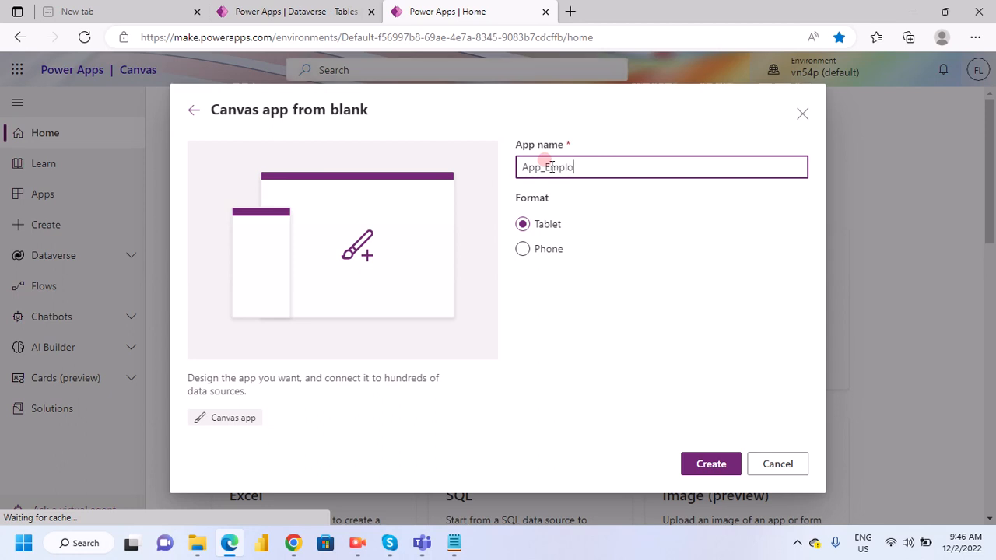
type("yee")
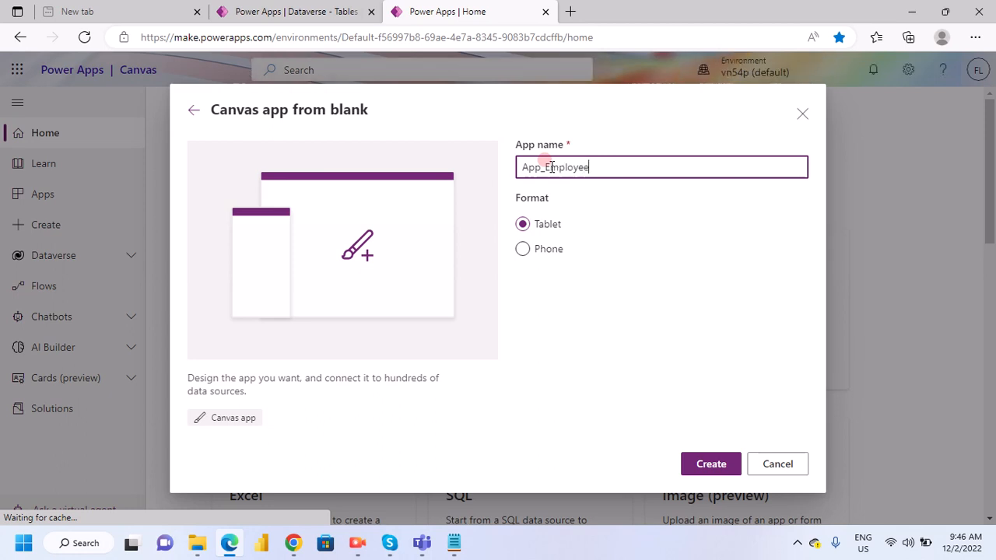
type("Details")
left_click(706, 464)
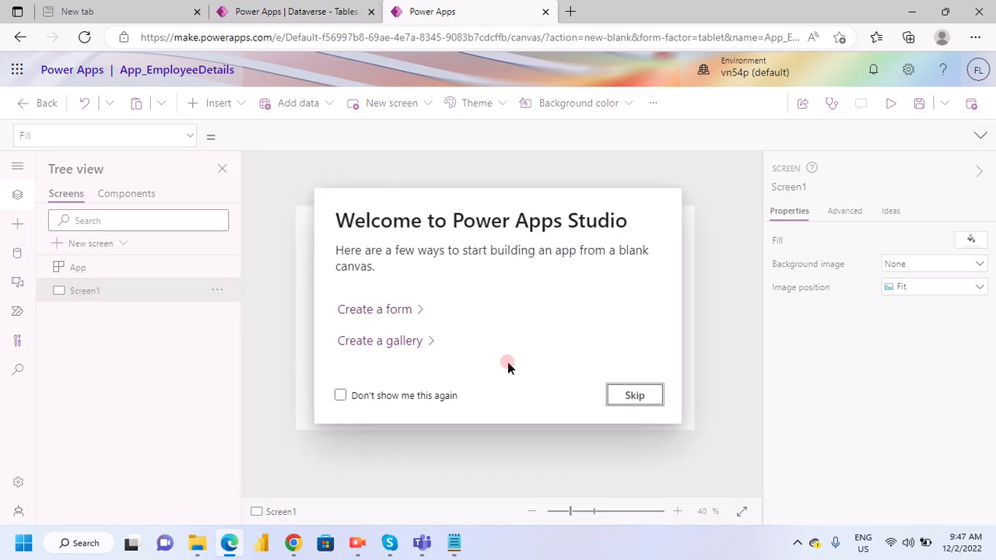
left_click(628, 400)
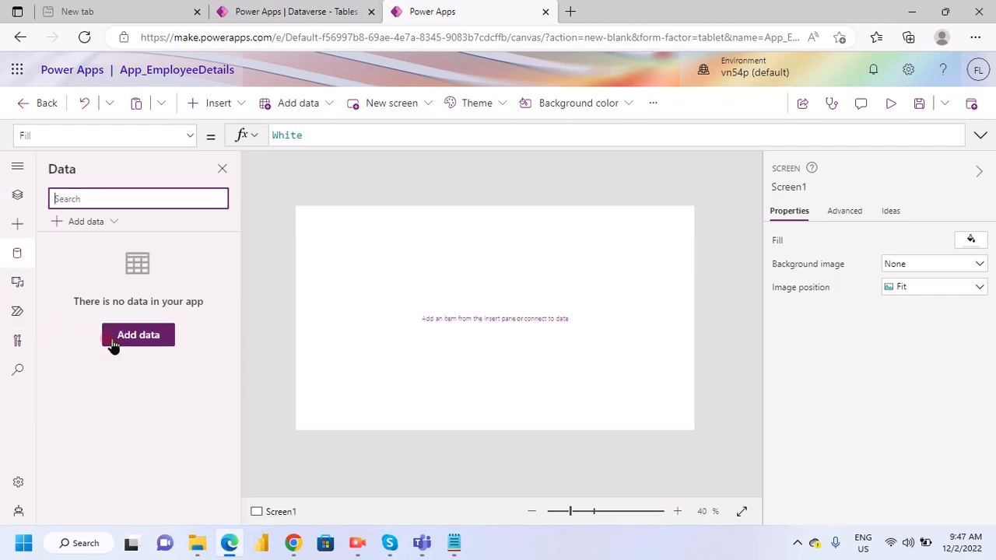
- Search the data sources for "Employe" and add the EmployeesDetails Dataverse table to the app
left_click(113, 346)
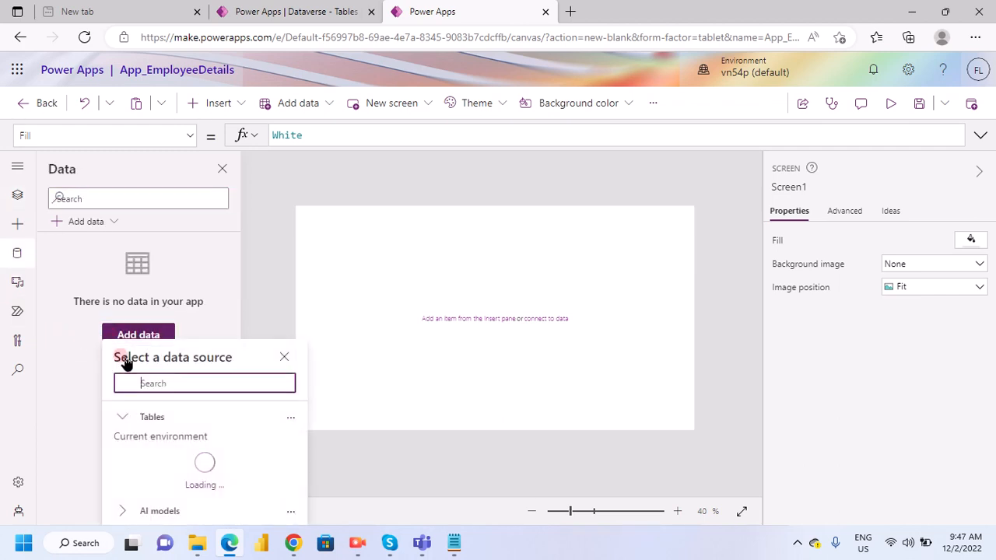
left_click(205, 383)
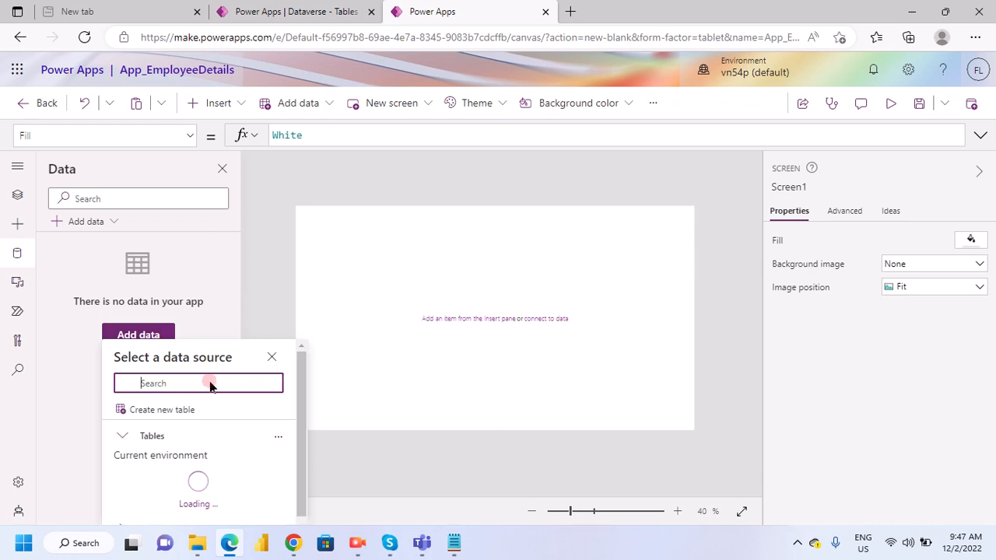
type("Em")
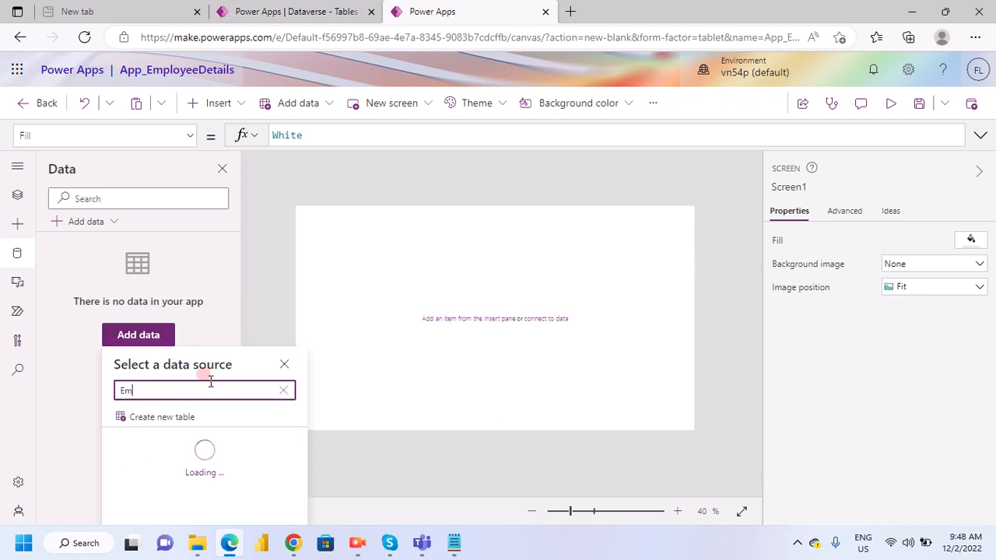
type("plo")
type("ye")
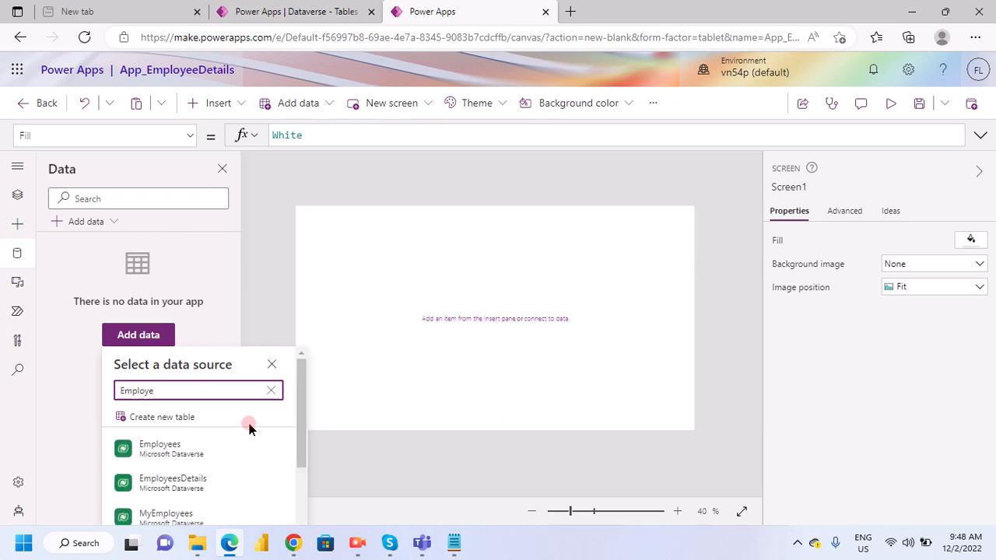
left_click(194, 484)
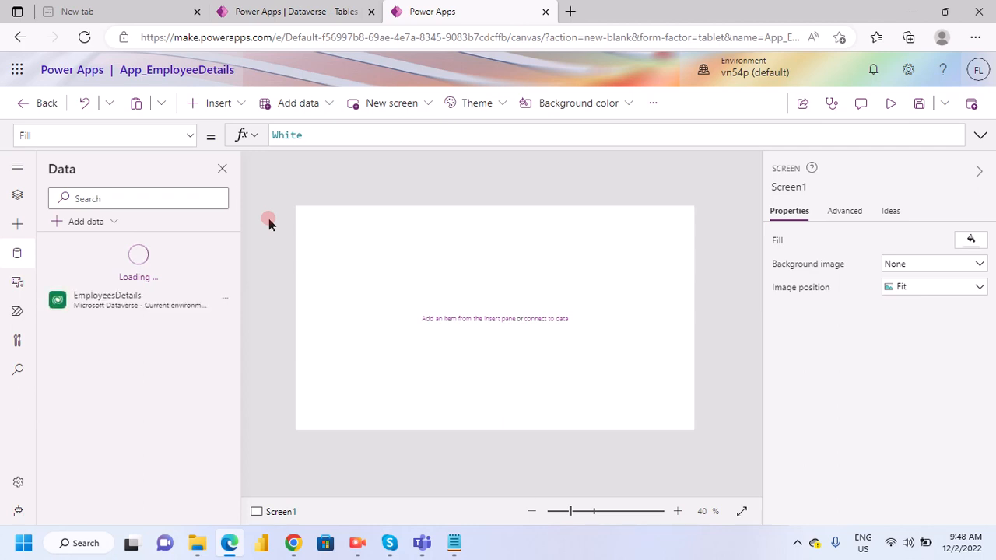
- Rename Screen1 as Screen_CreateReadEditDataverse
left_click(18, 195)
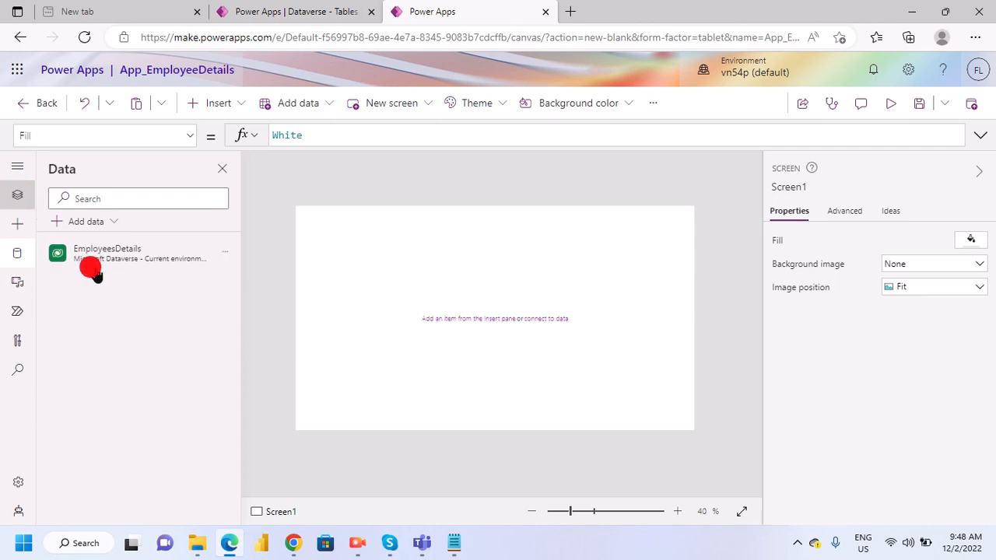
right_click(81, 291)
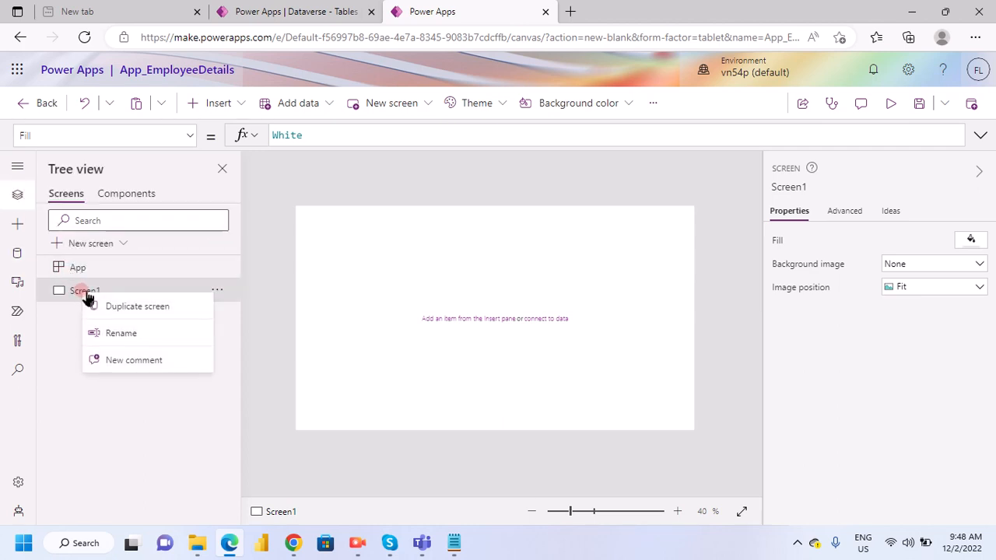
left_click(172, 342)
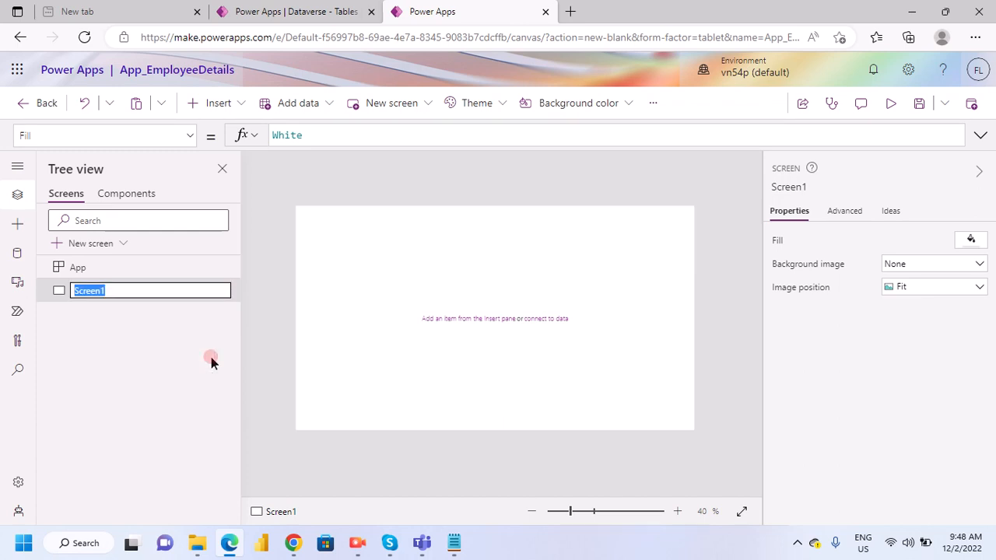
key("Right")
key("BackSpace")
type("_CreateRead")
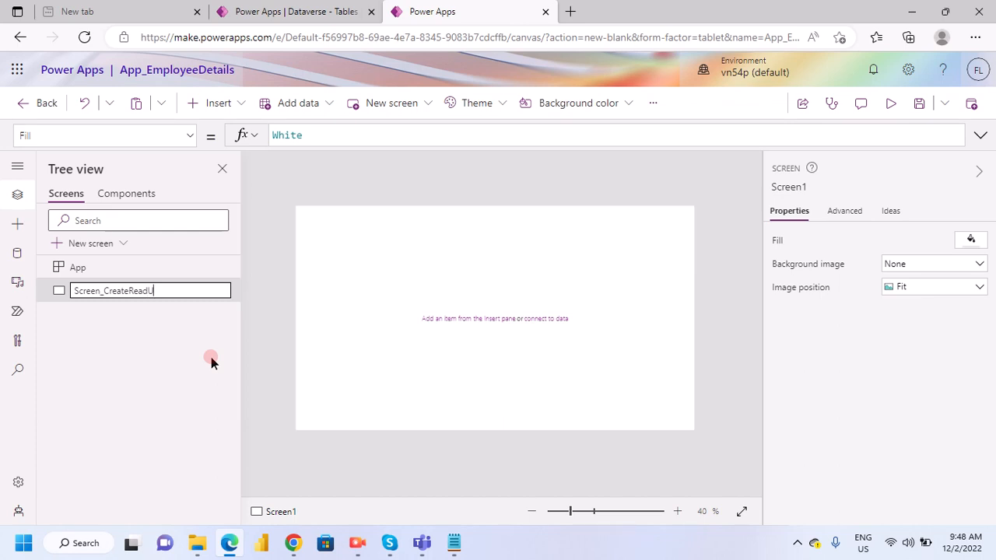
type("EditDataverse")
key("Return")
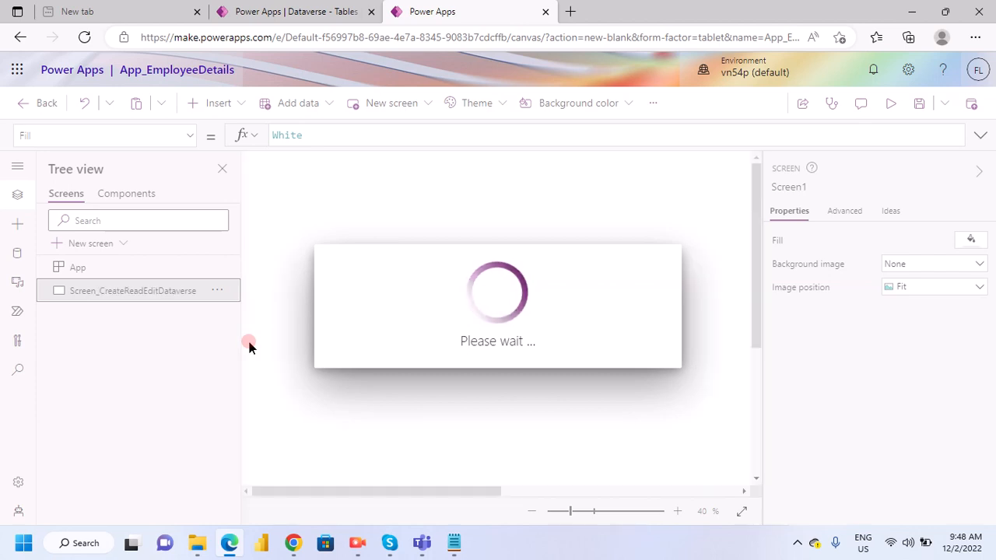
left_click(393, 244)
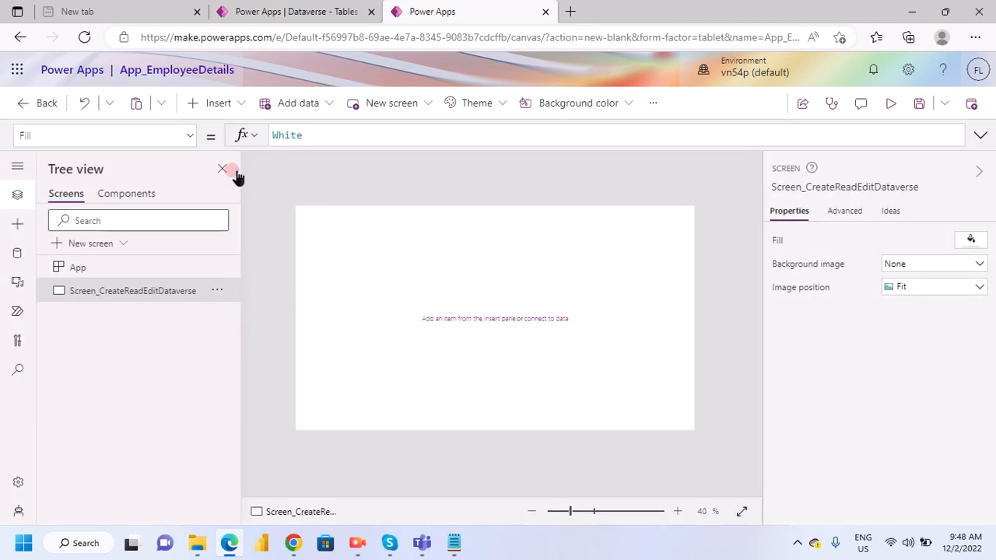
- Insert a button on the Screen_CreateReadEditDataverse screen
left_click(242, 105)
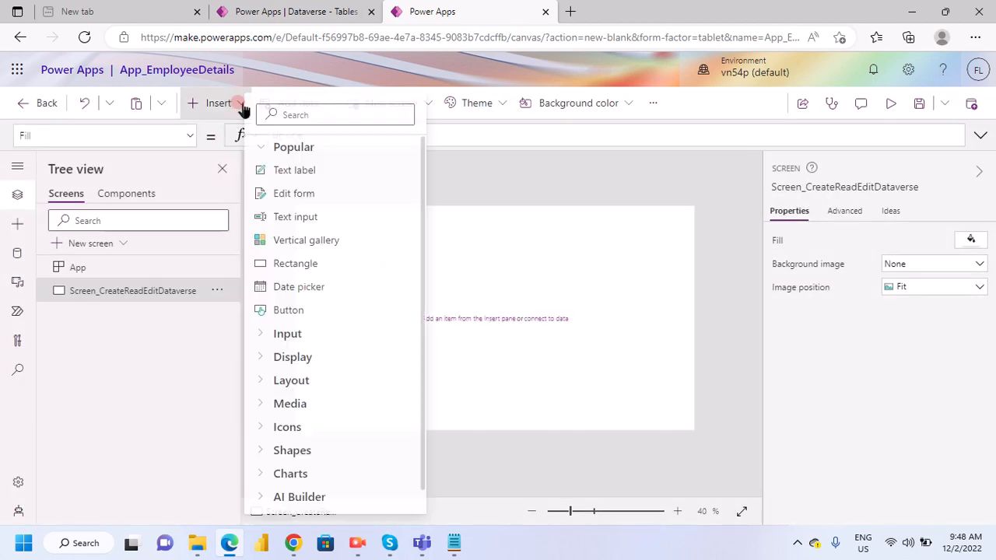
left_click(536, 256)
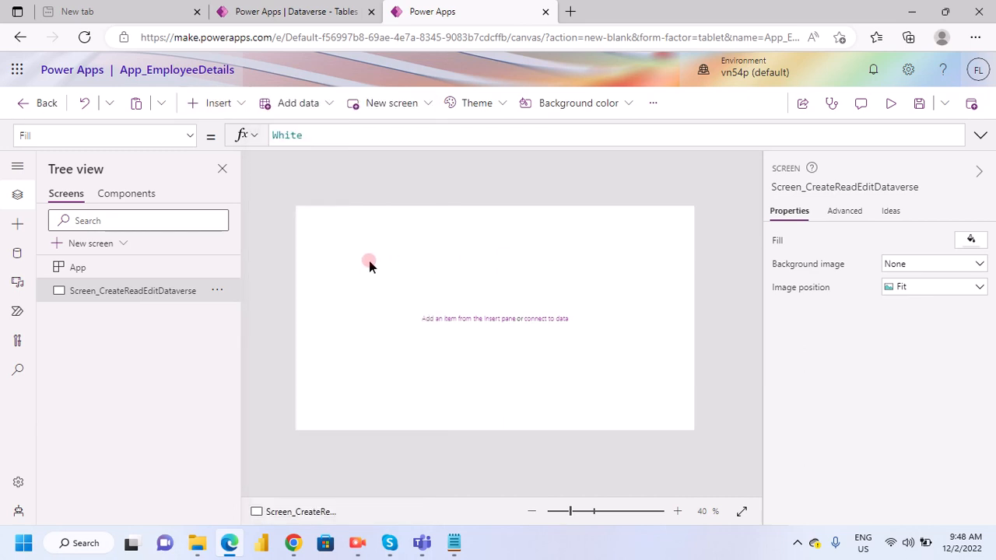
left_click(242, 109)
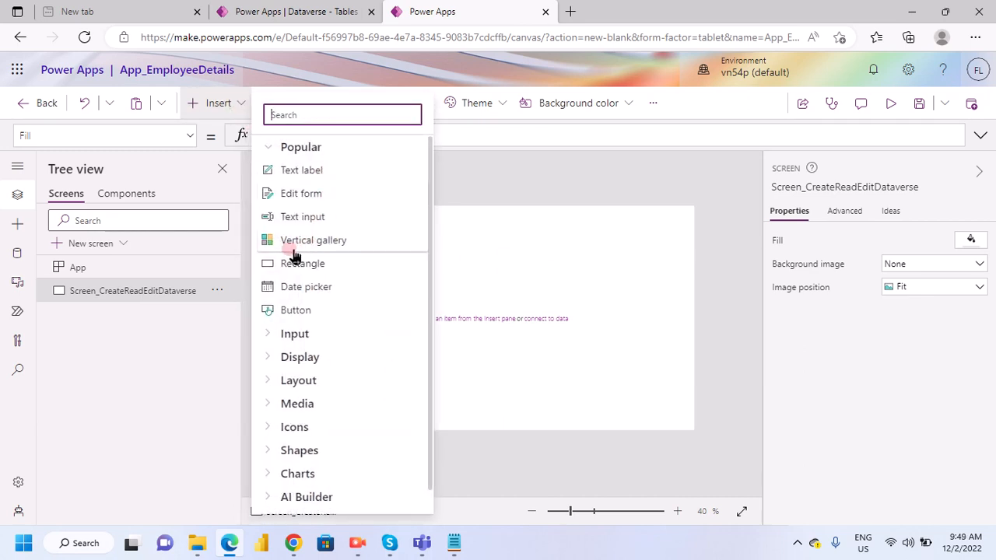
left_click(360, 302)
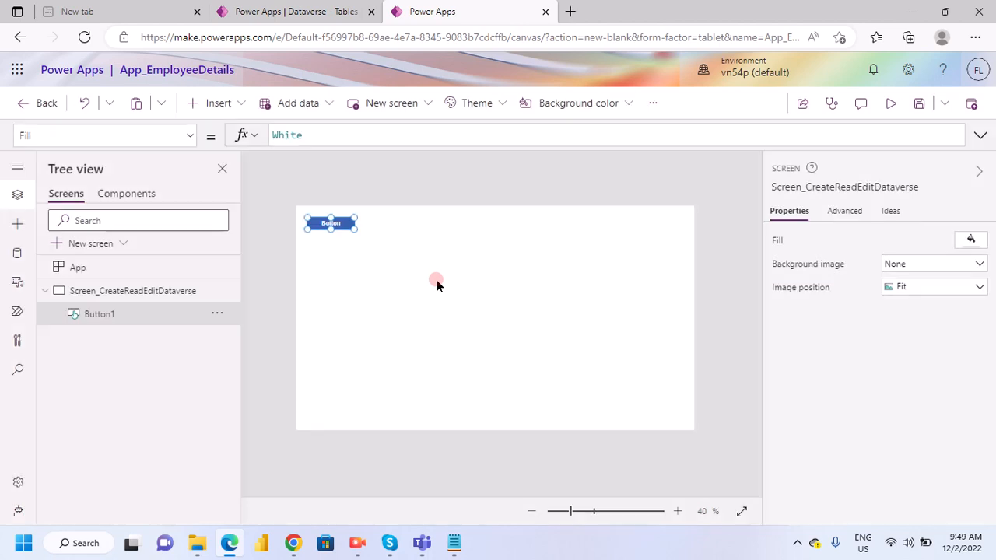
- Move the new button to about X 442, Y 110 and set its text to Add
left_click_drag(331, 224, 446, 238)
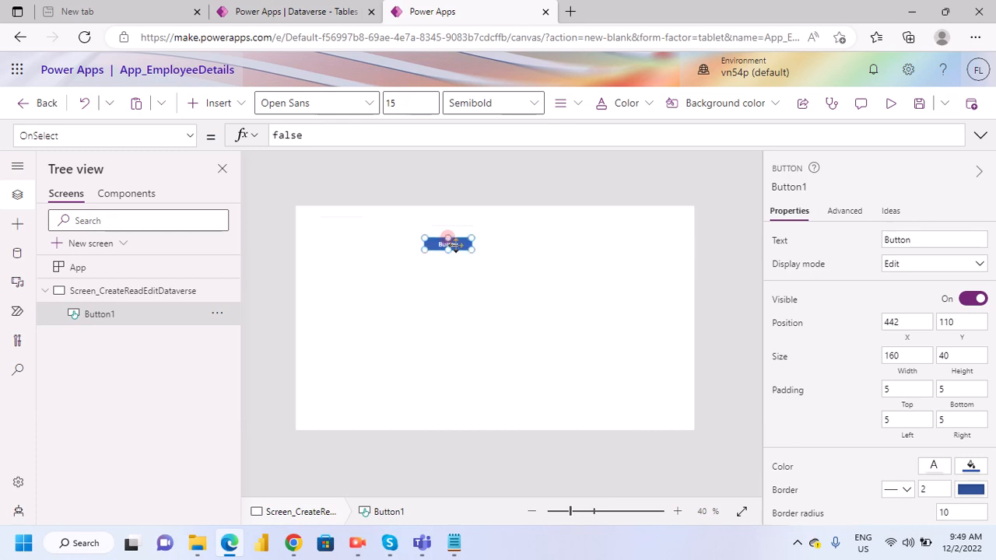
double_click(915, 239)
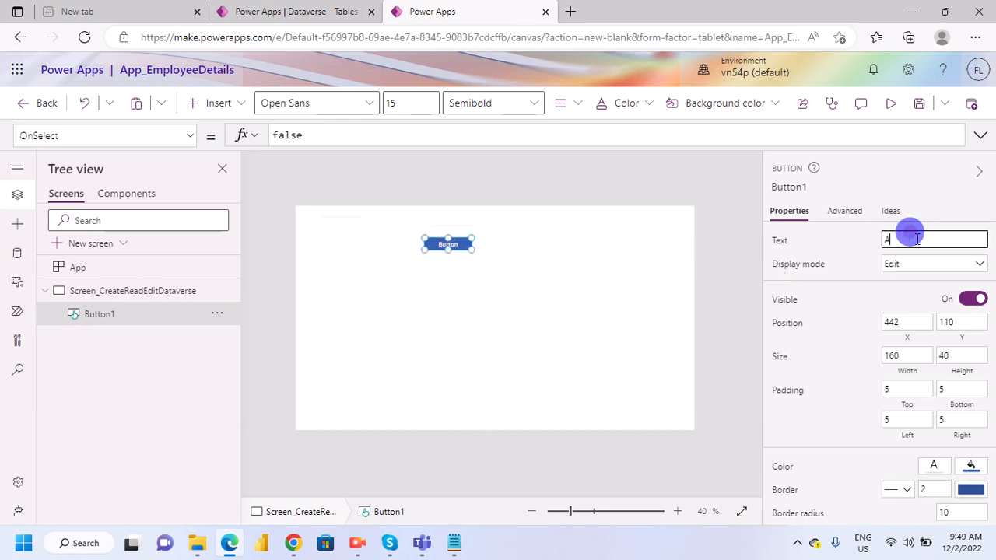
type("dd")
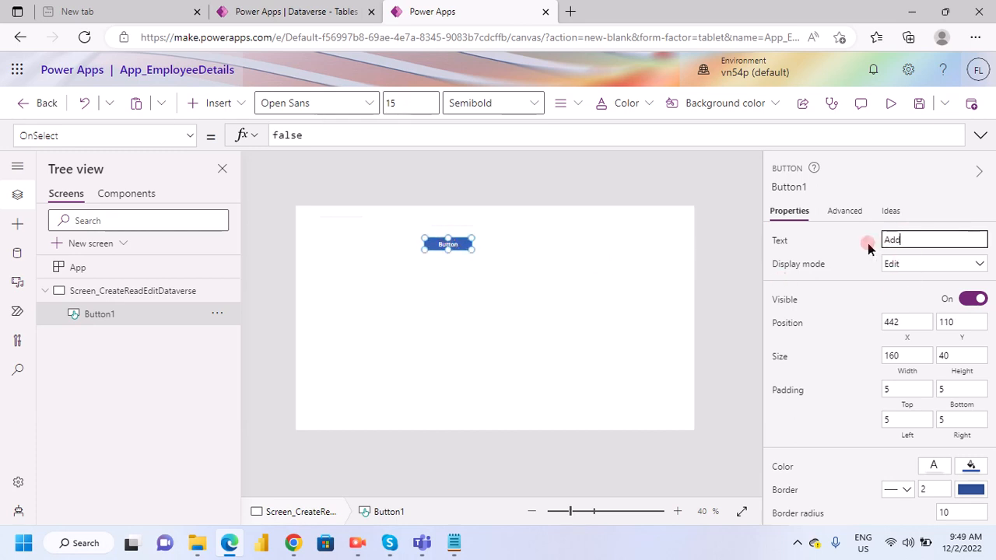
left_click(868, 243)
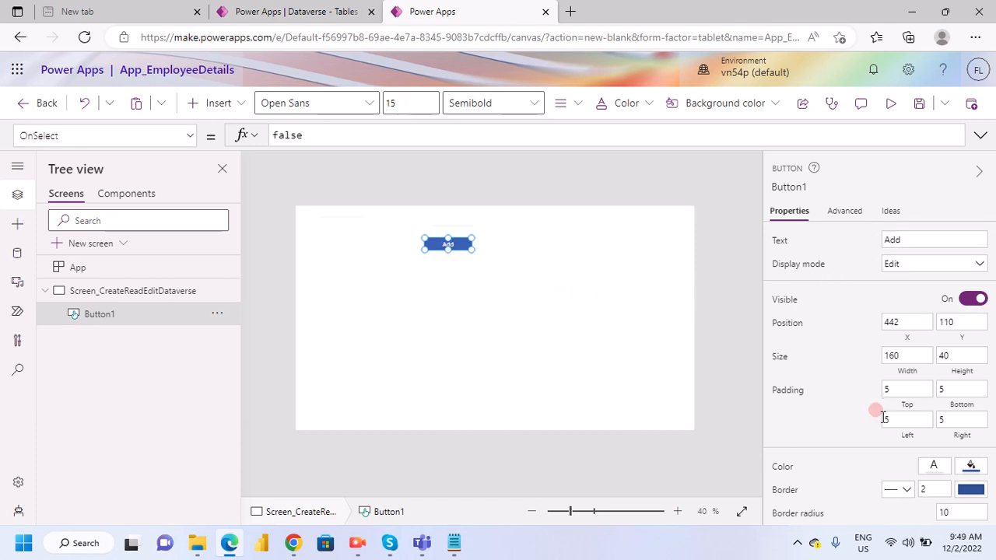
- Set the Add button's border radius to 20 and enlarge it to about 192 wide by 70 high
scroll(884, 418, "down", 2)
left_click(957, 434)
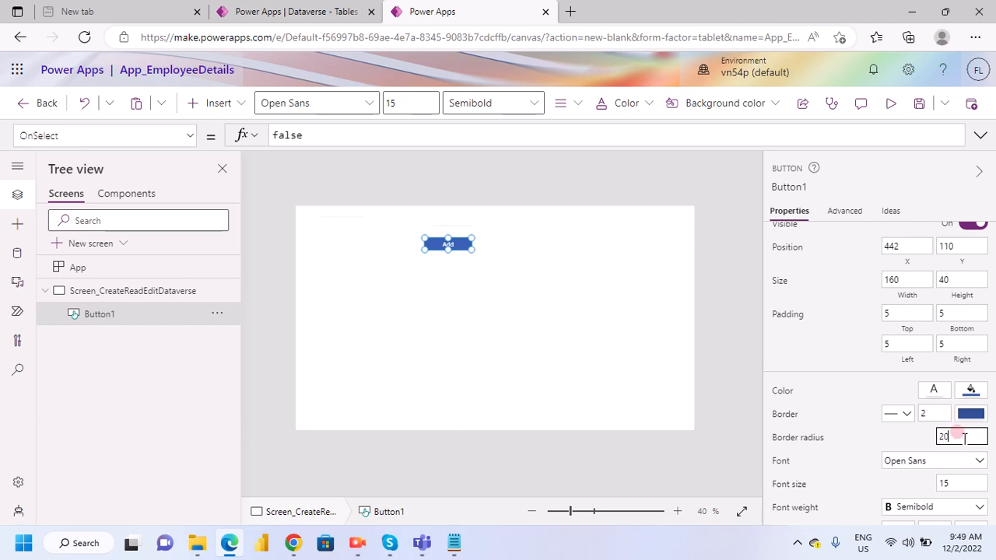
type("20")
left_click(945, 331)
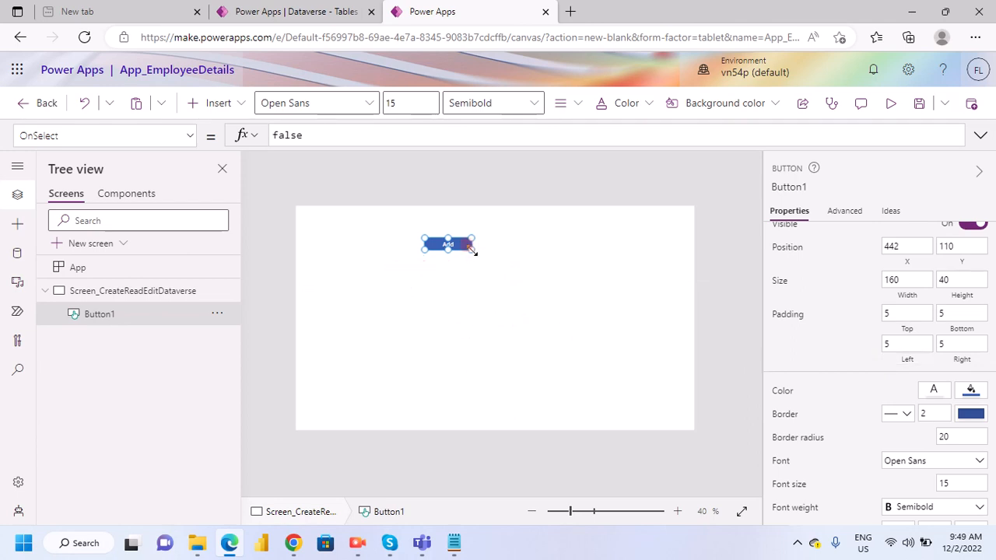
left_click_drag(471, 247, 482, 260)
left_click(498, 286)
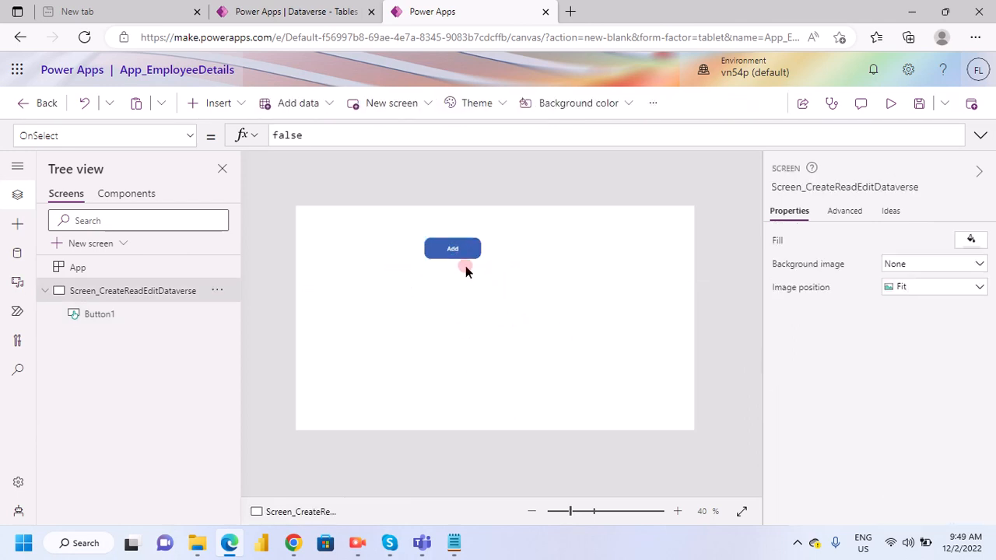
- Fill the Add button with a dark green theme color and set its font size to 20
left_click(454, 250)
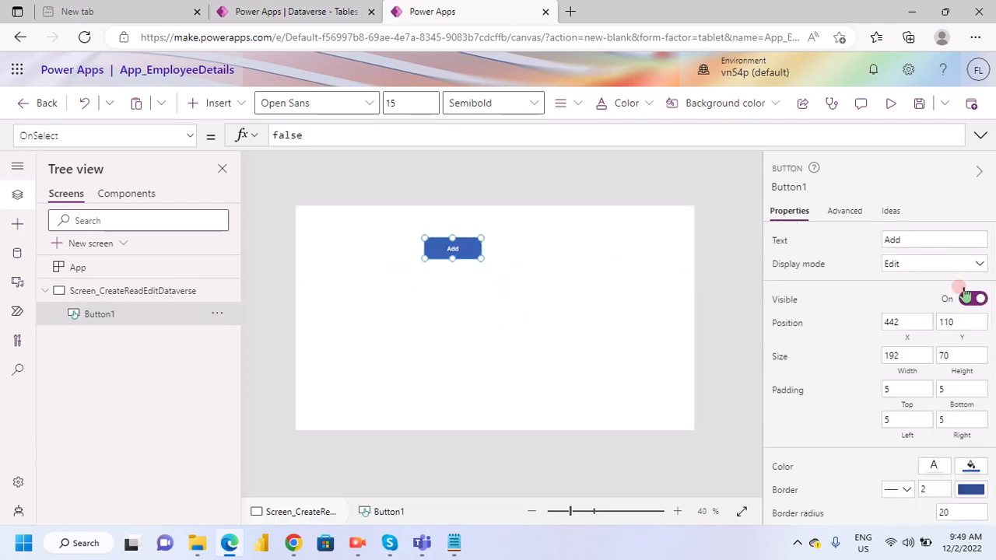
scroll(986, 331, "down", 3)
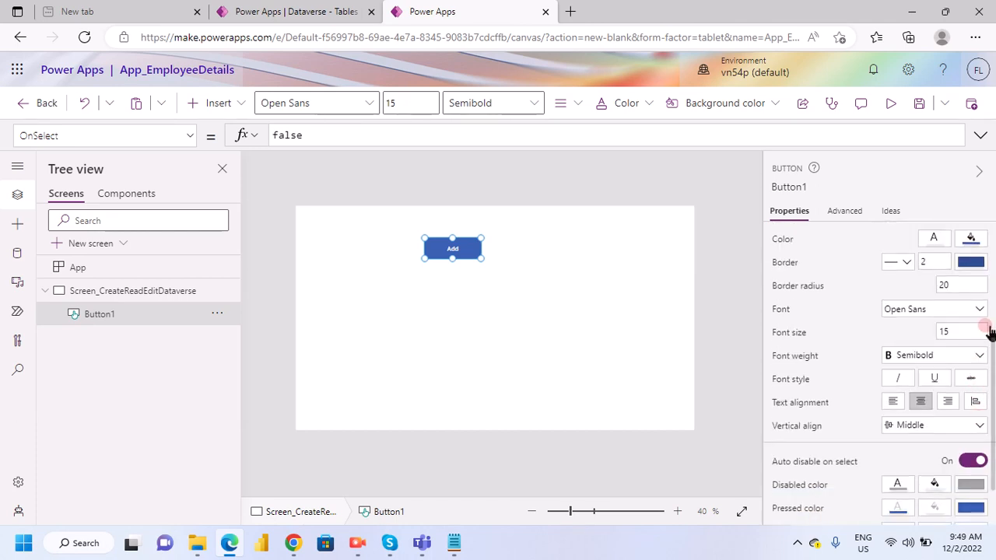
left_click(982, 246)
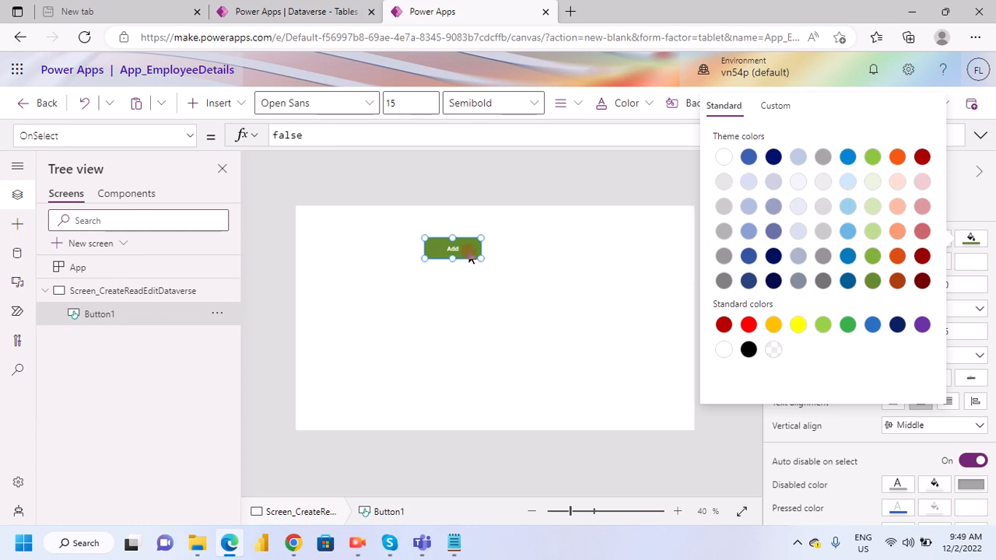
left_click(462, 247)
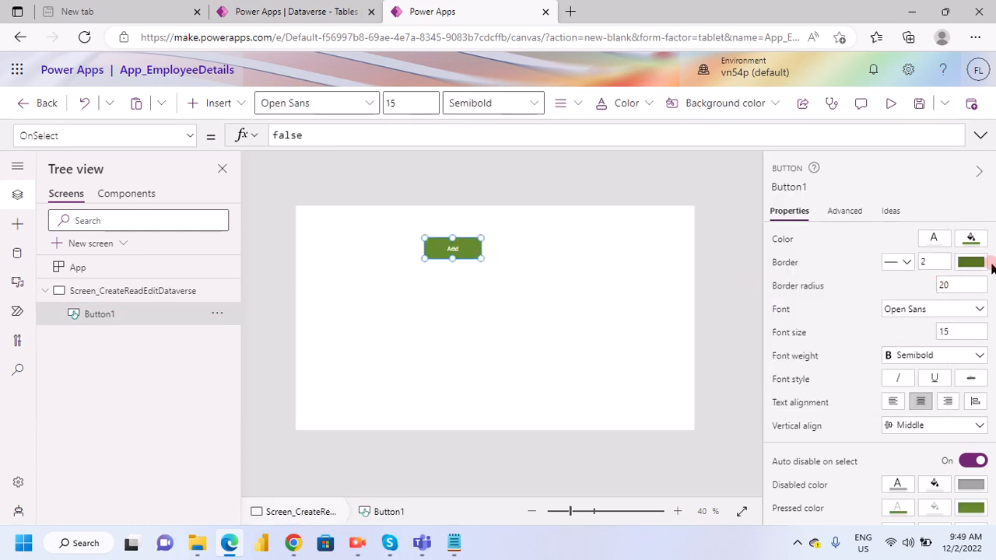
left_click(970, 330)
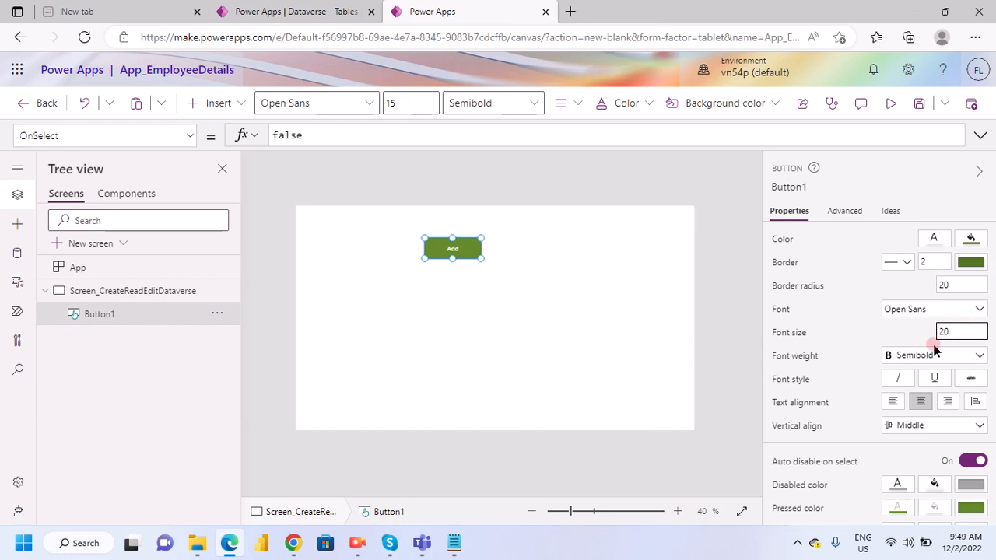
left_click(716, 355)
left_click(450, 266)
left_click(450, 256)
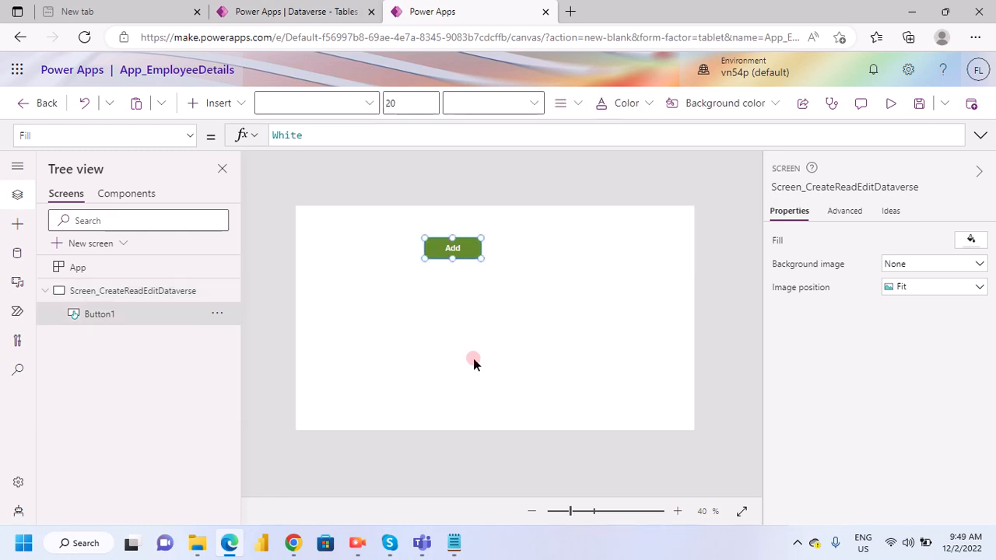
- Switch to the Notepad notes, review the TextInput1–TextInput5 list and the Set/Patch formula, and return to Edge
left_click(454, 542)
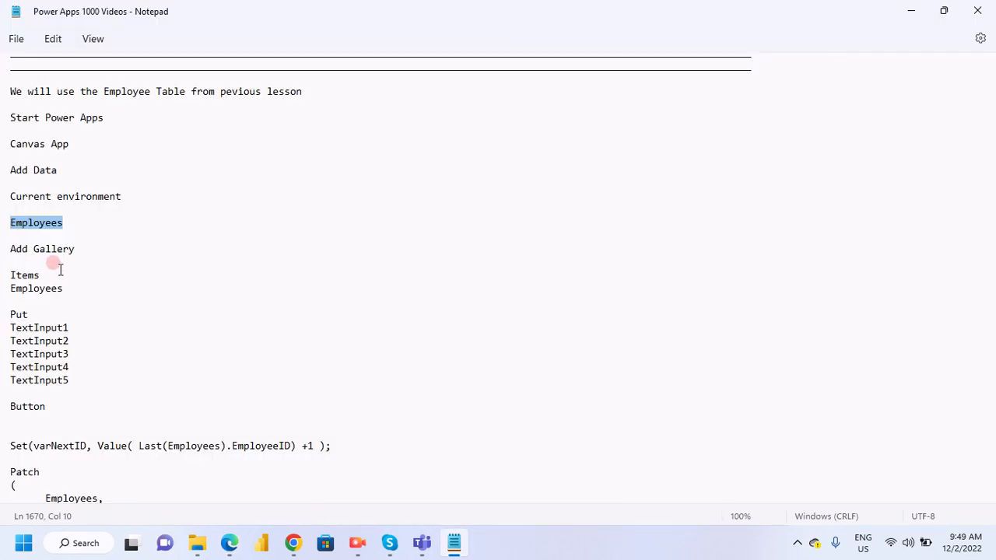
scroll(112, 385, "down", 2)
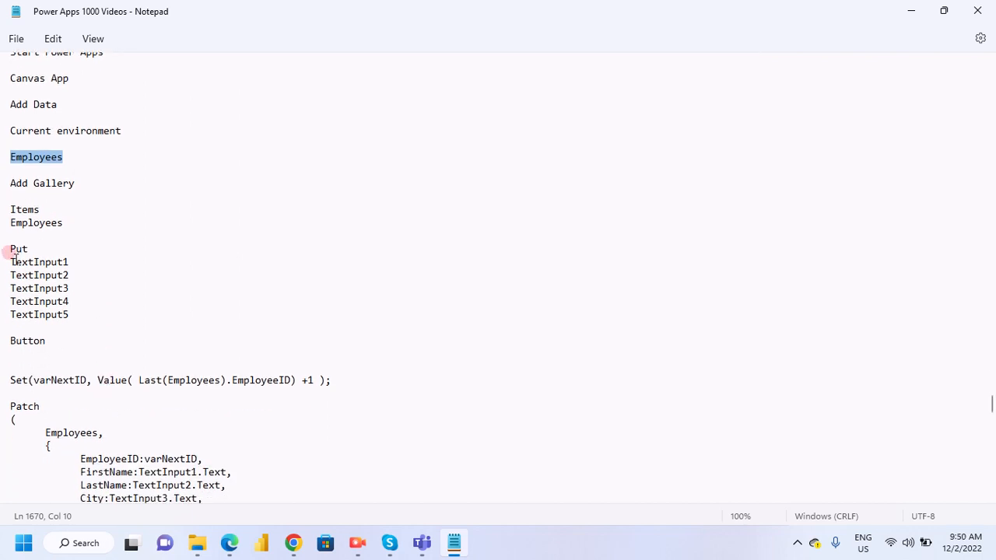
left_click_drag(11, 262, 76, 318)
left_click(99, 313)
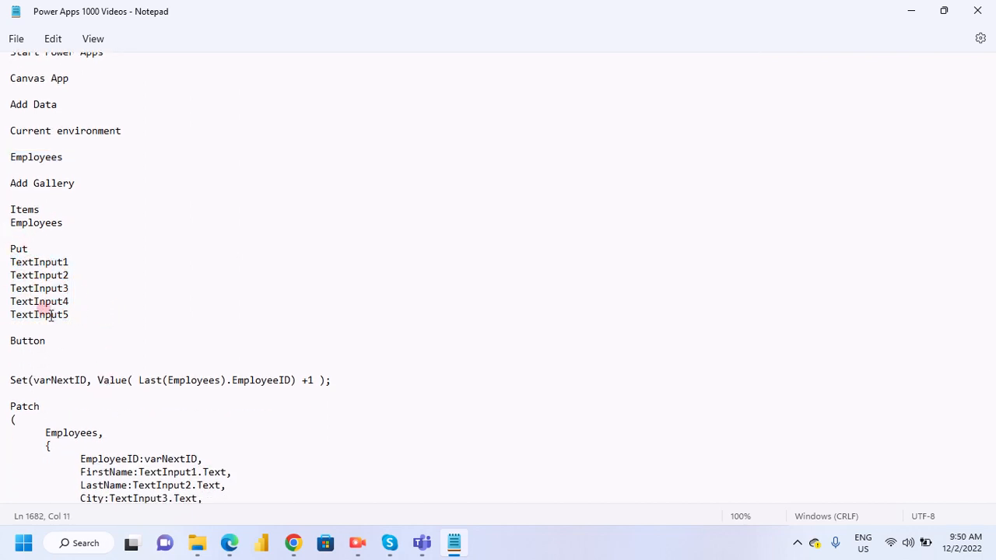
scroll(29, 362, "down", 2)
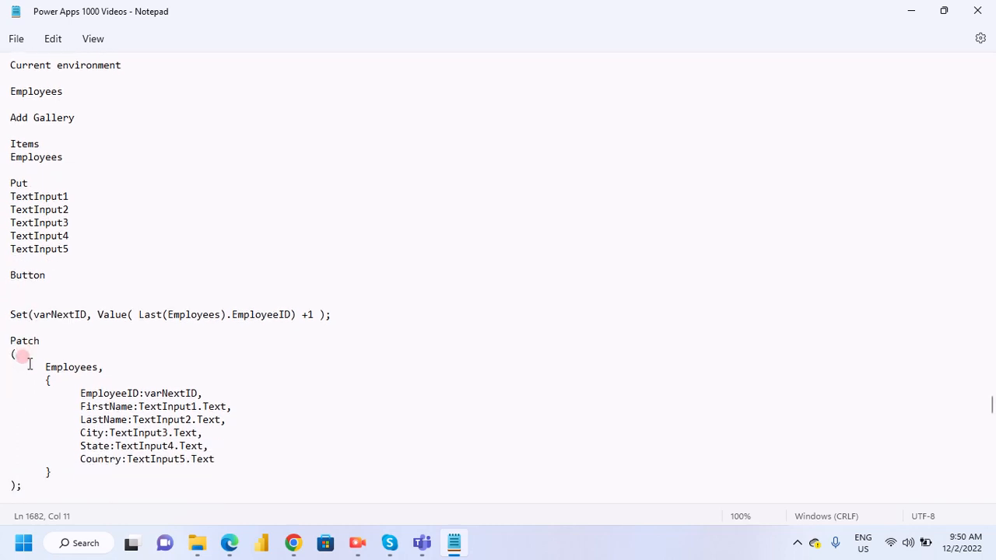
left_click_drag(11, 312, 172, 486)
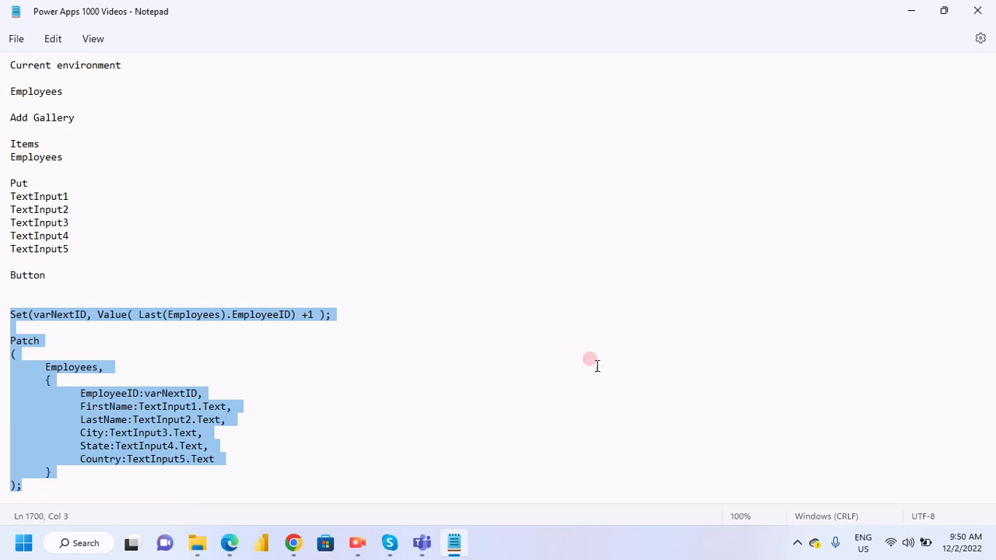
left_click(911, 11)
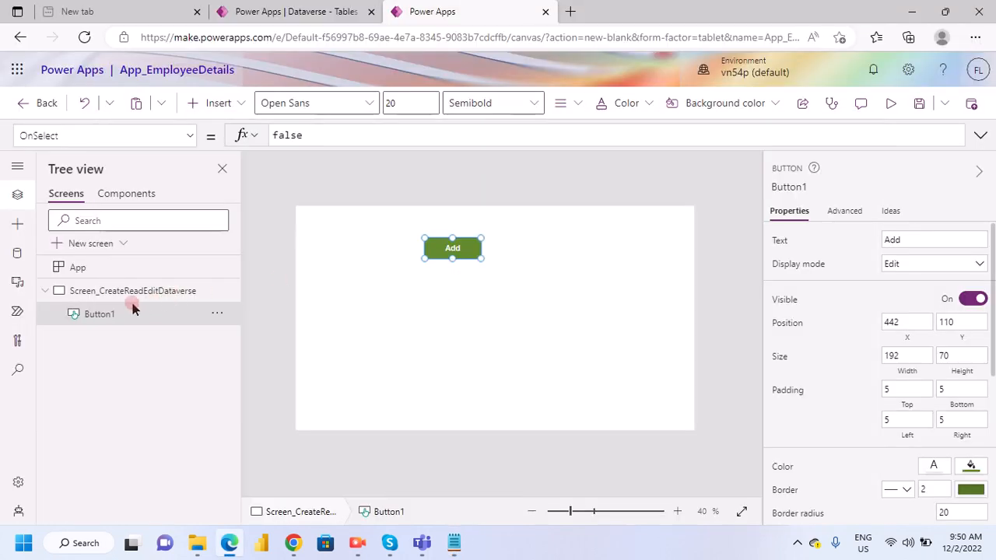
left_click(227, 103)
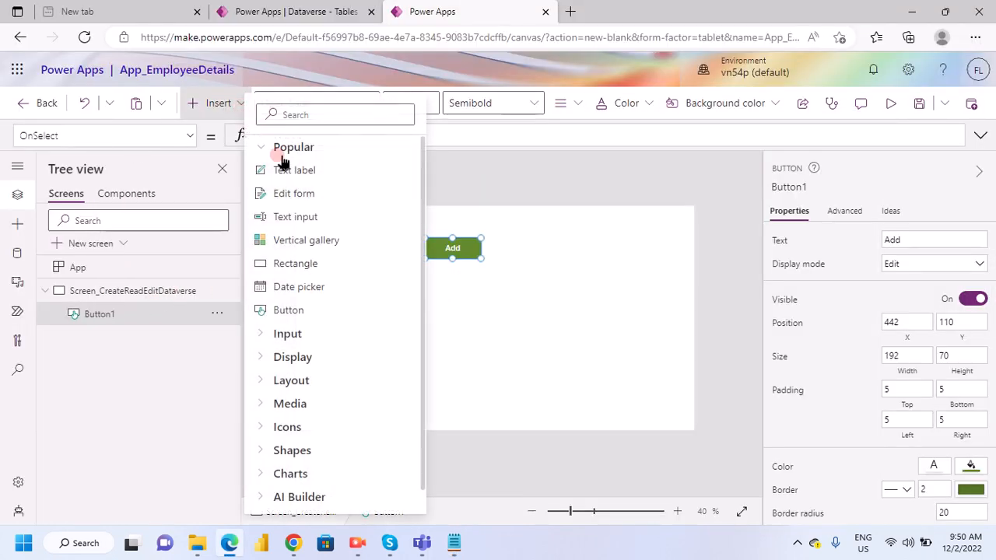
left_click(314, 170)
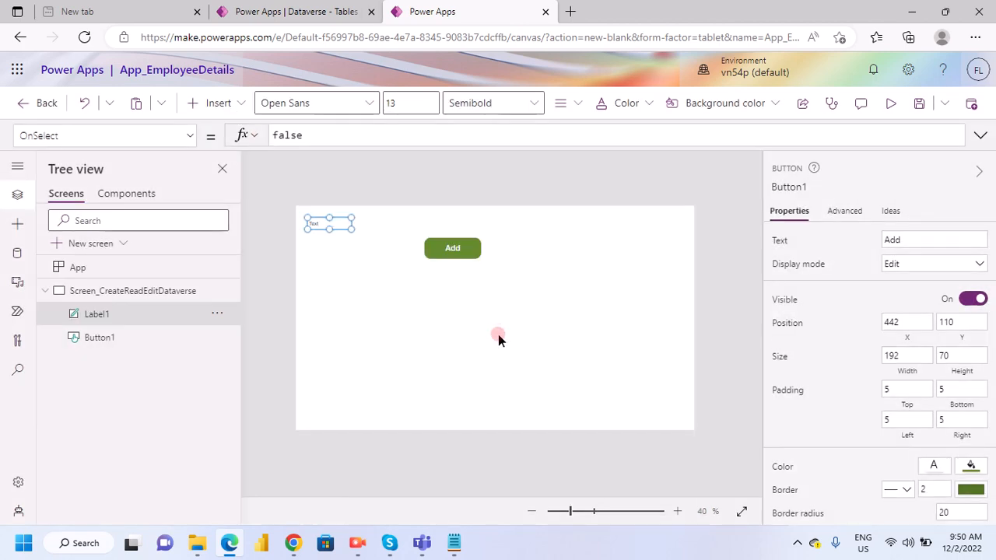
left_click(161, 324)
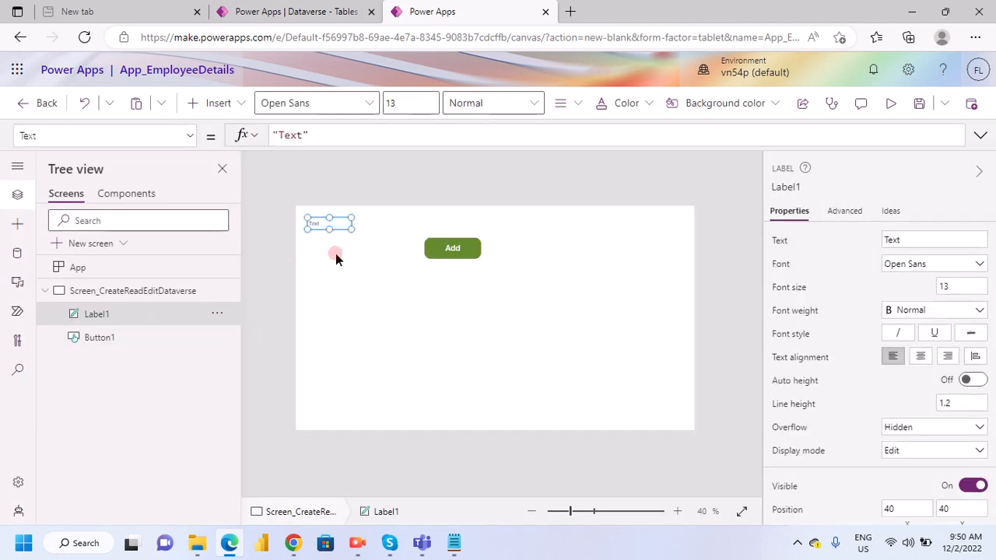
left_click(313, 278)
left_click(316, 223)
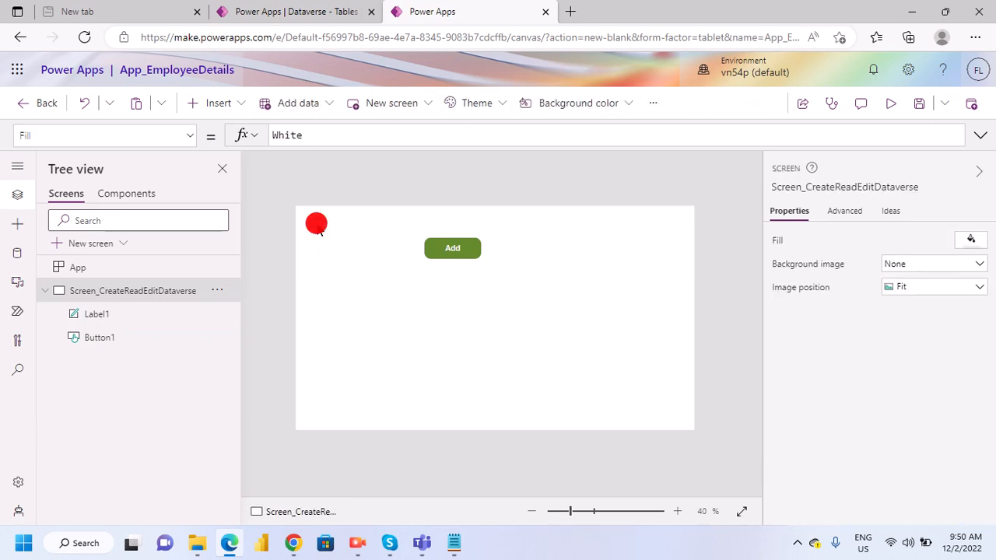
key("Delete")
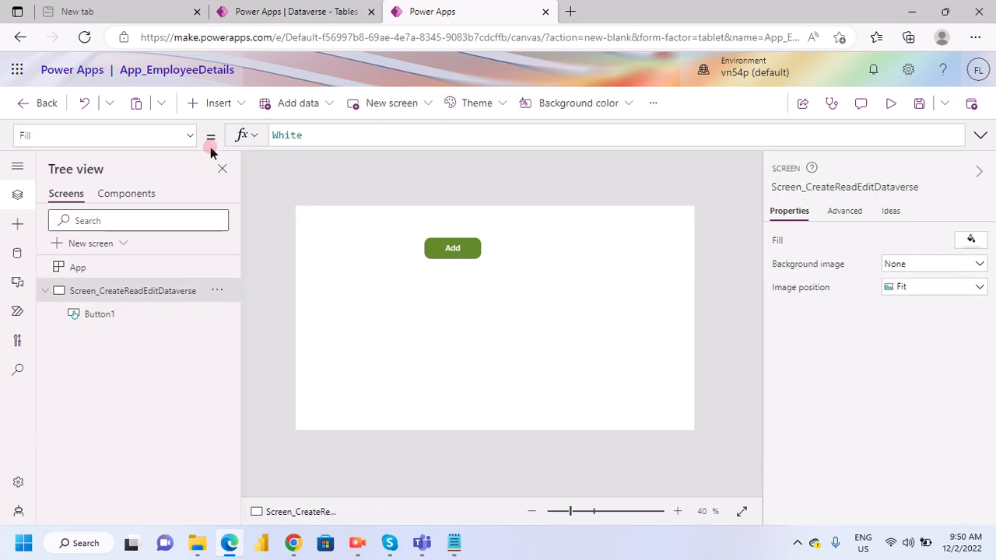
- Insert a text input near the middle of the canvas and move the Add button below it to about X 484, Y 630
left_click(237, 104)
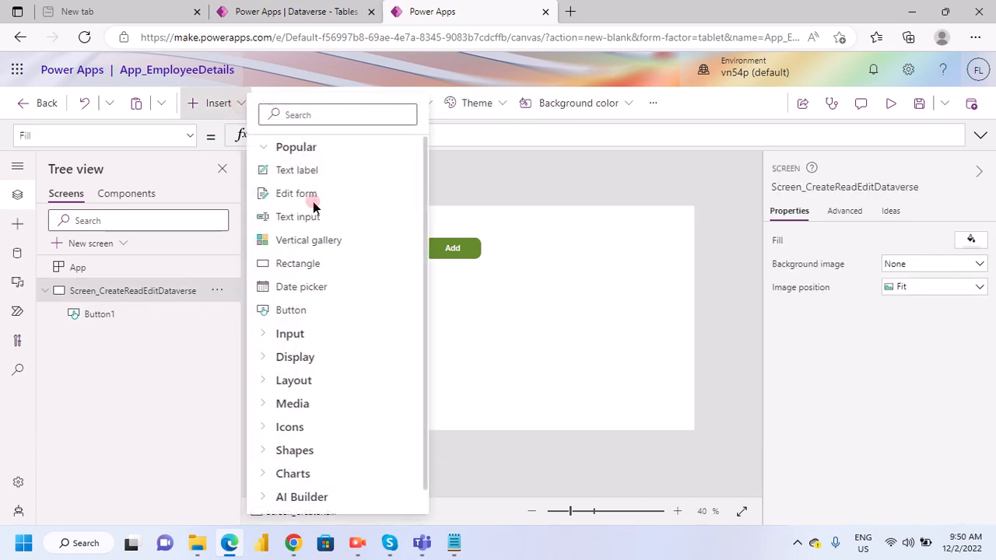
left_click(482, 311)
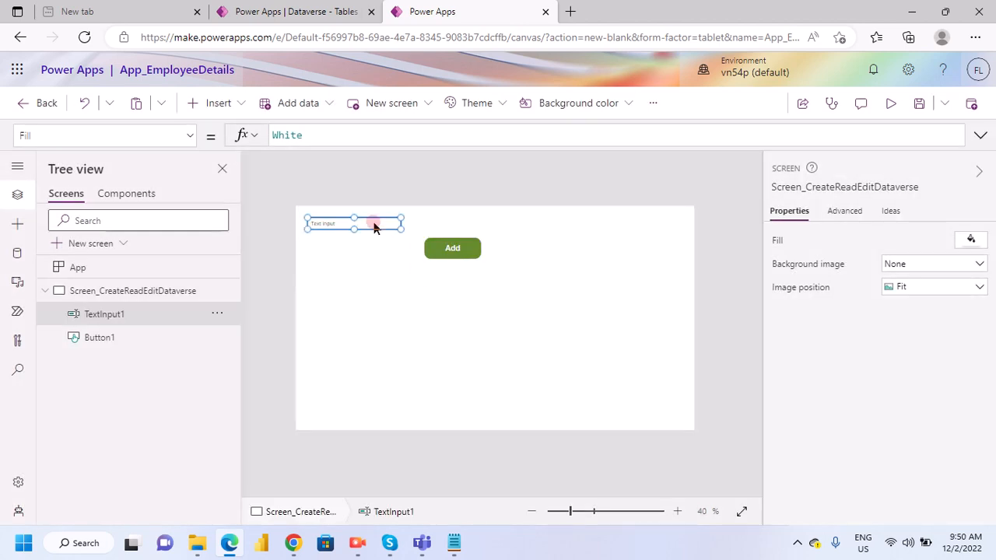
left_click_drag(373, 226, 485, 278)
left_click_drag(444, 236, 463, 399)
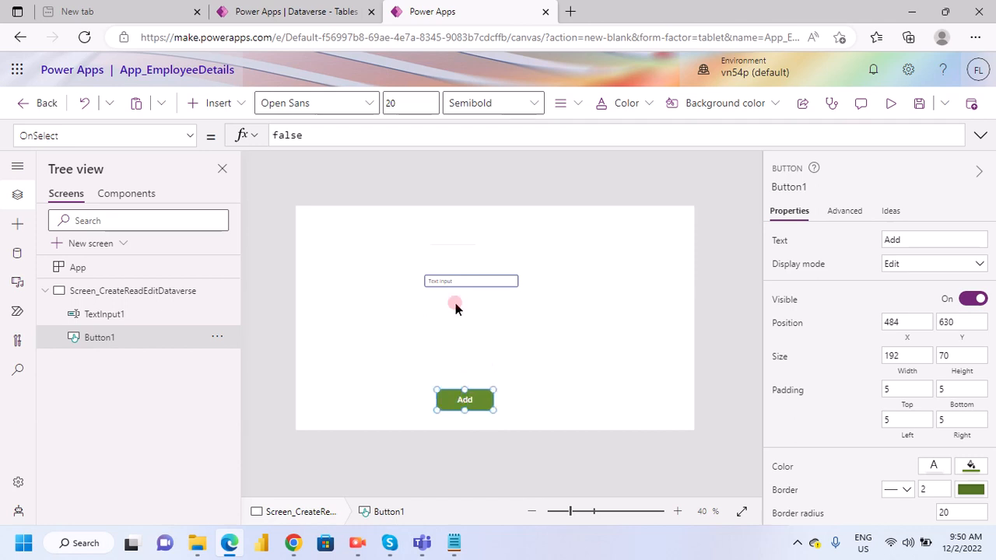
- Insert a second and a third text input, stacked and left-aligned below the first one
left_click(445, 287)
left_click(237, 106)
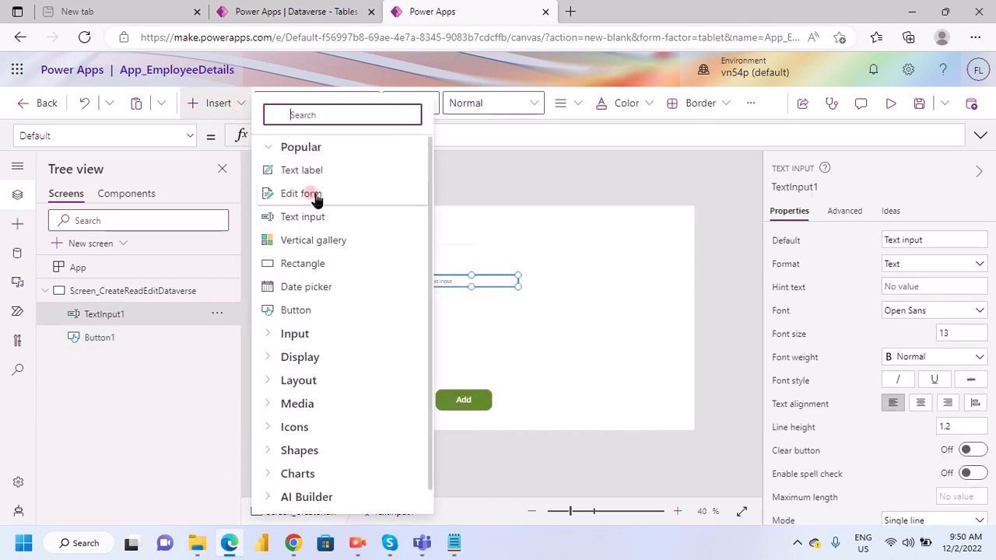
left_click(482, 321)
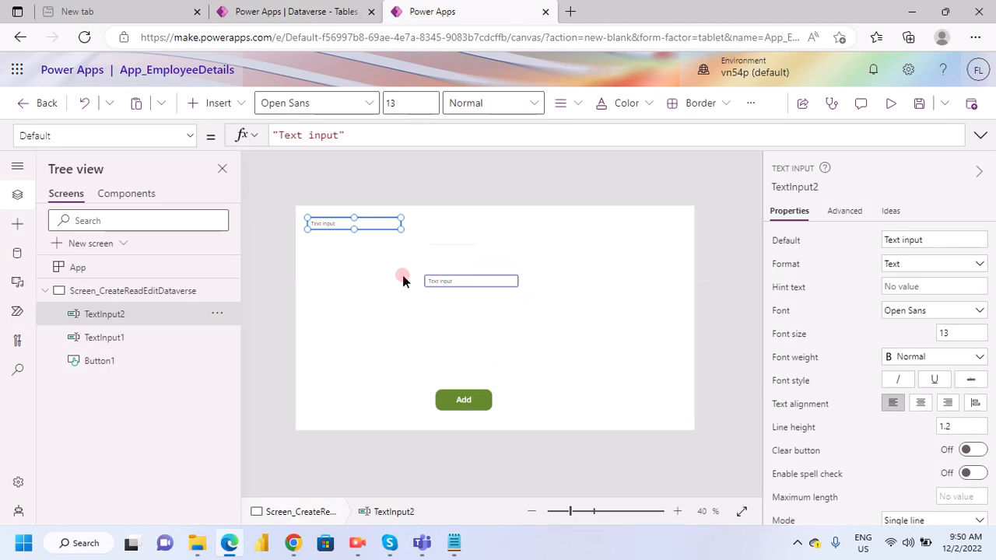
left_click_drag(371, 221, 489, 303)
left_click(235, 104)
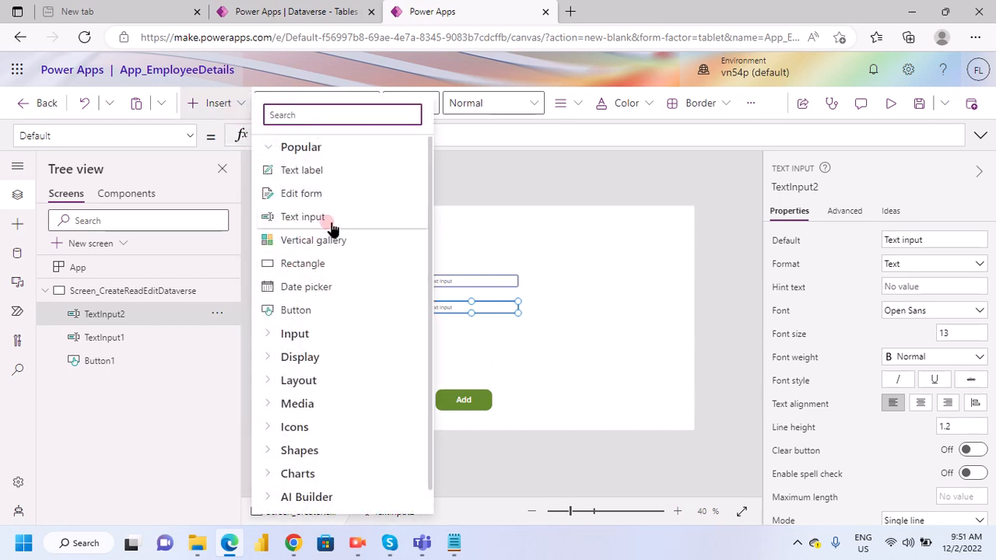
left_click(483, 357)
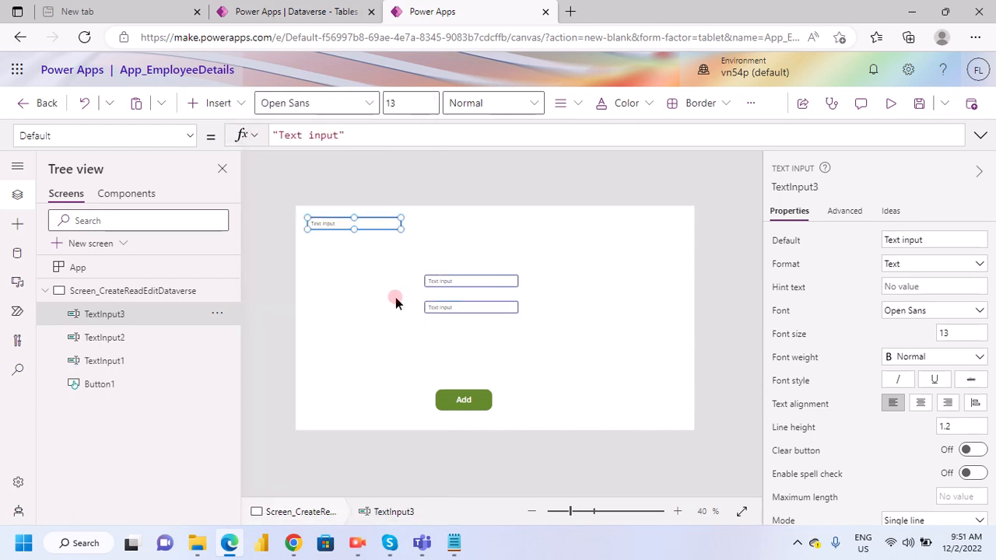
left_click_drag(361, 223, 476, 333)
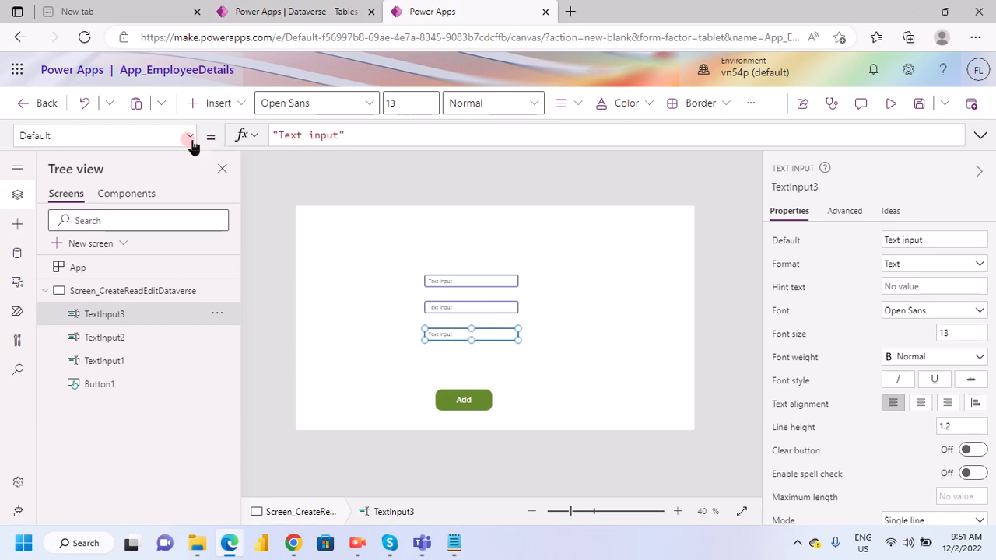
- Insert a fourth text input and align it below the third one, above the Add button
left_click(230, 101)
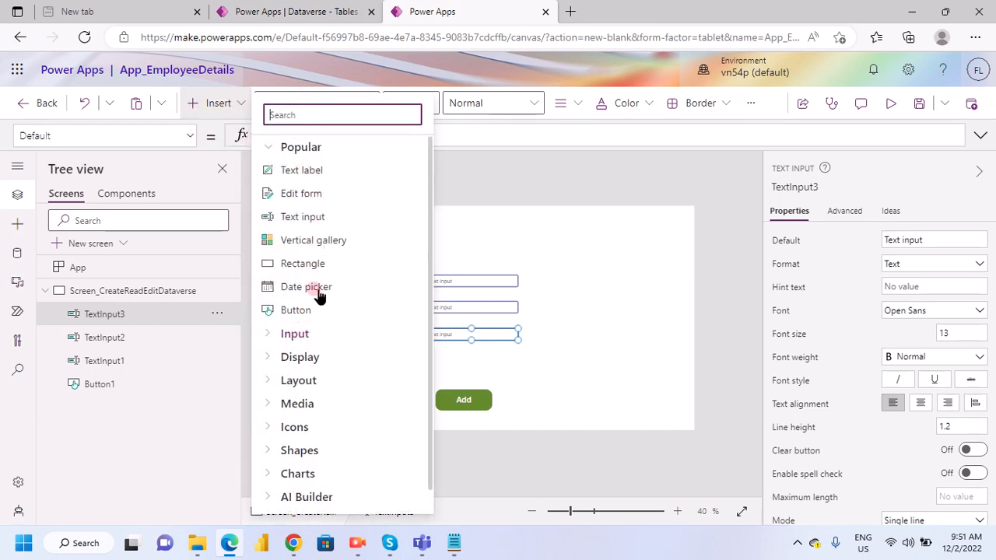
left_click(480, 342)
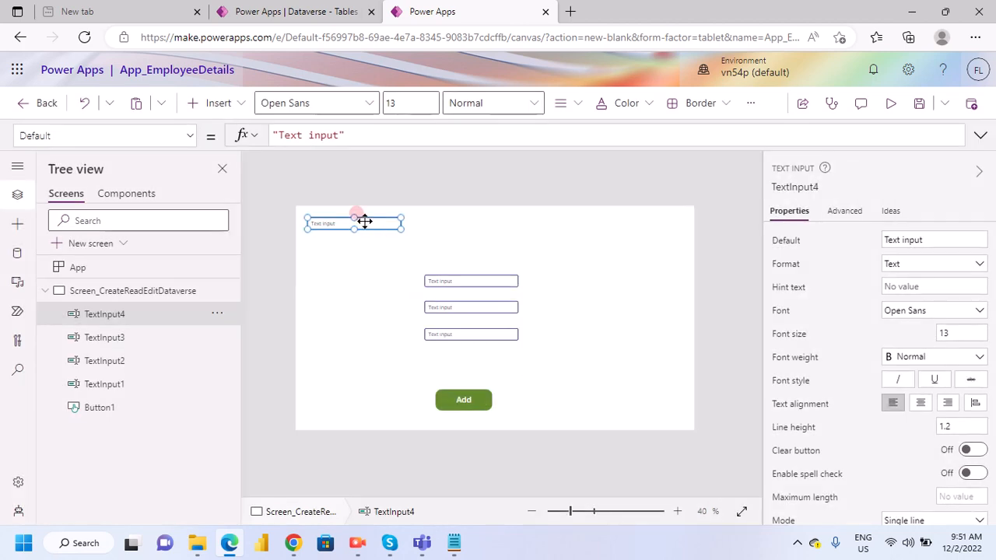
left_click_drag(364, 221, 480, 363)
- Insert a fifth text input and place it left-aligned below the fourth one, just above the Add button
left_click(236, 102)
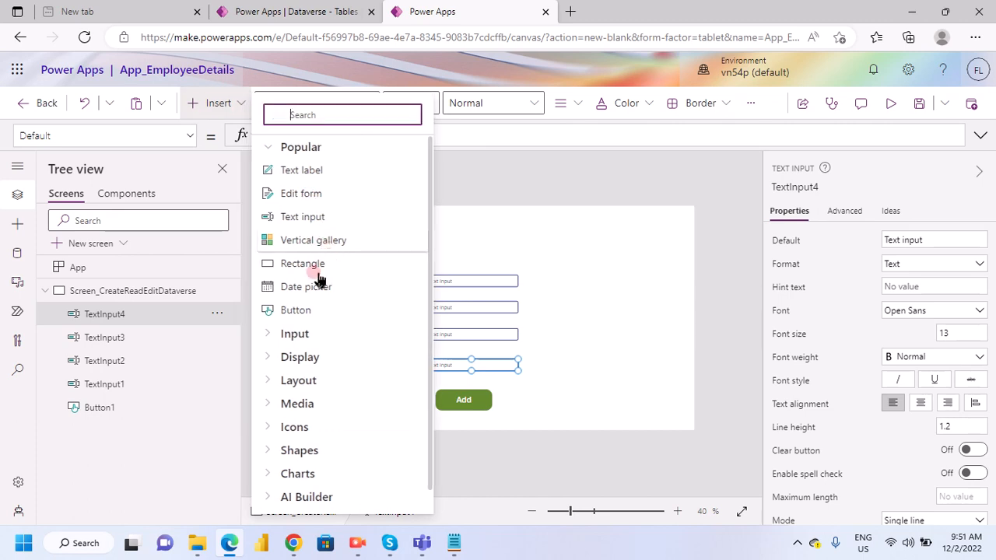
left_click(477, 336)
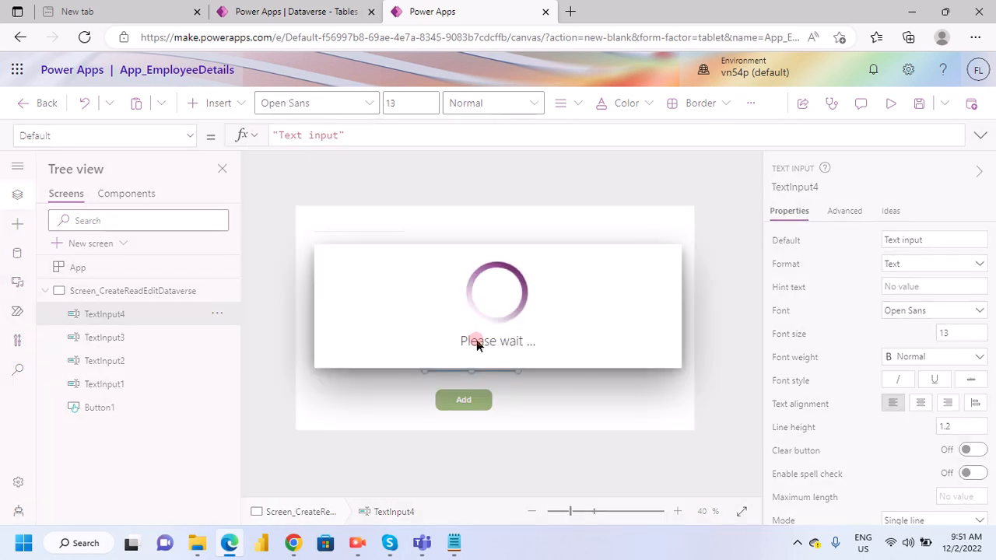
left_click(381, 229)
left_click_drag(371, 220, 490, 380)
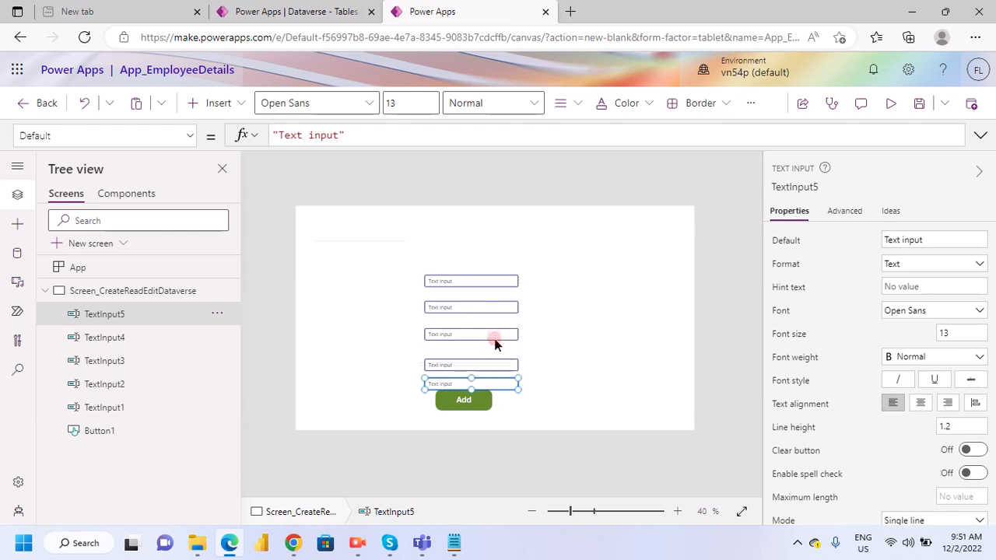
- Select all five text inputs together and shift them up and right, clear of the Add button
left_click(487, 285, "shift")
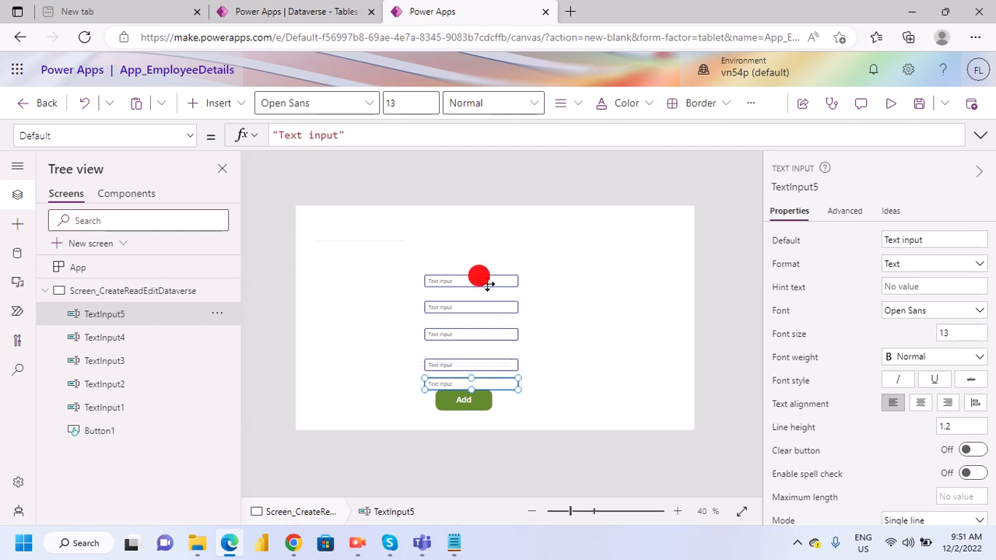
left_click(478, 336, "shift")
left_click(473, 305, "shift")
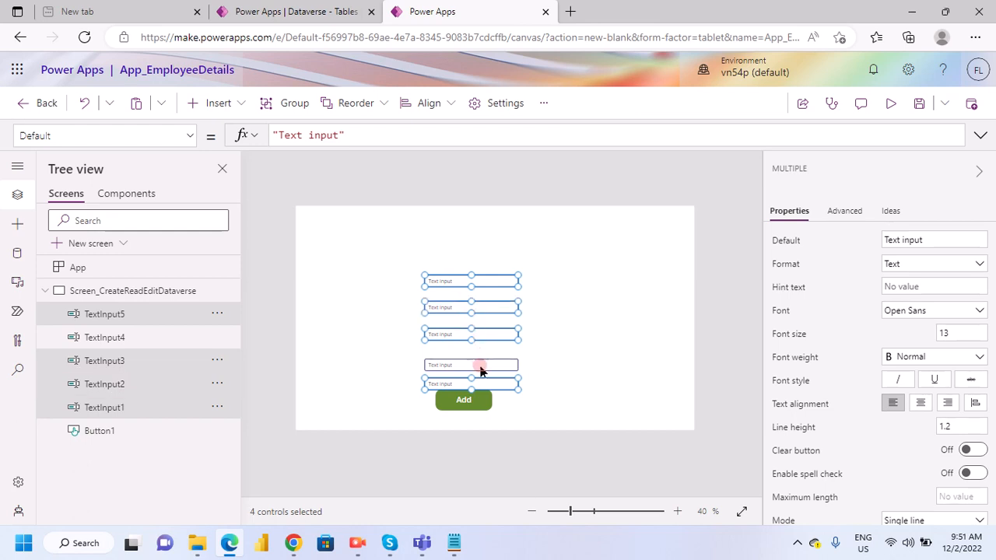
left_click(480, 365, "shift")
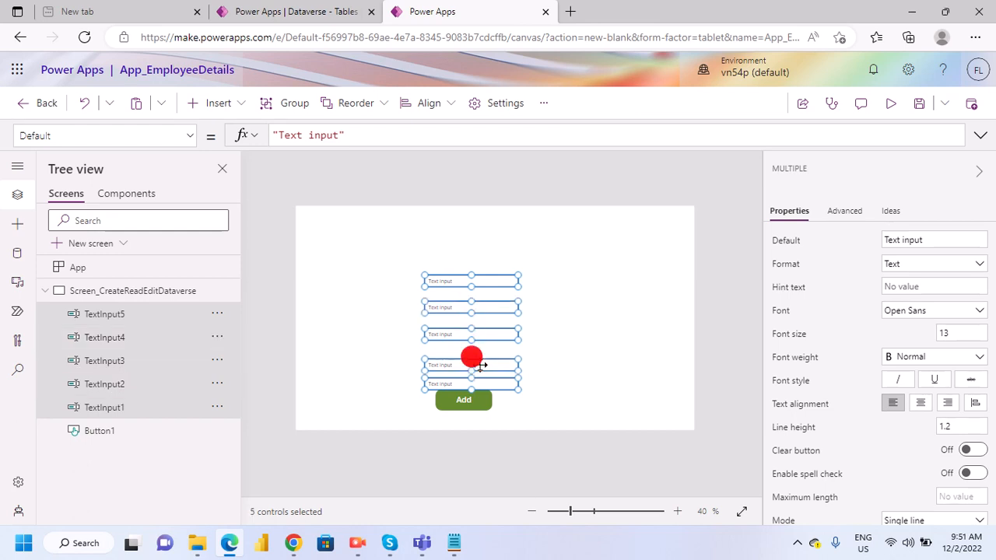
key("Up")
key("Up")
key("Up")
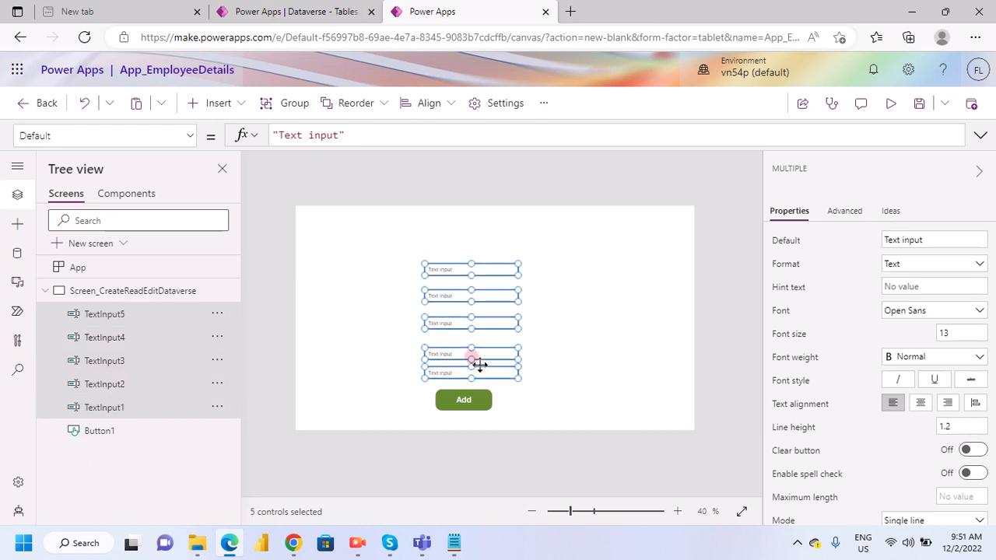
key("Up")
key("Up")
key("Right")
key("Right")
key("Right")
key("Right")
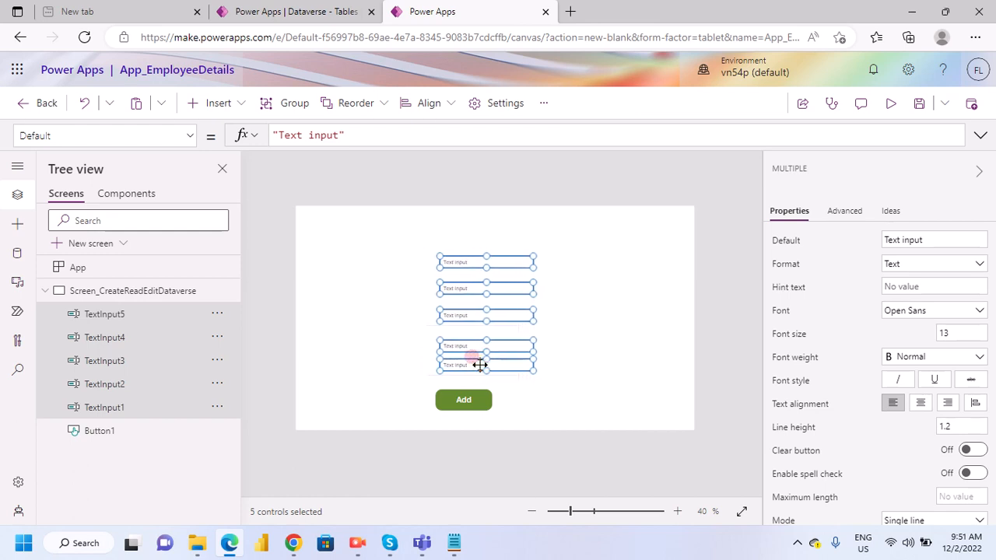
key("Right")
key("Right")
key("Right")
key("Right")
key("Right")
key("Right")
key("Right")
key("Right")
key("Right")
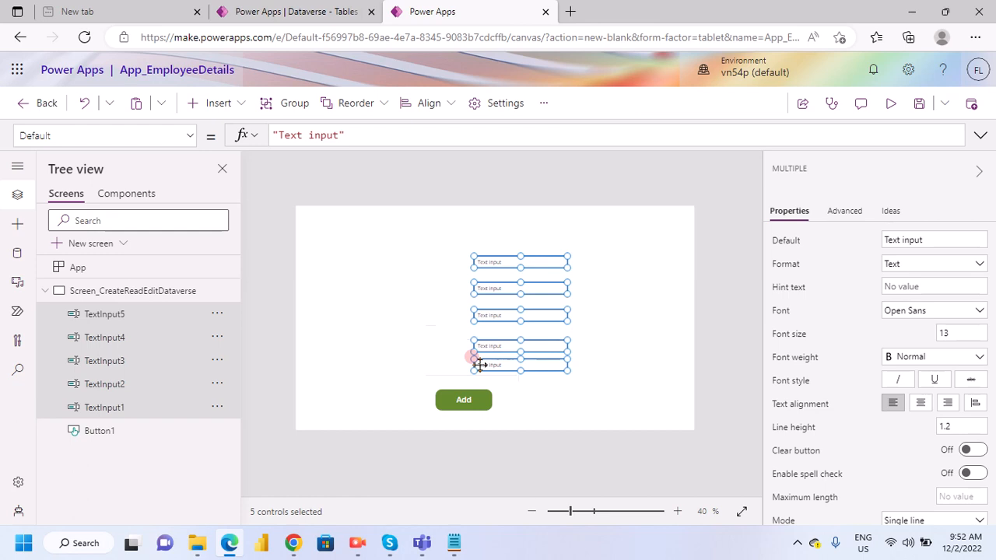
key("Right")
key("Right")
key("Right")
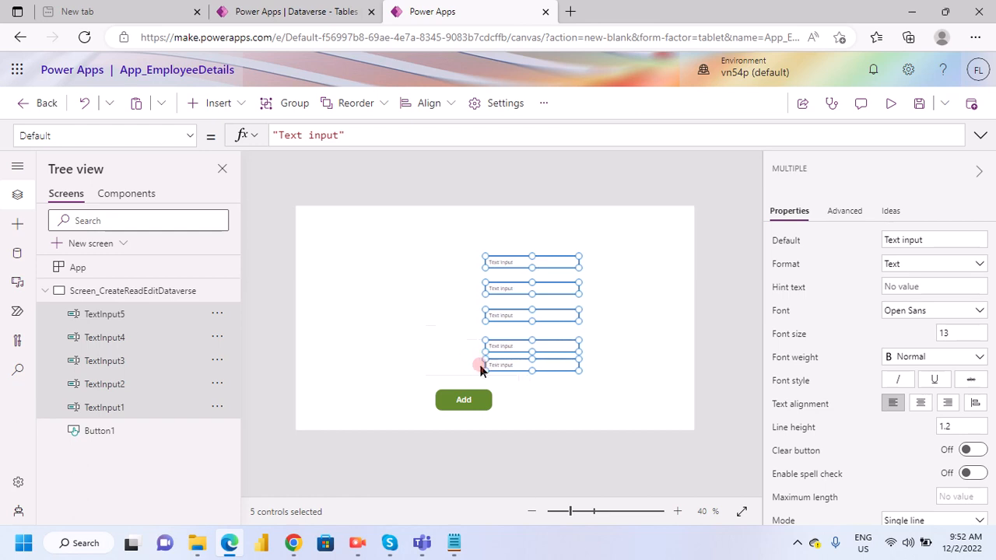
- Move the Add button to about X 714, Y 635, centred below the inputs, and raise the fourth text input to even the spacing
left_click_drag(472, 404, 532, 401)
left_click_drag(523, 352, 523, 336)
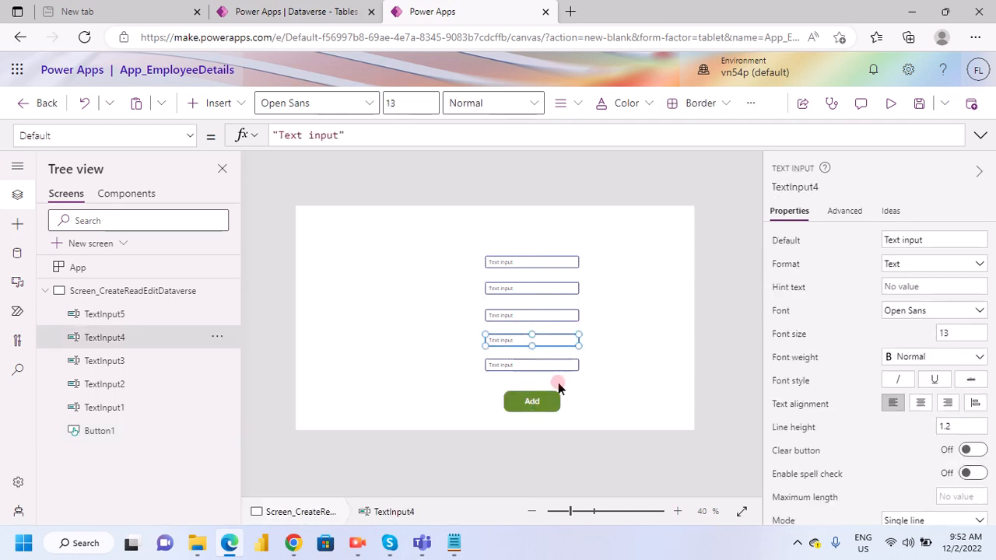
left_click(535, 366)
left_click(600, 318)
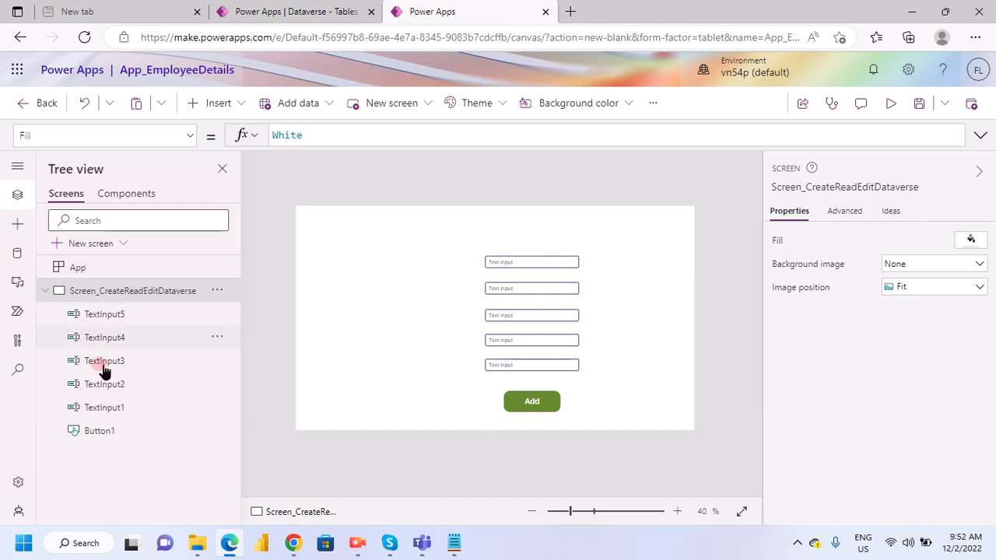
- Replace the Add button's OnSelect value with the copied Set(varNextID, …) and Patch formula
left_click(533, 406)
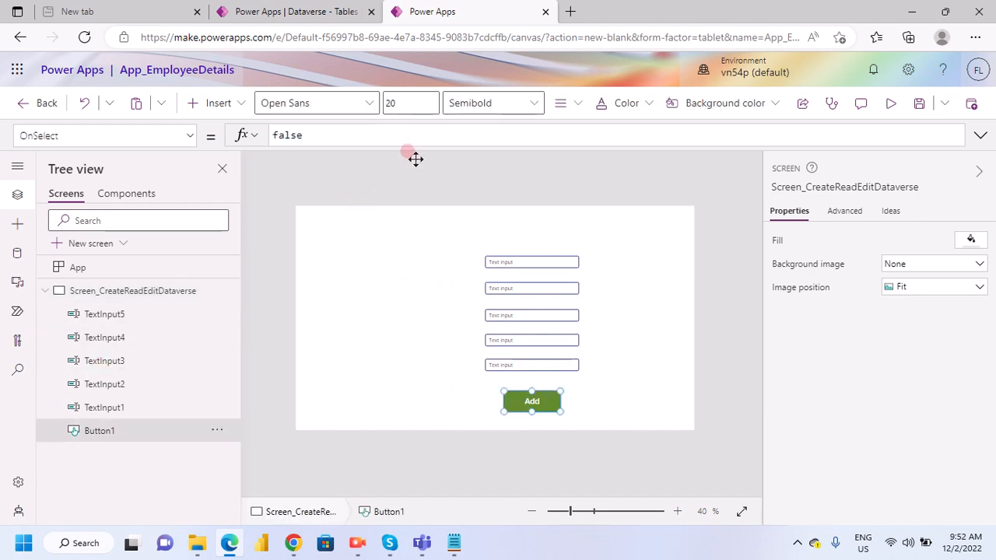
left_click(360, 136)
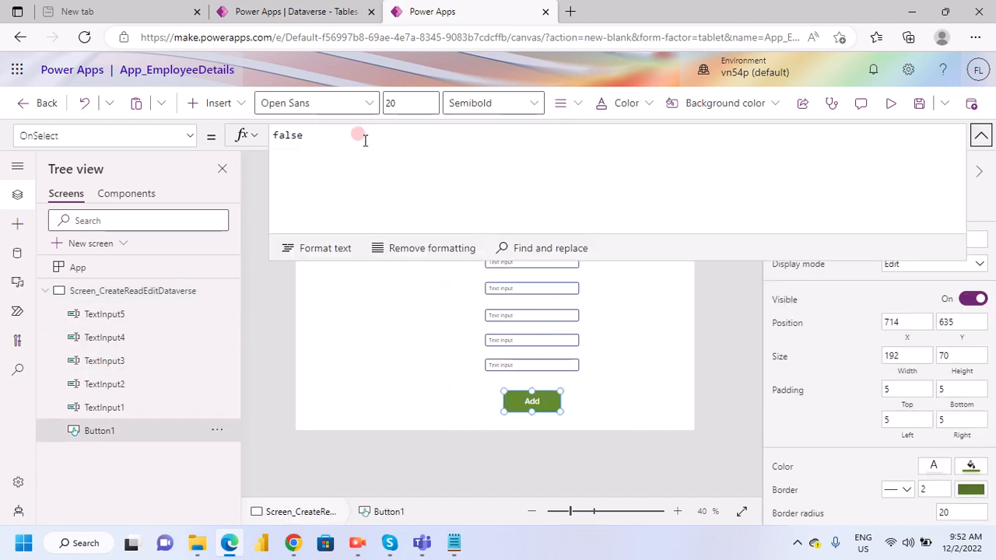
double_click(356, 134)
type("Patch (     Employees,     {         EmployeeID:varNextID,         FirstName:TextInput1.Text,         LastName:TextInput2.Text,         City:TextInput3.Text,         State:TextInput4.Text,         Country:TextInput5.Text     } )")
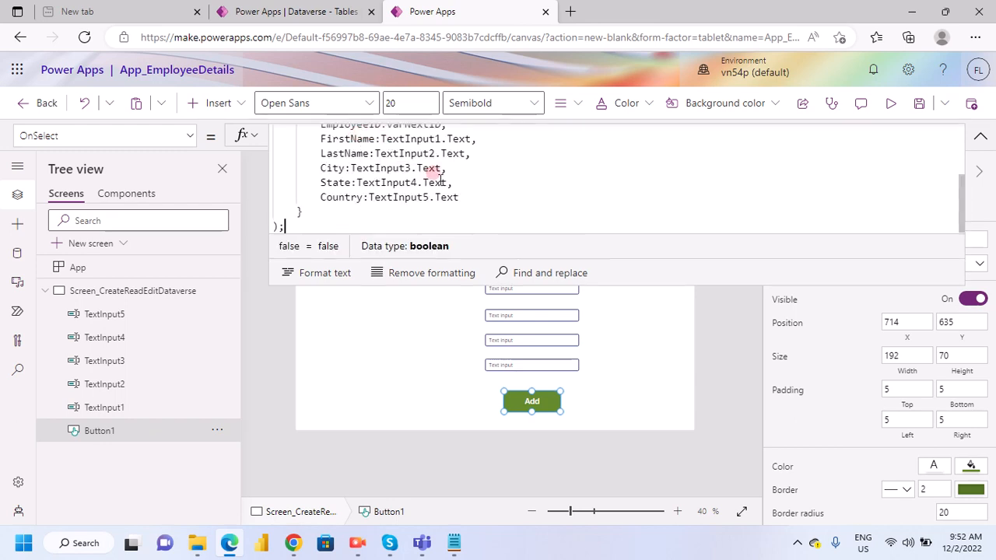
scroll(397, 190, "up", 5)
scroll(353, 189, "up", 2)
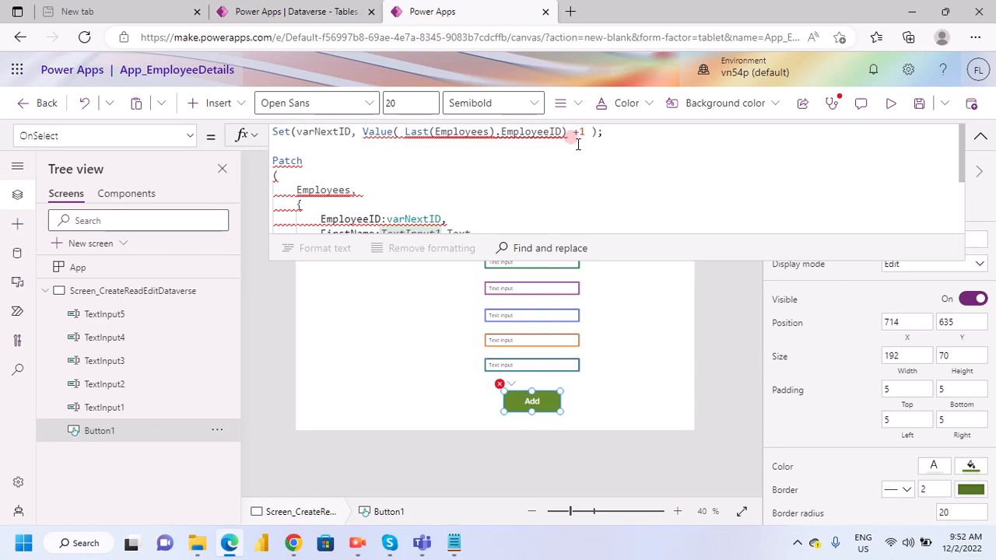
- Change the Patch function's data source from Employees to EmployeeDetails in the Add button's OnSelect formula
scroll(340, 177, "down", 1)
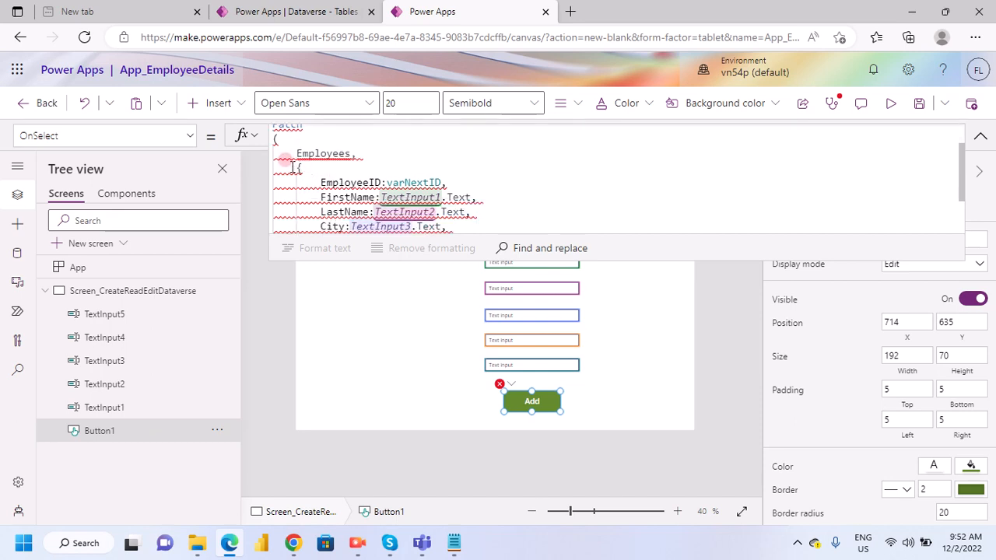
left_click(347, 158)
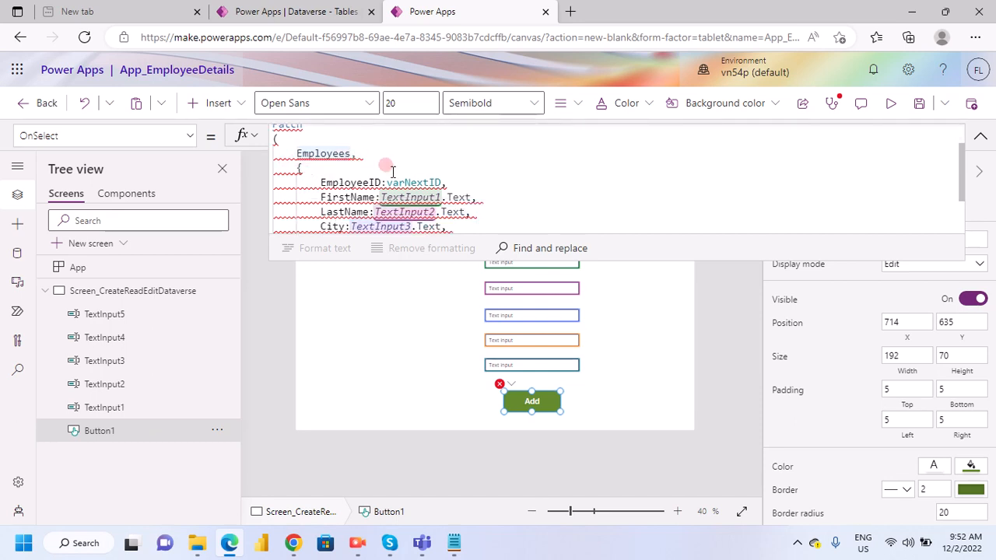
key("Delete")
type("De")
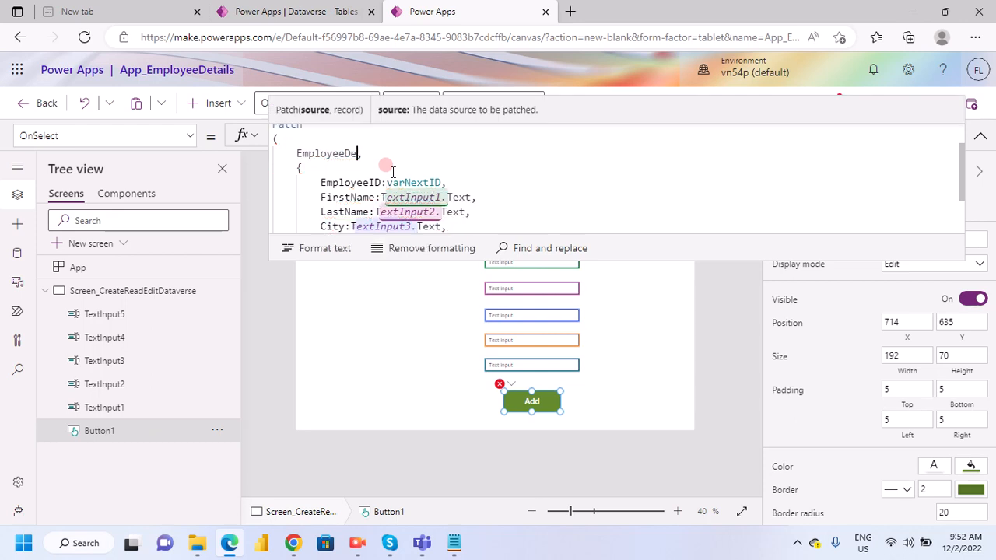
type("ta")
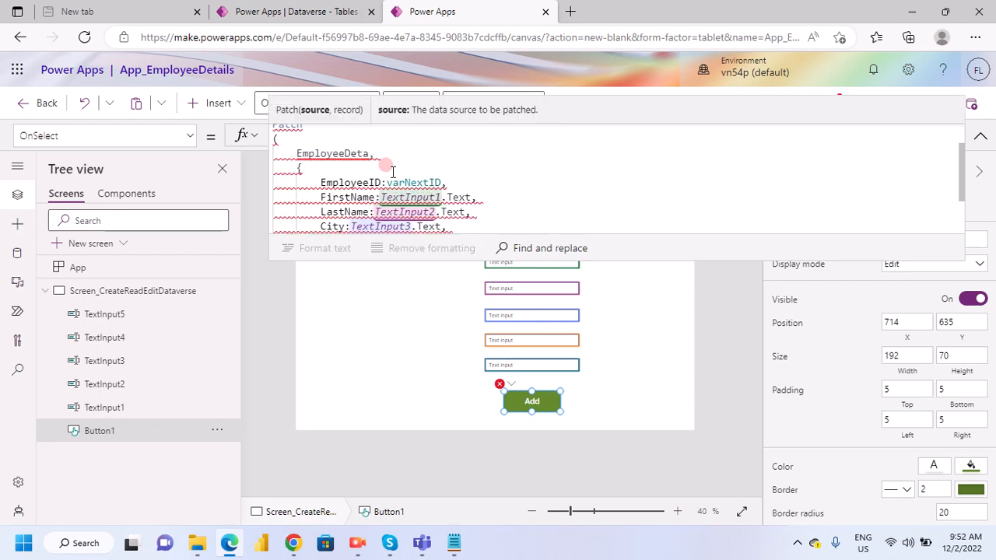
type("ils")
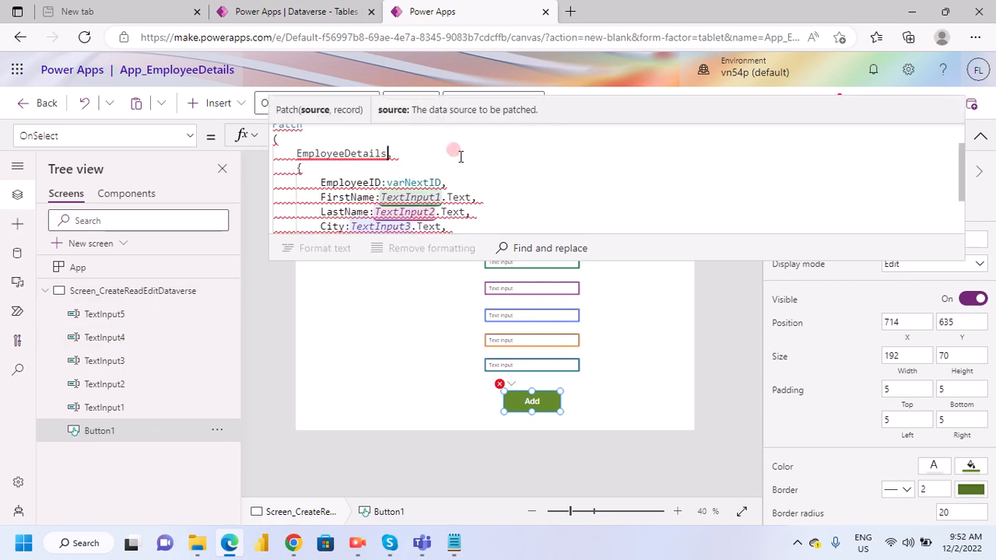
- Copy EmployeeDetails from the Patch function and use it to replace Employees inside Last() in the Set statement
scroll(461, 157, "up", 1)
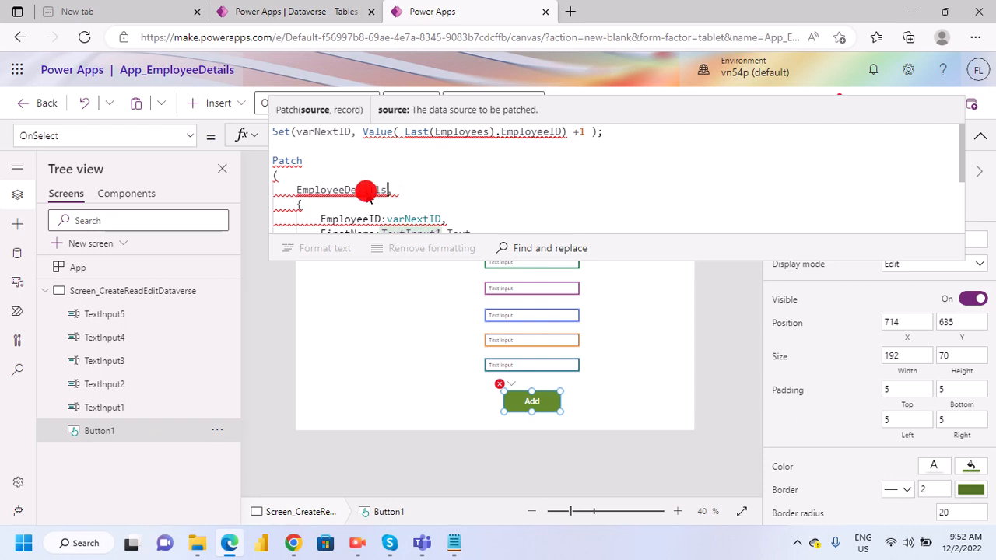
left_click(300, 190)
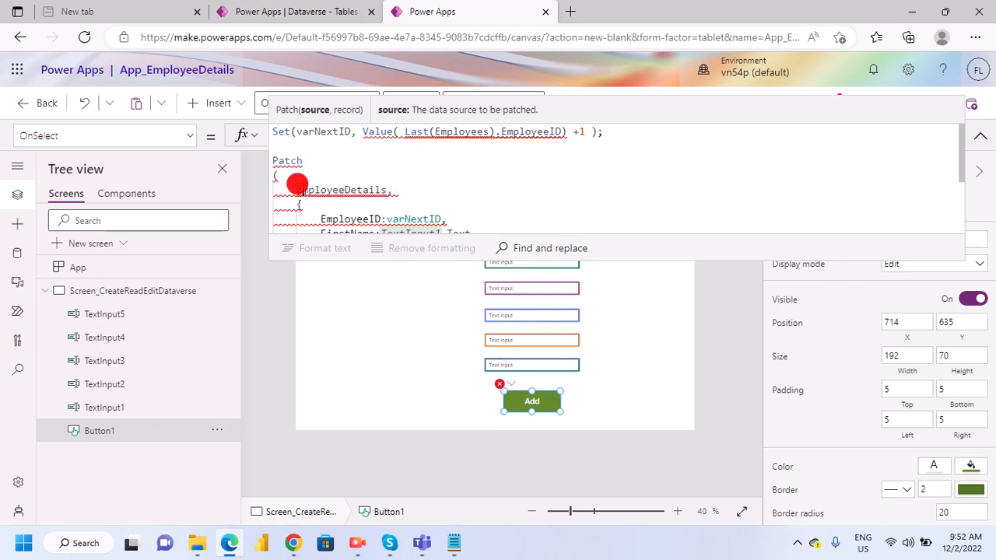
double_click(300, 190)
key("ctrl+c")
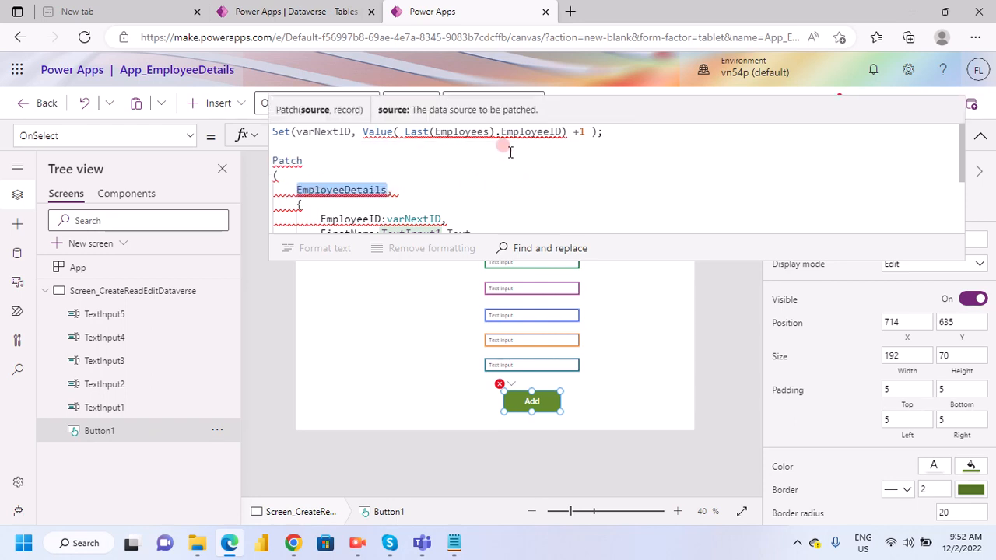
double_click(464, 131)
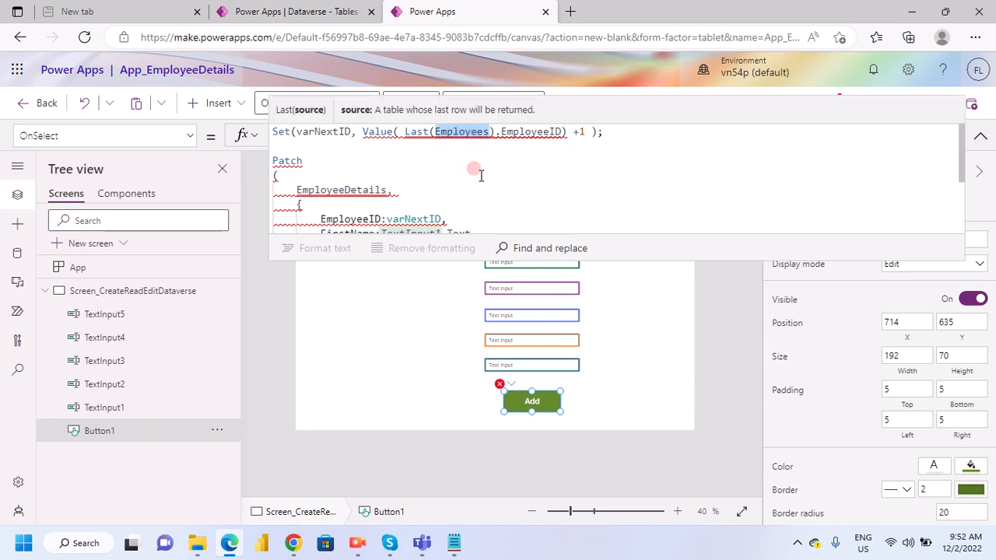
key("ctrl+v")
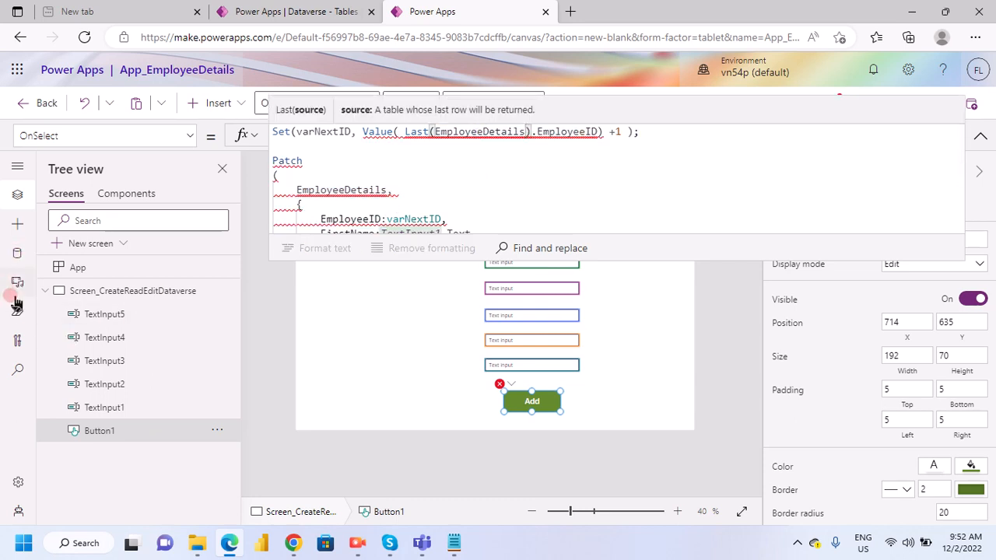
- Check the connected Dataverse table's name, correct both formula references to EmployeesDetails, and review the Patch field mappings
left_click(17, 253)
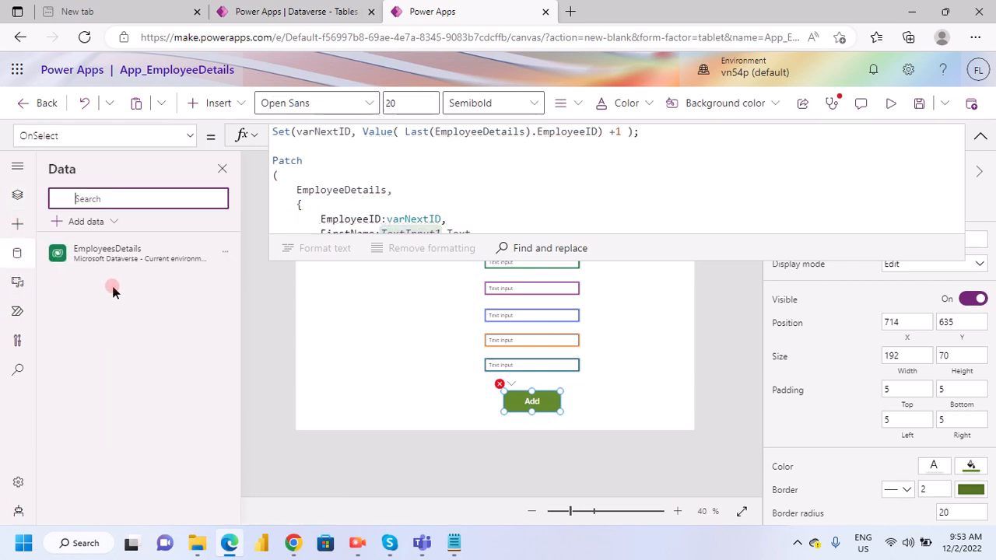
mouse_move(123, 257)
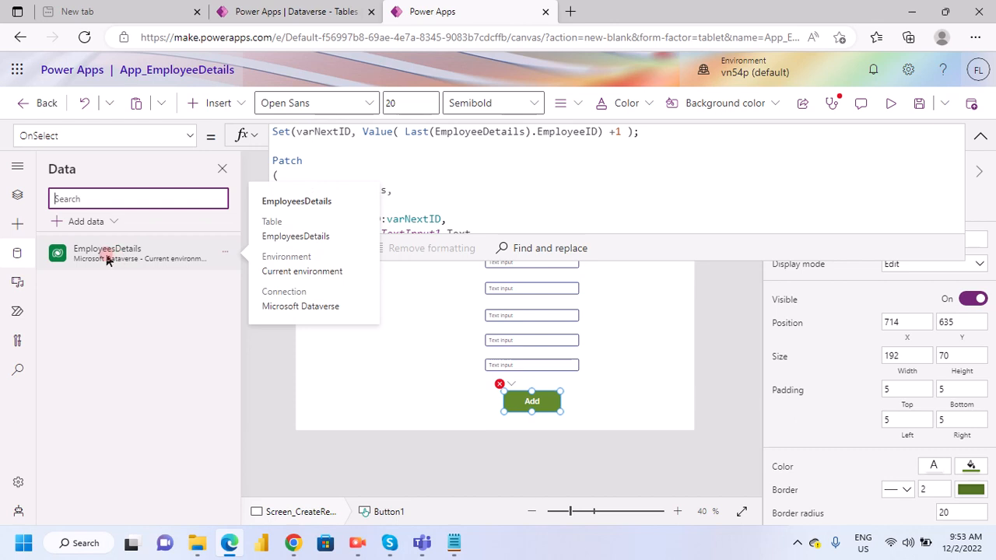
left_click(483, 134)
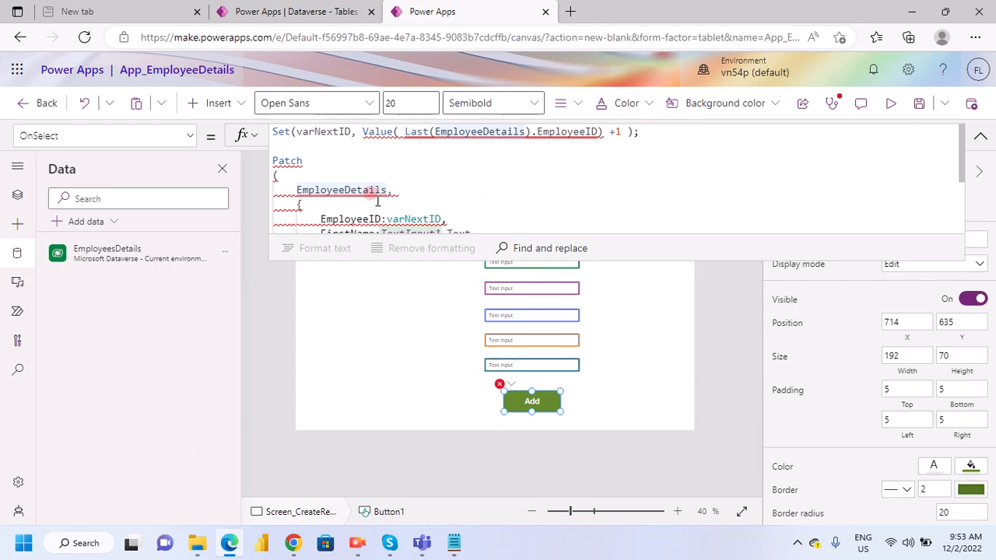
type("s")
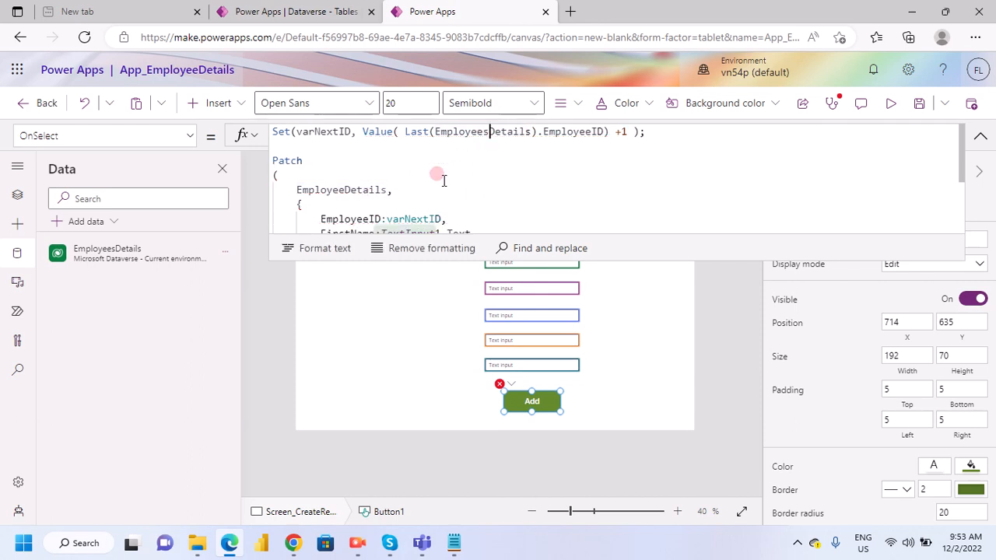
left_click(345, 190)
type("s")
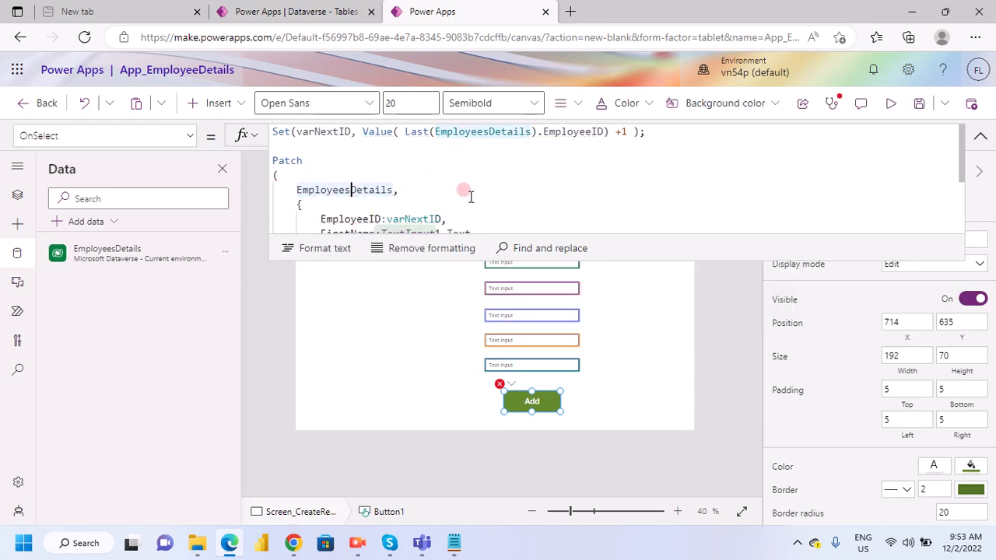
left_click(452, 208)
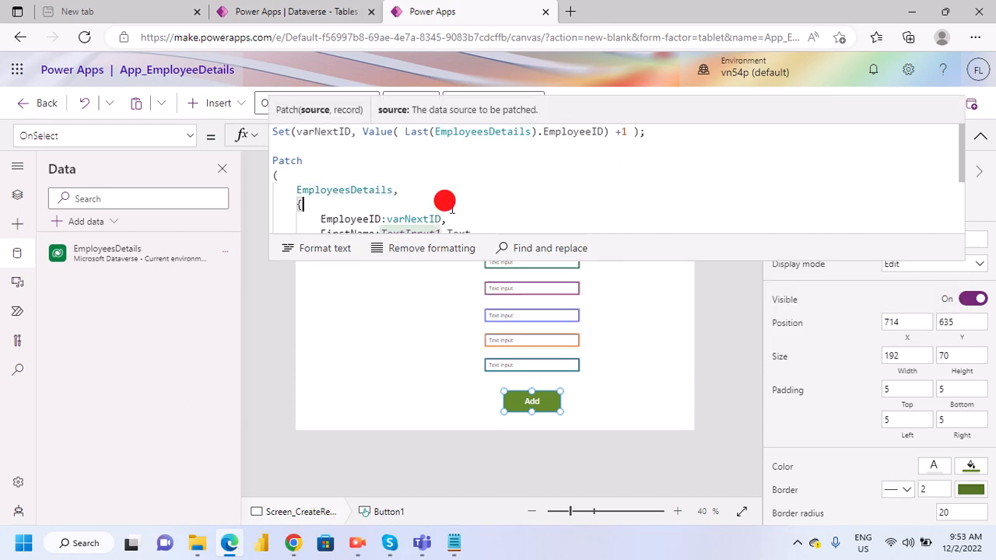
scroll(452, 211, "down", 2)
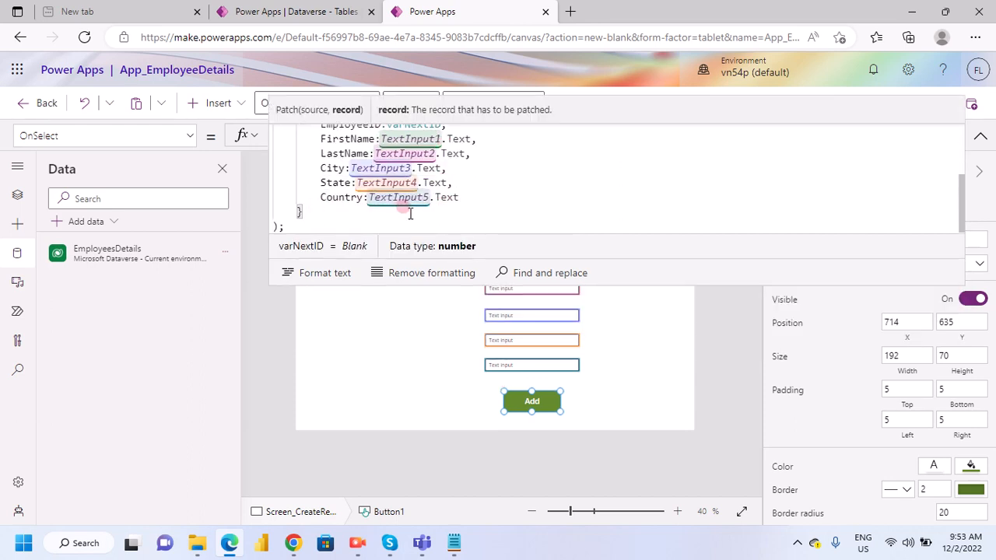
scroll(398, 210, "up", 2)
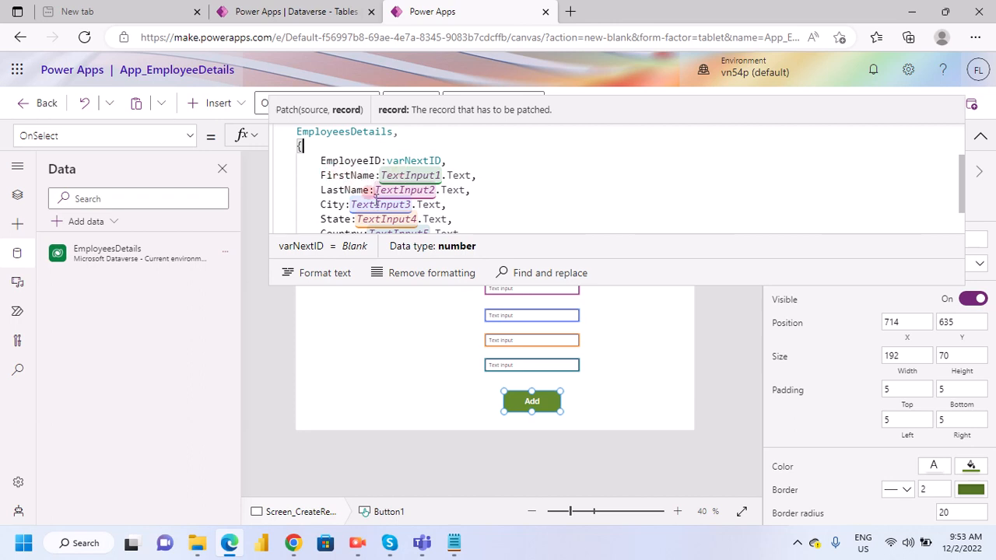
scroll(358, 193, "down", 2)
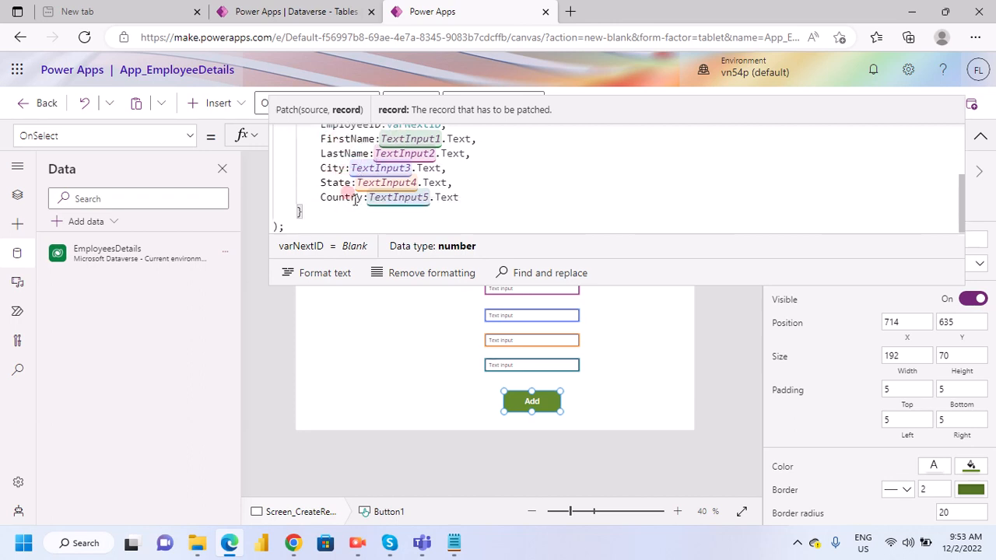
- Review the EmployeesDetails field mappings in the Add button's Patch formula and collapse the expanded formula editor
scroll(354, 196, "up", 2)
scroll(410, 191, "down", 2)
left_click(482, 203)
scroll(472, 201, "up", 3)
scroll(473, 203, "down", 2)
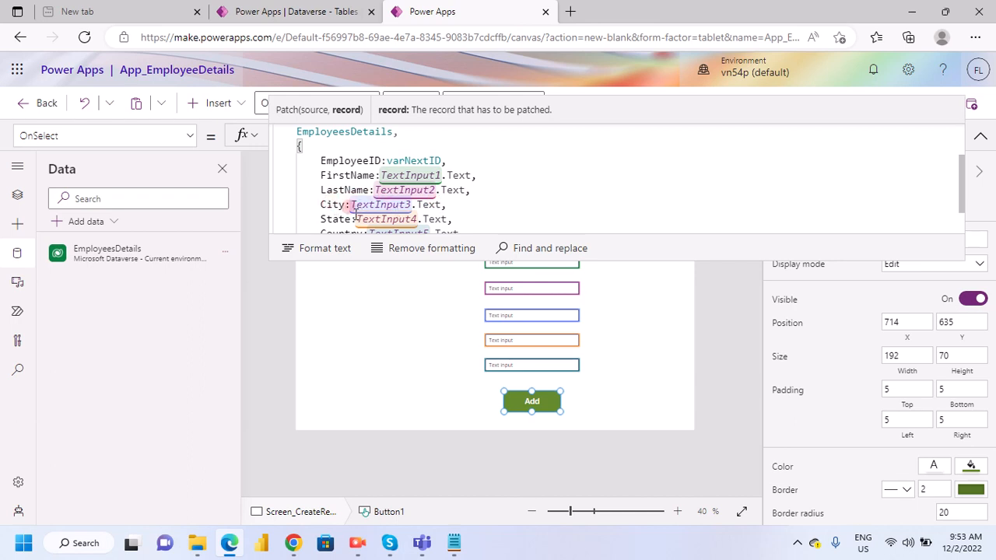
scroll(354, 206, "down", 2)
left_click(647, 337)
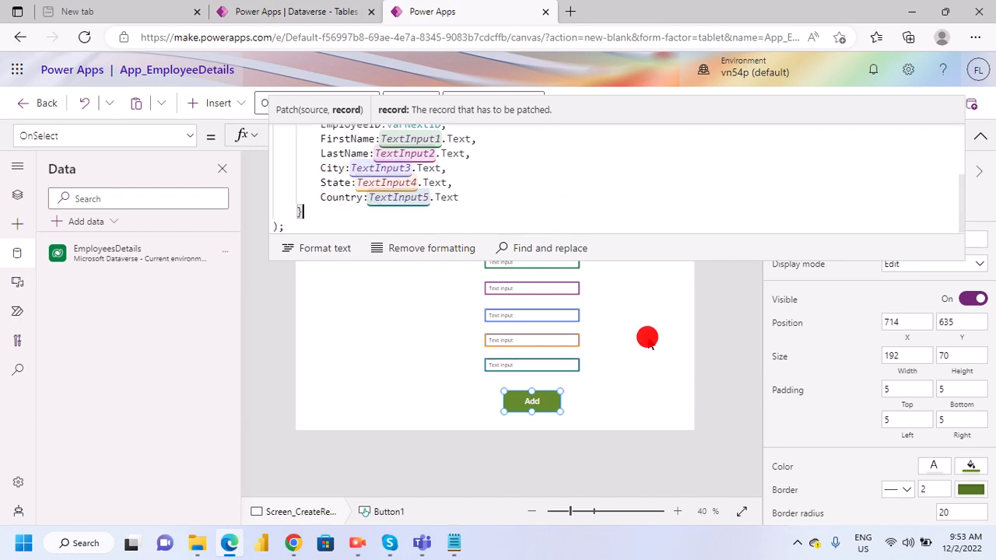
left_click(978, 136)
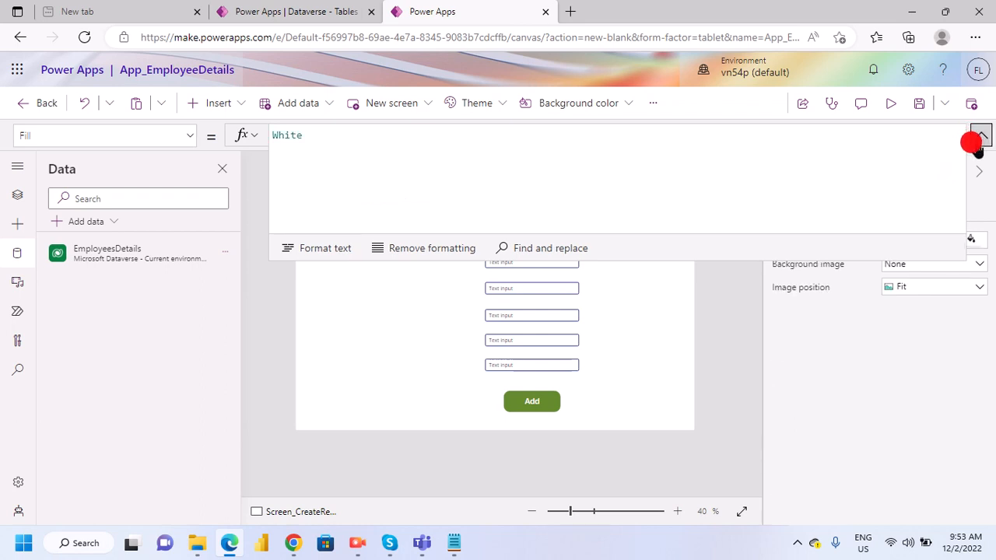
left_click(638, 224)
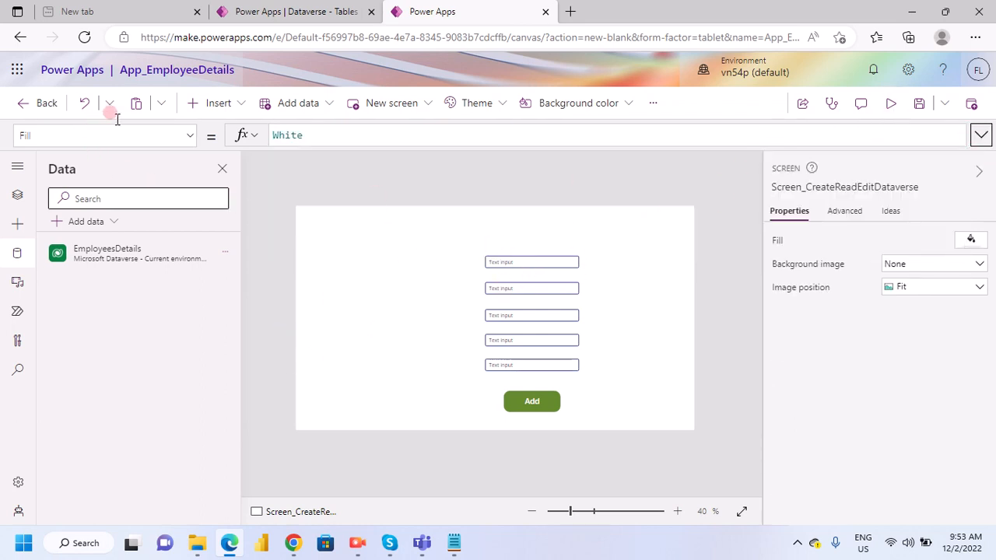
- Insert a text label and stretch it into a header across the screen's full width at position 0, 0, sized 1366 by 90
left_click(227, 102)
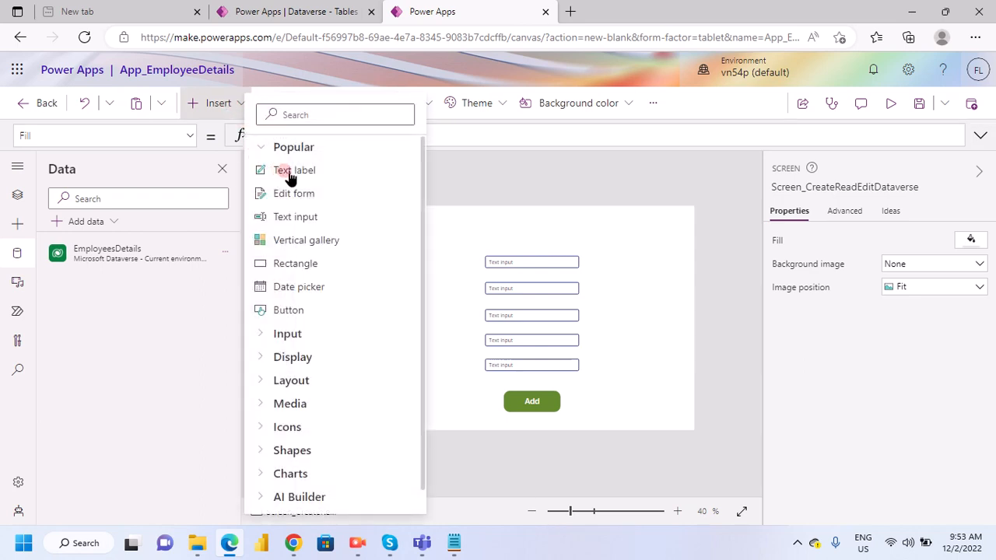
left_click(282, 172)
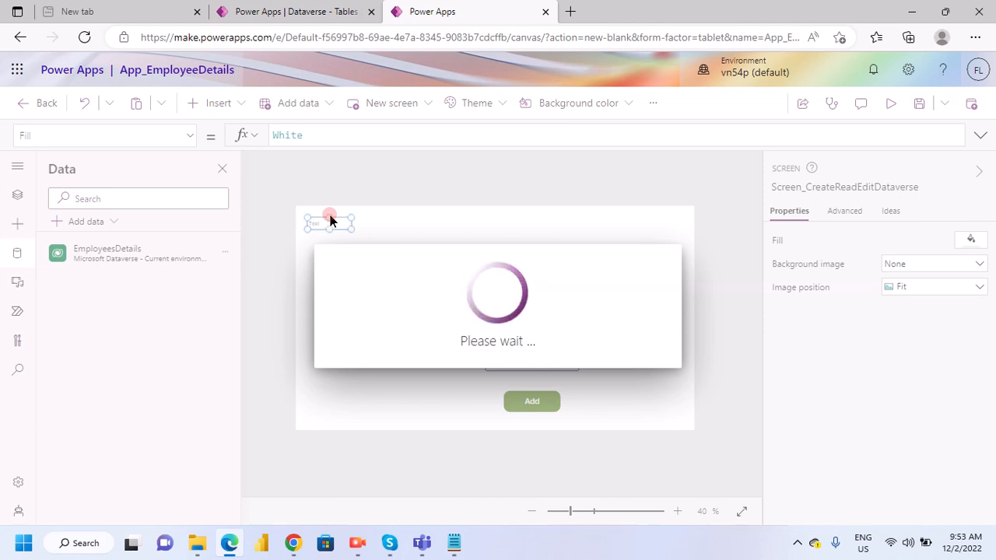
left_click(322, 218)
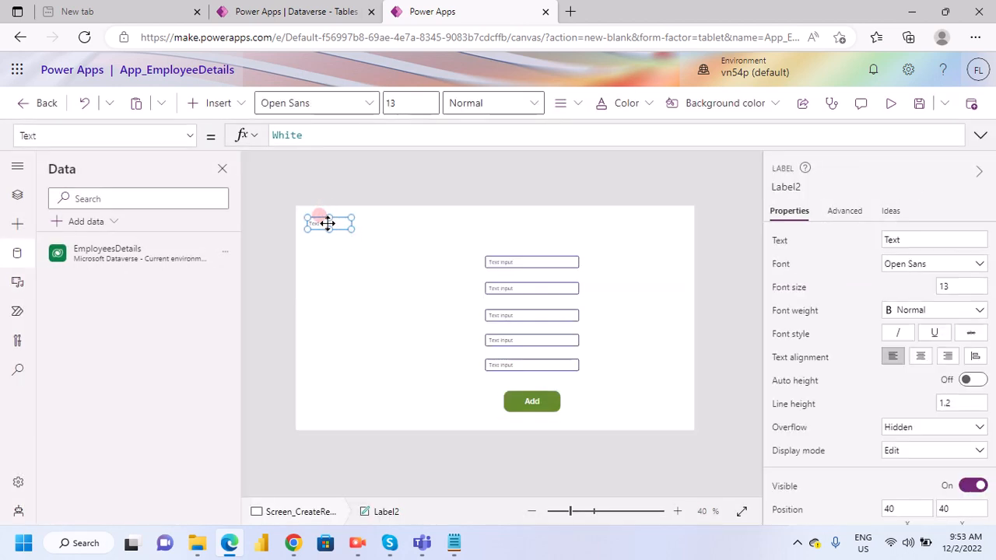
left_click_drag(327, 224, 711, 234)
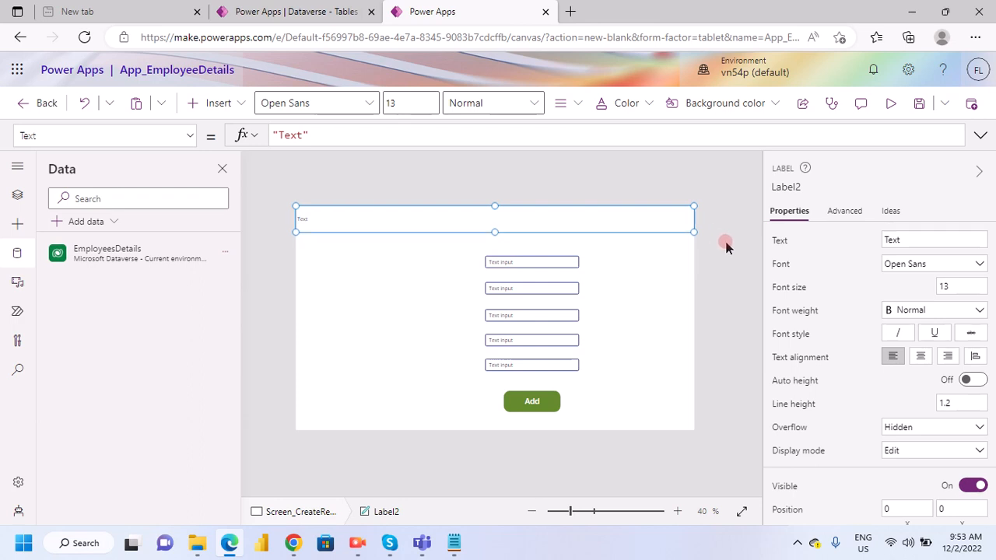
- Set the header label's text to "Dataverse Add Edit Read Operation"
left_click(916, 241)
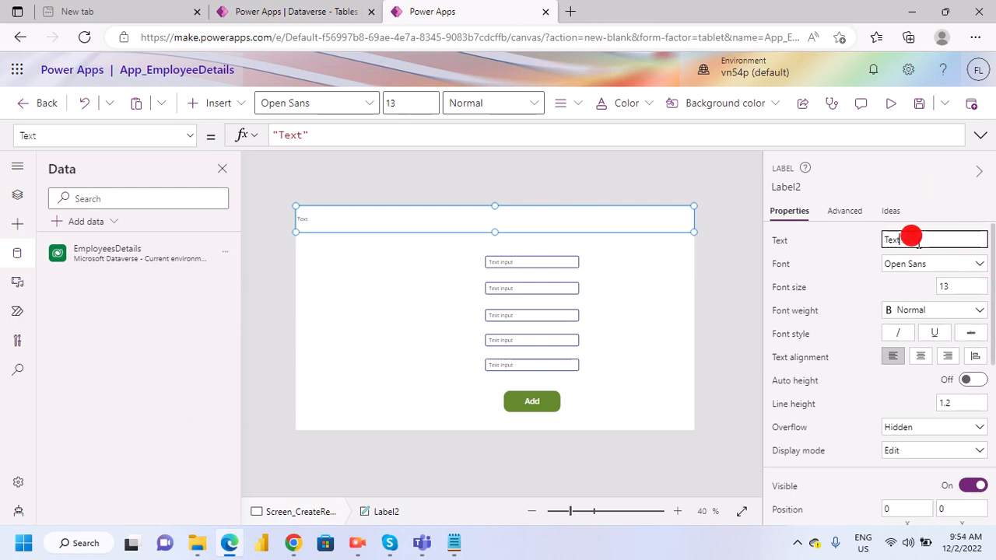
type("Dataverse Add Edit Read")
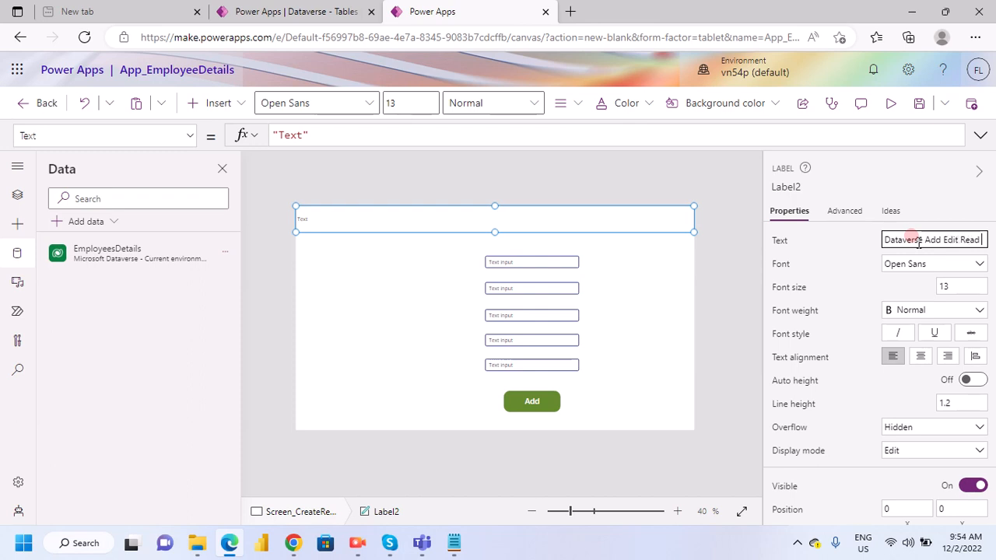
type("Operation")
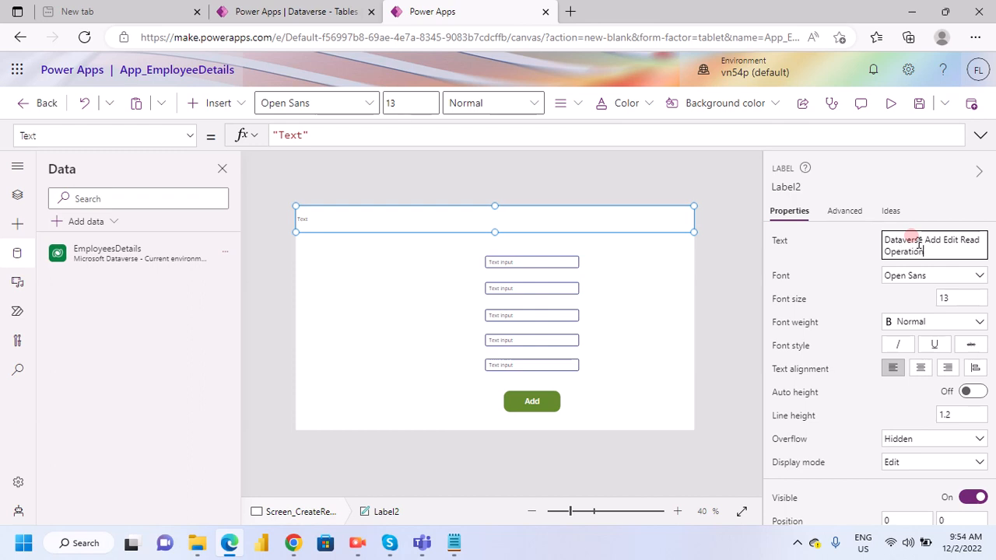
left_click(844, 255)
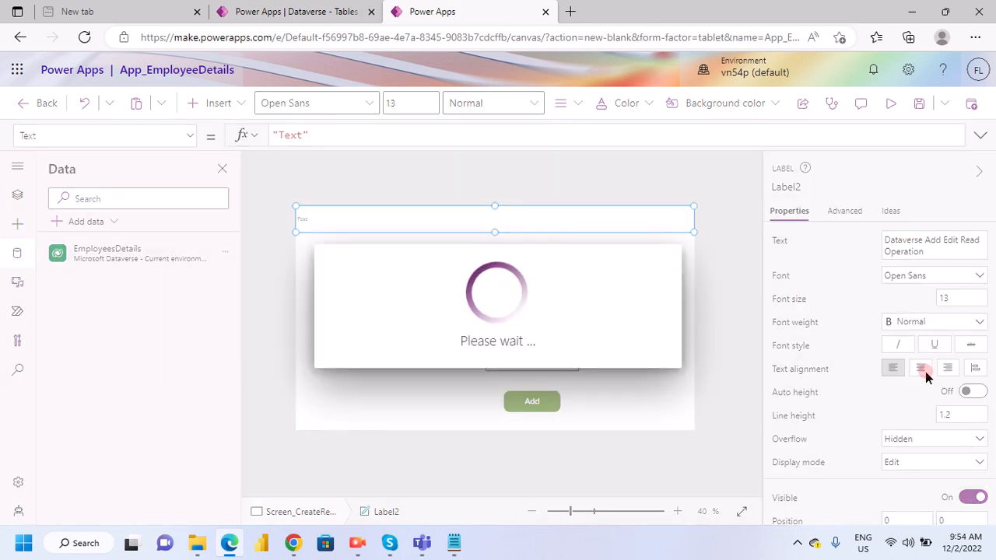
- Center the header label's text and format it with font size 30 and bold weight
left_click(921, 371)
left_click(949, 297)
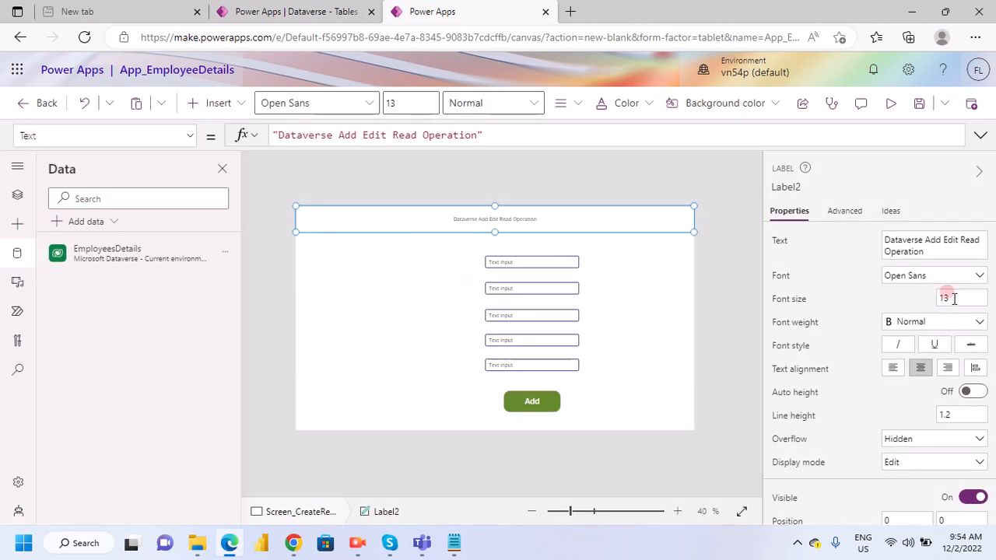
type("30")
left_click(927, 297)
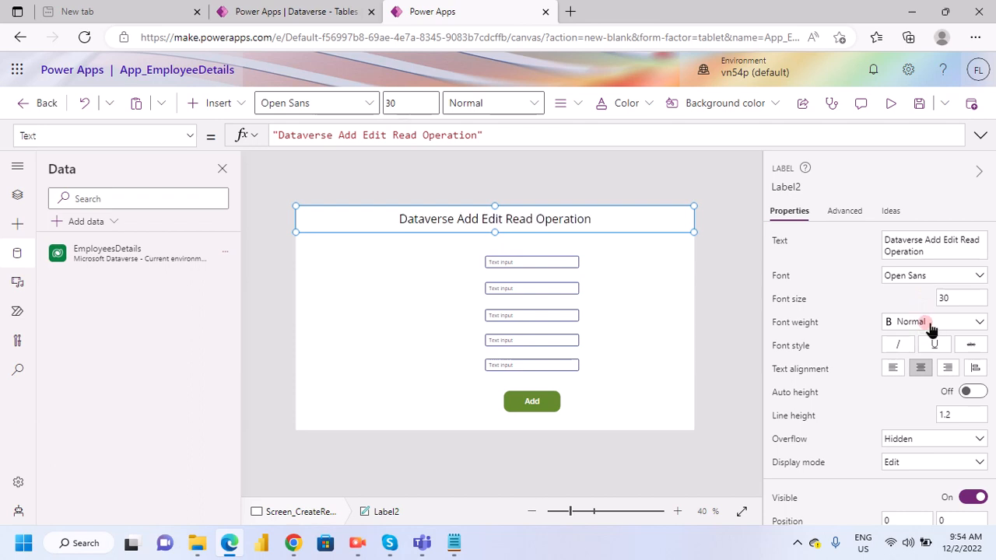
left_click(925, 321)
left_click(921, 339)
- Give the header label white text on a standard blue fill
scroll(866, 447, "down", 5)
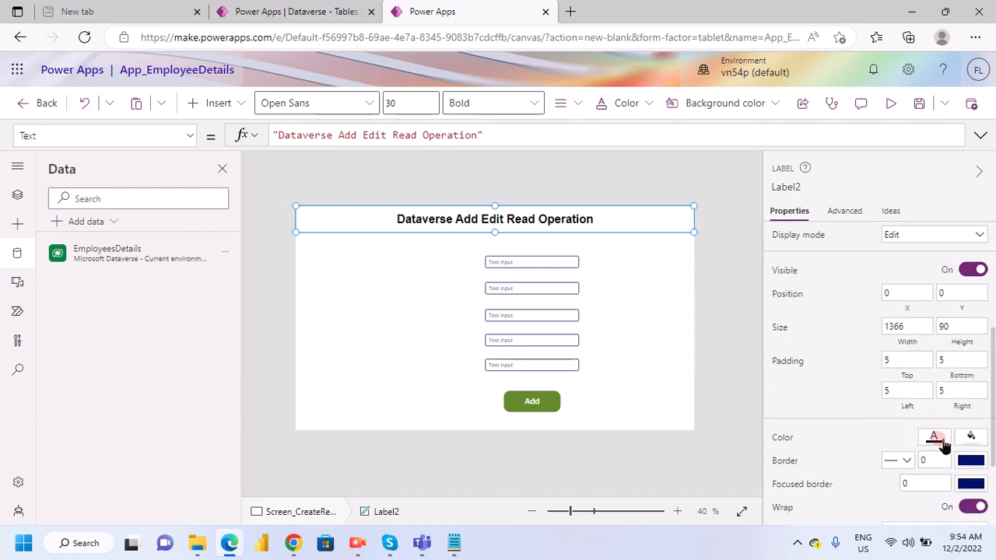
left_click(938, 438)
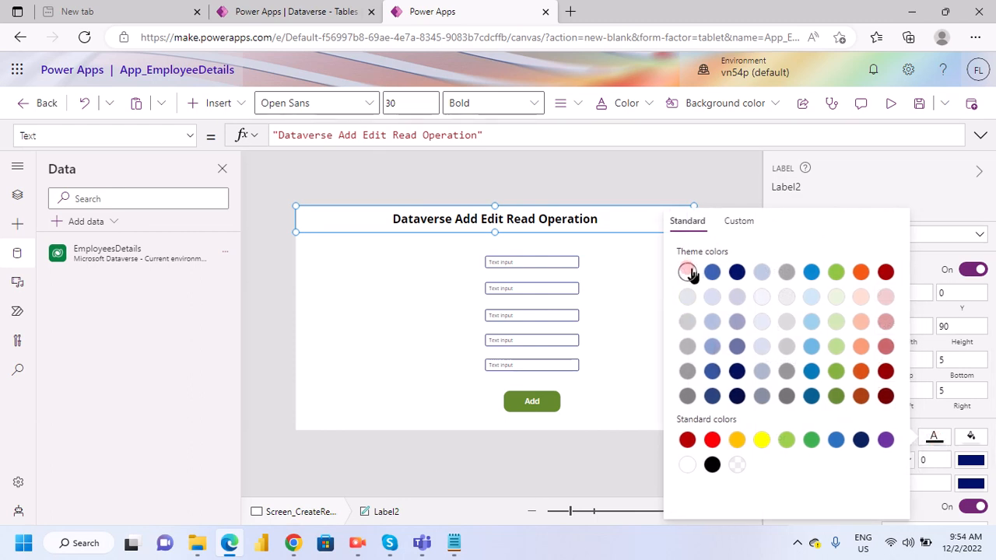
left_click(973, 439)
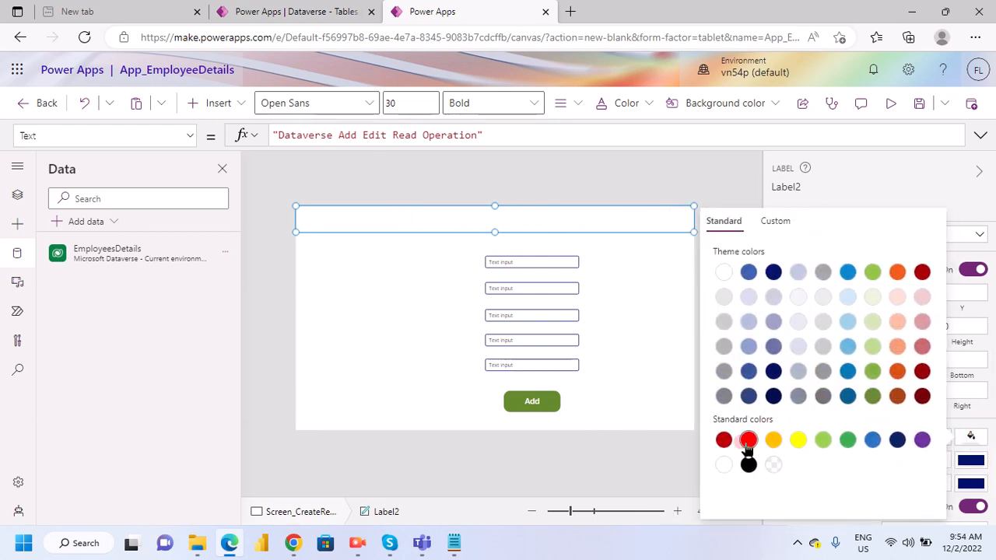
left_click(872, 440)
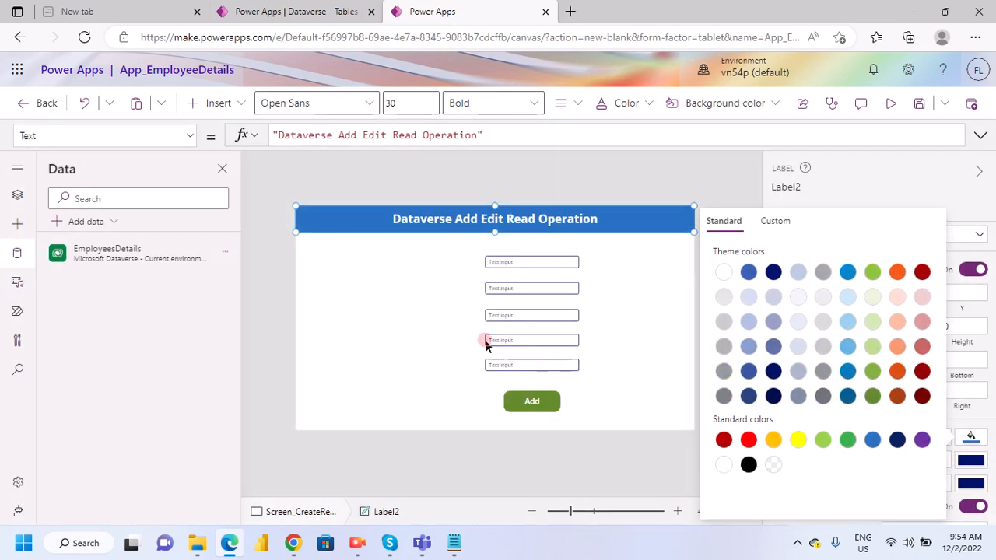
left_click(570, 238)
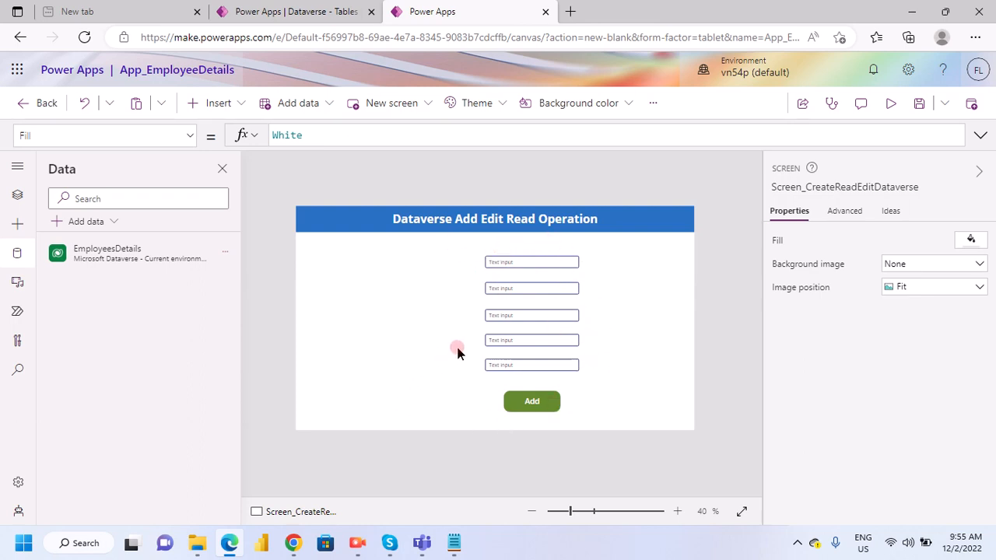
- Preview the app and enter the employee's first and last names in the first two text inputs
left_click(887, 107)
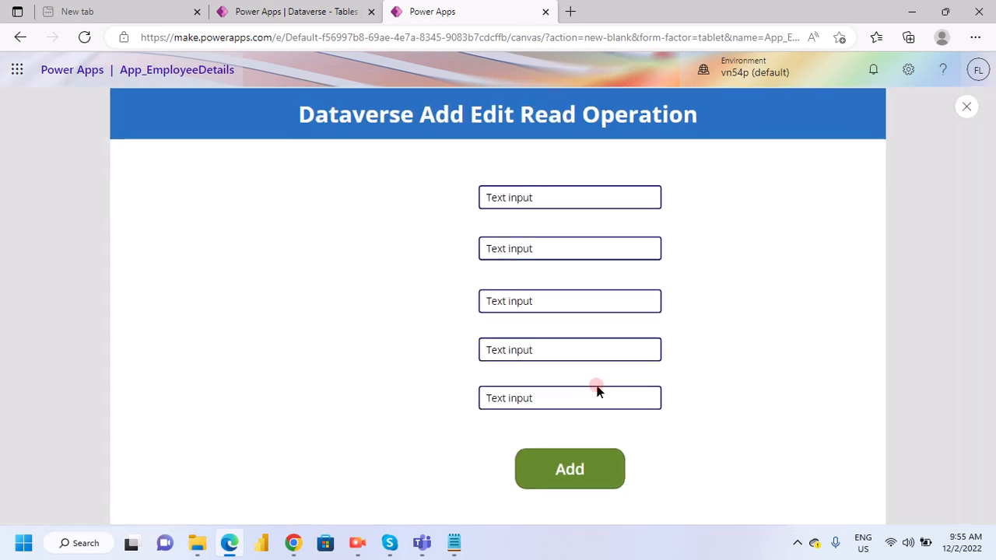
left_click(535, 199)
triple_click(537, 199)
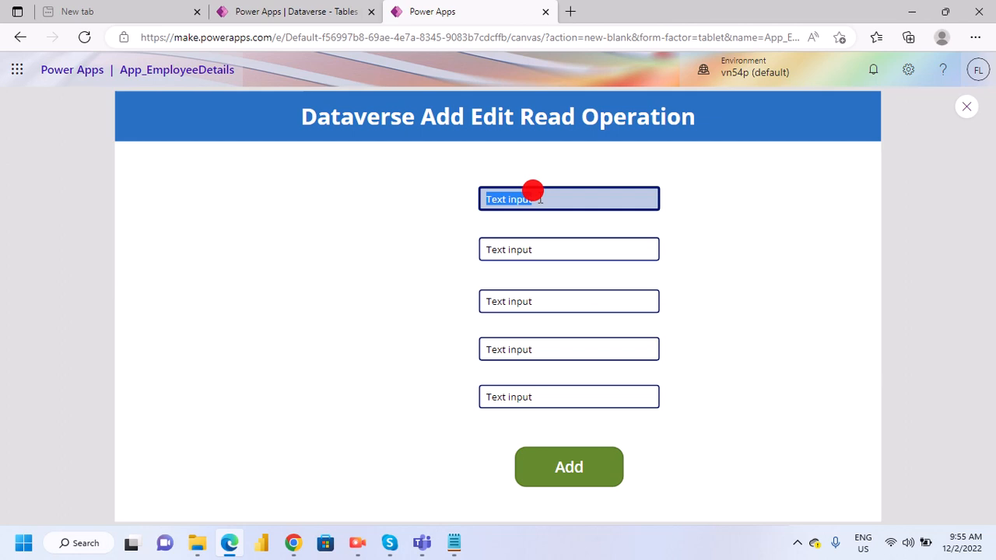
type("Manoj")
key("Tab")
type("Kum")
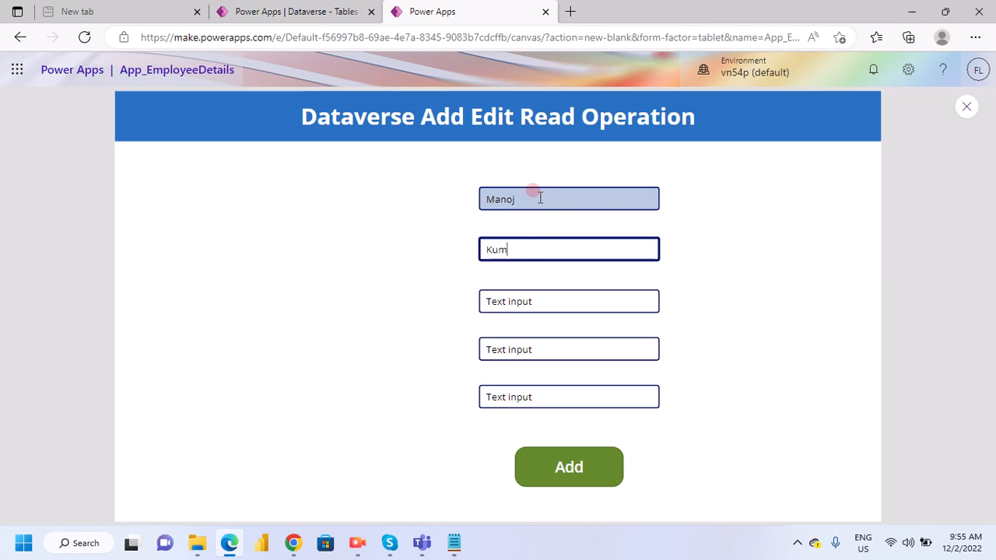
type("ar")
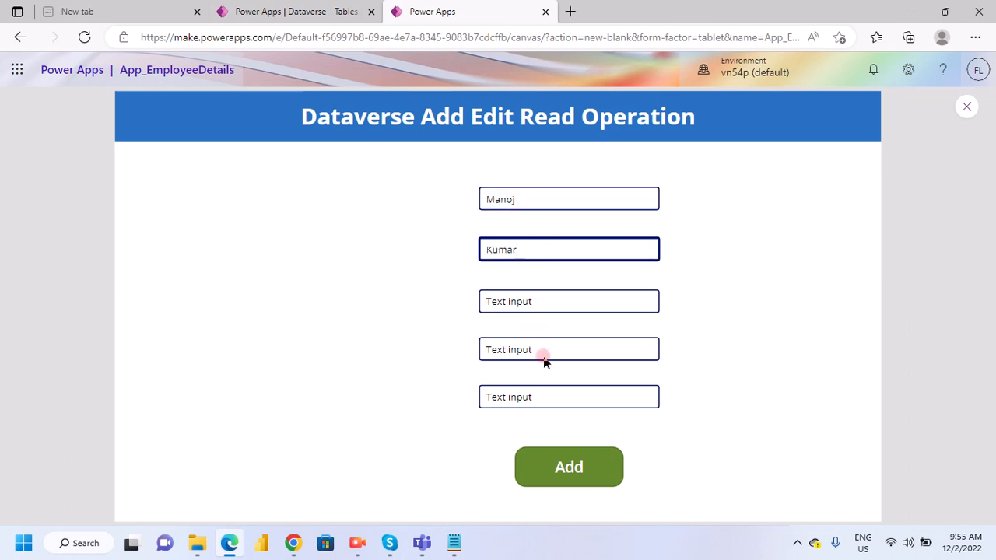
- Fill the remaining inputs with Amroha, U.P and India, and submit the employee record with Add
double_click(522, 300)
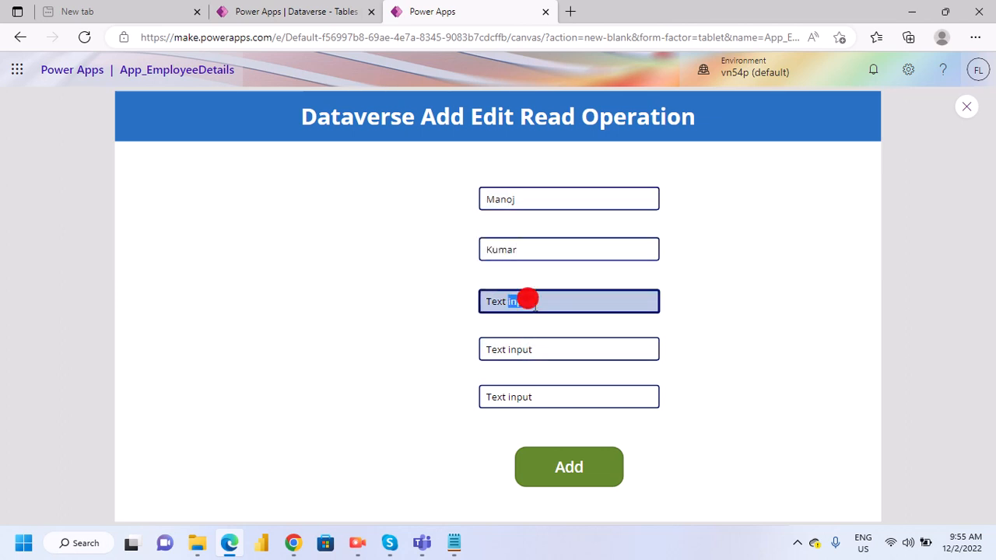
triple_click(537, 302)
type("Amroha")
left_click(512, 348)
triple_click(514, 350)
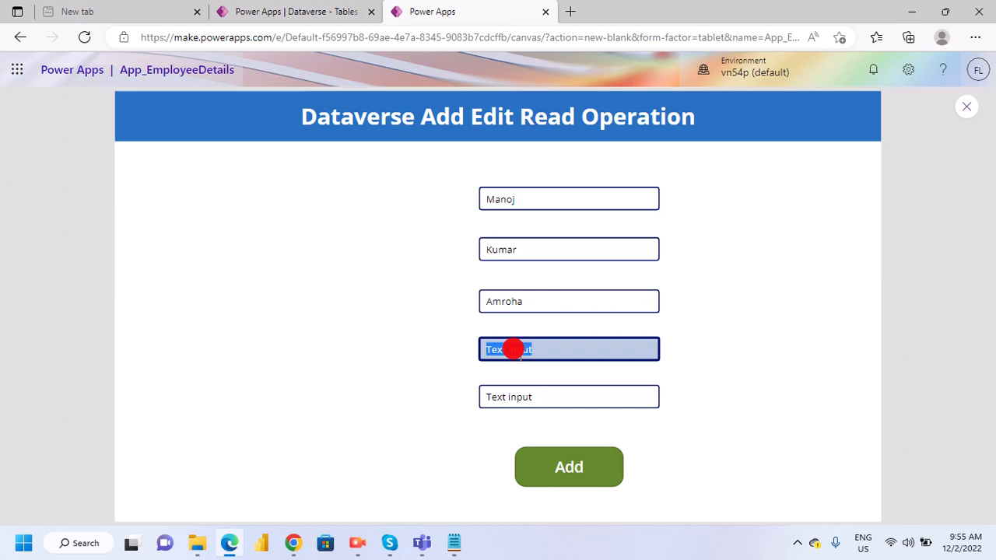
type("U.P")
key("Tab")
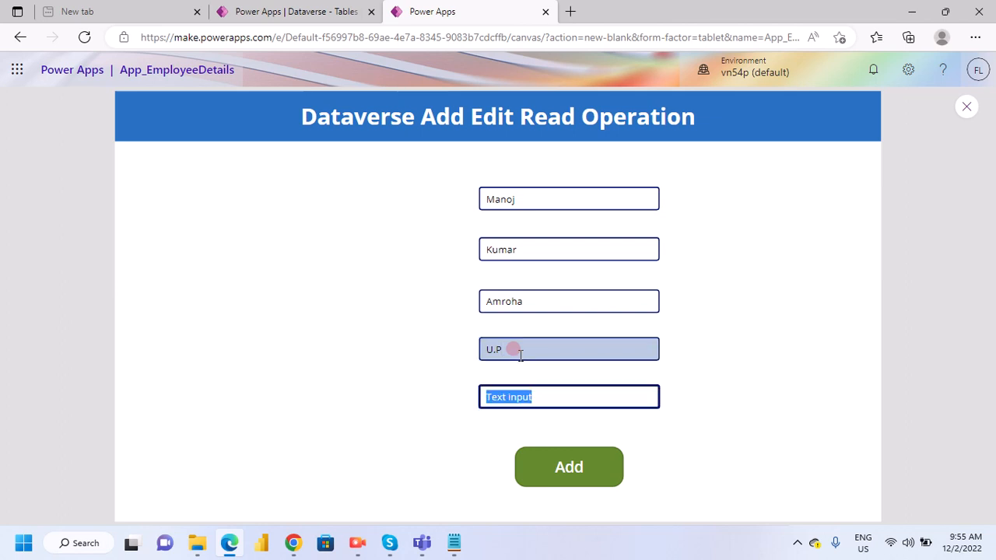
type("India")
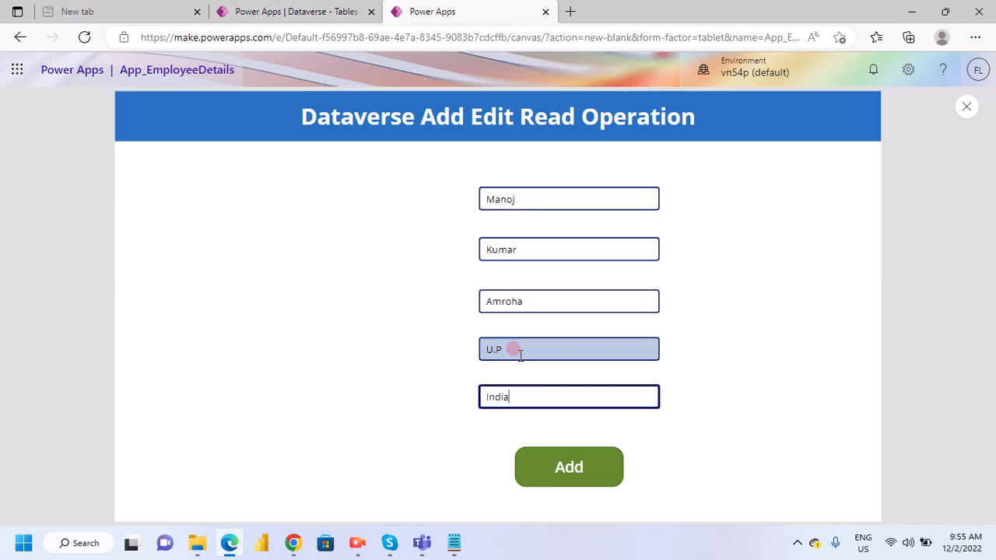
left_click(553, 476)
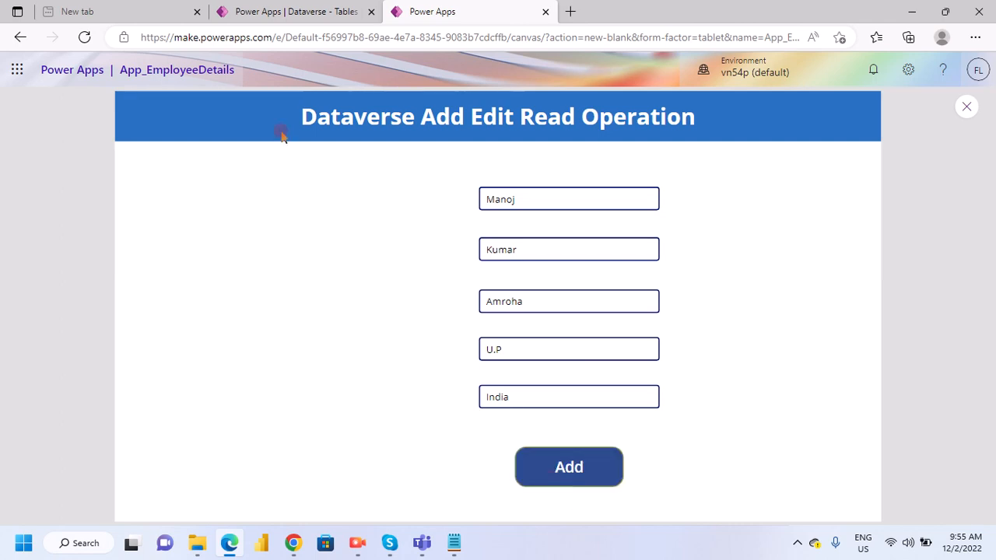
- Check the EmployeesDetail table's data for the added record and reload the Dataverse page
left_click(276, 11)
scroll(364, 435, "down", 2)
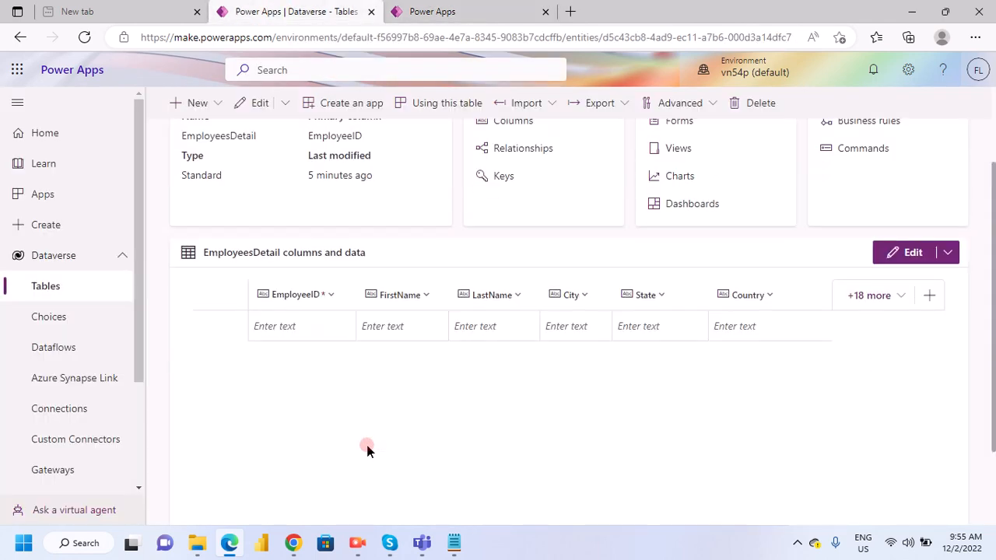
scroll(367, 446, "down", 2)
scroll(369, 442, "up", 3)
scroll(381, 435, "down", 3)
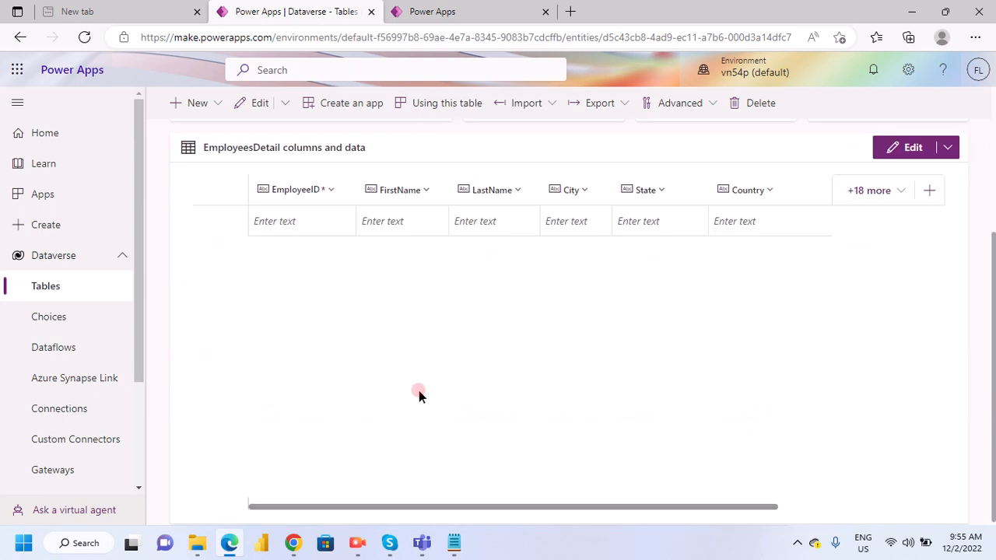
left_click(84, 37)
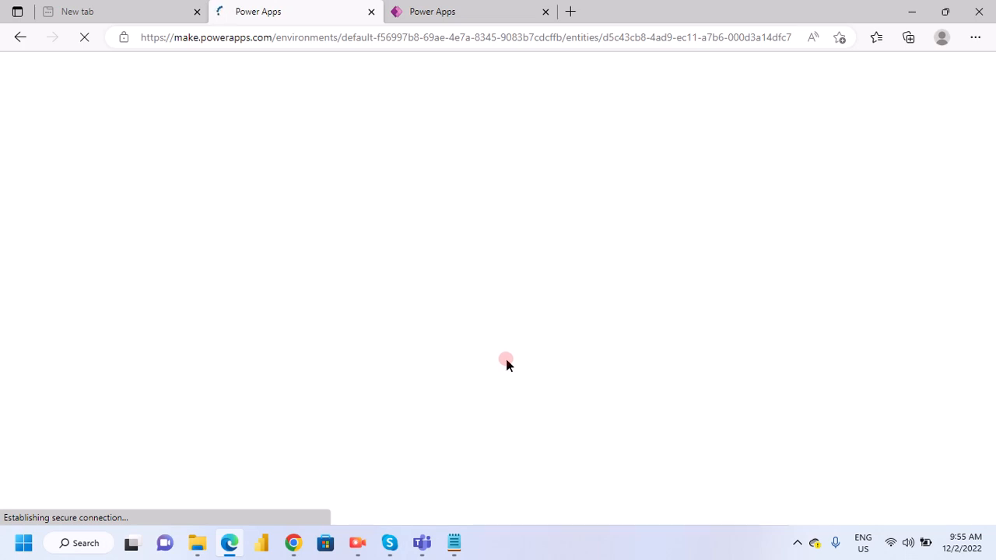
- Return to the app preview and replace the first and last names in the first two inputs with a second employee's
left_click(470, 10)
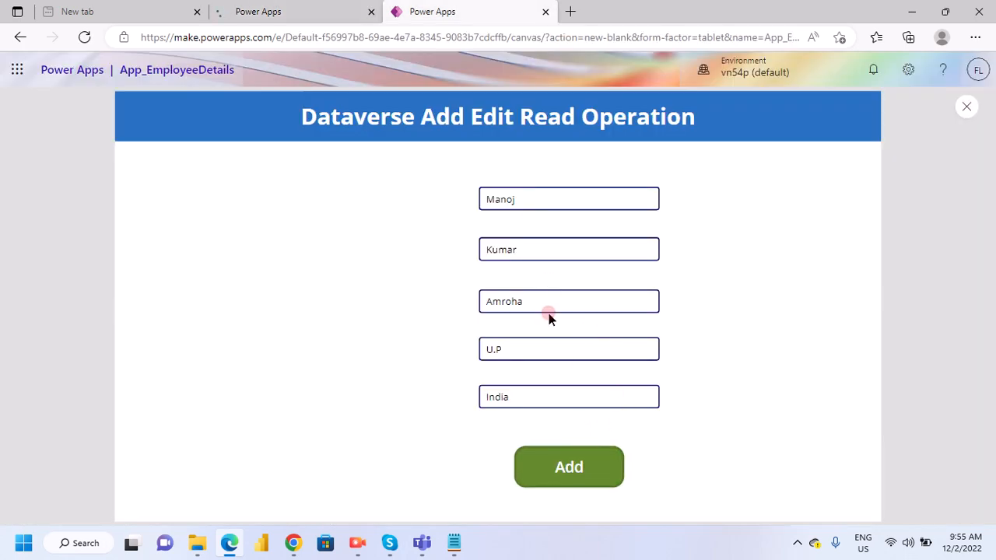
double_click(520, 196)
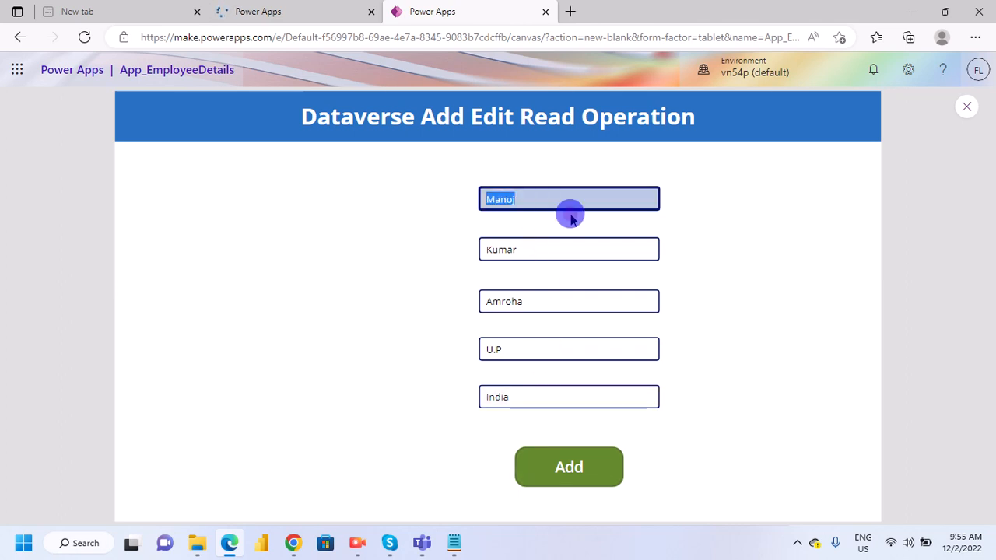
type("Ram")
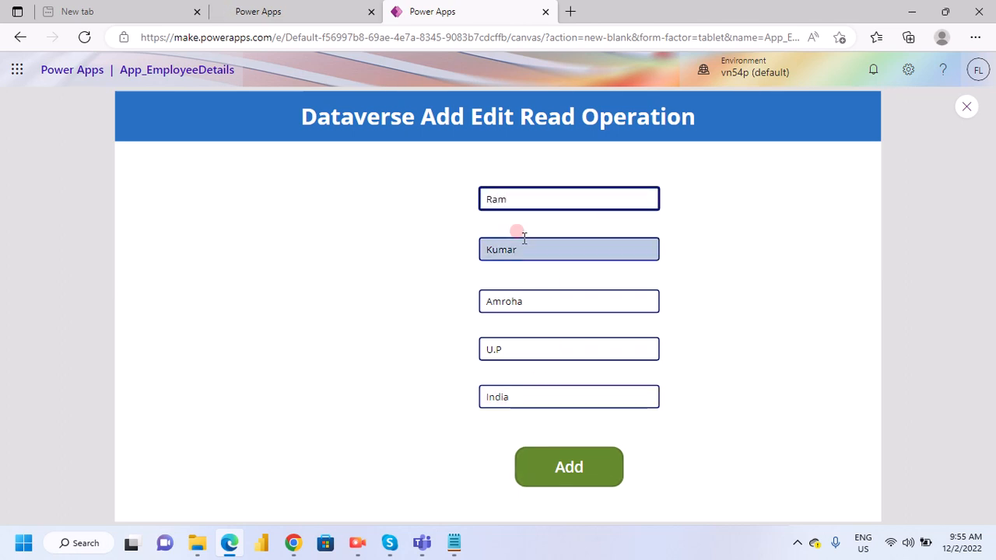
double_click(509, 243)
type("Na")
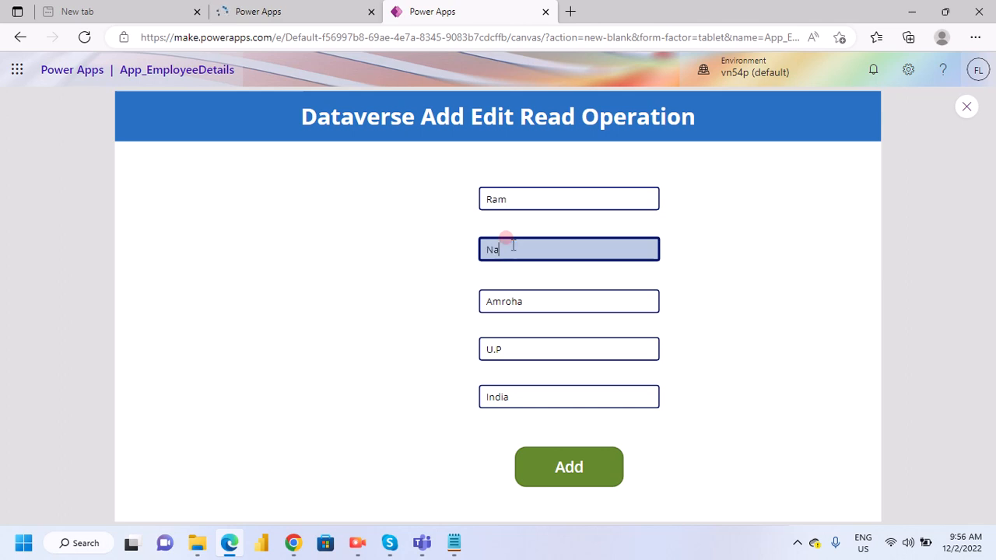
type("th")
- Replace the city in the third input with Gualior
double_click(514, 299)
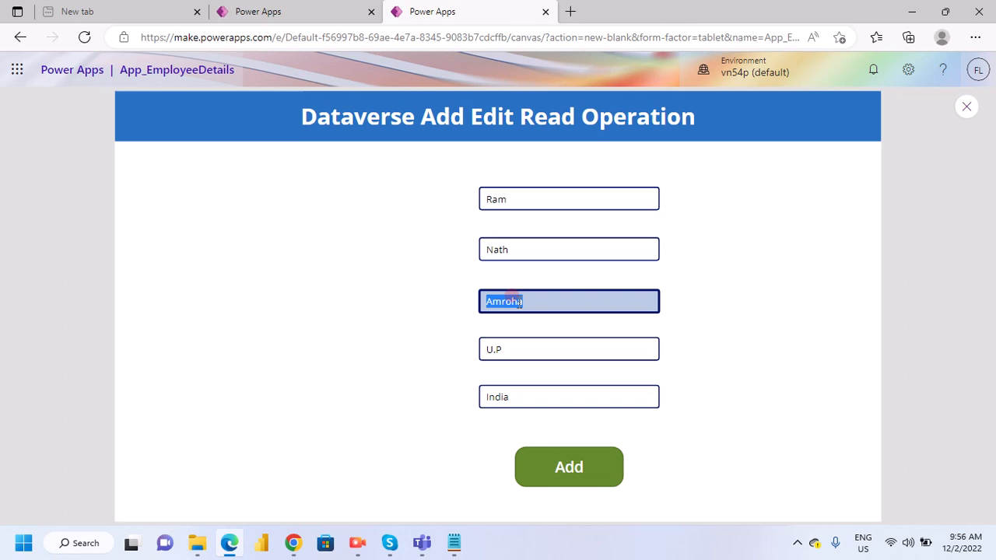
type("Ma")
key("BackSpace")
key("BackSpace")
type("Gualior")
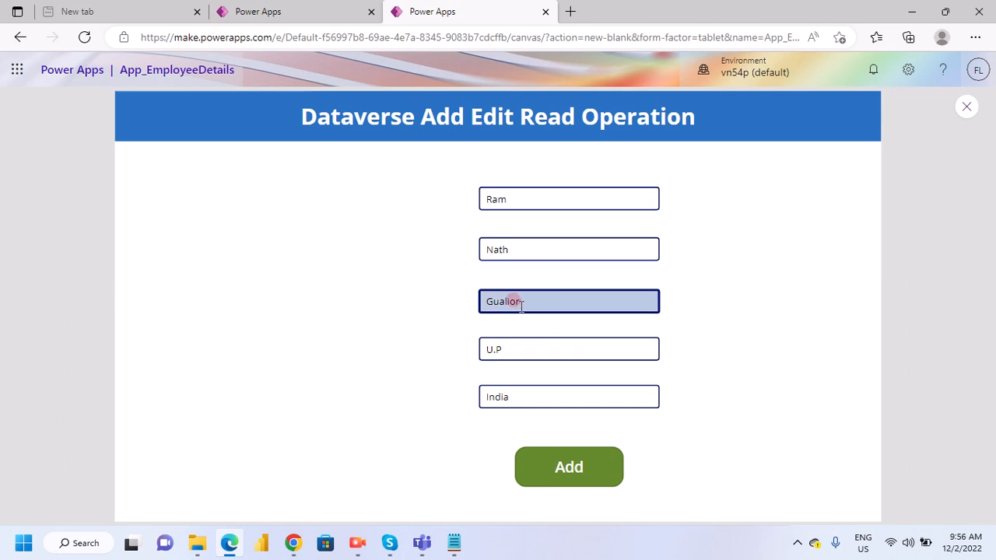
left_click_drag(517, 300, 482, 302)
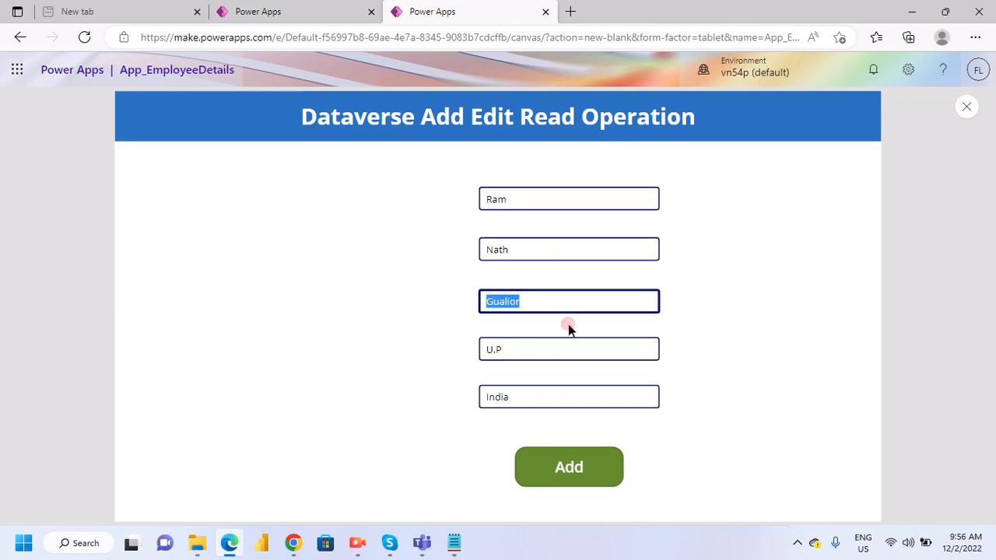
- Change the state in the fourth input to M.P and submit the second employee record with Add
double_click(534, 348)
key("BackSpace")
key("BackSpace")
key("BackSpace")
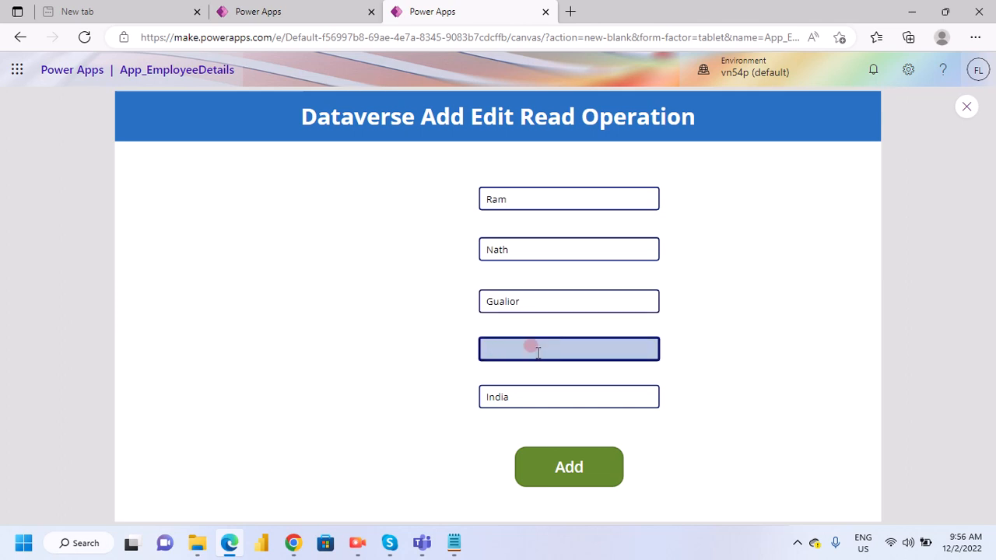
type("M.P")
left_click(553, 468)
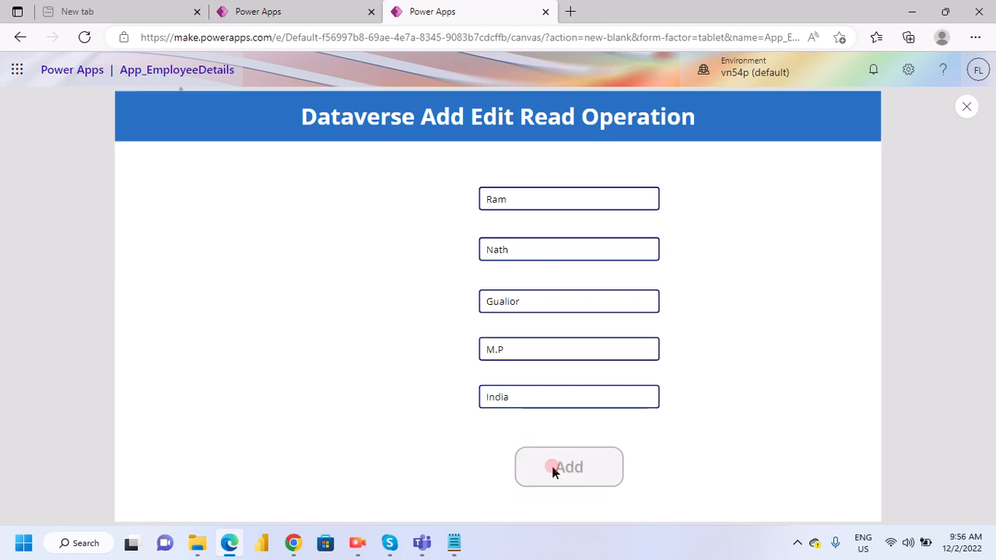
- Check the EmployeesDetail columns and data on the Dataverse table page for the newly added records
left_click(288, 12)
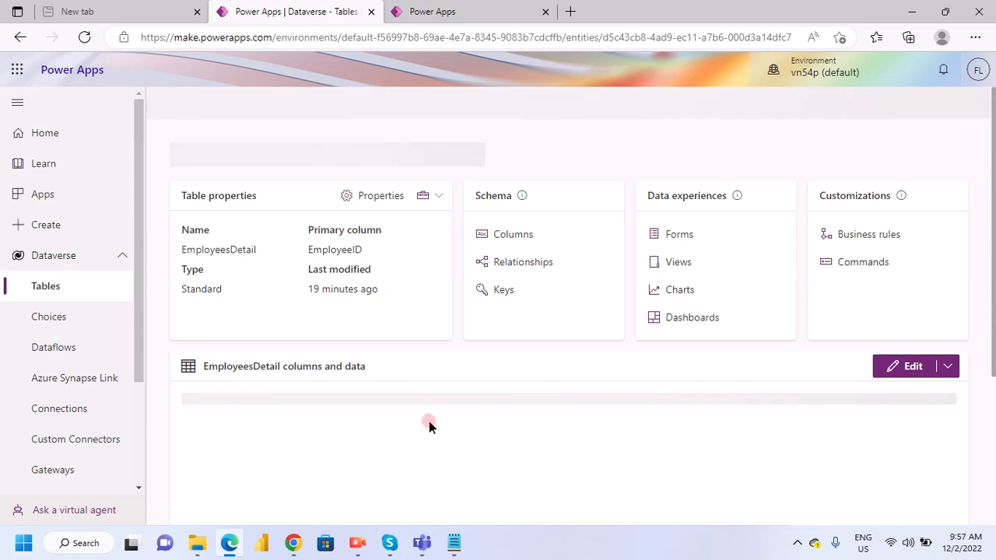
scroll(430, 424, "down", 3)
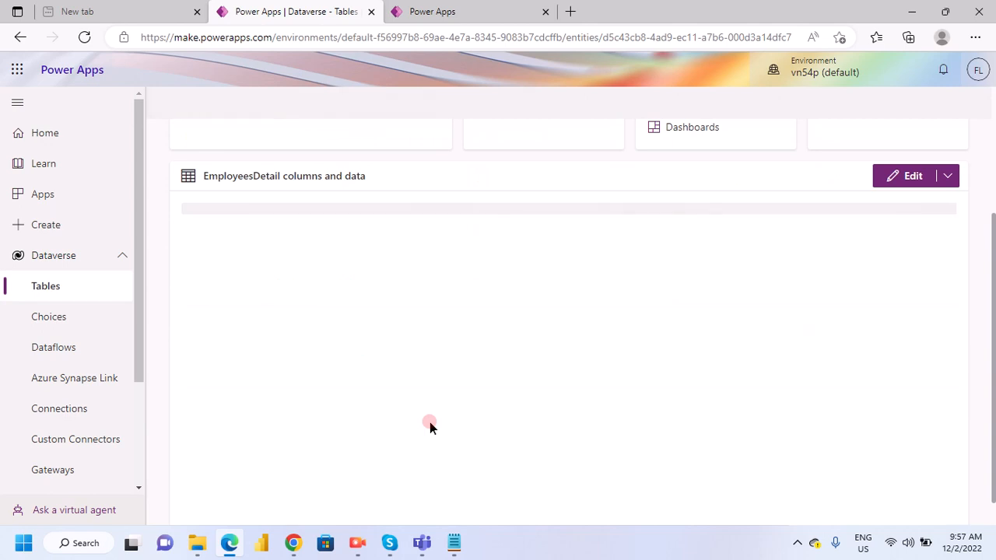
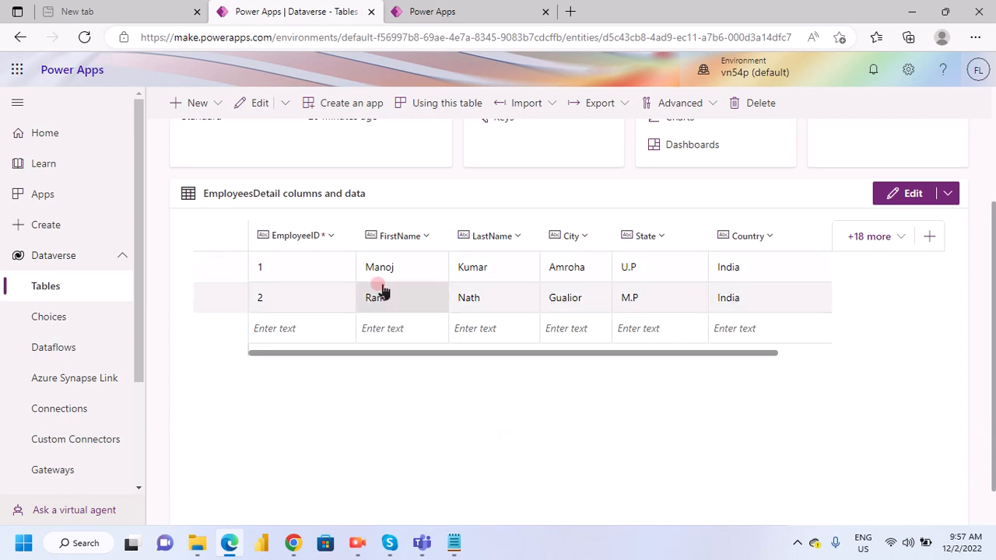
- Return to the app preview and replace the first and last names in the first two inputs with a third employee's
left_click(456, 19)
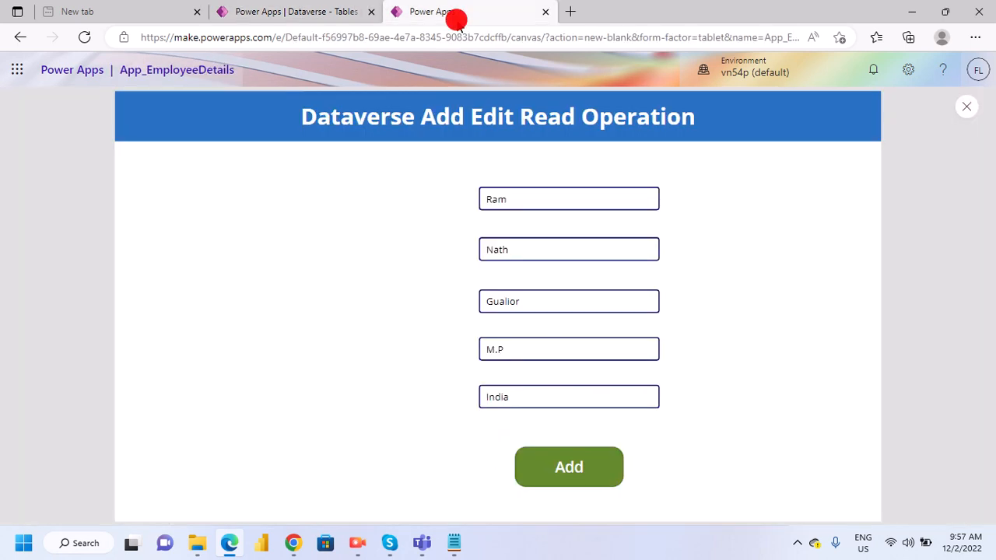
left_click(552, 477)
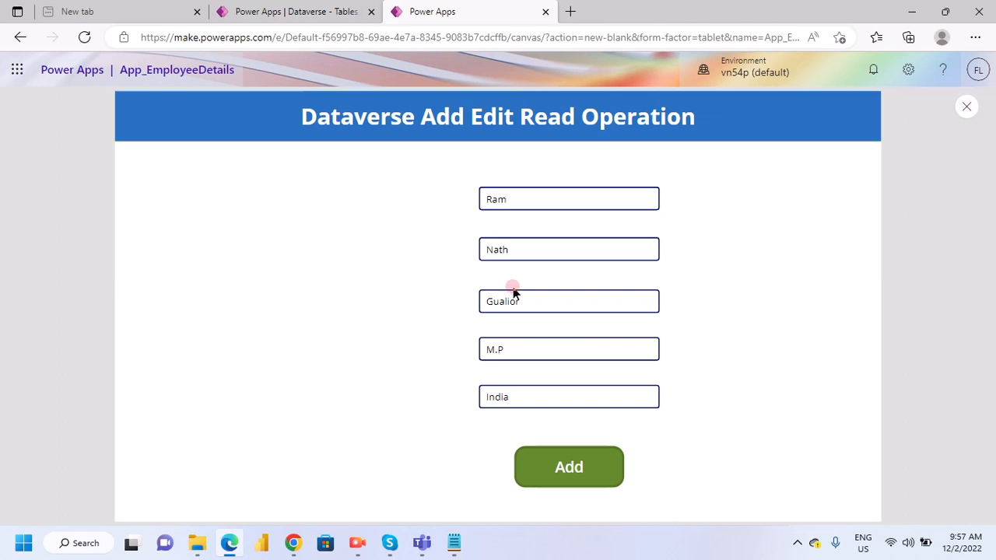
left_click(518, 396)
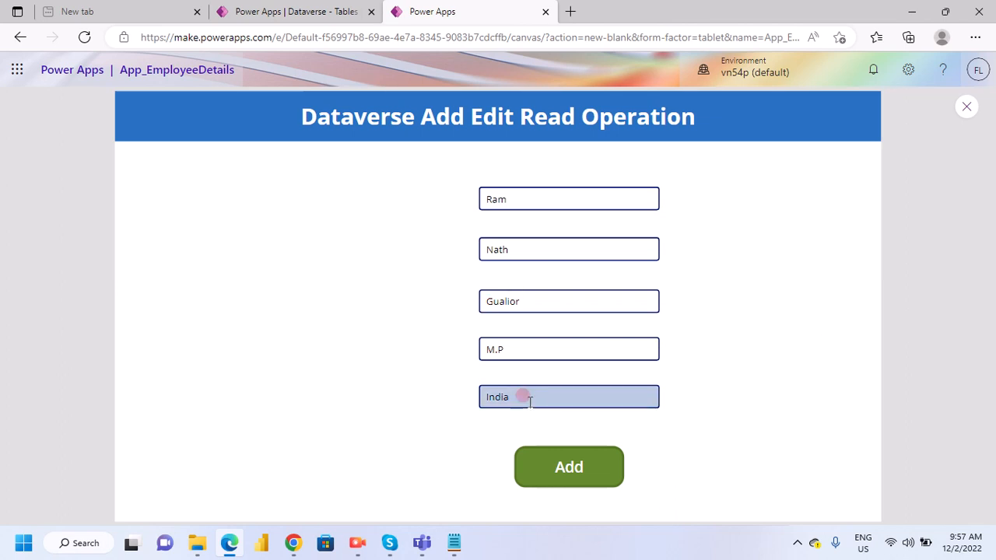
left_click(508, 196)
double_click(507, 196)
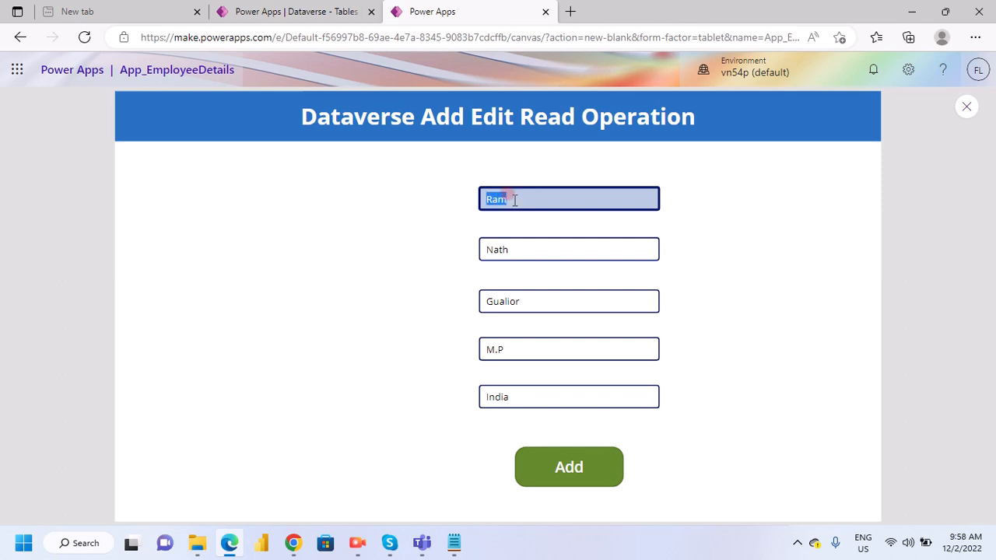
type("John")
key("Tab")
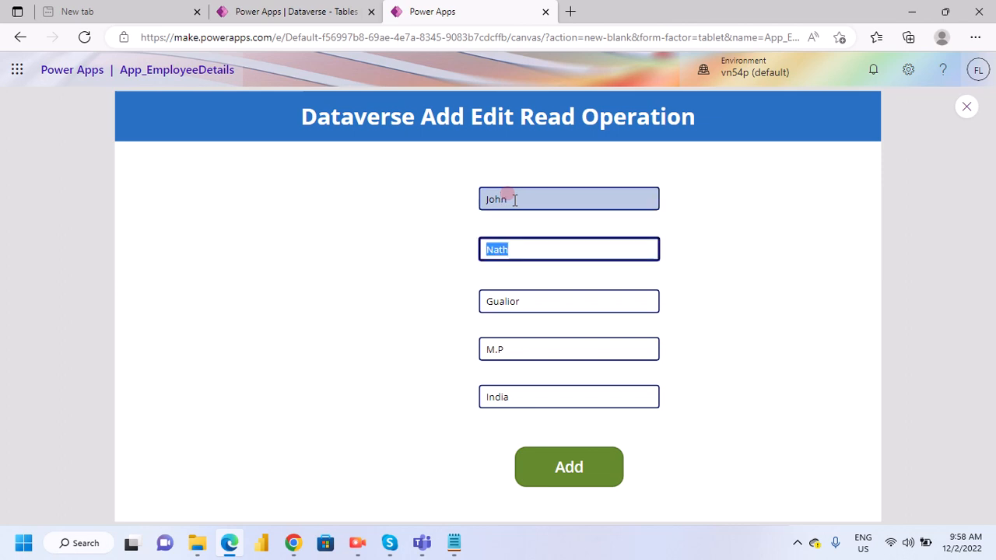
type("Wick")
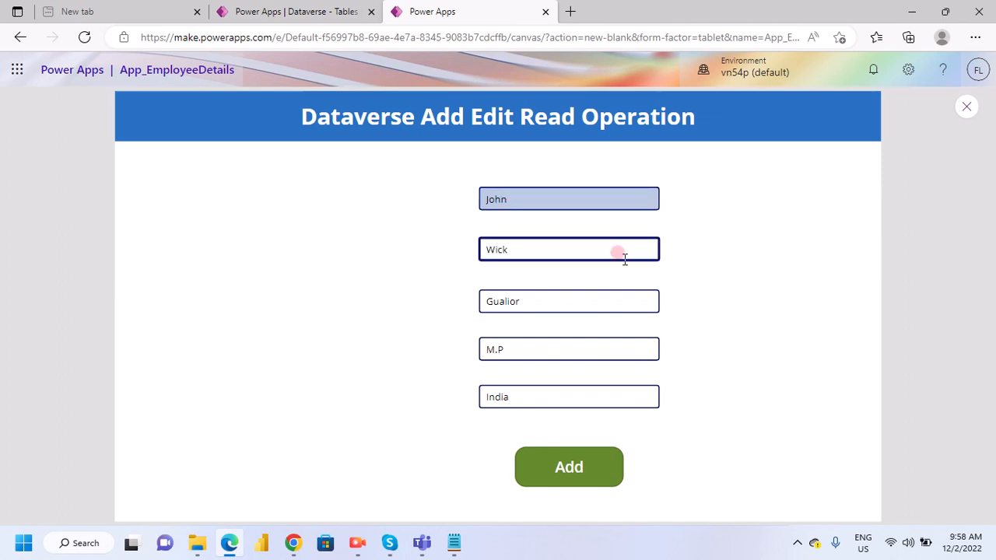
- Replace the city in the third input with San Diago
left_click(540, 299)
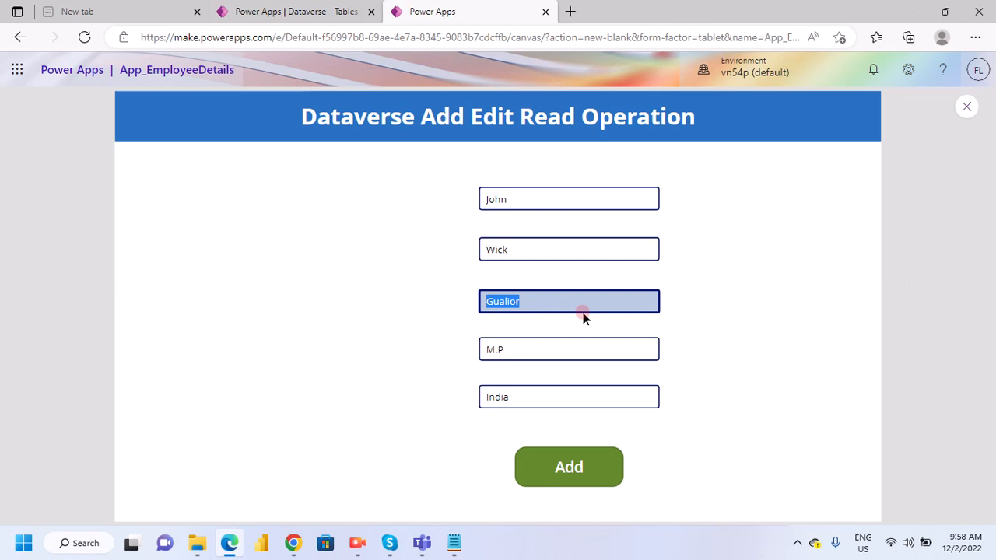
type("San di")
key("BackSpace")
key("BackSpace")
type("Diago")
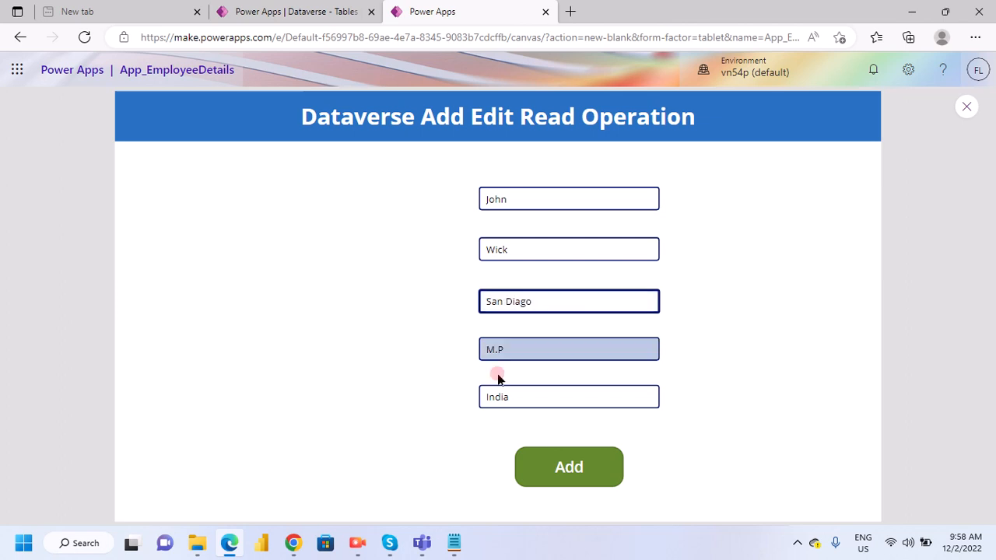
- Change the state in the fourth input to Florida
double_click(498, 350)
type("H")
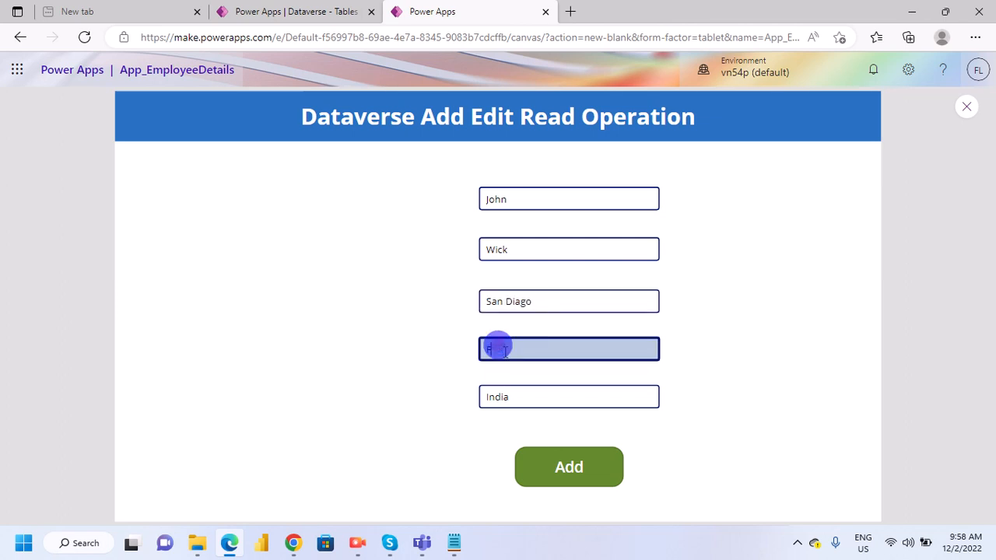
type("lo")
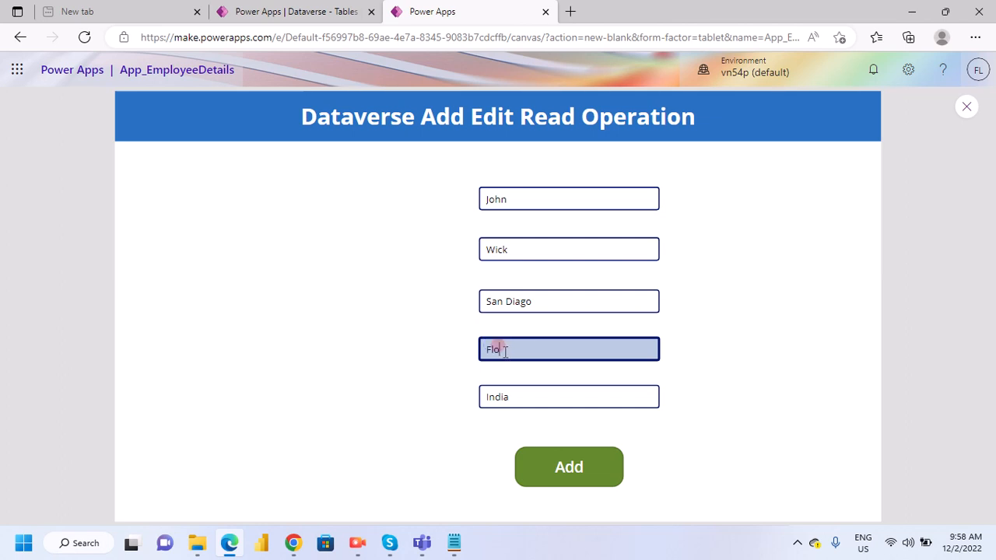
type("r")
key("BackSpace")
type("ida")
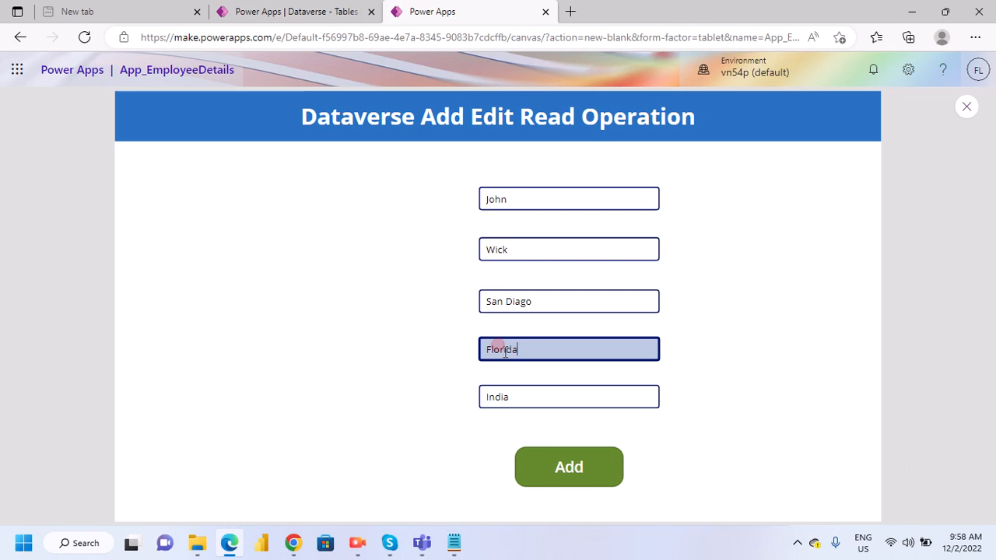
- Set the country in the fifth input to USA and submit the third employee record with Add
left_click(531, 402)
type("USA")
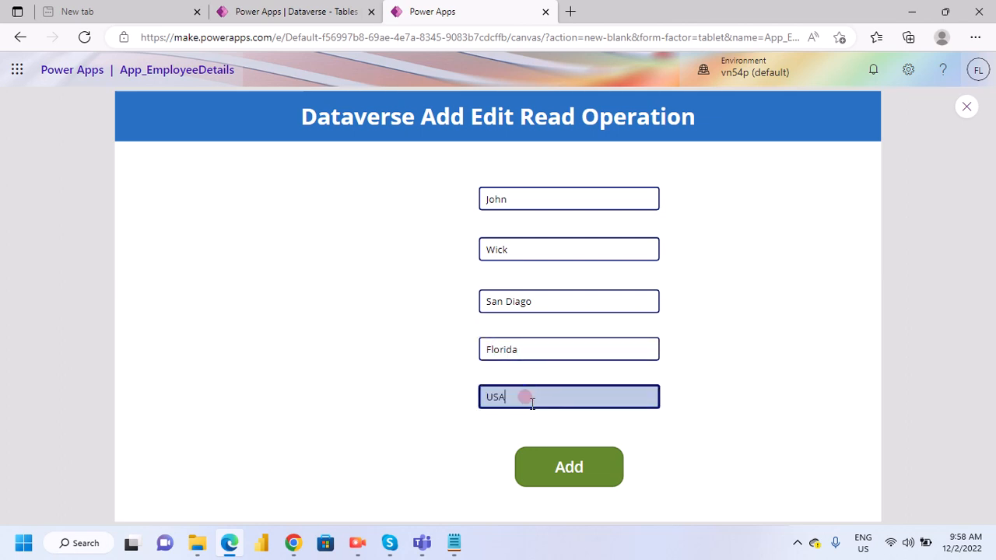
left_click(591, 458)
- Replace the first and last names in the first two inputs with a fourth employee's
left_click(526, 246)
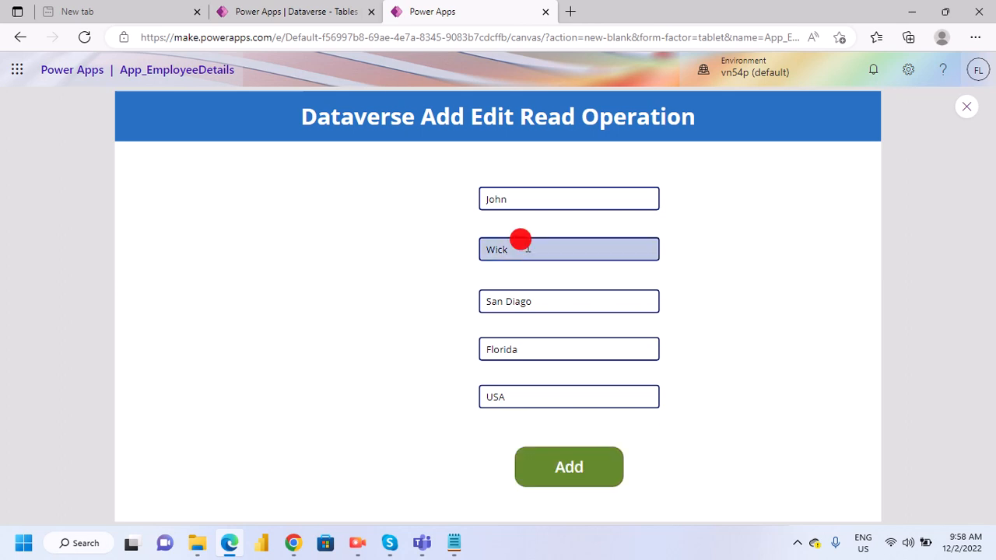
double_click(521, 197)
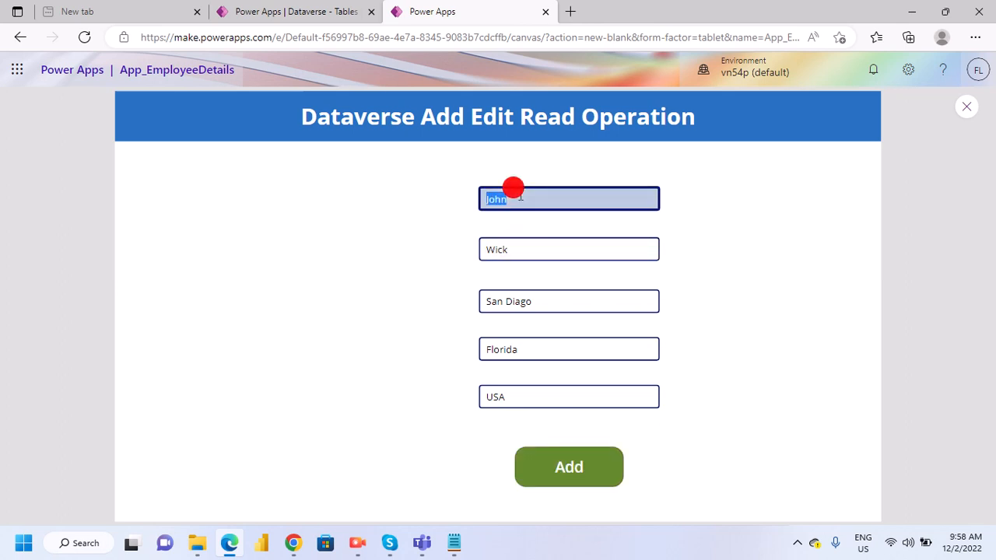
type("Anthony")
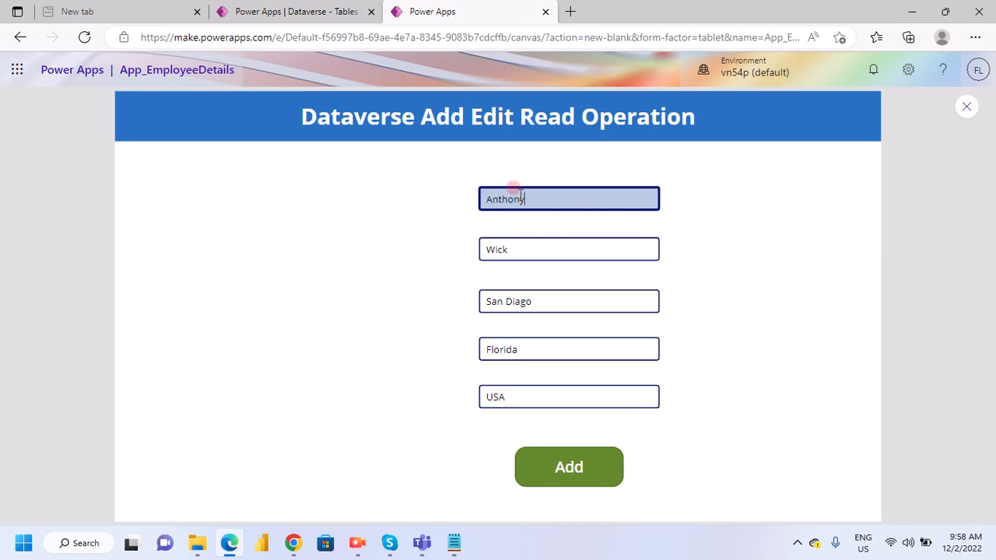
left_click(502, 250)
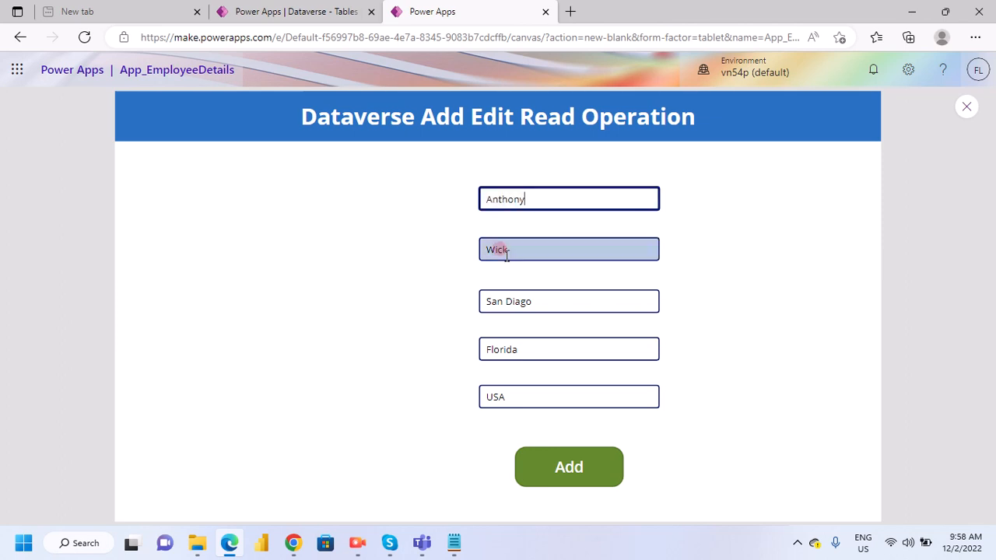
double_click(501, 251)
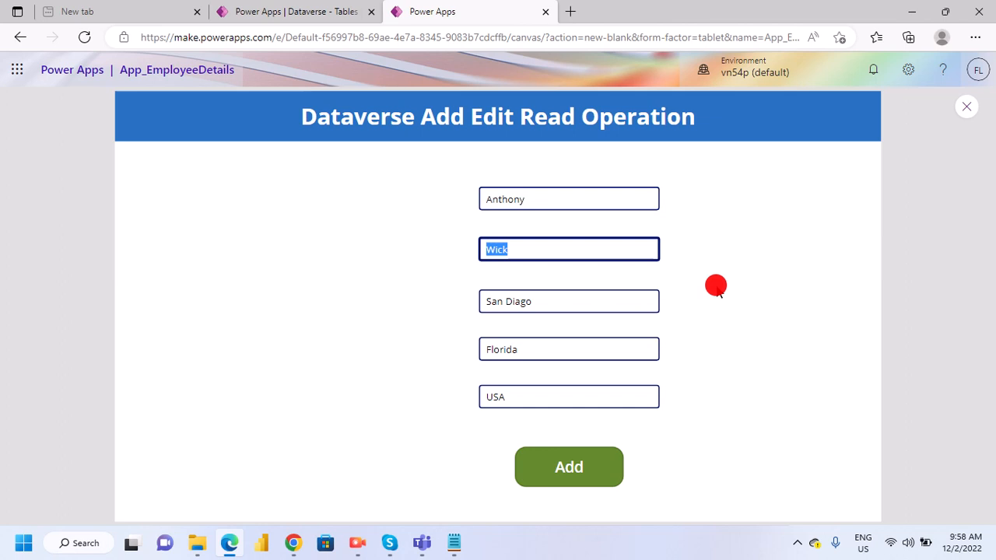
type("Tom")
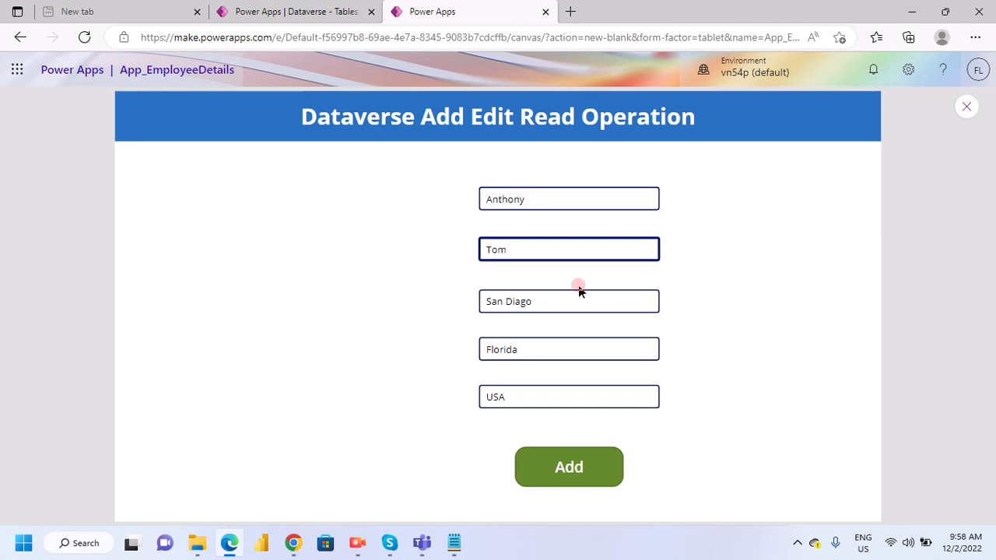
- Replace the city in the third input with Las Vegas
left_click(526, 302)
key("ctrl+a")
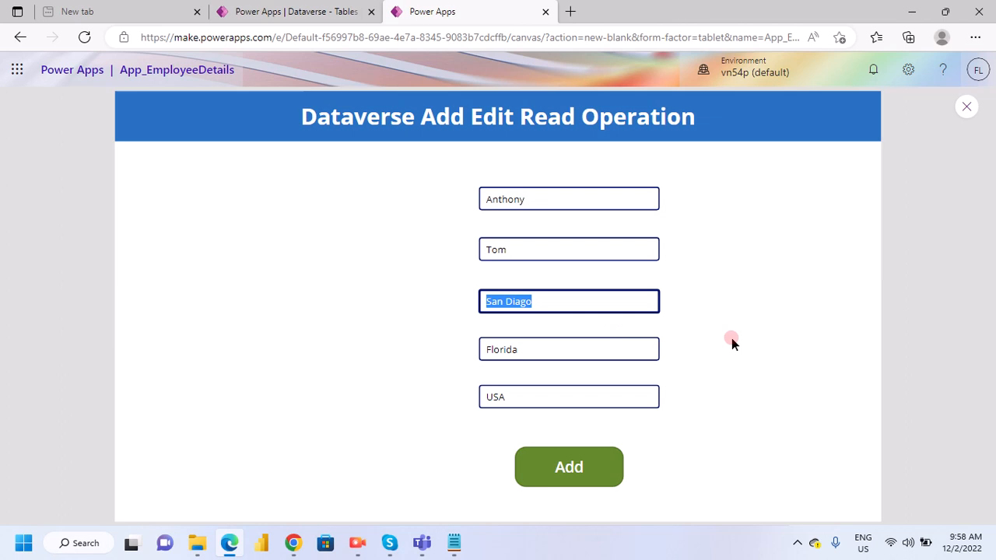
type("Ca")
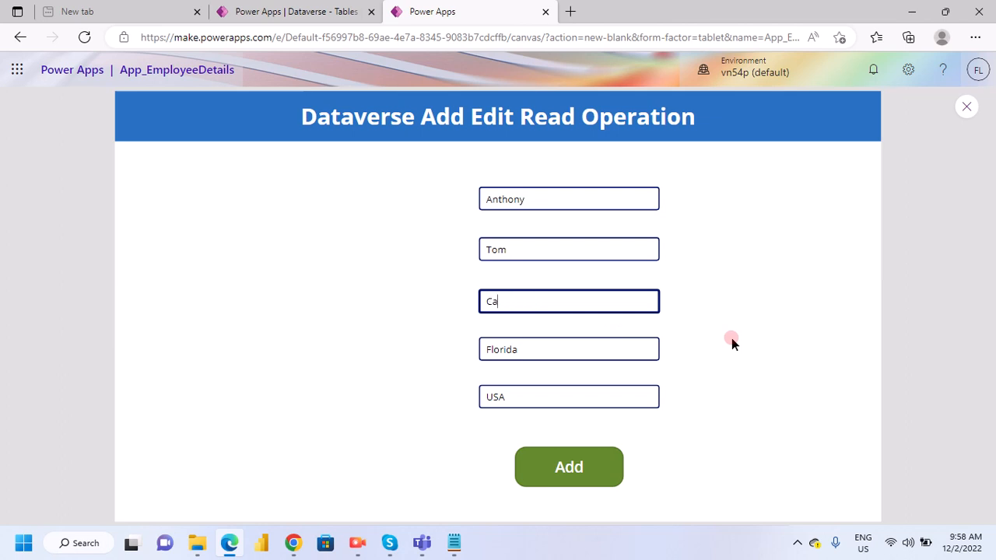
key("BackSpace")
key("BackSpace")
type("Las Vegas")
- Change the state in the fourth input to California and submit the fourth employee record with Add
left_click(564, 350)
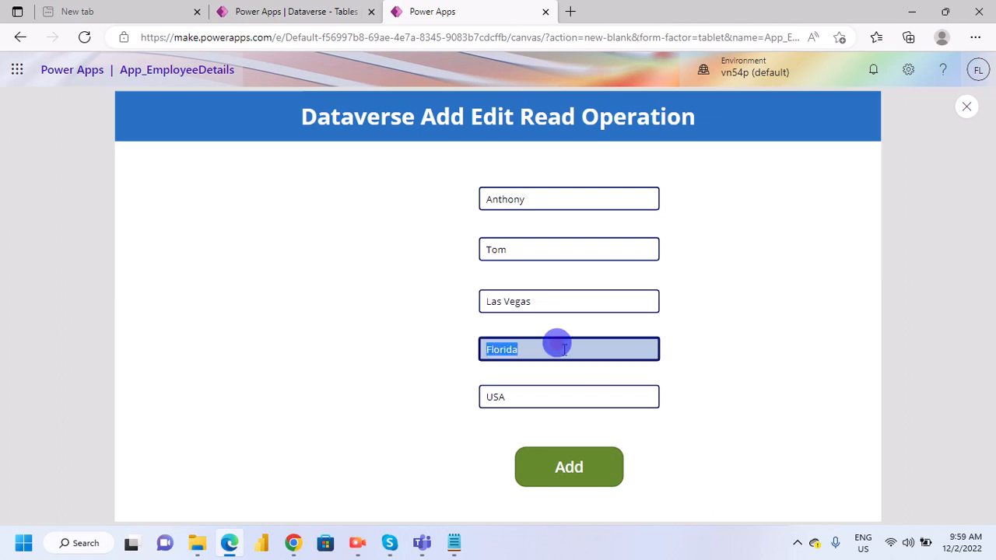
type("California")
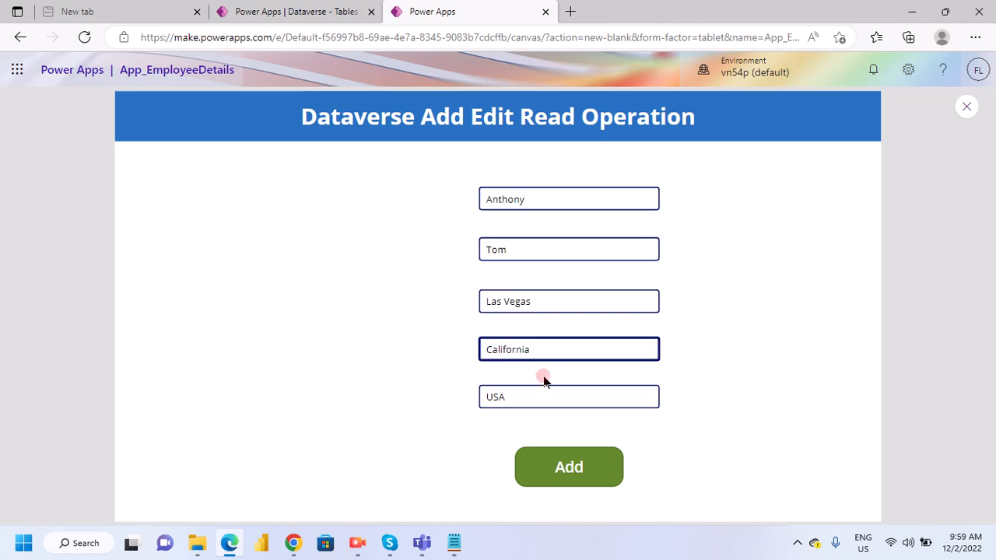
key("Tab")
left_click(591, 466)
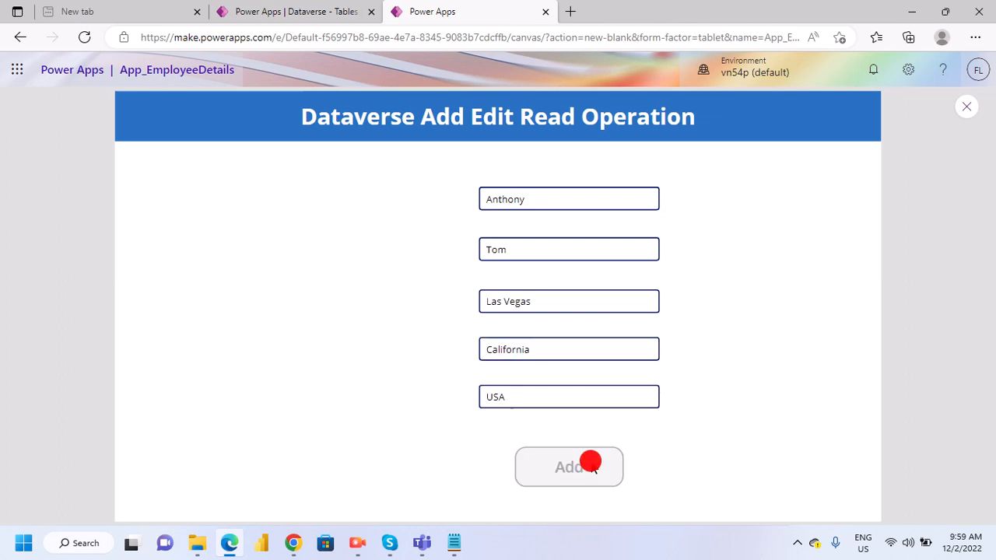
- Replace the first and last names in the first two inputs with a fifth employee's
left_click(533, 196)
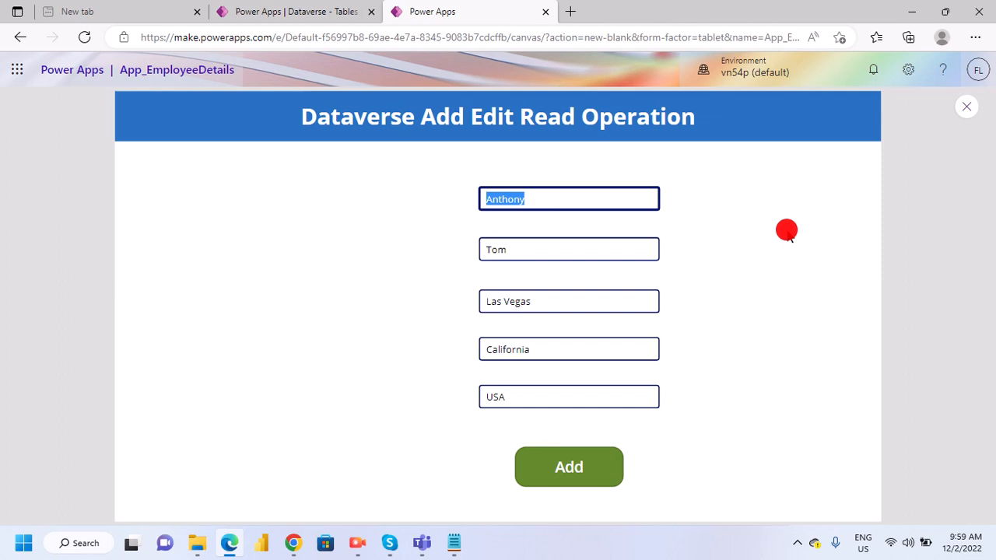
type("Tom")
left_click(537, 247)
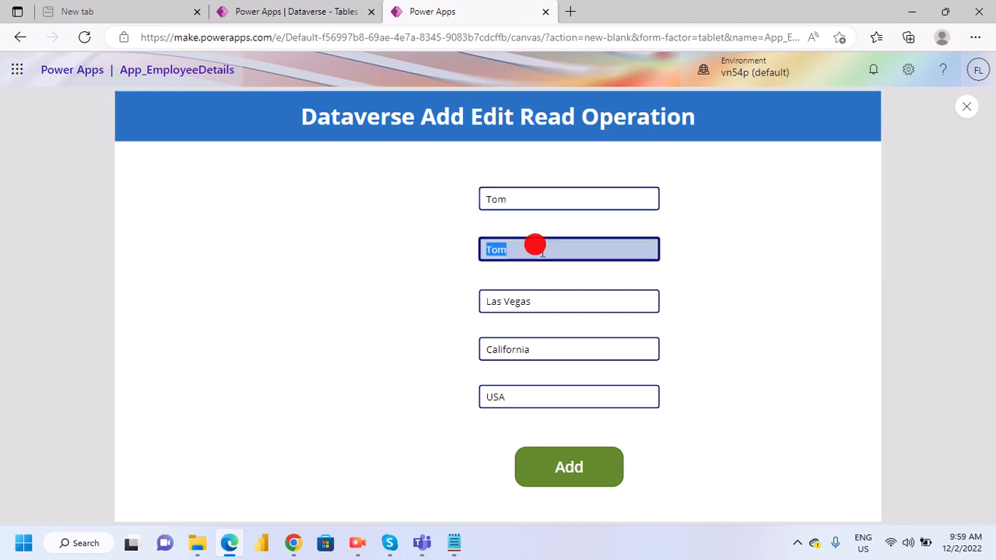
type("Hardy")
- Replace the city in the third input with Toronto
left_click(516, 298)
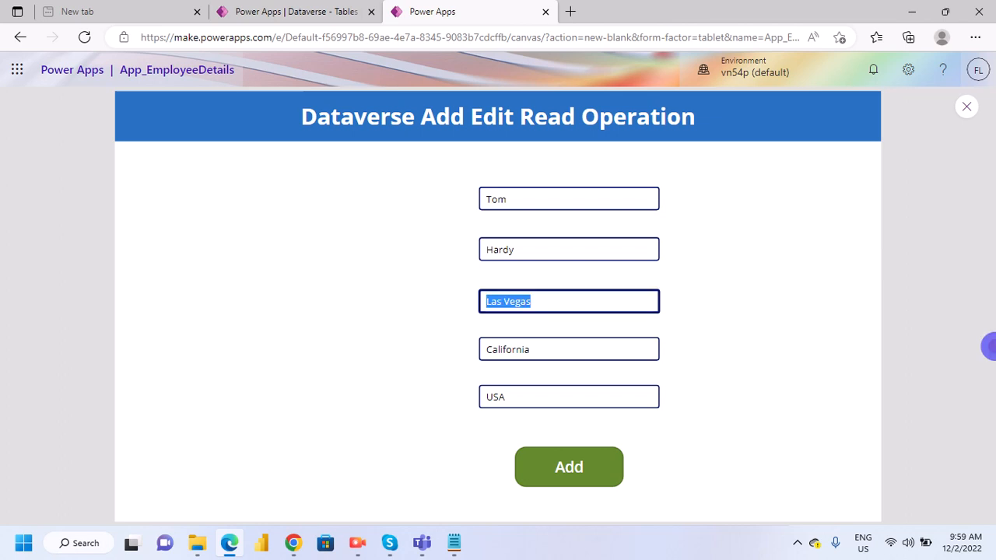
type("Toron")
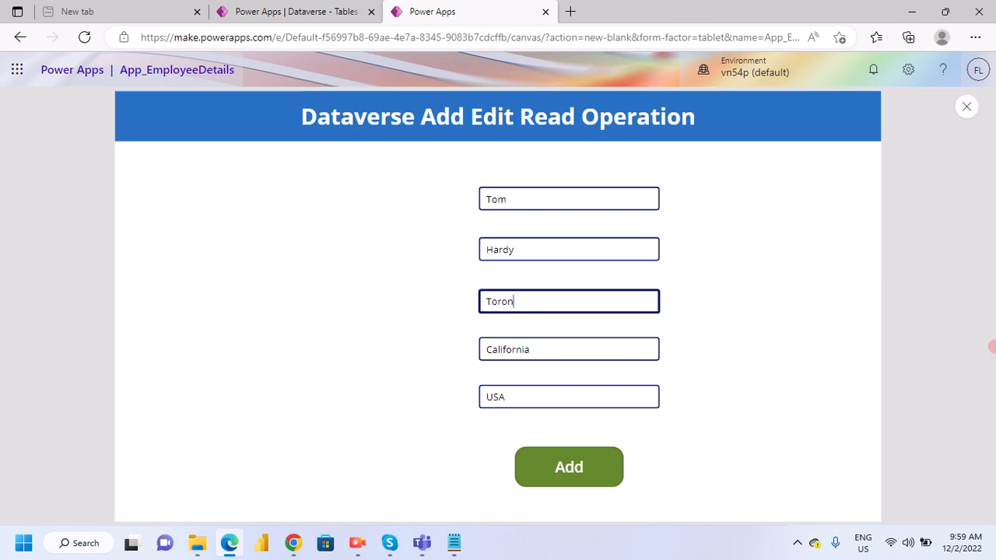
type("to")
- Set the state in the fourth input to Ontario and the country in the fifth input to Canada
key("Tab")
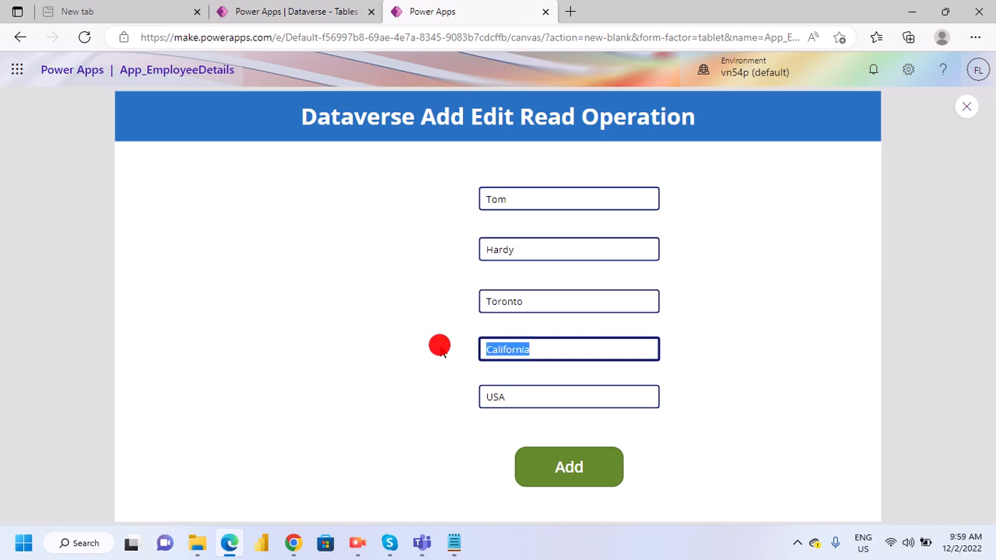
type("Ontari")
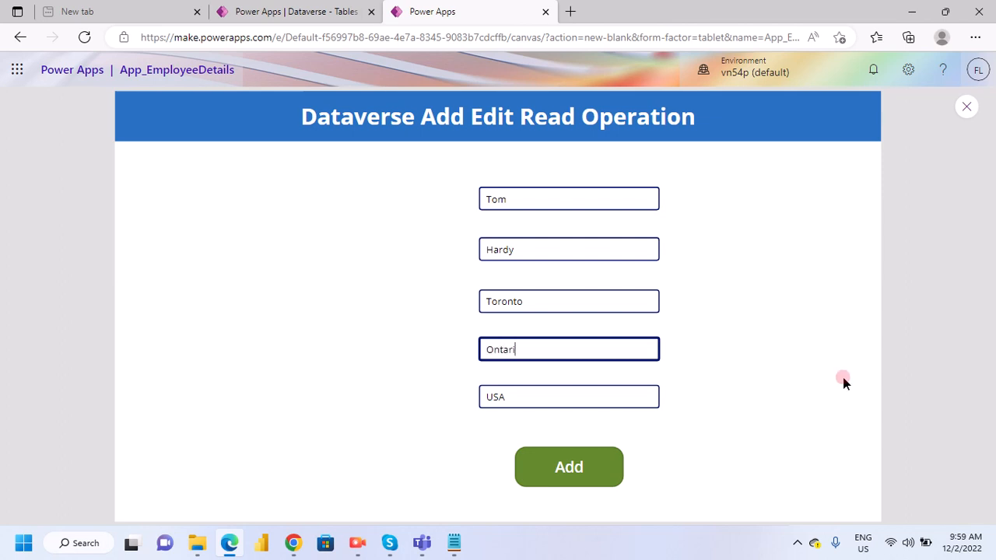
type("o")
key("Tab")
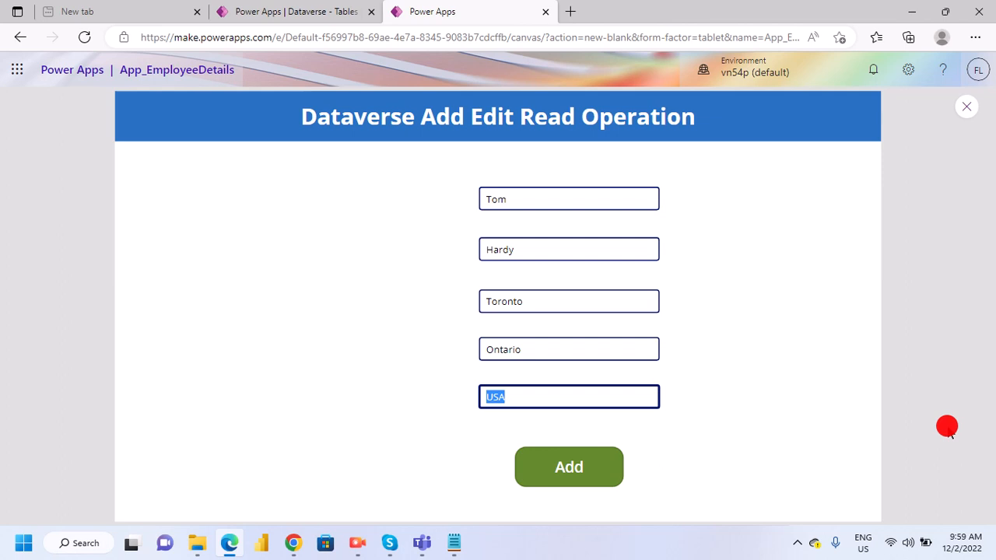
type("Canada")
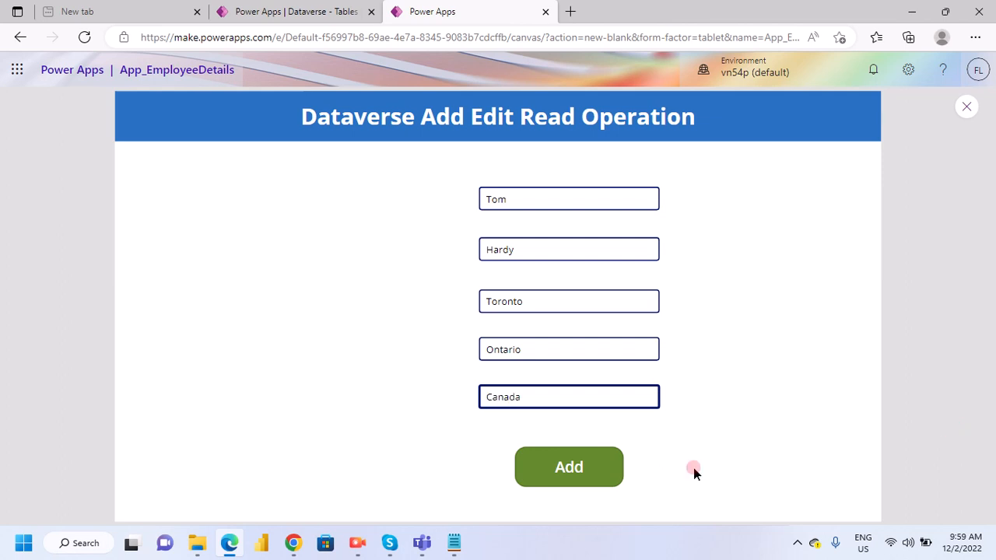
- Leave the app preview and show the tree view of Screen_CreateReadEditDataverse's controls
left_click(719, 414)
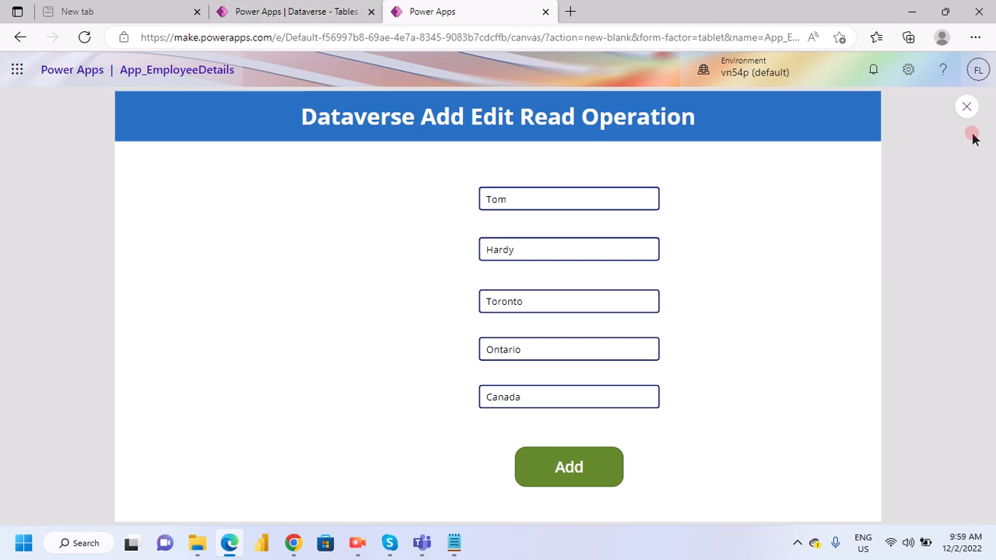
left_click(700, 248)
key("Escape")
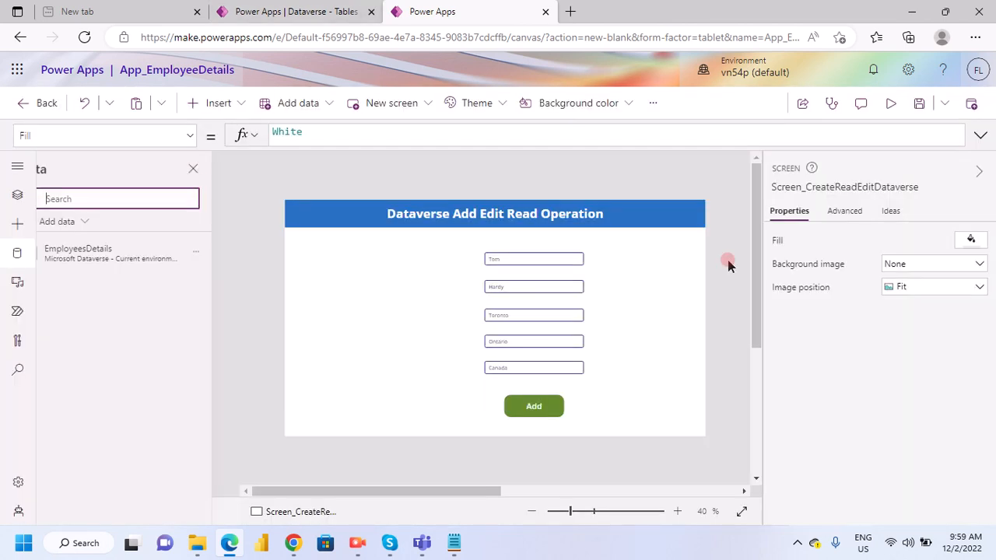
left_click(628, 363)
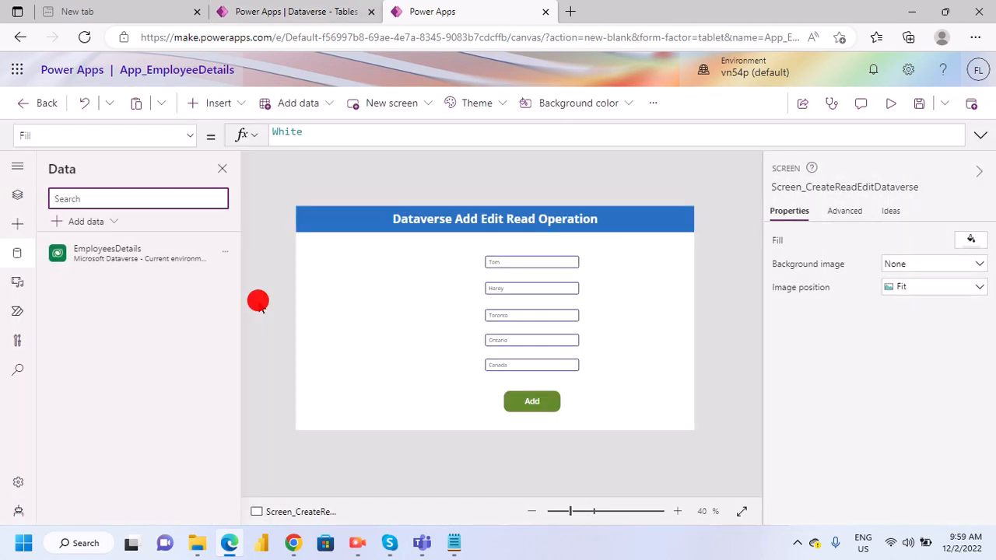
left_click(17, 199)
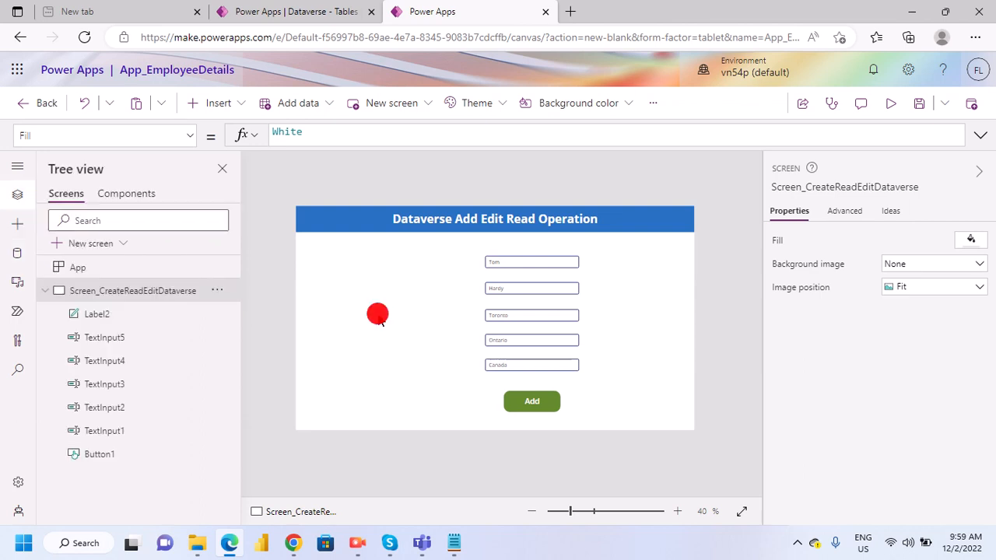
- Insert a vertical gallery, place it directly below the header at X 0, Y 87, and extend its height to 681
left_click(237, 103)
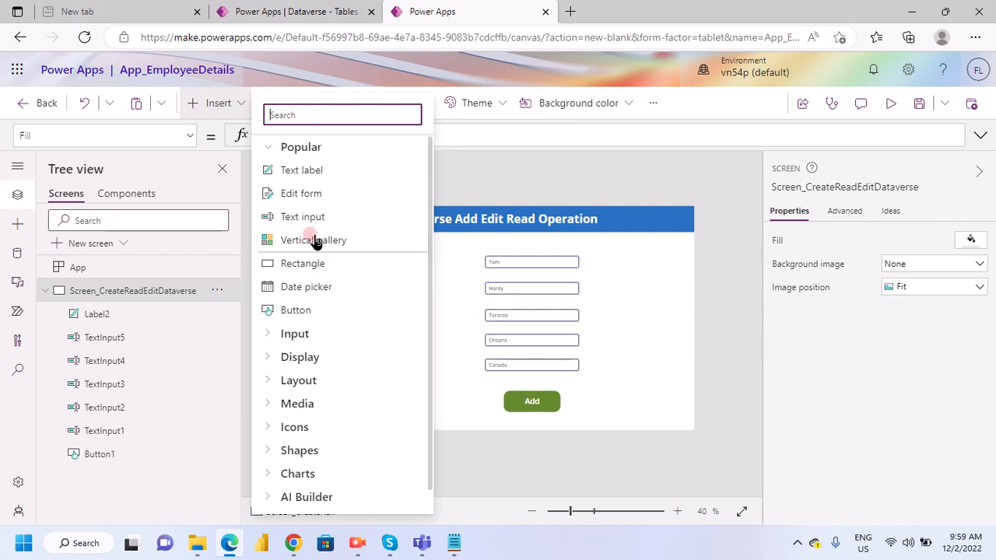
left_click(397, 288)
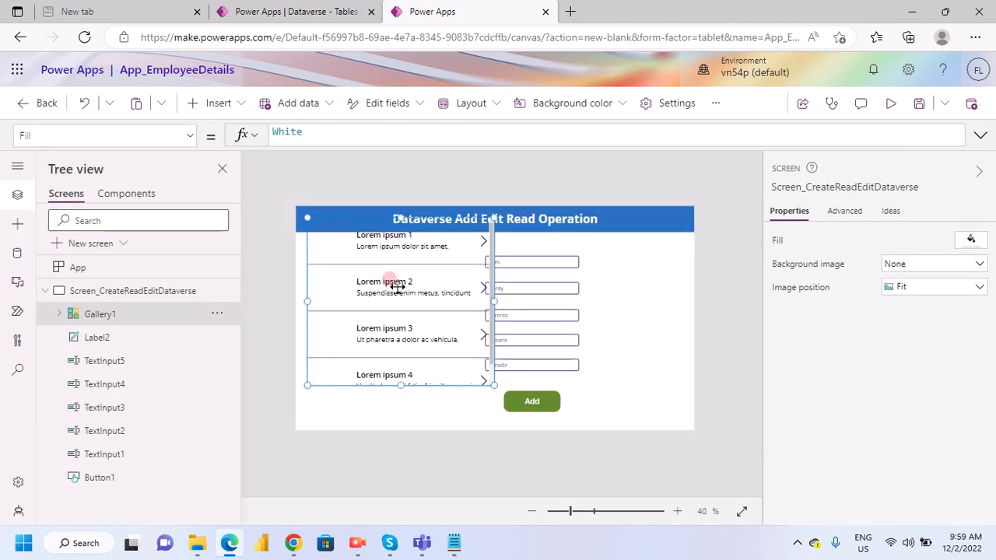
mouse_move(333, 311)
left_mouse_down()
mouse_move(320, 322)
mouse_move(321, 297)
left_mouse_up()
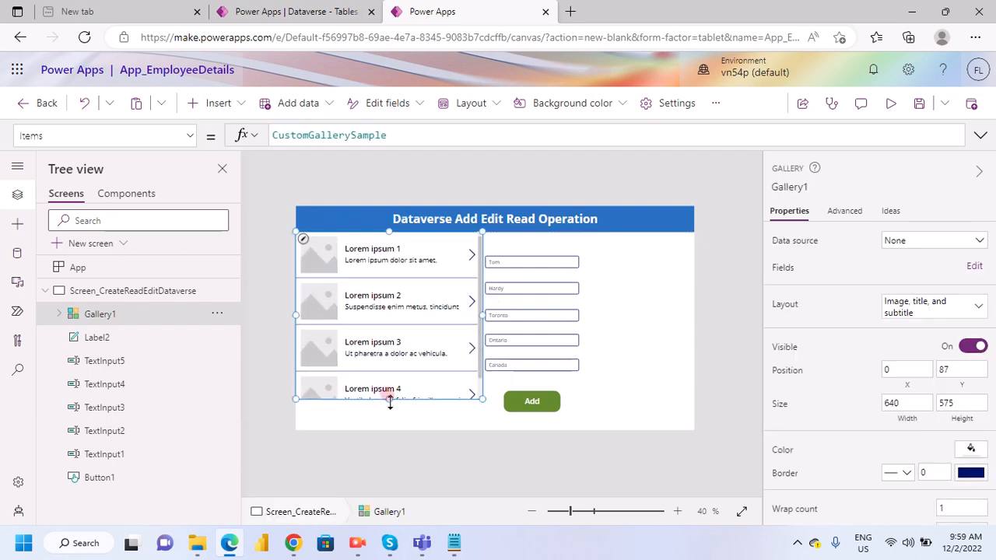
mouse_move(390, 401)
left_mouse_down()
mouse_move(388, 453)
mouse_move(382, 444)
left_mouse_up()
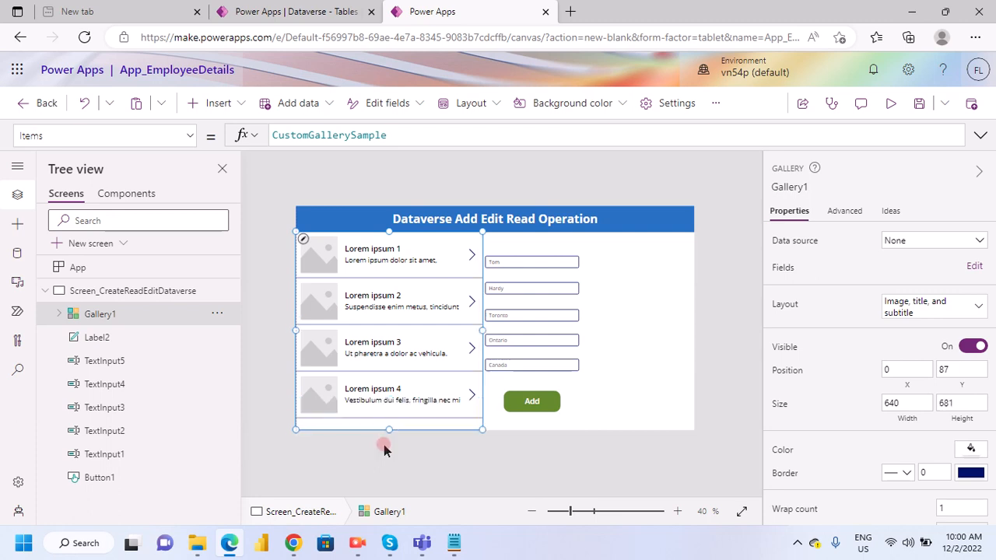
- Set the gallery's Items property to the EmployeesDetails table
left_click(379, 263)
left_click(367, 244)
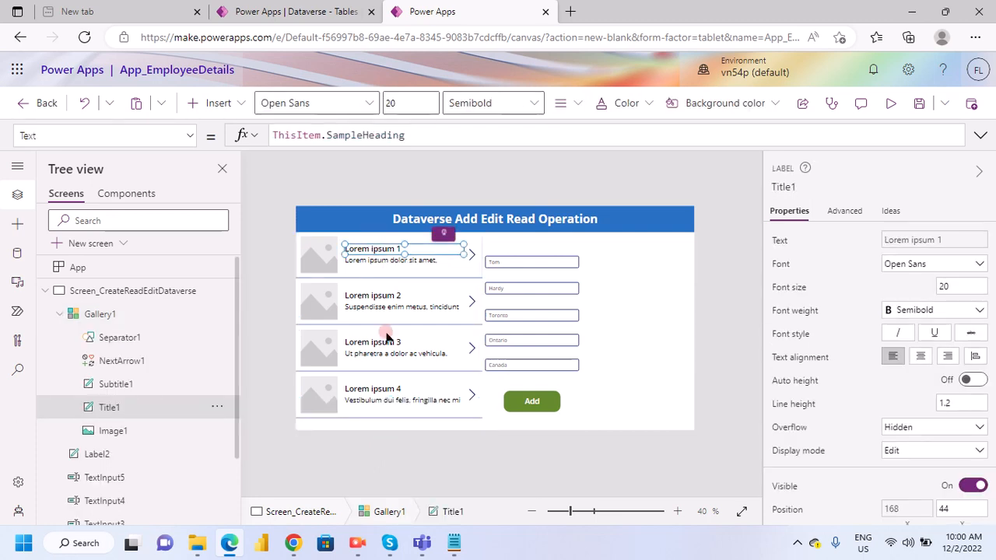
left_click(311, 262)
left_click(336, 134)
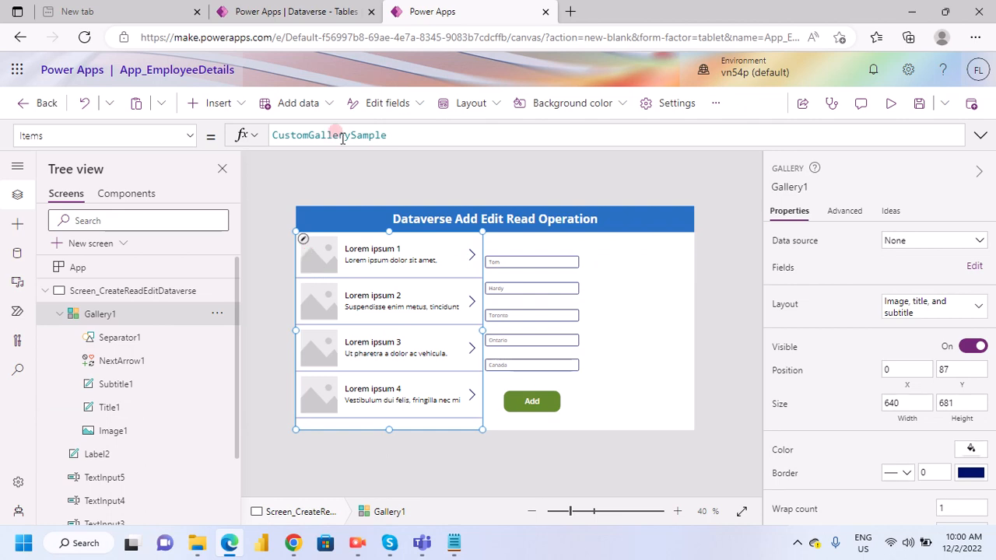
double_click(336, 135)
type("e")
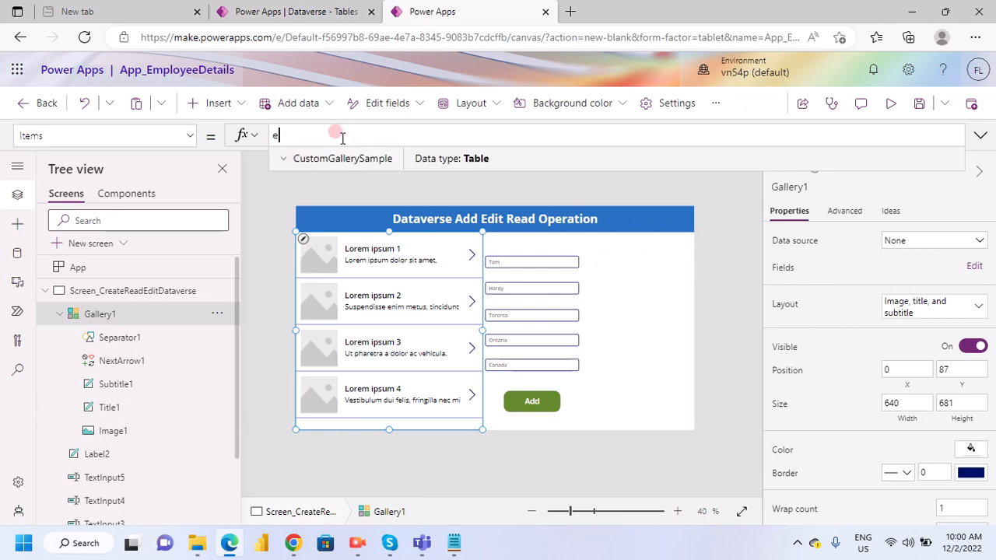
type("mp")
left_click(367, 161)
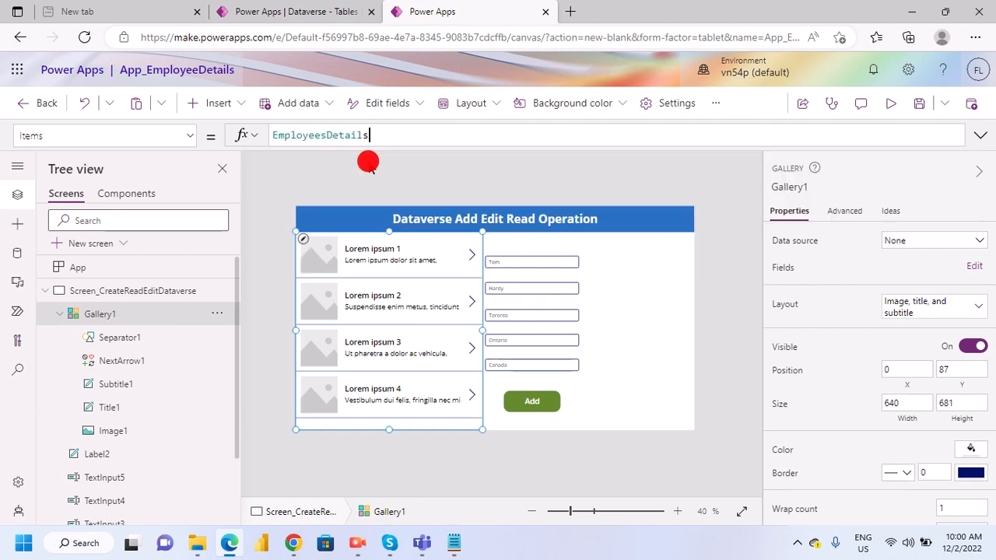
left_click(395, 348)
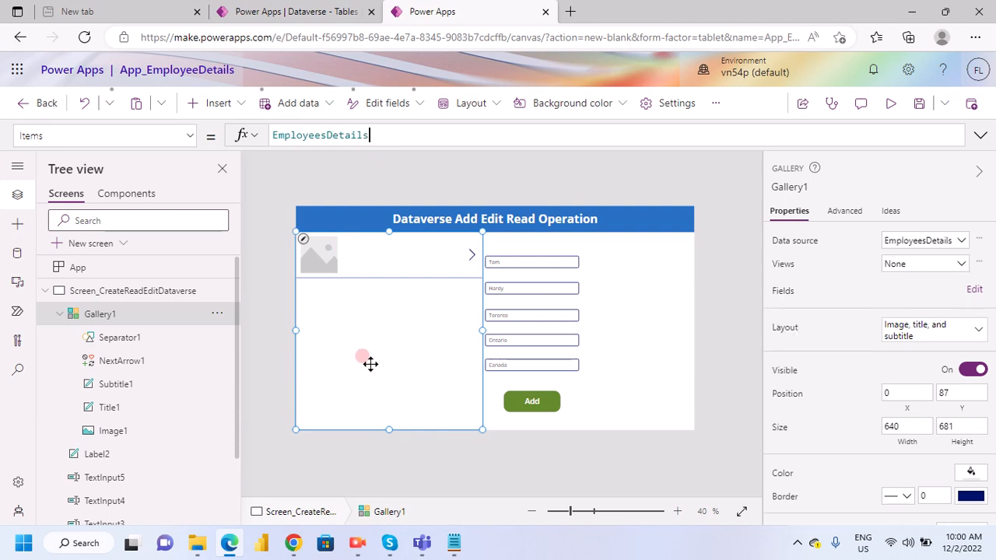
- Set the gallery title label's Text formula to ThisItem.FirstName
left_click(345, 250)
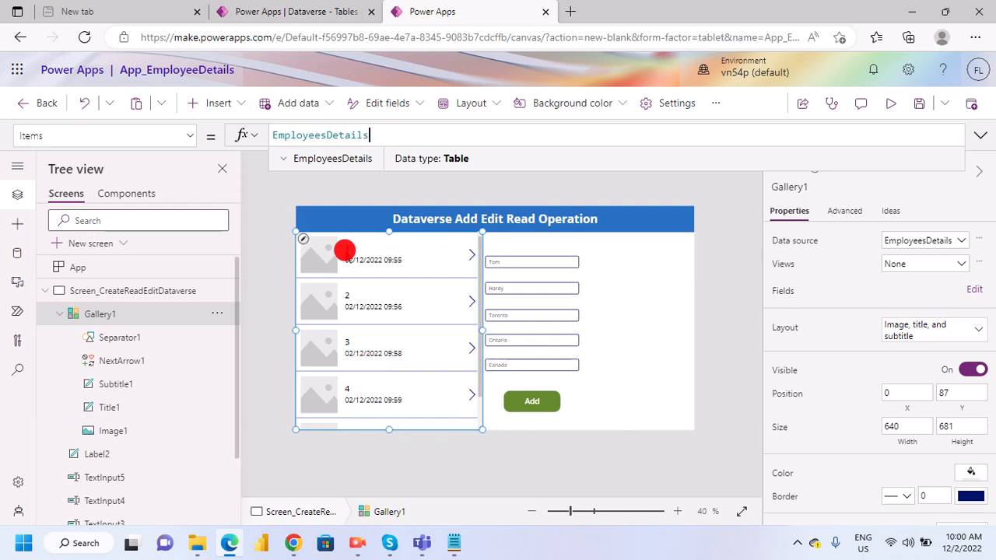
left_click(326, 135)
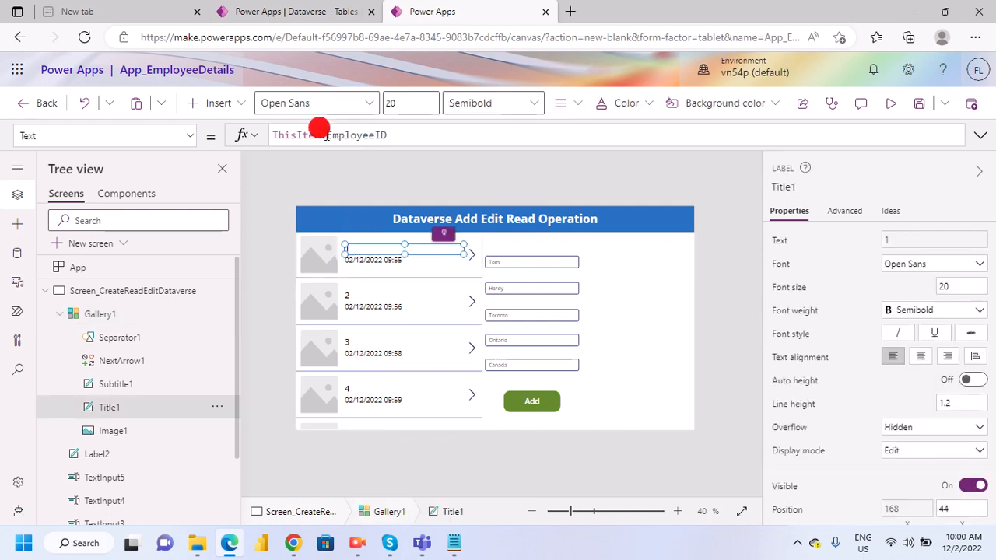
left_click_drag(326, 136, 443, 139)
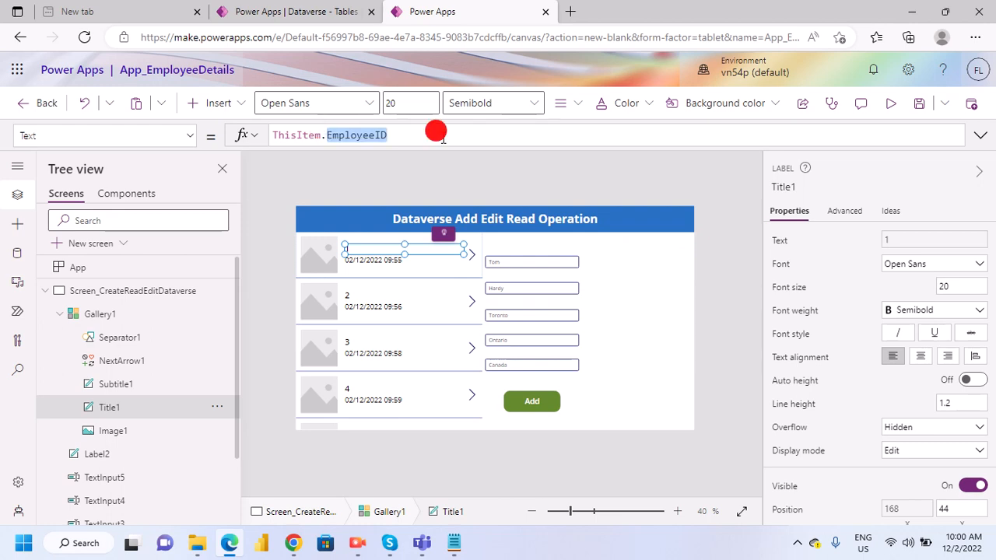
type("First")
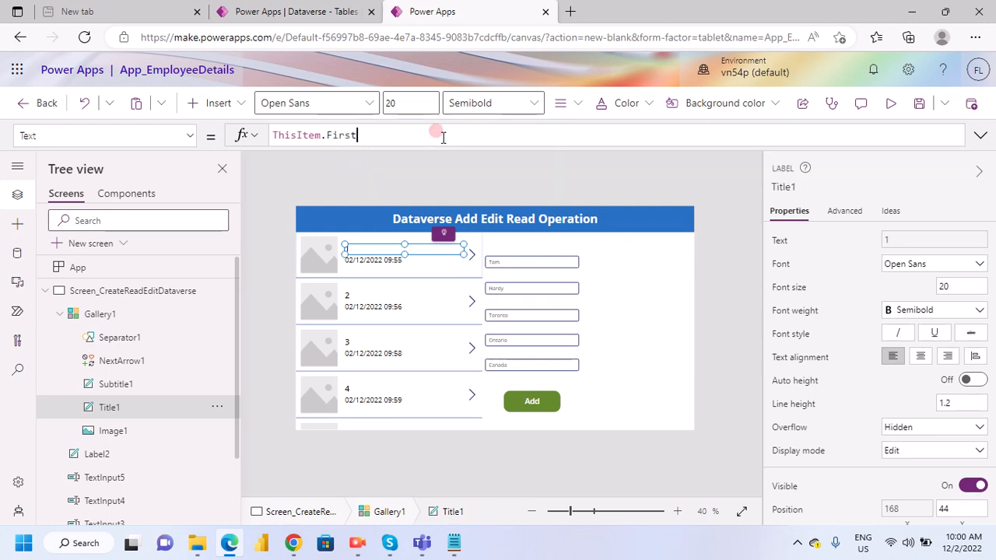
left_click(362, 161)
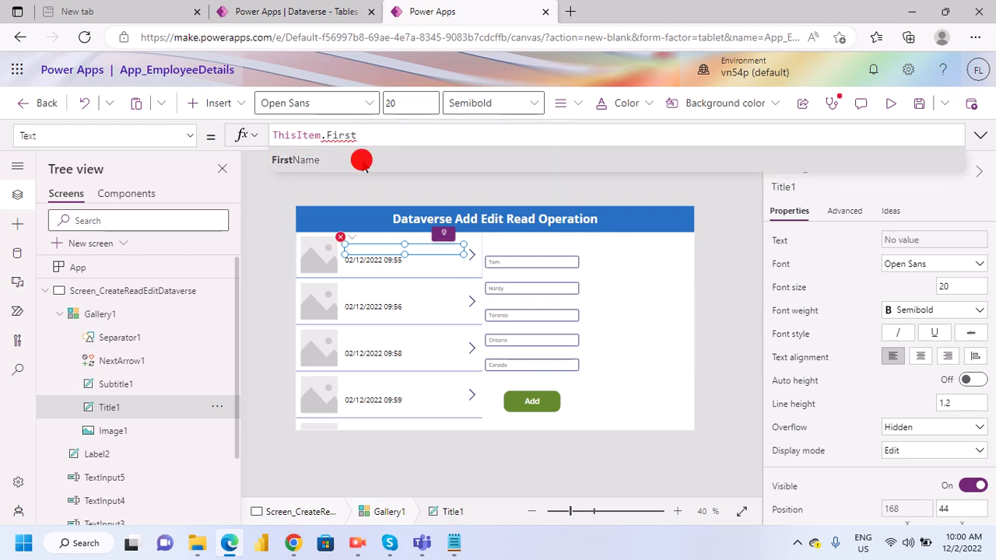
- Set the gallery subtitle label's Text formula to ThisItem.Country
left_click(374, 265)
left_click(374, 263)
left_click(365, 133)
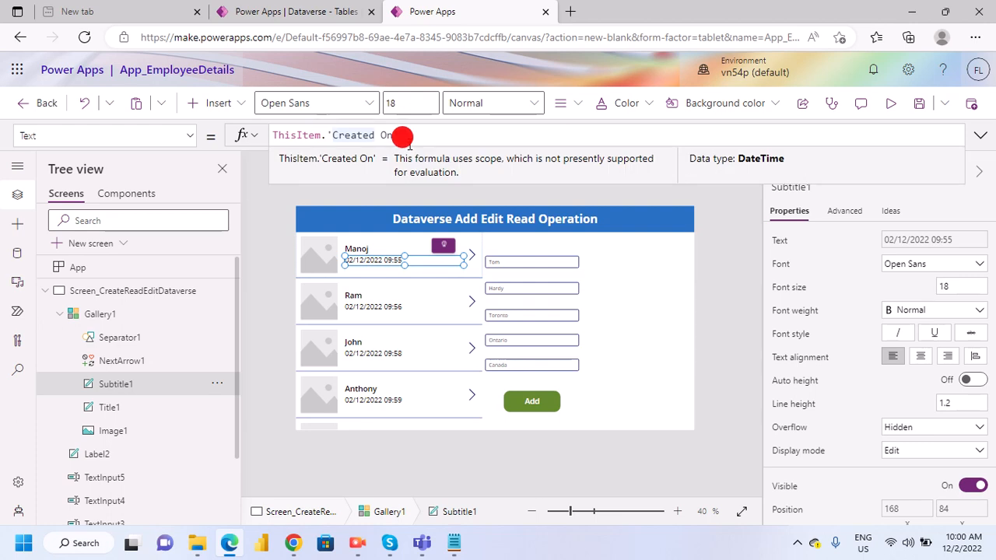
left_click_drag(327, 135, 424, 138)
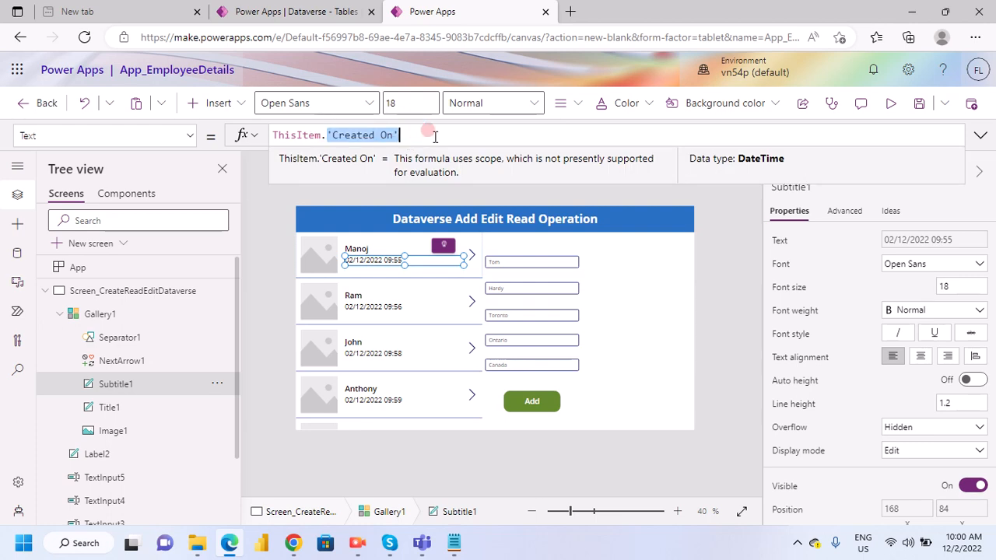
type("Country")
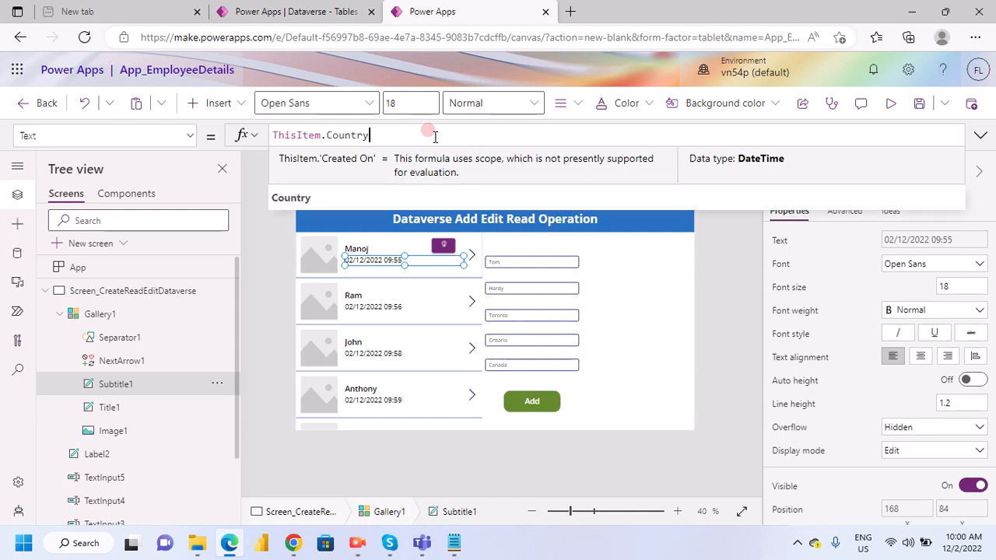
left_click(324, 200)
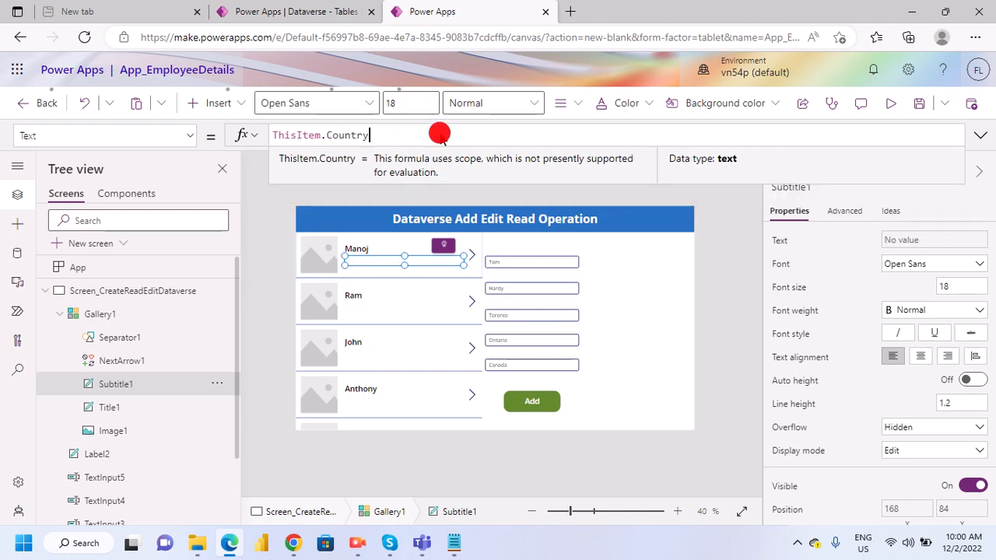
- Insert a text label for the employee ID in the gallery's item template and move it above the title to X 168, Y 10
left_click(369, 266)
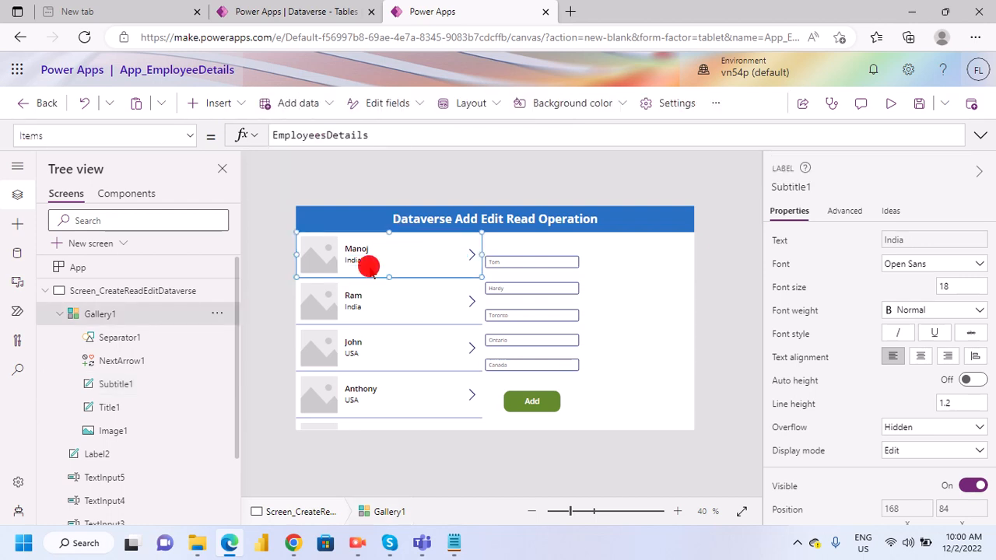
left_click(233, 103)
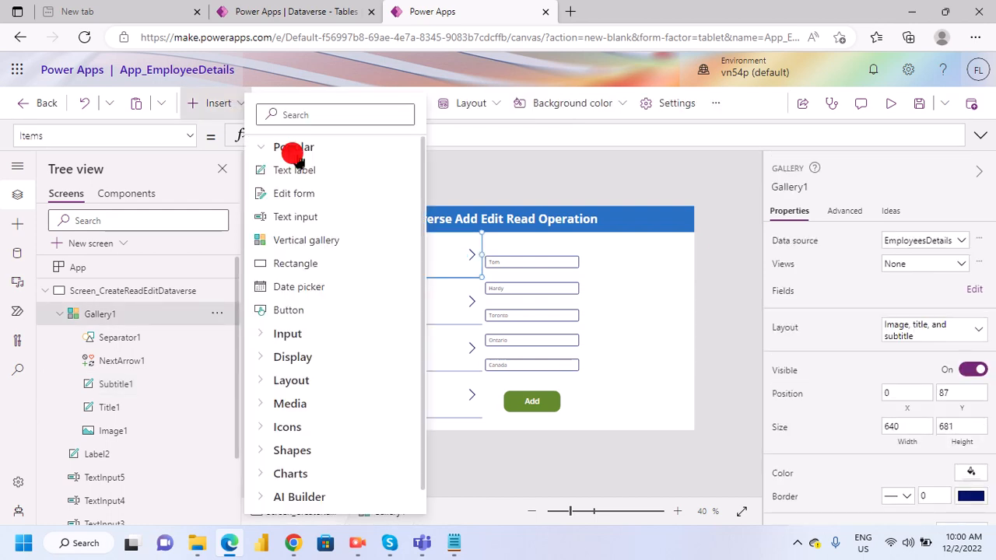
left_click(368, 270)
left_click(363, 248)
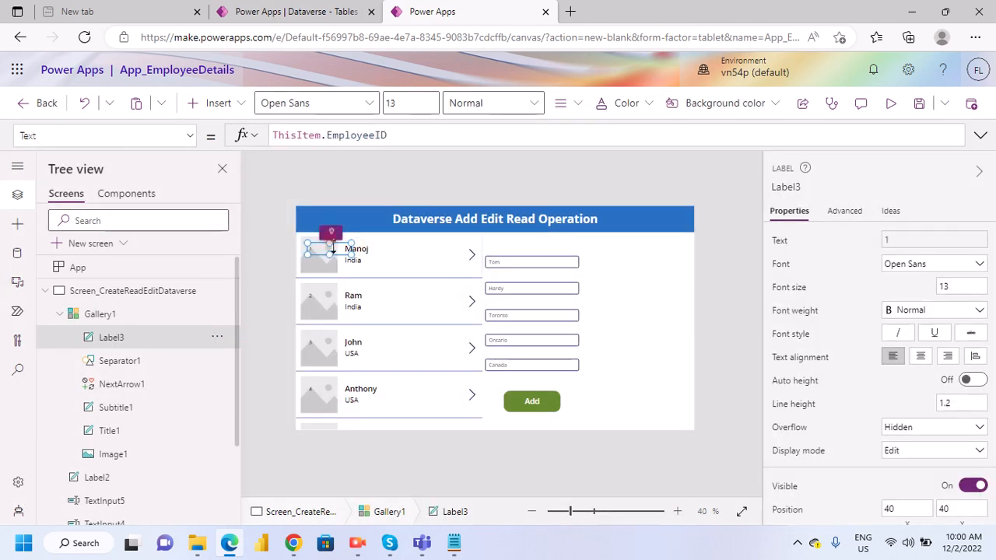
left_click_drag(331, 247, 370, 240)
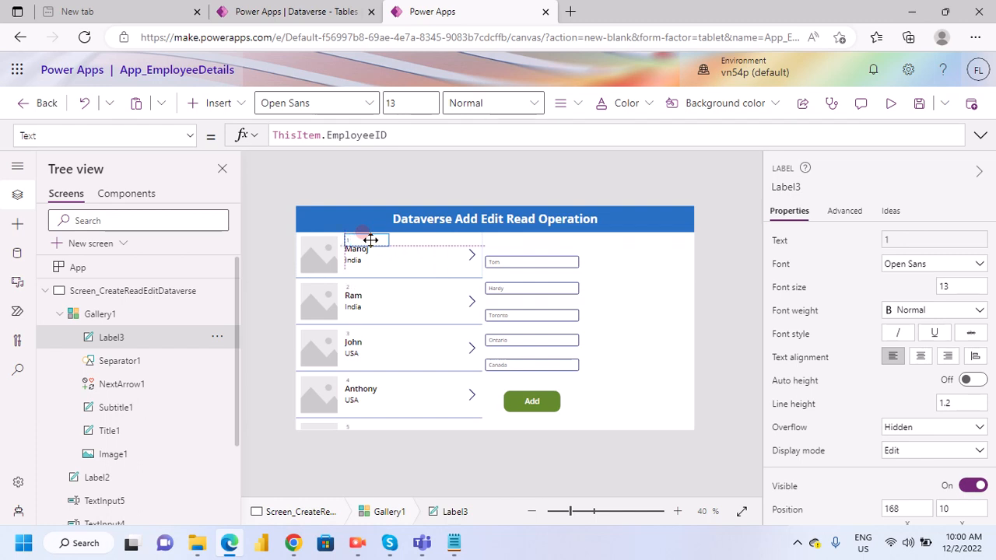
- Look through the employee records listed in the gallery
left_click(412, 293)
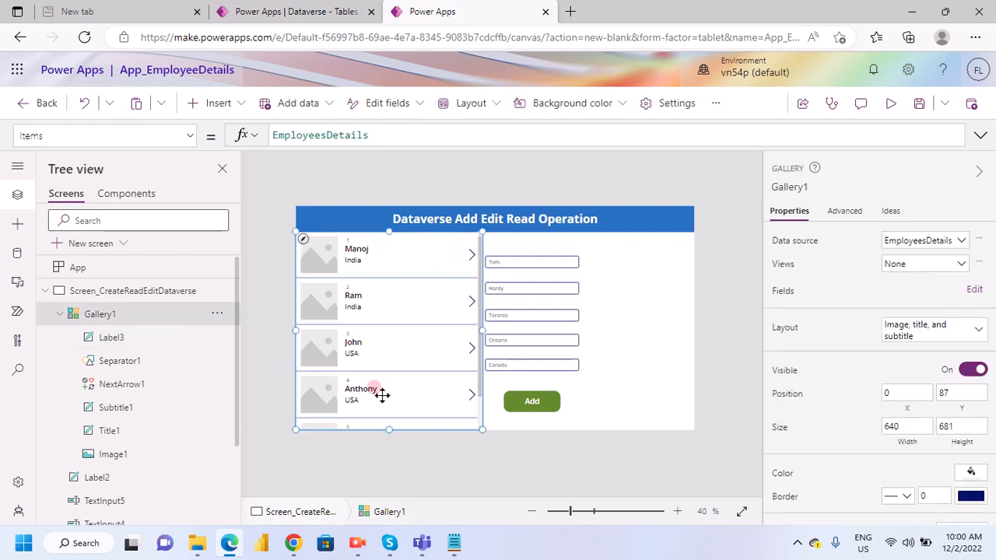
scroll(381, 395, "down", 1)
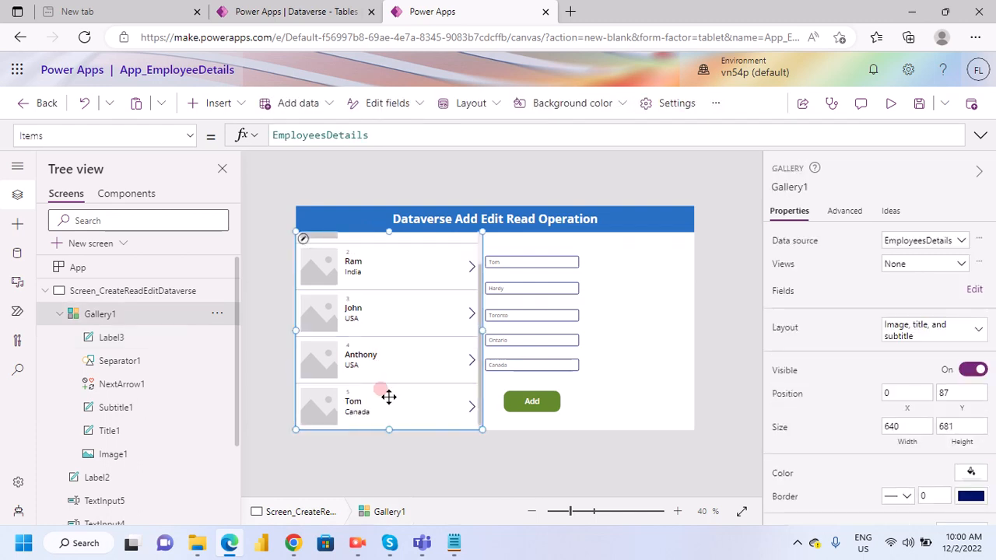
scroll(388, 397, "up", 1)
left_click(471, 253)
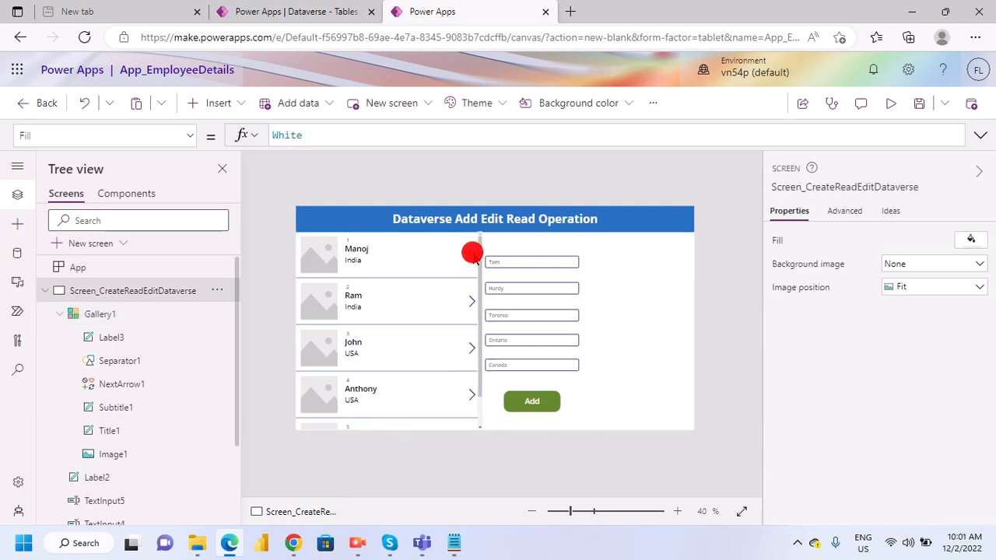
left_click(403, 295)
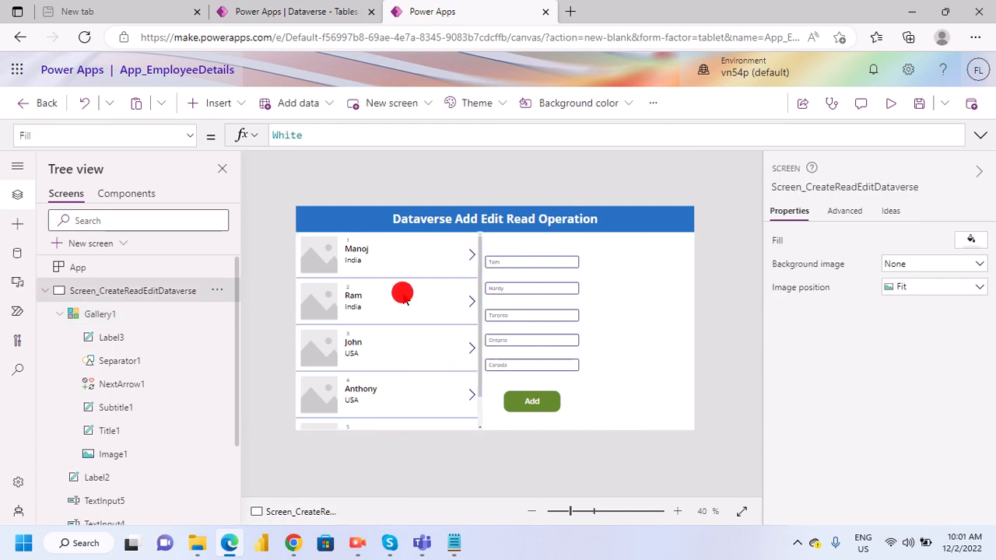
left_click(386, 327)
left_click(669, 322)
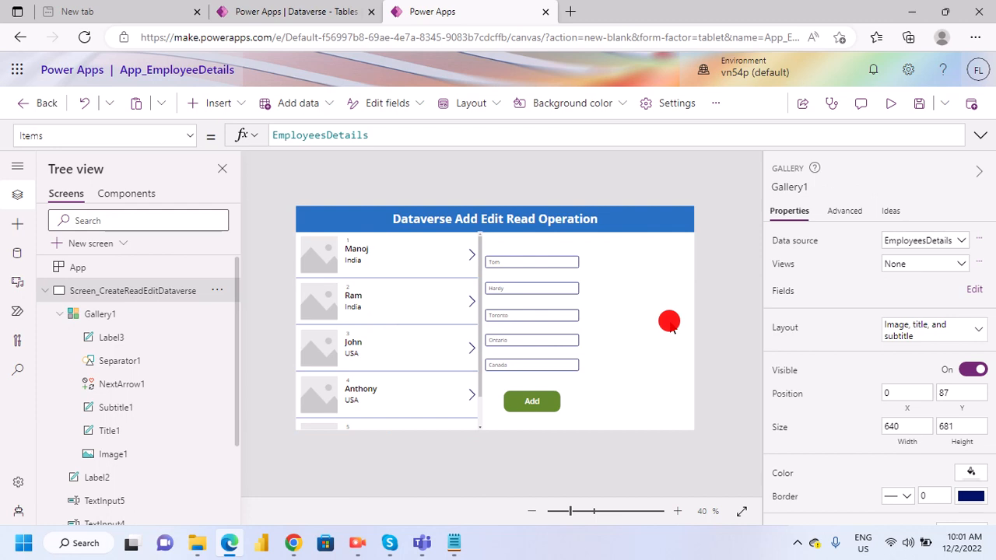
- Move the five text inputs up beside the gallery, stacked in one column with small gaps starting just below the header
left_click(541, 266)
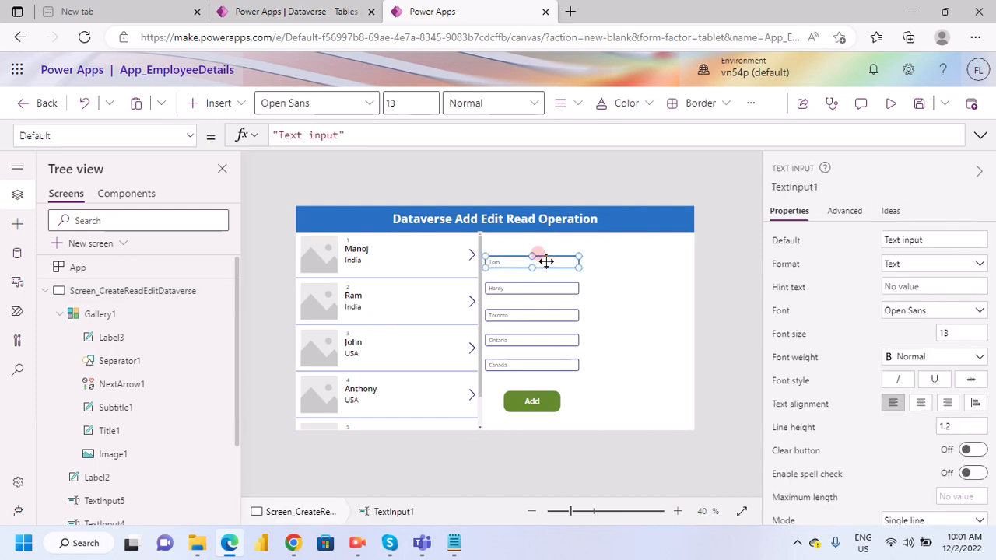
left_click_drag(546, 262, 547, 247)
left_click(547, 287)
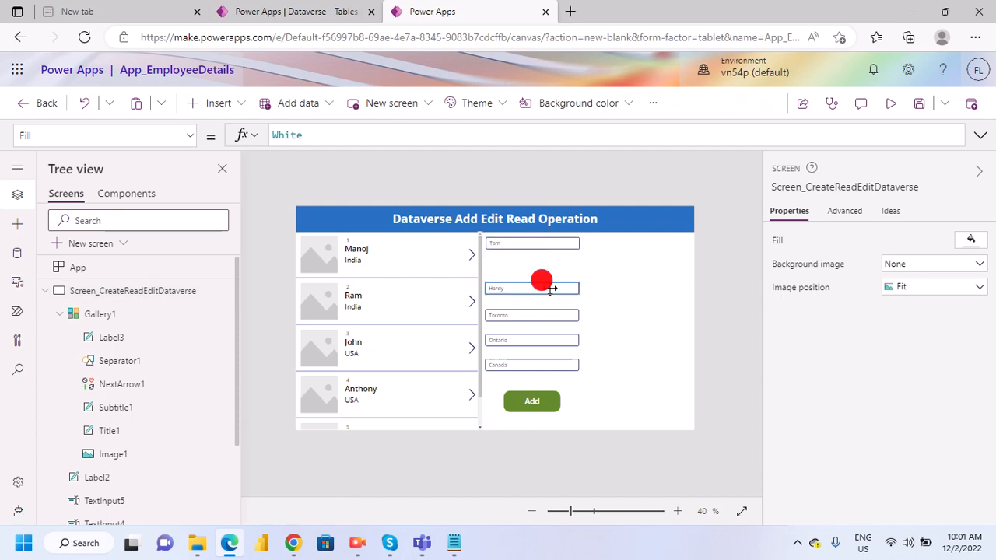
left_click_drag(551, 289, 550, 270)
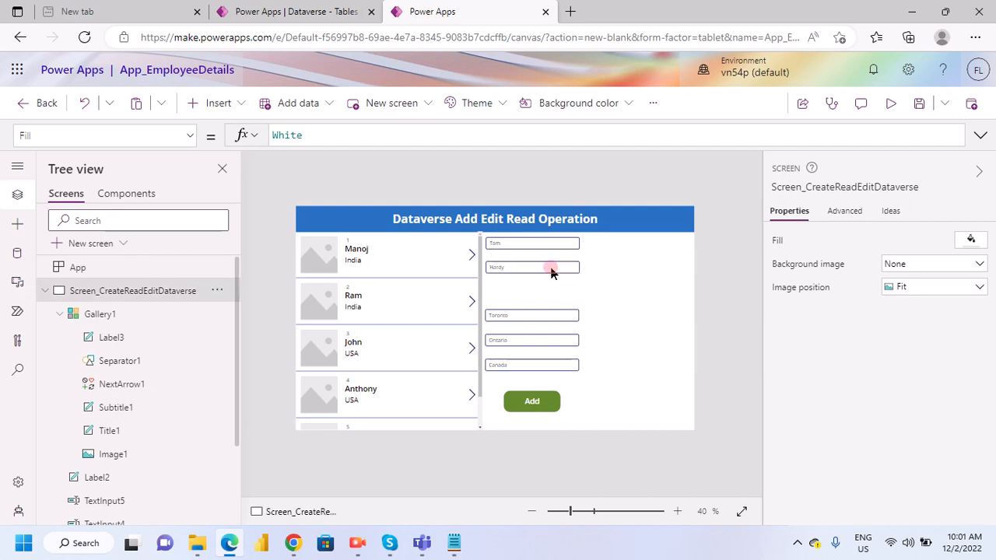
left_click(542, 314)
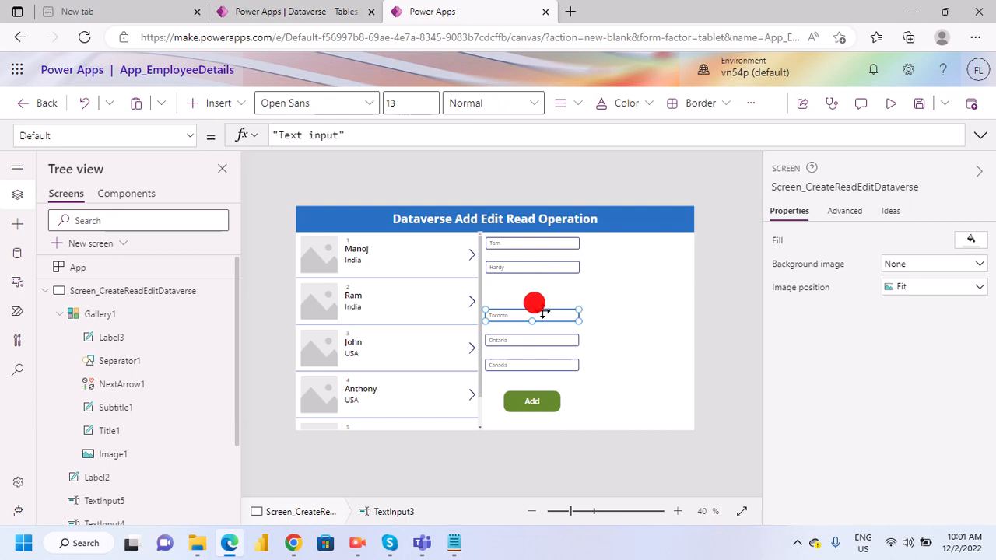
mouse_move(543, 315)
left_mouse_down()
mouse_move(543, 287)
mouse_move(549, 295)
left_mouse_up()
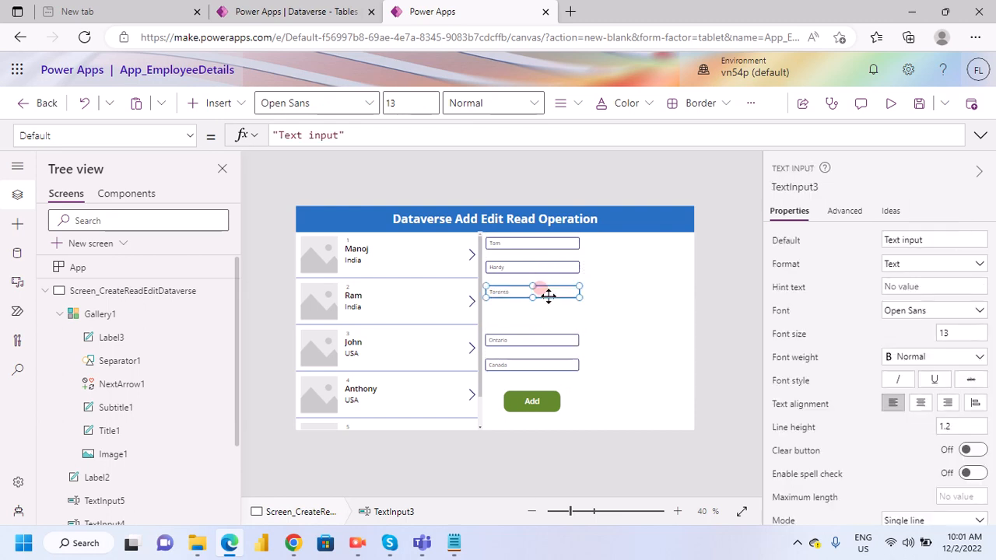
left_click(545, 341)
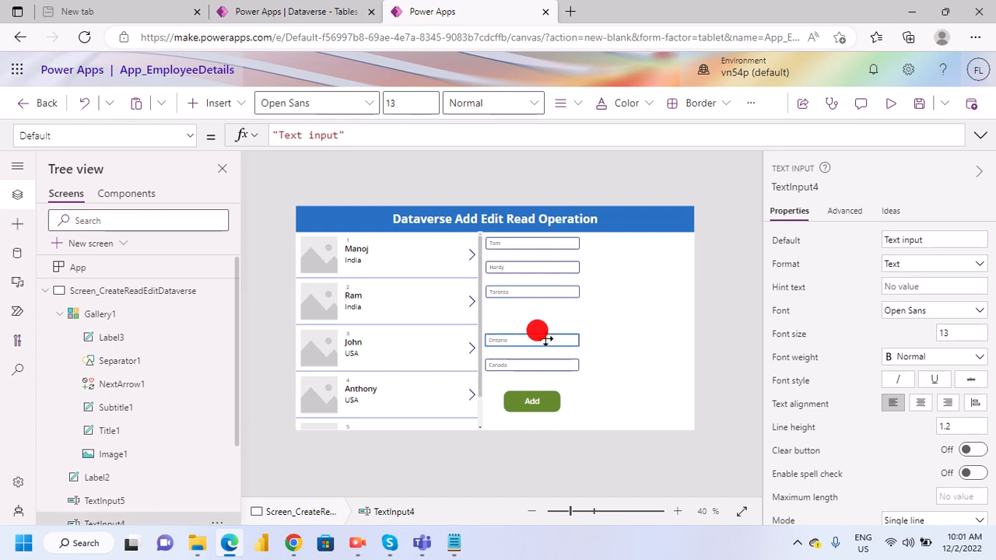
left_click_drag(548, 340, 547, 315)
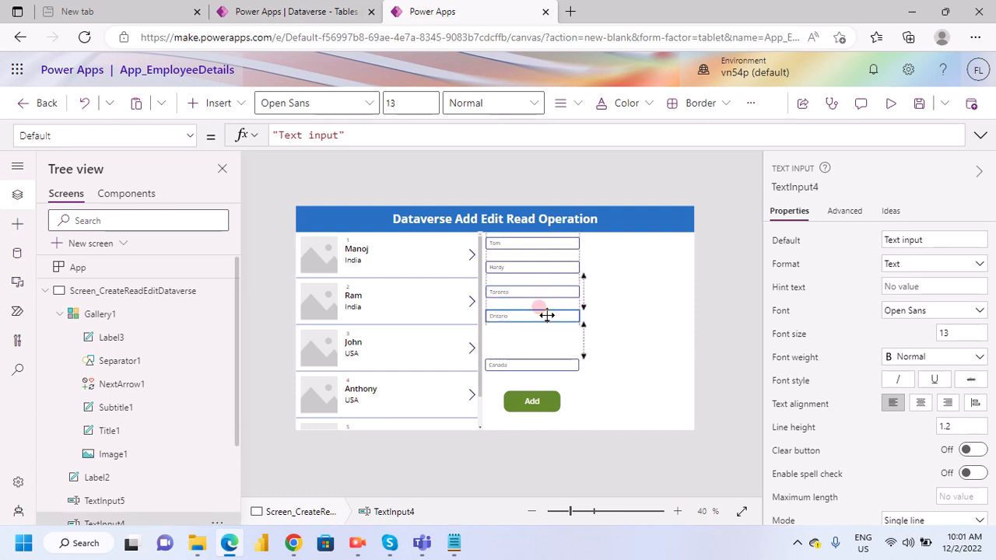
left_click(549, 362)
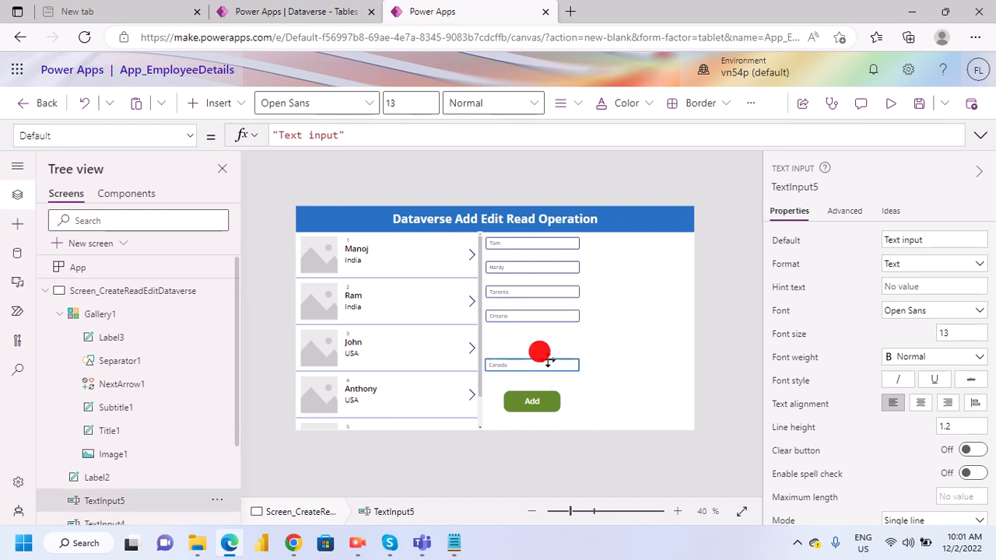
left_click_drag(548, 360, 545, 344)
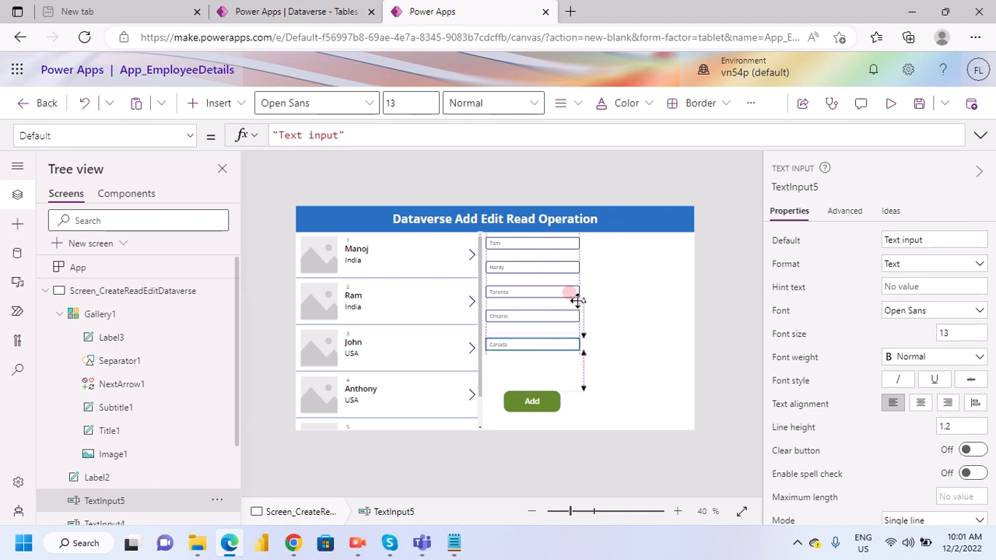
- Move the Add button up to X 716, Y 535, just below the last text input
left_click(541, 404)
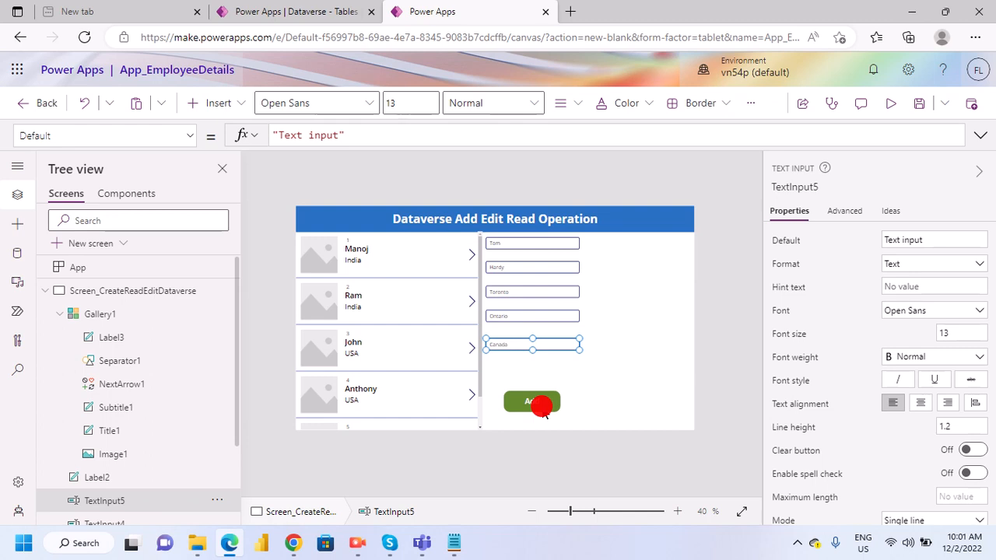
left_click(534, 400)
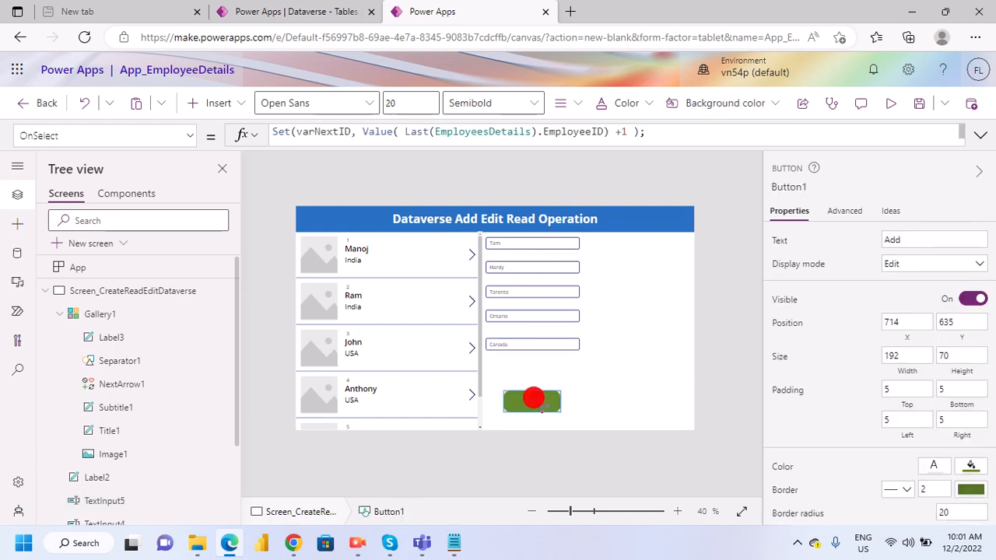
left_click_drag(534, 399, 534, 369)
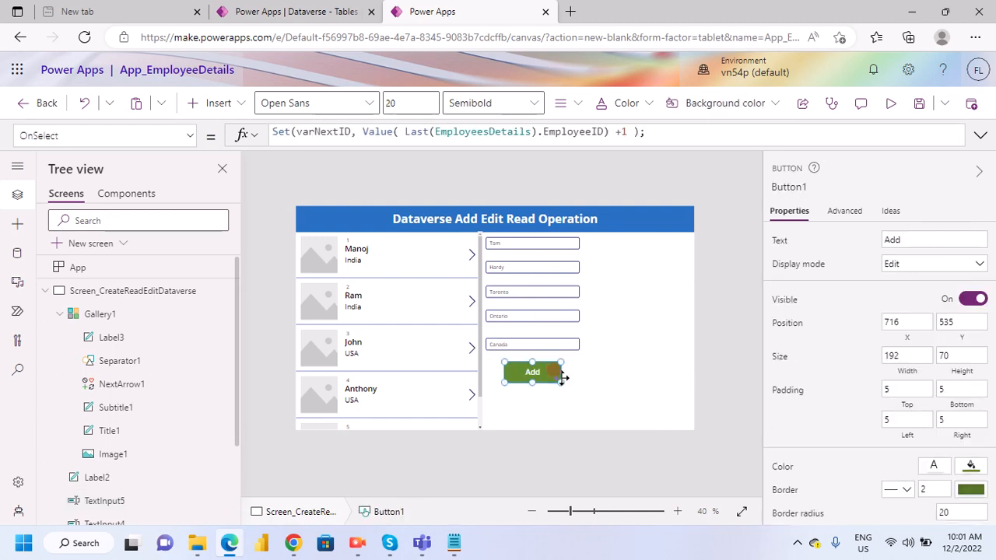
left_click(605, 387)
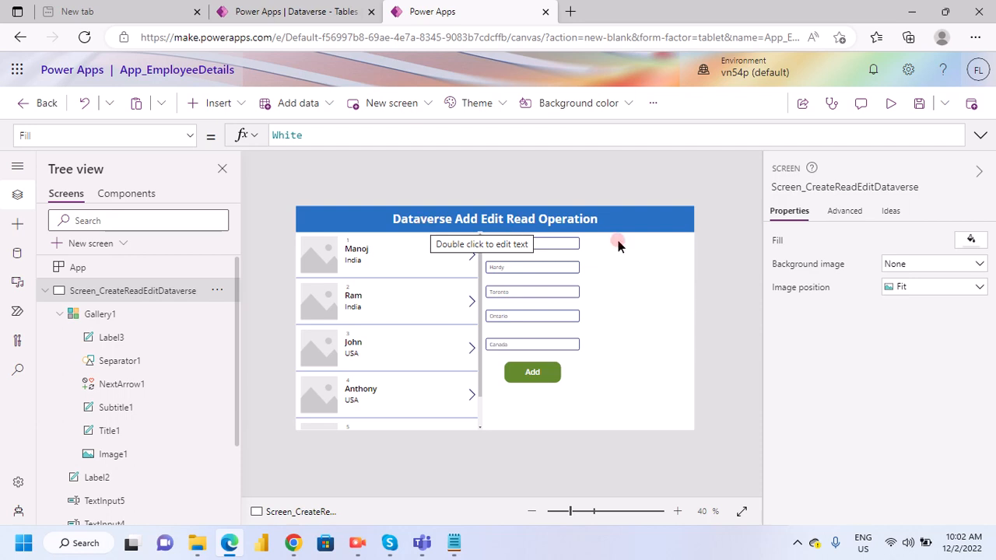
left_click(339, 225)
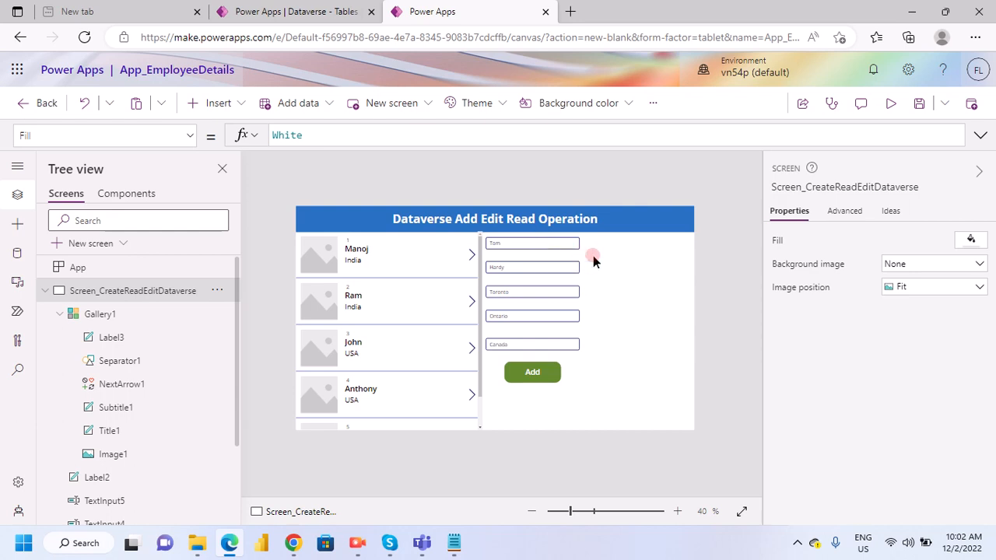
left_click(546, 384)
left_click(592, 388)
left_click(451, 393)
left_click(344, 268)
left_click(608, 346)
left_click(377, 382)
left_click(239, 103)
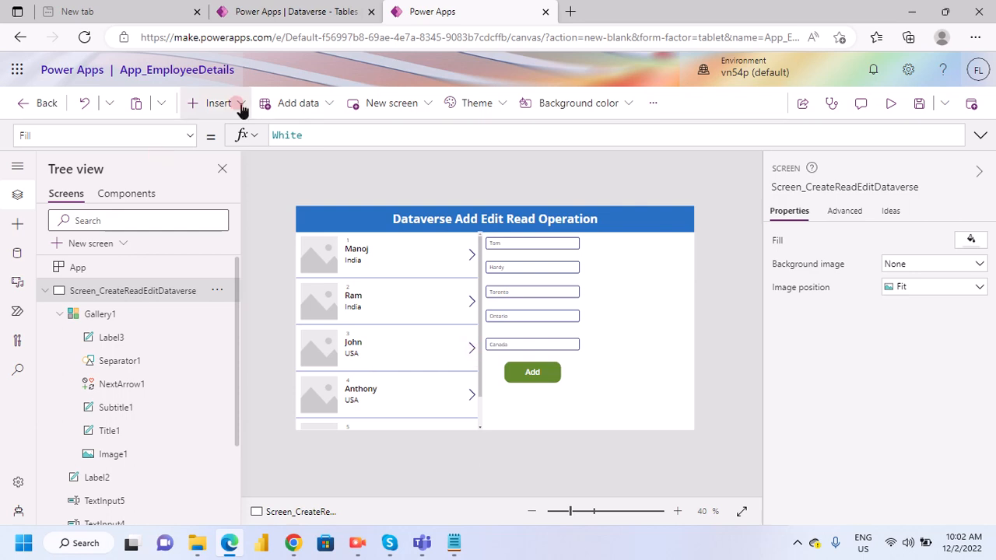
- Duplicate the five text inputs and the Add button together and place the copies as a second column to the right of the originals, level with them
left_click(549, 246)
left_click(548, 267)
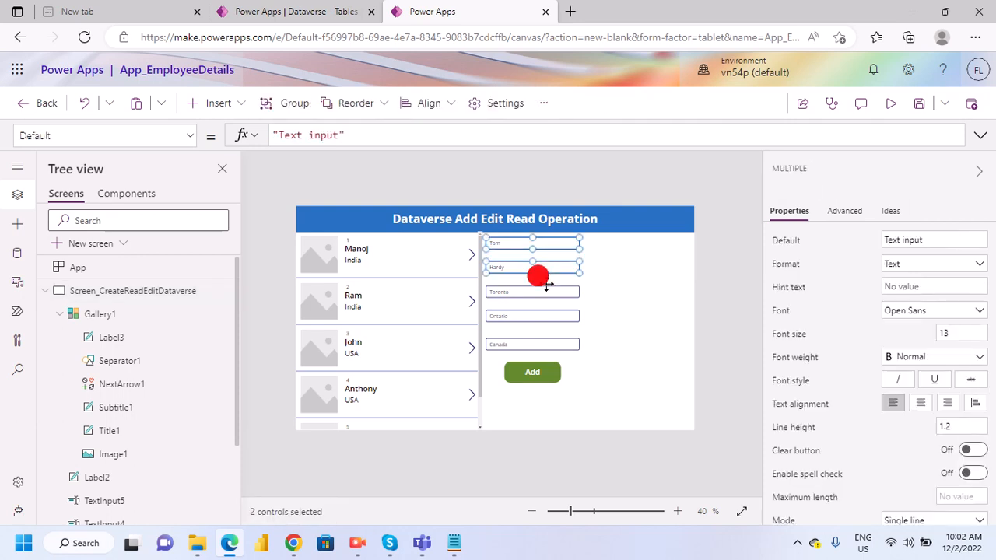
left_click(538, 293, "shift")
left_click(539, 317, "shift")
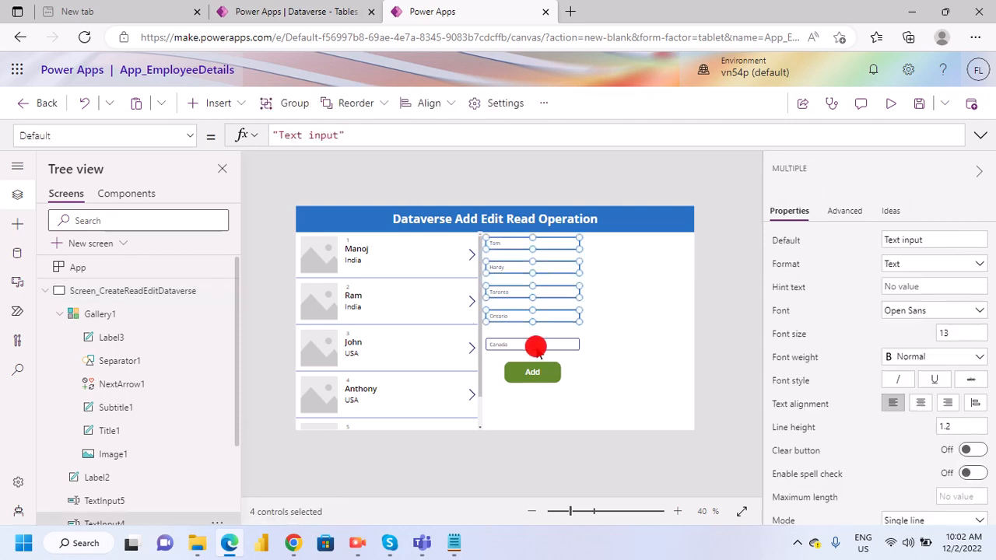
left_click(535, 347, "shift")
left_click(534, 370, "shift")
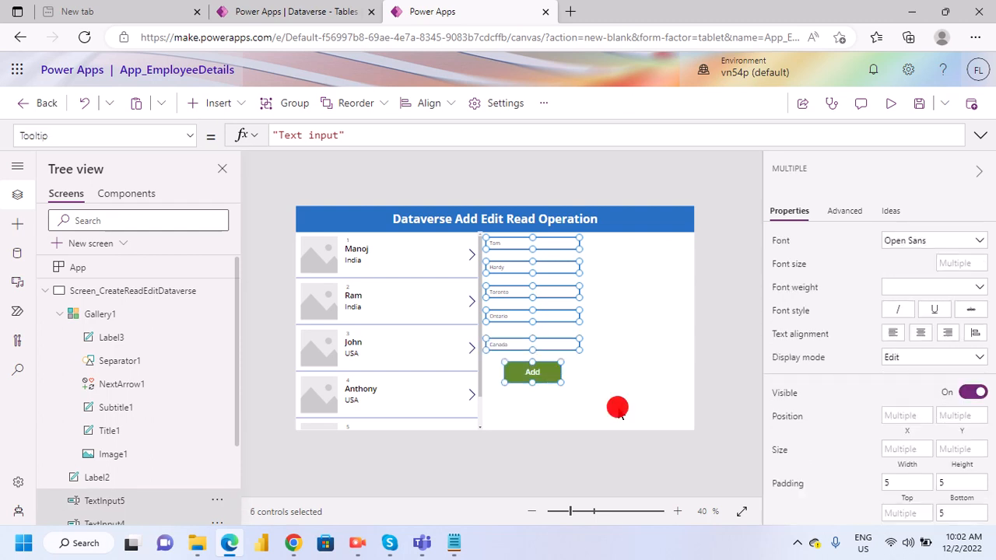
key("ctrl+v")
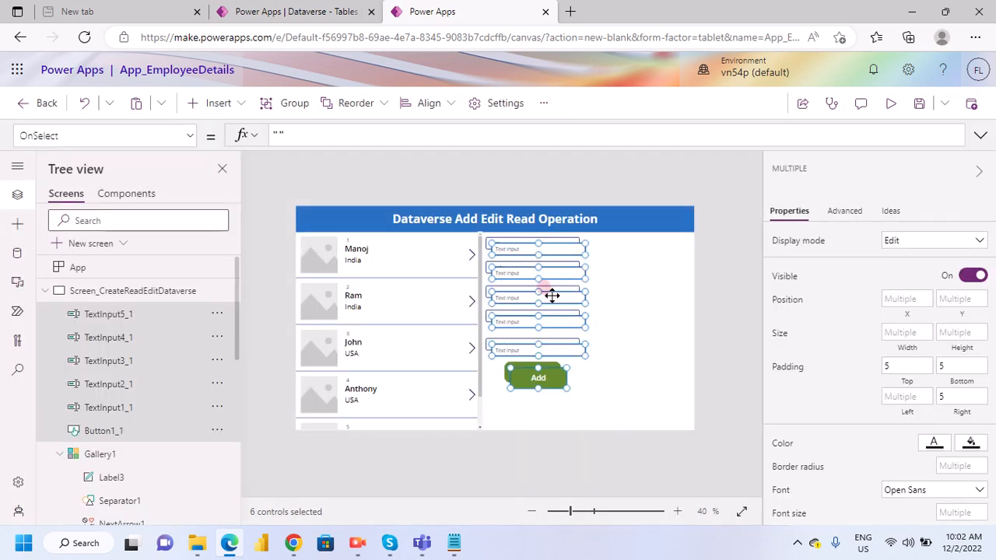
left_click_drag(552, 294, 670, 293)
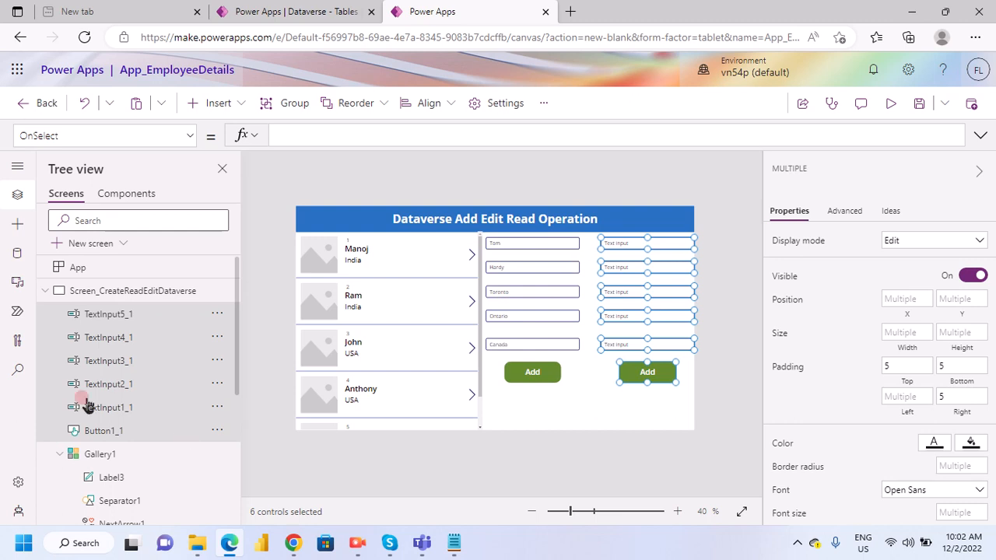
right_click(123, 320)
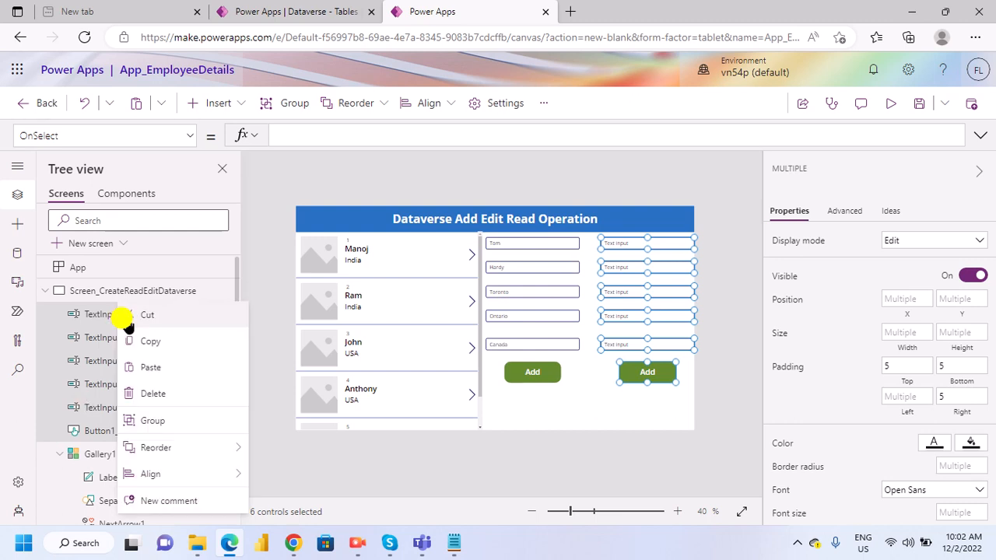
mouse_move(193, 456)
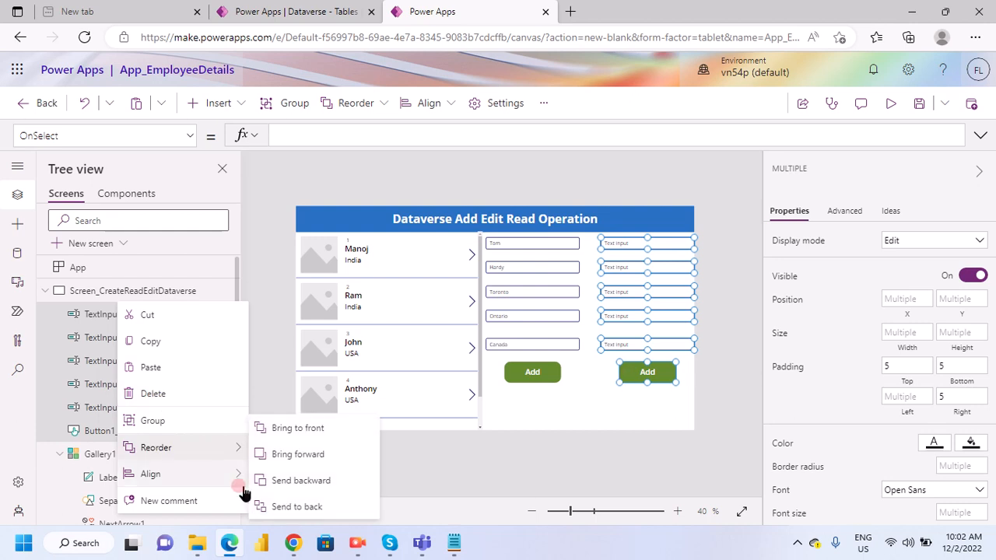
mouse_move(233, 476)
left_click(594, 372)
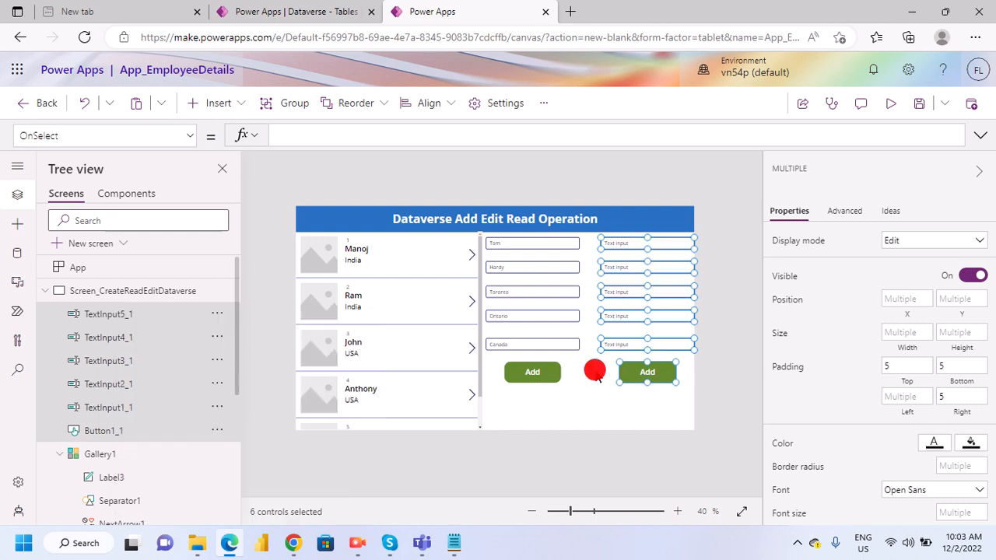
left_click(642, 378)
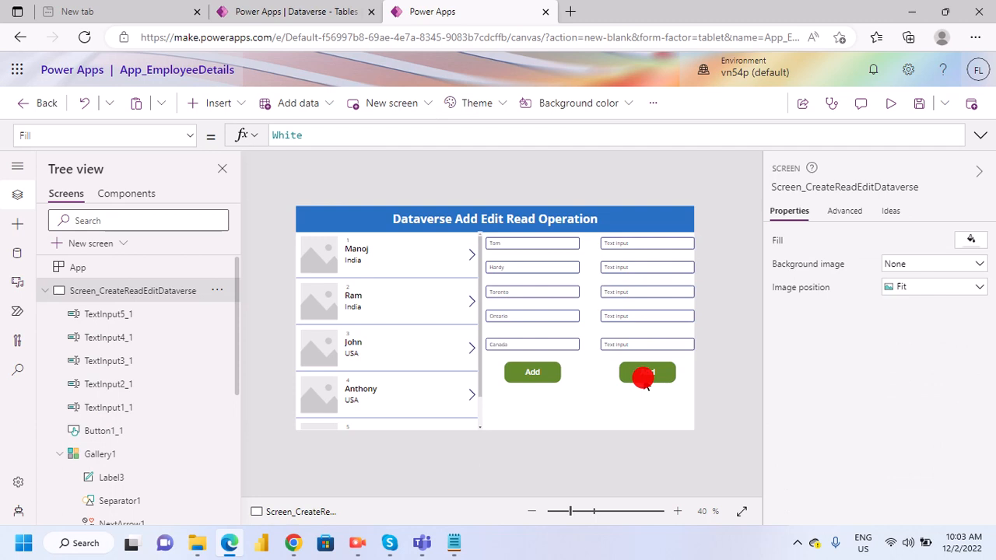
- Set the duplicated button's text to Edit
left_click(649, 242)
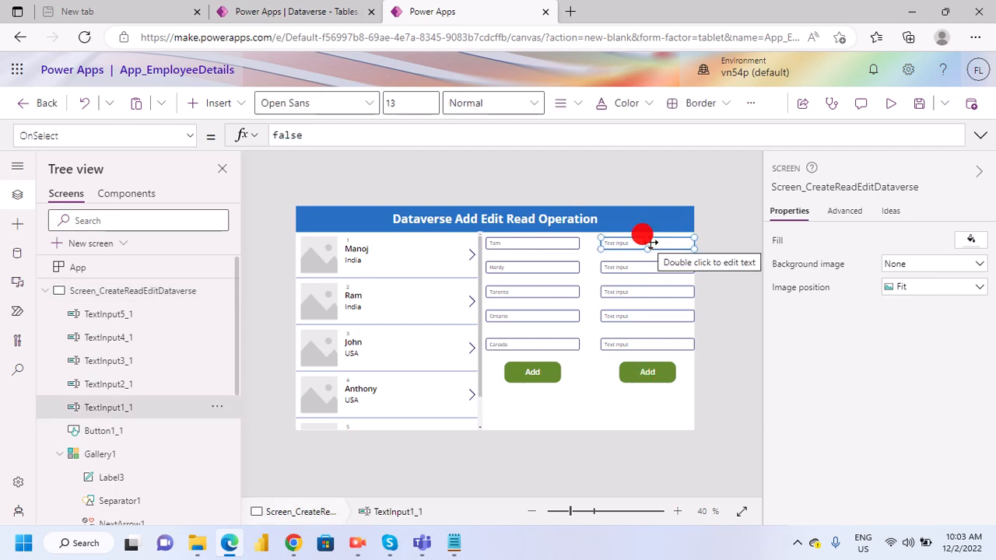
left_click(646, 376)
left_click(912, 240)
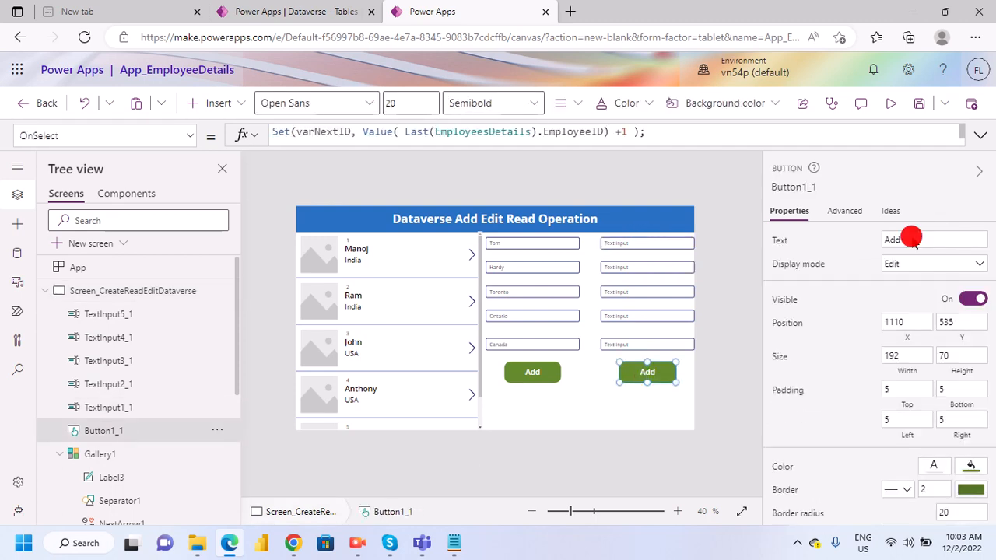
double_click(912, 239)
type("Edi")
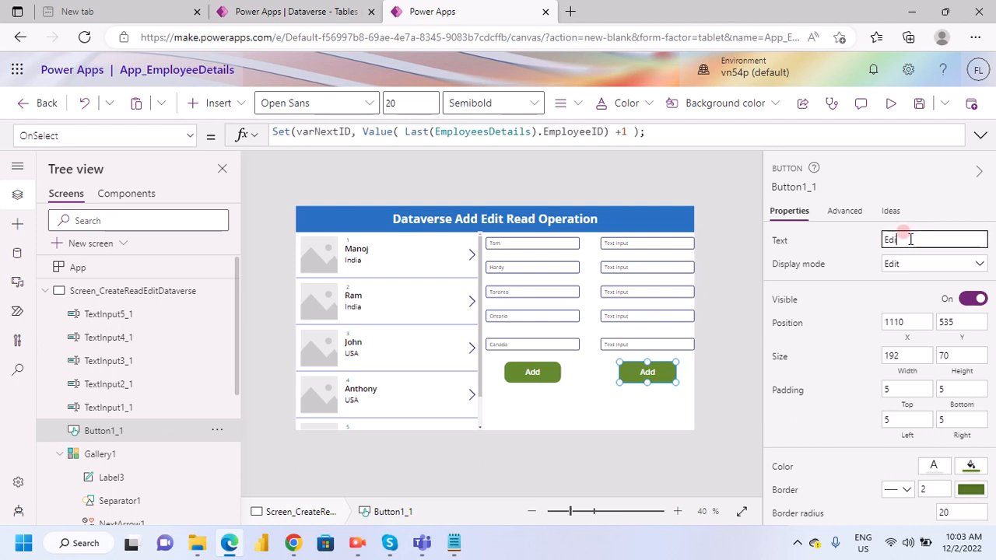
type("t")
left_click(832, 239)
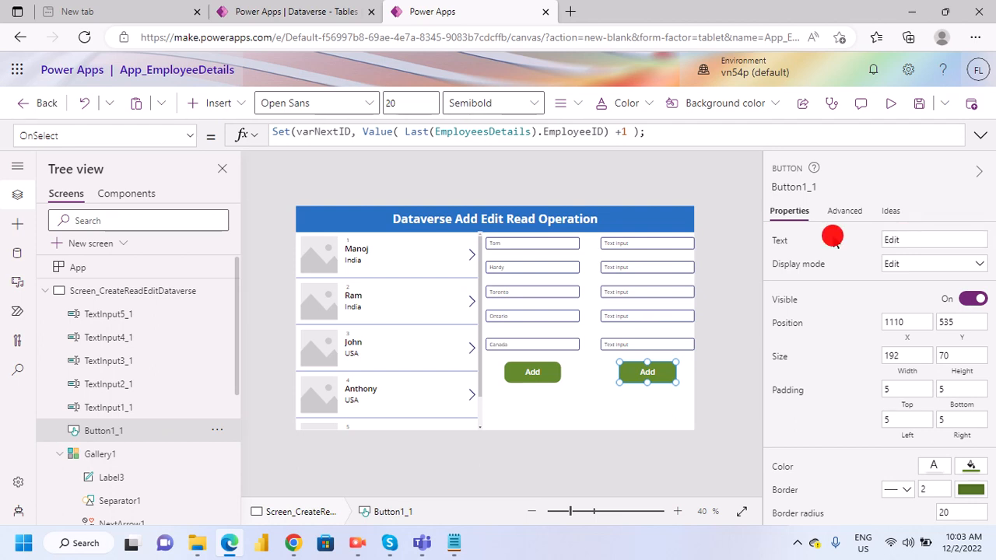
left_click(615, 393)
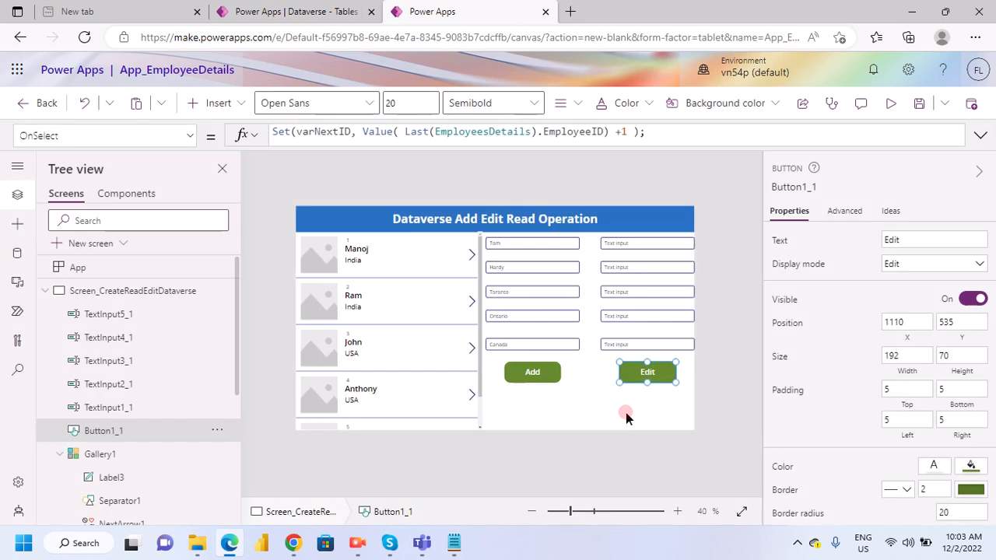
left_click(626, 416)
- Rename the first duplicated text input, TextInput1_1, as TextInput6
left_click(632, 244)
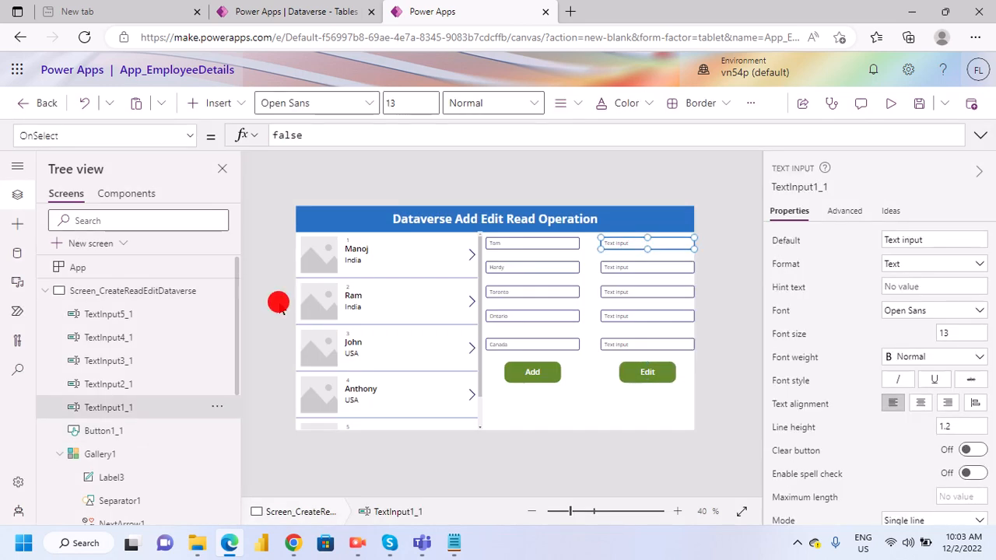
right_click(109, 419)
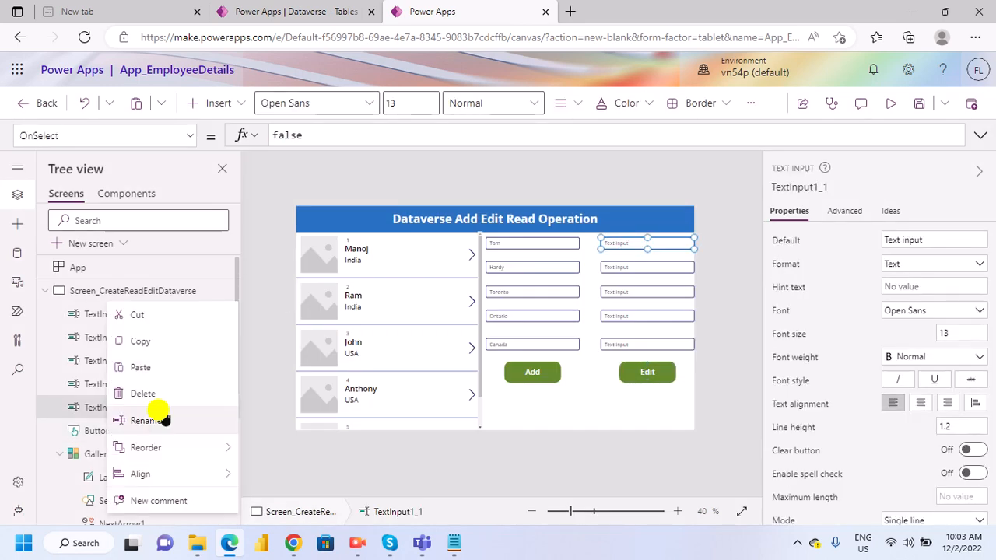
left_click(146, 420)
key("End")
key("BackSpace")
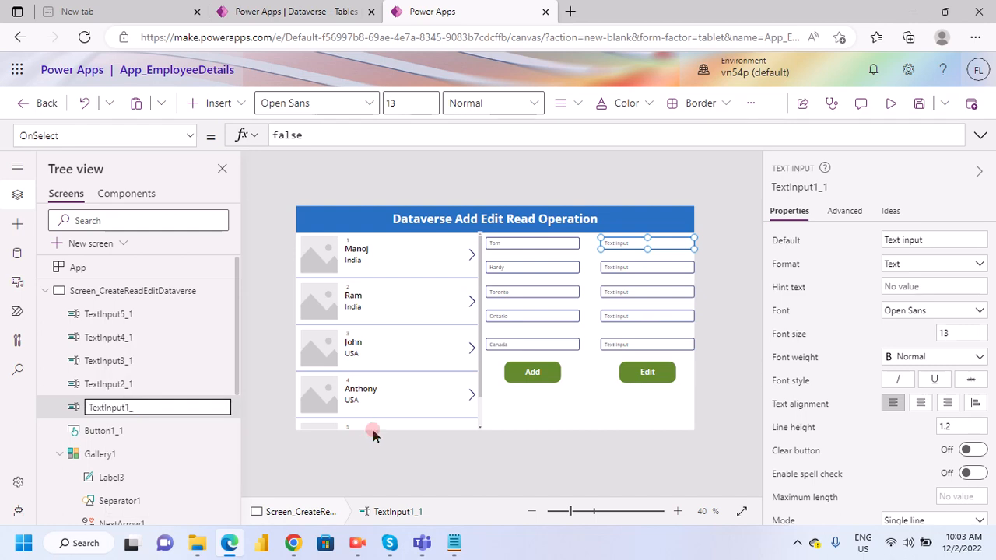
key("BackSpace")
key("BackSpace")
type("6")
key("Return")
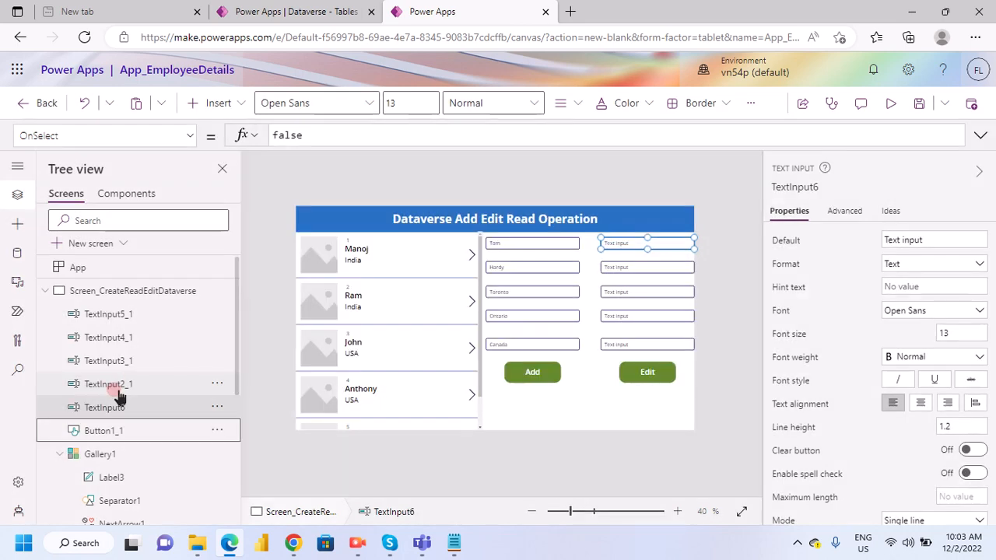
- Rename the second duplicated text input, TextInput2_1, as TextInput7
right_click(114, 386)
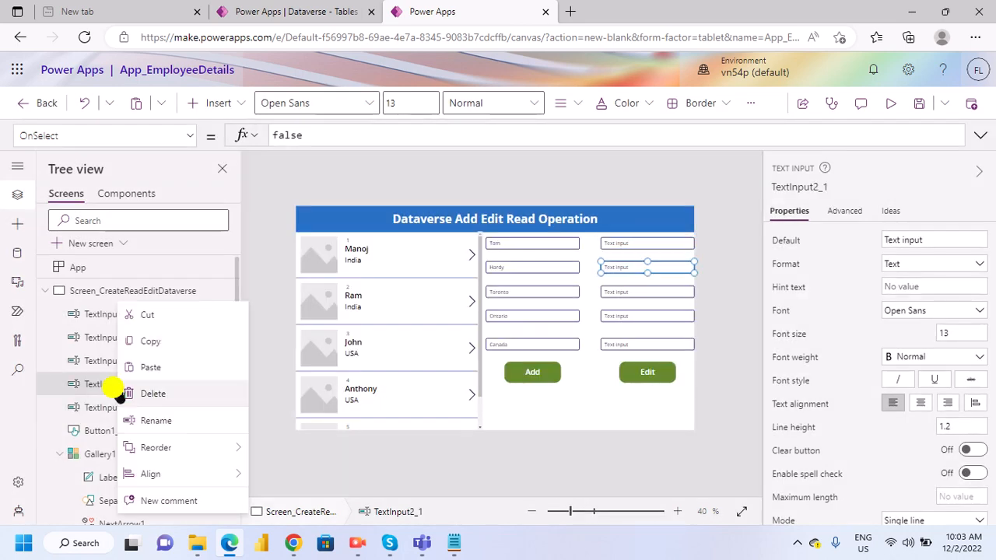
left_click(171, 422)
key("Right")
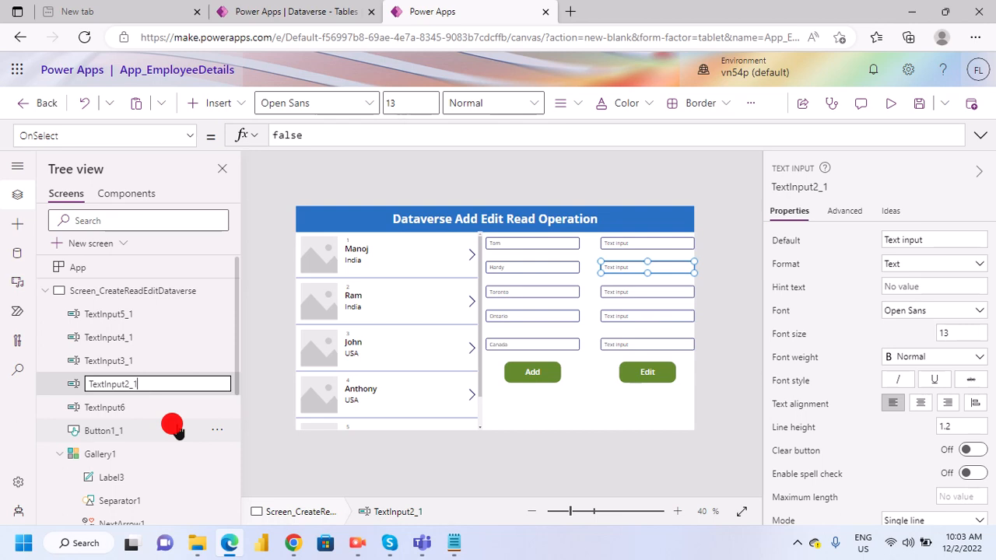
key("BackSpace")
key("BackSpace")
key("BackSpace")
left_click(177, 431)
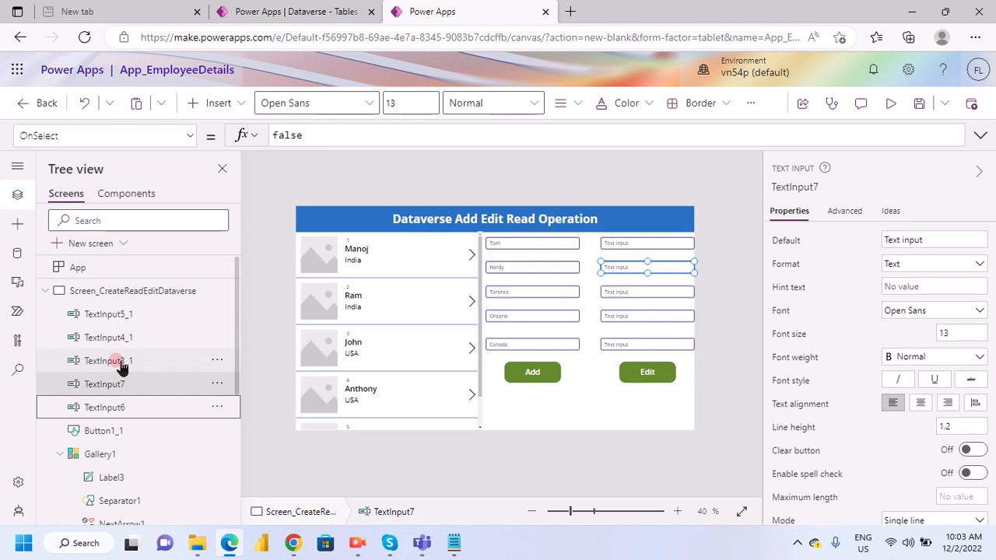
- Rename the third duplicated text input, TextInput3_1, as TextInput8
right_click(115, 364)
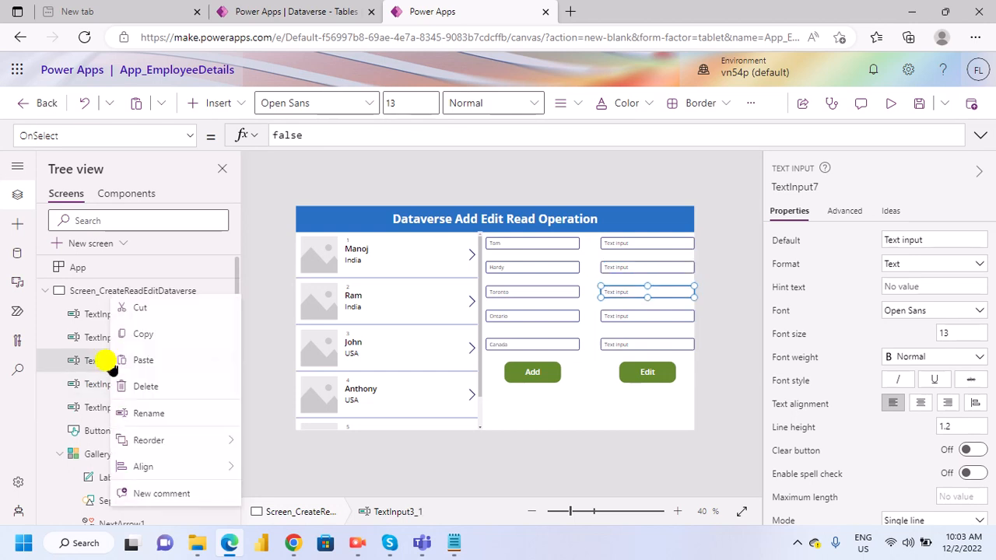
left_click(160, 421)
left_click(153, 421)
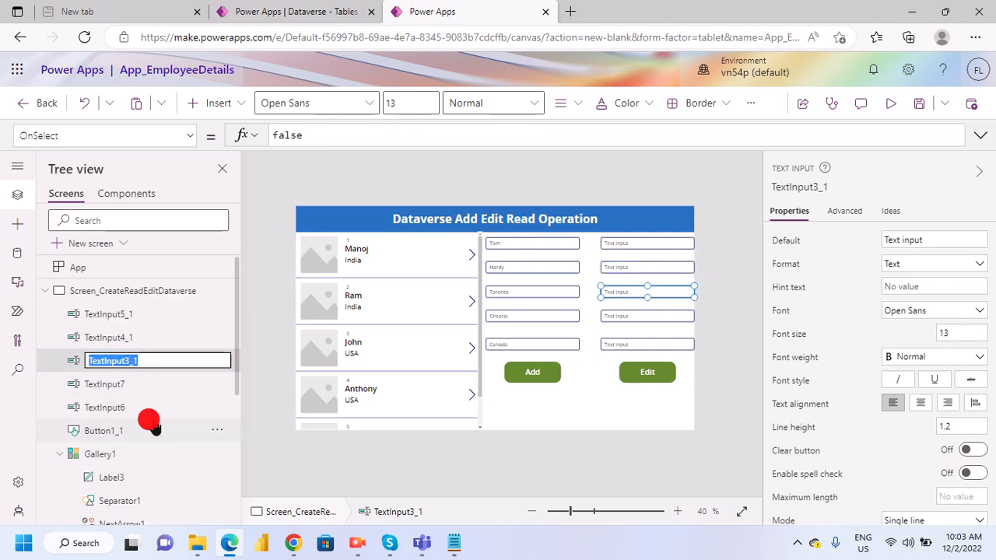
key("Right")
key("BackSpace")
key("BackSpace")
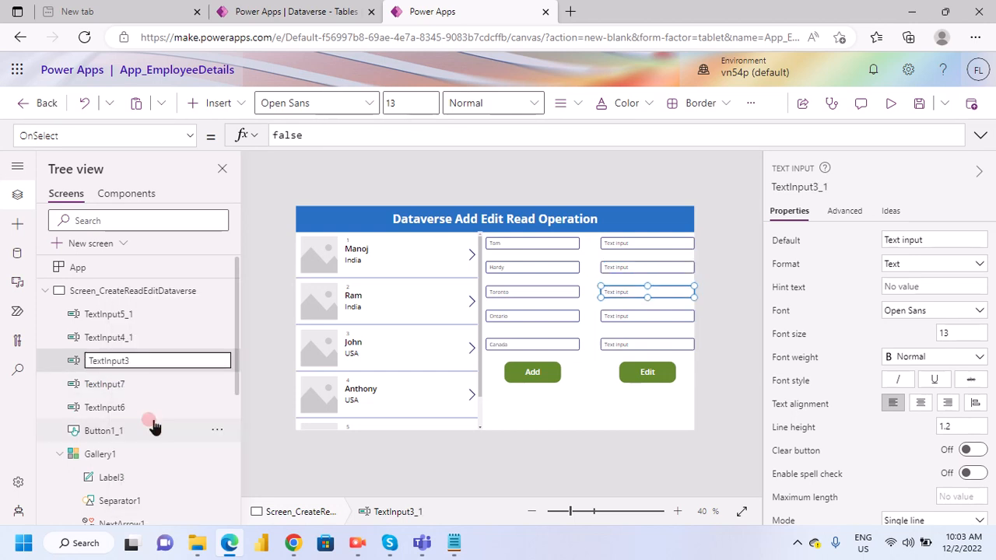
key("BackSpace")
type("8")
key("Return")
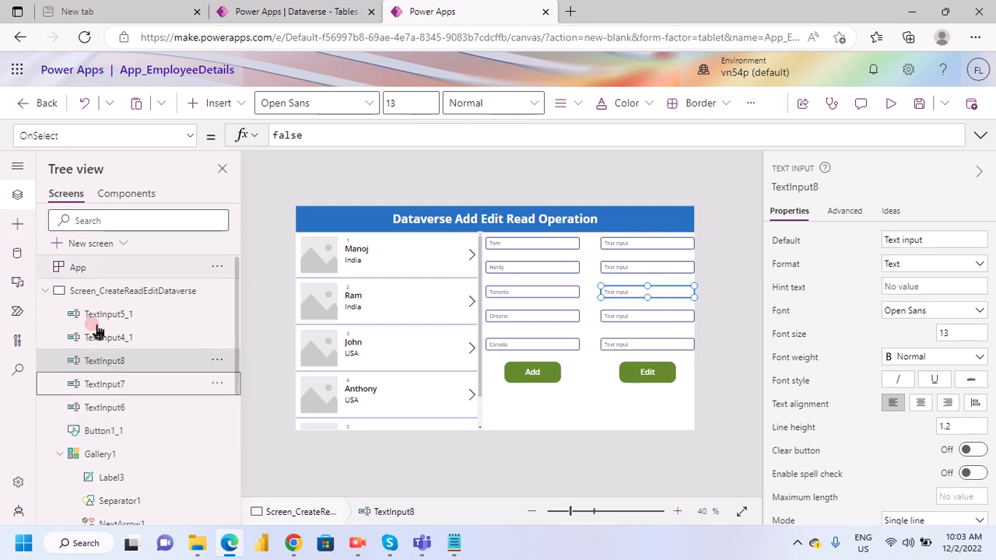
- Rename the fourth duplicated text input, TextInput4_1, as TextInput9
left_click(109, 339)
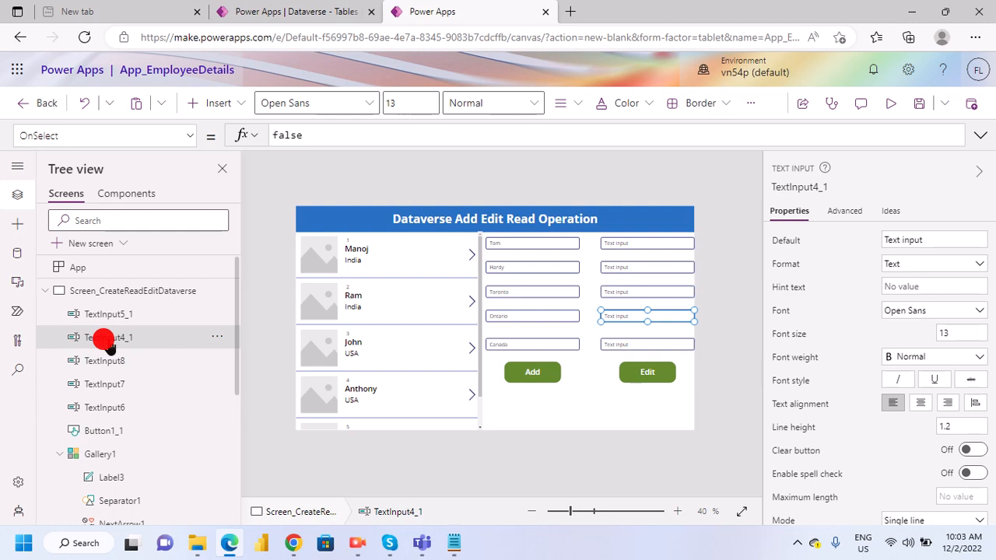
right_click(109, 341)
left_click(168, 424)
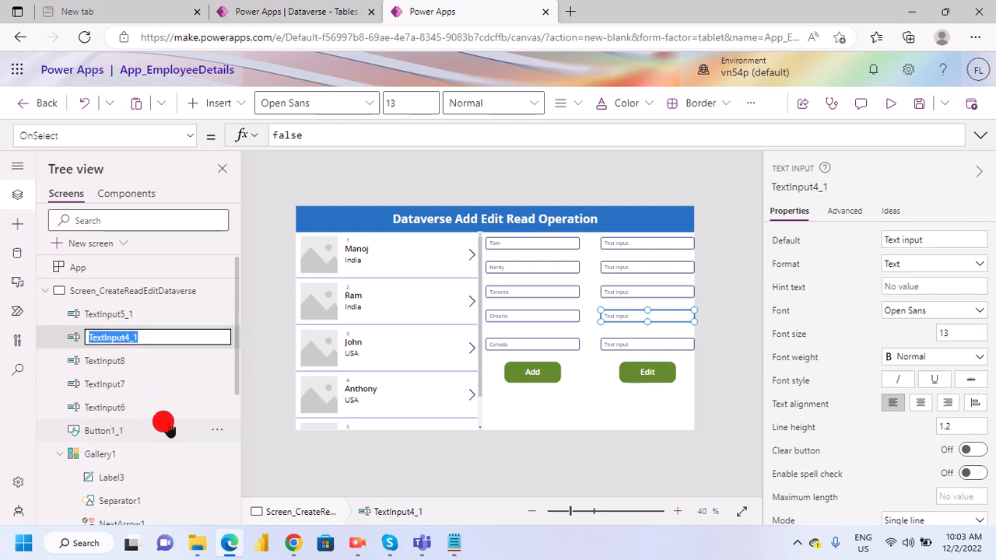
key("Right")
key("BackSpace")
key("BackSpace")
key("BackSpace")
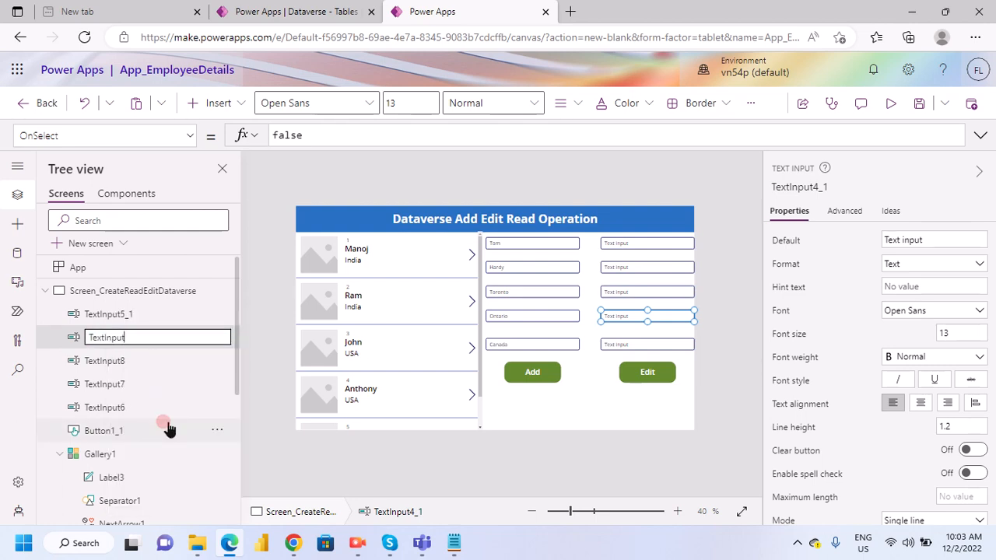
type("9")
key("Escape")
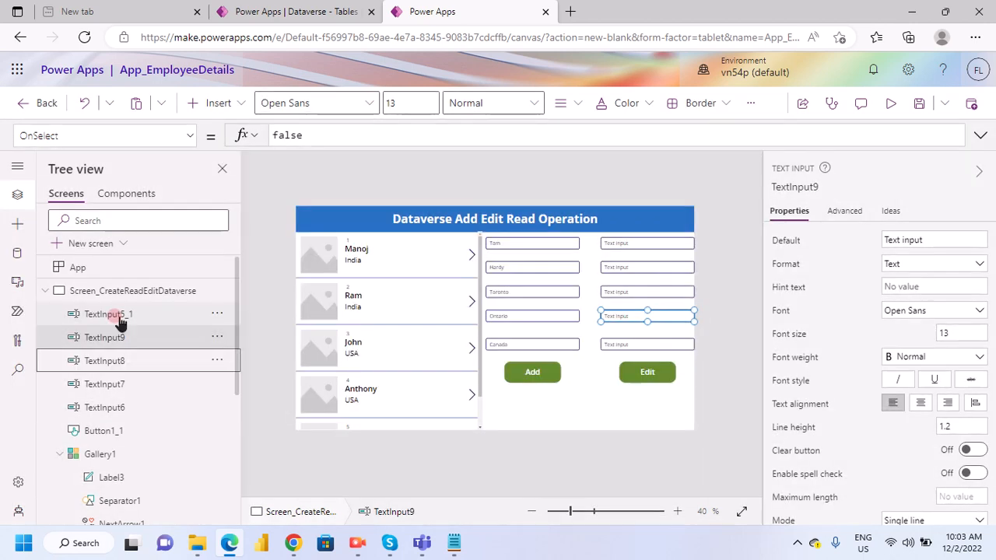
- Rename the fifth duplicated text input, TextInput5_1, as TextInput10
right_click(119, 319)
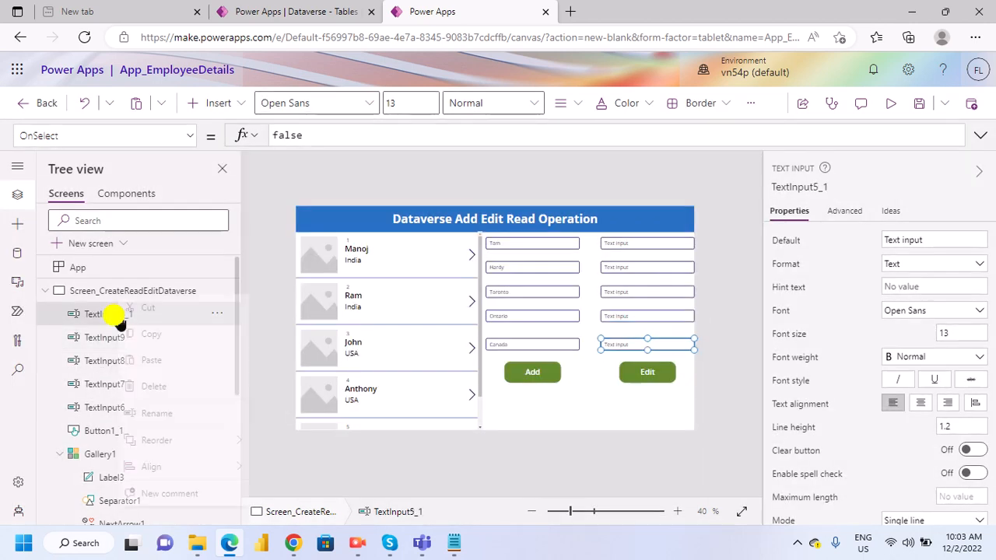
left_click(160, 424)
key("End")
key("BackSpace")
key("BackSpace")
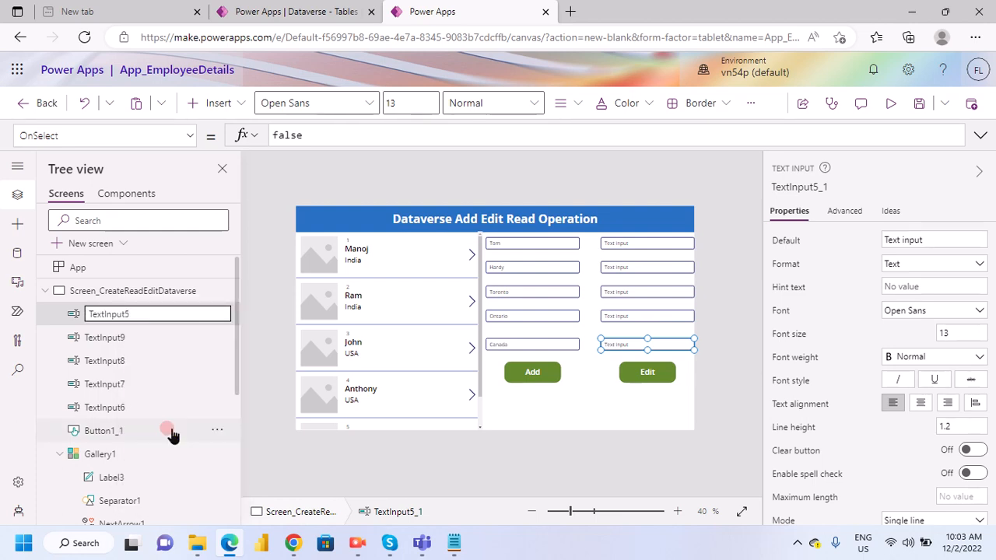
key("BackSpace")
type("10")
key("Tab")
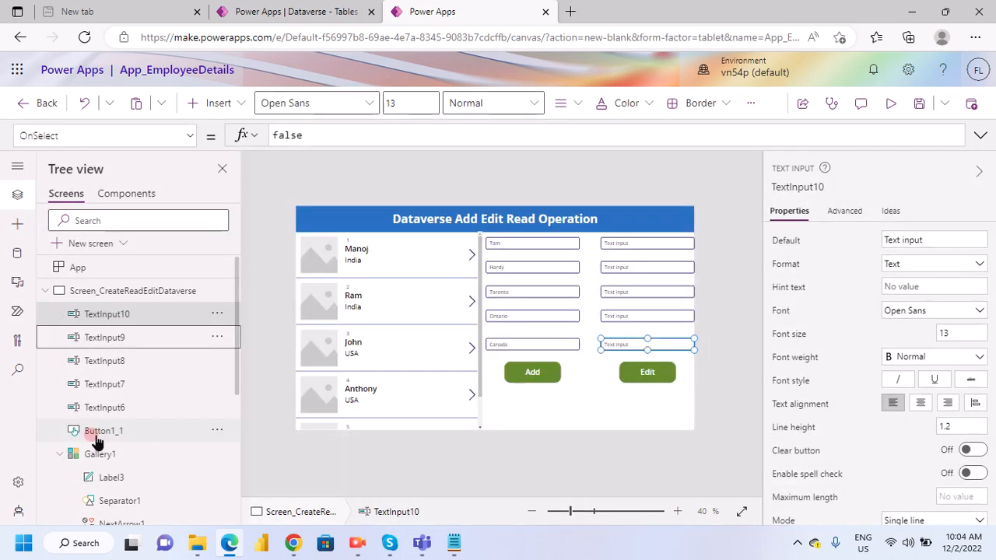
- Rename the Edit button, Button1_1, as Button_Edit
left_click(98, 432)
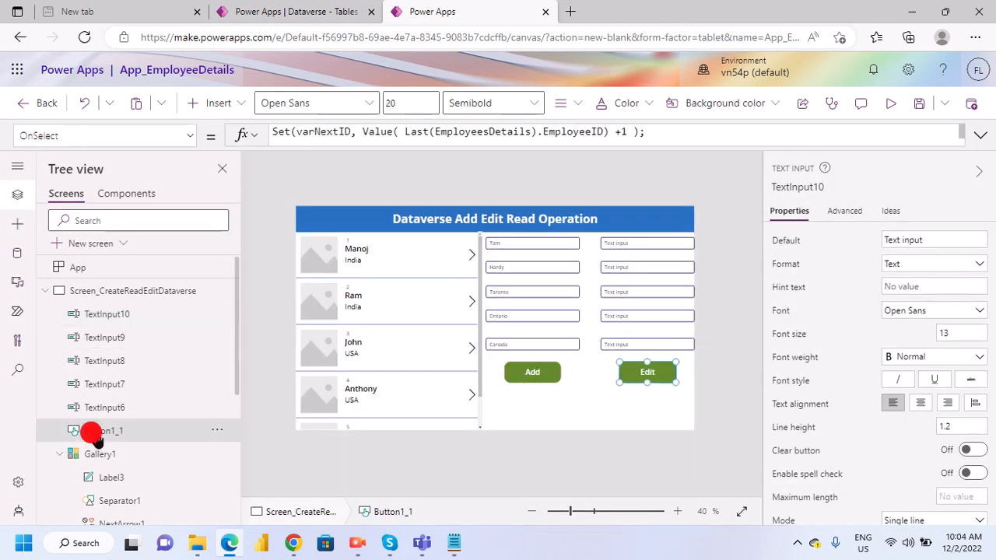
right_click(93, 433)
left_click(134, 420)
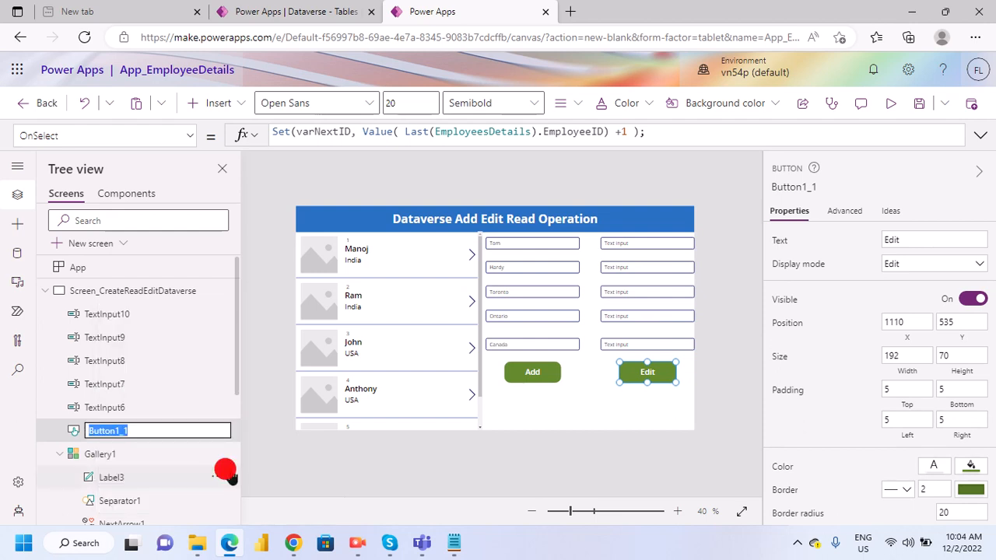
key("BackSpace")
key("BackSpace")
key("BackSpace")
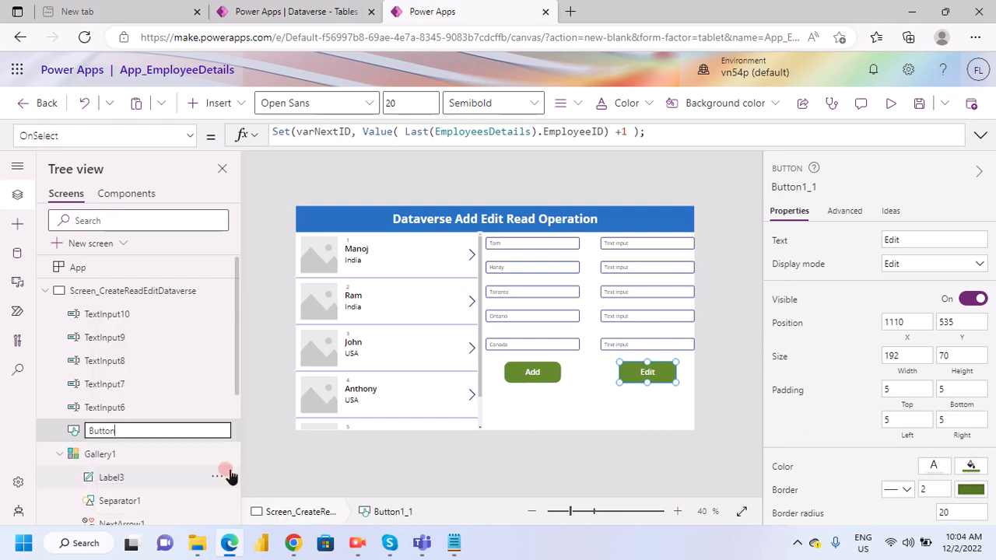
type("_Edit")
left_click(228, 473)
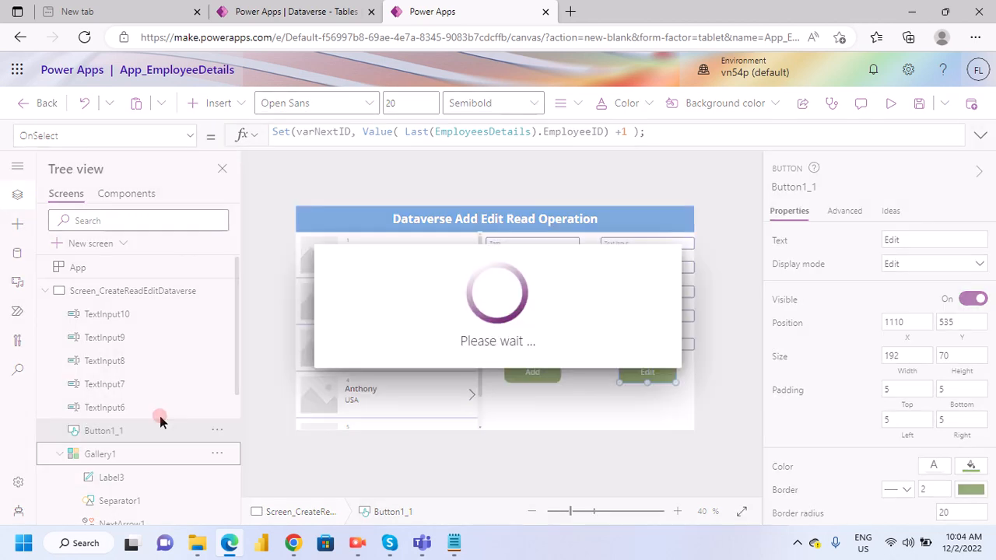
- Rename the Add button, Button1, as Button_Add
scroll(118, 472, "down", 2)
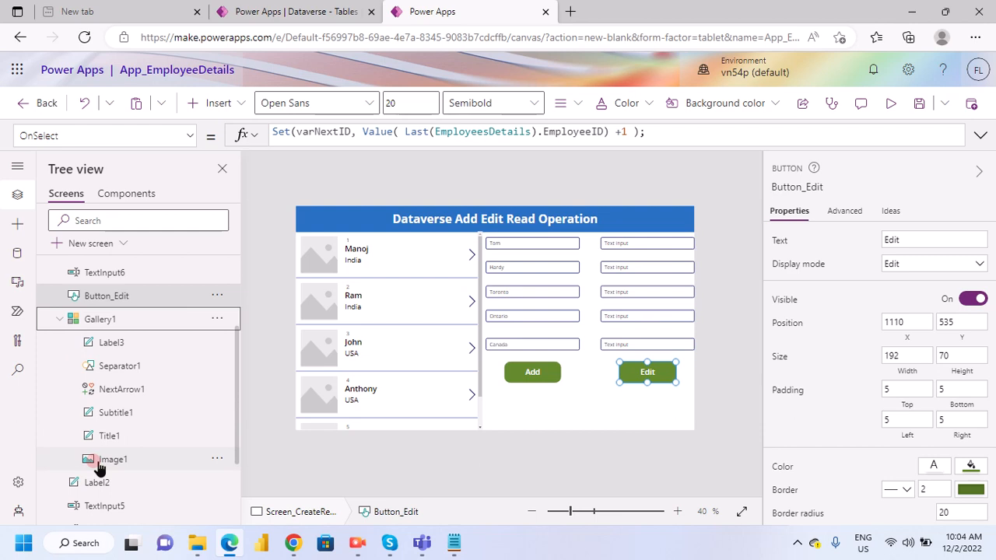
scroll(99, 467, "down", 1)
scroll(127, 383, "up", 1)
right_click(97, 323)
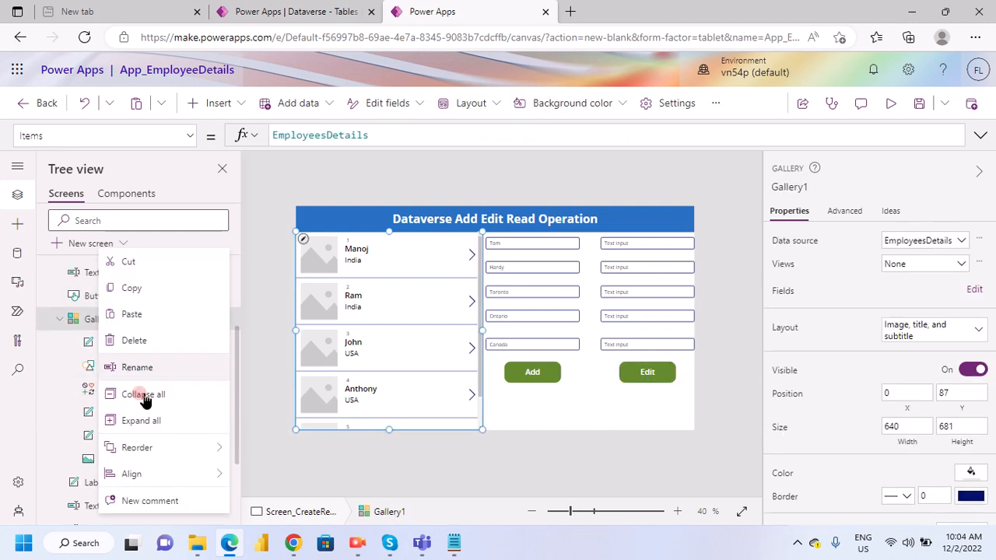
scroll(67, 498, "down", 3)
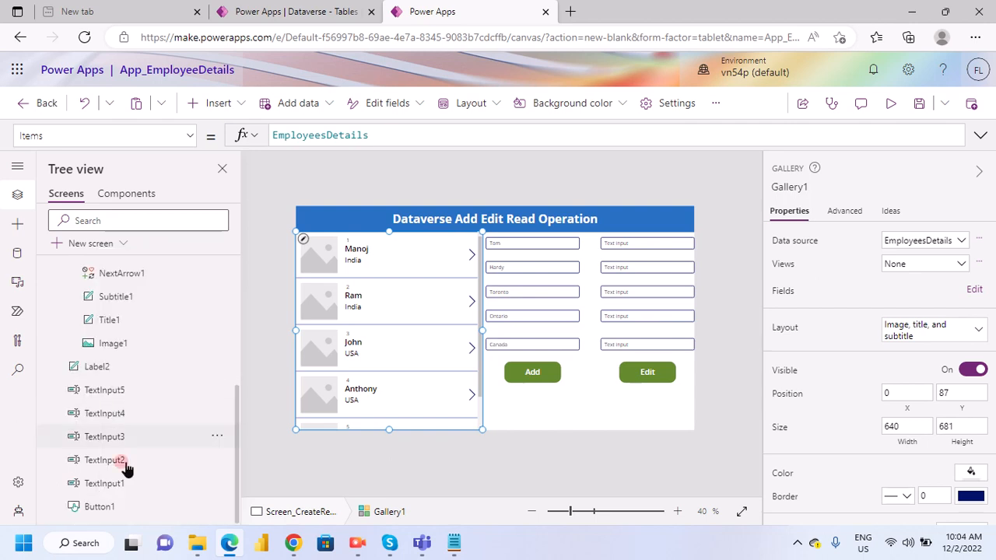
right_click(97, 507)
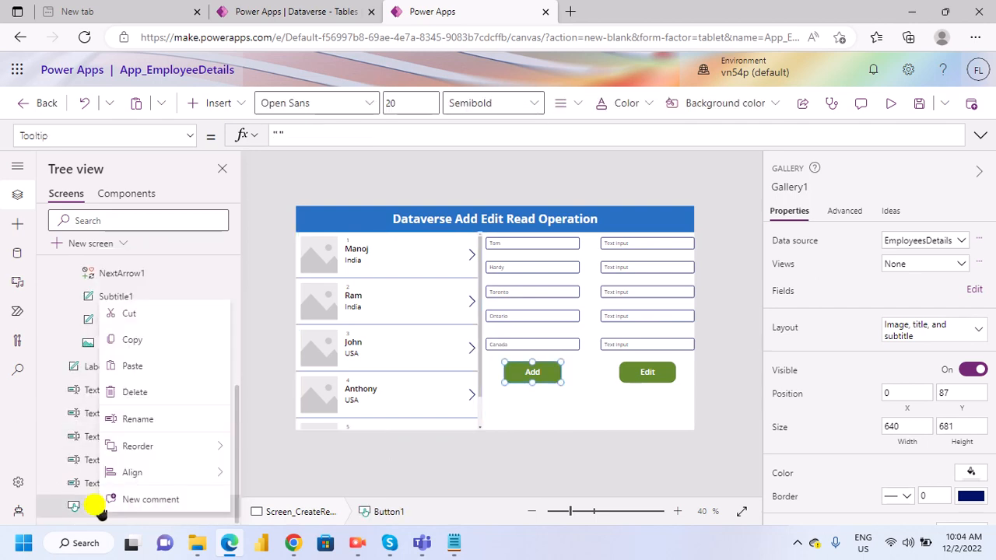
left_click(151, 429)
key("Right")
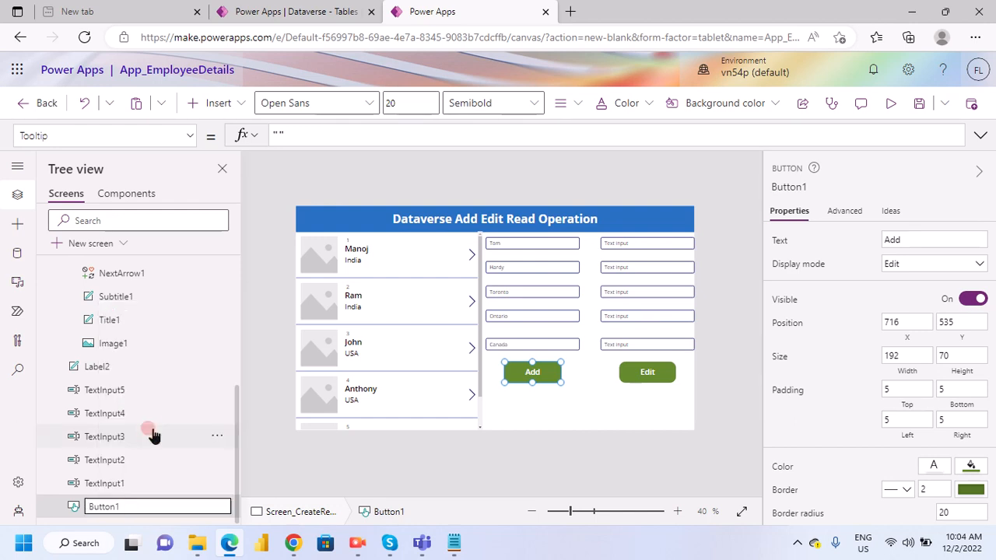
key("BackSpace")
type("_Add")
left_click(253, 445)
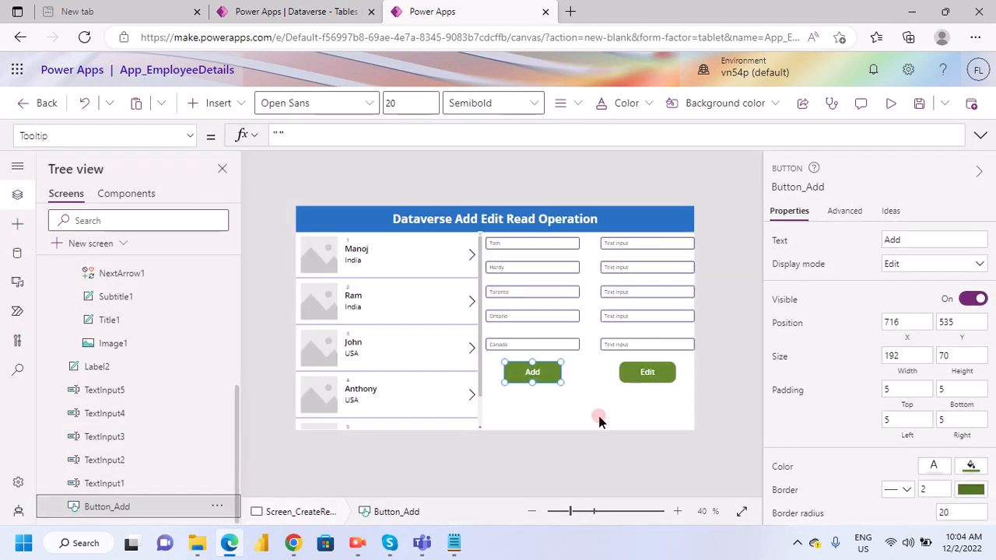
- Switch to the Notepad notes, copy the expression Gallery1.Selected.FirstName, and return to Power Apps
left_click(453, 544)
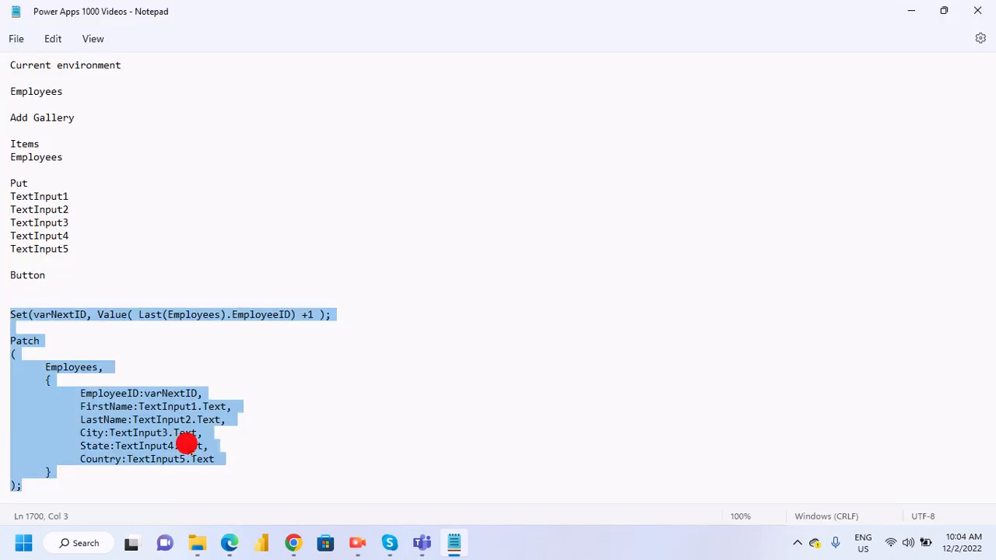
scroll(187, 443, "down", 10)
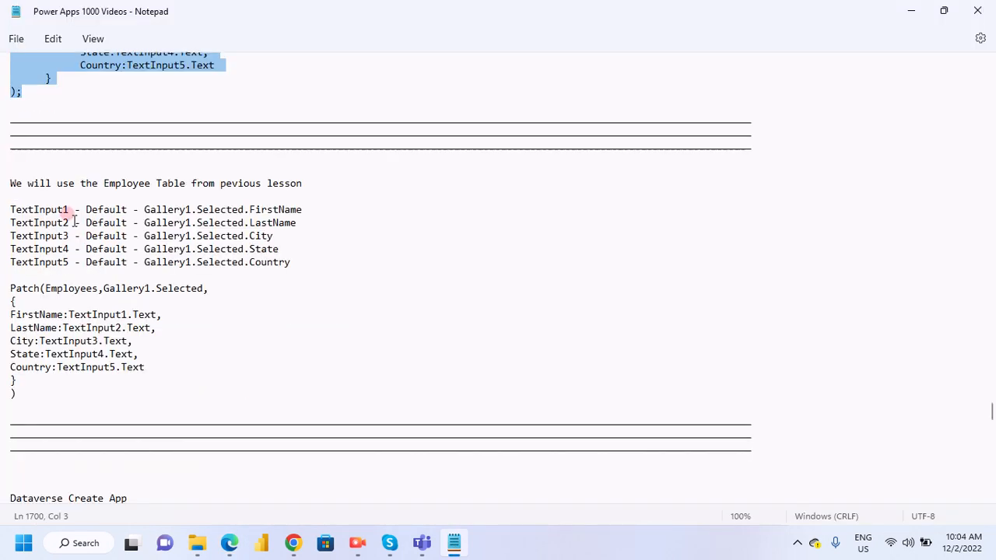
double_click(105, 210)
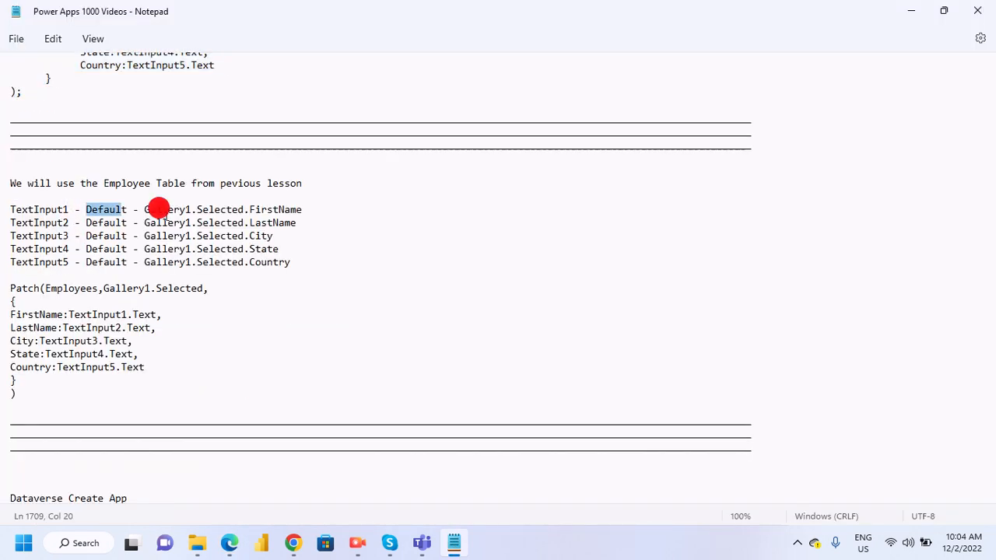
left_click_drag(145, 209, 332, 212)
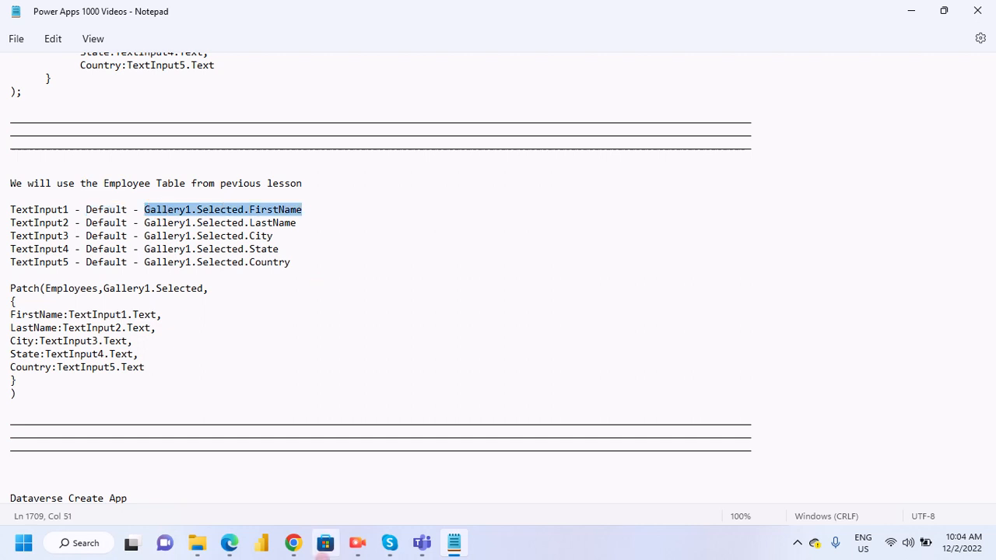
left_click(227, 542)
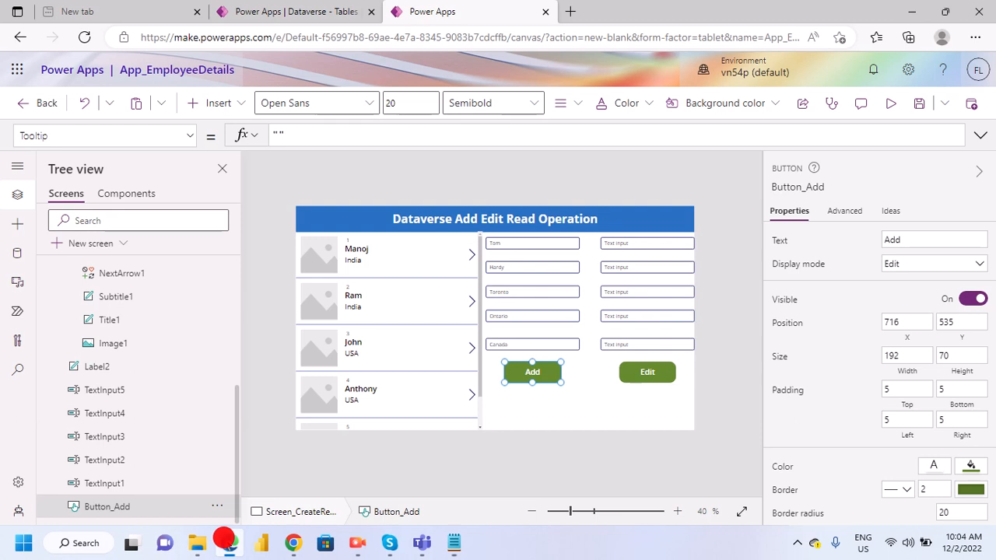
- Set the Default property of TextInput6, the first input in the edit column, to the copied Gallery1.Selected.FirstName
left_click(623, 238)
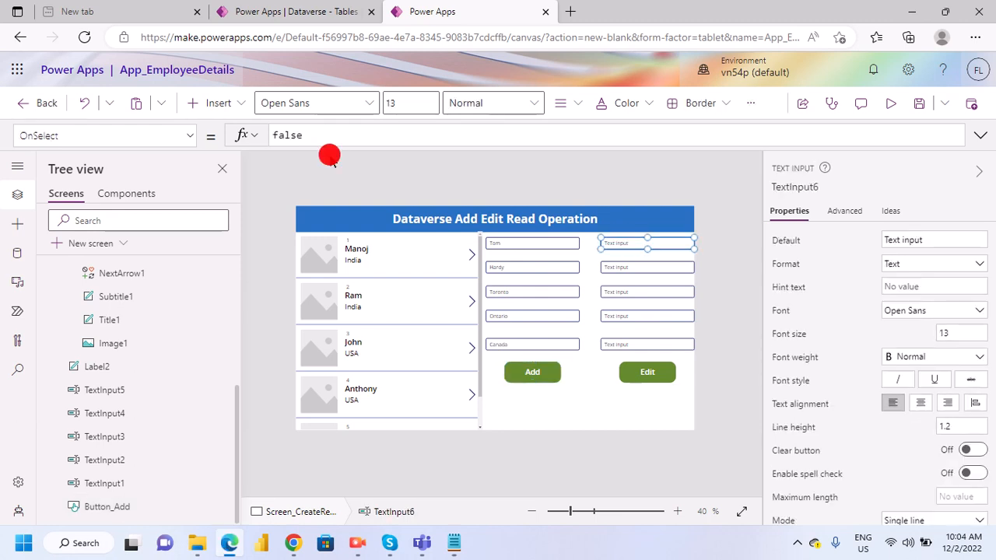
double_click(313, 136)
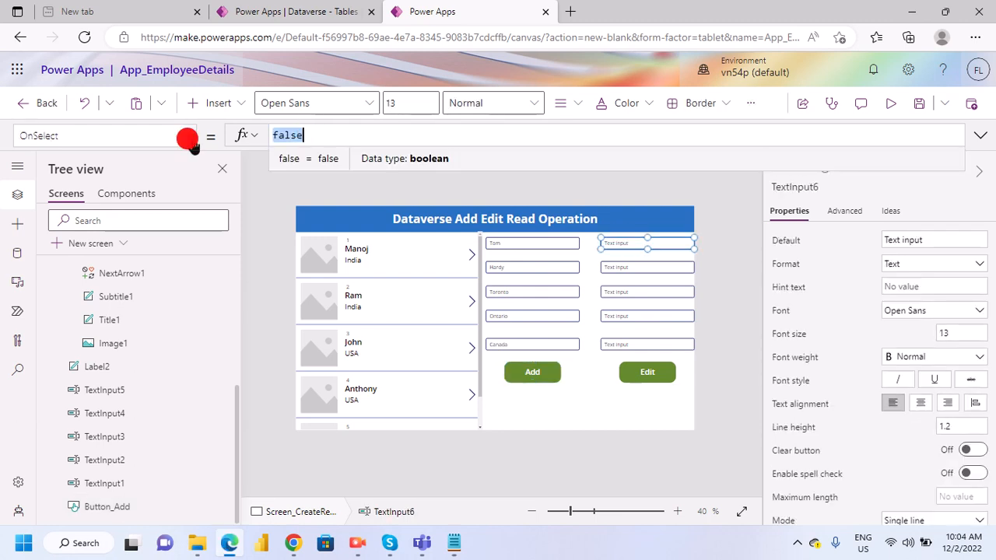
left_click(189, 138)
scroll(62, 304, "down", 3)
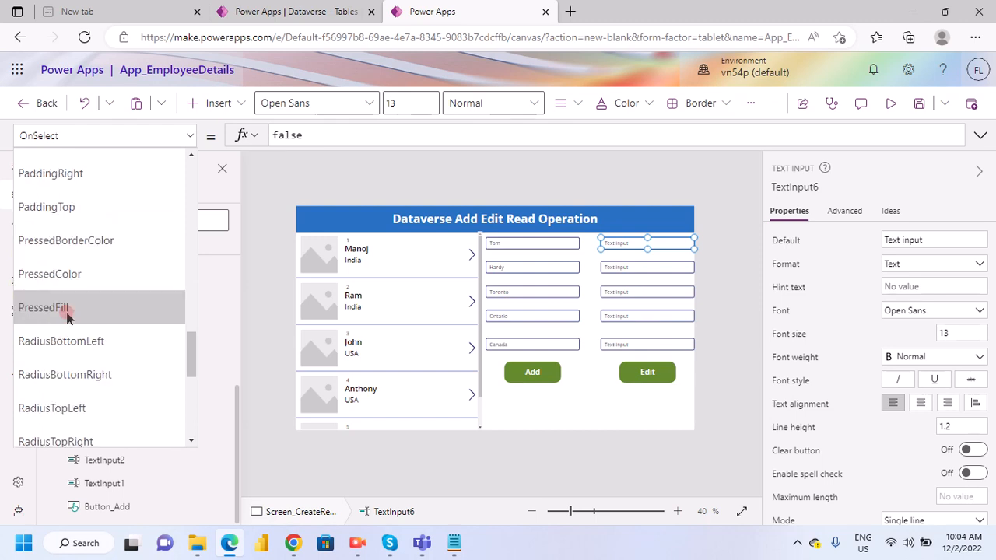
scroll(68, 319, "up", 5)
scroll(72, 323, "up", 2)
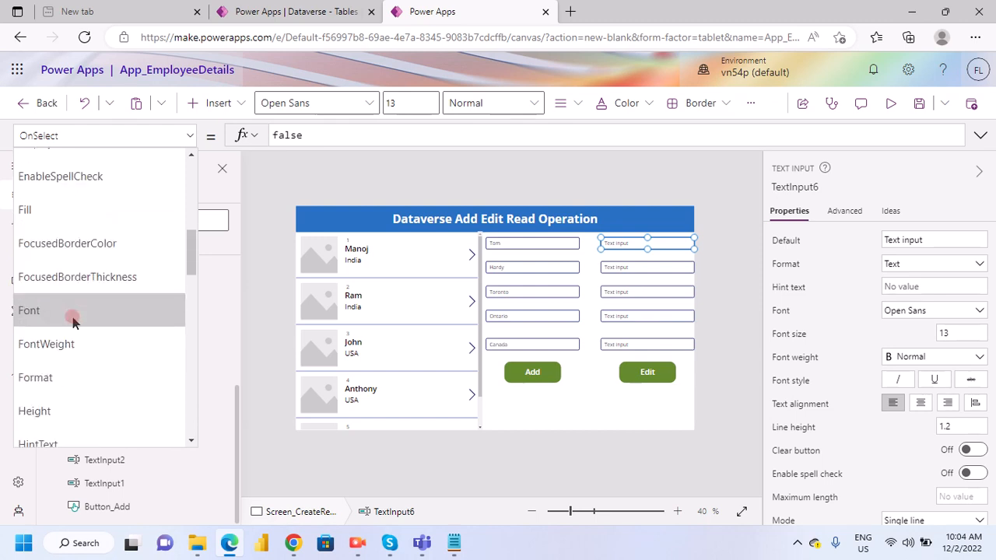
scroll(73, 323, "up", 3)
left_click(70, 273)
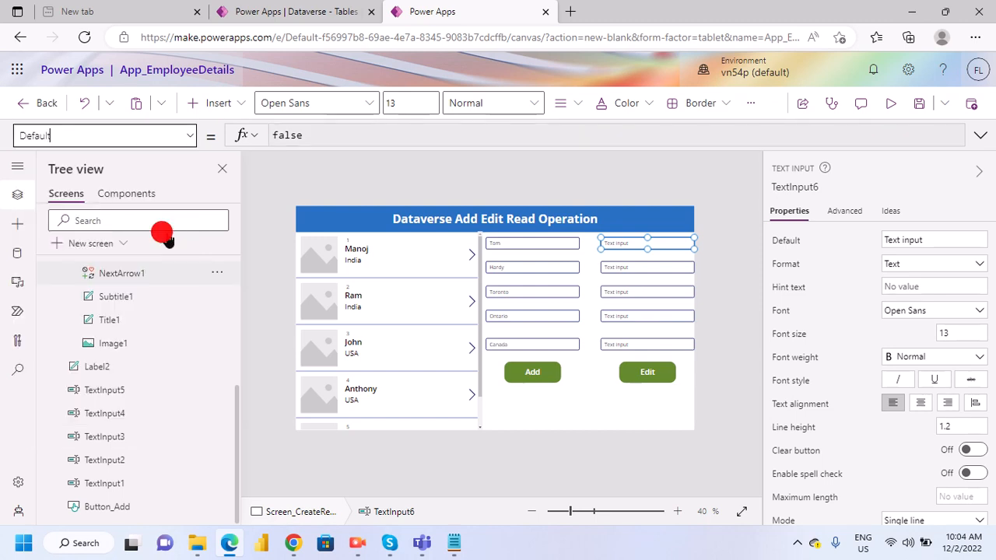
left_click_drag(371, 138, 437, 165)
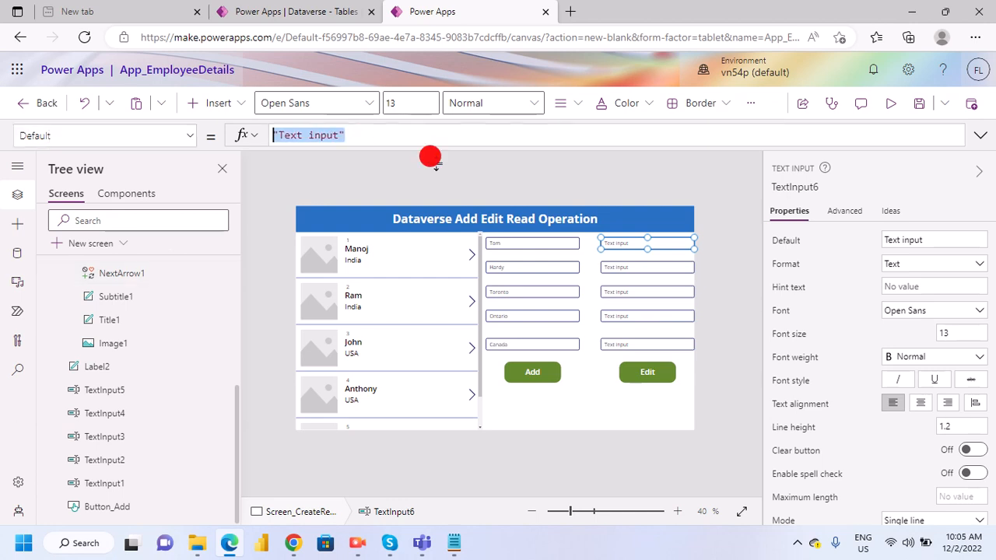
type("Gallery1.Selected.FirstName")
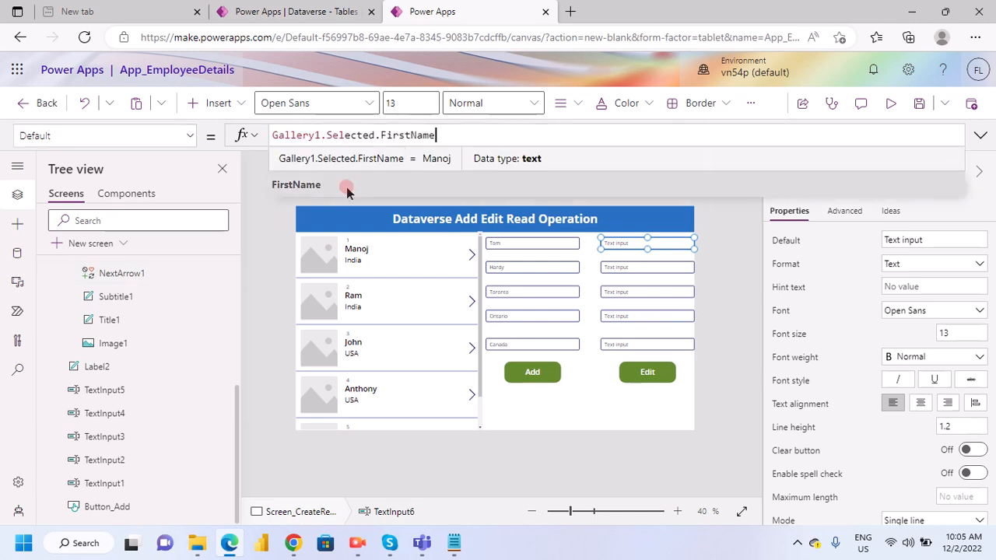
left_click(551, 493)
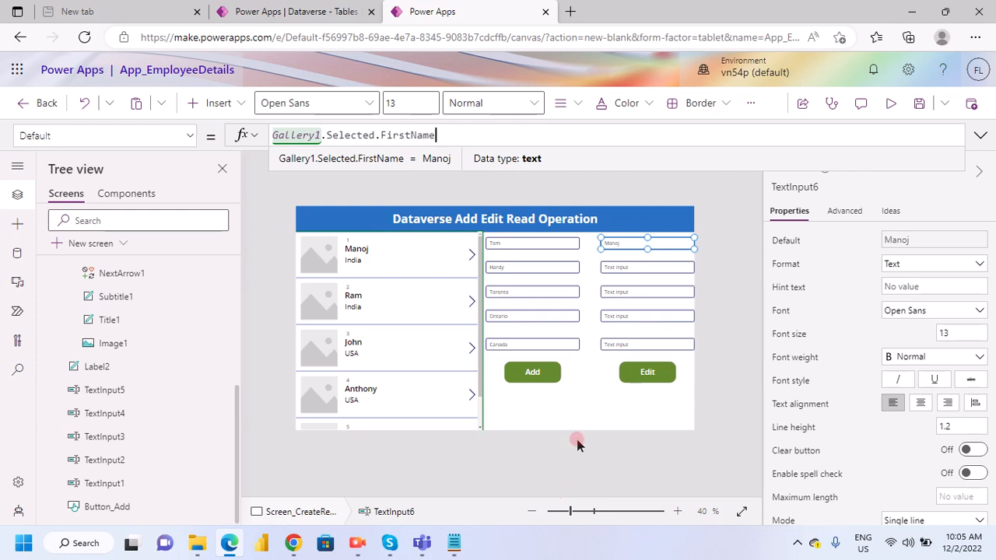
- Copy the expression Gallery1.Selected.LastName from the Notepad notes and return to Power Apps
left_click(454, 545)
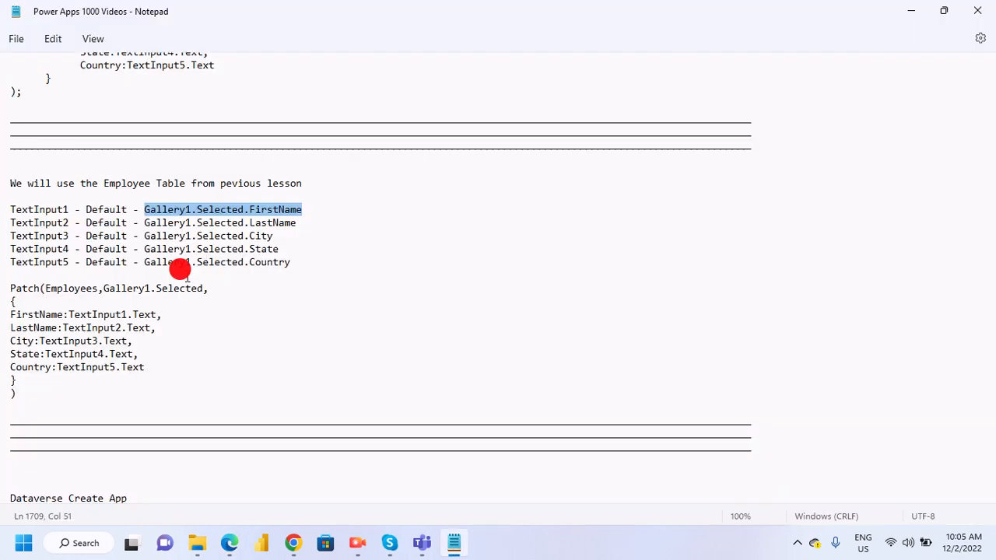
left_click(155, 223)
key("Down")
key("Down")
key("End")
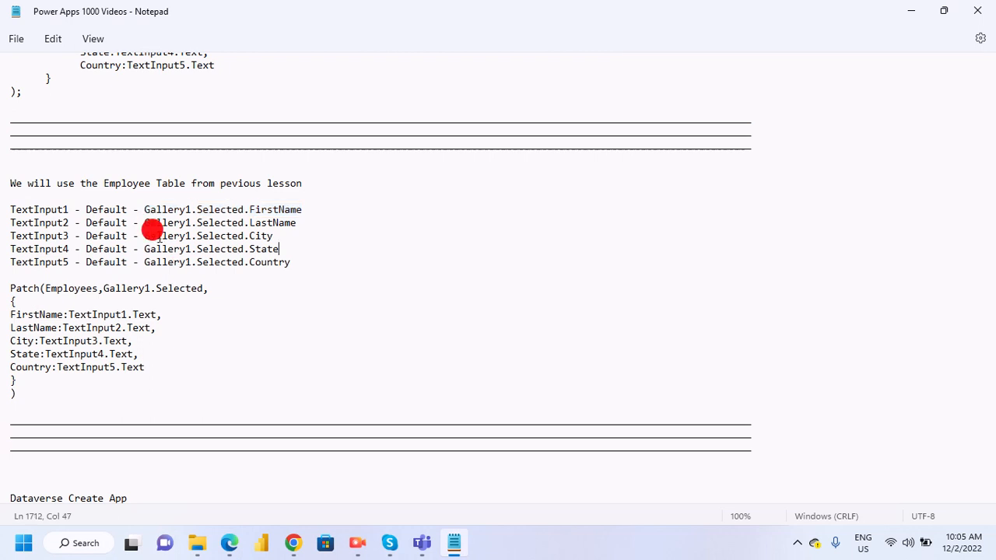
left_click_drag(146, 224, 300, 224)
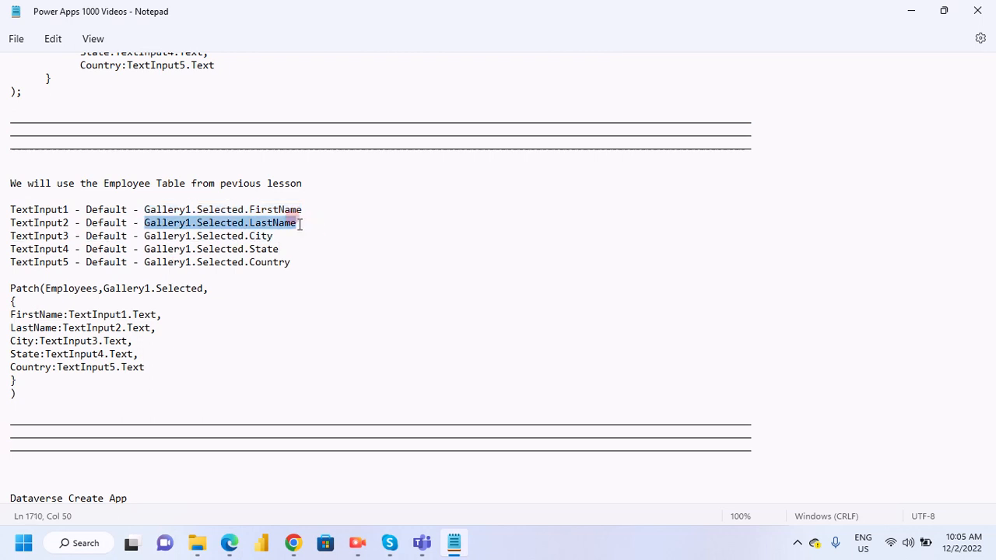
key("alt+Tab")
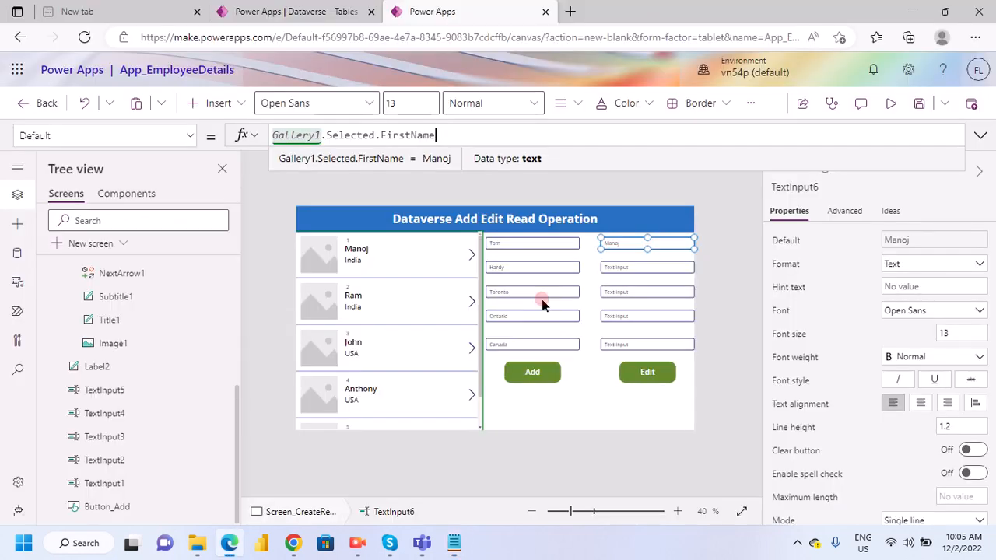
- Set the Default property of TextInput7, the second input in the edit column, to the copied Gallery1.Selected.LastName
left_click(644, 267)
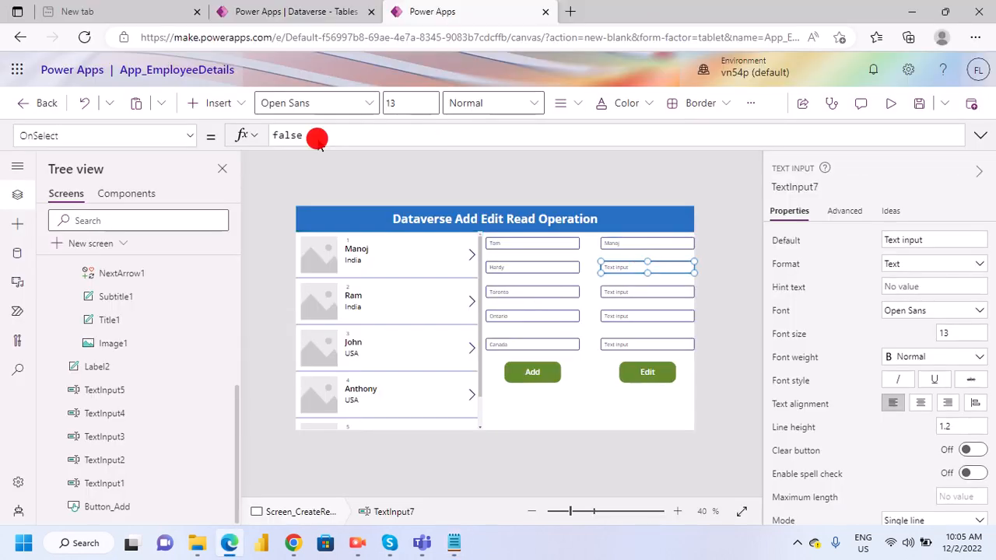
left_click(117, 135)
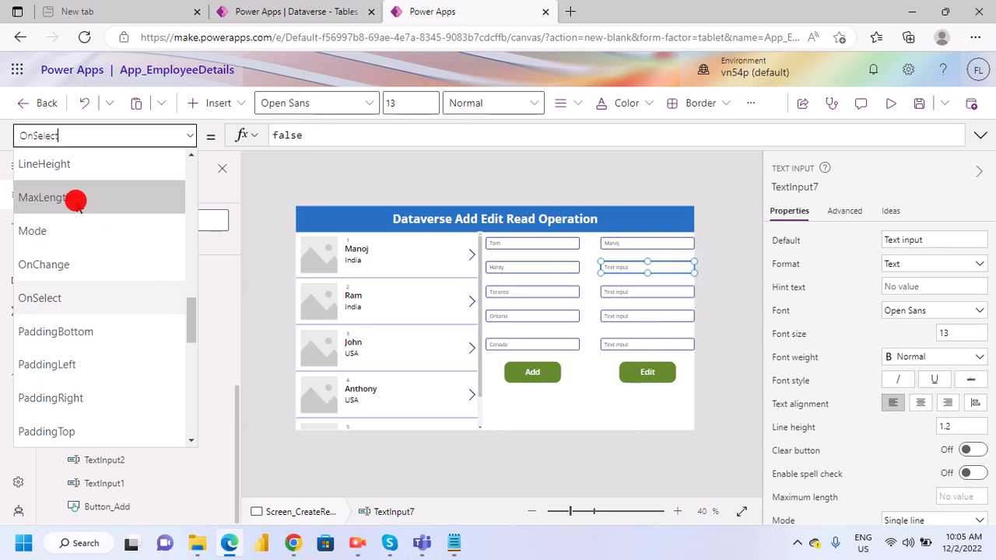
scroll(75, 201, "down", 2)
scroll(69, 335, "up", 5)
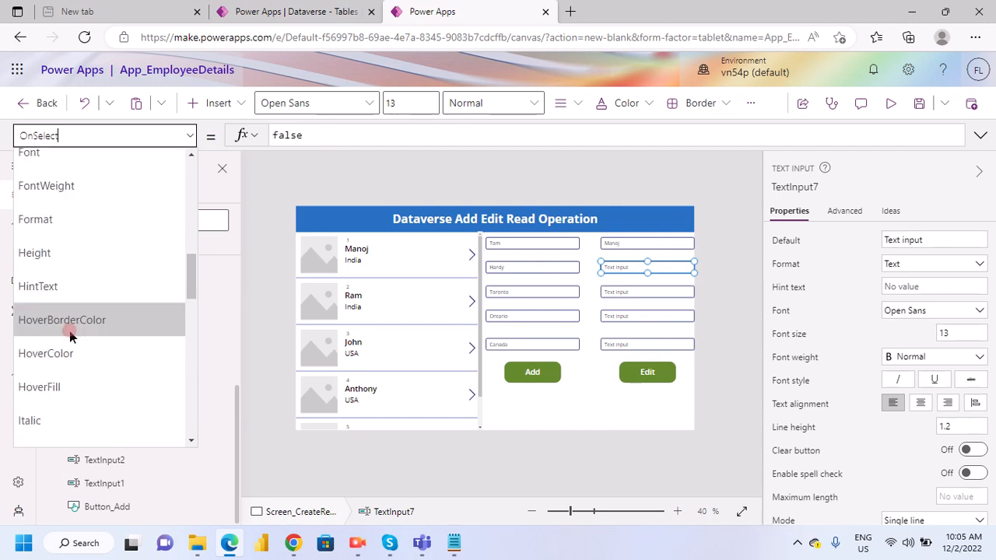
scroll(95, 280, "up", 4)
left_click(88, 204)
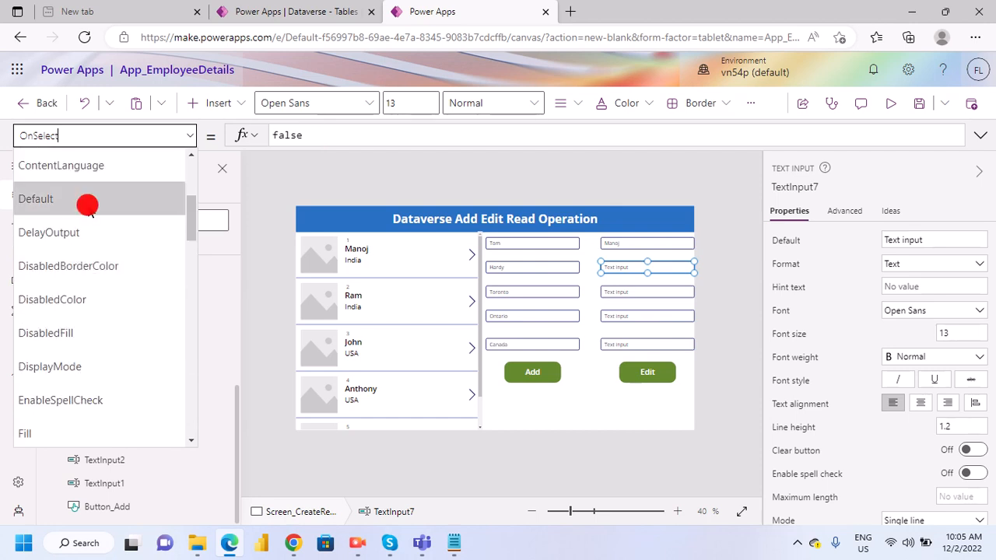
double_click(319, 138)
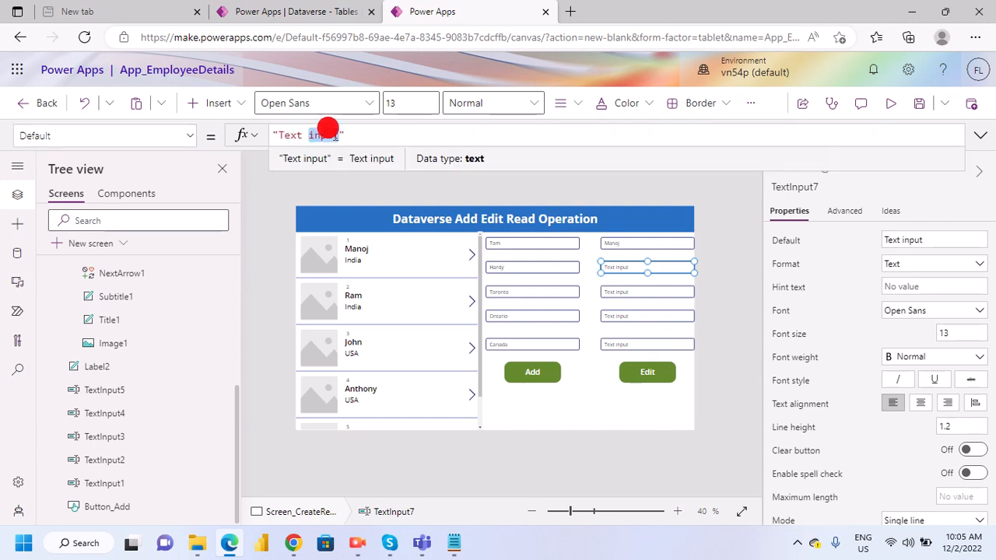
triple_click(325, 132)
type("Gallery1.Selected.LastName")
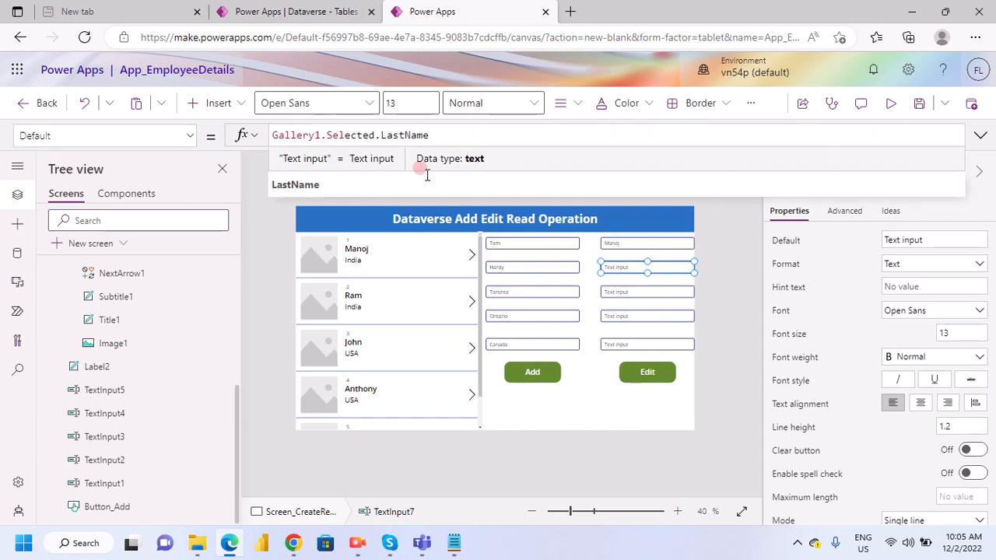
- Select TextInput8, the third input in the edit column, copy Gallery1.Selected.City from the Notepad notes, and return to Power Apps
left_click(619, 294)
left_click(620, 294)
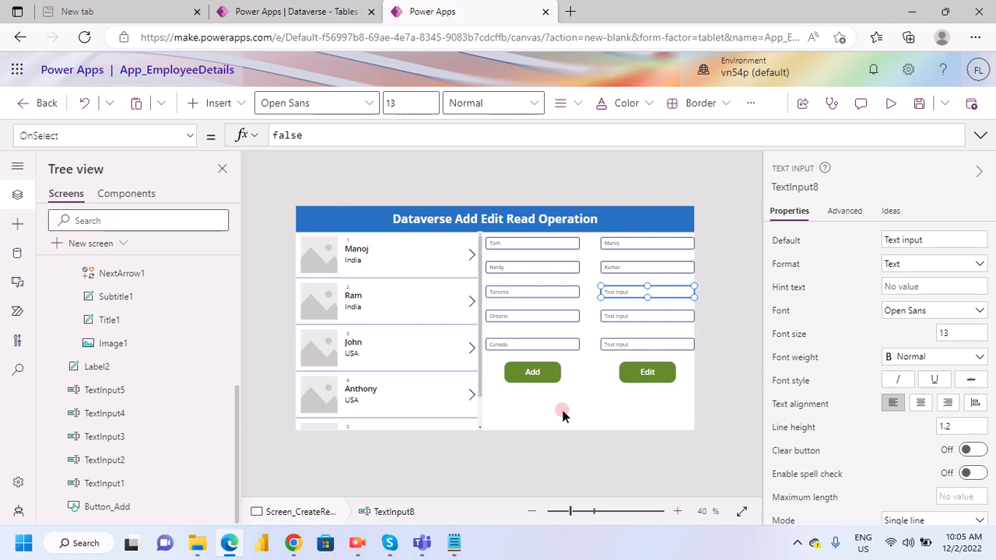
left_click(448, 545)
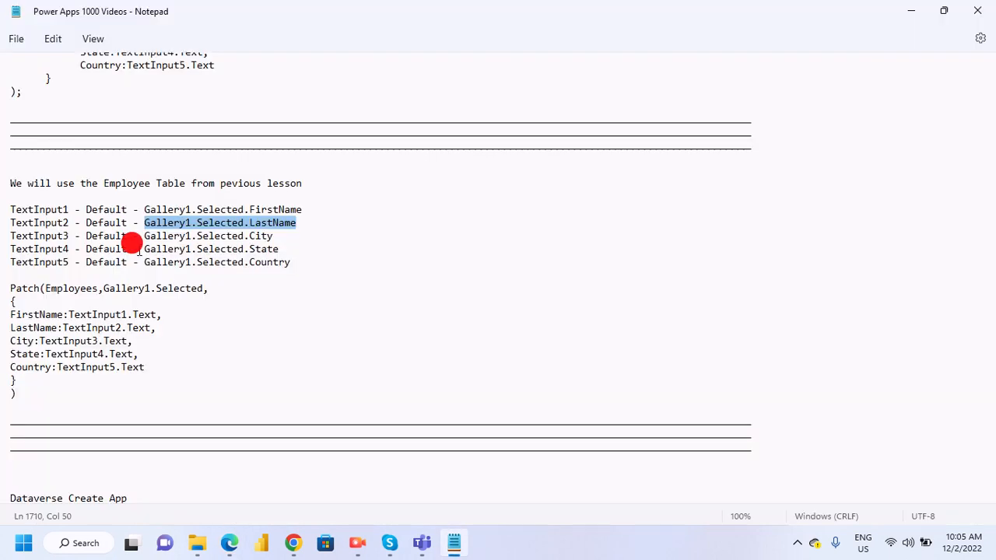
left_click_drag(144, 236, 286, 237)
key("ctrl+c")
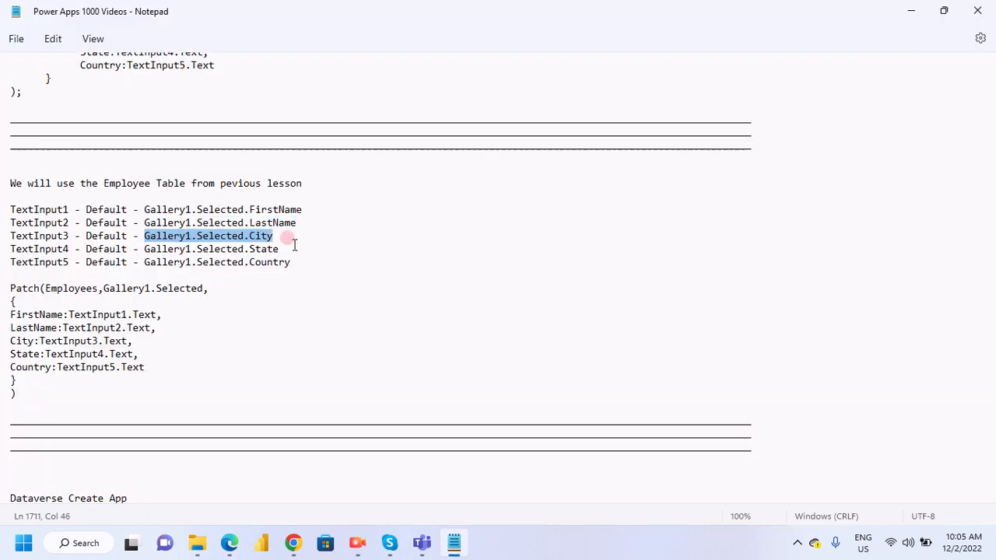
left_click(230, 545)
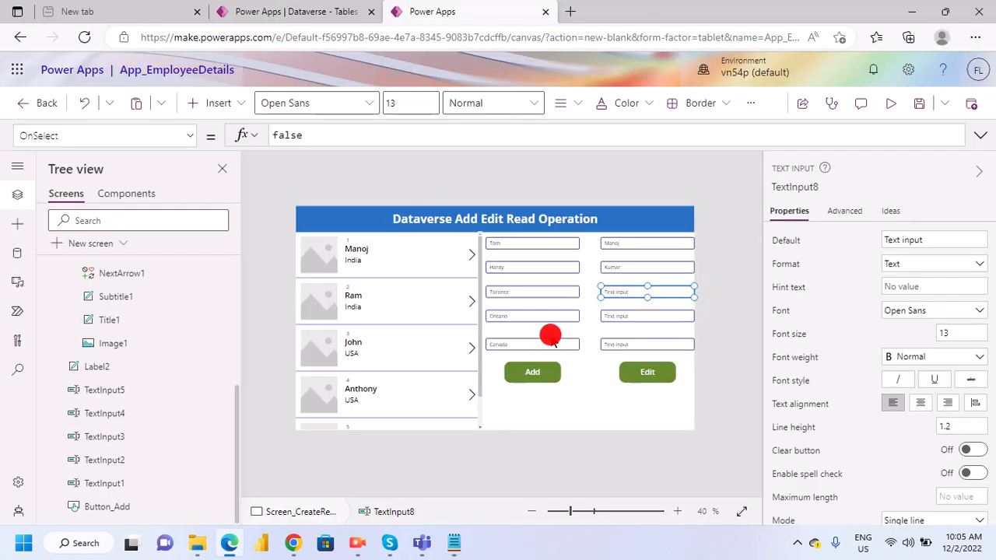
- Set the Default property of TextInput8 to the copied Gallery1.Selected.City
left_click_drag(333, 139, 227, 145)
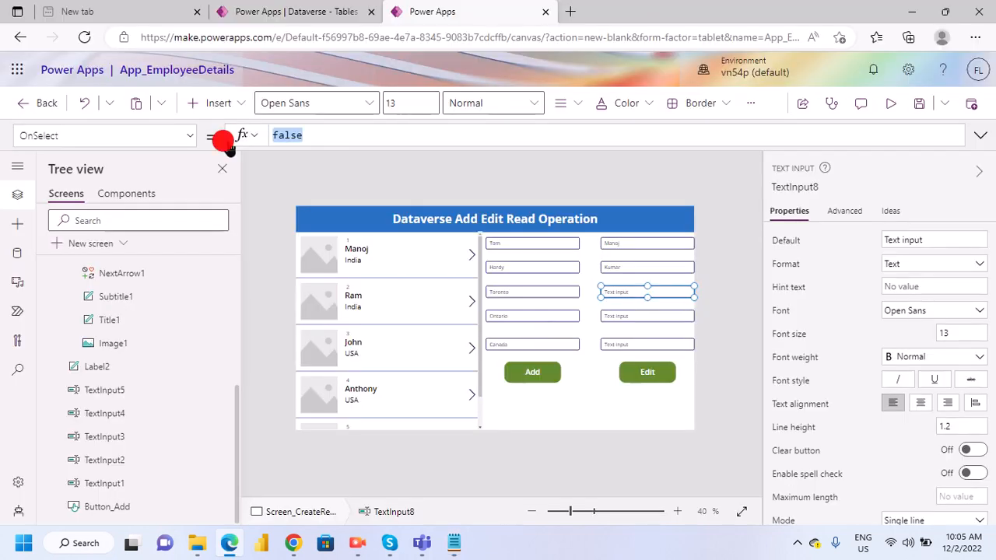
left_click(156, 136)
scroll(76, 303, "up", 5)
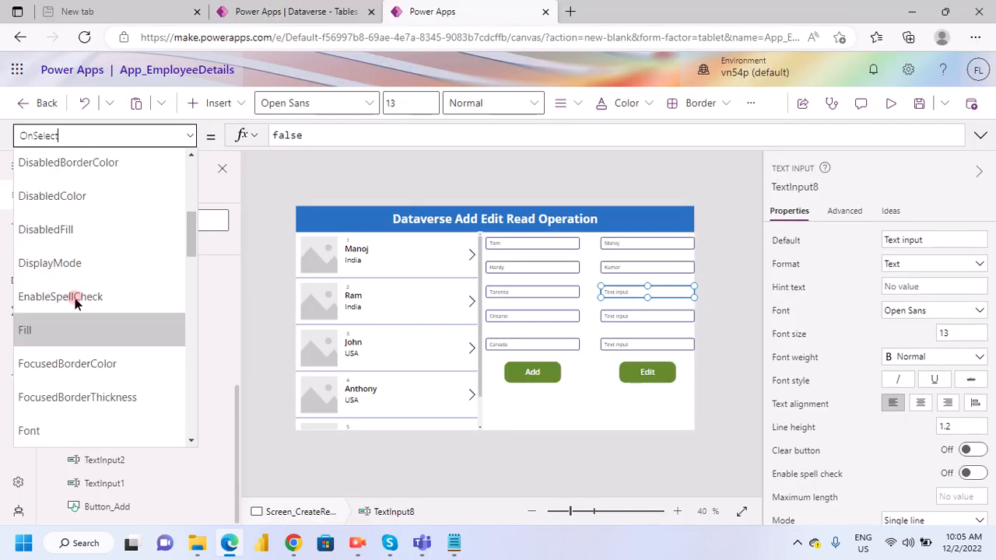
scroll(74, 326, "up", 1)
scroll(71, 347, "up", 3)
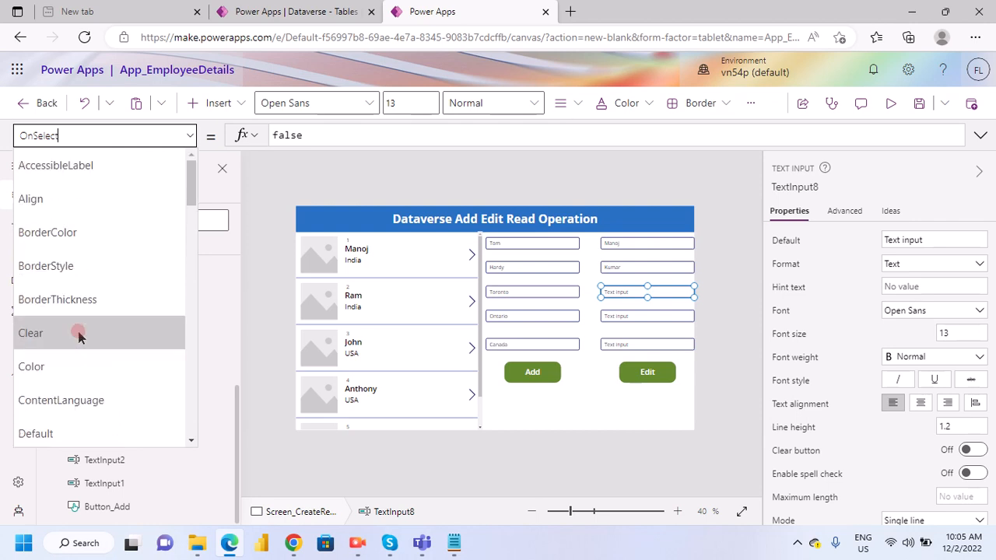
scroll(71, 311, "down", 2)
left_click(72, 296)
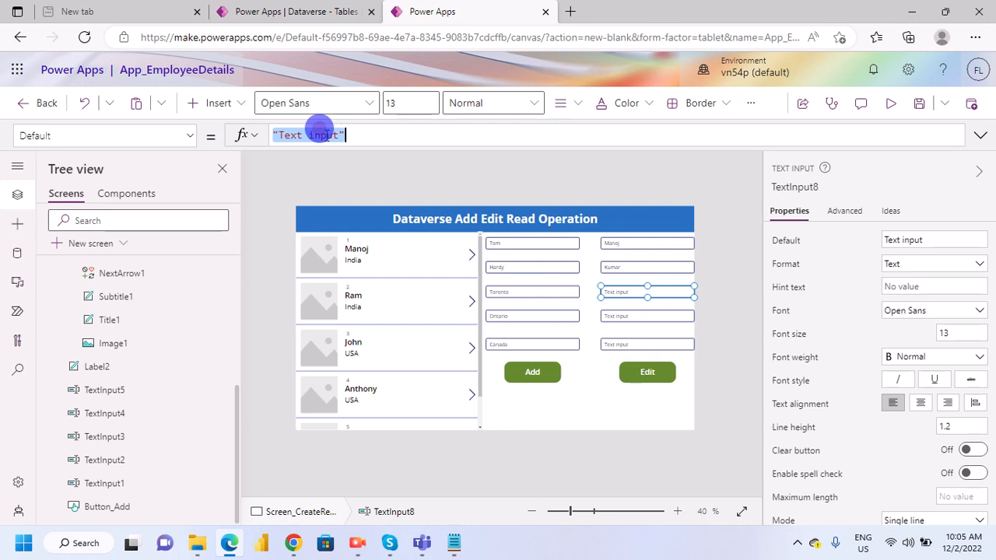
key("ctrl+v")
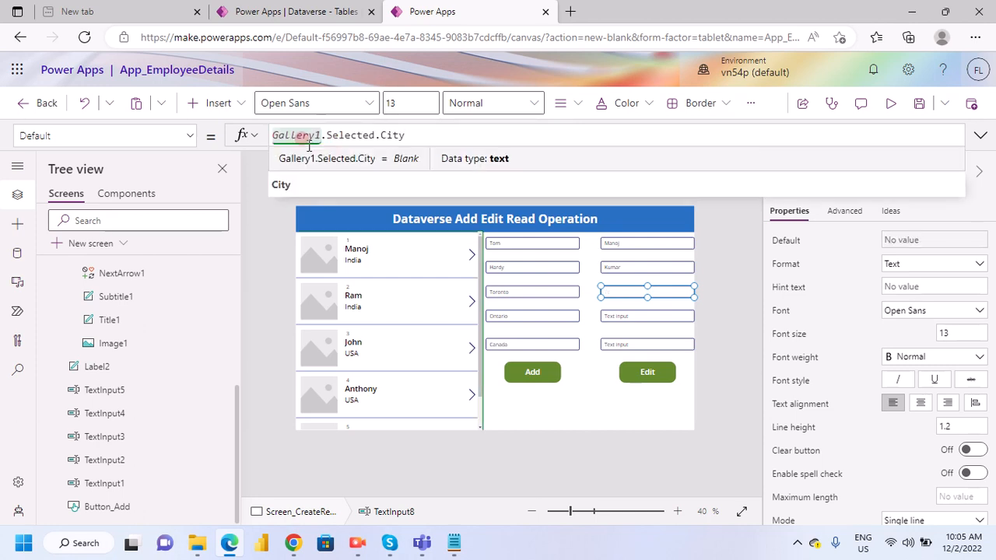
left_click(610, 417)
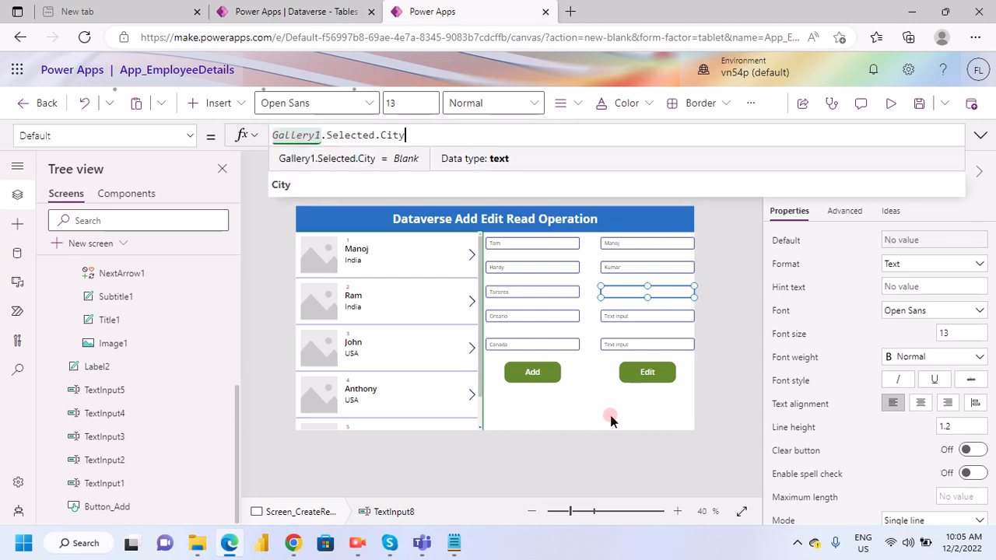
- Set the Default property of TextInput9, the fourth input in the edit column, to Gallery1.Selected.State, adapting the copied City expression
left_click(615, 315)
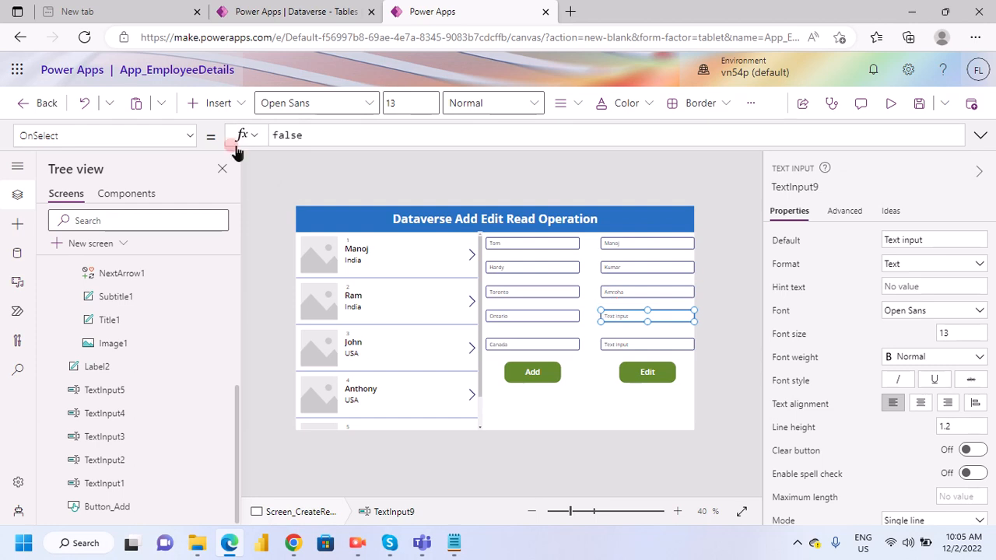
left_click(185, 140)
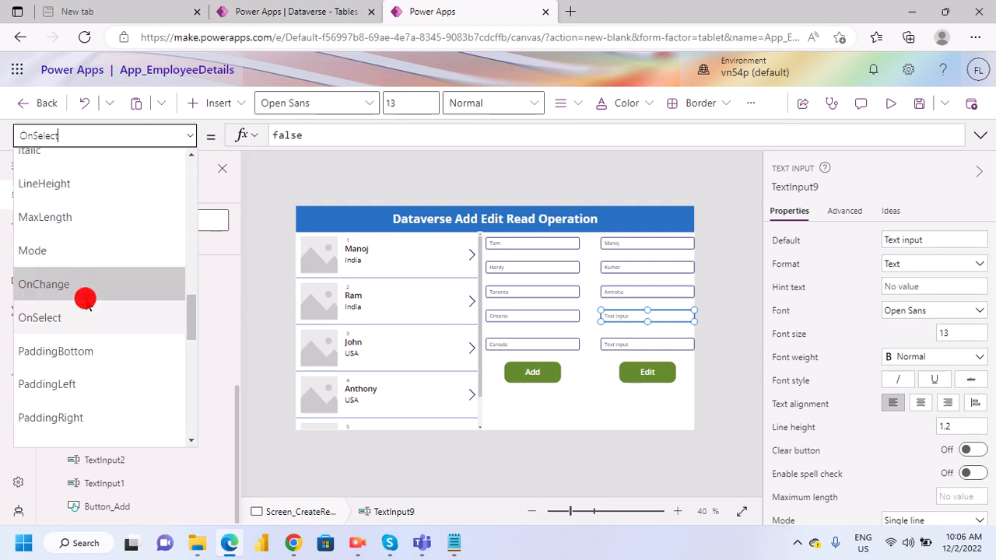
scroll(87, 304, "up", 3)
scroll(66, 265, "up", 3)
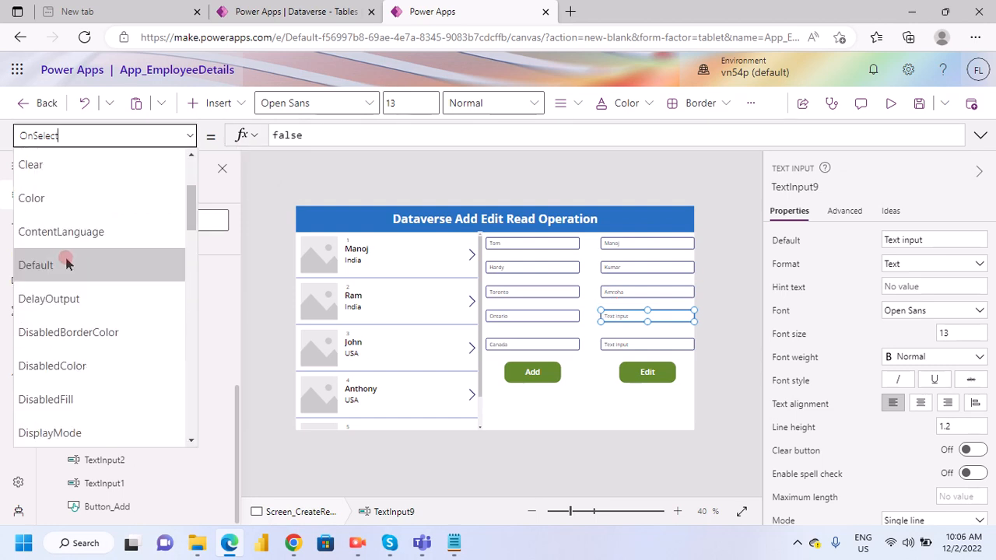
left_click(66, 273)
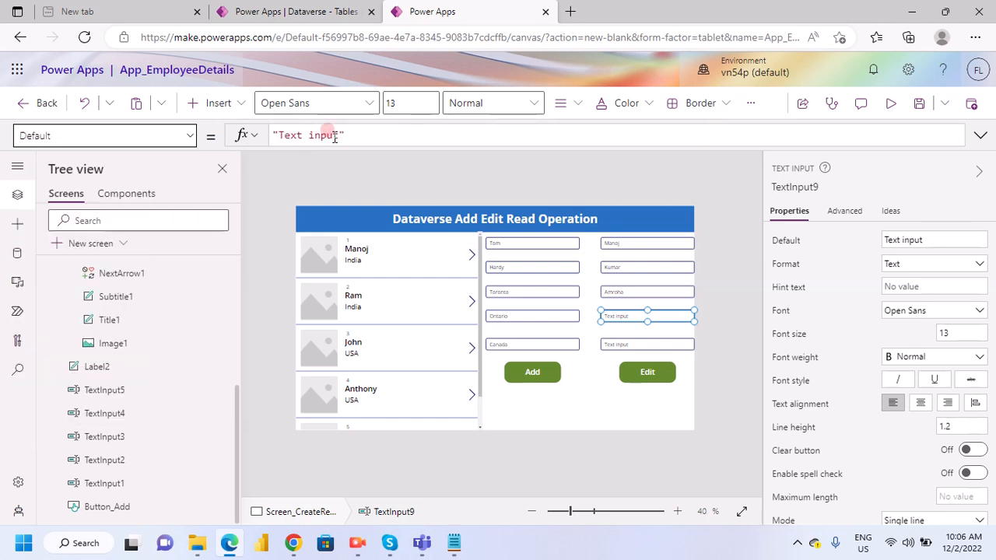
left_click_drag(344, 137, 266, 144)
key("ctrl+v")
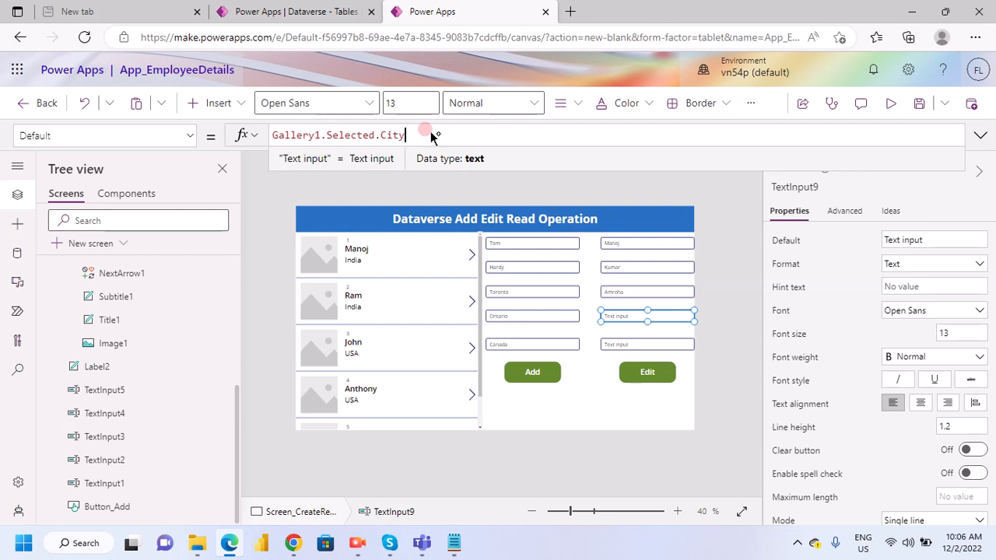
double_click(381, 136)
type("S")
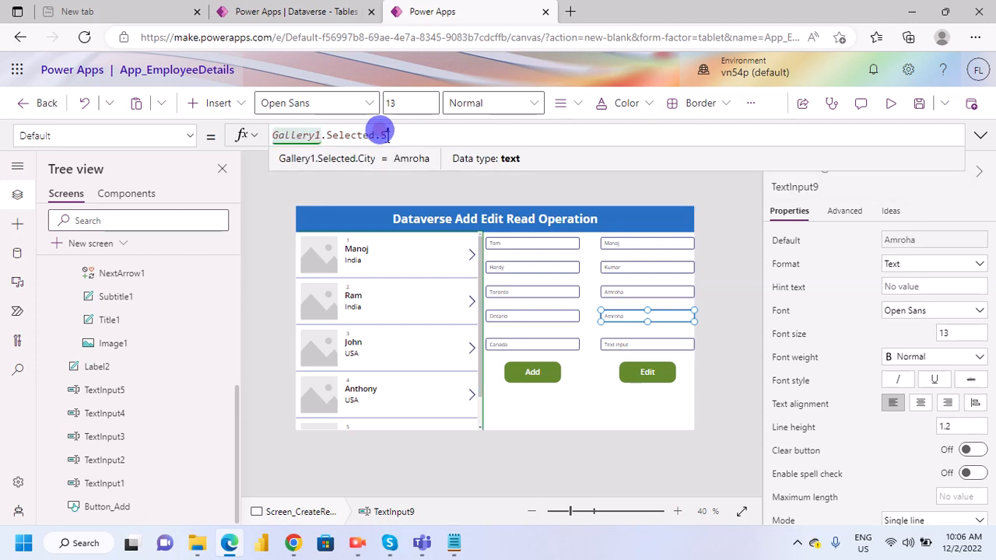
type("t")
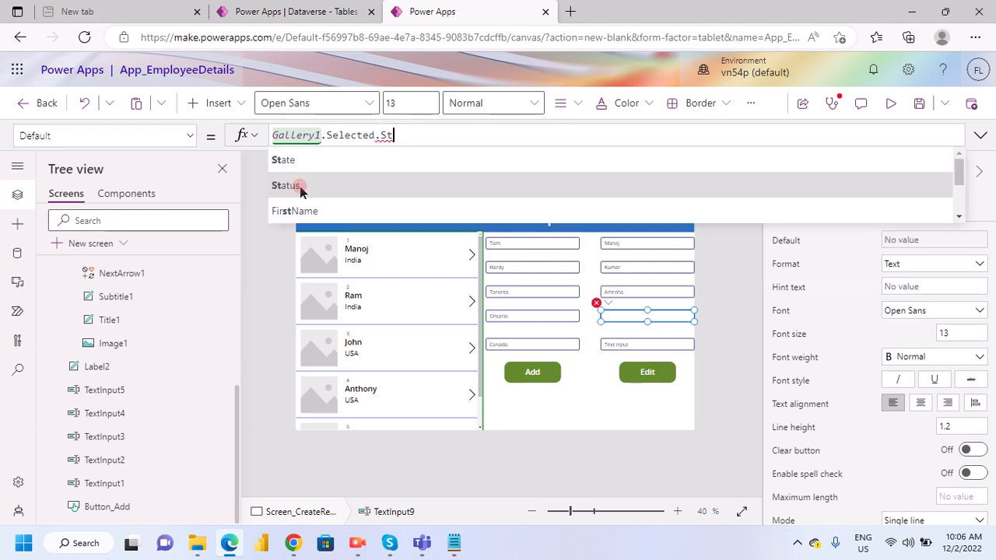
left_click(307, 161)
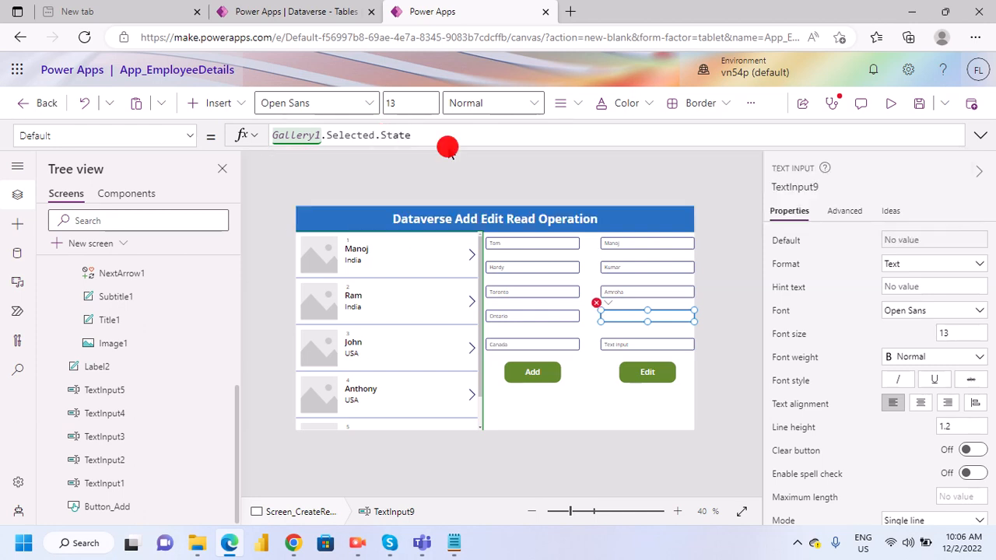
- Paste the copied Gallery1.Selected.City expression into the Default property of TextInput10, the fifth input in the edit column
left_click(639, 350)
left_click(355, 134)
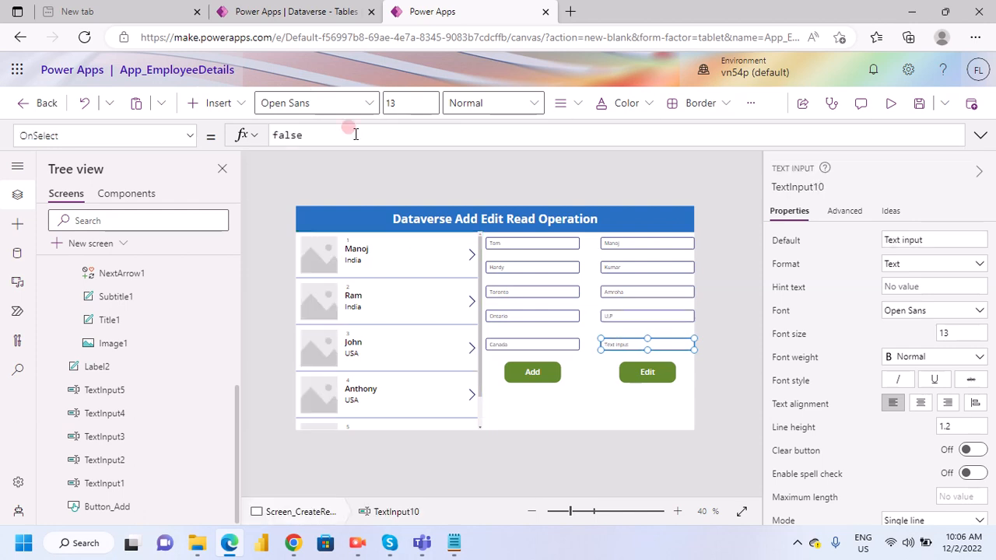
double_click(303, 137)
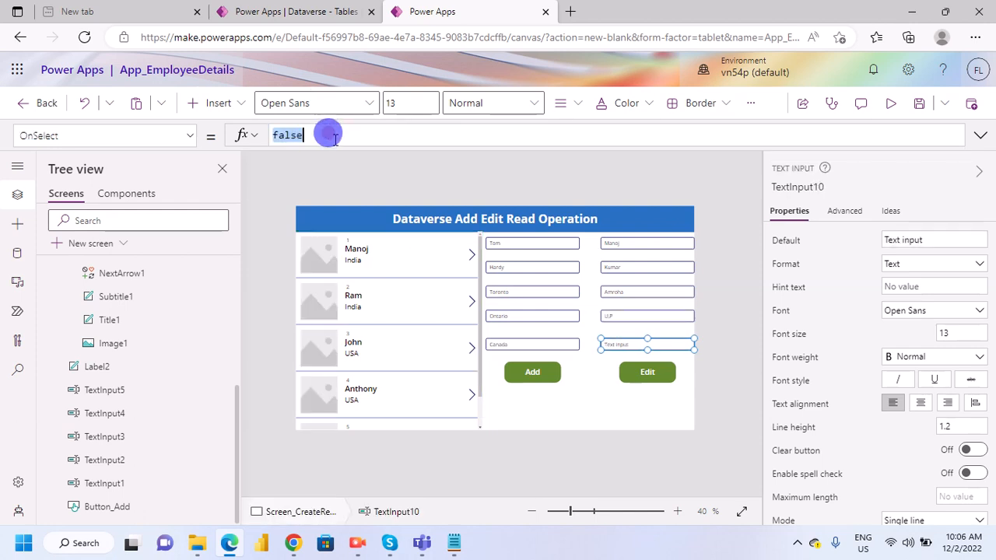
left_click(188, 135)
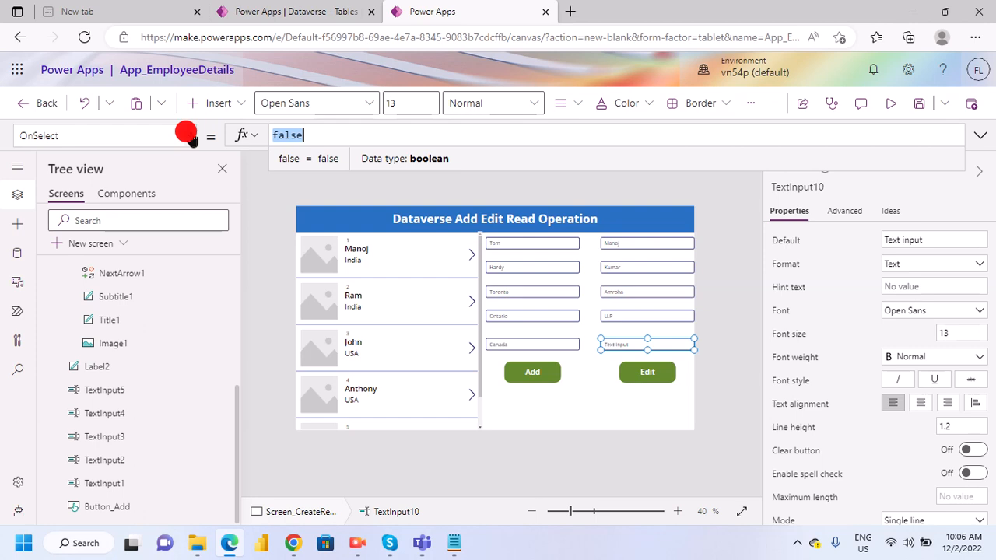
scroll(92, 290, "up", 3)
scroll(91, 290, "up", 5)
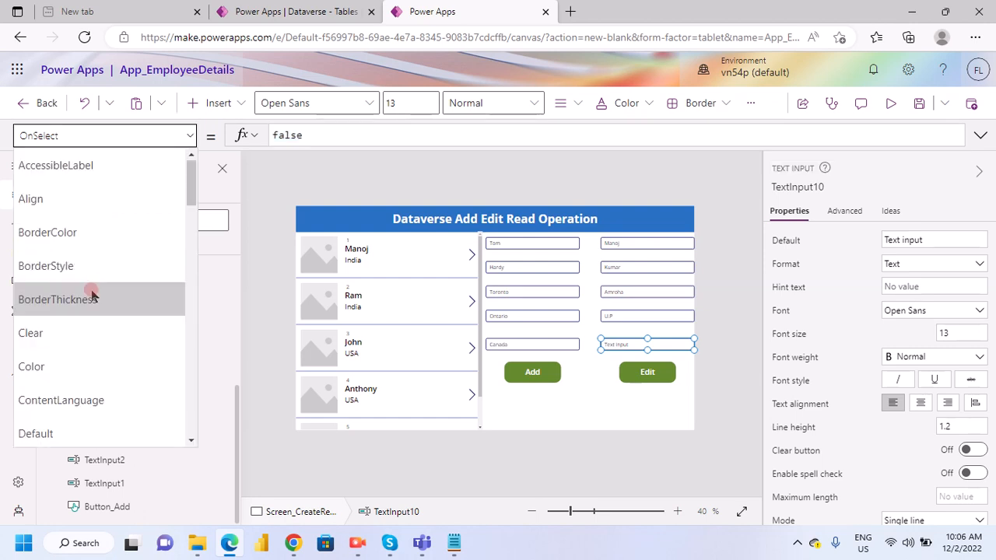
left_click(48, 433)
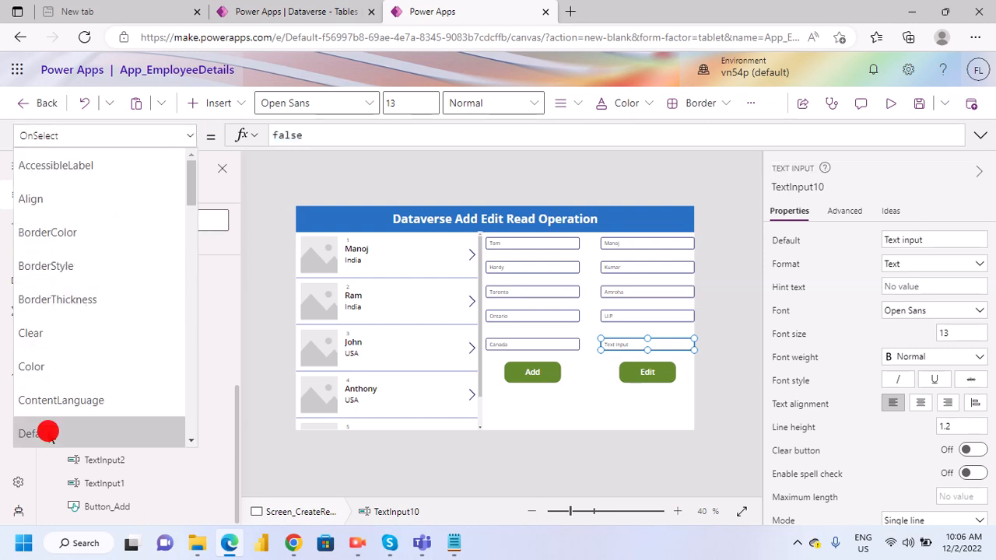
left_click(309, 137)
key("ctrl+a")
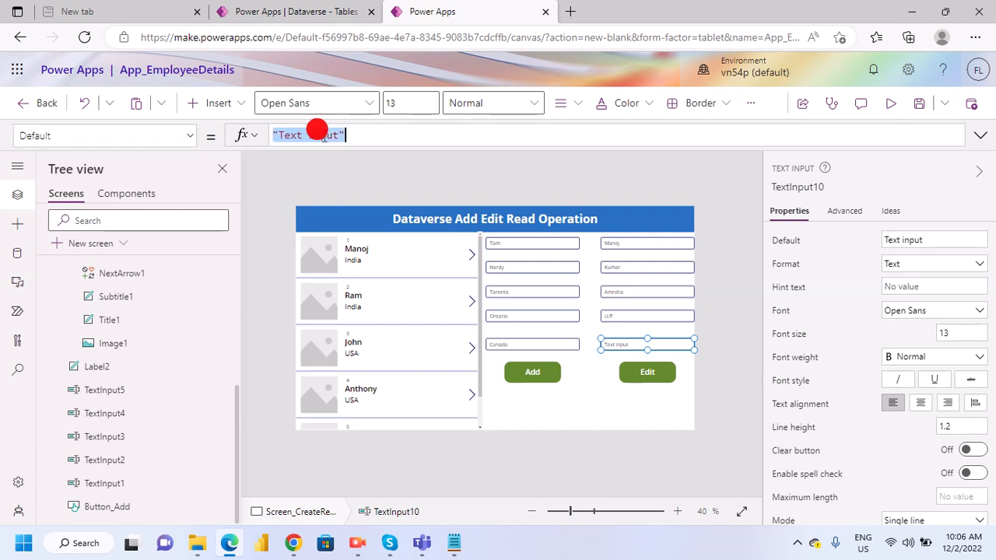
type("Gallery1.Selected.City")
- Change the field in TextInput10's Default expression to Country, making it Gallery1.Selected.Country
left_click(431, 124)
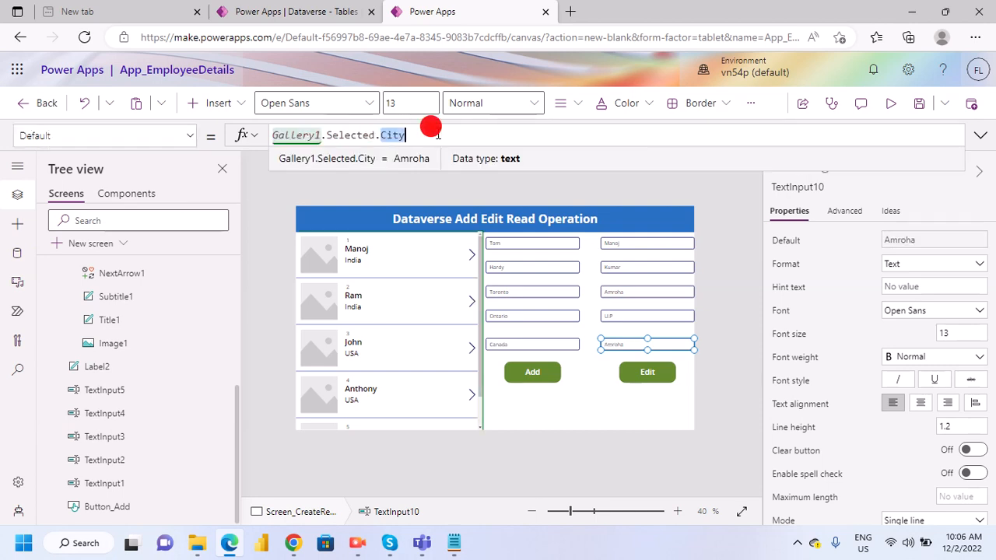
key("BackSpace")
key("BackSpace")
key("BackSpace")
type("ou")
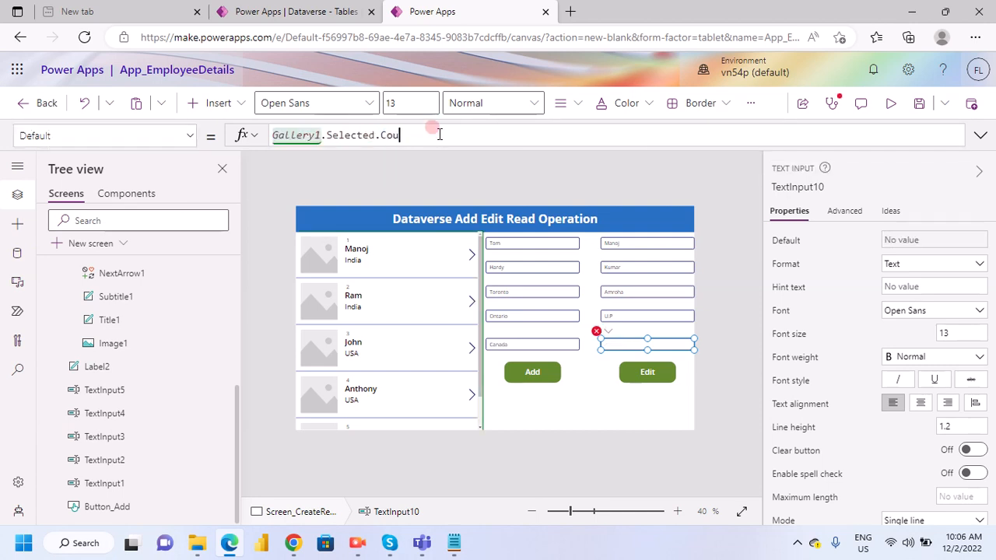
type("ntry")
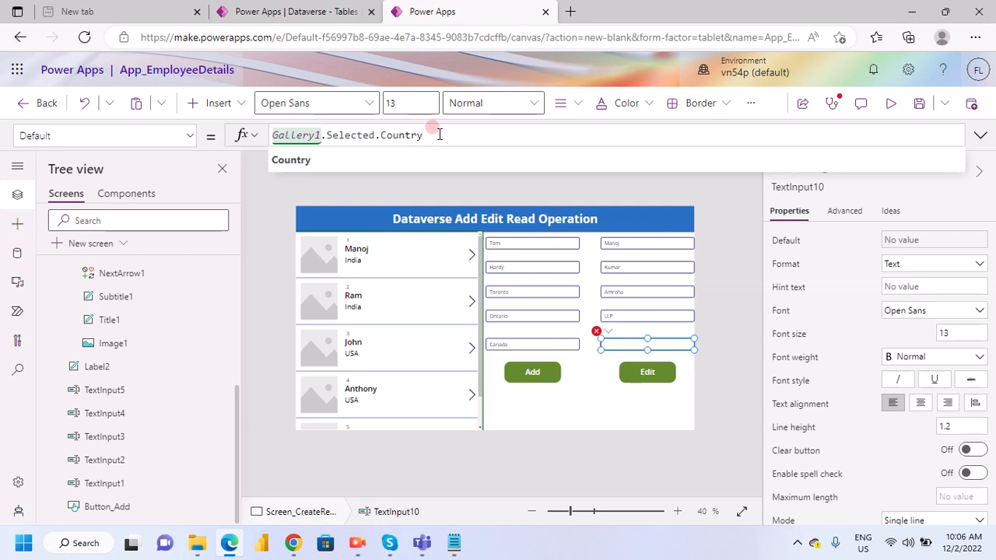
left_click(463, 150)
left_click(606, 377)
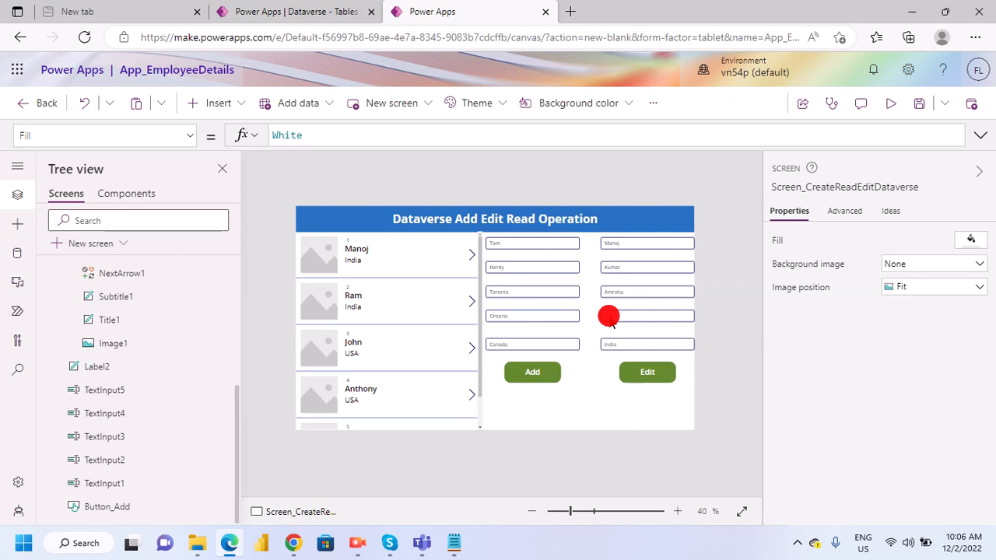
- Switch to the Notepad notes and change the Patch formula's FirstName to TextInput6.Text and LastName to TextInput7.Text
left_click(451, 543)
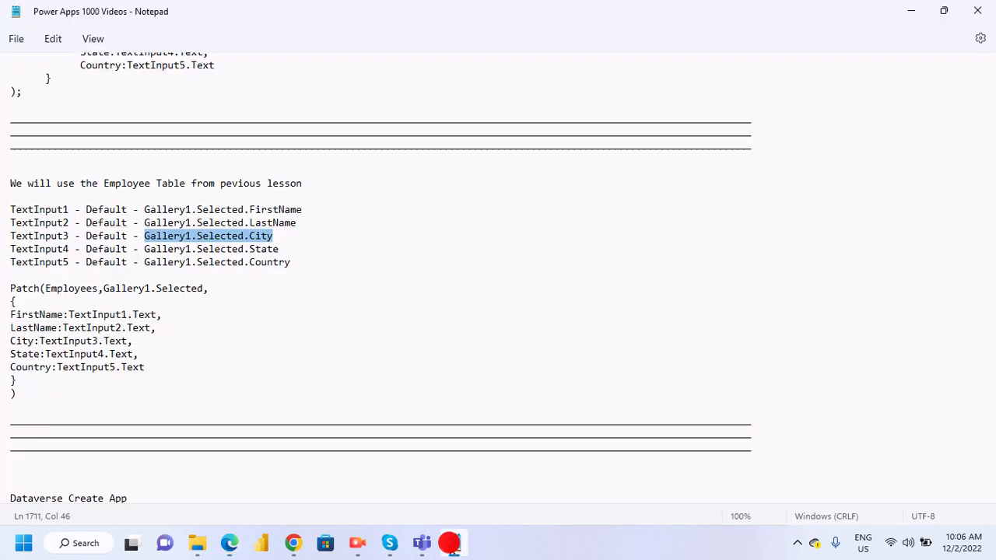
scroll(165, 406, "down", 4)
scroll(170, 382, "up", 1)
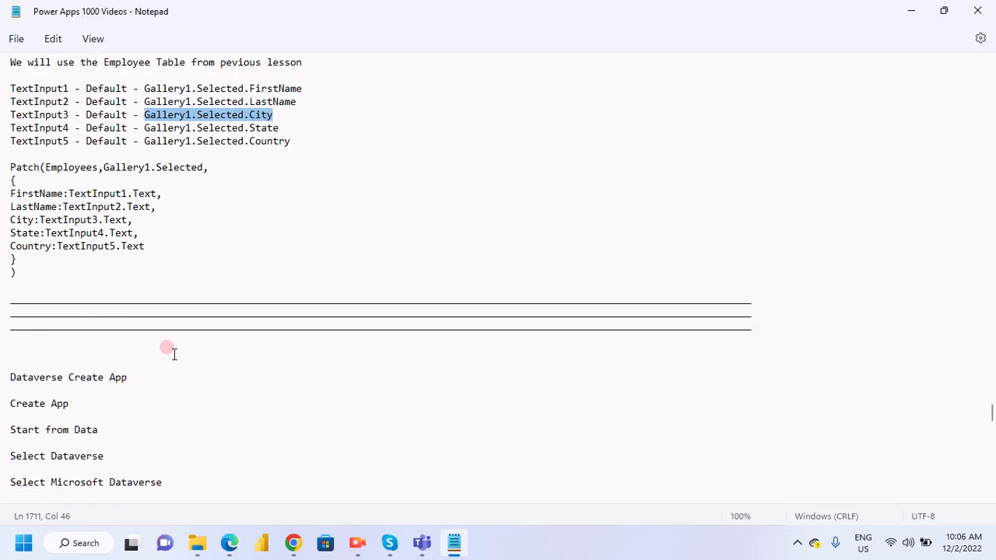
scroll(173, 354, "up", 2)
left_click_drag(10, 222, 209, 329)
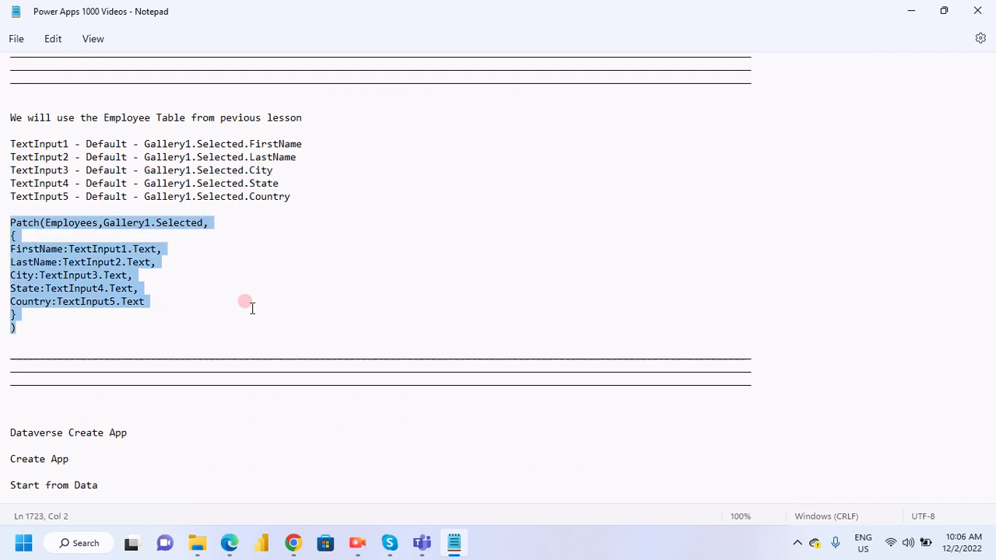
left_click(129, 248)
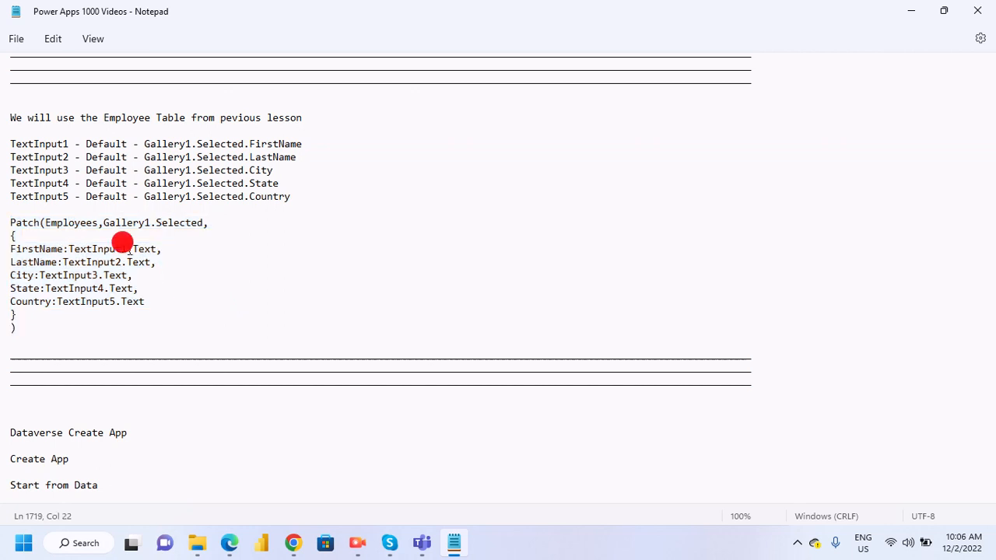
key("BackSpace")
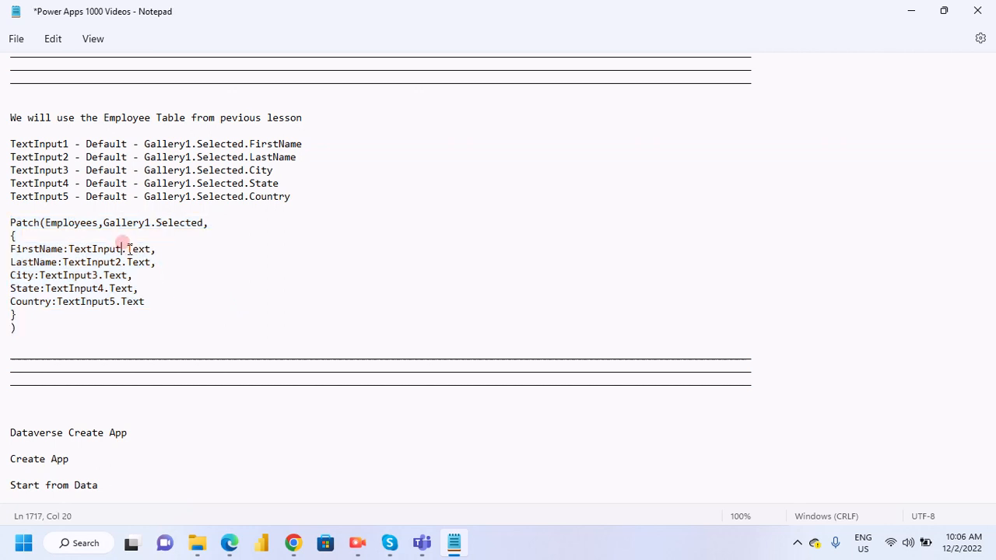
type("6")
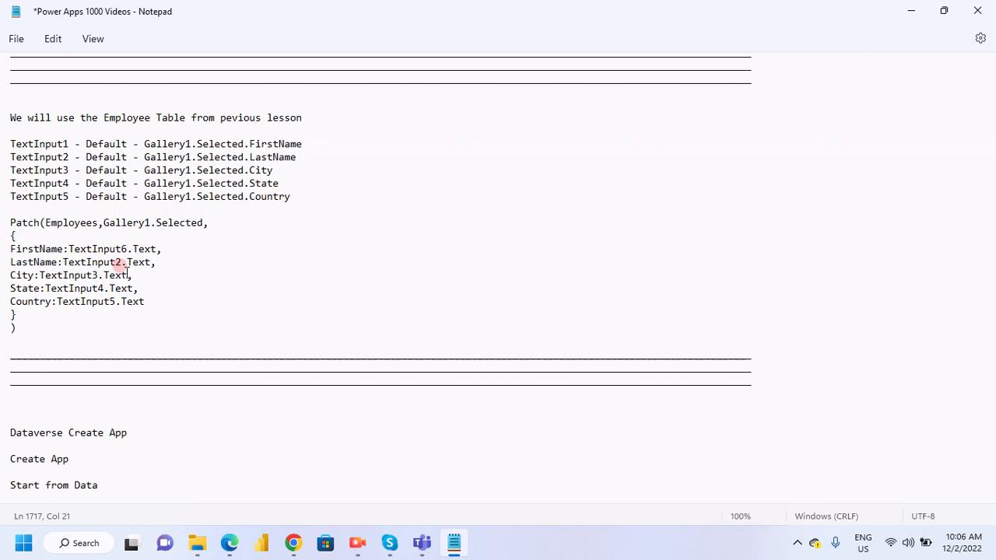
left_click(144, 281)
key("BackSpace")
type("7")
- Change the Patch formula's City, State and Country references to TextInput8, TextInput9 and TextInput10
left_click(97, 276)
key("BackSpace")
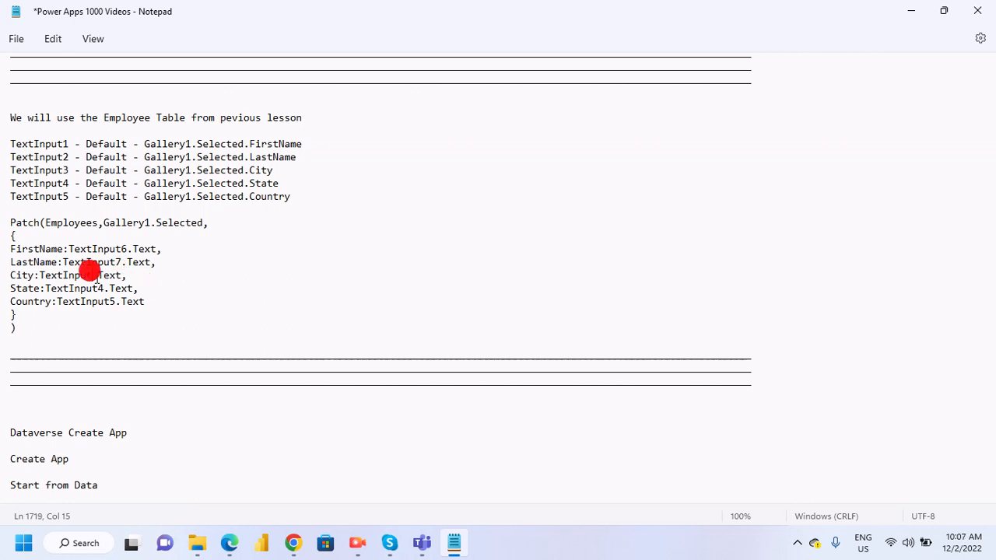
type("8")
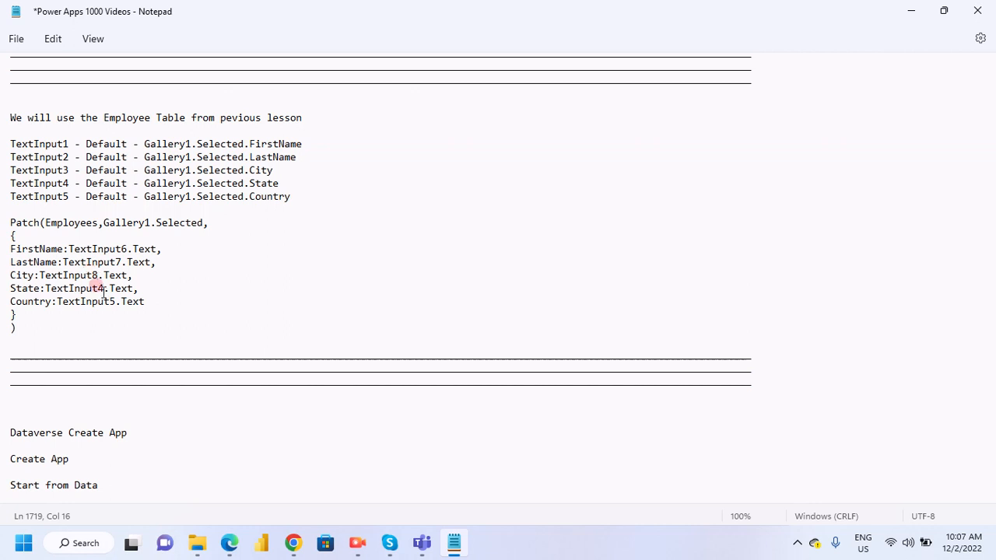
left_click(103, 290)
type("9")
left_click(116, 302)
key("BackSpace")
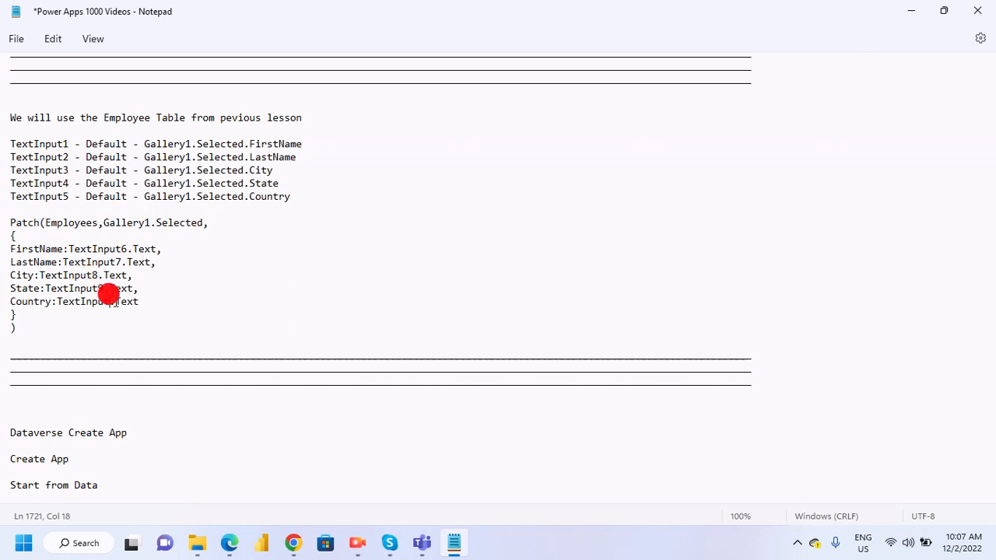
type("10")
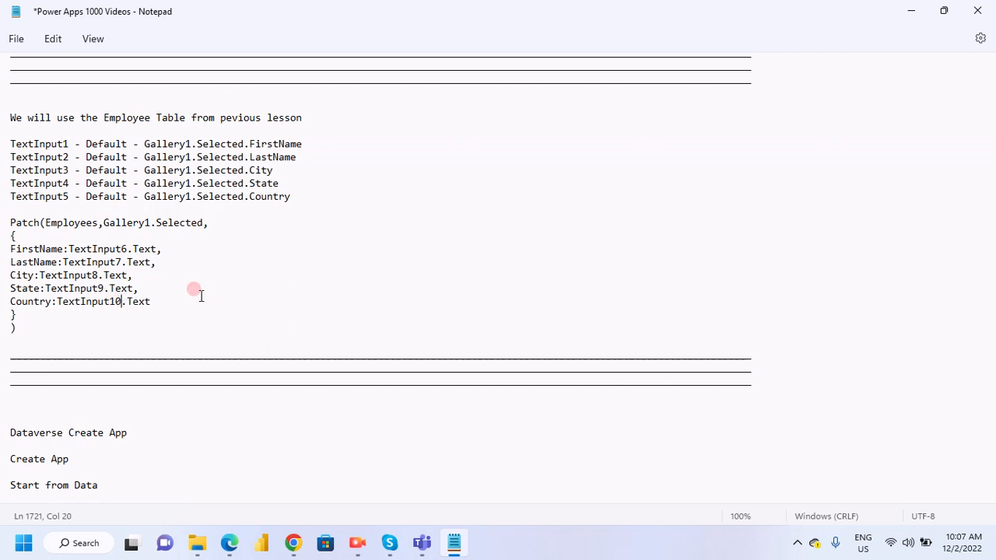
- Copy the whole Patch(Employees,Gallery1.Selected, ...) formula from the notes and switch back to Power Apps in Edge
left_click(200, 296)
left_click_drag(31, 327, 2, 216)
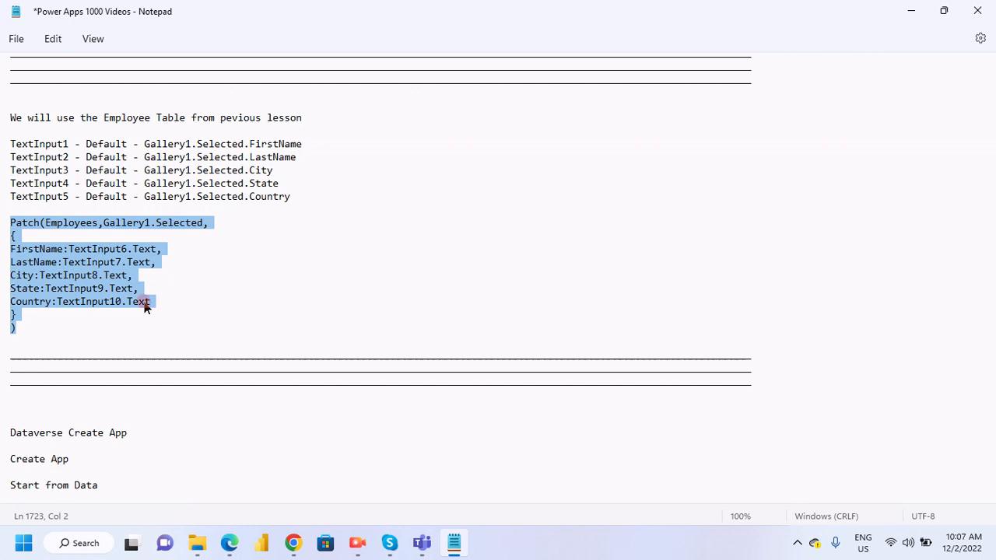
mouse_move(229, 550)
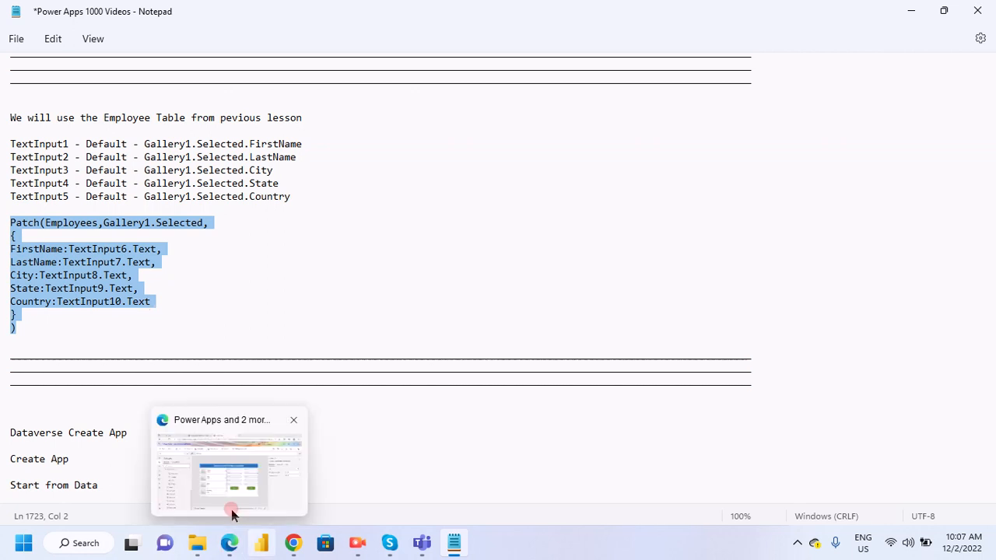
left_click(231, 509)
- Replace the Edit button's entire OnSelect formula with the copied Patch formula
left_click(635, 371)
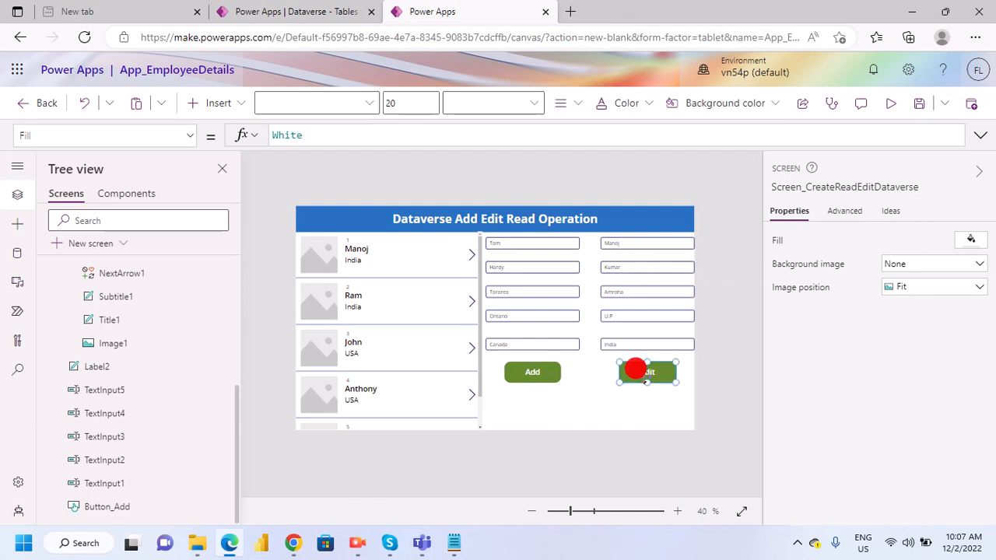
left_click(982, 136)
scroll(444, 151, "down", 2)
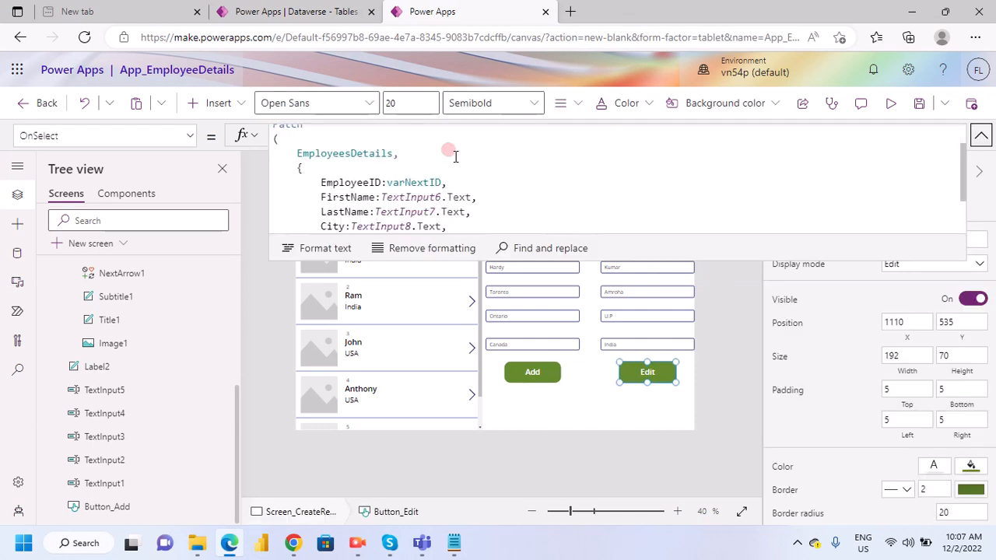
scroll(467, 179, "up", 2)
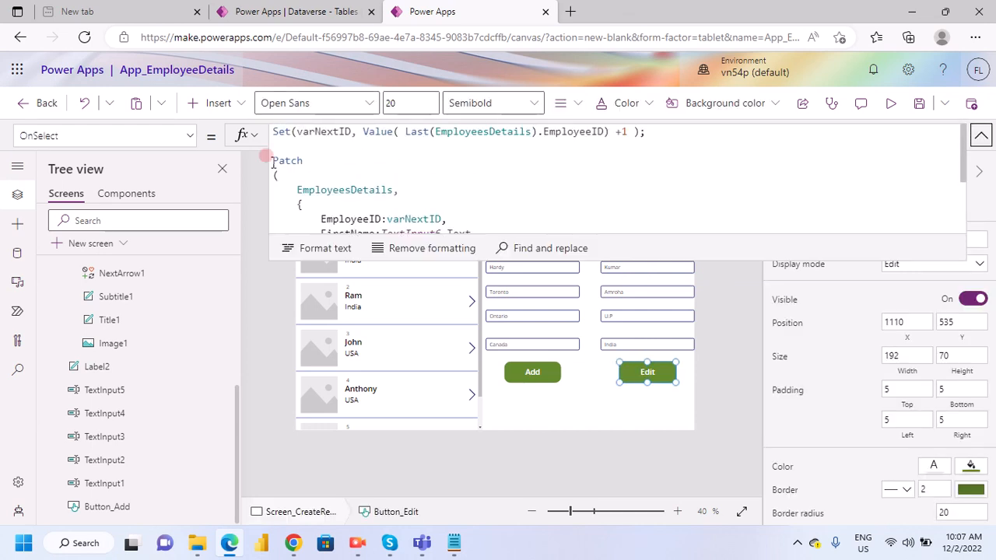
scroll(400, 193, "down", 2)
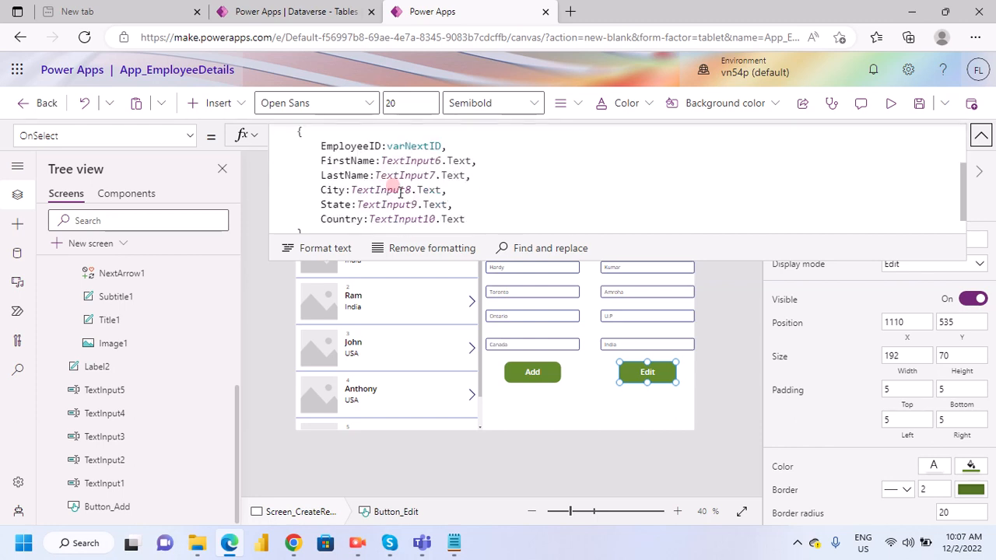
scroll(277, 132, "up", 2)
left_click_drag(278, 132, 403, 226)
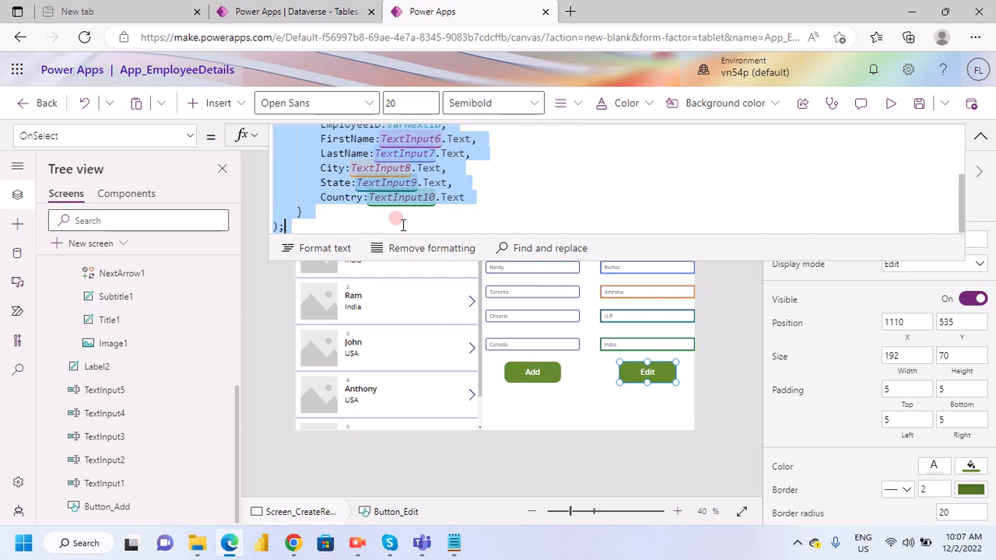
key("ctrl+v")
scroll(510, 198, "up", 1)
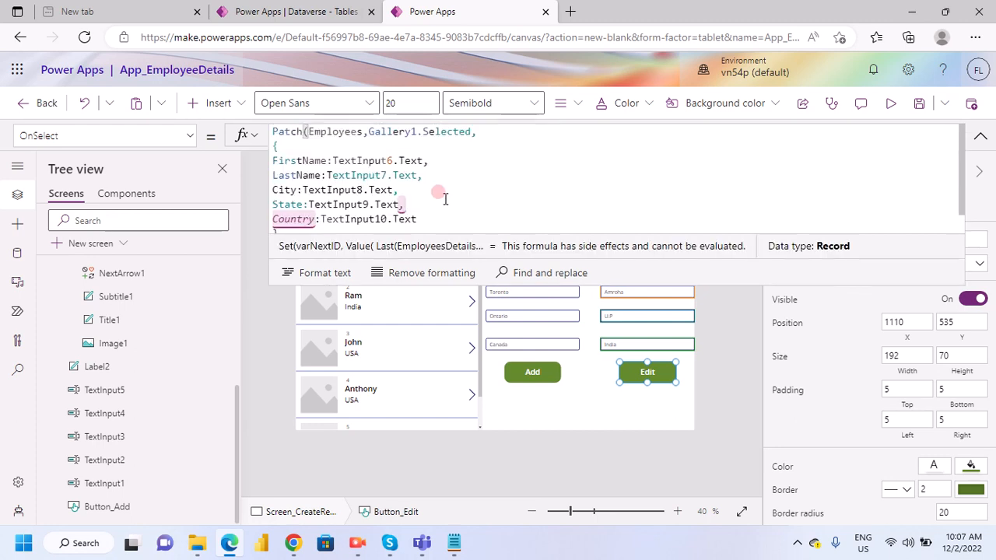
- Change the data source in the Edit button's Patch formula to EmployeesDetails
left_click(398, 204)
left_click(423, 178)
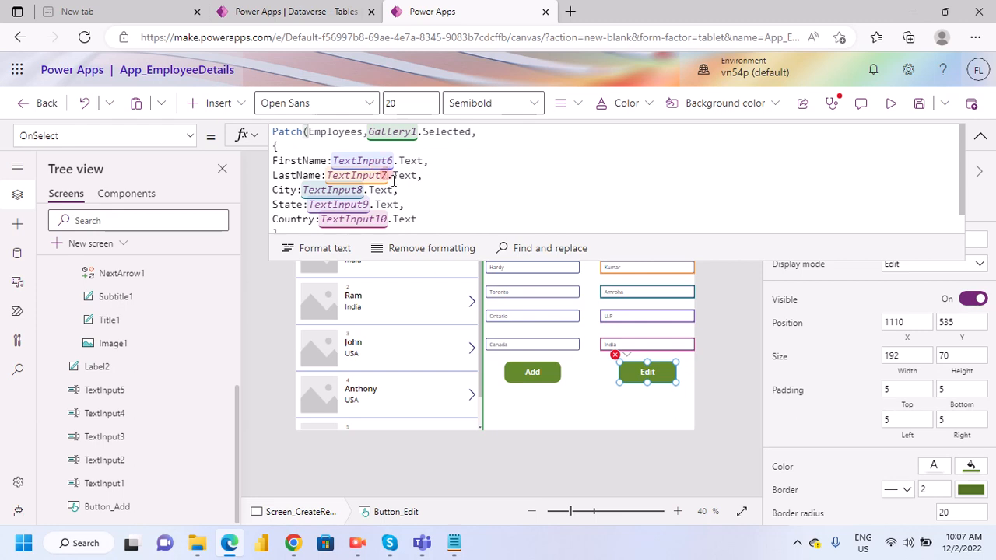
left_click(404, 178)
scroll(342, 213, "down", 1)
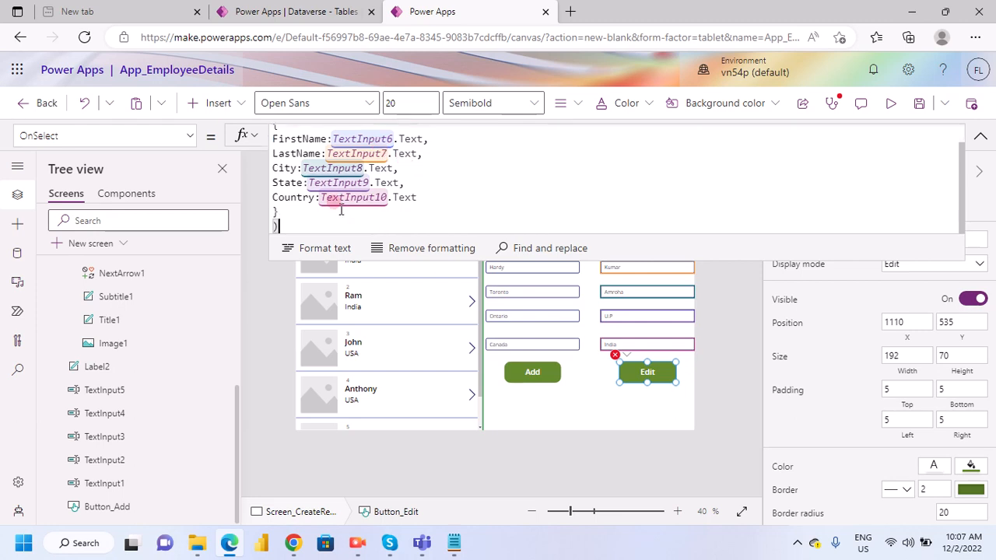
scroll(397, 181, "up", 1)
left_click(396, 181)
left_click(361, 132)
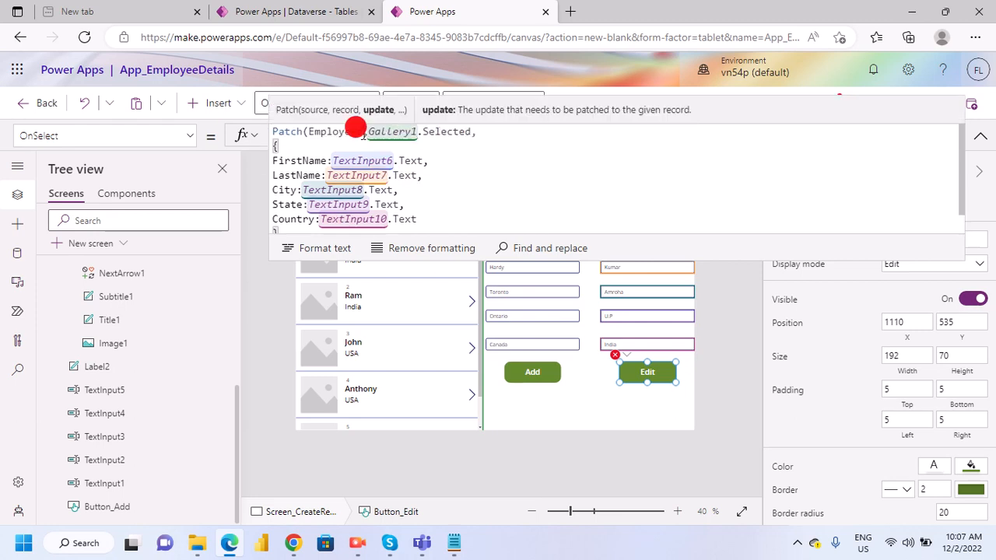
type("D")
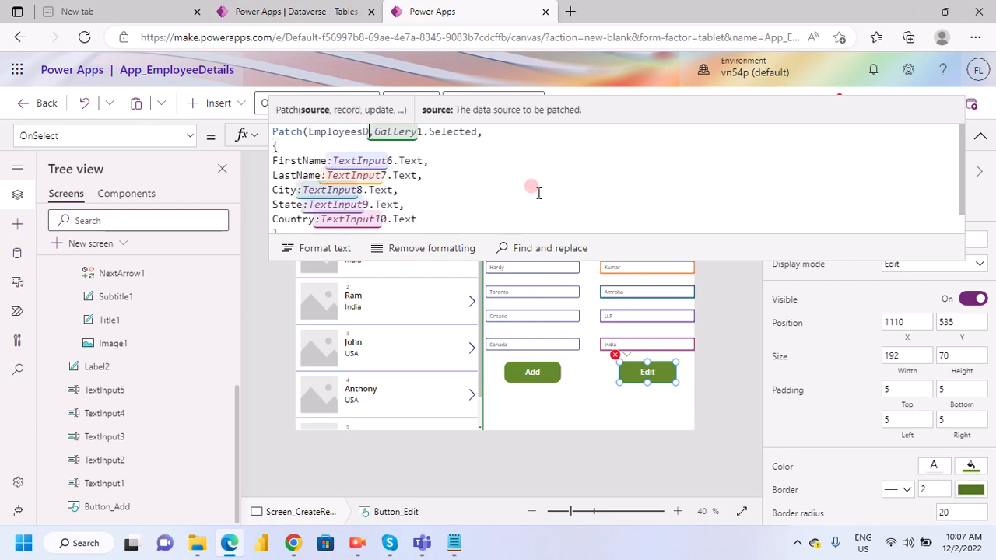
type("etai")
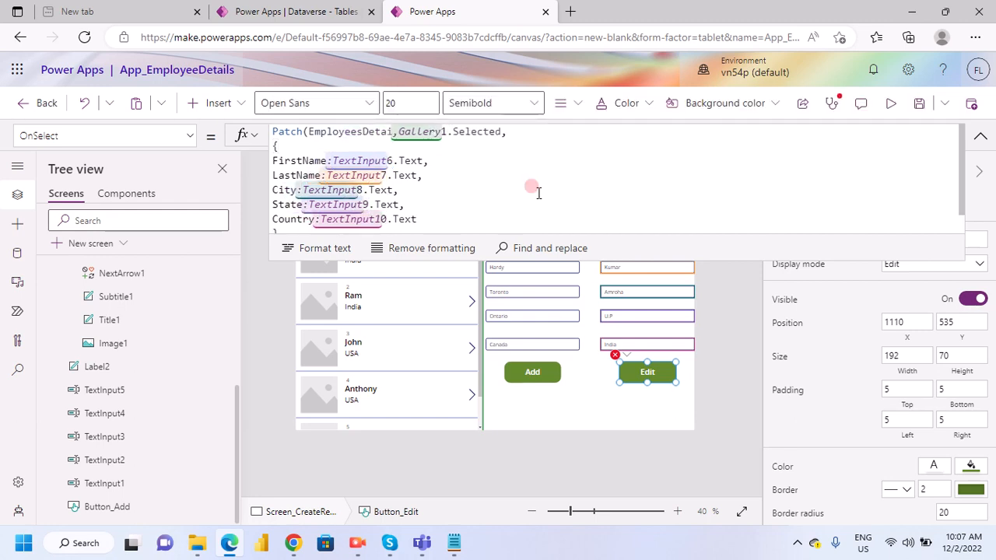
left_click(364, 274)
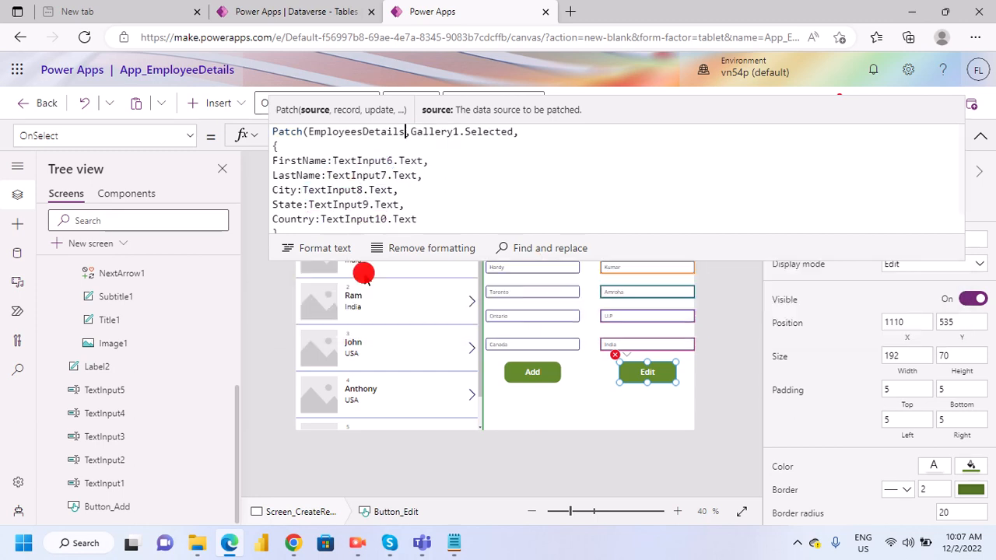
left_click(440, 178)
left_click(428, 204)
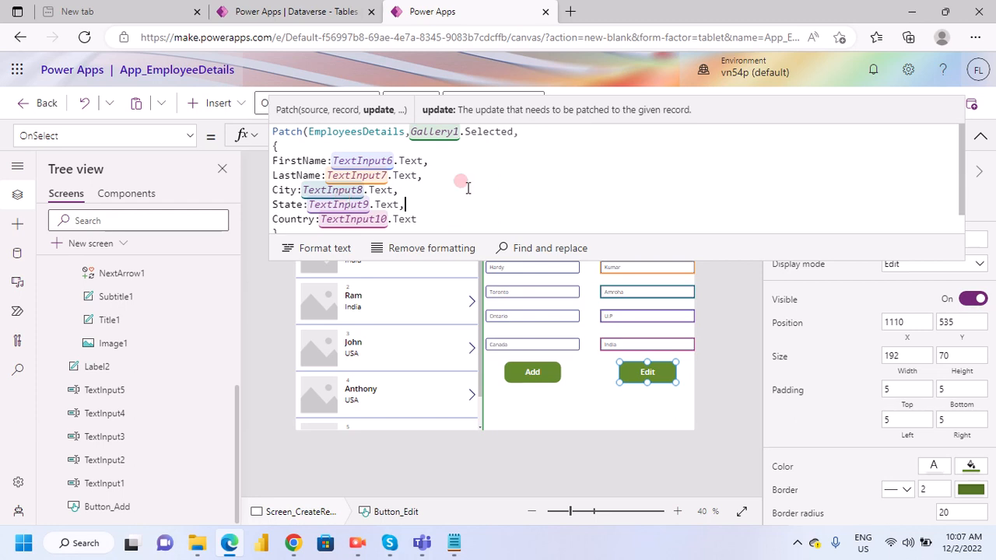
left_click(980, 136)
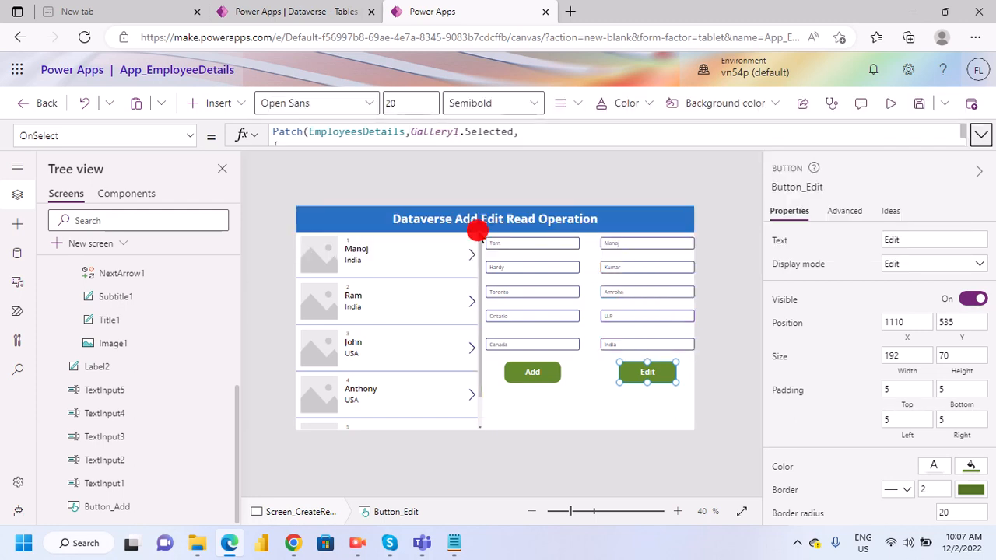
- Duplicate the Add button and place the copy directly beneath it at about X 716, Y 632
left_click(533, 381)
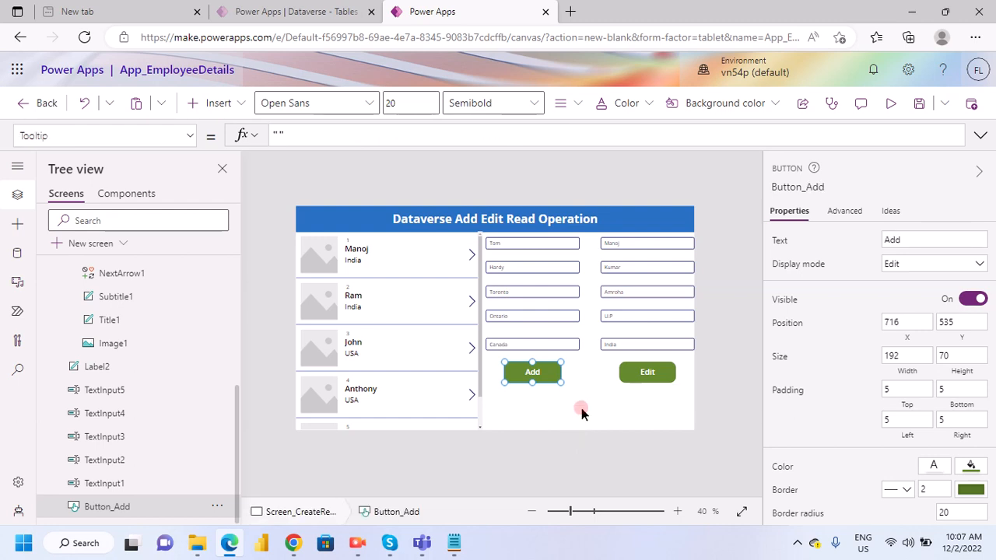
key("ctrl+v")
left_click_drag(561, 371, 532, 400)
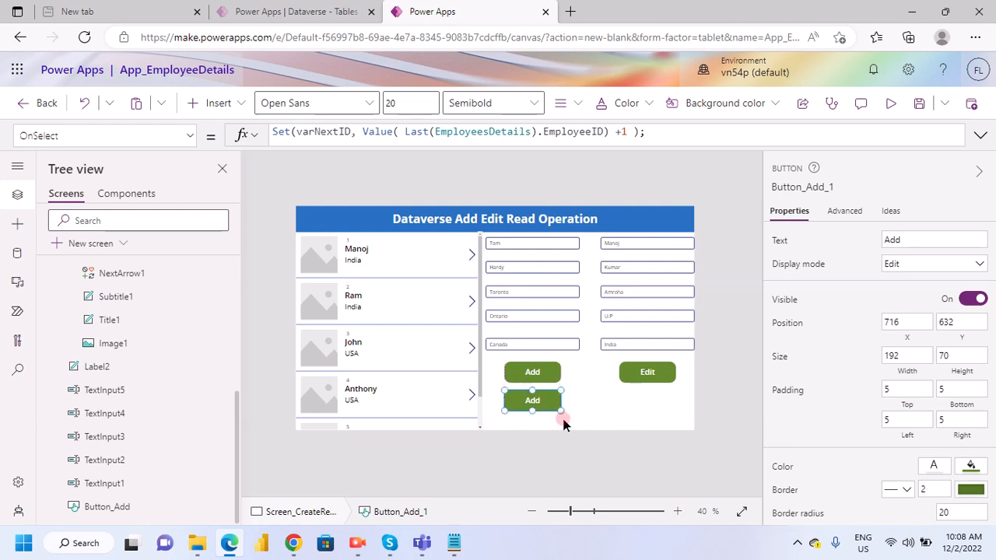
- Set the duplicated button's text to "Resest"
left_click(913, 240)
type("Reset")
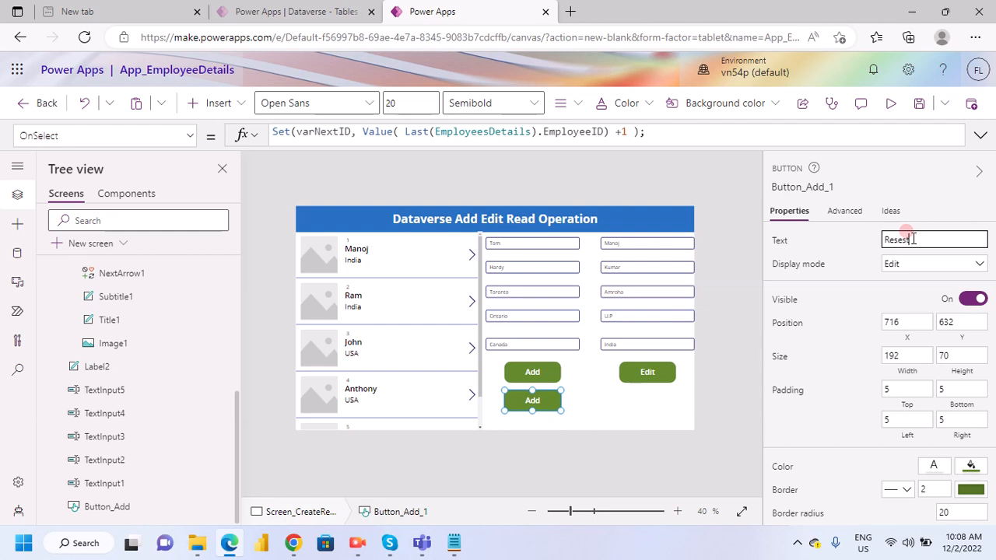
left_click(865, 254)
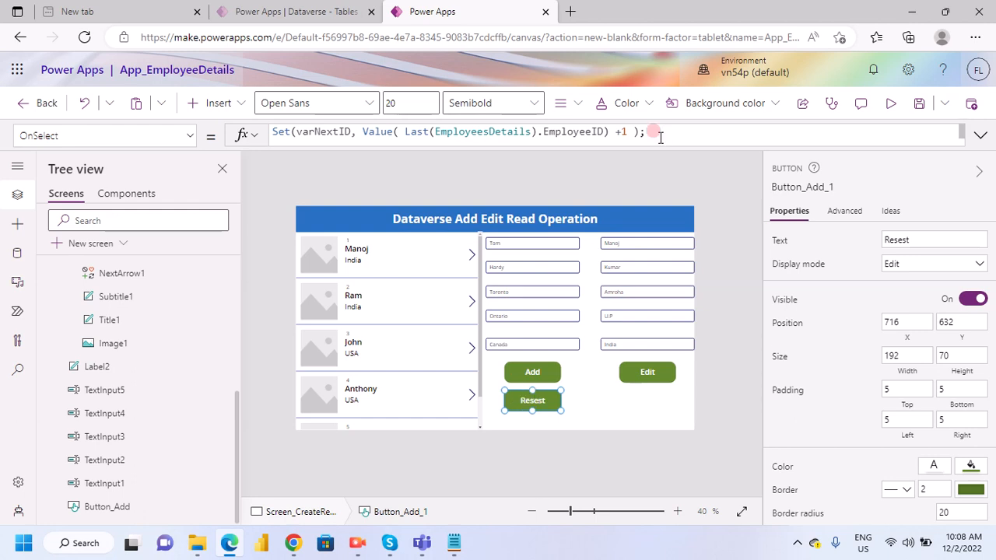
- Clear the entire copied OnSelect formula from the Resest button
left_click(352, 148)
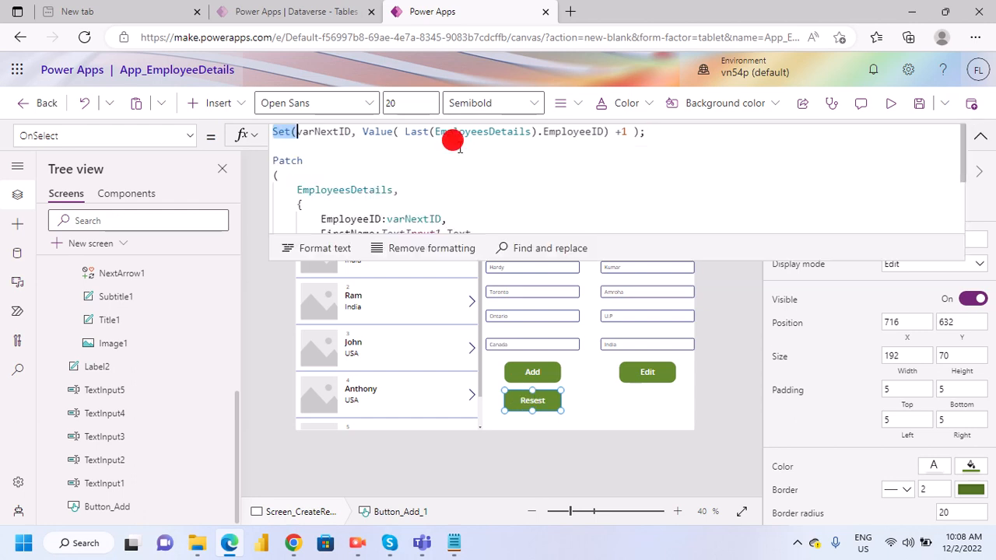
left_click_drag(452, 141, 567, 226)
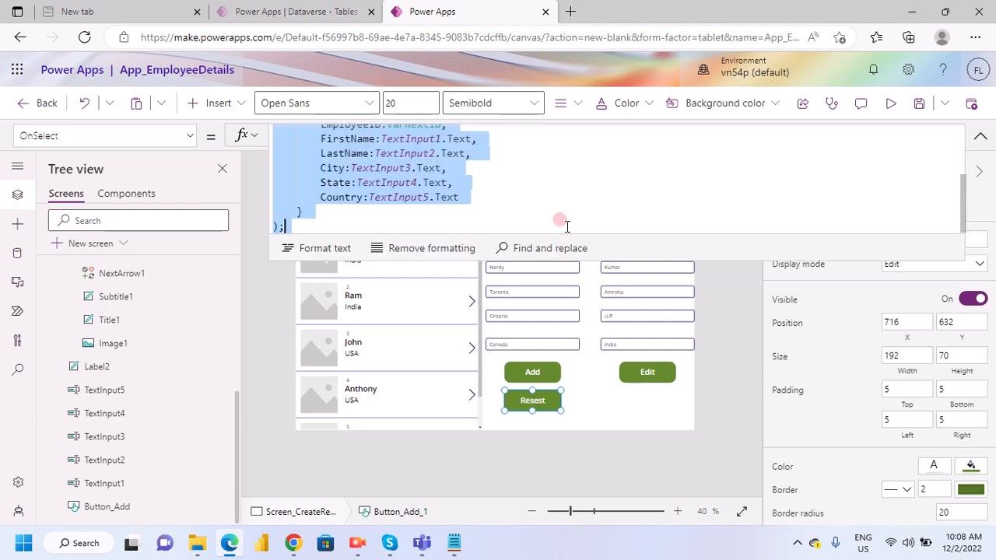
key("Delete")
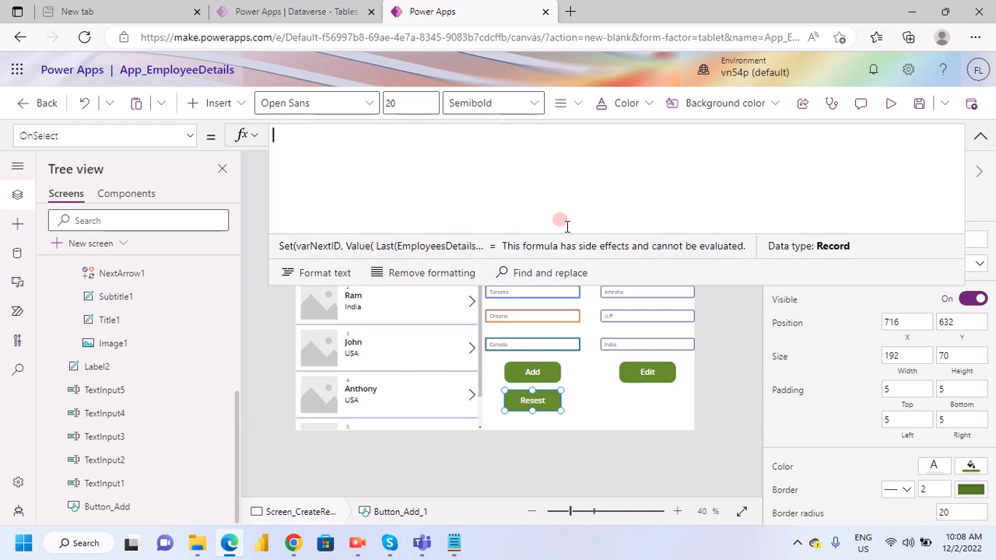
- Enter Reset(TextInput1); as the Resest button's OnSelect formula and start a new line beneath it
type("Reset")
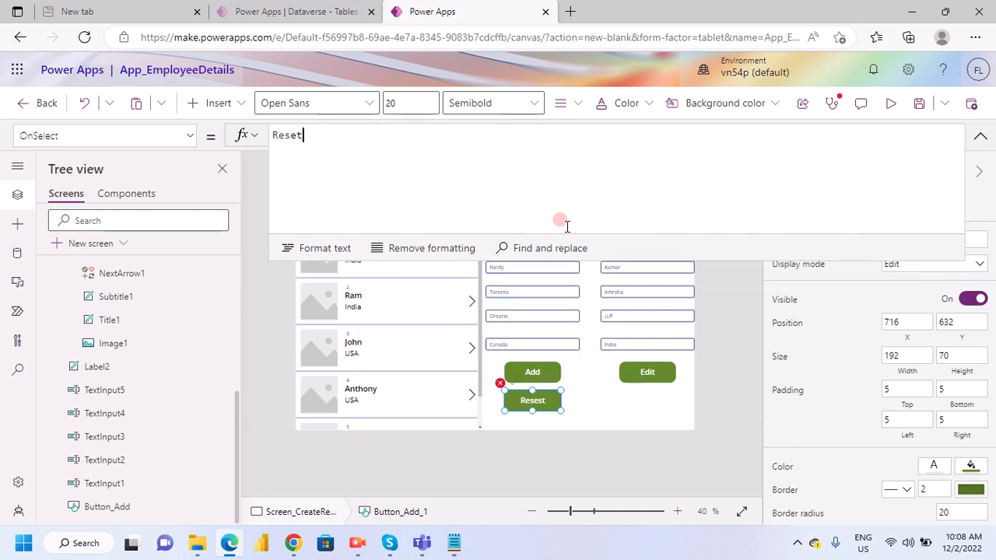
type("(")
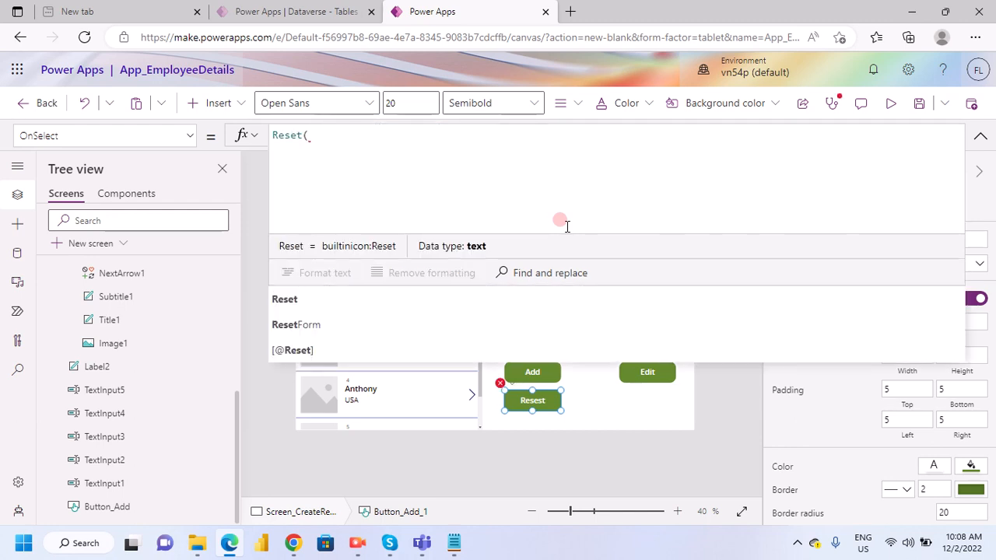
type("Text")
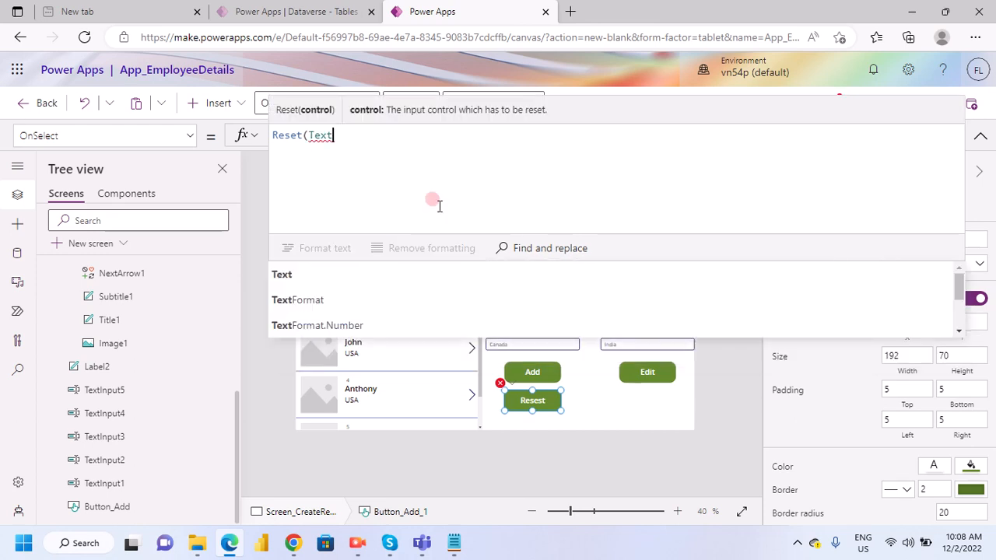
type("In")
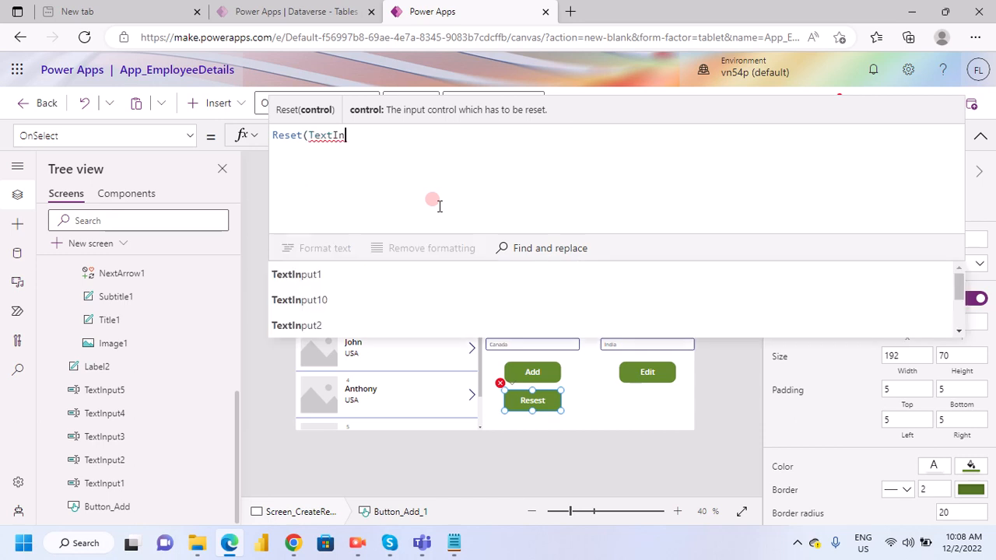
type("put1")
left_click(387, 180)
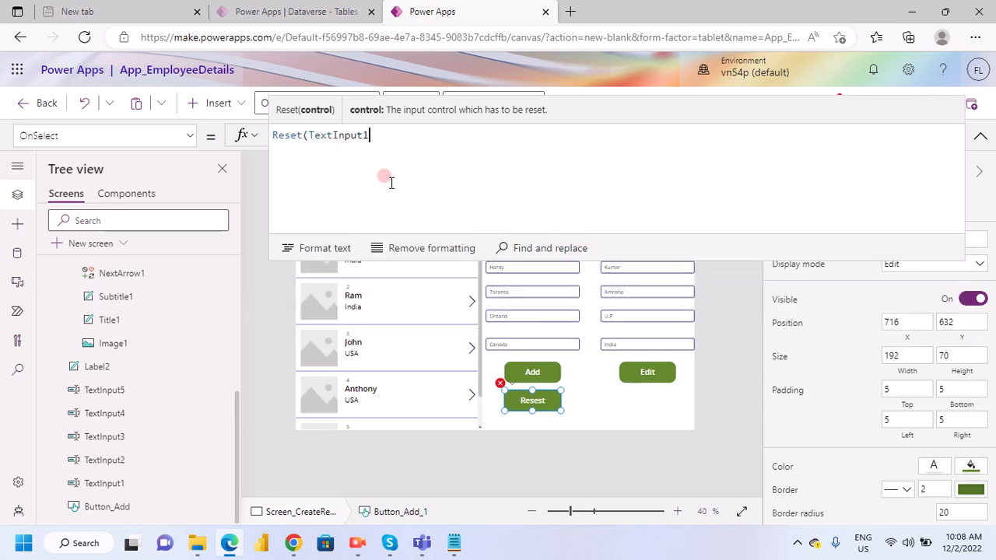
type(");")
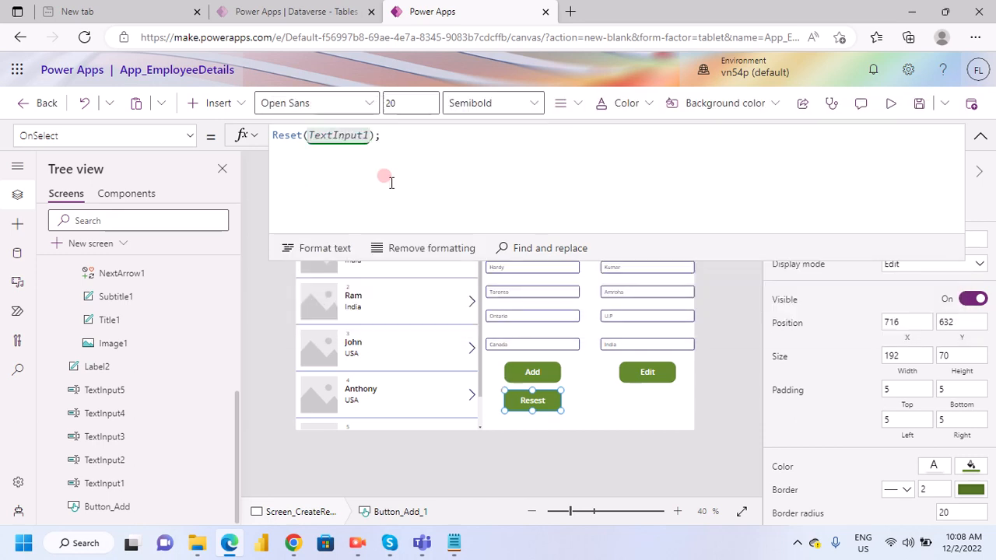
key("shift+Return")
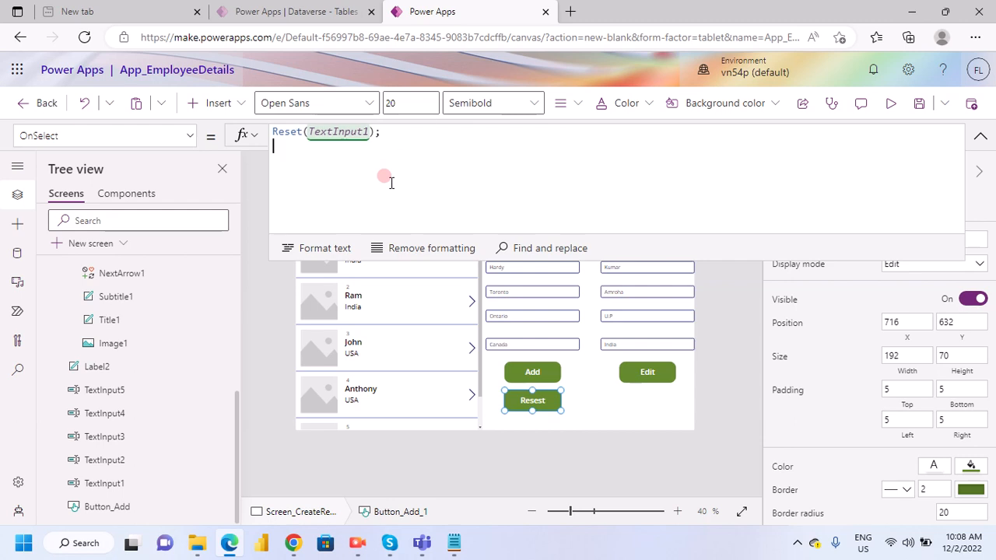
- Copy the Reset(TextInput1); line, paste it beneath and change the copy to Reset(TextInput2);
left_click(391, 132)
left_click_drag(393, 133, 272, 132)
key("ctrl+c")
left_click(390, 133)
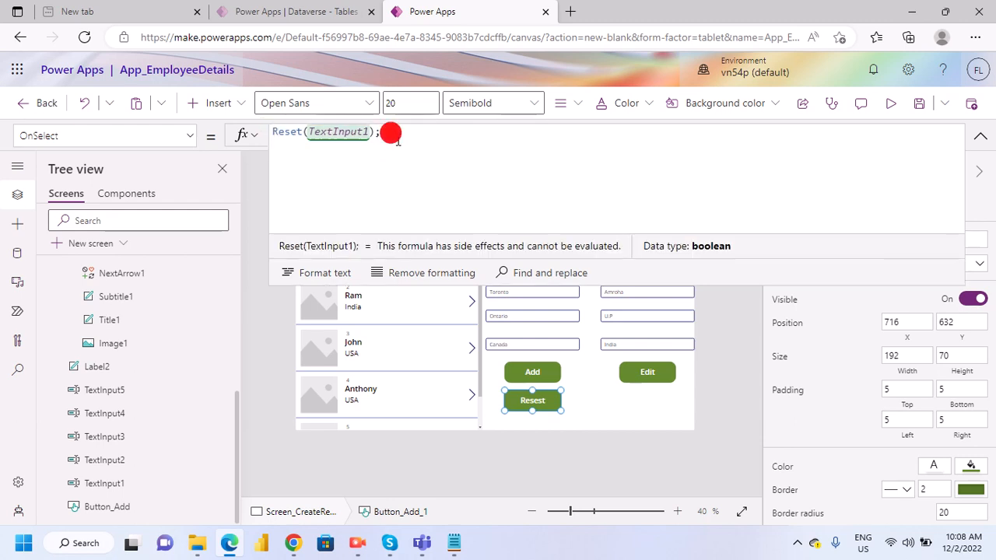
key("shift+Return")
key("ctrl+v")
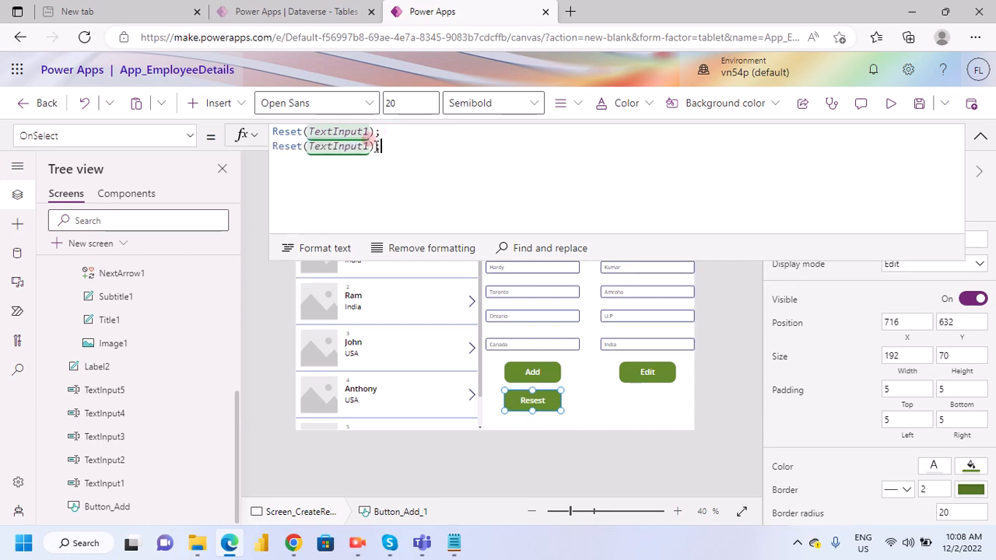
left_click(387, 170)
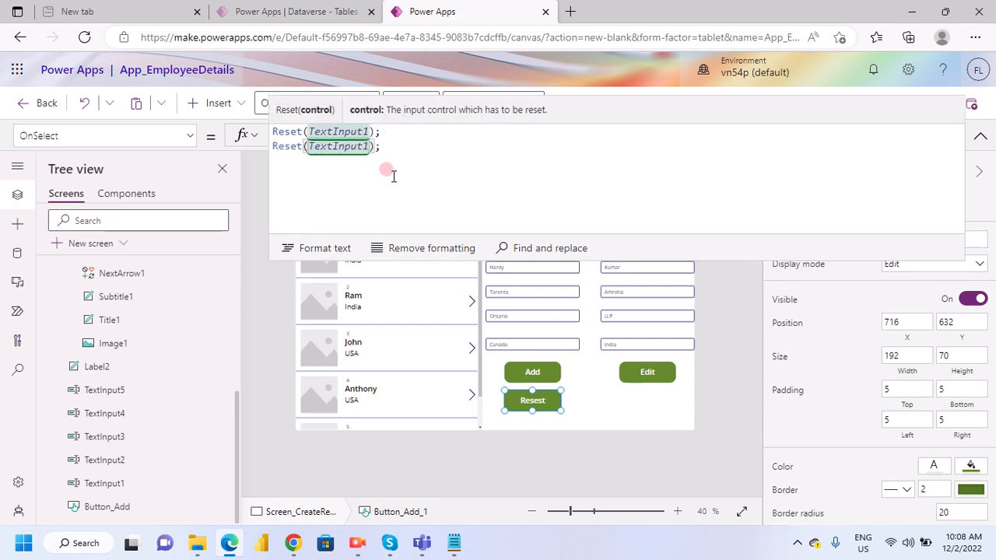
key("BackSpace")
type("2")
left_click(376, 144)
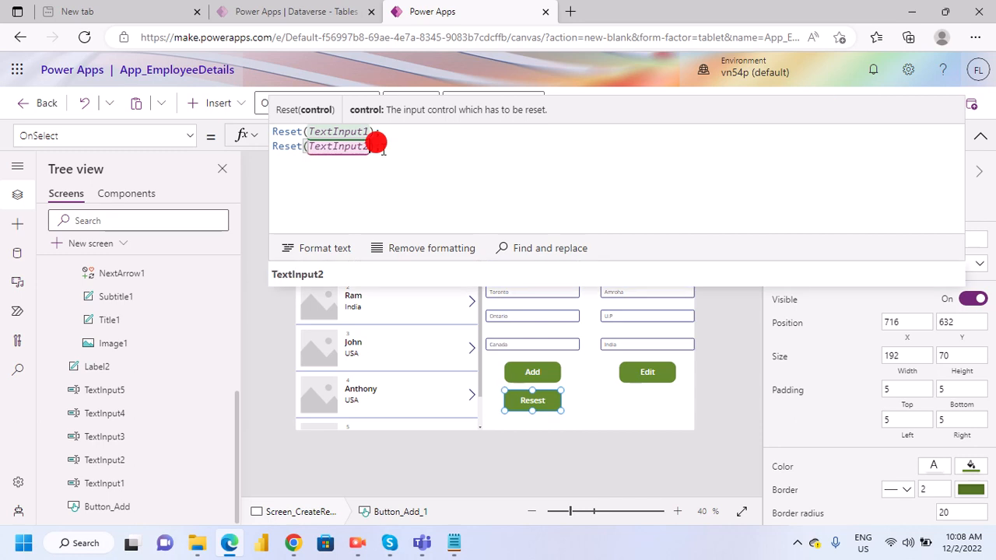
- Paste the copied Reset line as the formula's third line and change it to Reset(TextInput3);
left_click(381, 147)
left_click(385, 148)
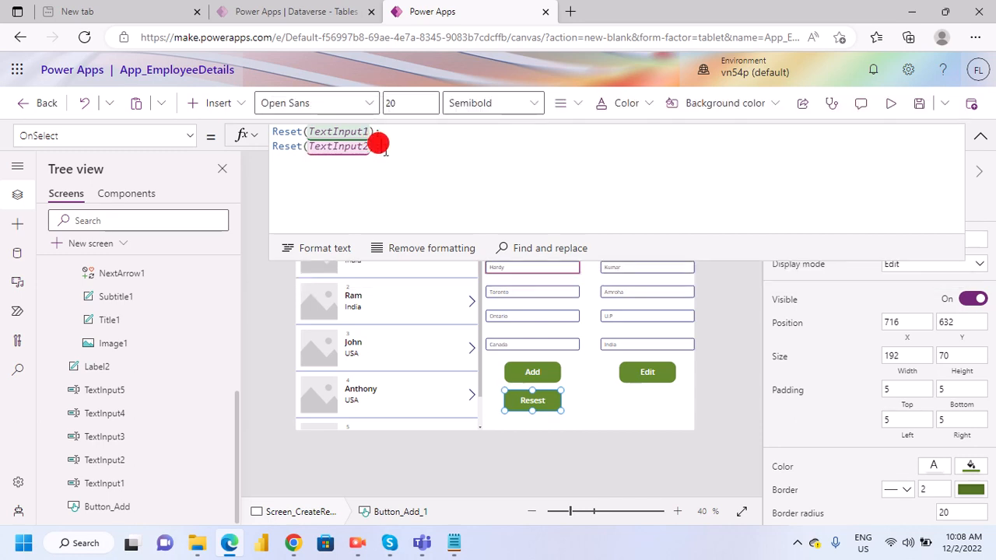
key("Return")
key("ctrl+v")
left_click(384, 198)
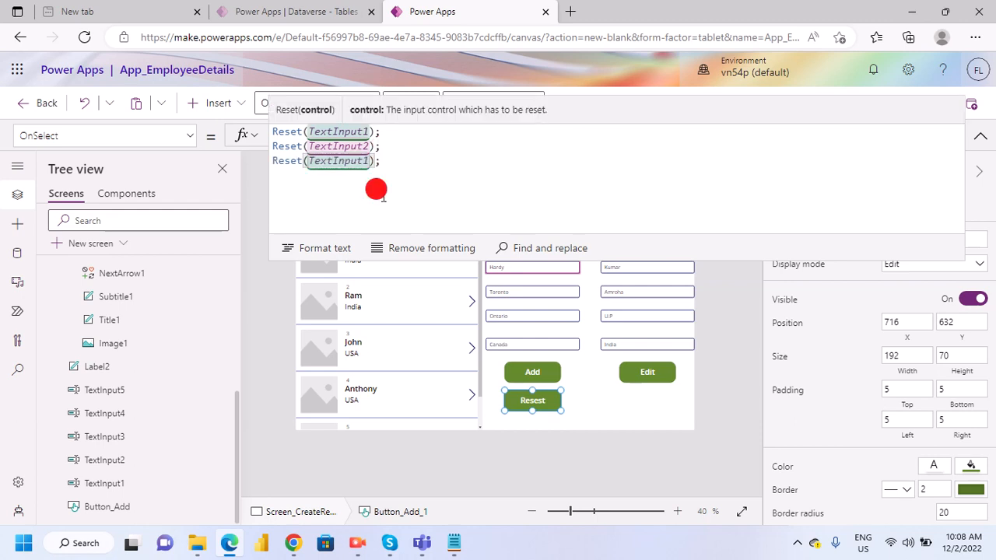
key("BackSpace")
type("3")
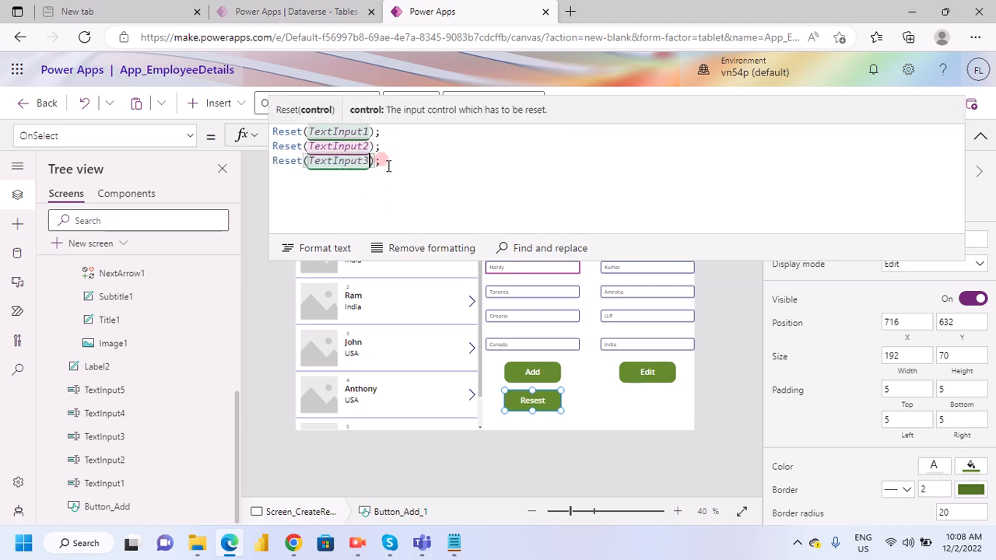
- Paste the copied Reset line as the formula's fourth line and change it to Reset(TextInput4);
left_click(388, 165)
key("Return")
key("ctrl+v")
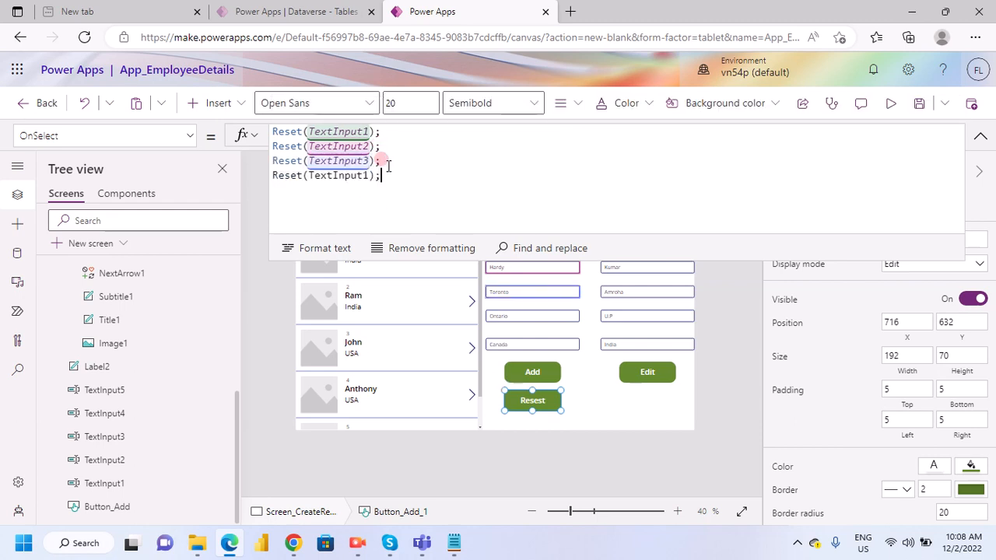
left_click(362, 161)
left_click(370, 174)
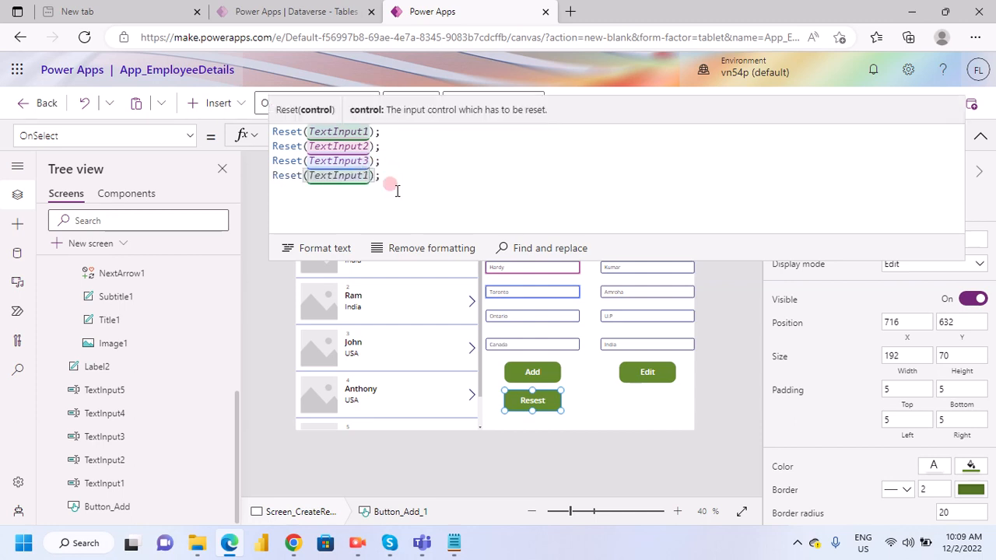
key("BackSpace")
type("4")
- Paste the copied Reset line as the formula's fifth line and change it to Reset(TextInput5);
left_click(389, 183)
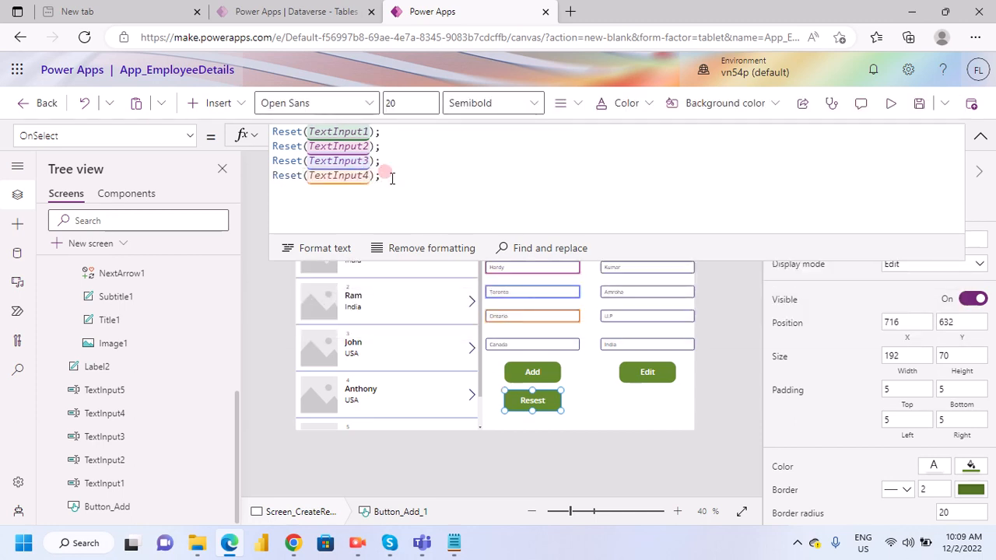
key("Return")
key("ctrl+v")
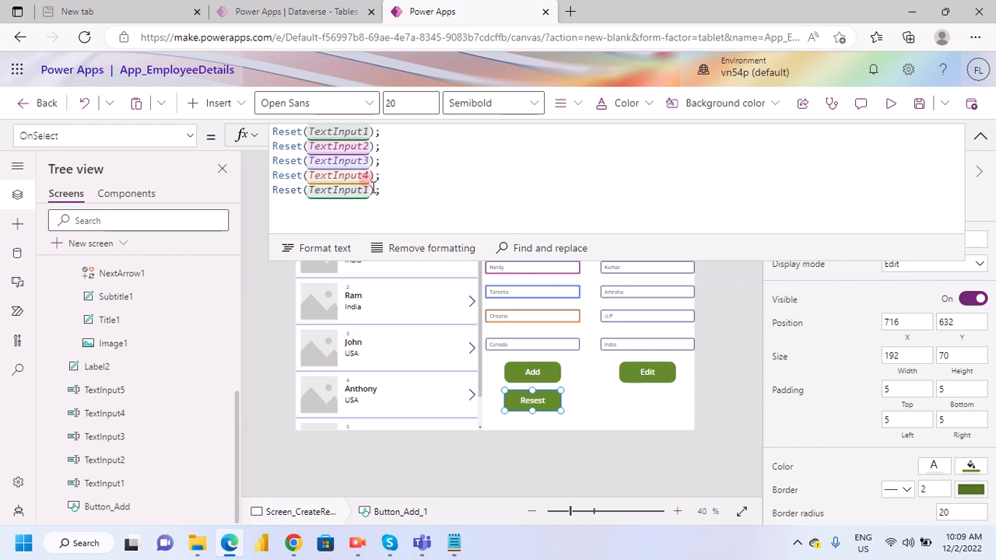
left_click(389, 204)
key("BackSpace")
type("5")
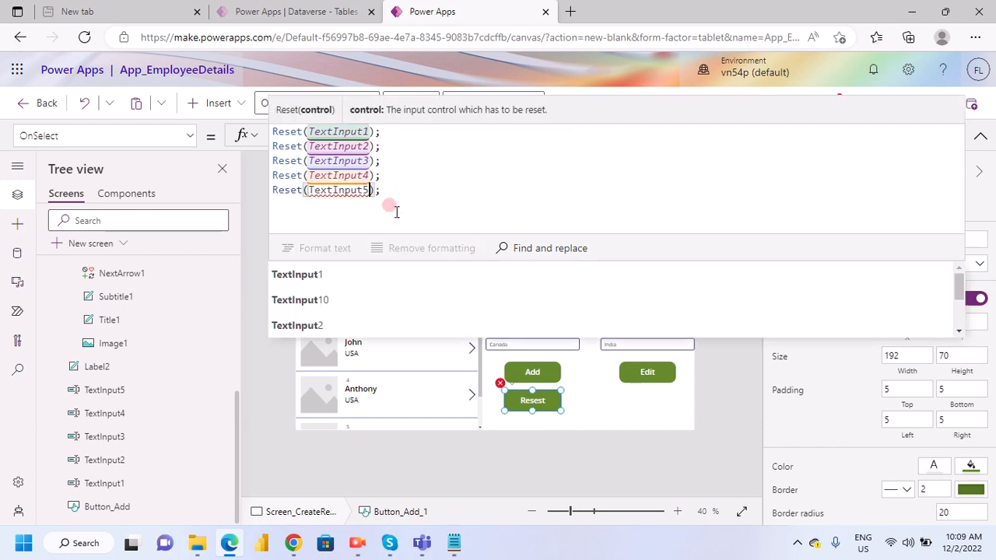
- Add a sixth line, Reset(TextInput6);, to the Resest button's formula and collapse the formula editor
left_click(393, 195)
key("Return")
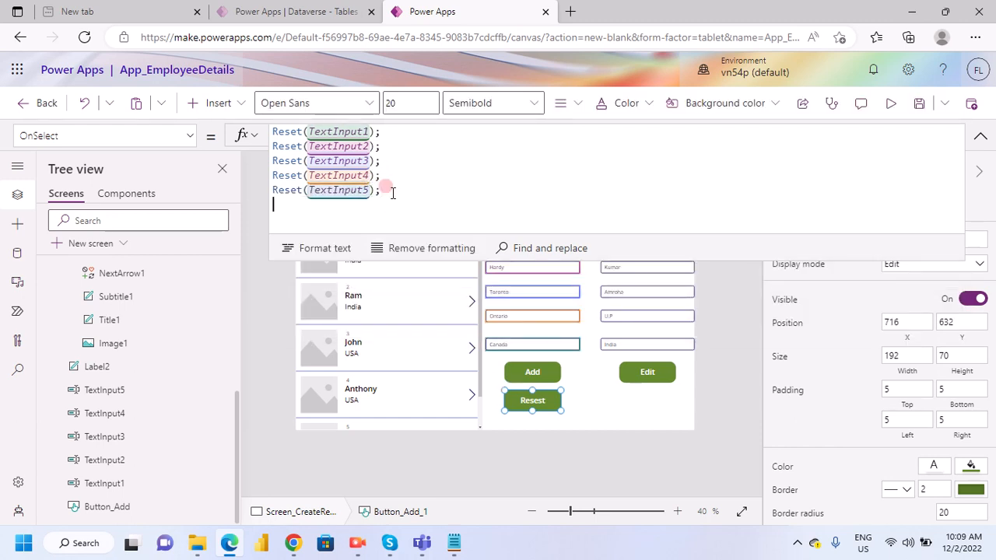
key("ctrl+v")
left_click(366, 200)
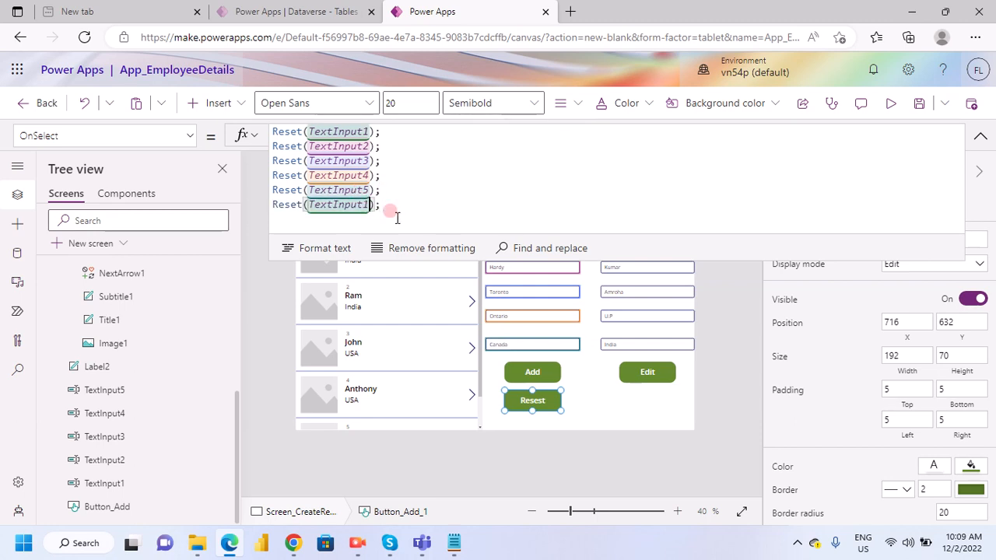
key("BackSpace")
type("6")
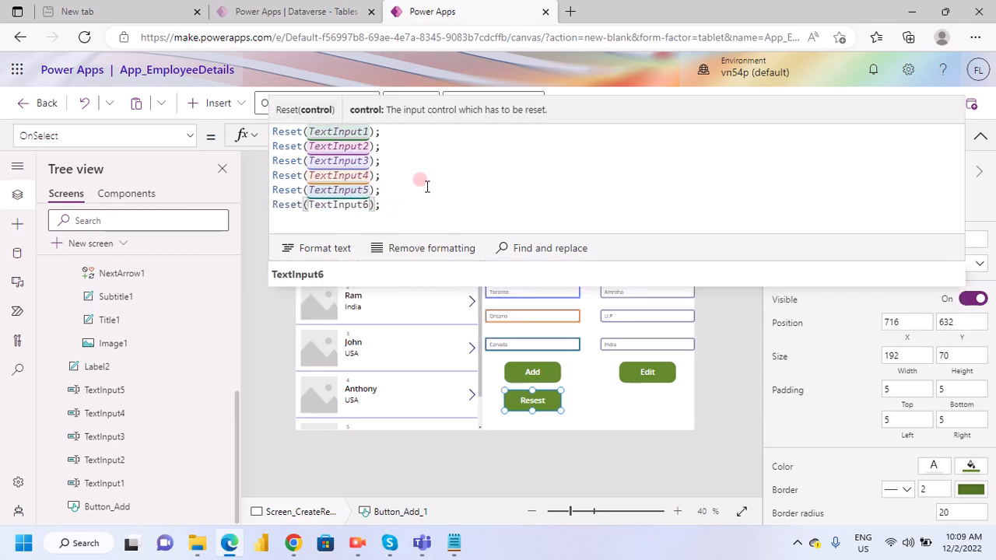
left_click(388, 221)
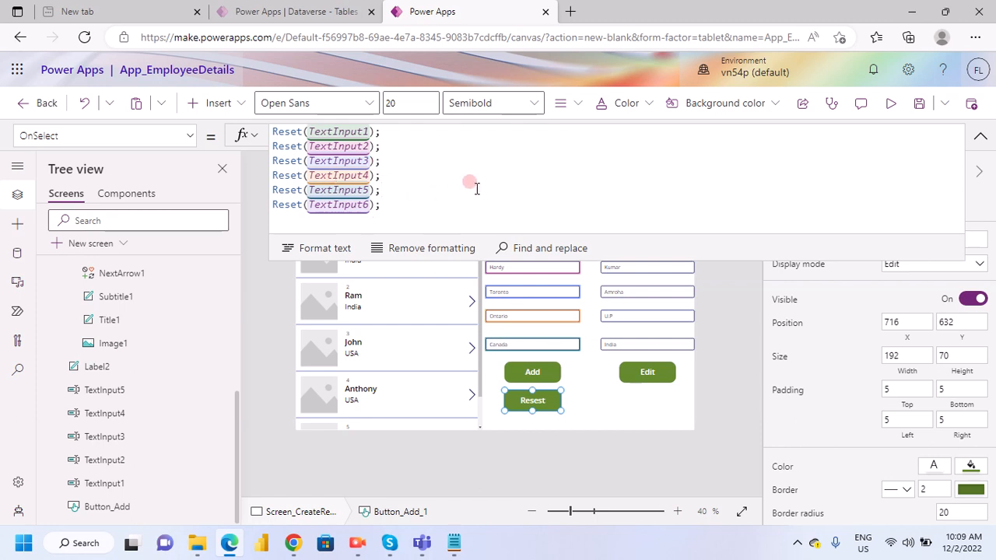
left_click(979, 136)
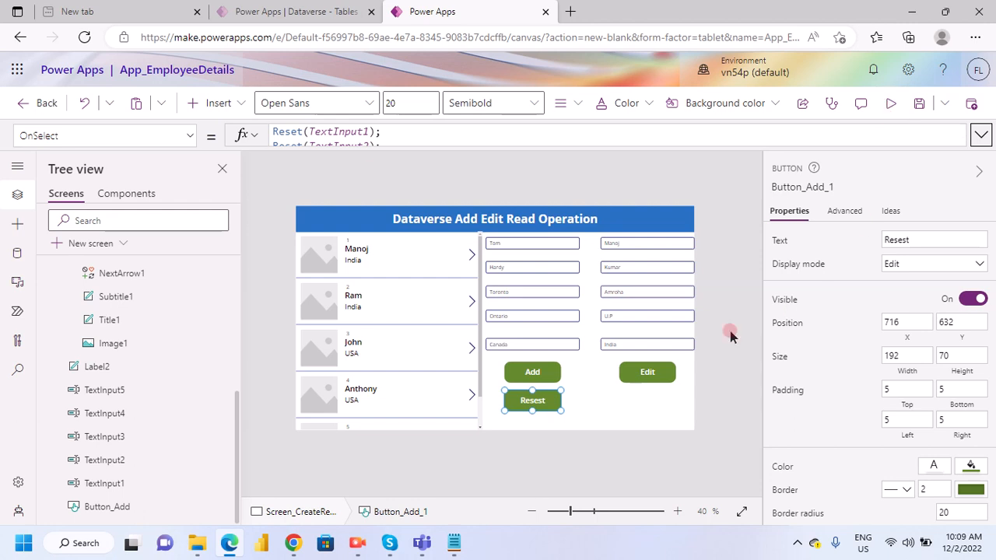
- Preview the app, test the Resest button on the filled inputs, and return to editing, dismissing the testing hint
left_click(889, 102)
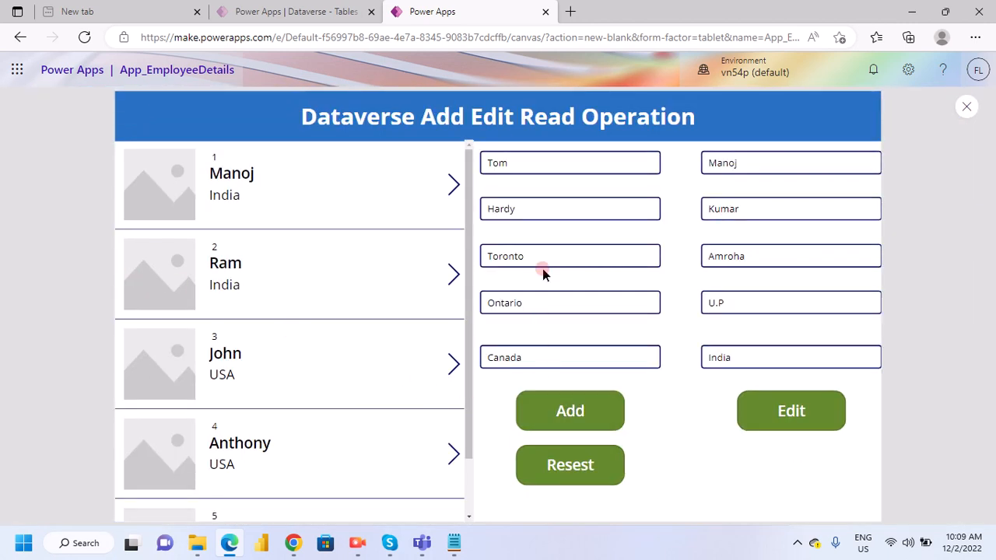
left_click(570, 467)
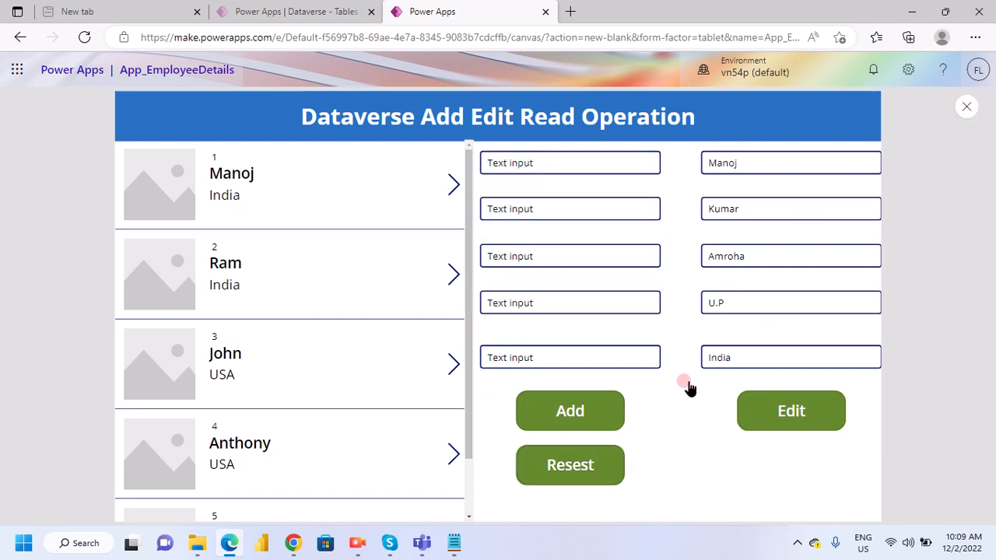
key("Escape")
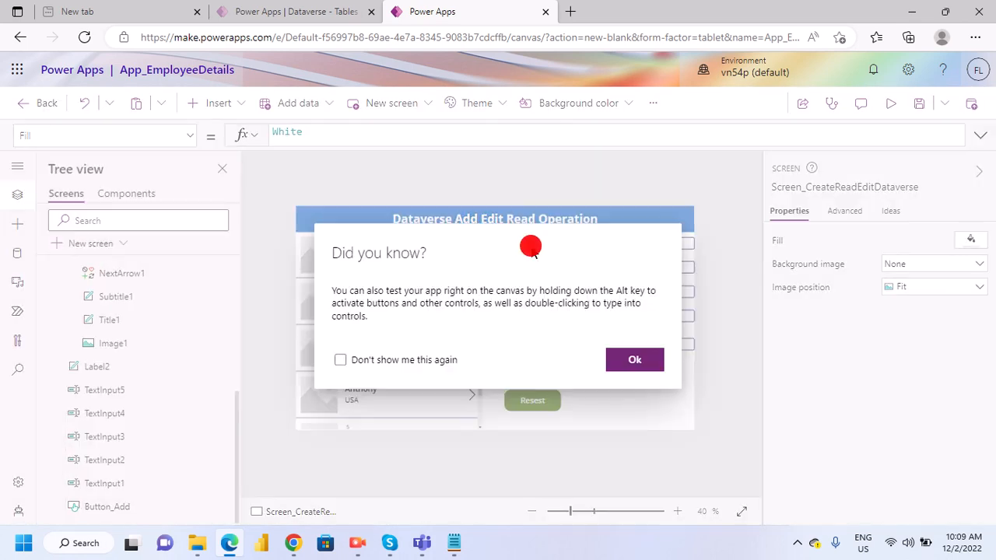
left_click(633, 364)
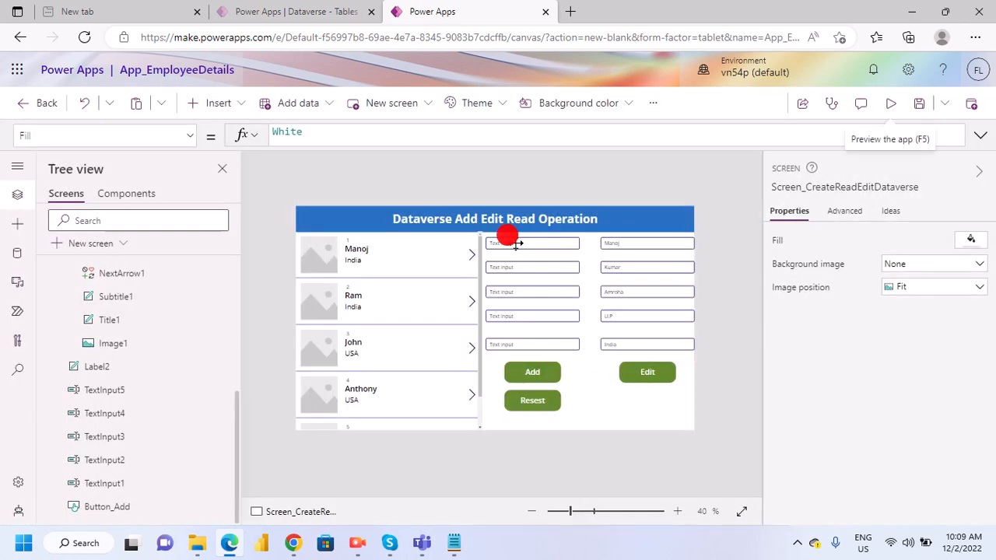
- Clear the placeholder text from the Default property of TextInput1, leaving an empty string
left_click(510, 243)
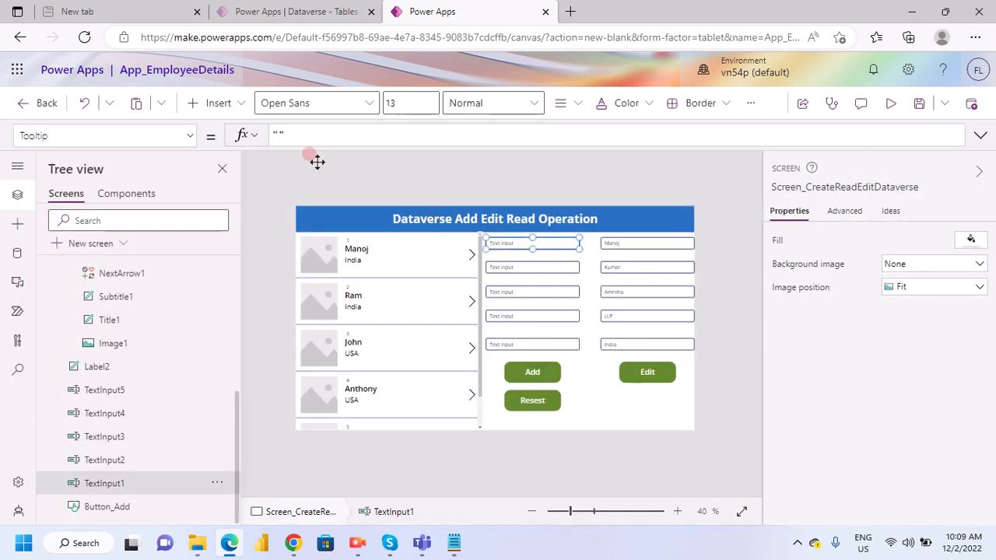
left_click(189, 136)
scroll(67, 311, "down", 2)
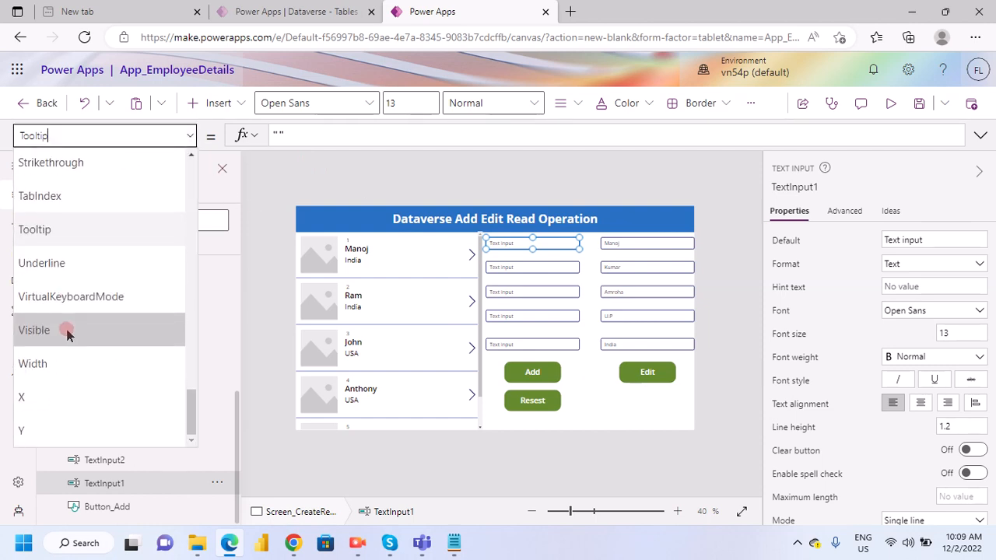
scroll(74, 311, "up", 10)
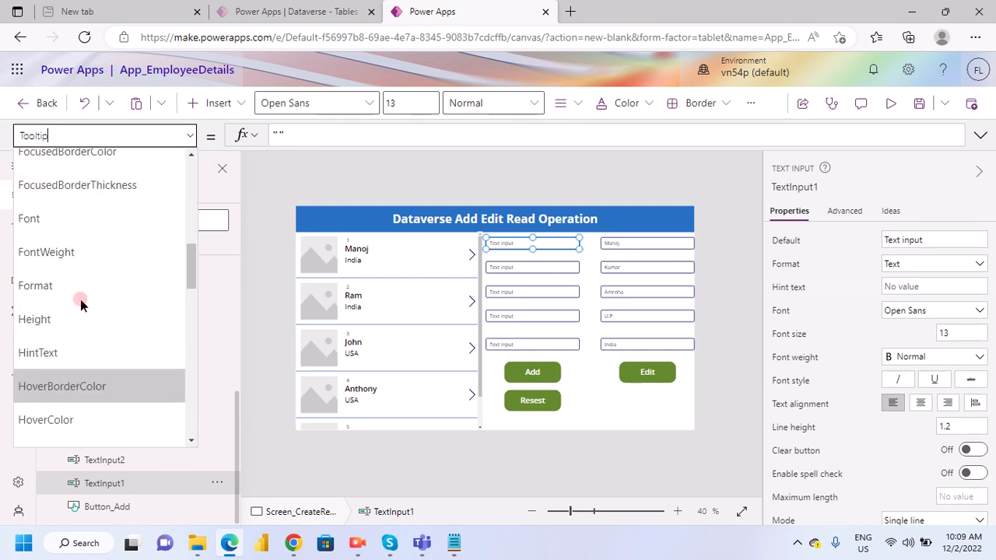
scroll(80, 302, "up", 7)
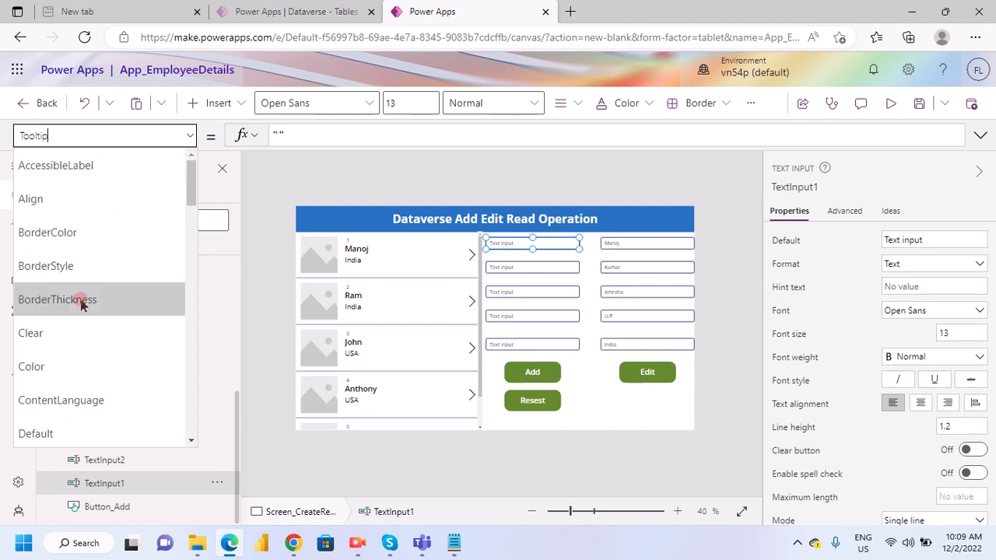
scroll(89, 358, "down", 3)
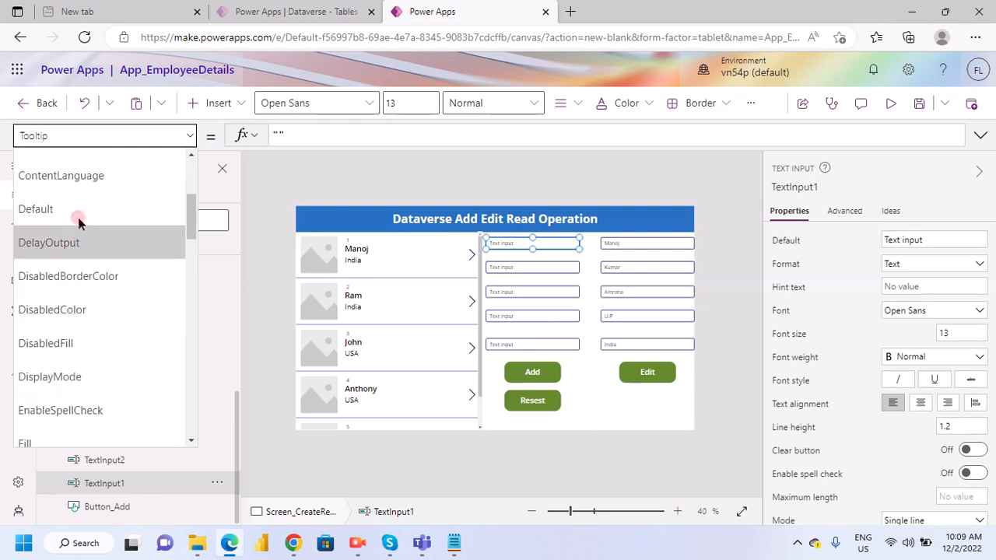
left_click(78, 217)
left_click(336, 134)
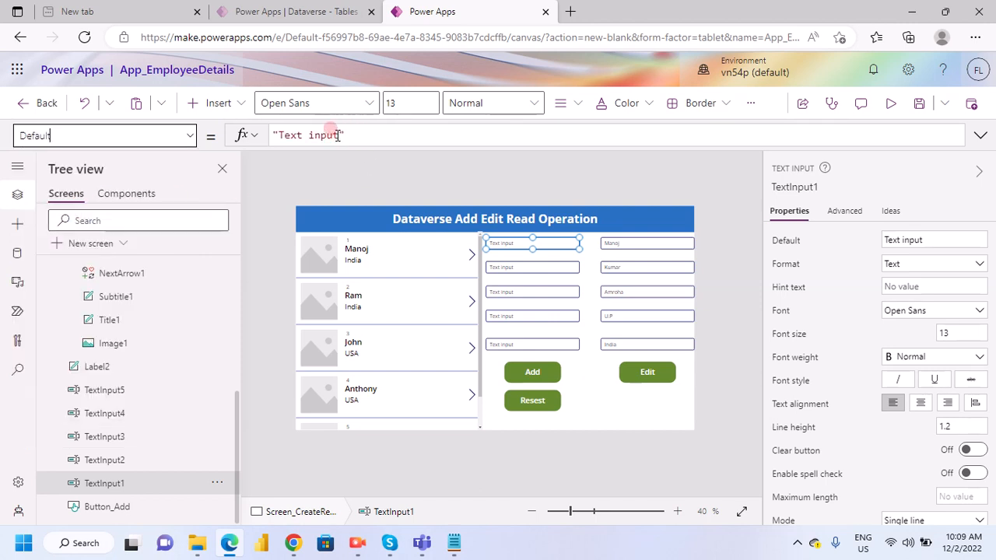
left_click_drag(336, 134, 277, 135)
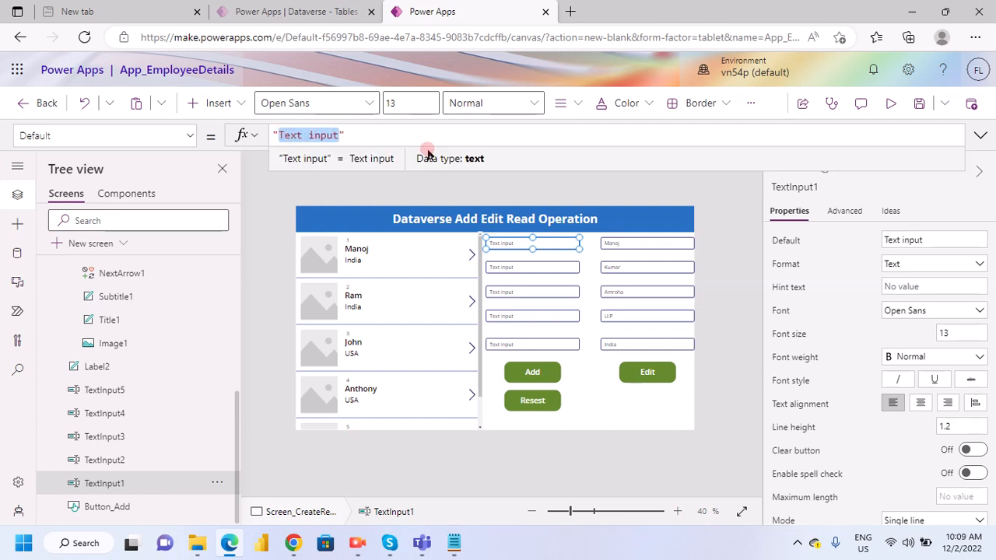
key("BackSpace")
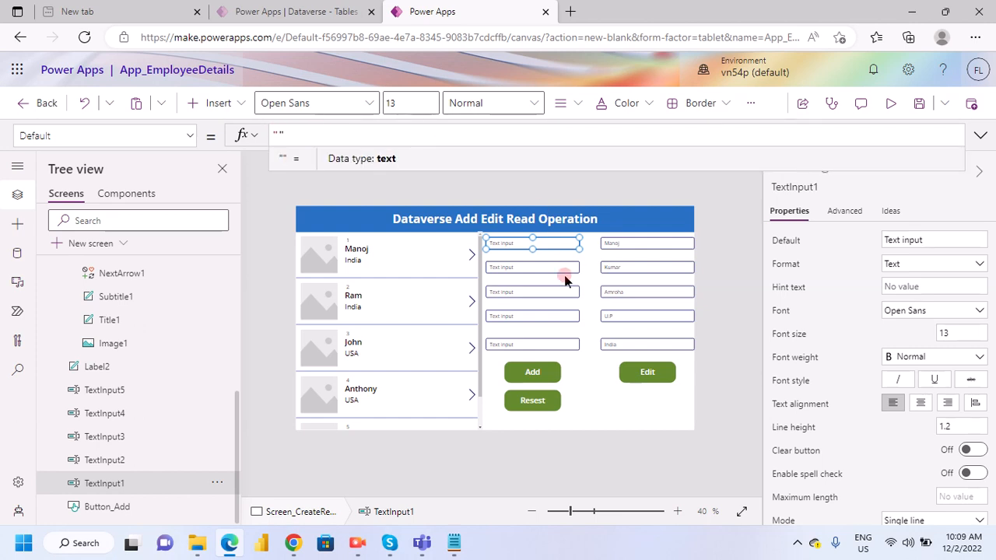
- Select TextInput2 through TextInput5 together and clear the text of their shared Default property, leaving an empty string
left_click(532, 267)
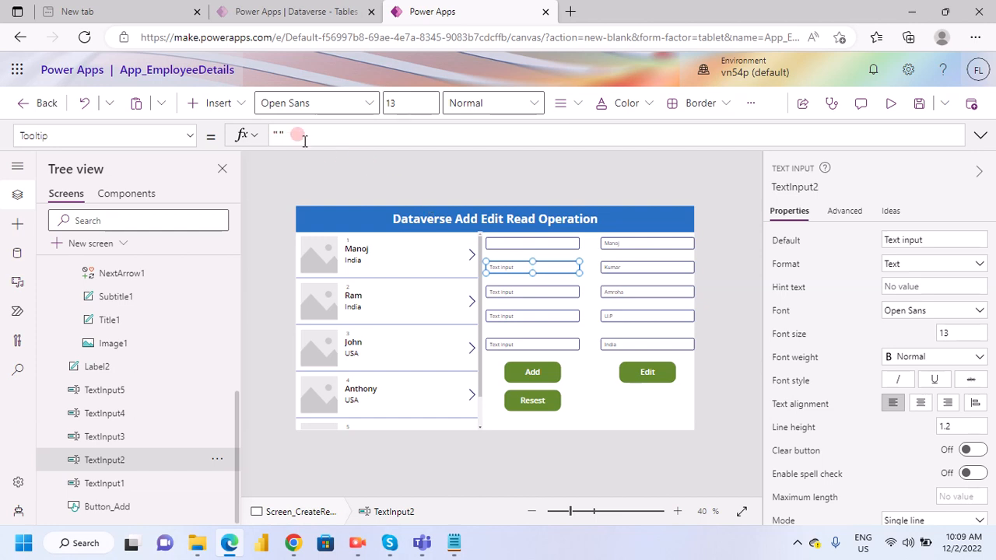
left_click(543, 292, "shift")
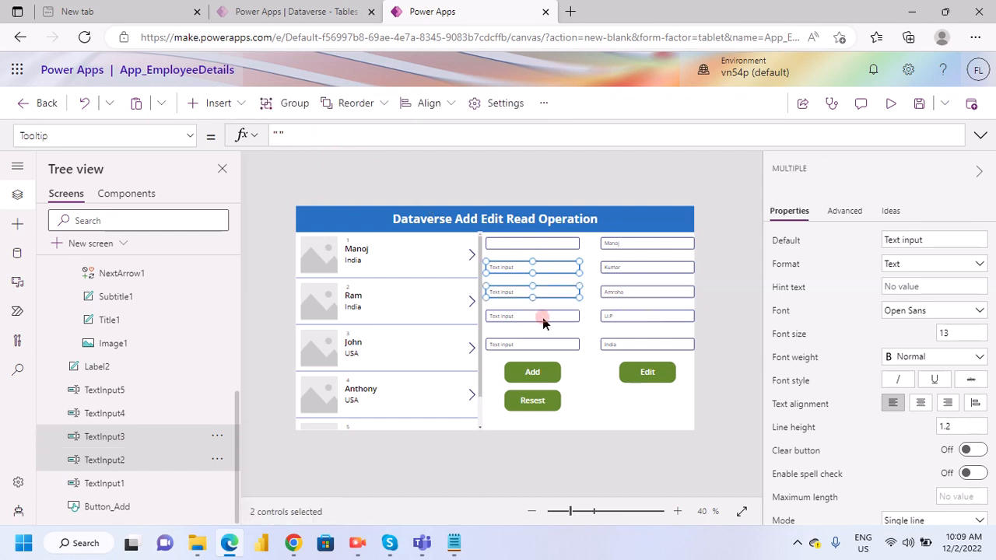
left_click(538, 316, "shift")
left_click(541, 342, "shift")
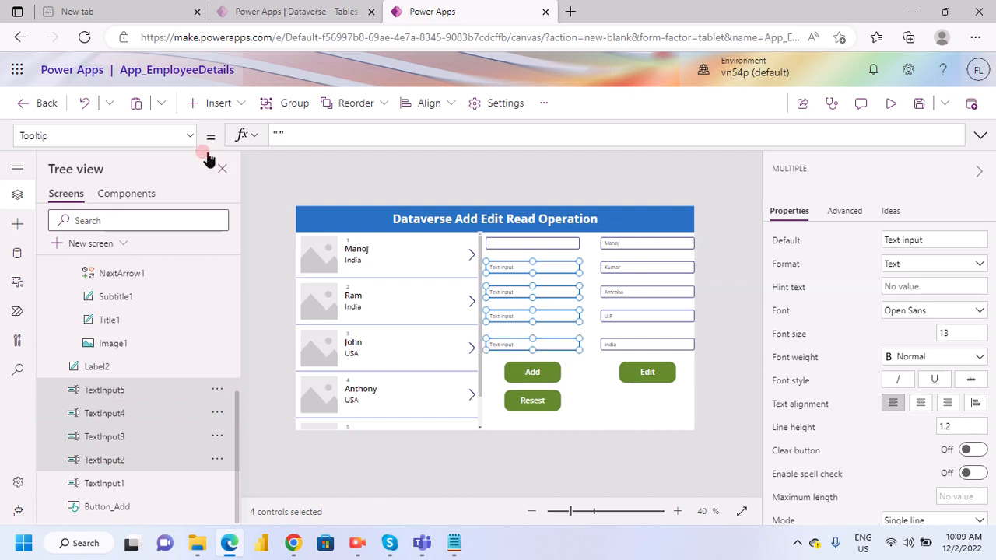
left_click(189, 135)
scroll(77, 311, "down", 2)
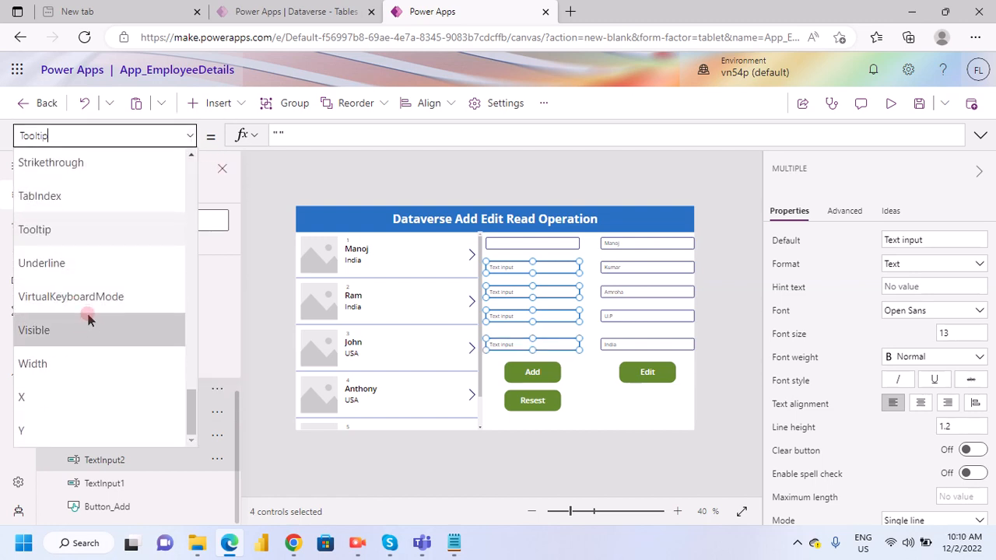
scroll(82, 326, "up", 10)
scroll(74, 280, "up", 6)
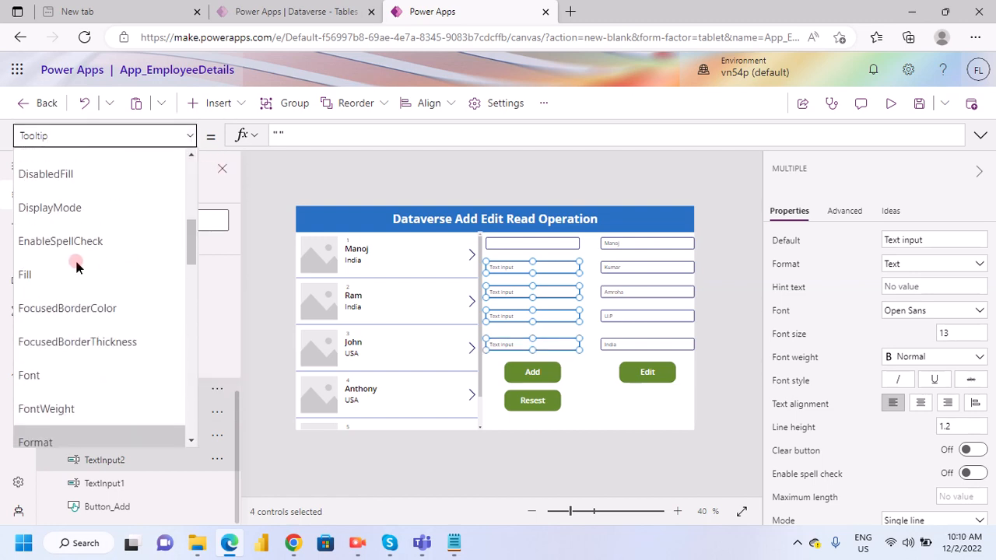
scroll(81, 264, "down", 3)
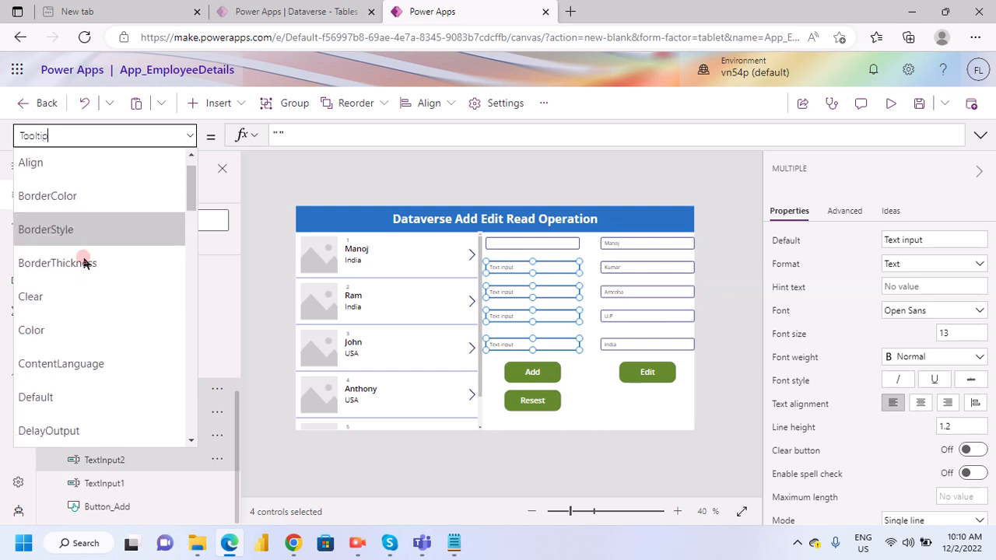
left_click(49, 203)
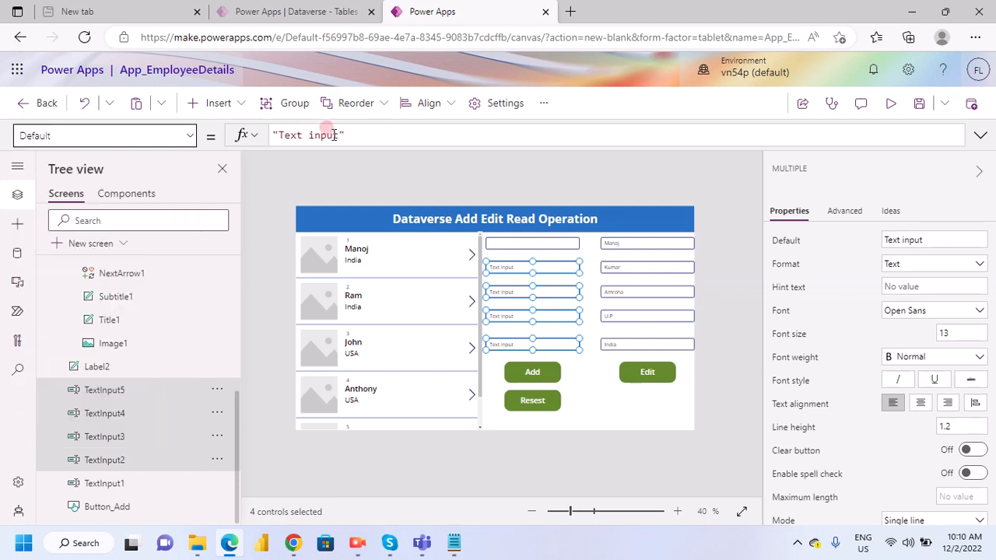
left_click_drag(340, 134, 284, 134)
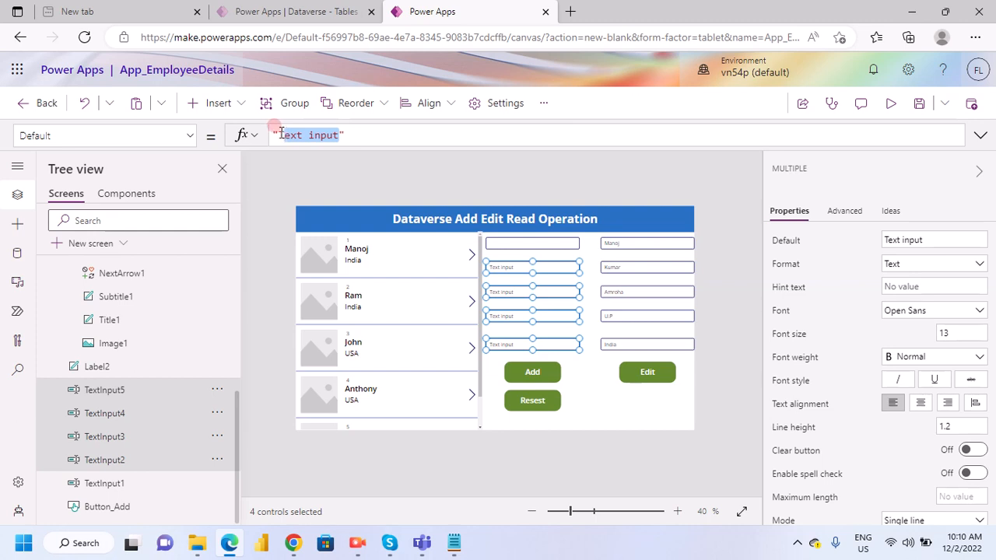
key("BackSpace")
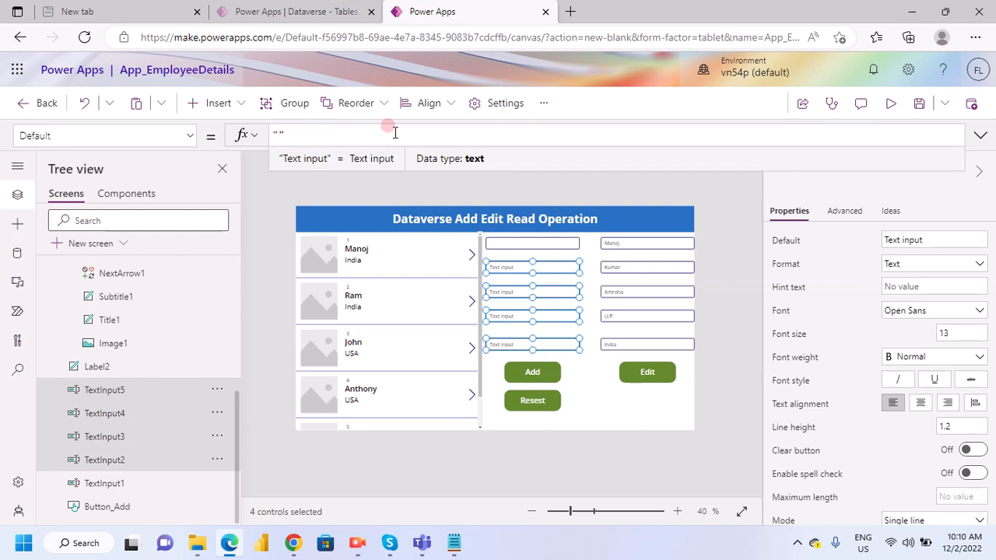
left_click(551, 369)
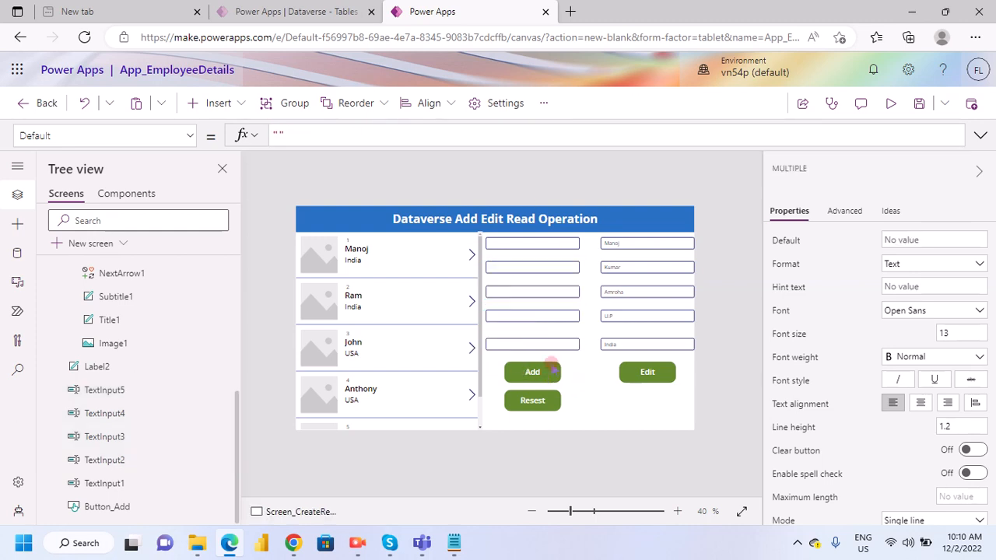
- Preview the app and fill in the new employee's first and last name in the top two empty inputs
left_click(891, 103)
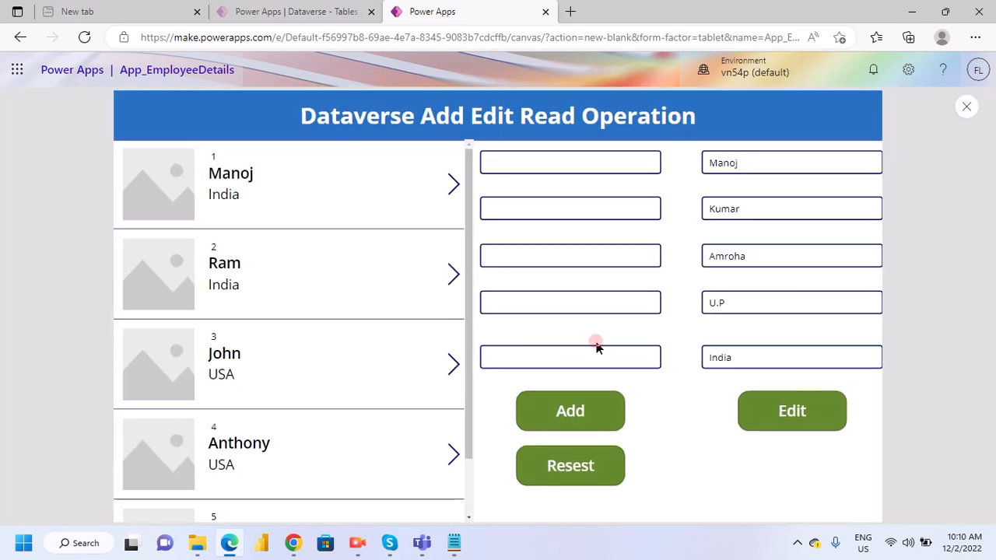
left_click(540, 161)
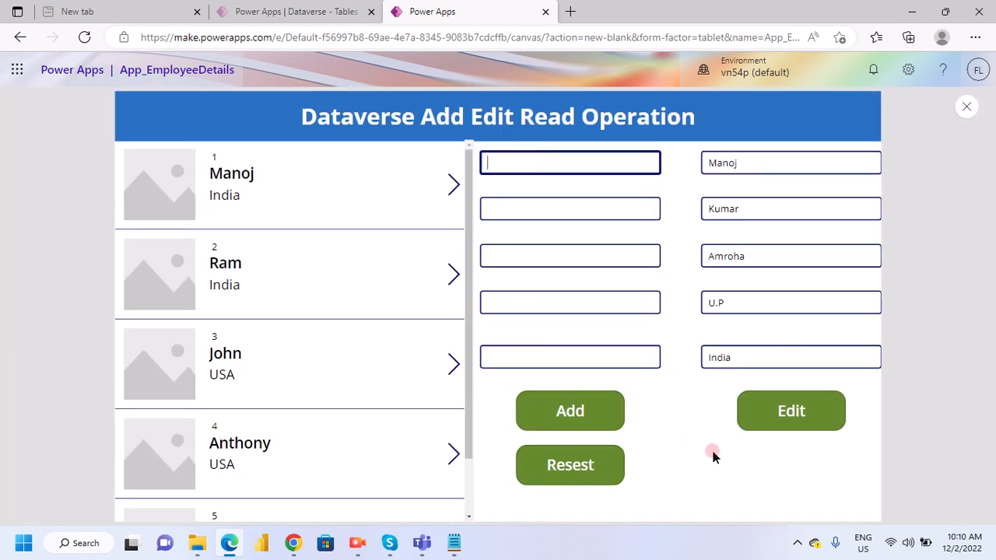
scroll(425, 369, "down", 2)
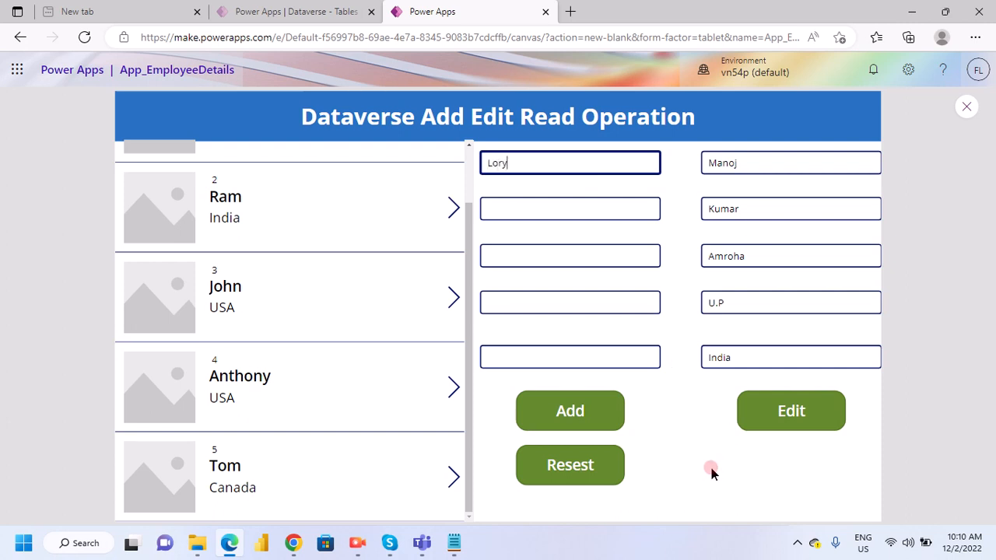
left_click(536, 205)
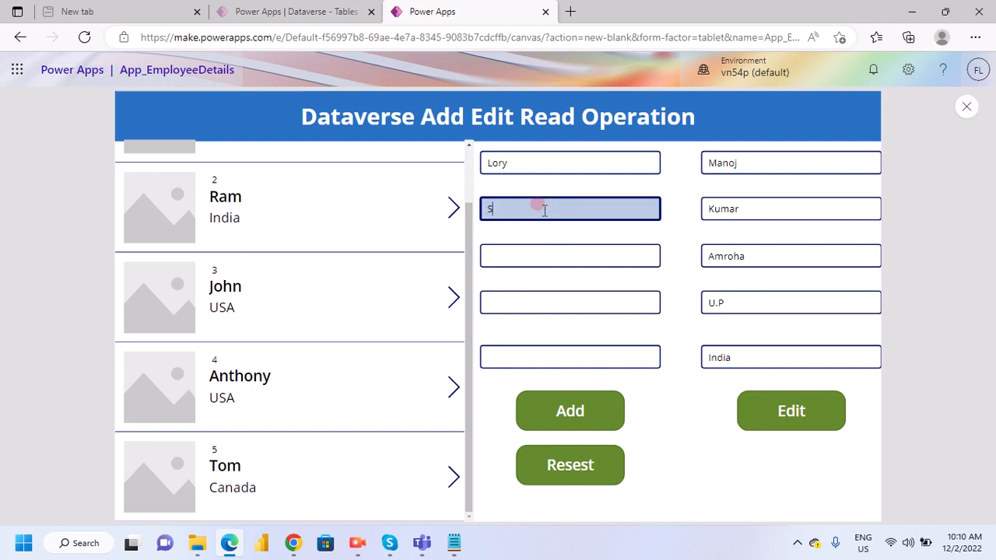
type("Swanson")
left_click(509, 252)
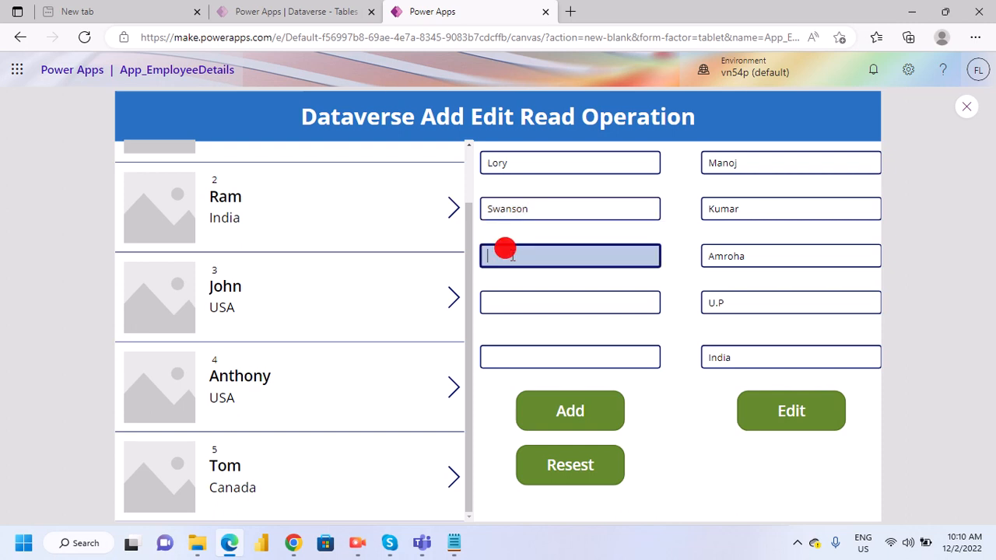
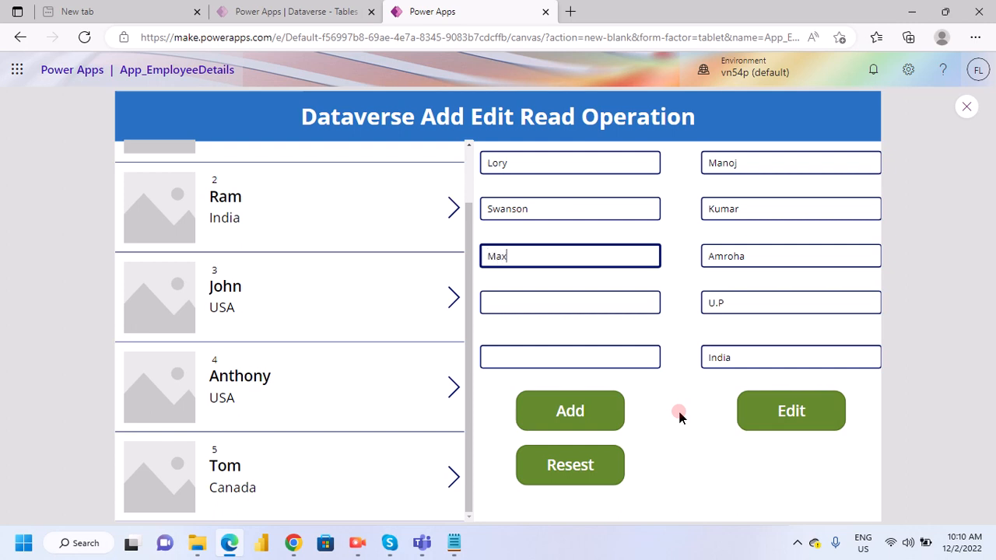
- Fill in the new employee's remaining inputs with city Dubai, state Dubai and country UAE
type("Maxico")
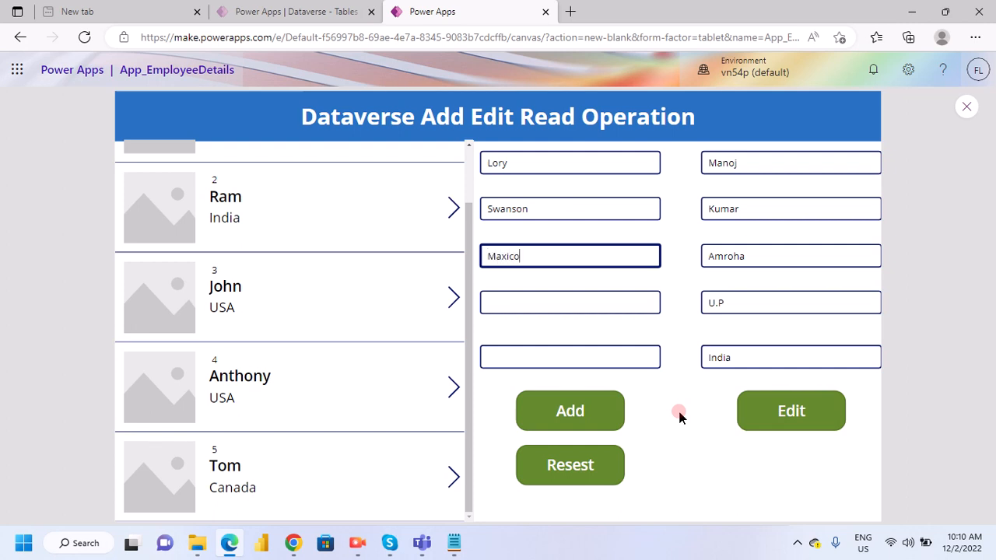
left_click(508, 297)
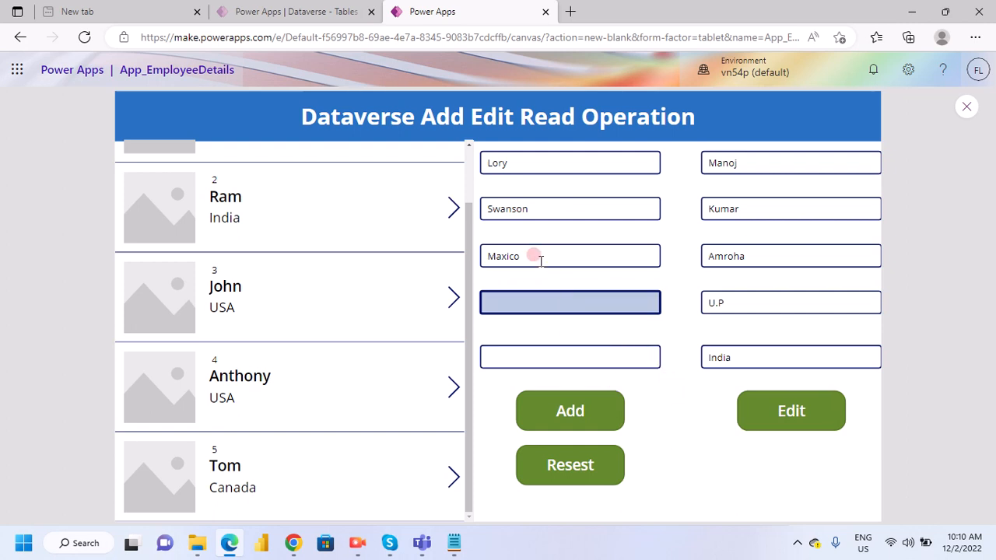
left_click_drag(535, 258, 473, 257)
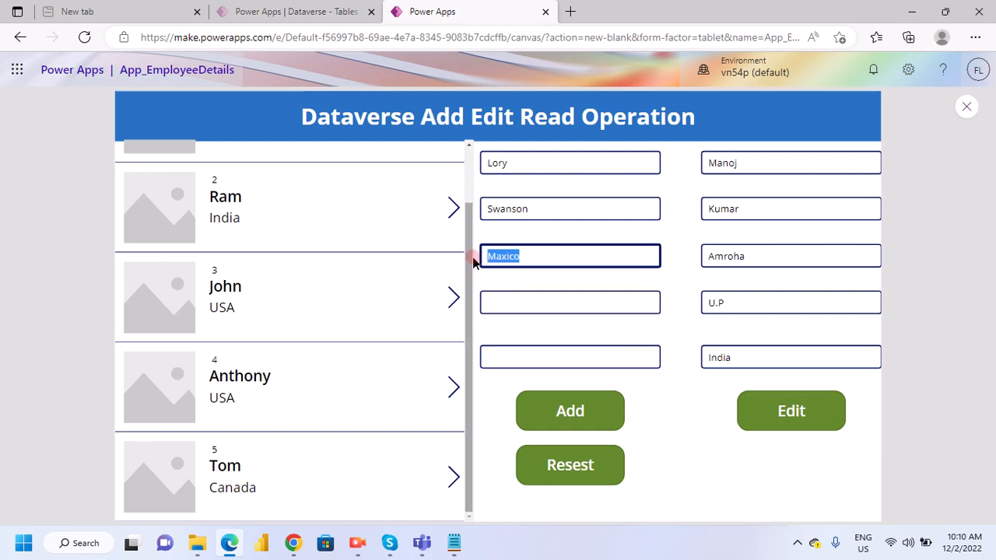
type("Dubau")
key("BackSpace")
left_click(486, 300)
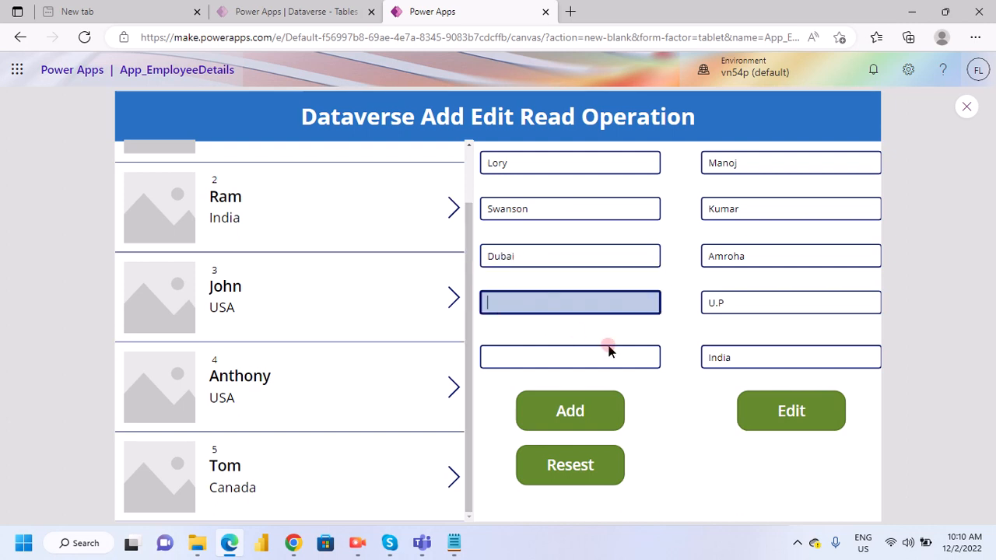
double_click(493, 251)
key("ctrl+c")
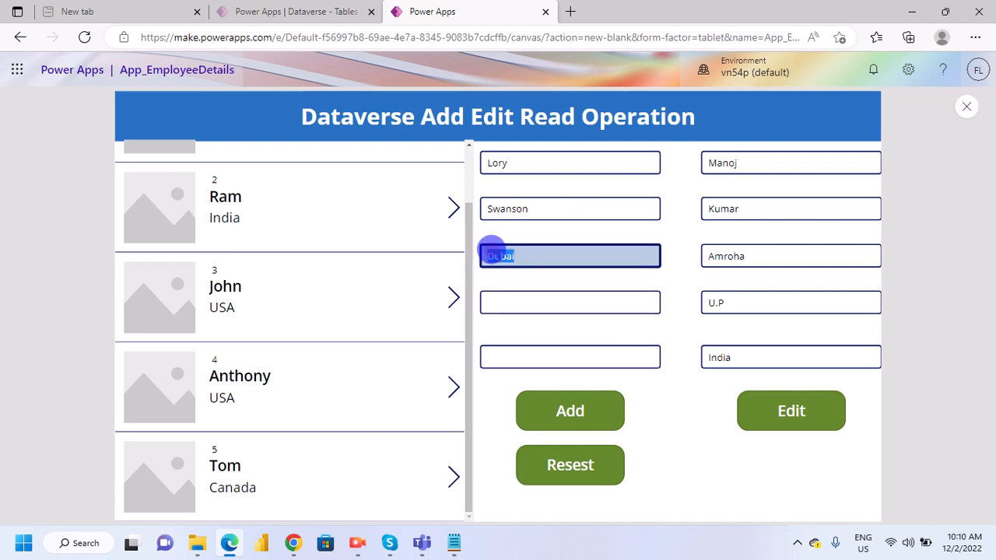
left_click(509, 294)
key("ctrl+v")
left_click(506, 346)
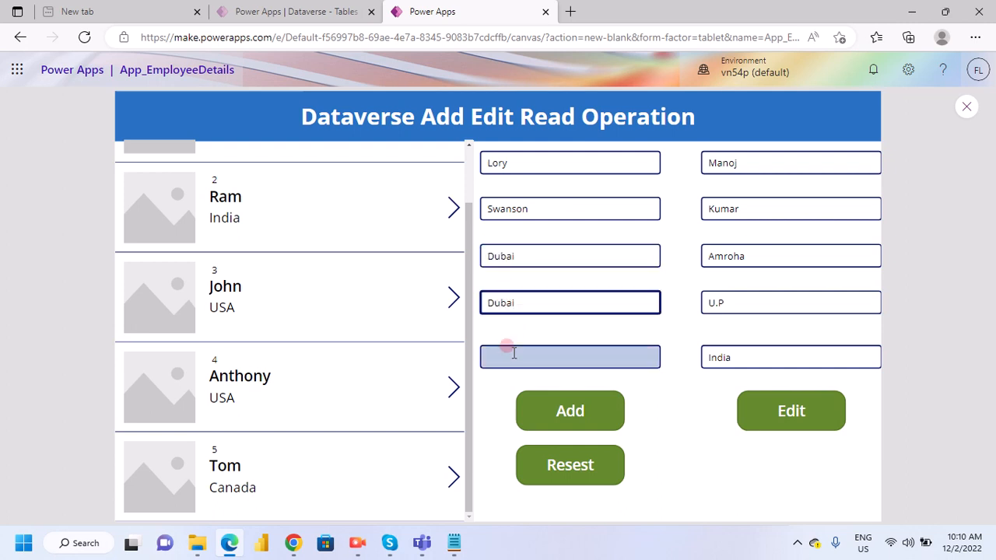
type("UAE")
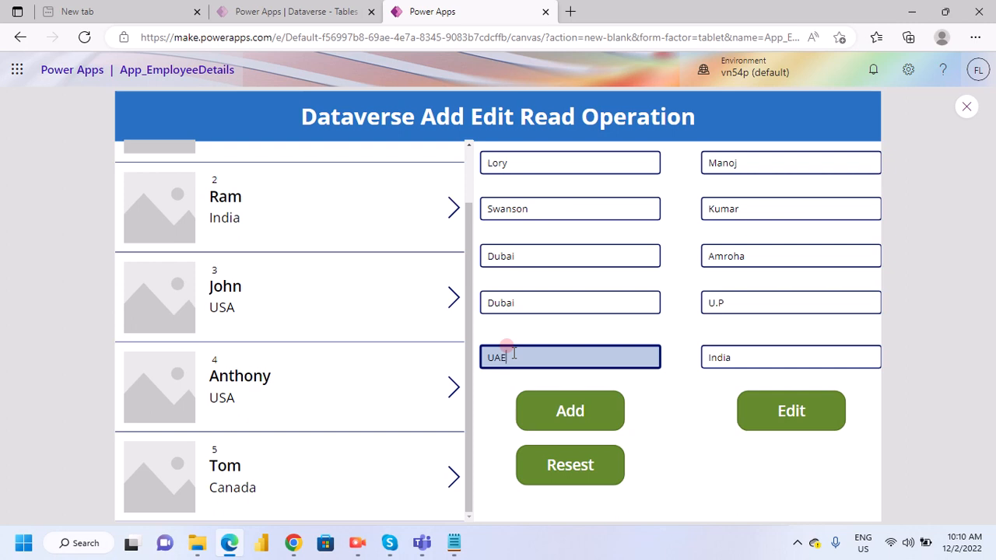
- Add the new employee record with the Add button and clear the add inputs with the Resest button
left_click(584, 414)
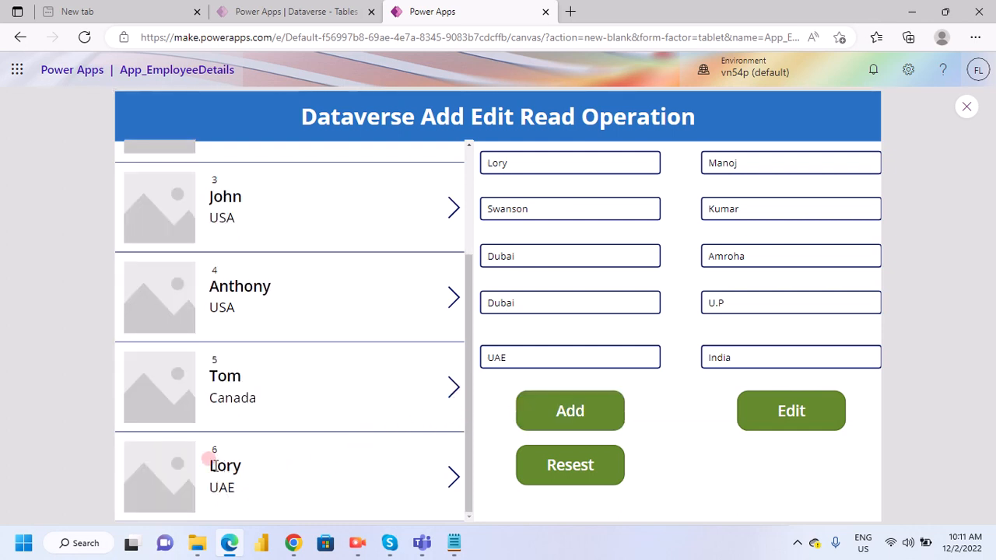
left_click(570, 474)
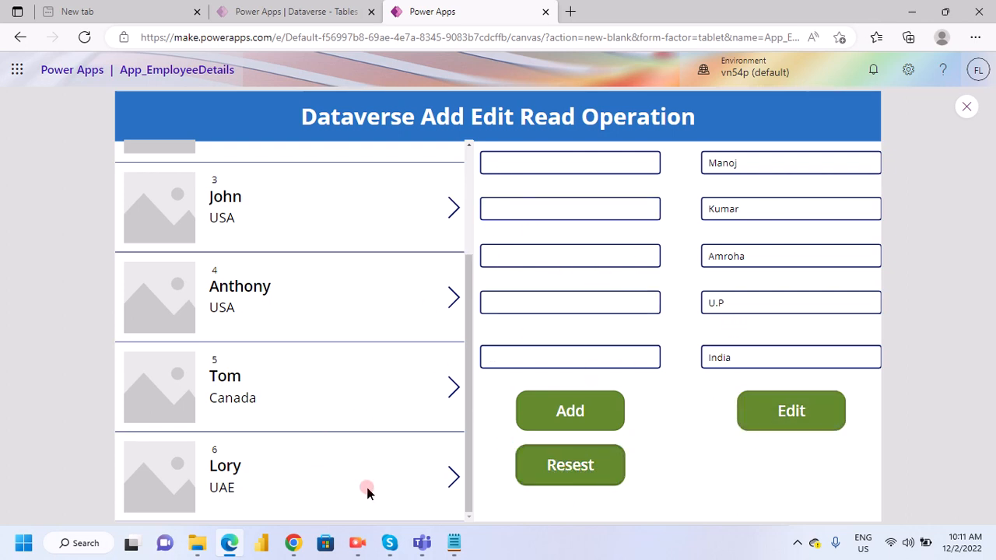
- Load the newly added sixth record for editing and replace its first and last name
left_click(450, 477)
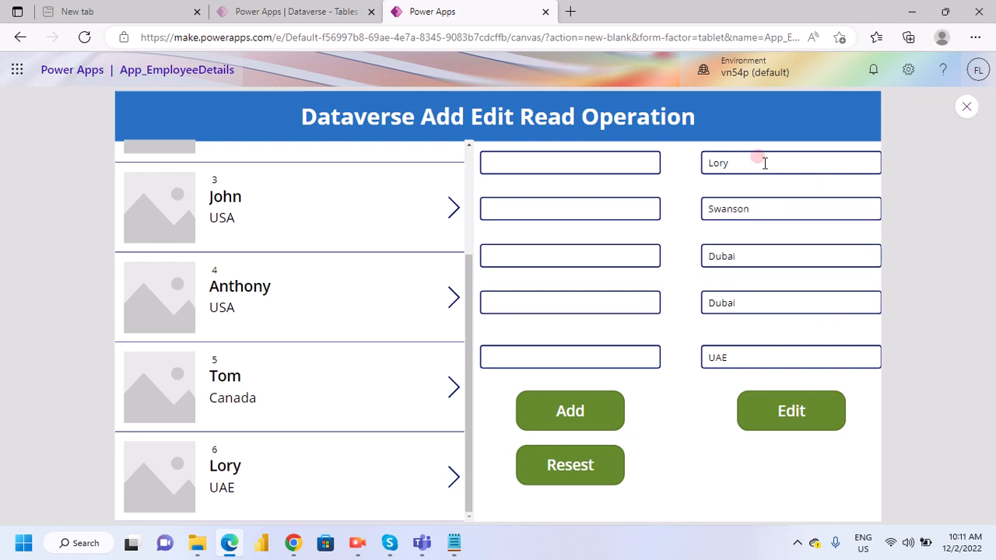
left_click(735, 161)
double_click(734, 162)
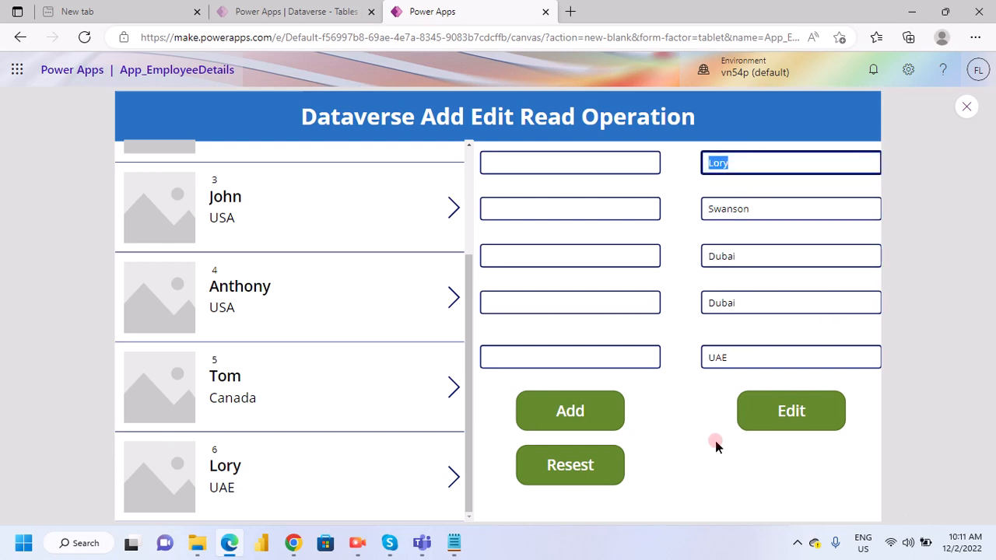
type("Manish")
left_click(723, 207)
double_click(726, 208)
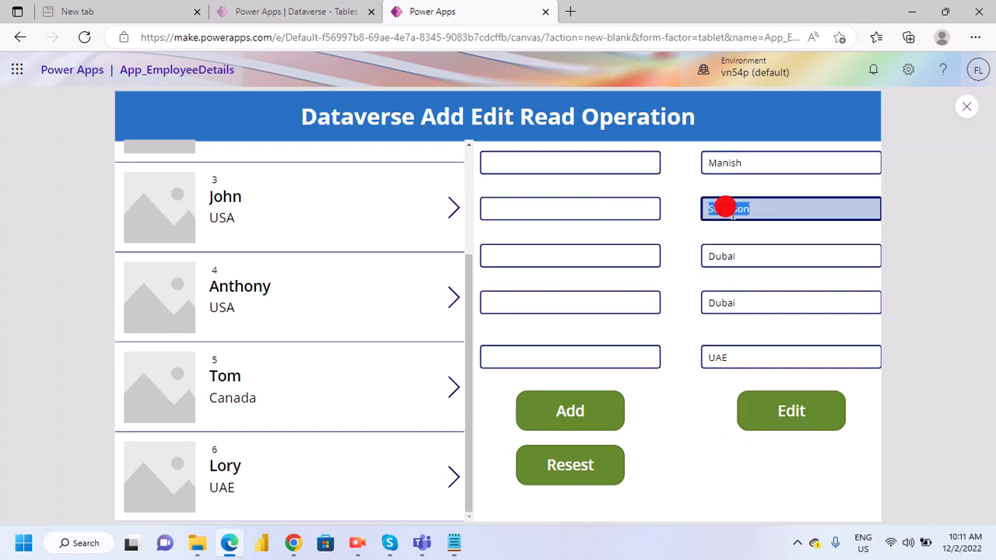
type("Sisodia")
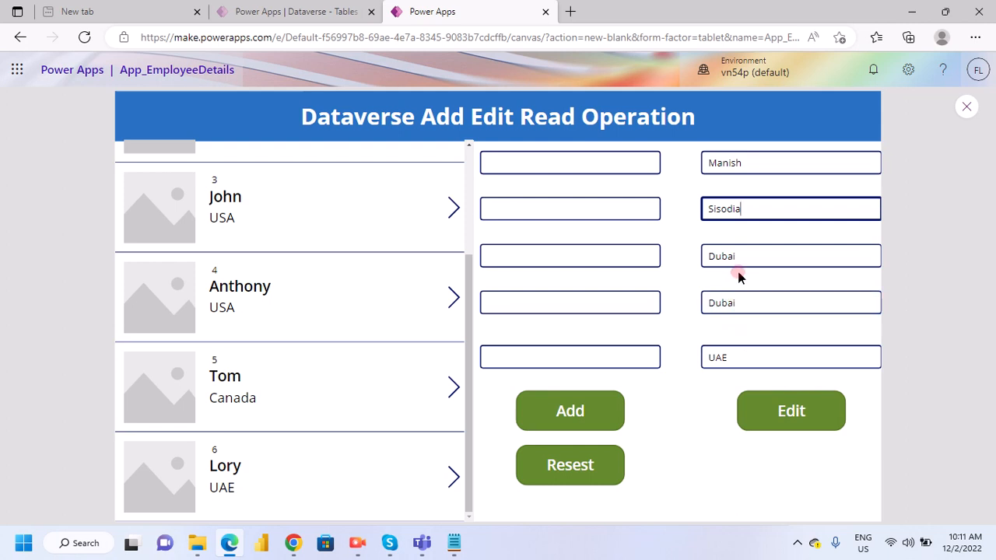
- Set the sixth record's city to Mumbai, state to MH and country to India, and save the edit
left_click_drag(740, 302, 679, 315)
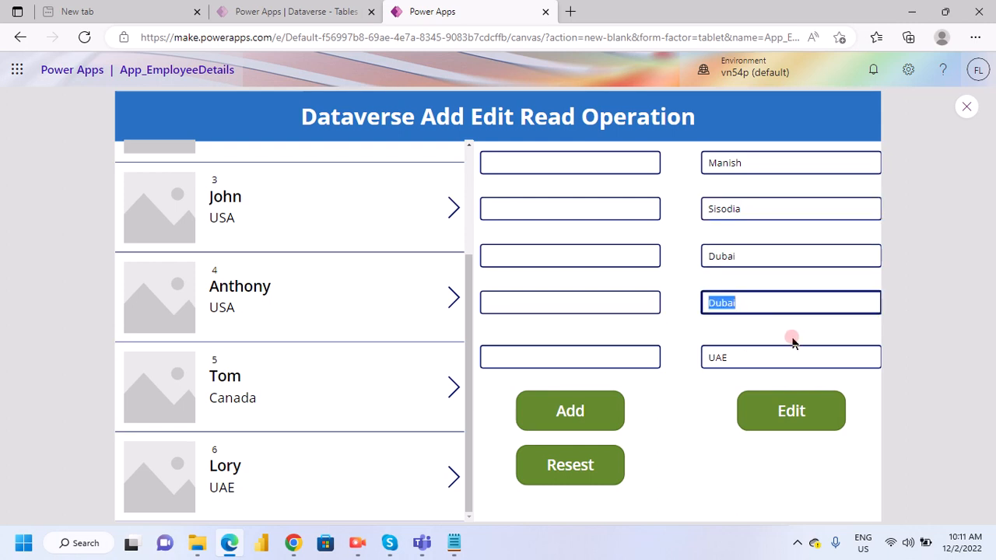
type("MH")
left_click_drag(744, 254, 703, 263)
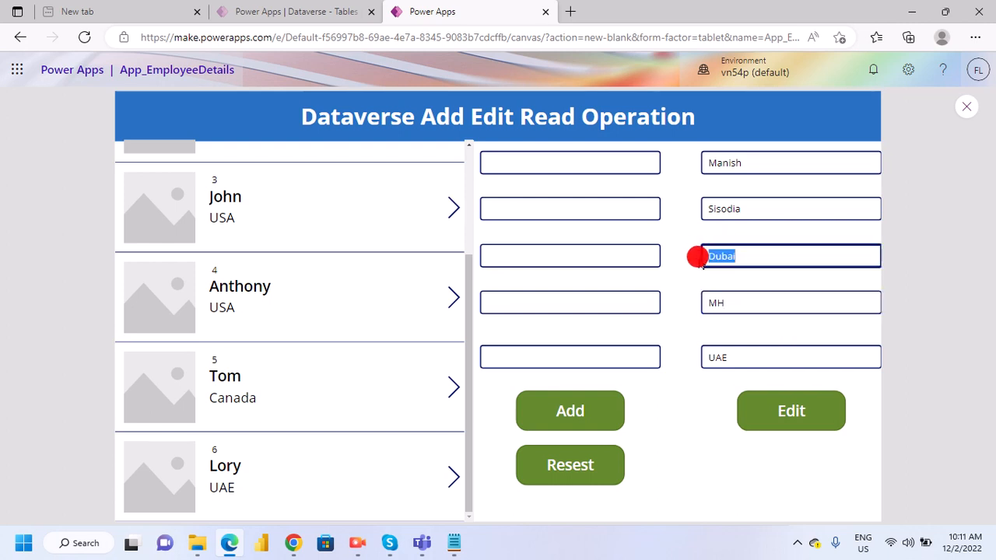
type("Mum")
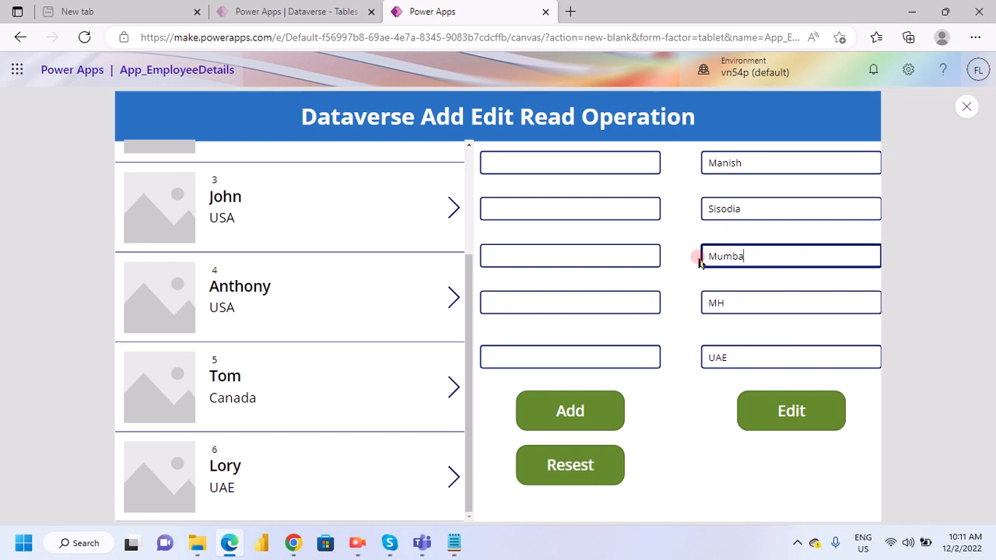
left_click_drag(767, 349, 699, 425)
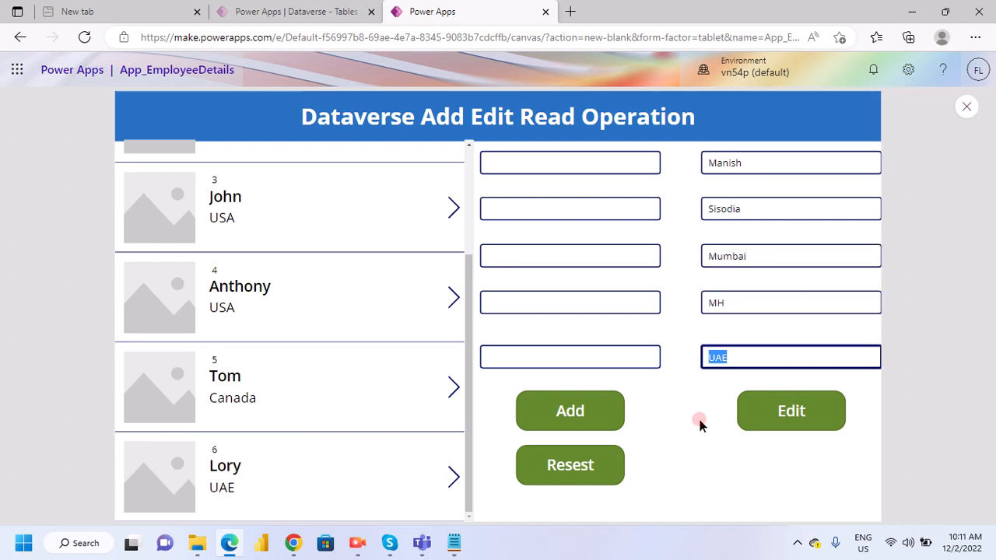
key("BackSpace")
type("India")
left_click(784, 422)
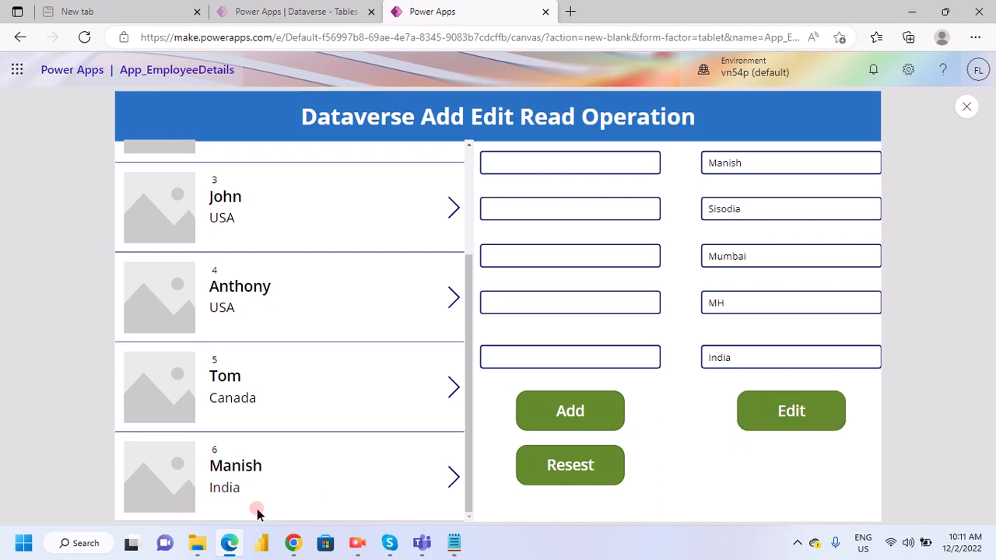
- Check the gallery, refresh the EmployeesDetail Dataverse table page and examine the stored employee rows
scroll(282, 487, "up", 3)
scroll(264, 490, "down", 3)
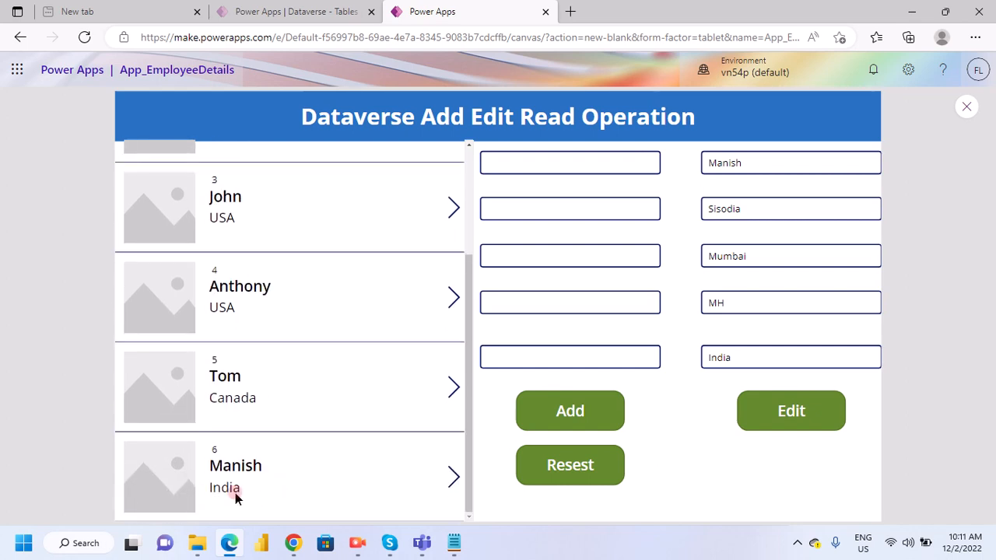
left_click(294, 11)
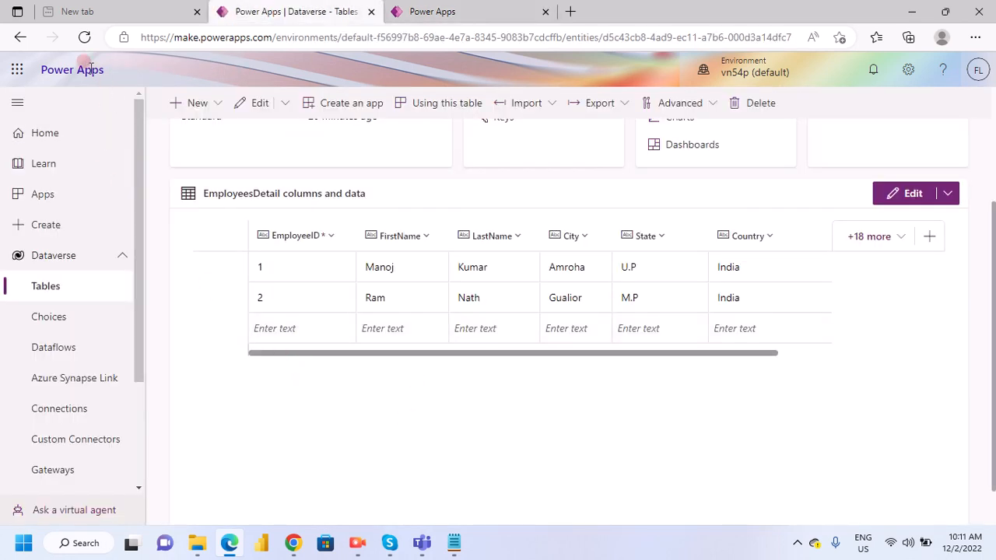
left_click(84, 37)
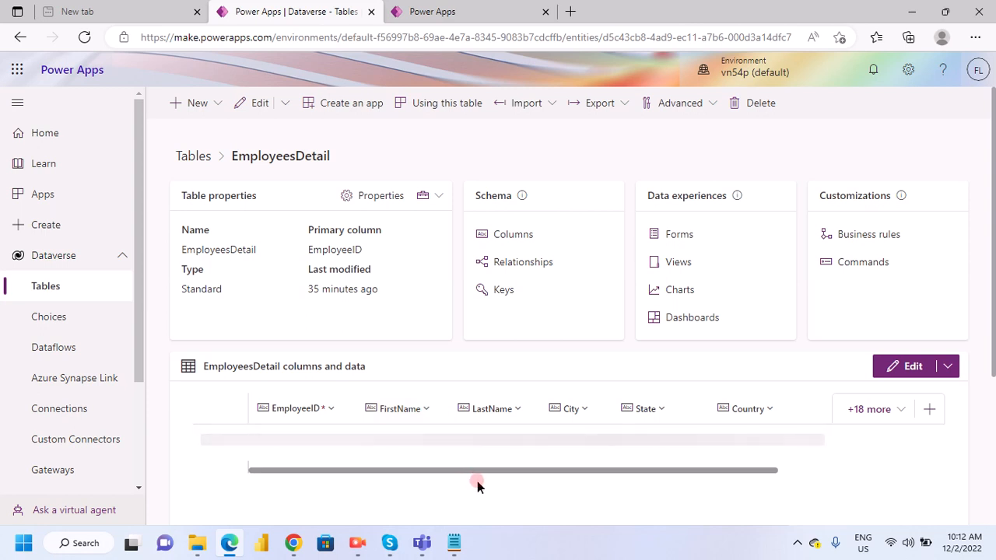
scroll(459, 482, "down", 3)
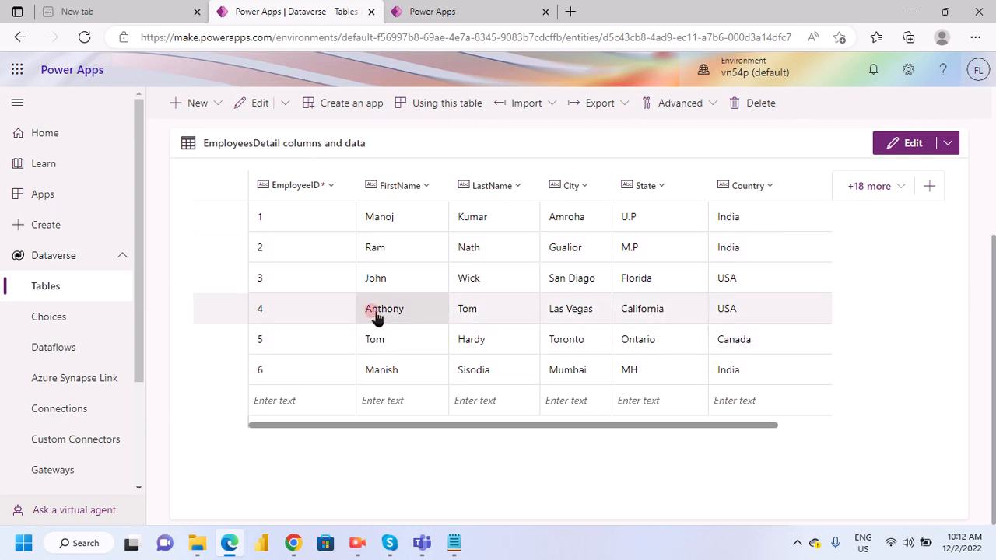
- Return to the app preview, load the fourth employee record, replace its first and last name, and save the edit
left_click(490, 13)
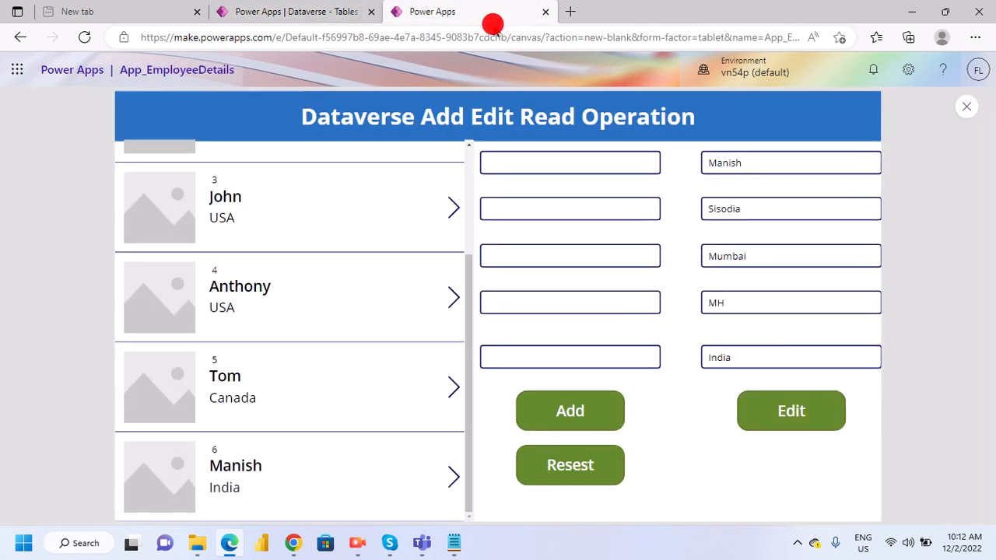
left_click(448, 294)
double_click(719, 161)
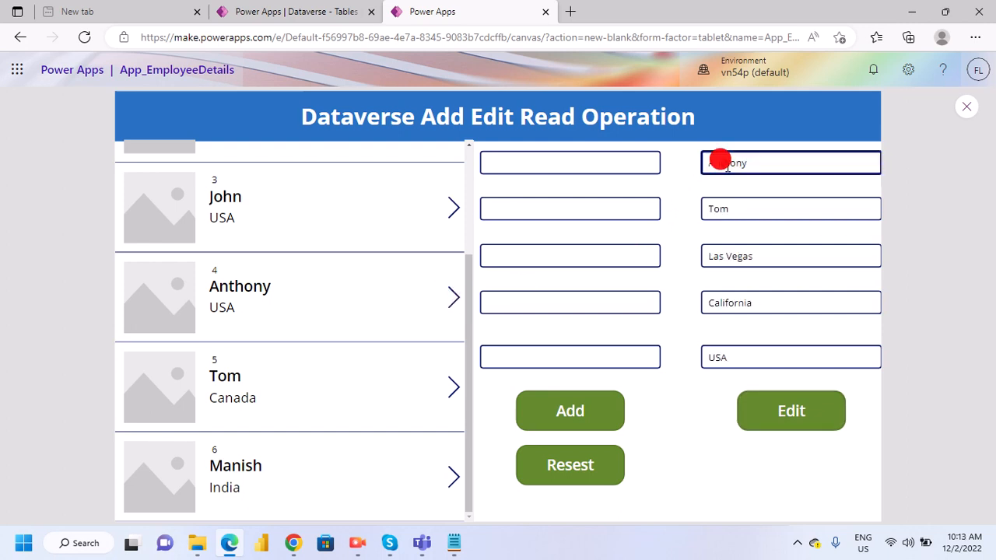
type("Kamal")
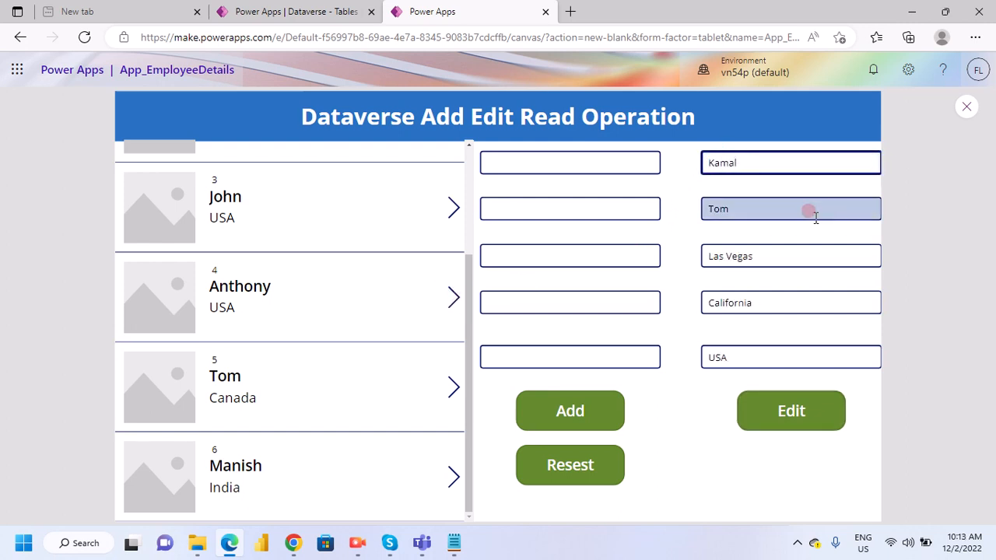
double_click(749, 206)
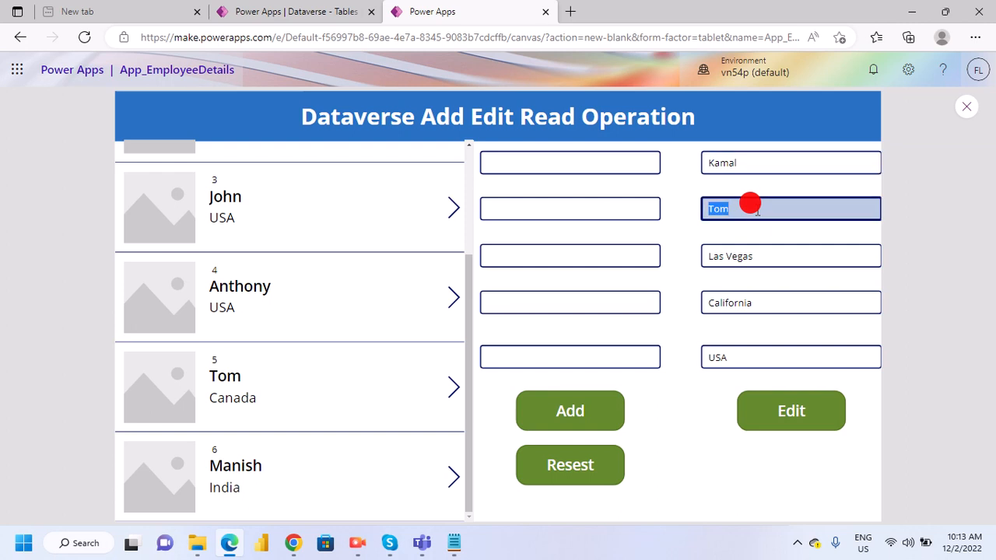
type("Hasan")
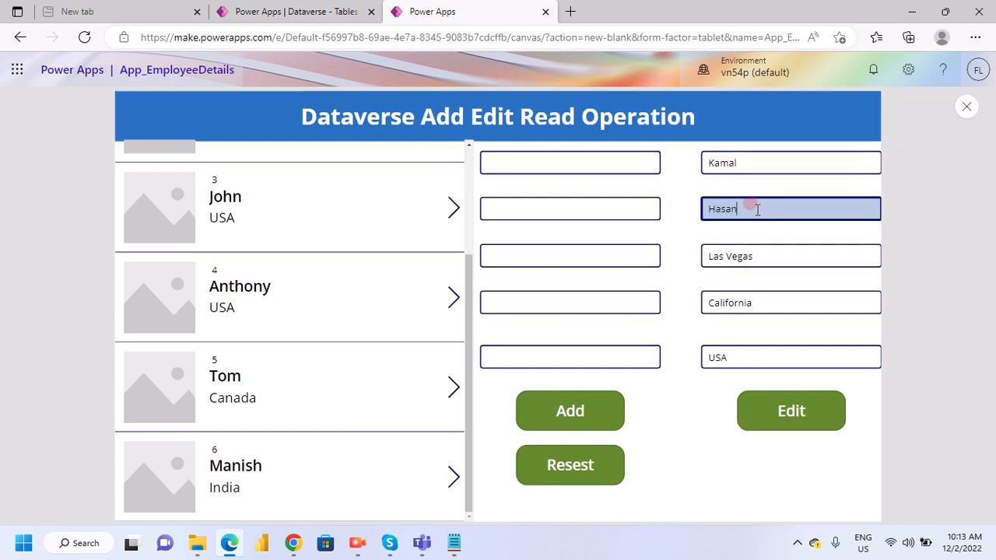
left_click(790, 411)
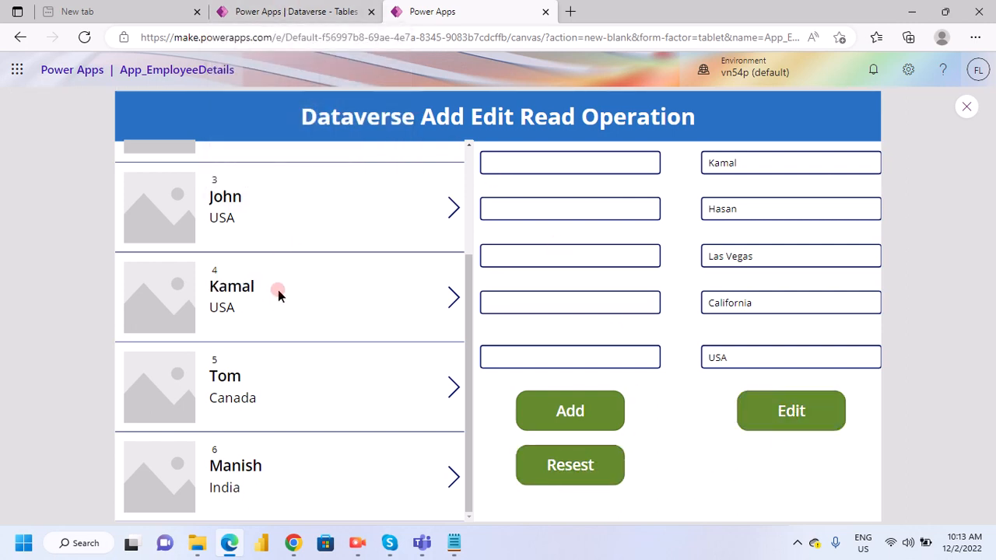
- Switch back to the EmployeesDetail table page and refresh it to check the edited fourth record
left_click(346, 10)
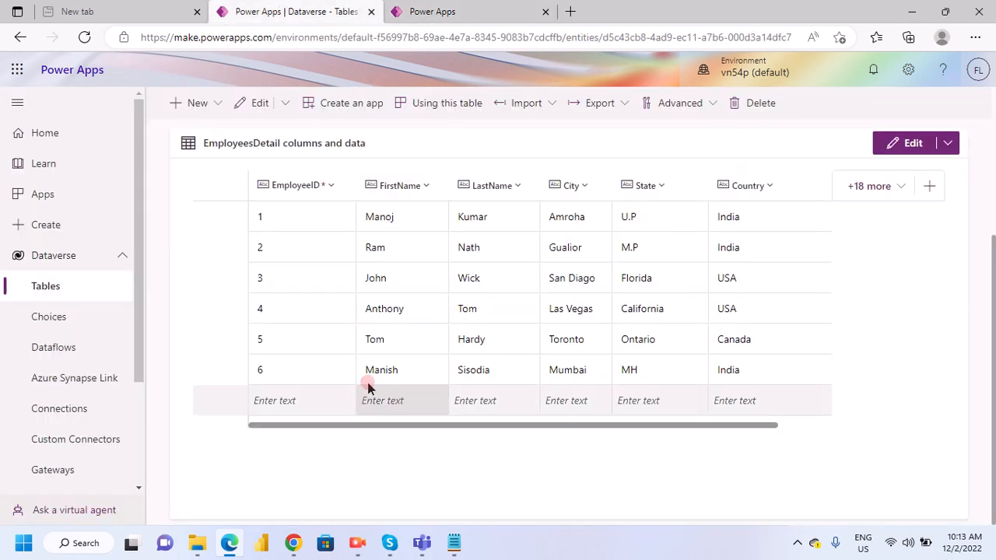
left_click(85, 37)
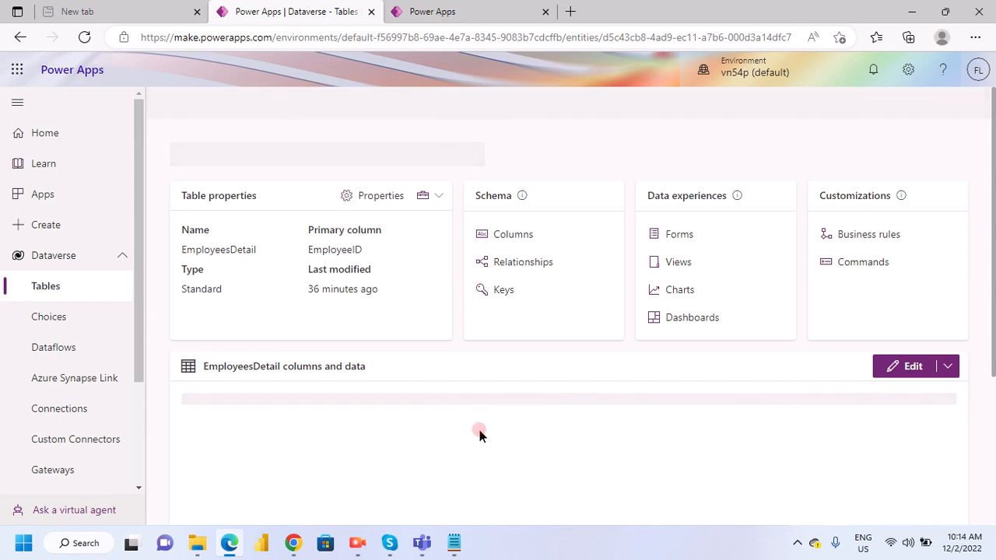
- Switch to the Notepad notes and read through the steps for creating an app from Dataverse data
left_click(454, 542)
scroll(143, 383, "down", 8)
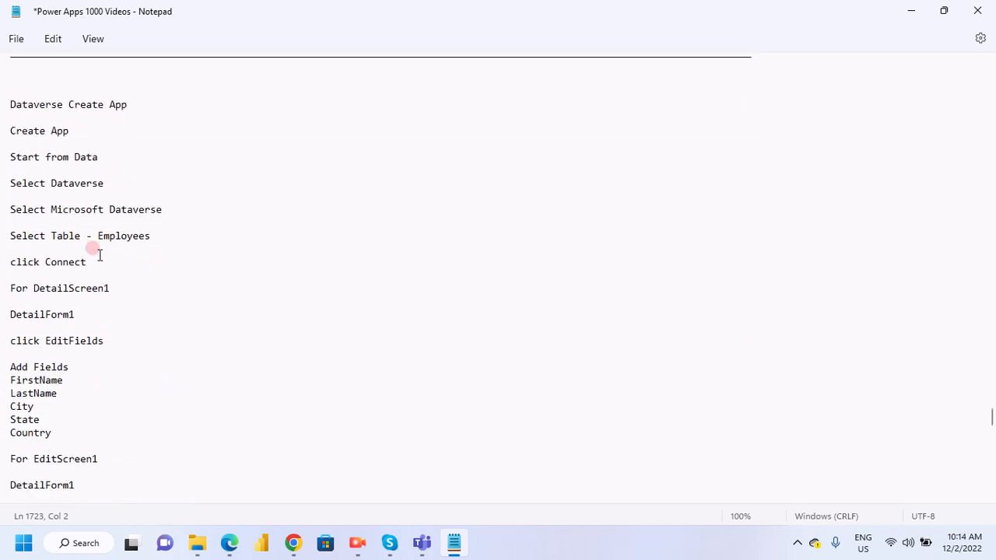
scroll(86, 323, "down", 1)
scroll(89, 330, "down", 1)
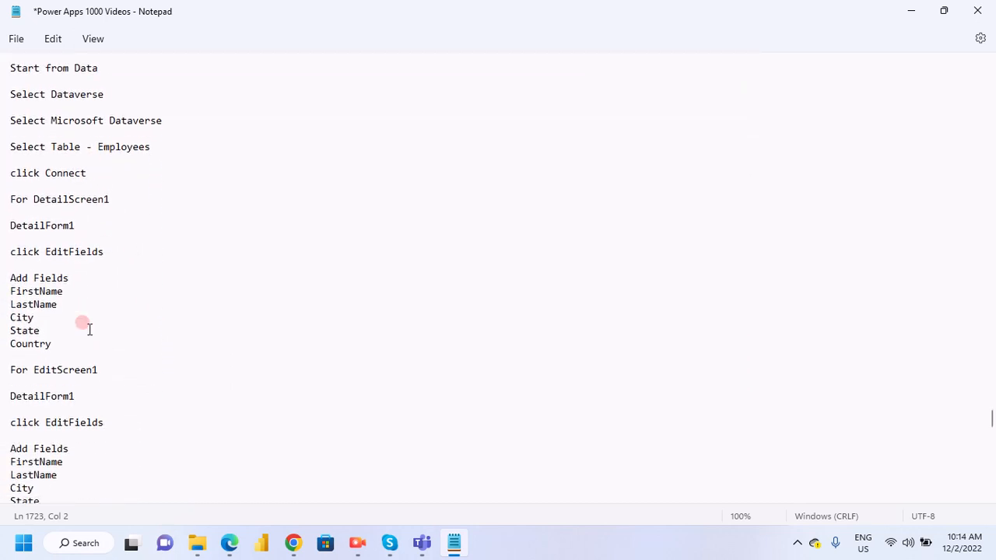
scroll(90, 330, "up", 2)
scroll(90, 330, "down", 3)
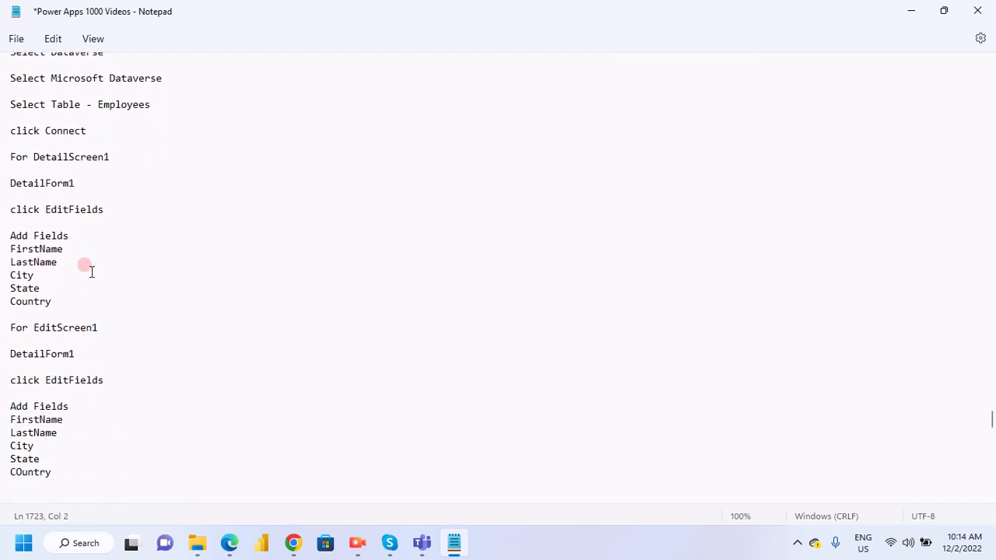
scroll(85, 298, "down", 2)
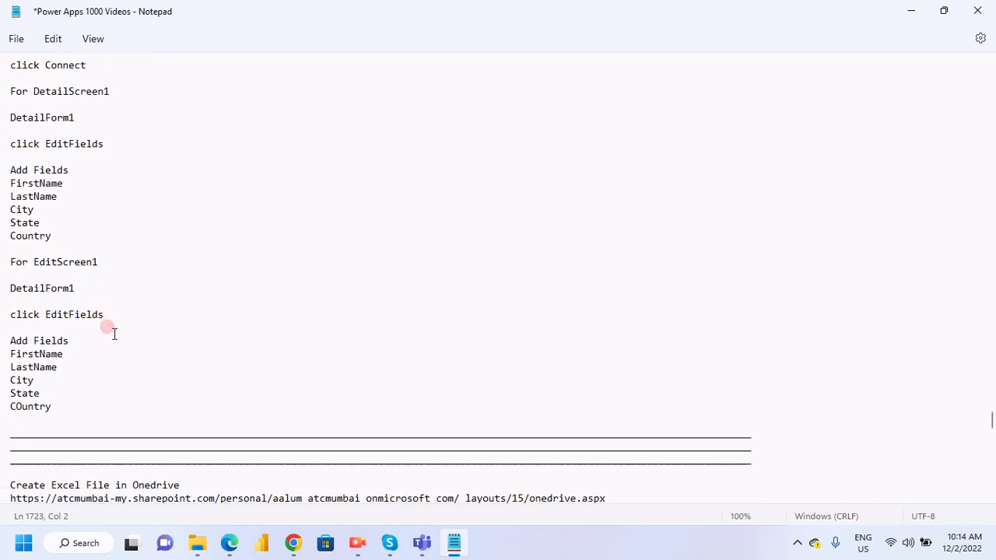
scroll(112, 331, "down", 1)
scroll(113, 332, "down", 1)
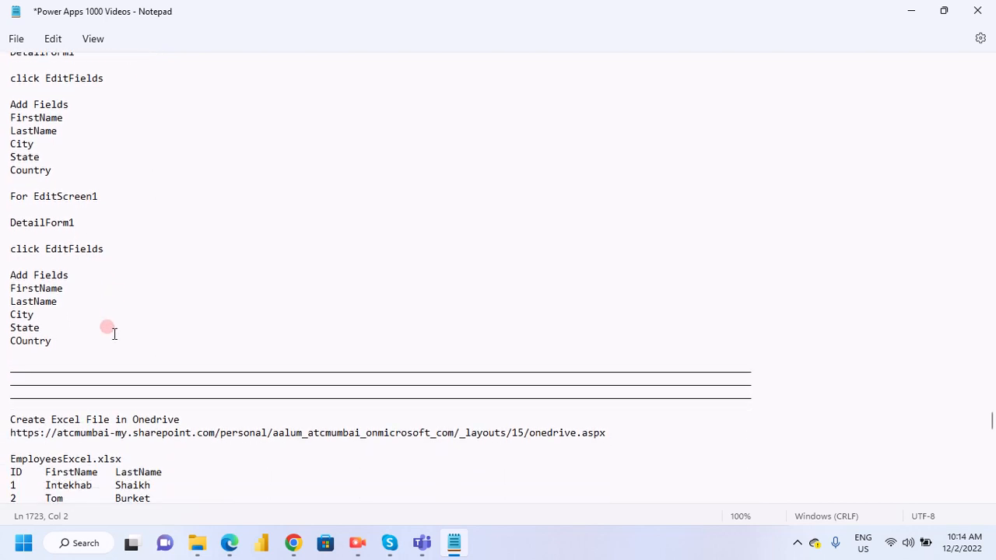
- Read through the notes on creating EmployeesExcel.xlsx in OneDrive and loading it into a new MyEmployee Dataverse table
scroll(114, 333, "down", 4)
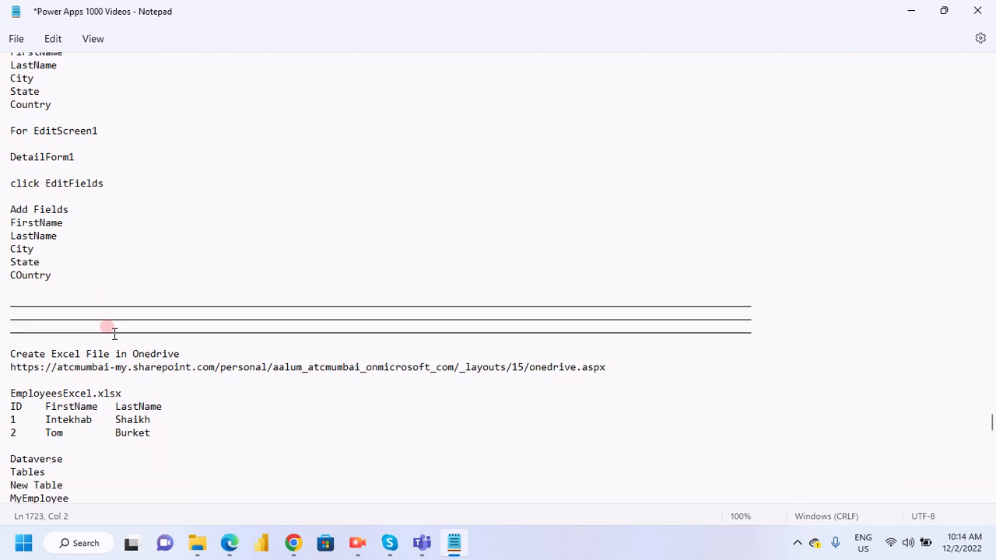
scroll(115, 333, "down", 2)
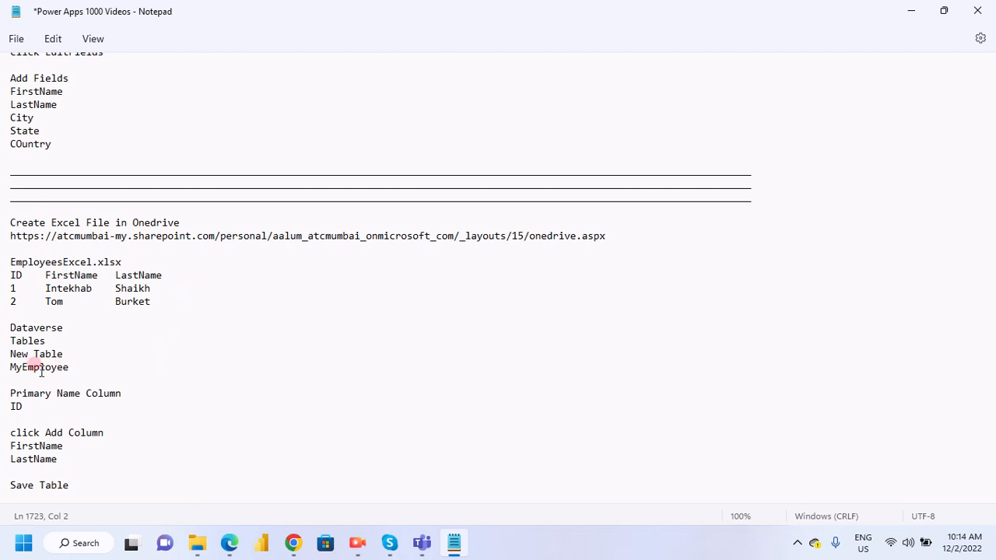
scroll(59, 370, "down", 2)
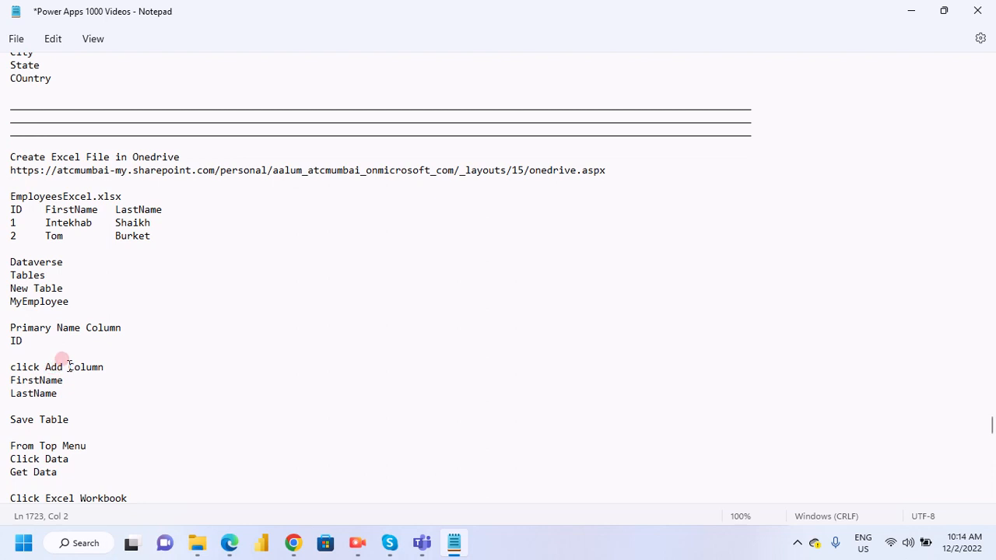
scroll(109, 376, "down", 3)
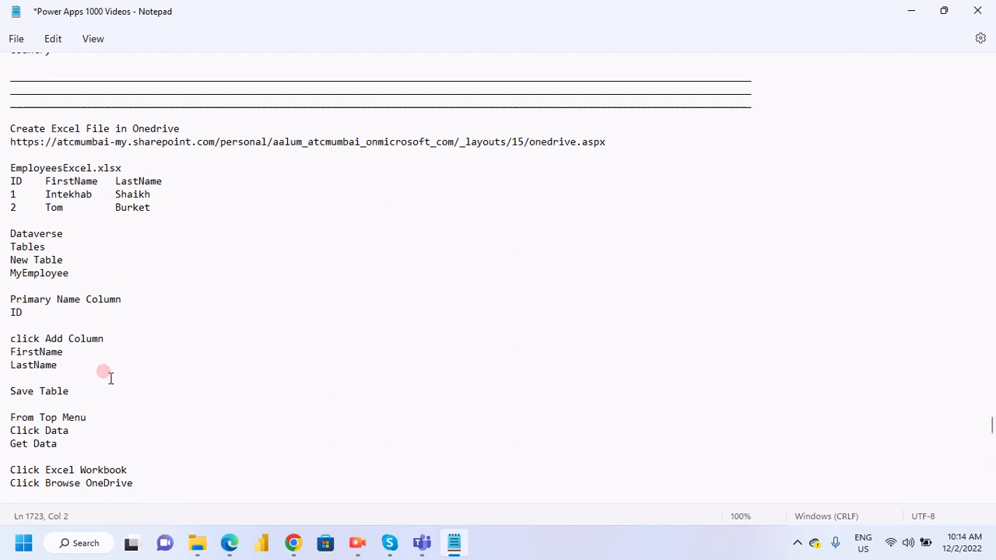
scroll(109, 377, "down", 1)
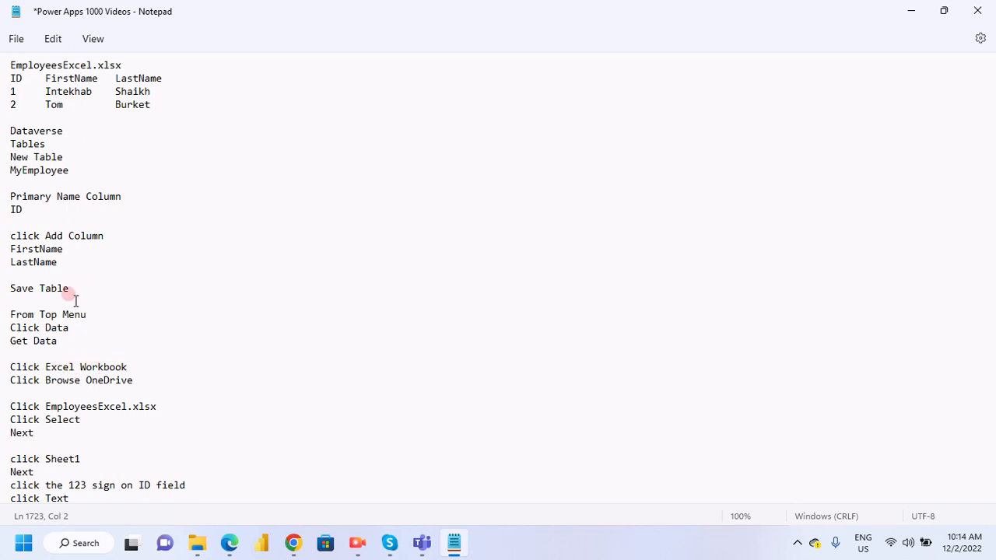
scroll(141, 325, "up", 2)
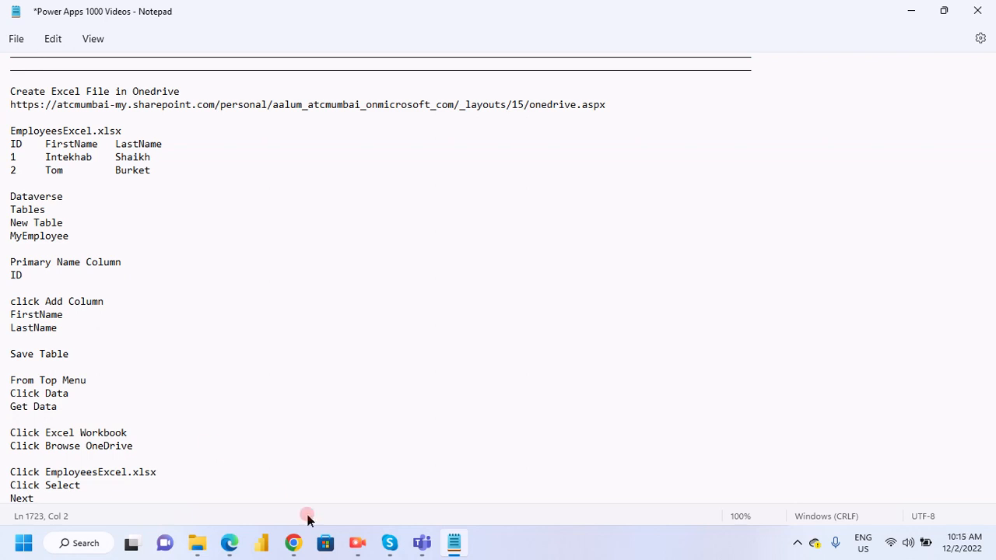
- Switch to Edge and compare the EmployeesDetail table rows with the records in the app preview's gallery
left_click(229, 542)
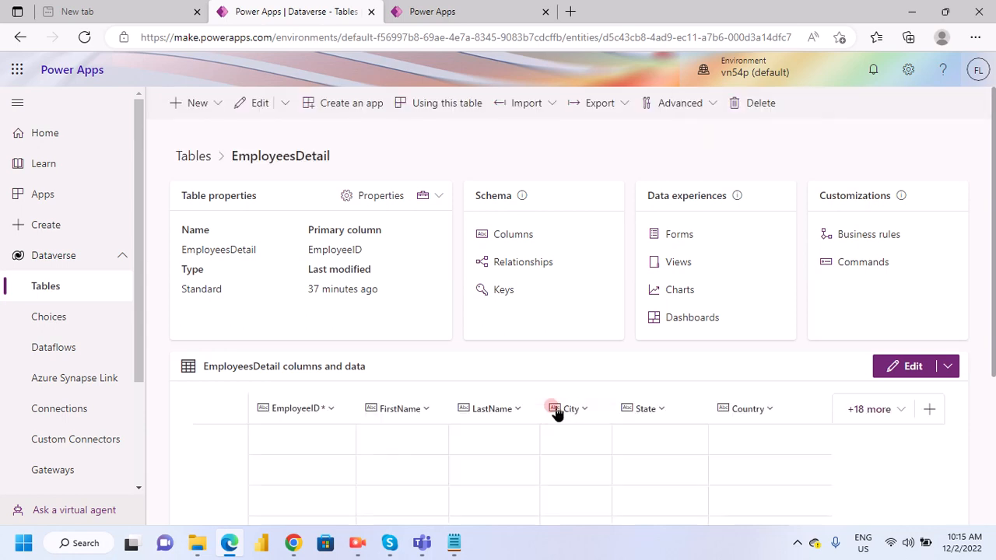
scroll(554, 408, "down", 3)
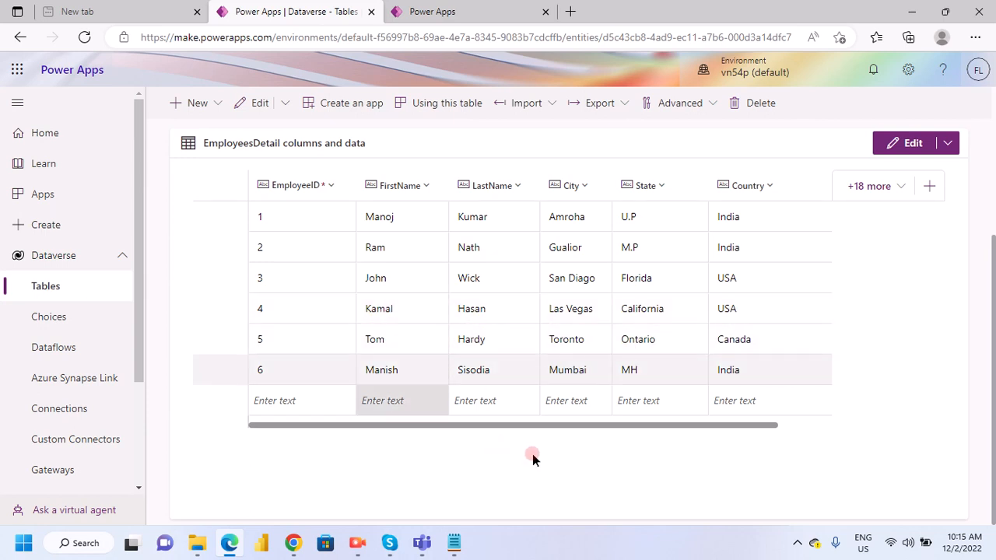
left_click(430, 11)
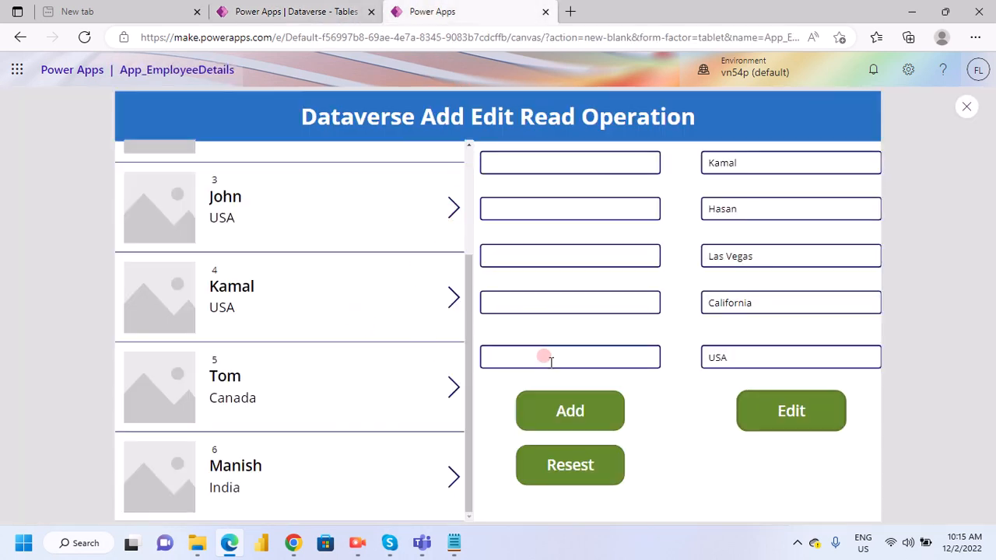
scroll(336, 366, "up", 2)
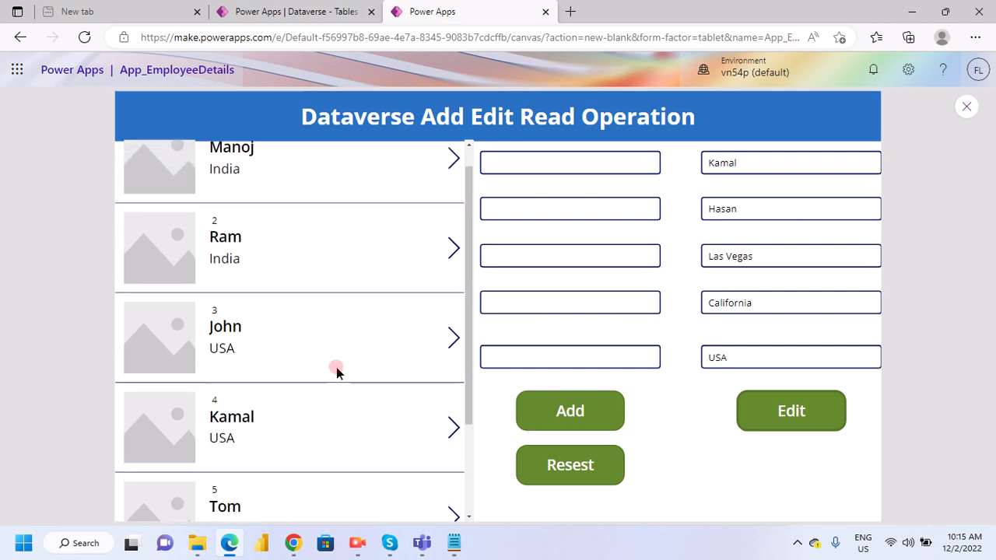
scroll(337, 368, "down", 2)
scroll(298, 363, "up", 2)
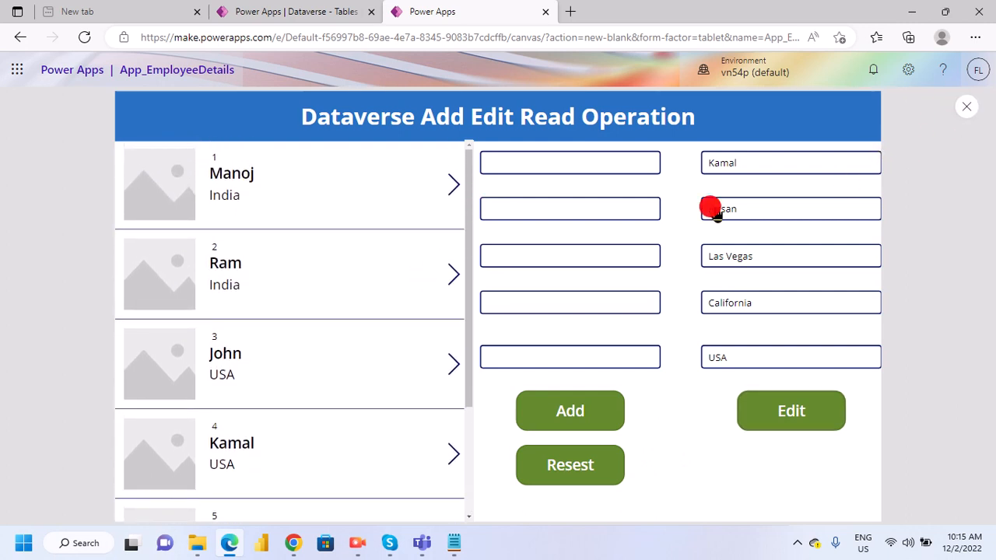
- Leave the app preview, dismiss the testing tip, and look over the gallery and the screen's control tree
key("Escape")
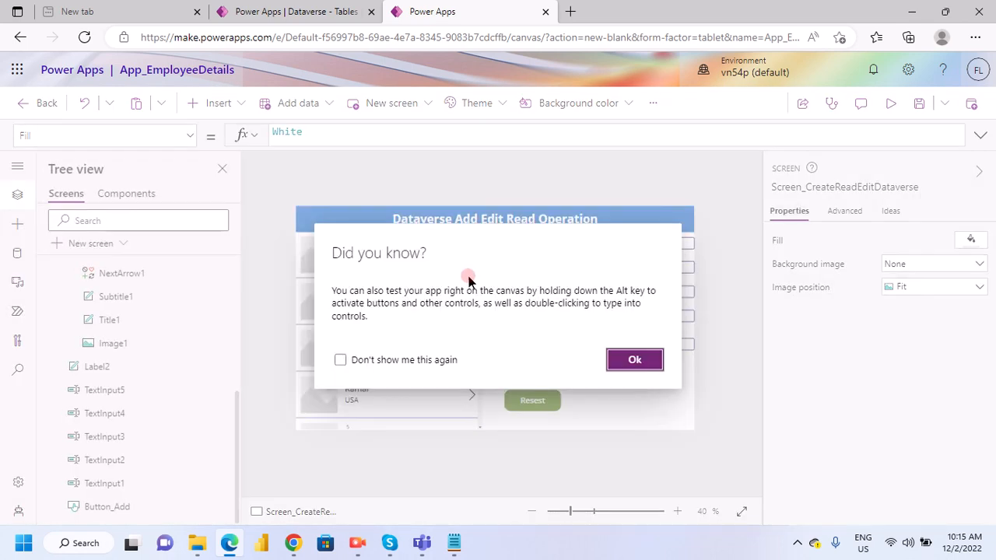
left_click(634, 360)
left_click(470, 256)
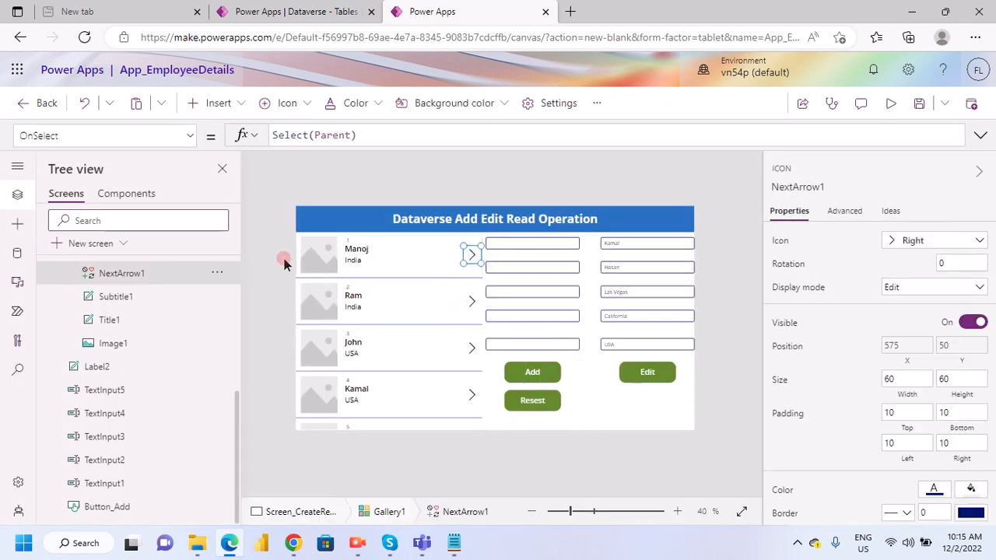
left_click(404, 315)
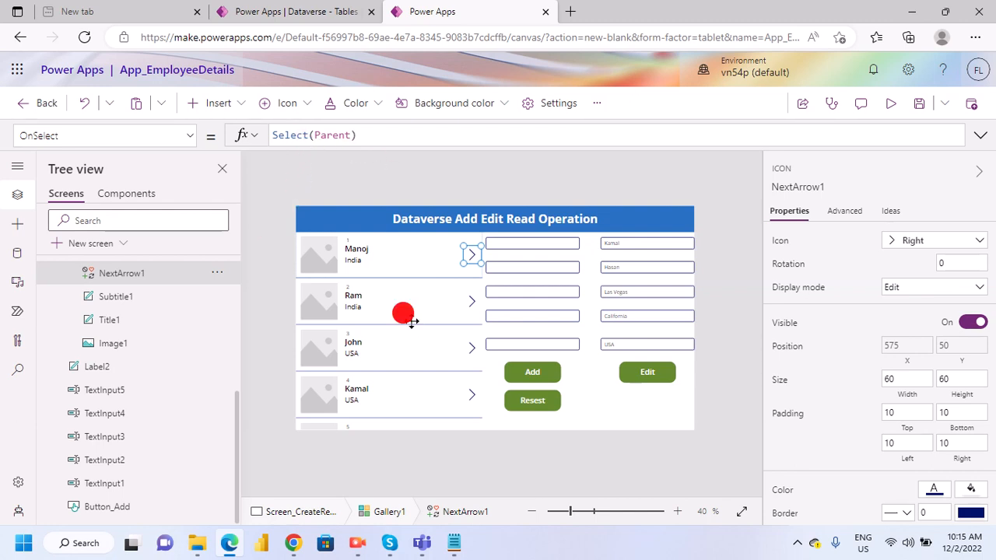
left_click(600, 422)
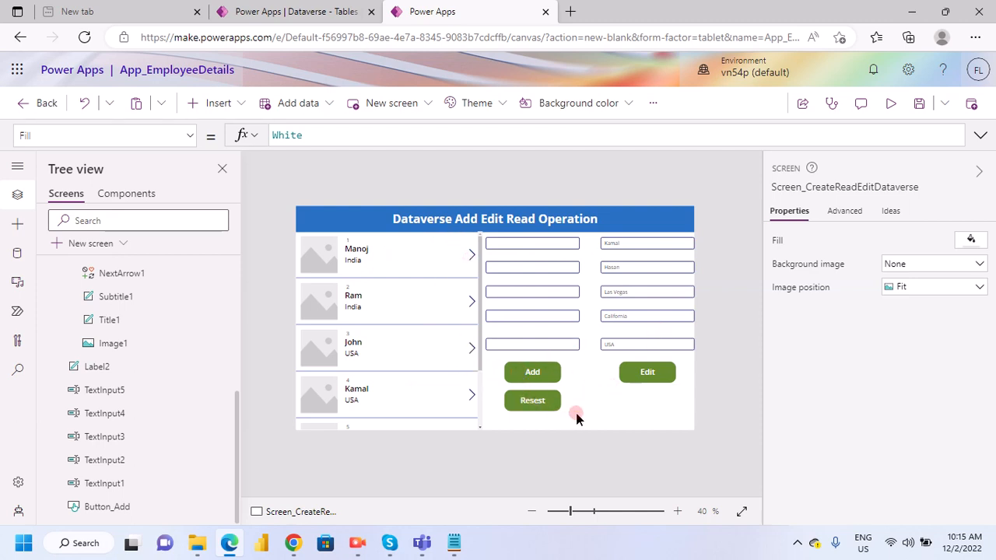
scroll(119, 333, "up", 3)
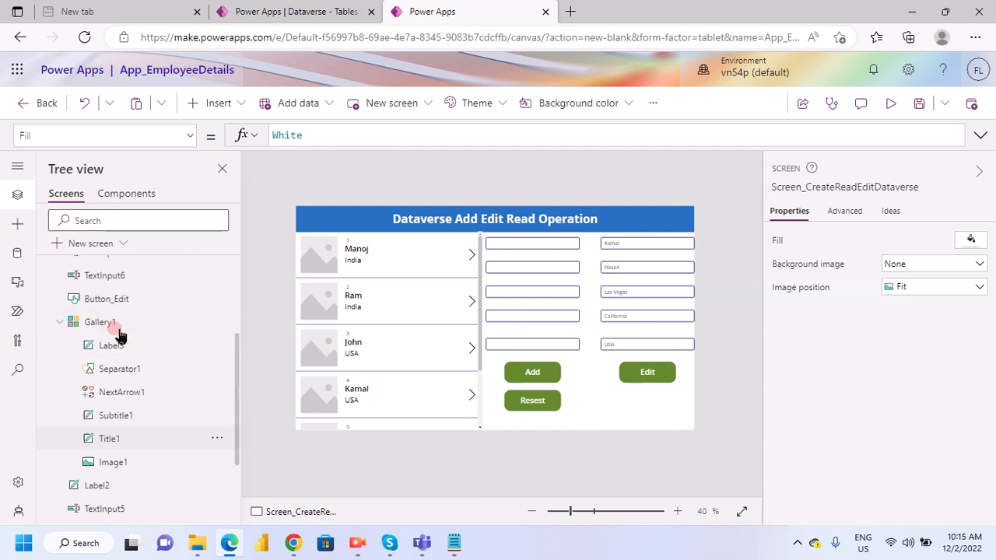
scroll(93, 319, "up", 5)
left_click(45, 290)
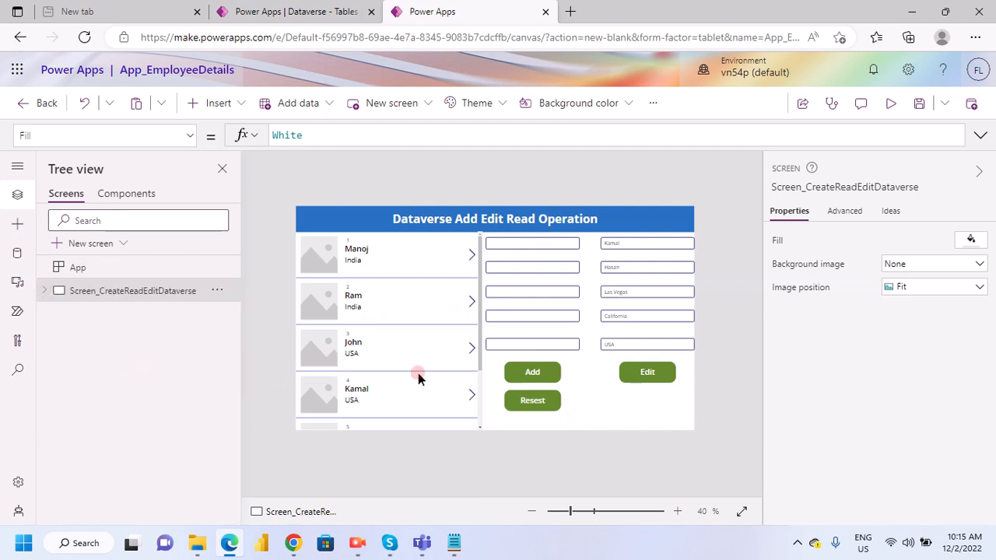
- Insert a Trash icon into Gallery1's row template and place it just before the next arrow, at about X 492, Y 44
left_click(384, 259)
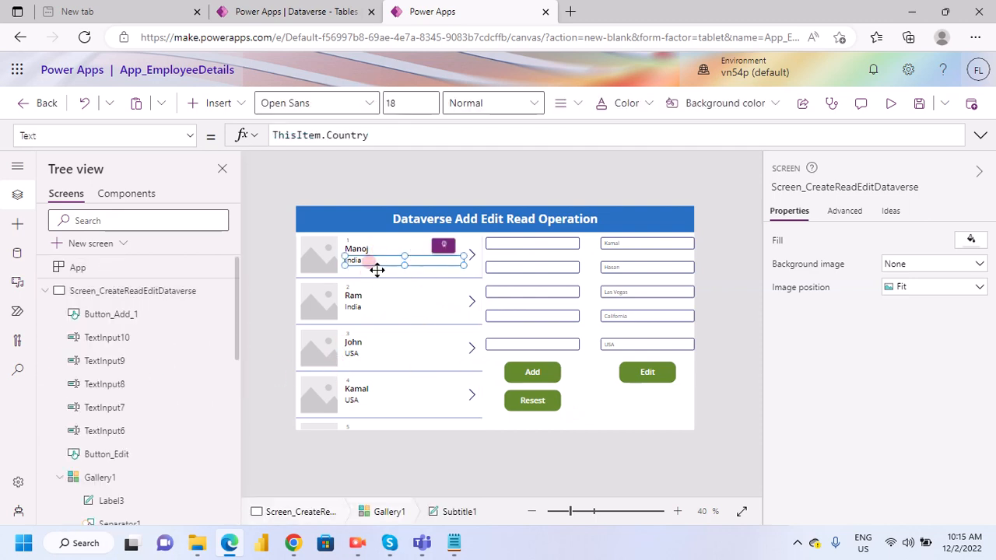
left_click(379, 277)
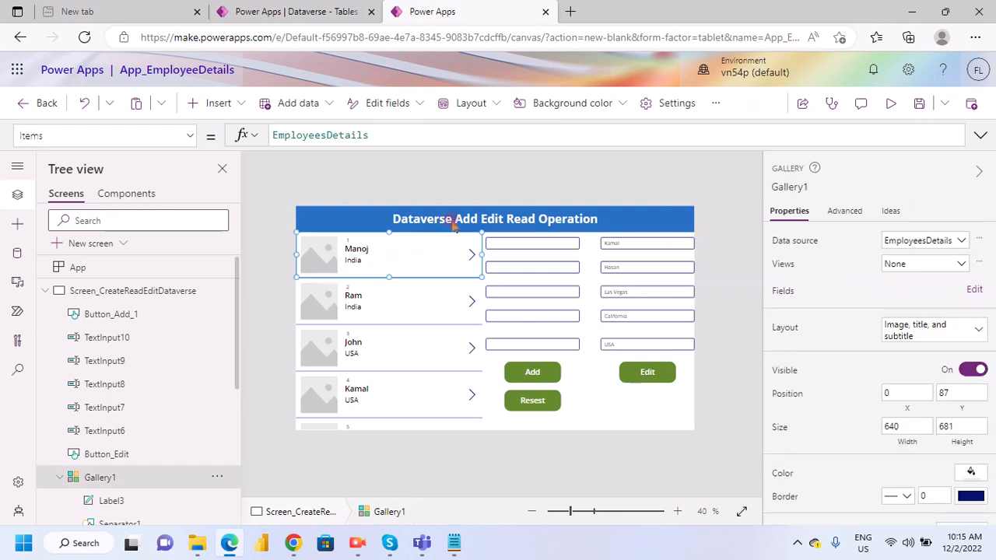
left_click(220, 102)
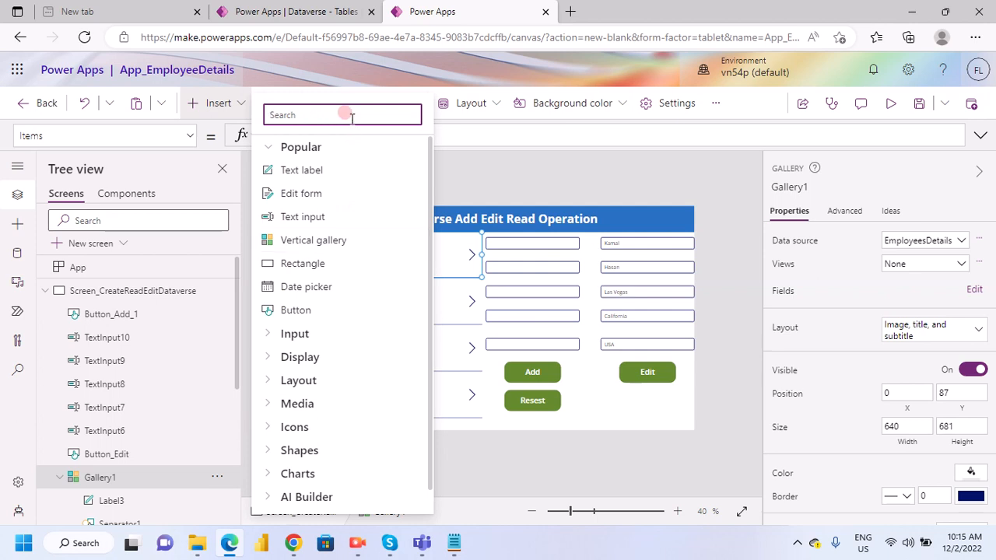
type("De")
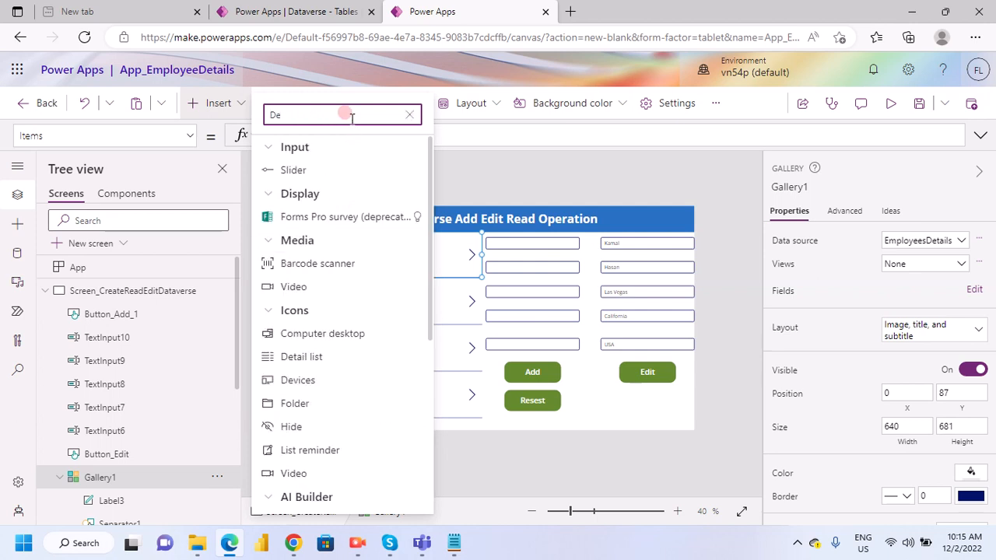
key("BackSpace")
key("BackSpace")
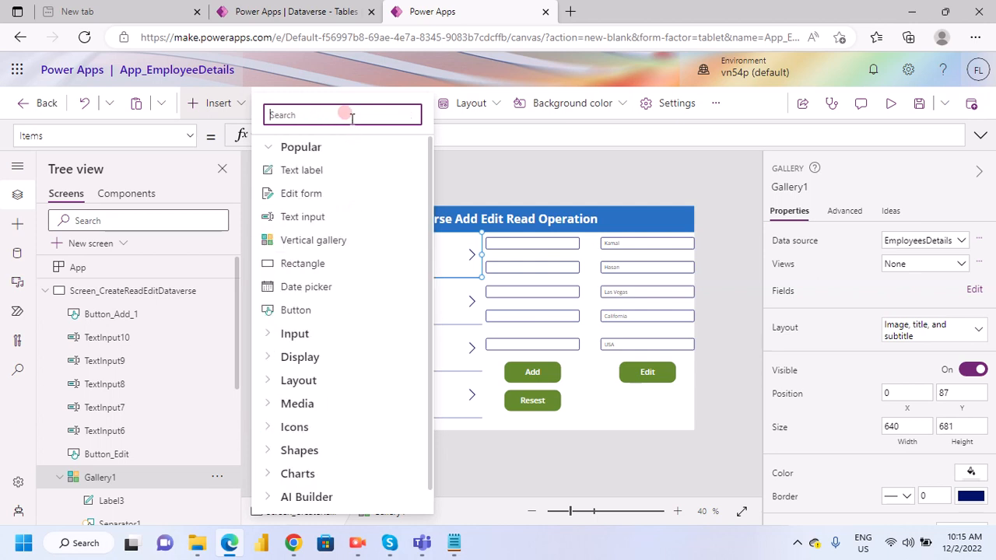
type("trash")
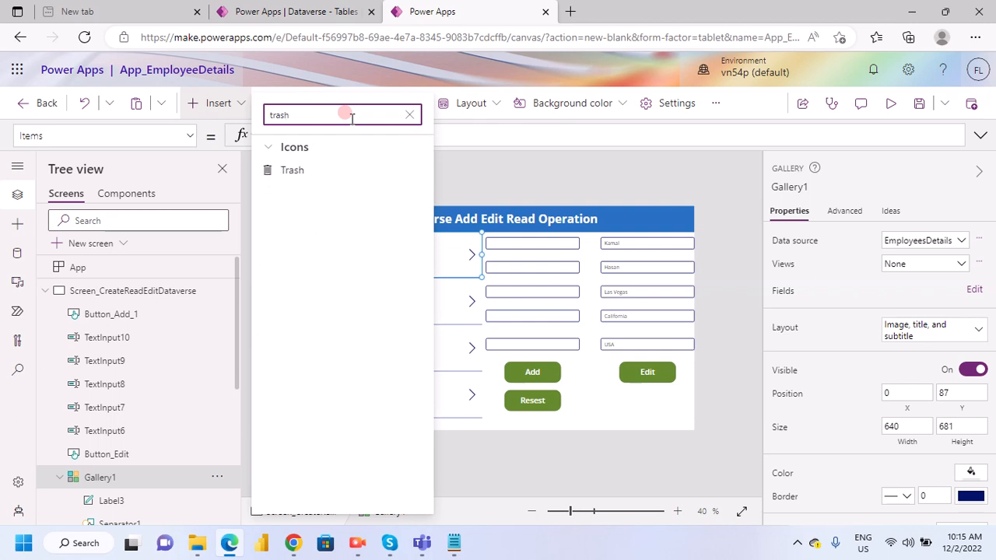
left_click(332, 179)
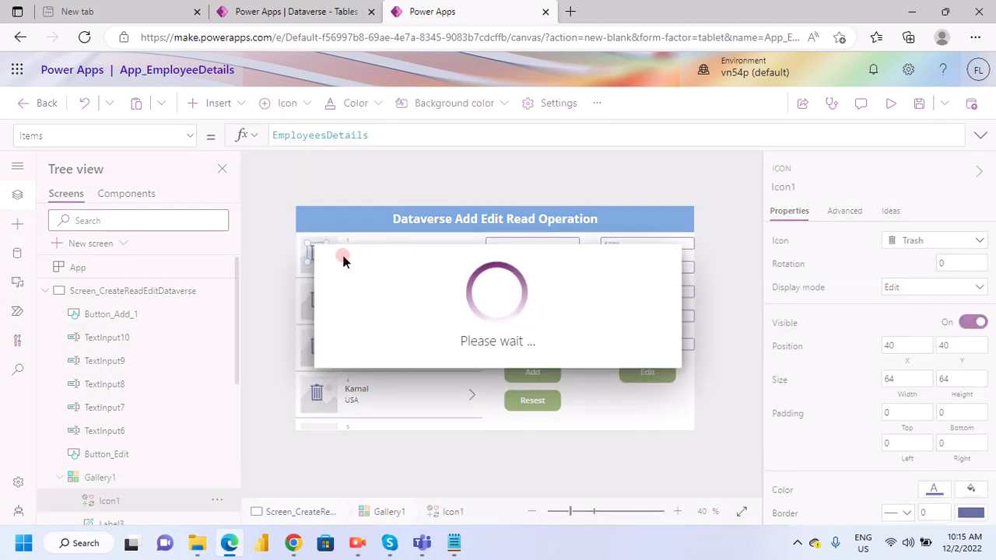
left_click_drag(343, 260, 447, 251)
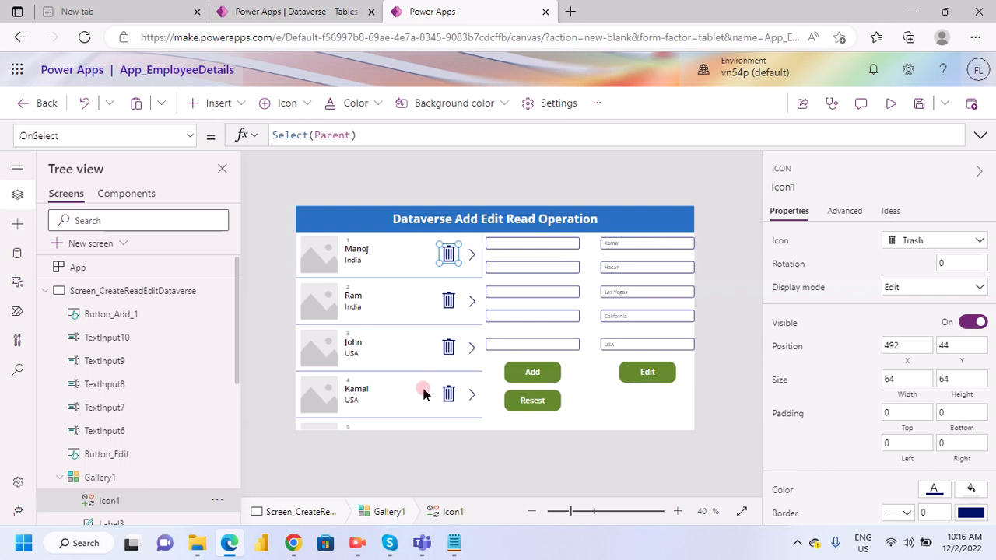
- Set the trash icon's OnSelect formula to Remove(ThisItem,EmployeesDetails)
triple_click(300, 134)
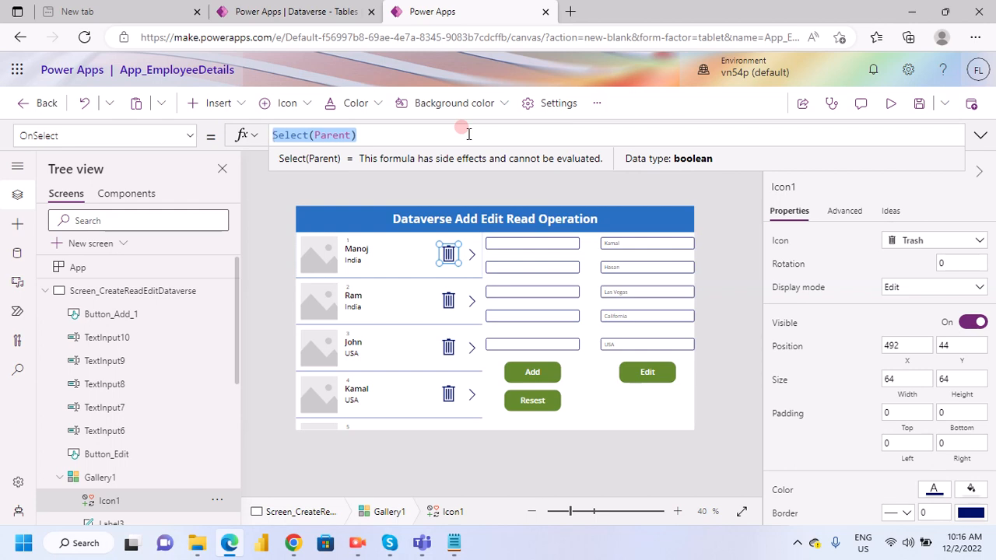
type("remove")
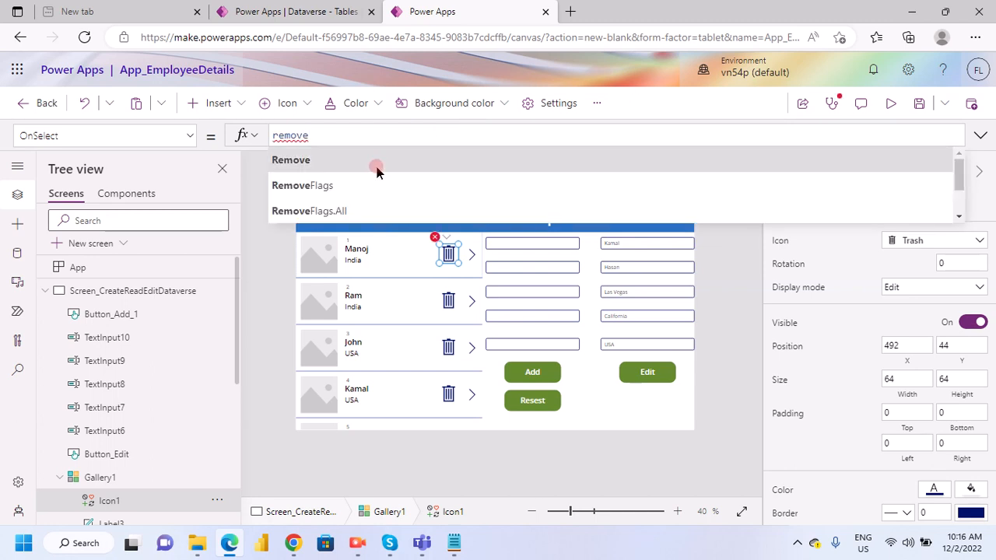
left_click(373, 161)
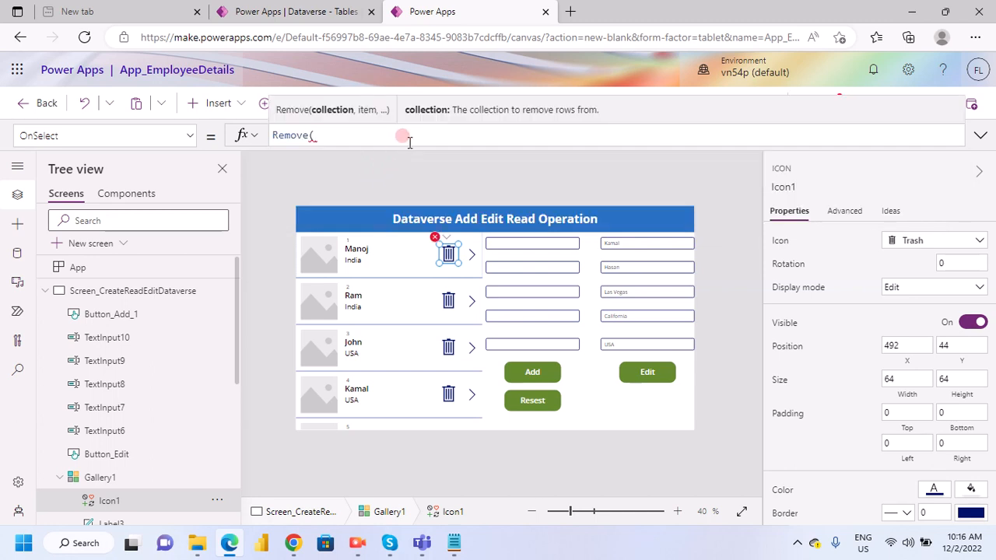
type("tgh")
key("BackSpace")
key("BackSpace")
type("thi")
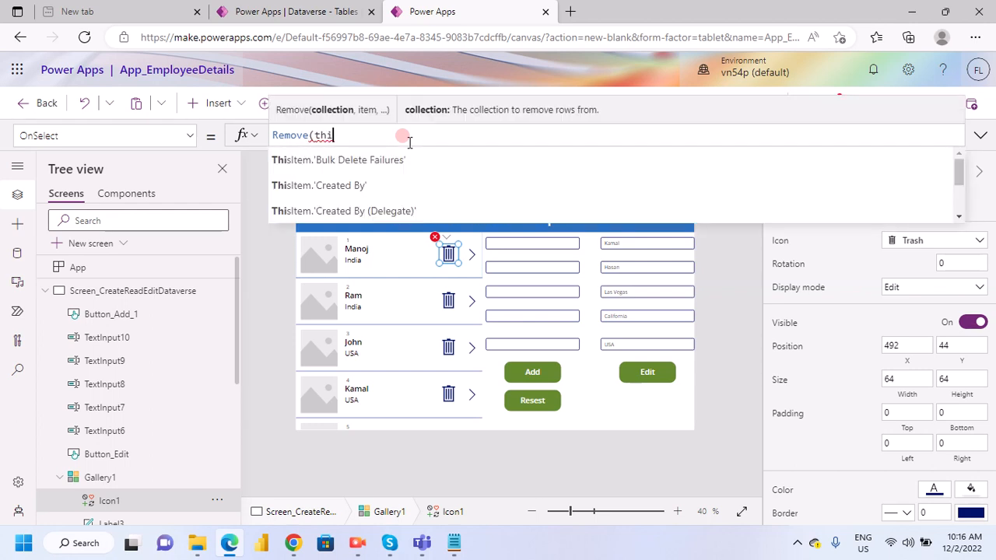
type("sIte")
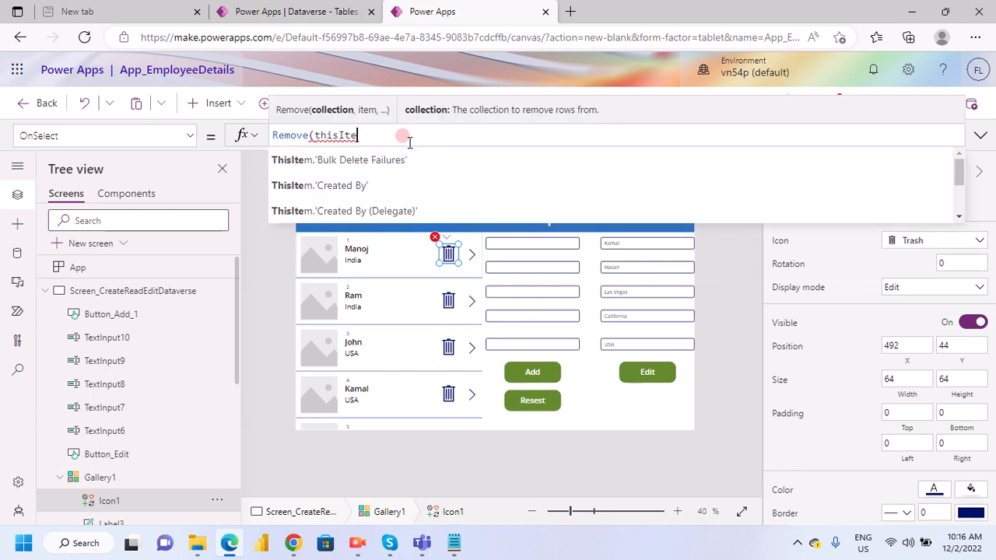
left_click(320, 135)
key("BackSpace")
type("T")
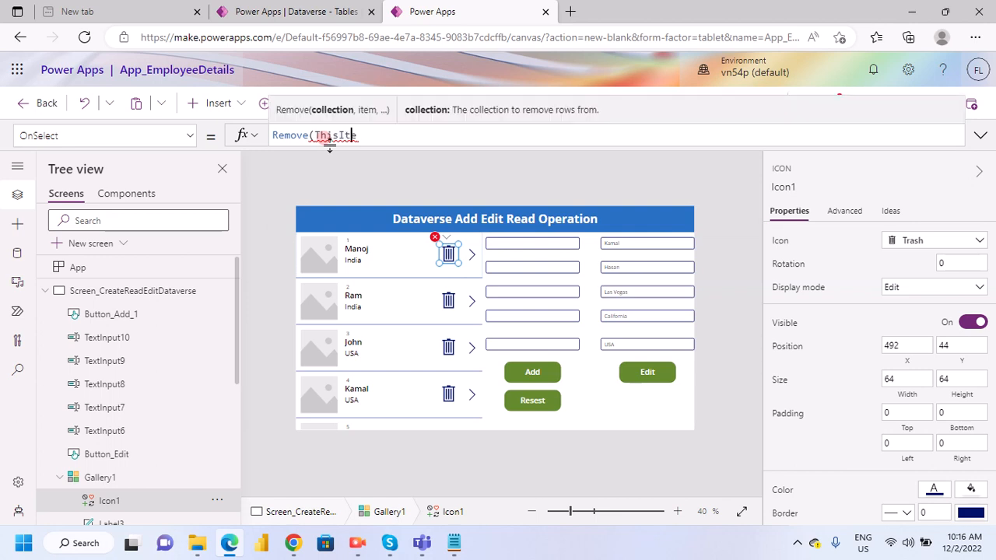
type("m")
left_click(294, 200)
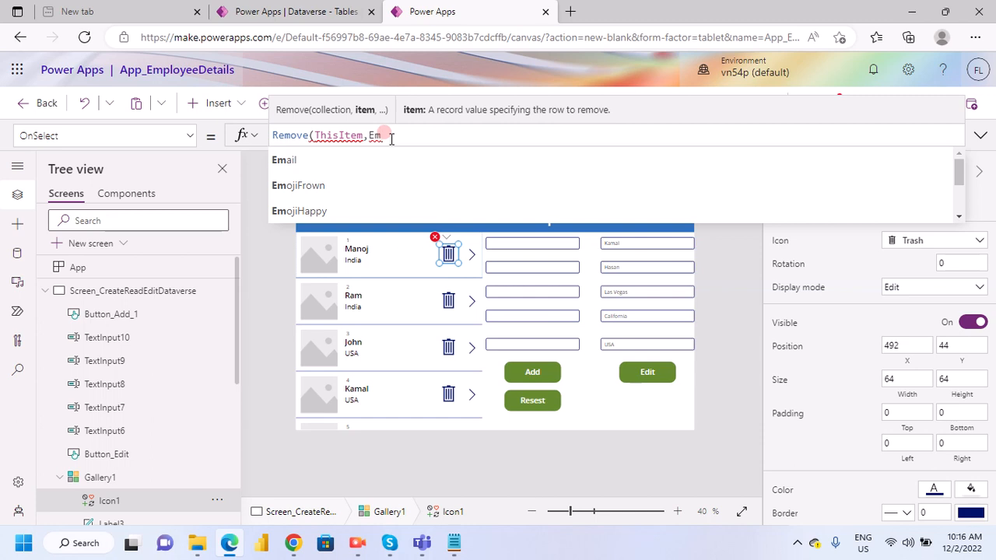
type("pl")
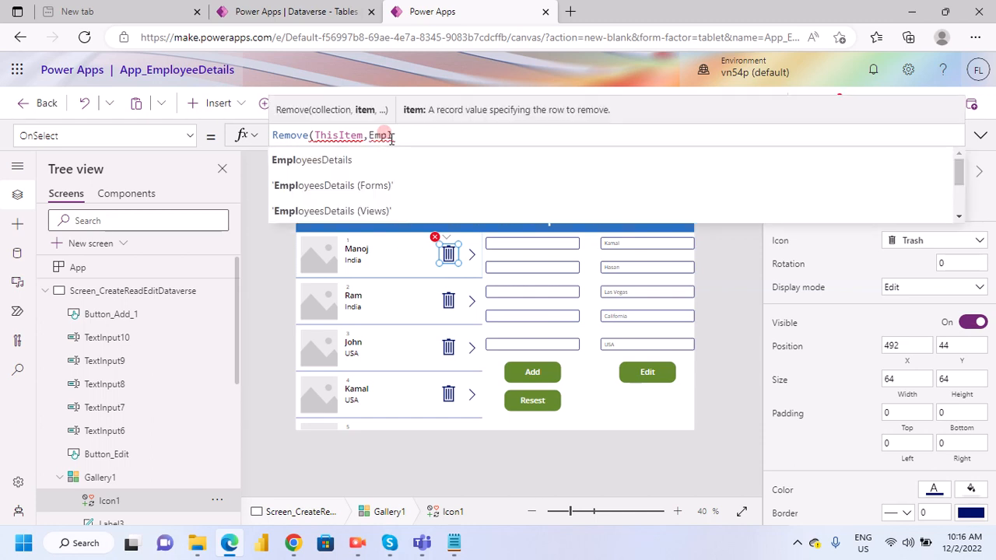
left_click(358, 159)
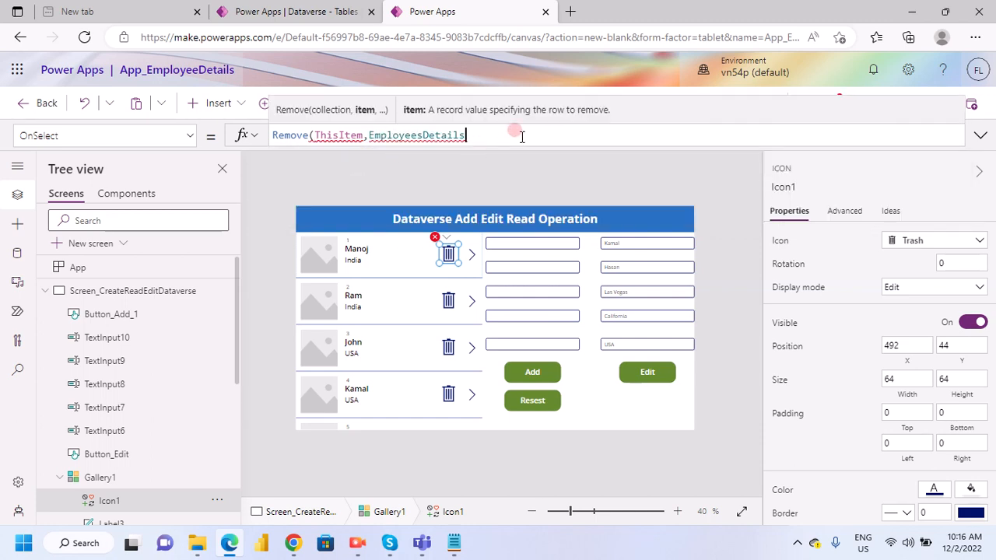
type(")")
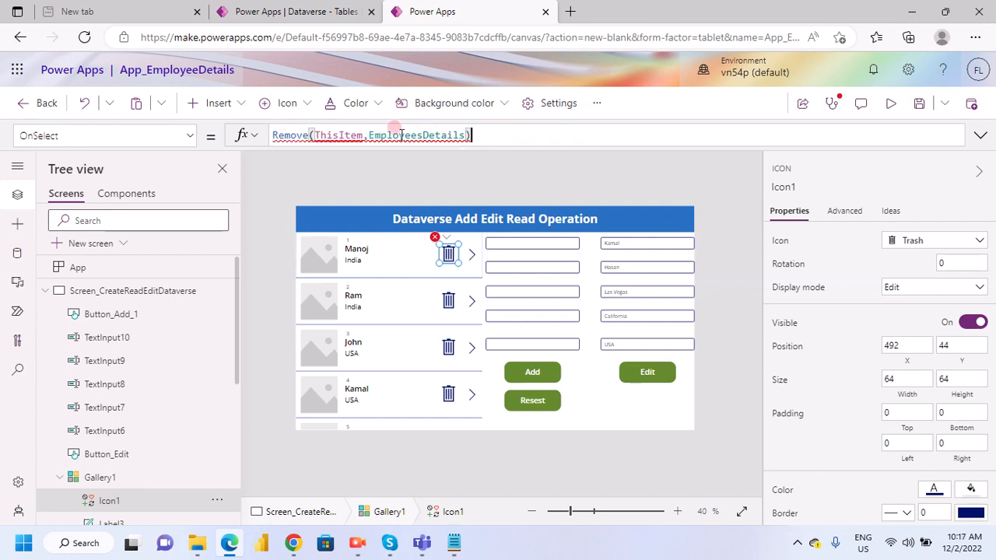
- Try replacing the comma in the trash icon's Remove formula with a dot, as ThisItem.EmployeesDetails
double_click(393, 136)
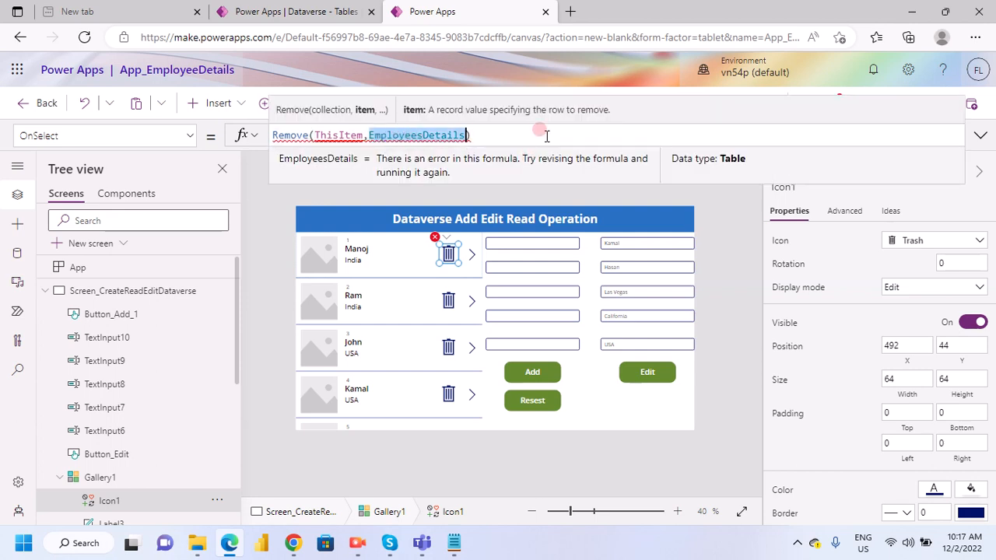
left_click(369, 136)
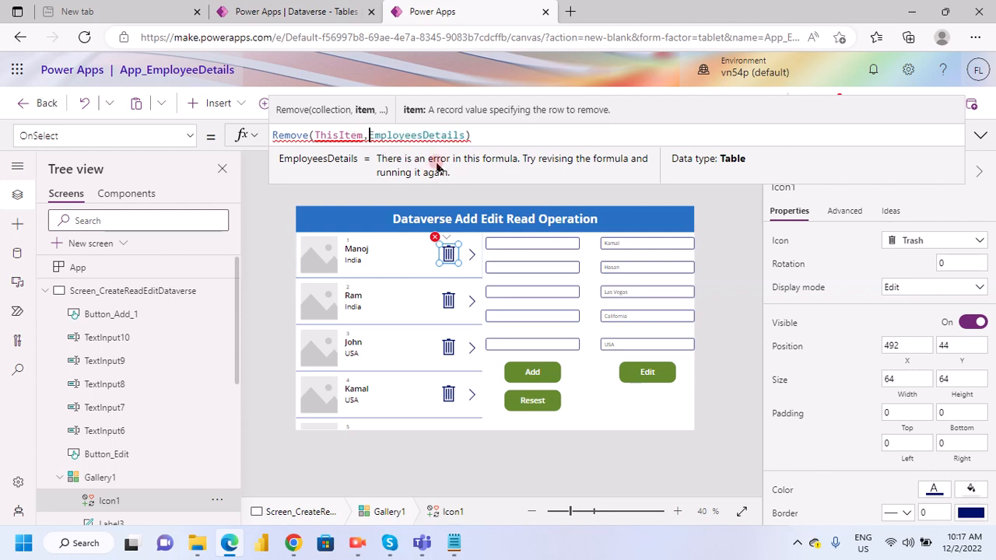
key("BackSpace")
type(".")
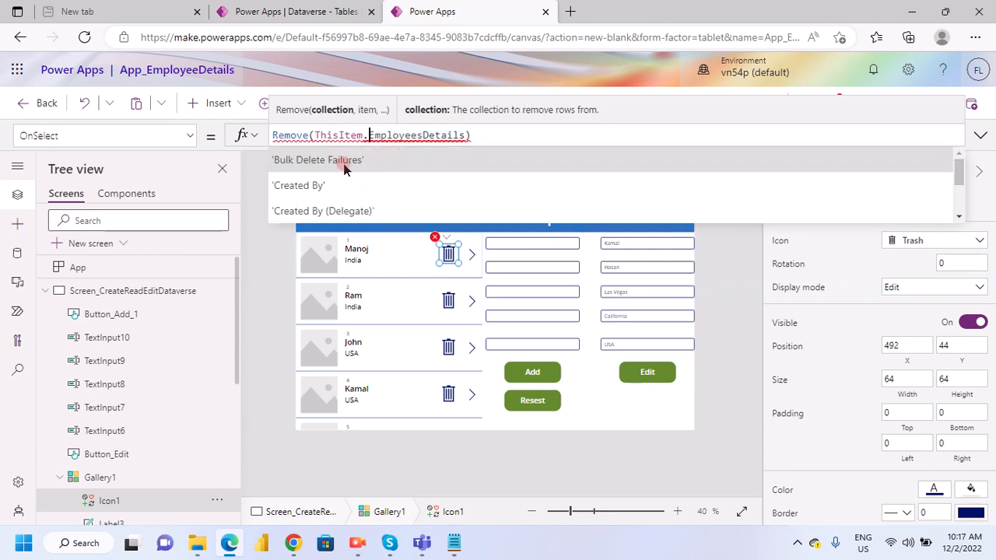
left_click(461, 135)
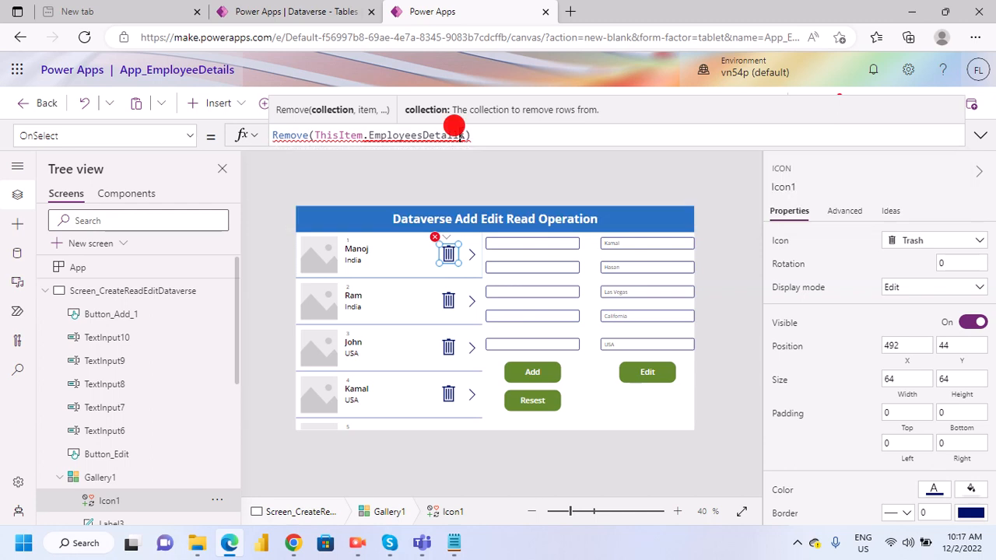
- Restore the comma after ThisItem and change the trash icon's OnSelect formula to Remove(ThisItem,EmployesDetails)
left_click(368, 135)
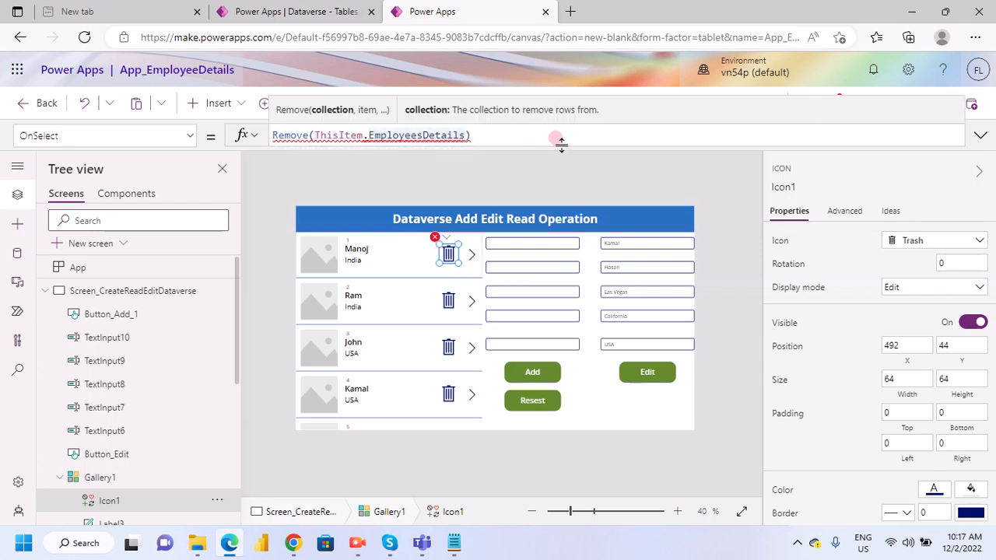
key("BackSpace")
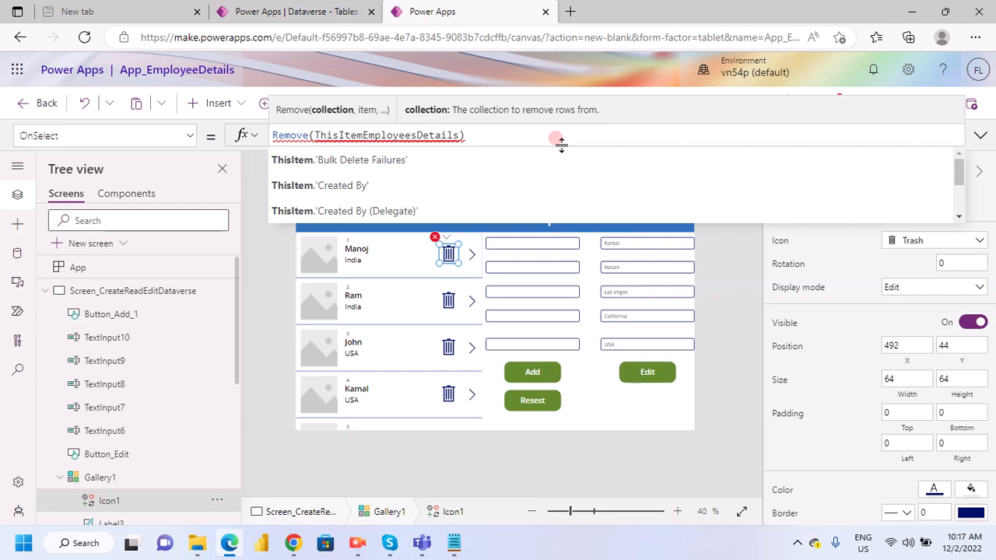
type(",")
key("Right")
key("Right")
key("Right")
key("Right")
key("Right")
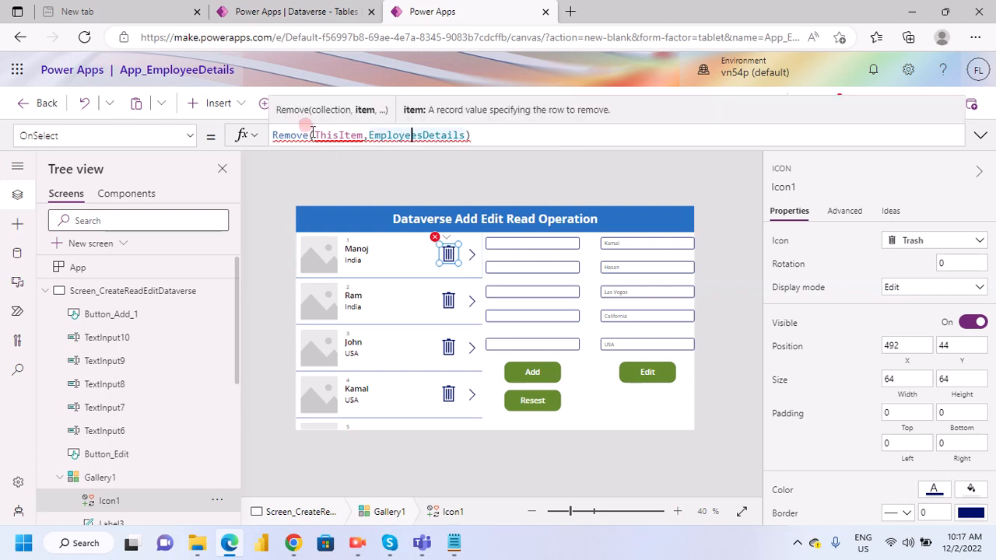
mouse_move(326, 138)
key("BackSpace")
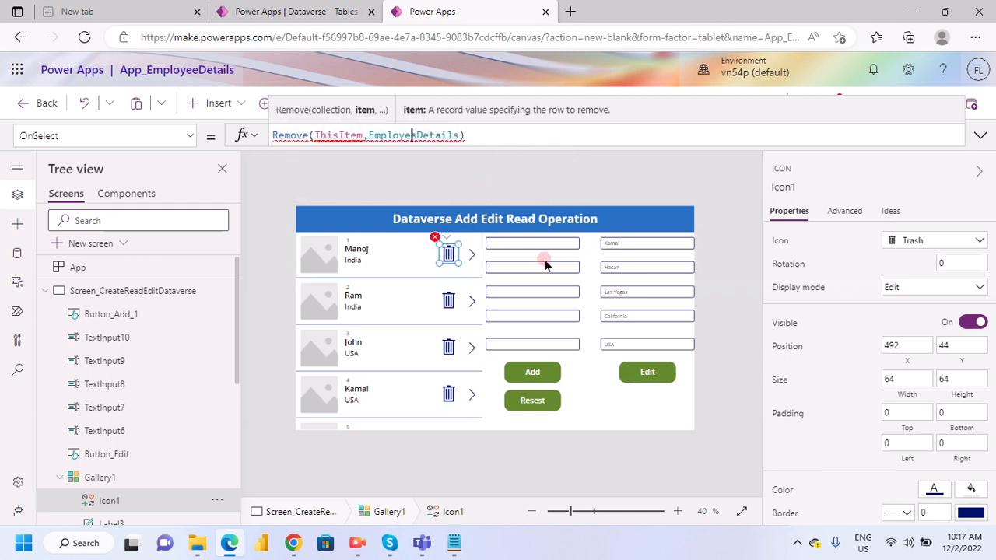
- Select the trash icon in Gallery1's first row and delete it from the row template
left_click(366, 250)
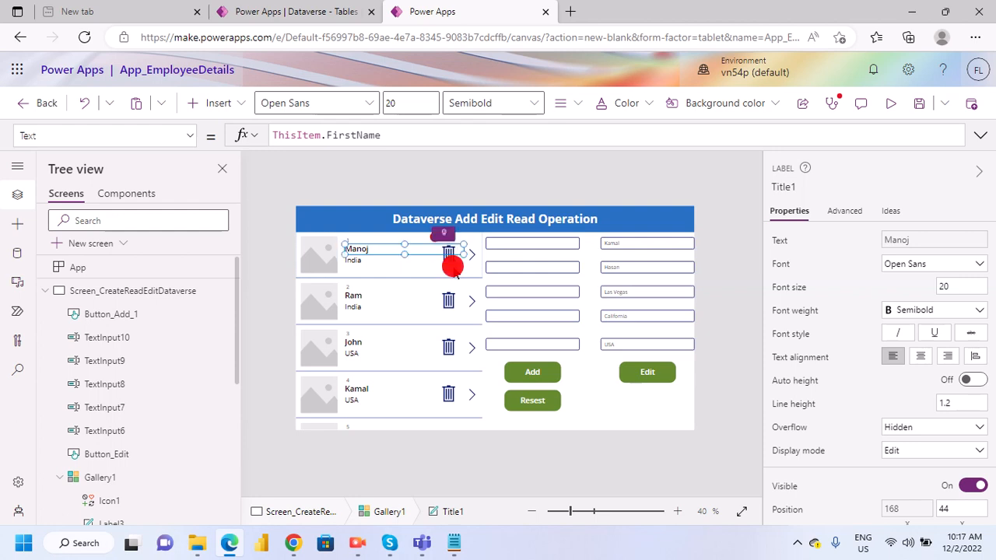
left_click(450, 261)
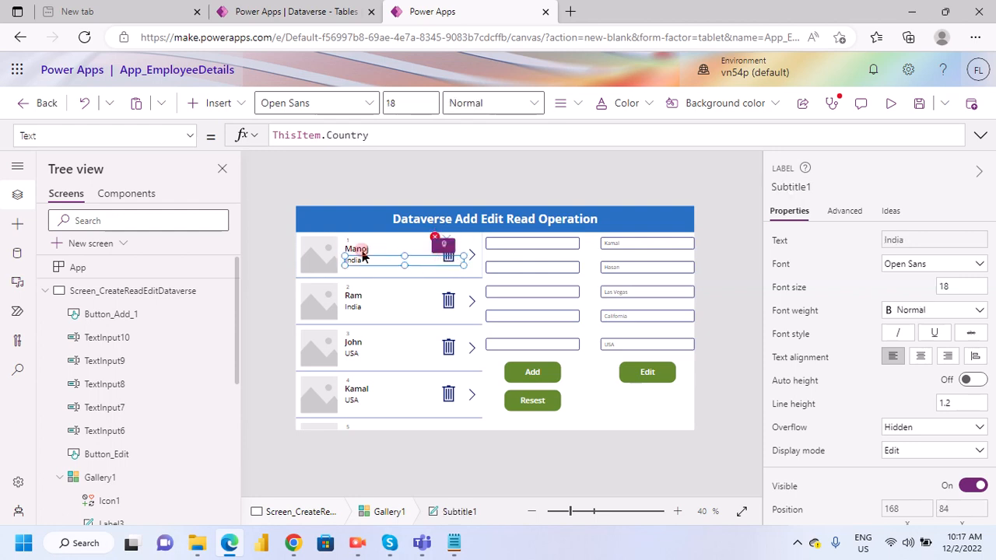
left_click(406, 255)
left_click(451, 268)
left_click(449, 260)
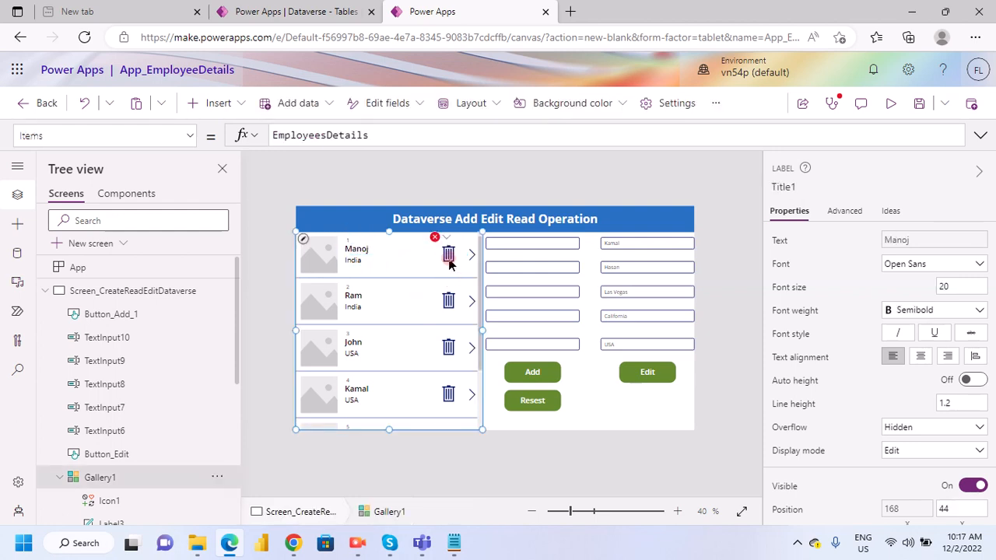
left_click(449, 263)
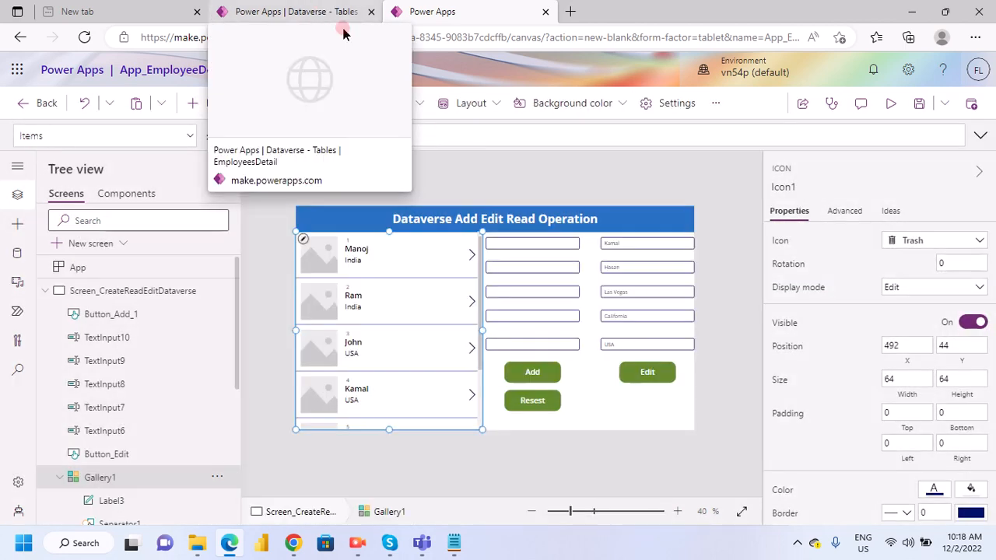
- Switch to the Dataverse EmployeesDetail table page and look over its rows and table properties
left_click(309, 9)
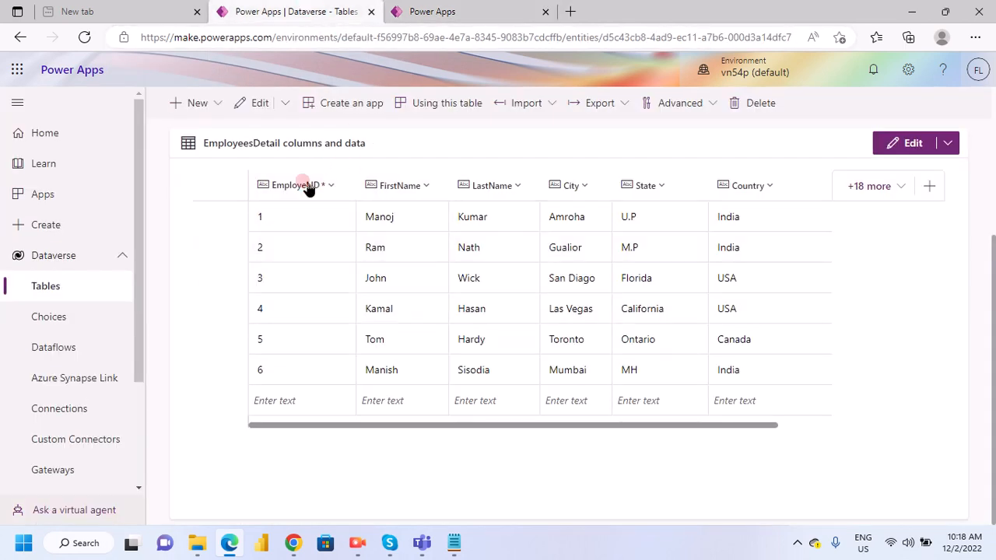
scroll(319, 260, "up", 3)
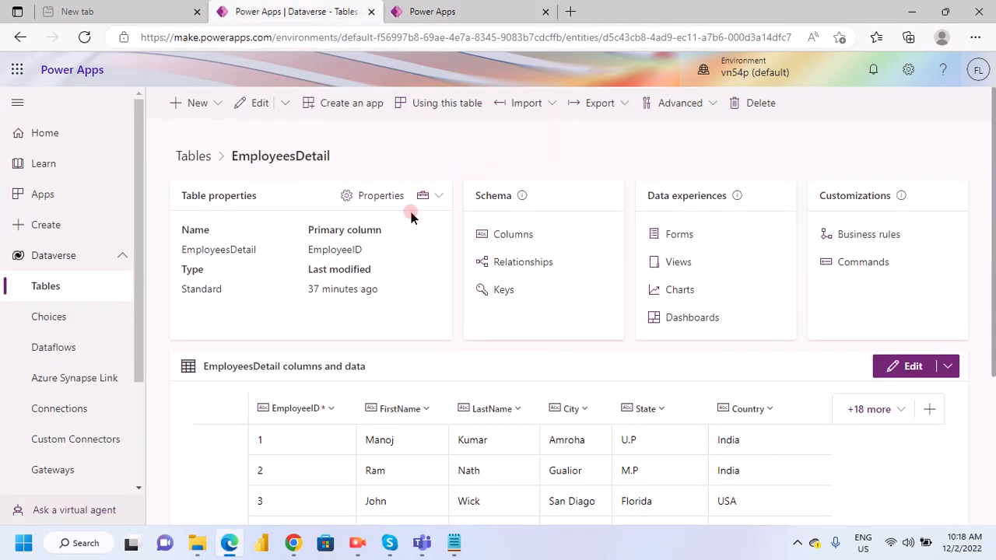
scroll(444, 399, "down", 3)
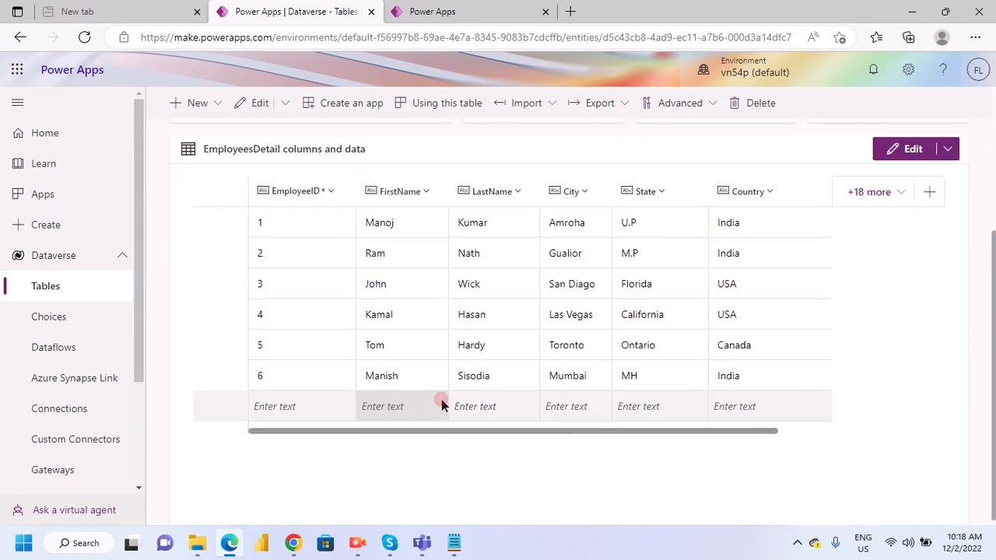
scroll(441, 399, "up", 2)
scroll(413, 373, "up", 1)
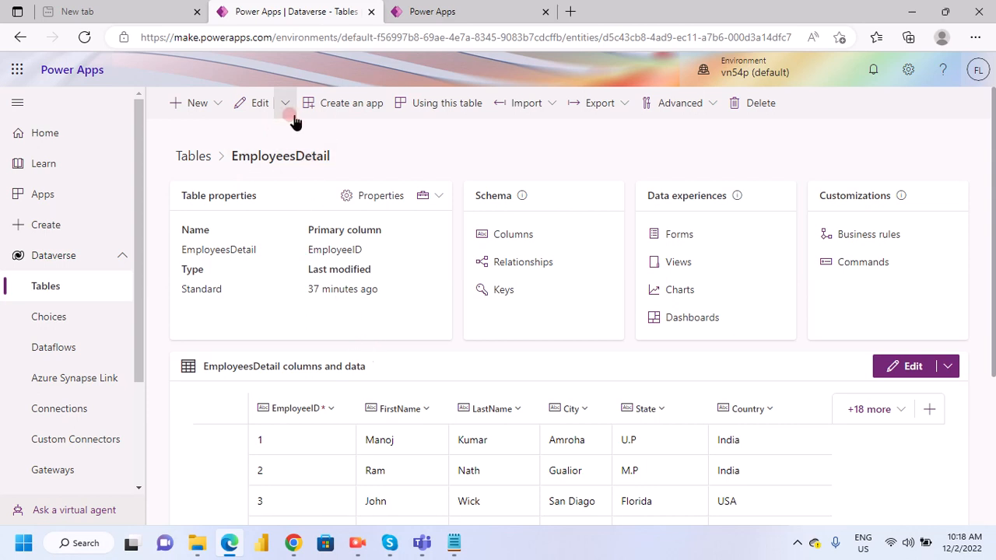
- Open Import data from Excel for EmployeesDetail, examine its upload and column mapping options, and close it without choosing a file
left_click(546, 106)
left_click(537, 160)
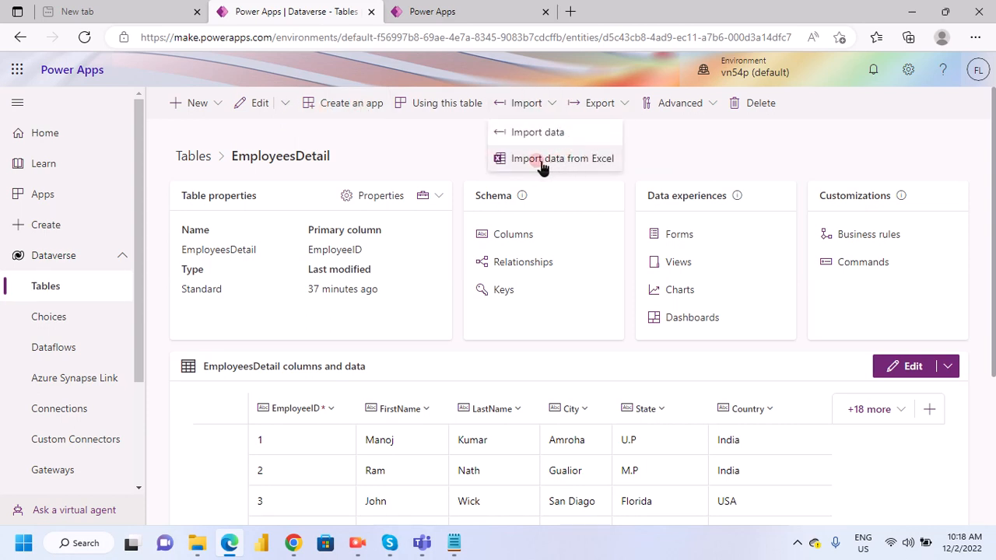
left_click(604, 164)
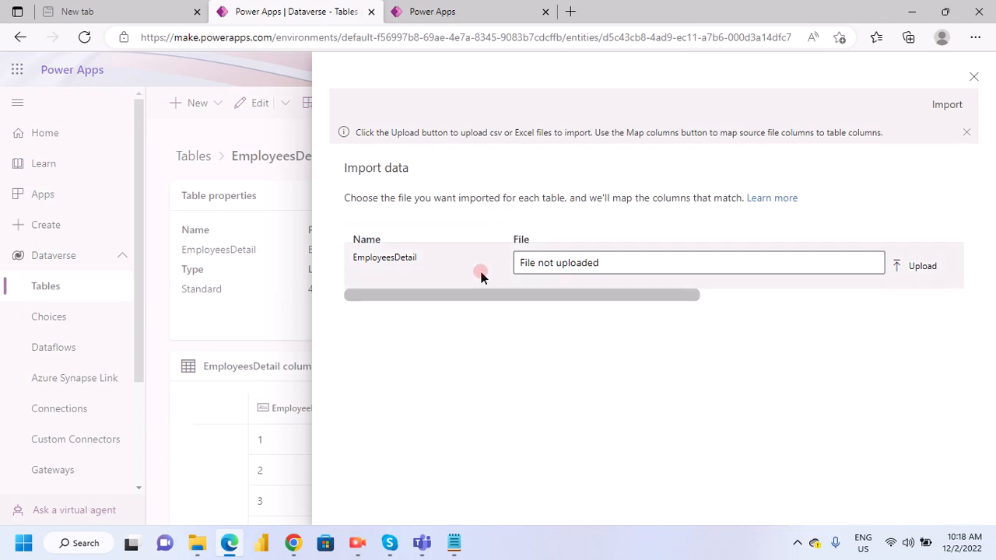
left_click_drag(614, 294, 421, 305)
left_click_drag(619, 291, 882, 296)
left_click(460, 264)
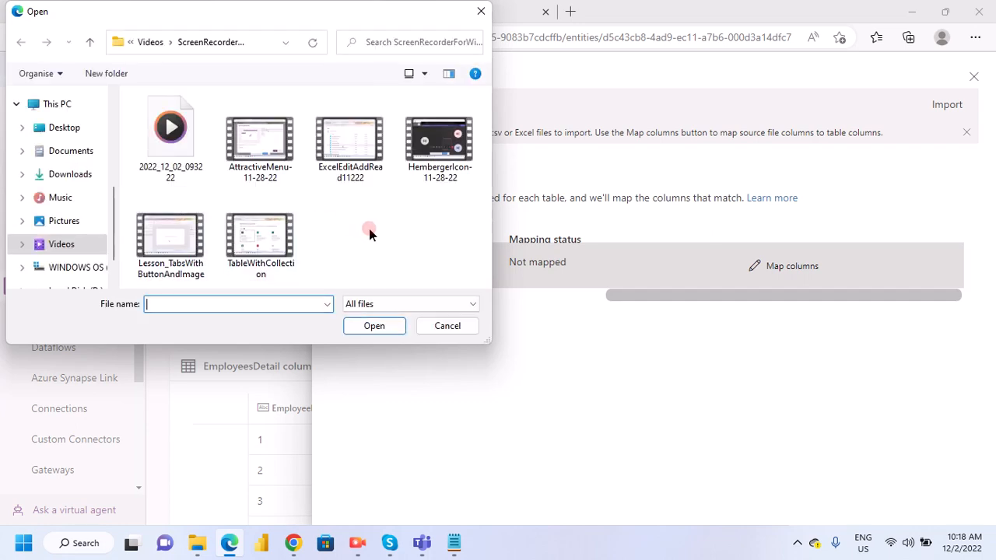
left_click(482, 12)
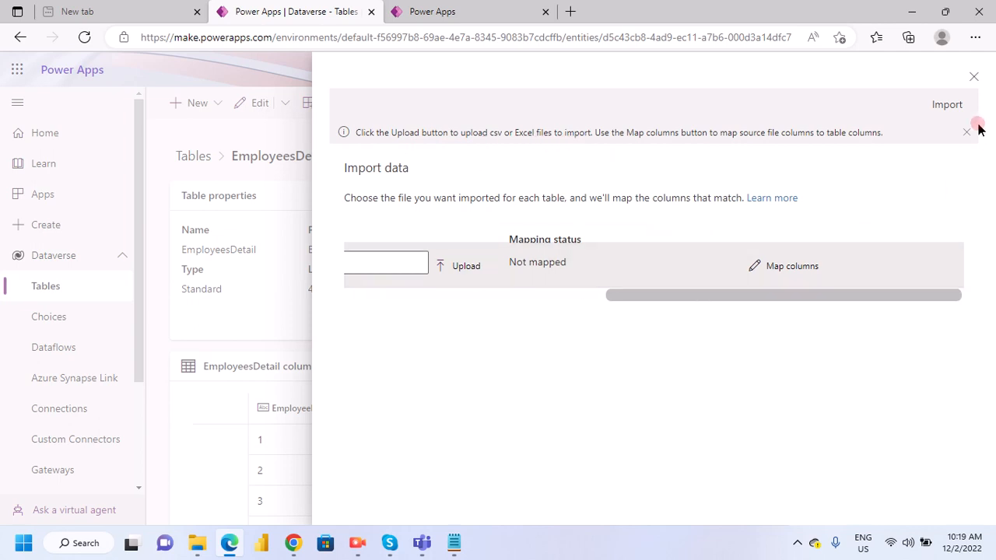
left_click(973, 76)
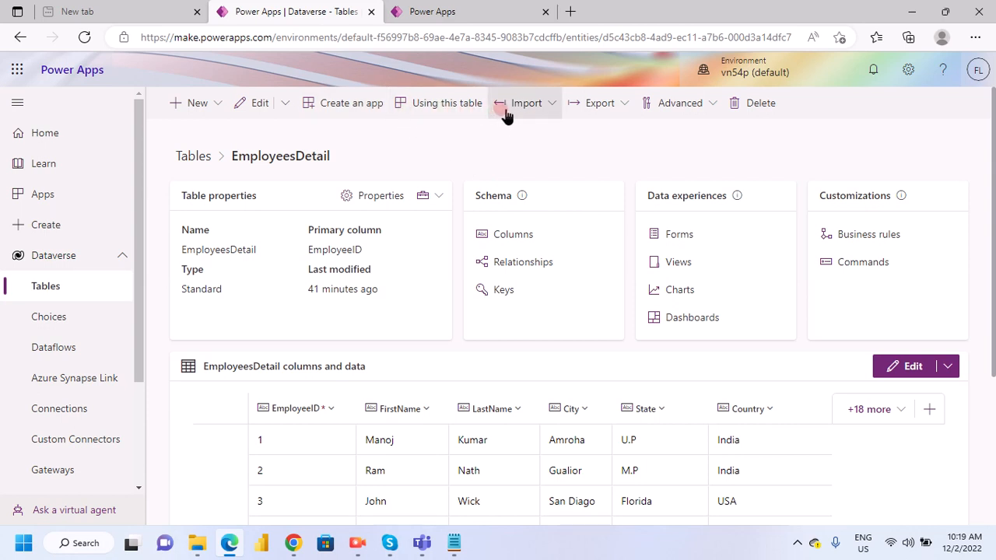
- Run Edit data in Excel for the EmployeesDetail table and dismiss the browser's download list
left_click(286, 107)
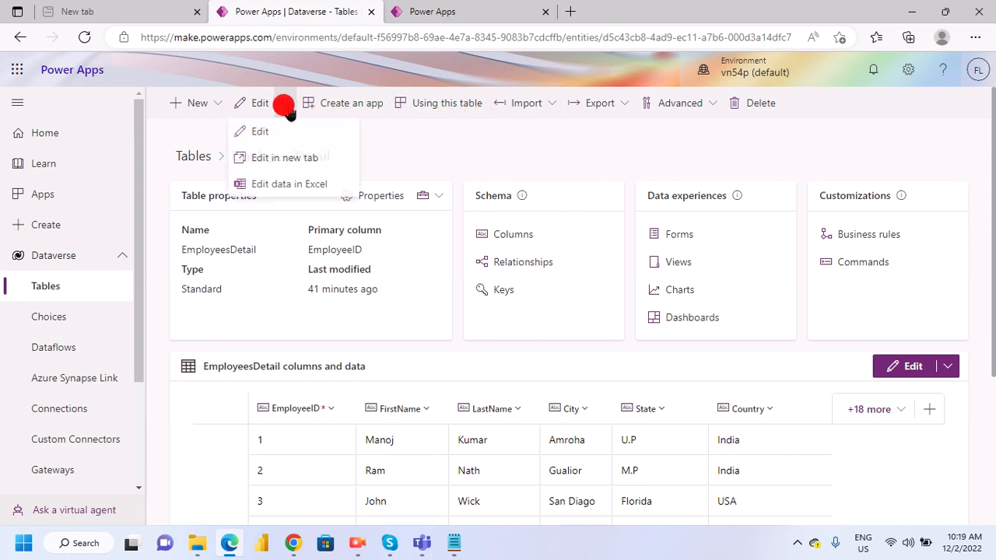
left_click(276, 186)
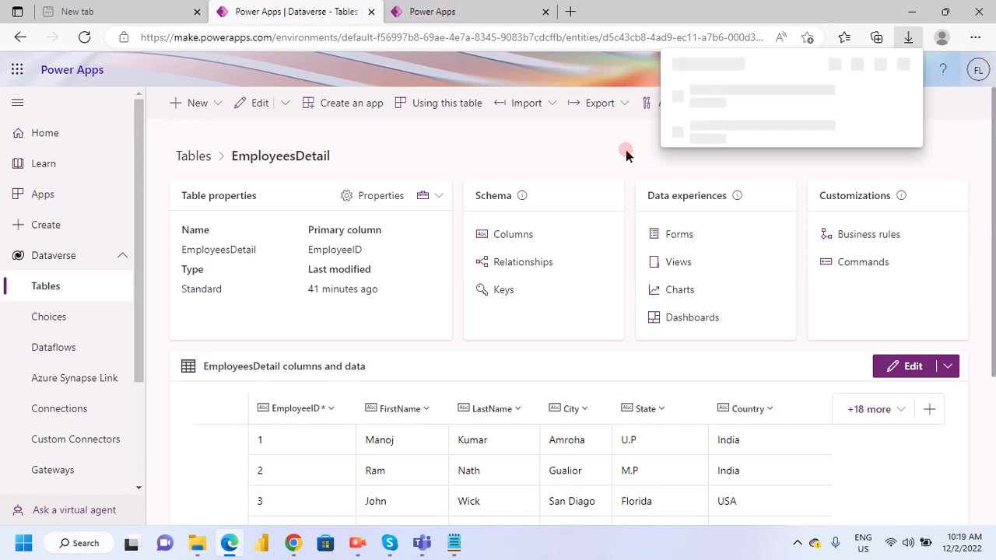
left_click(969, 153)
- Look over the table's Advanced, Export and Import options and start Import data for EmployeesDetail
left_click(708, 103)
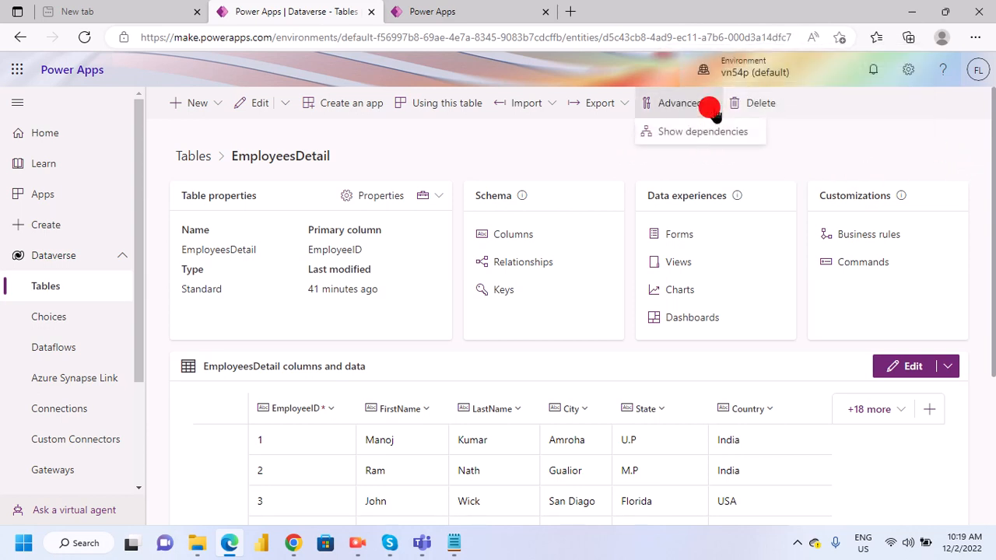
left_click(622, 114)
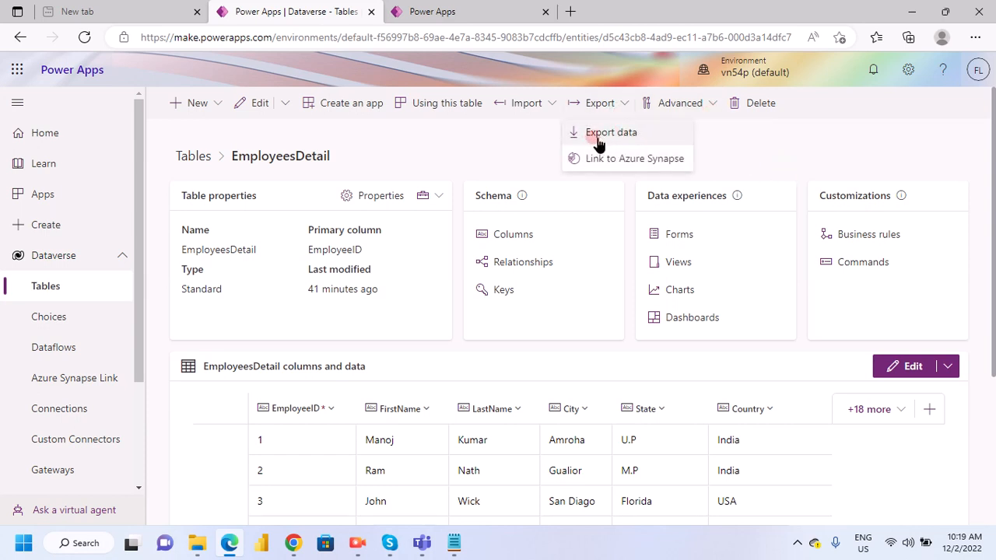
left_click(544, 104)
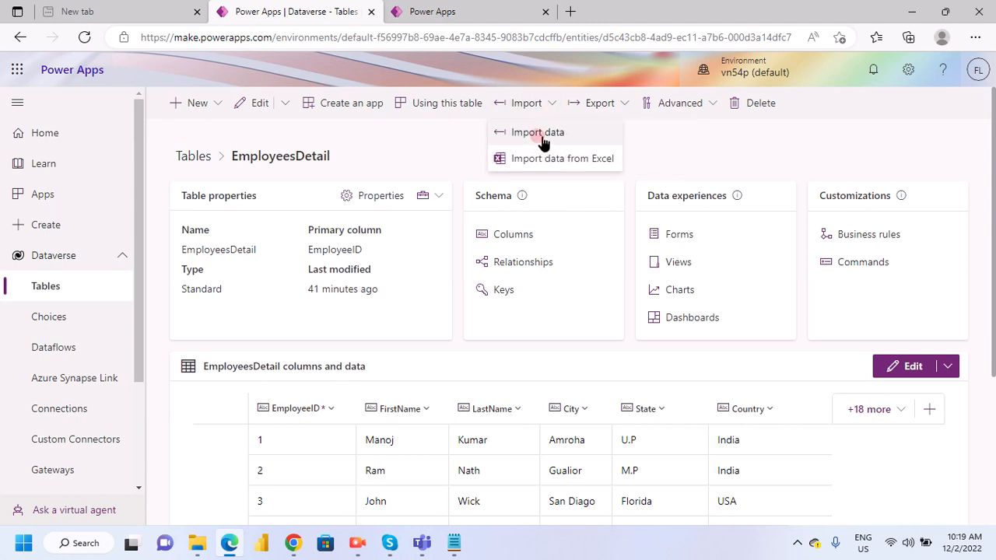
left_click(549, 212)
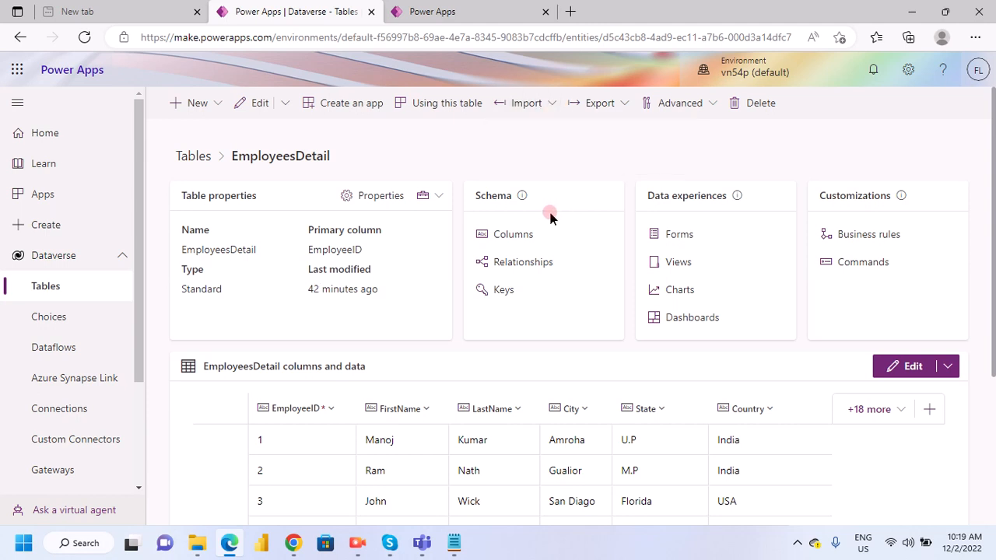
left_click(545, 102)
left_click(553, 134)
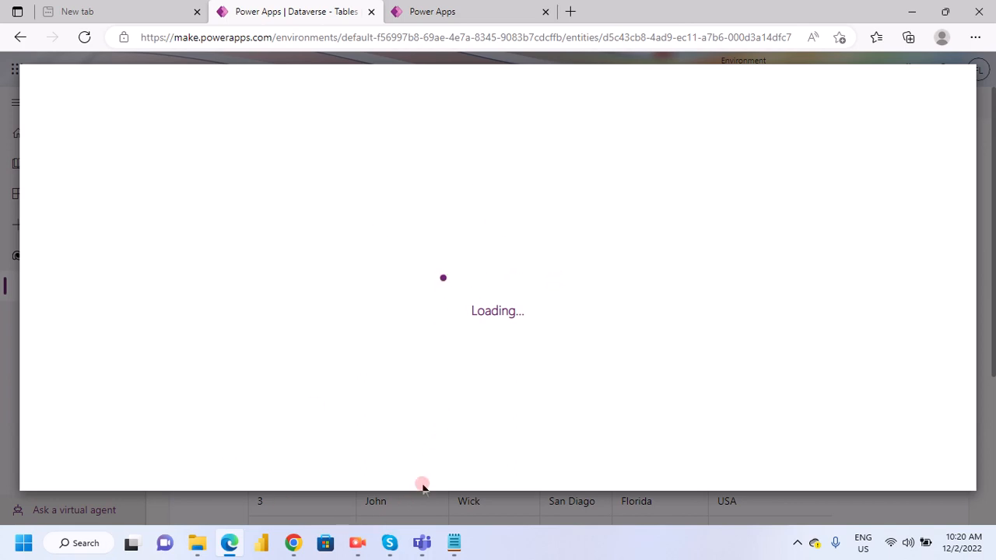
- Switch to Notepad, review the EmployeesExcel.xlsx sample data in the notes, and return to the import window in Edge
left_click(457, 546)
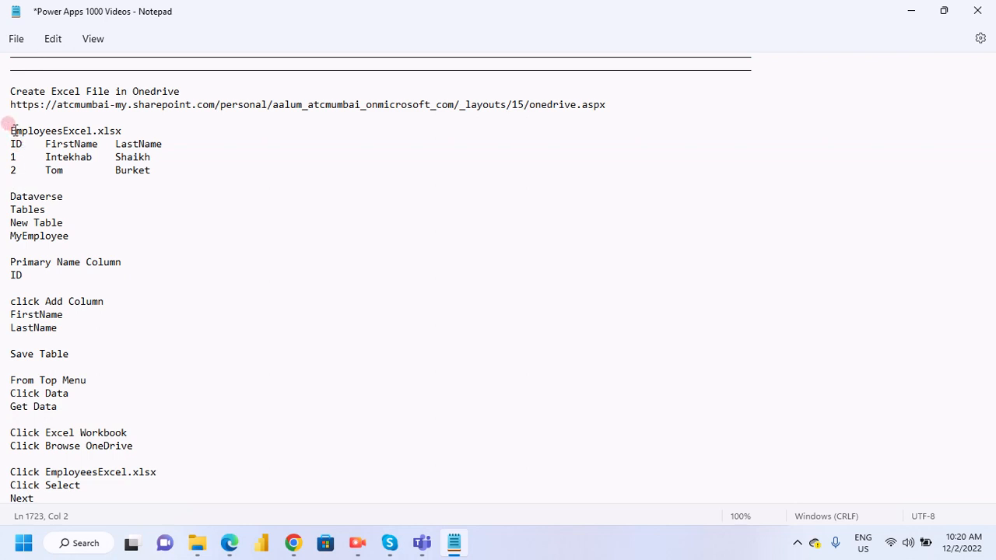
left_click_drag(10, 131, 170, 176)
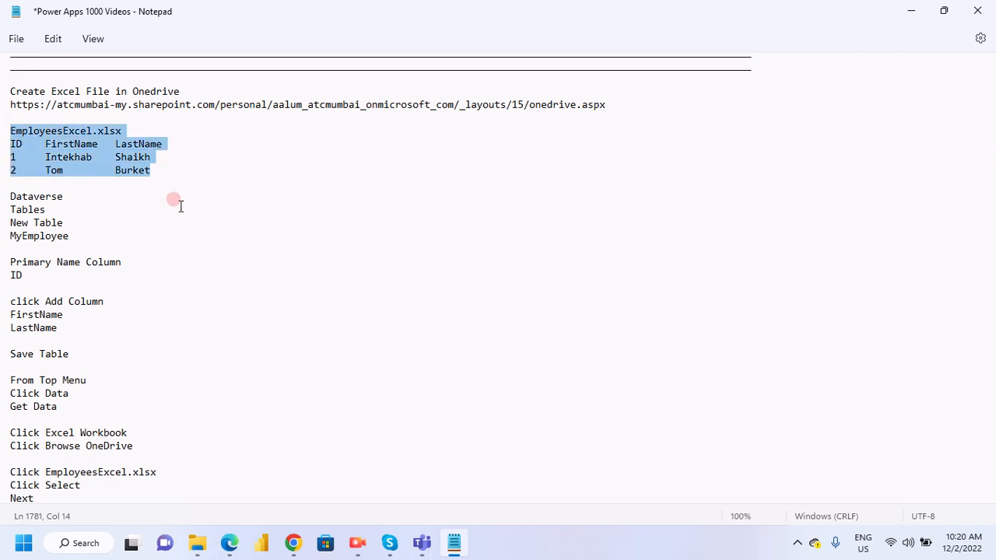
left_click(173, 205)
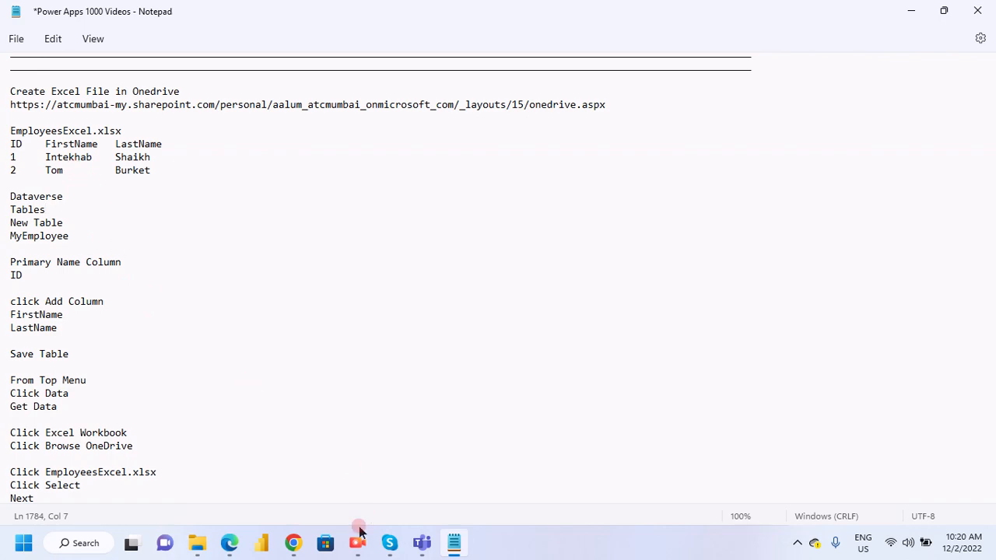
mouse_move(231, 545)
left_click(232, 507)
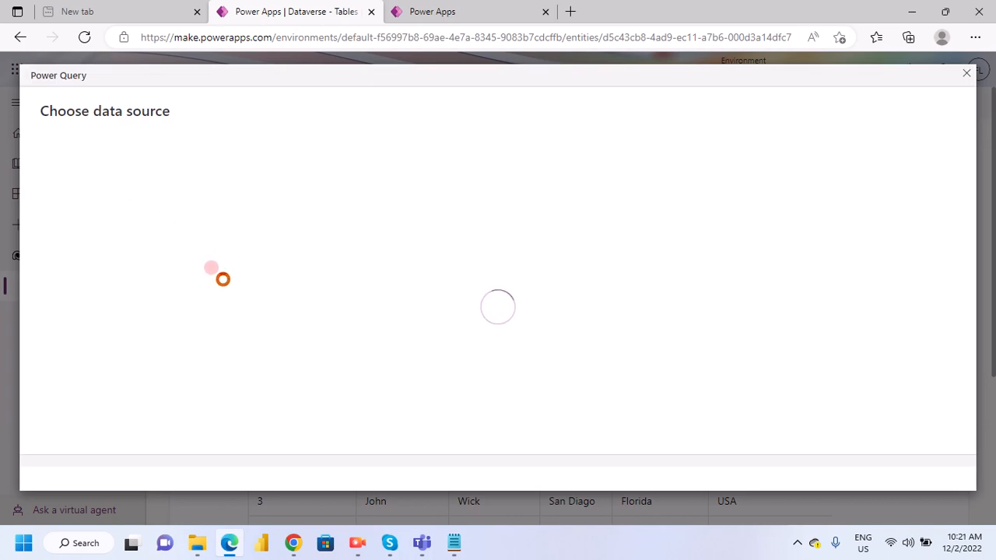
- Switch back to Notepad and read the noted procedure for getting Excel workbook data into a Dataverse table
left_click(454, 545)
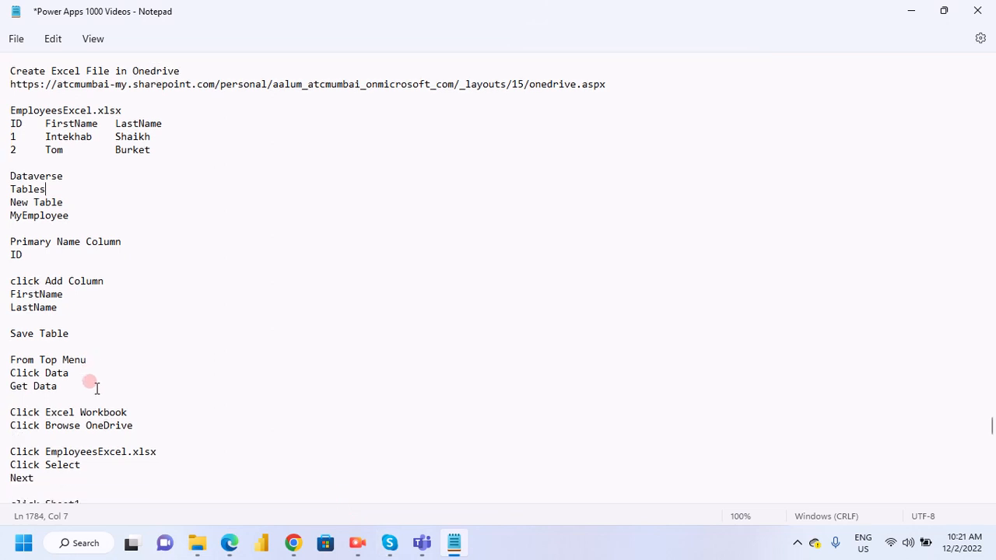
scroll(96, 387, "down", 3)
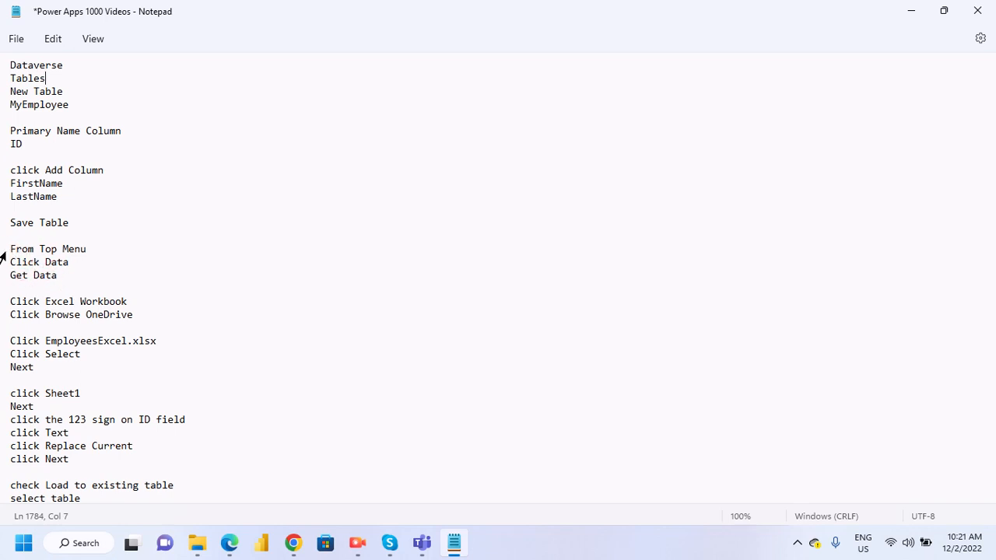
left_click_drag(4, 254, 91, 265)
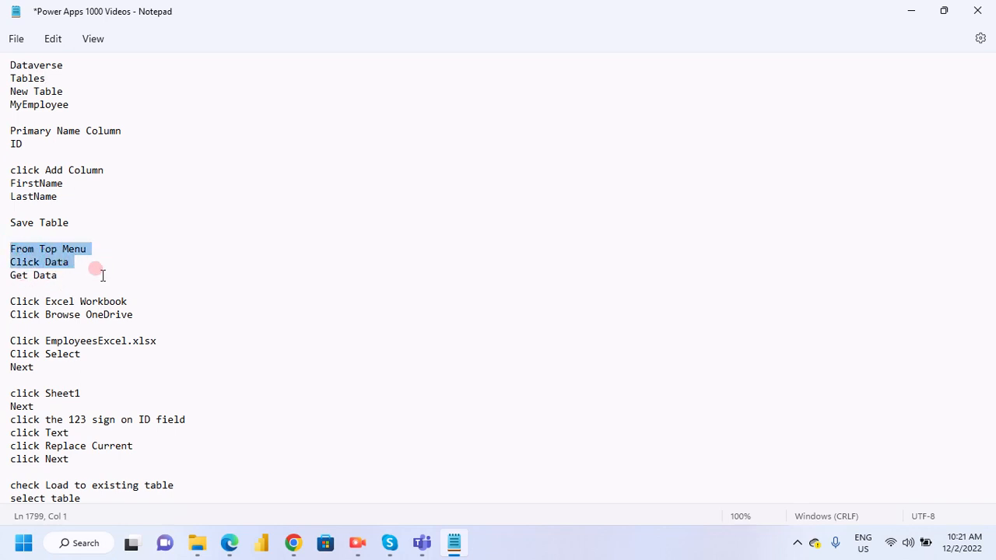
left_click(66, 285)
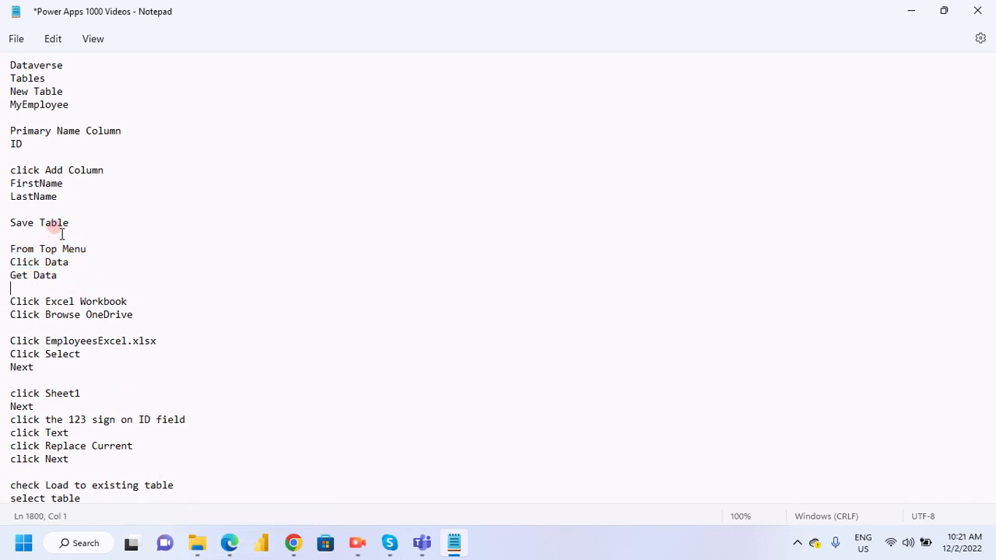
- Return to the Power Query import window in Edge and look through the available data source connectors category by category
mouse_move(230, 543)
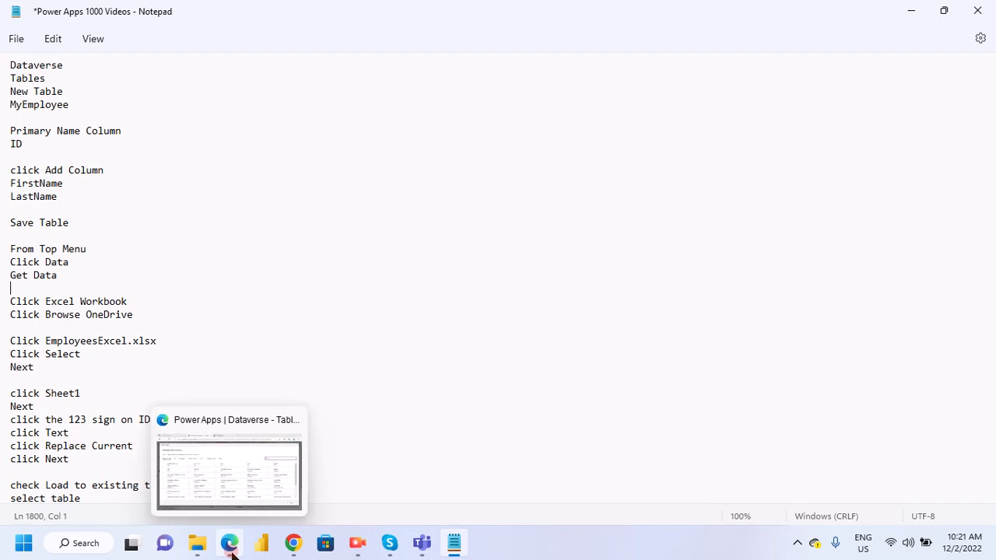
left_click(228, 489)
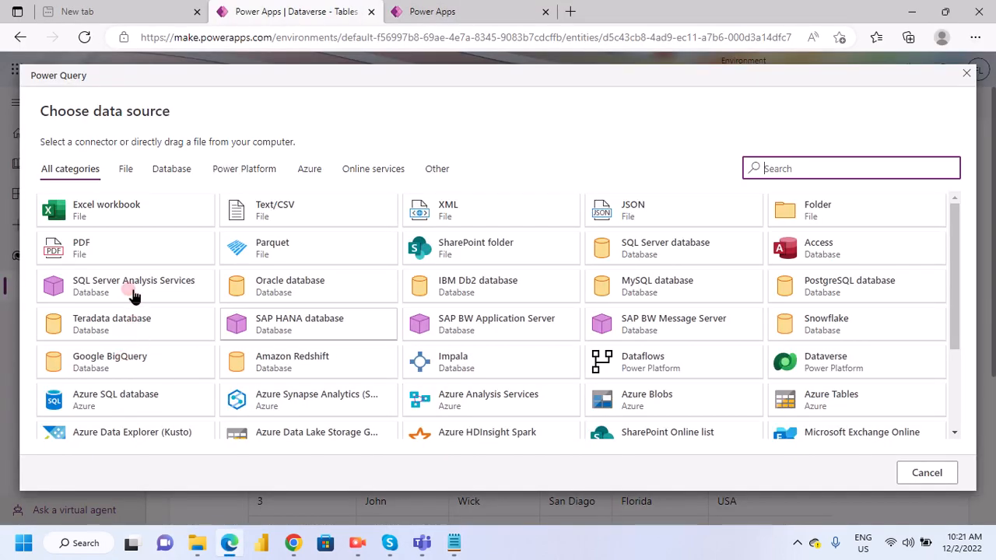
scroll(124, 287, "down", 1)
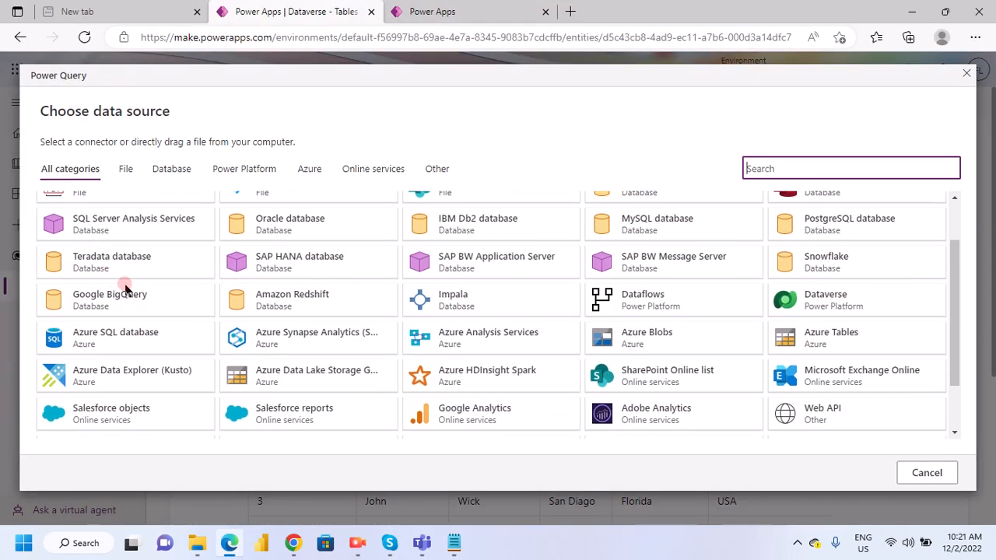
scroll(237, 336, "up", 1)
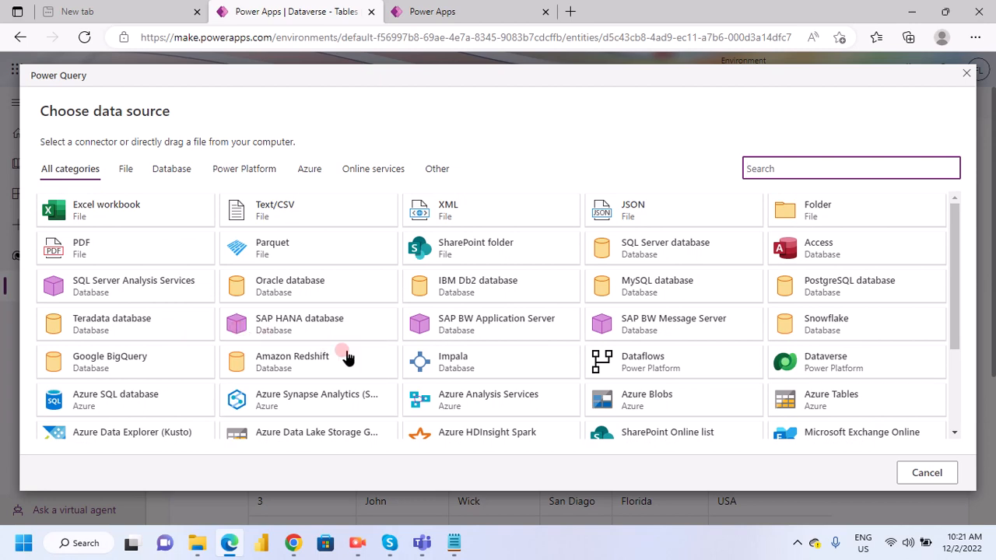
scroll(216, 378, "down", 3)
scroll(215, 377, "up", 3)
left_click(123, 173)
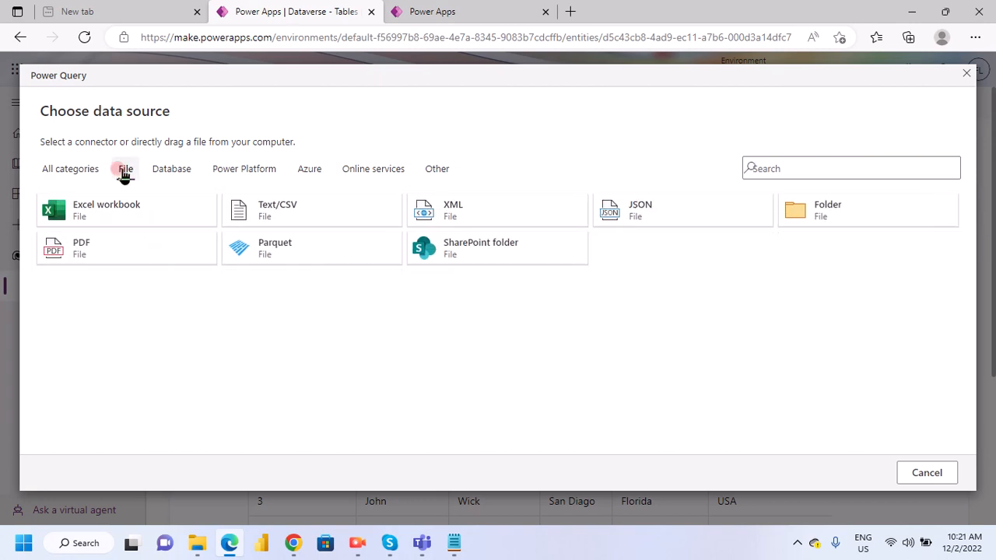
left_click(168, 177)
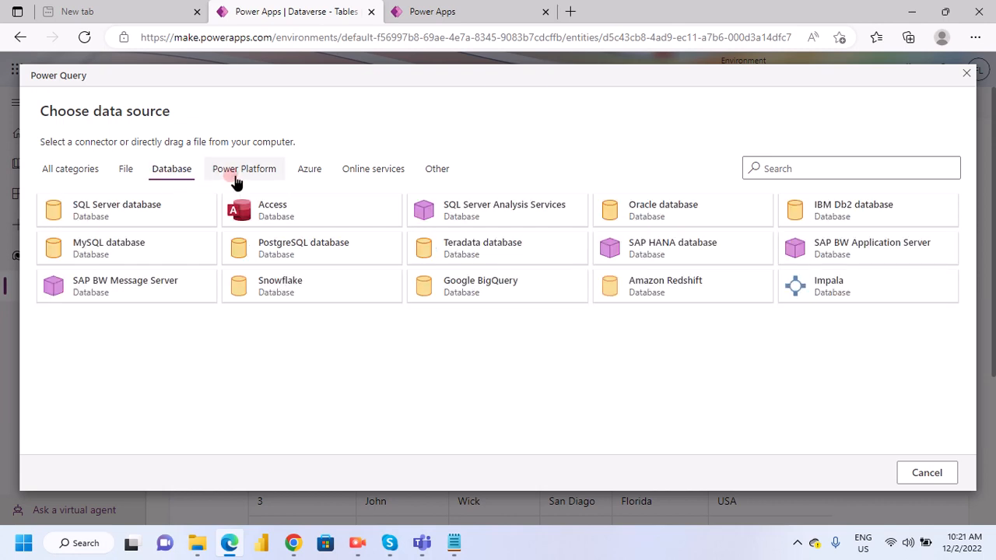
left_click(237, 178)
left_click(305, 172)
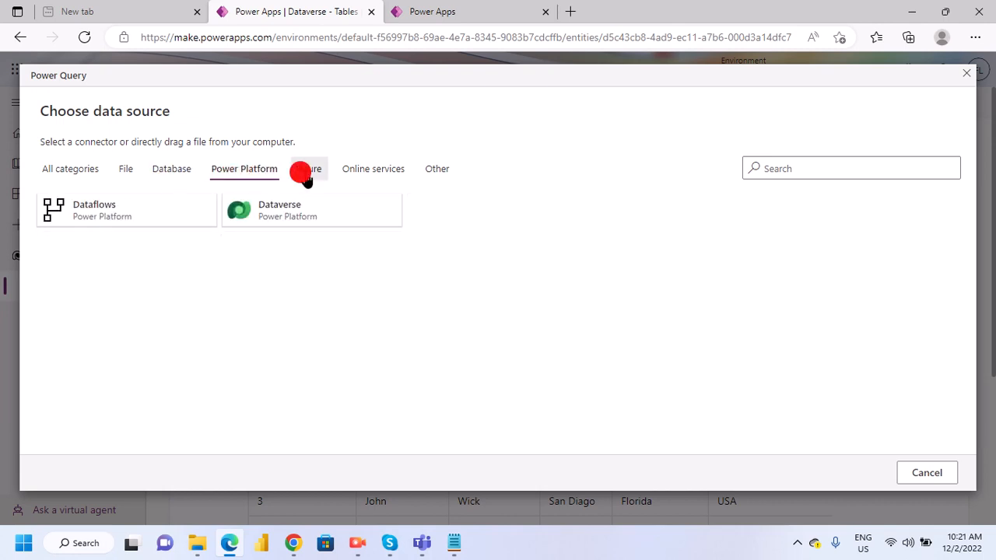
left_click(358, 175)
left_click(430, 175)
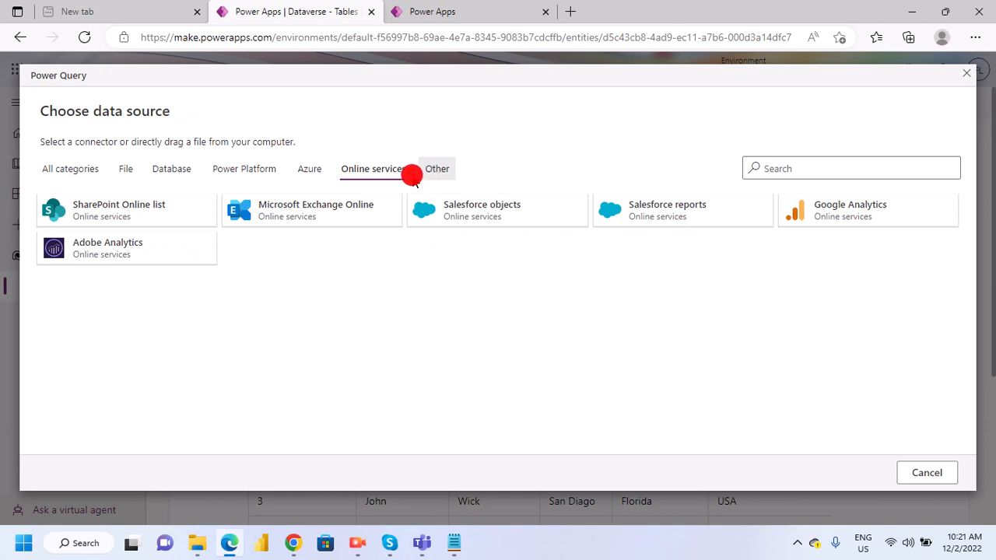
left_click(123, 172)
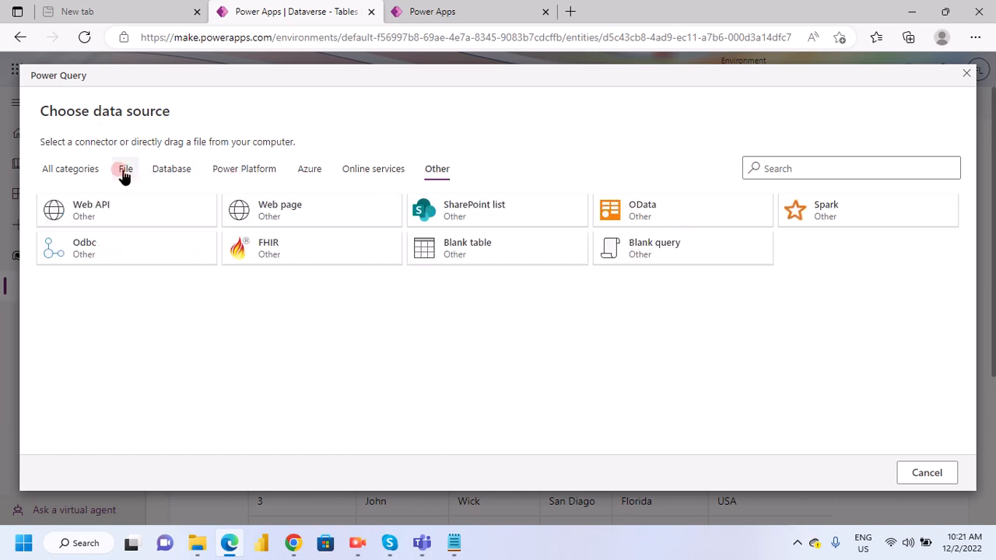
left_click(77, 173)
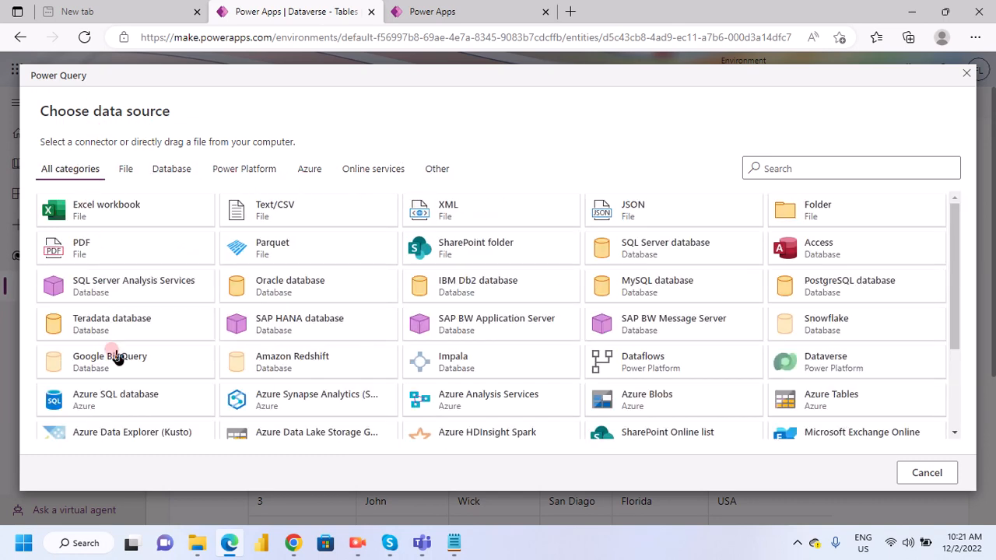
- Choose Excel workbook as the data source for the EmployeesDetail import
scroll(395, 416, "down", 3)
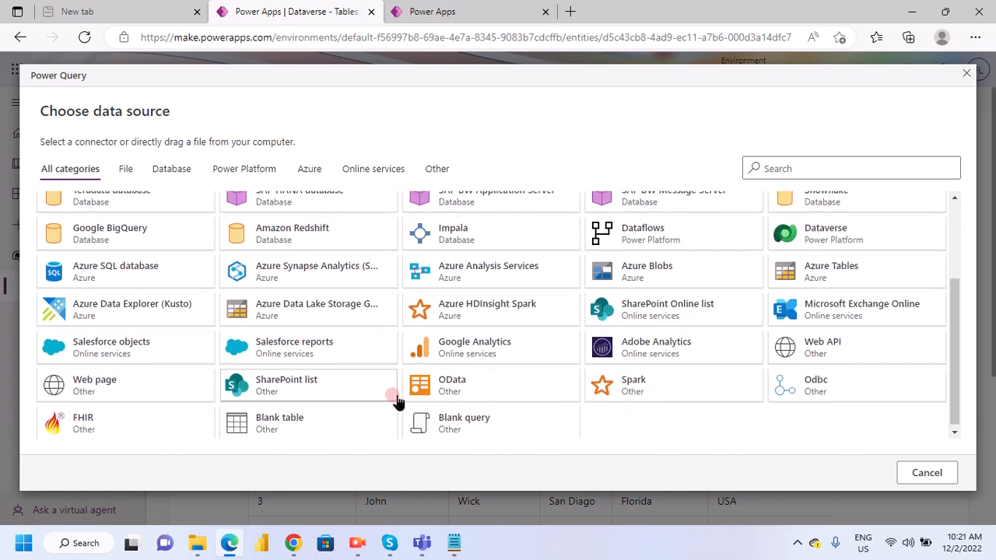
scroll(173, 383, "up", 2)
scroll(173, 383, "up", 2)
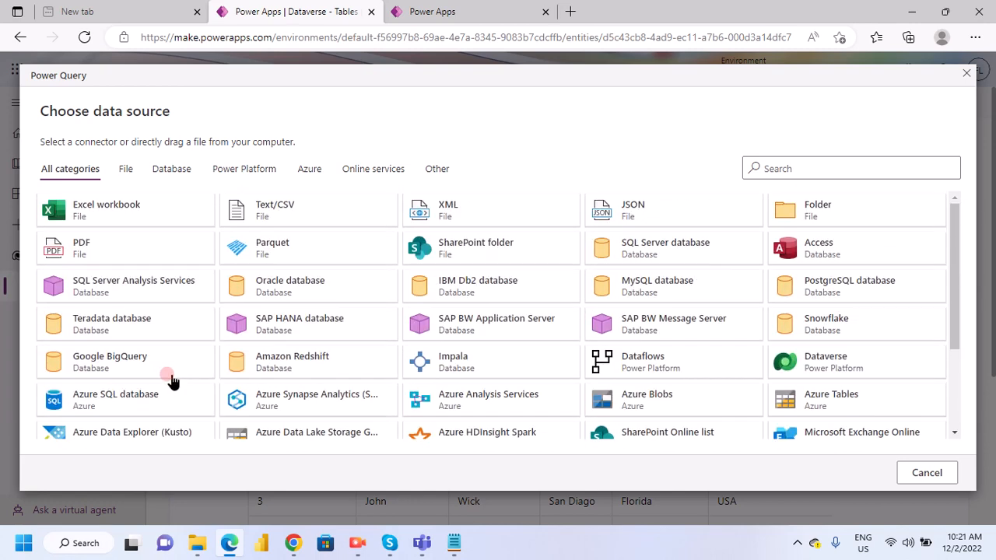
left_click(98, 222)
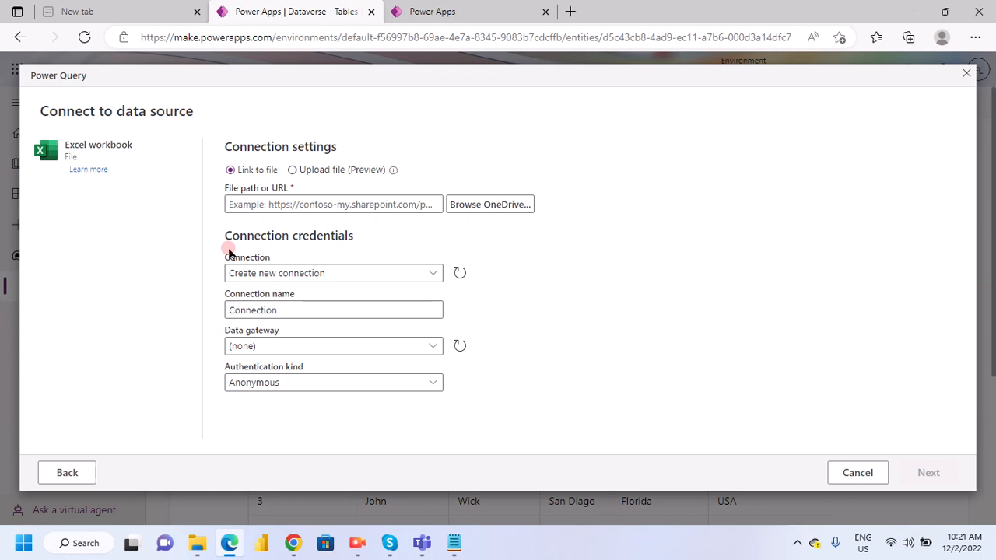
mouse_move(366, 553)
left_click(570, 12)
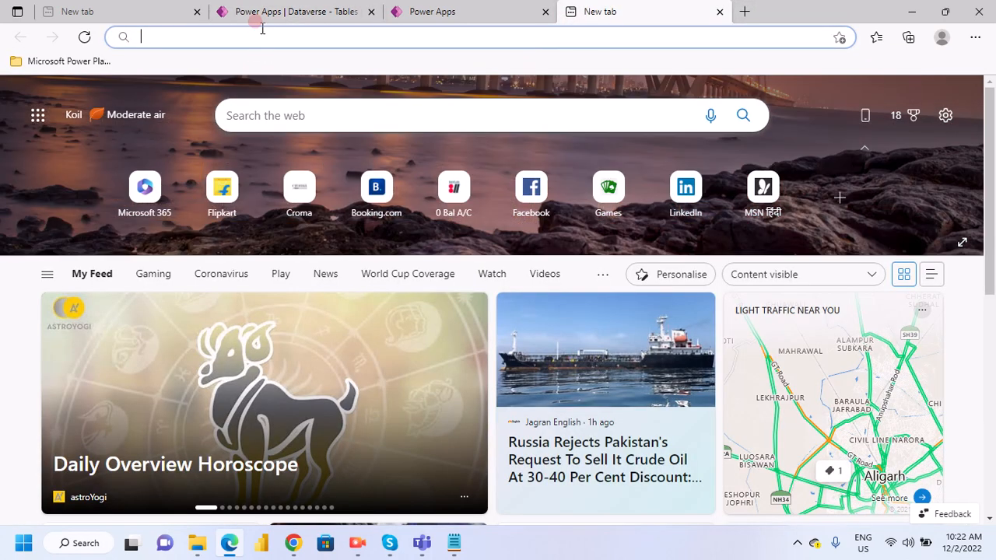
left_click(289, 19)
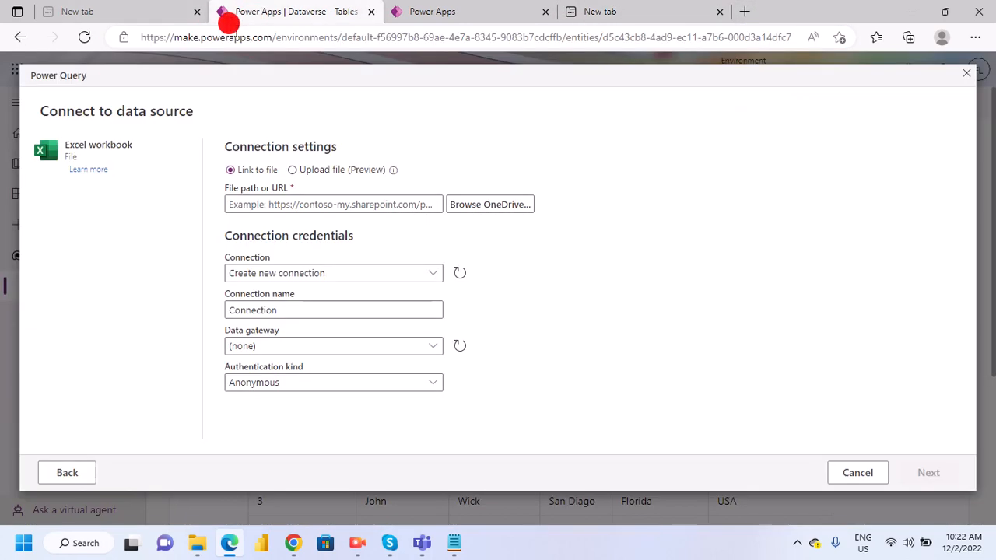
left_click(473, 15)
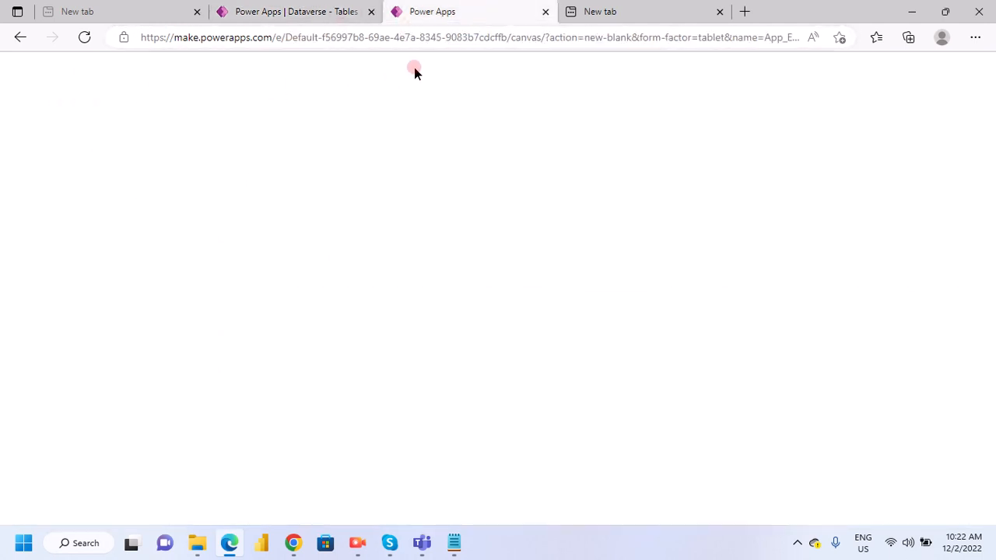
left_click(313, 14)
left_click(117, 11)
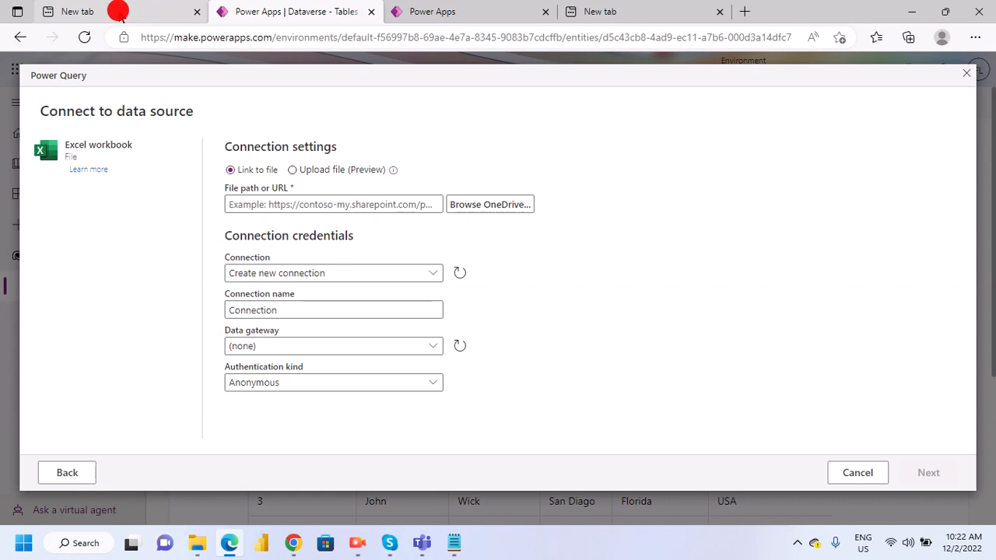
- Go to the App_EmployeeDetails editor and open OneDrive in a separate browser tab from the Microsoft 365 apps
left_click(526, 15)
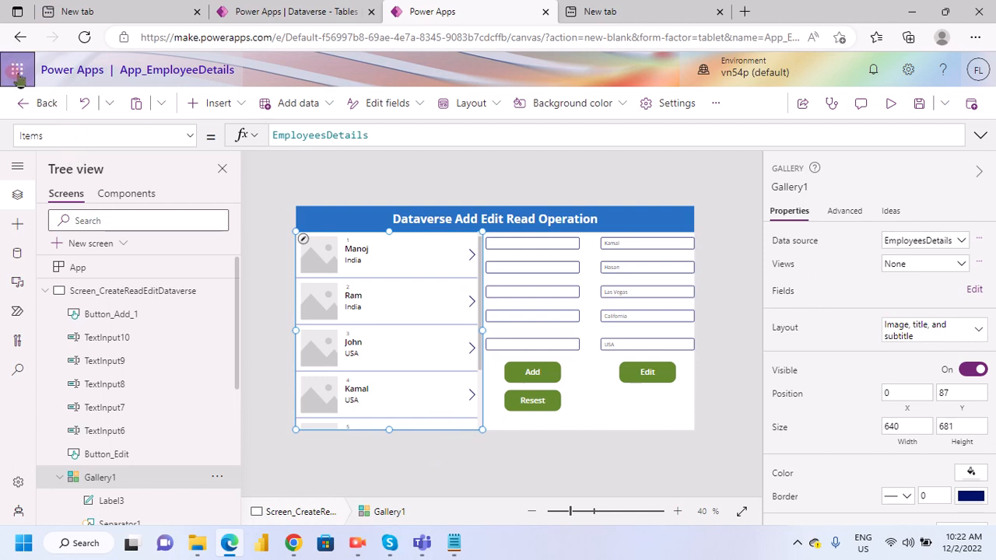
left_click(17, 72)
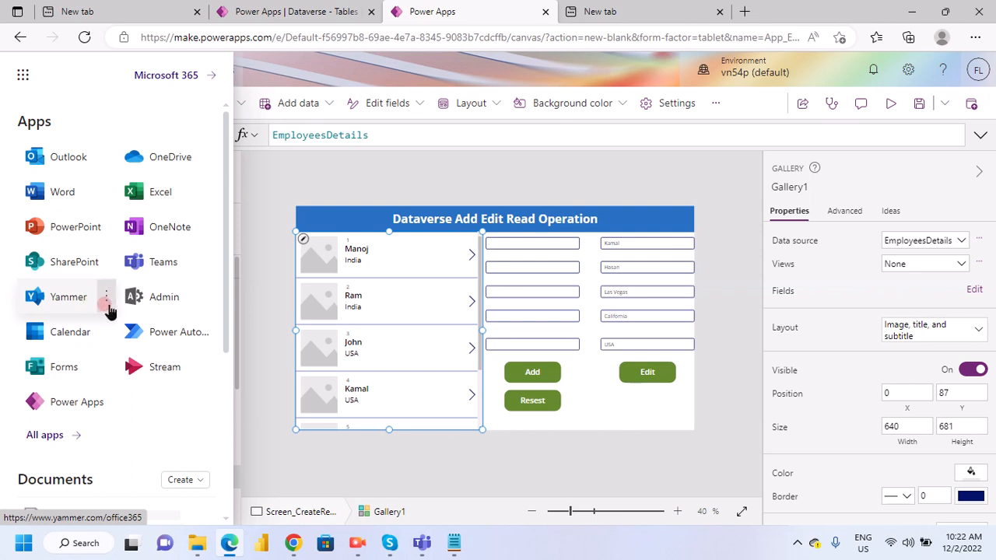
scroll(89, 351, "down", 3)
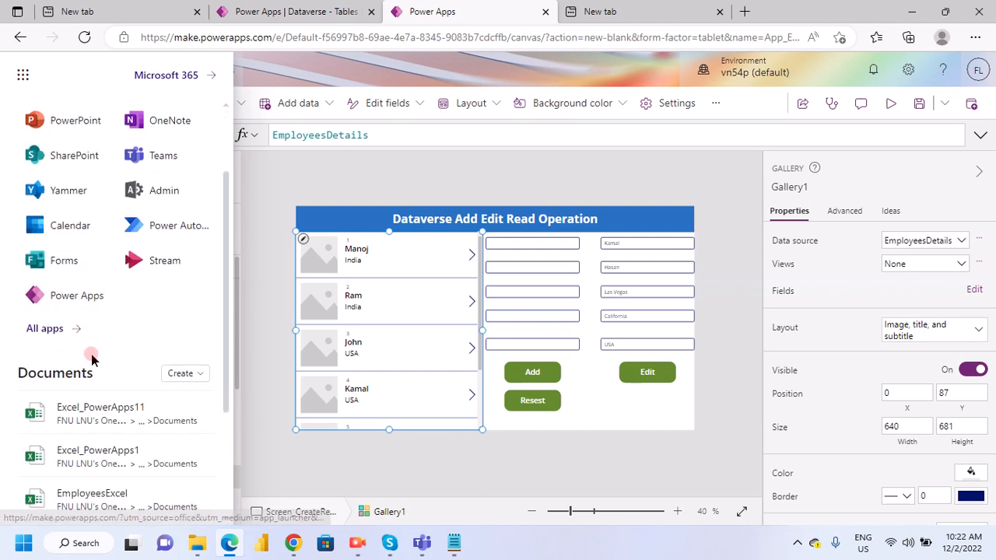
scroll(91, 360, "up", 3)
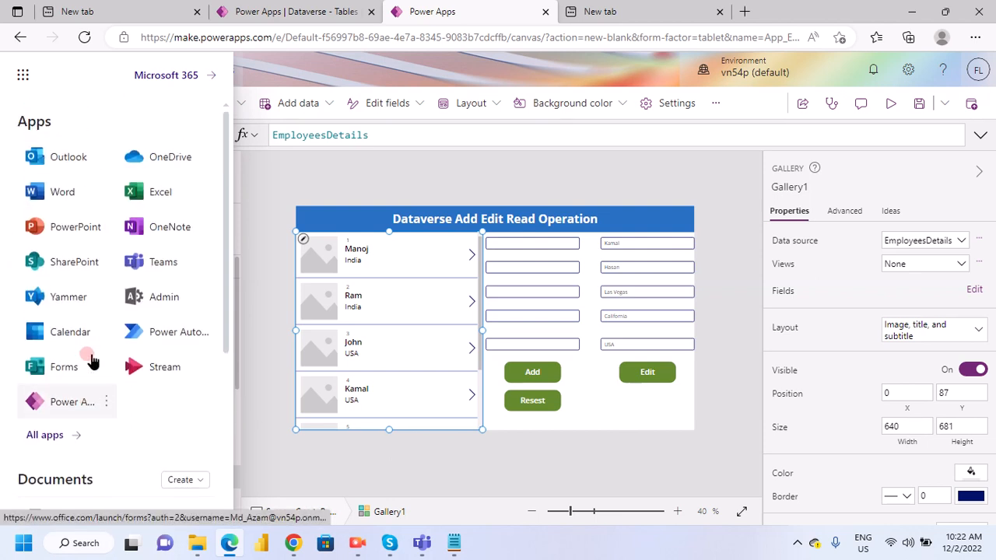
left_click(170, 159)
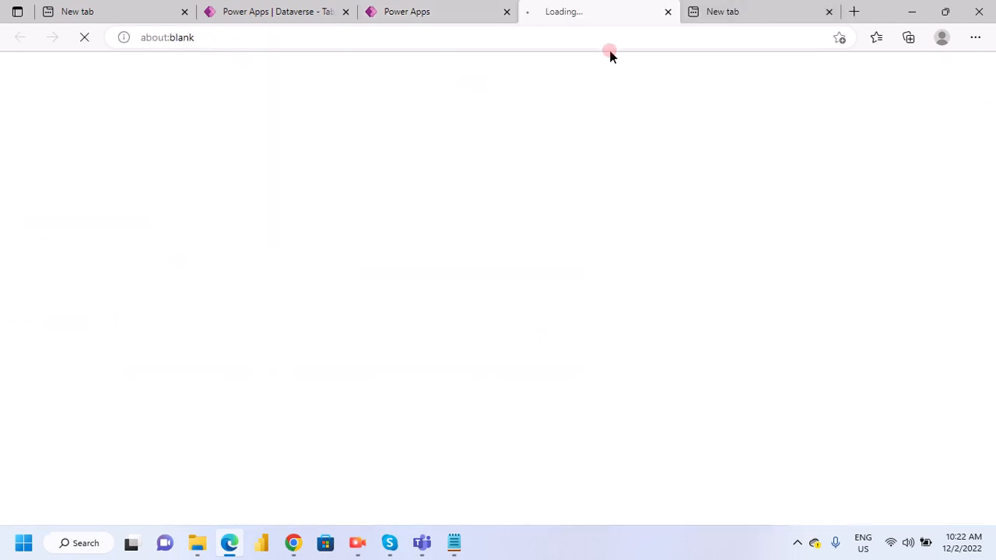
left_click(775, 23)
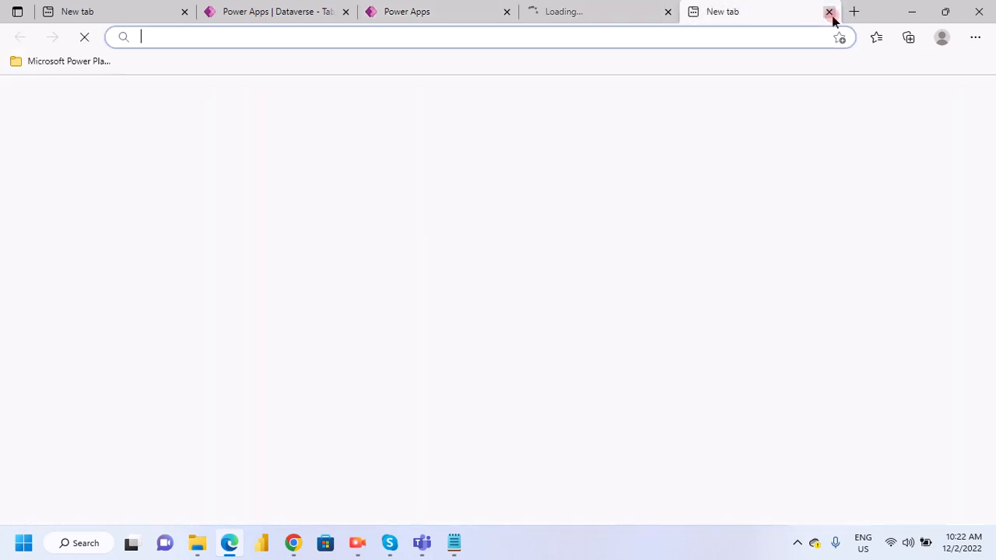
- Switch to Notepad and select the EmployeesExcel.xlsx heading with its ID, FirstName and LastName sample rows
left_click(453, 537)
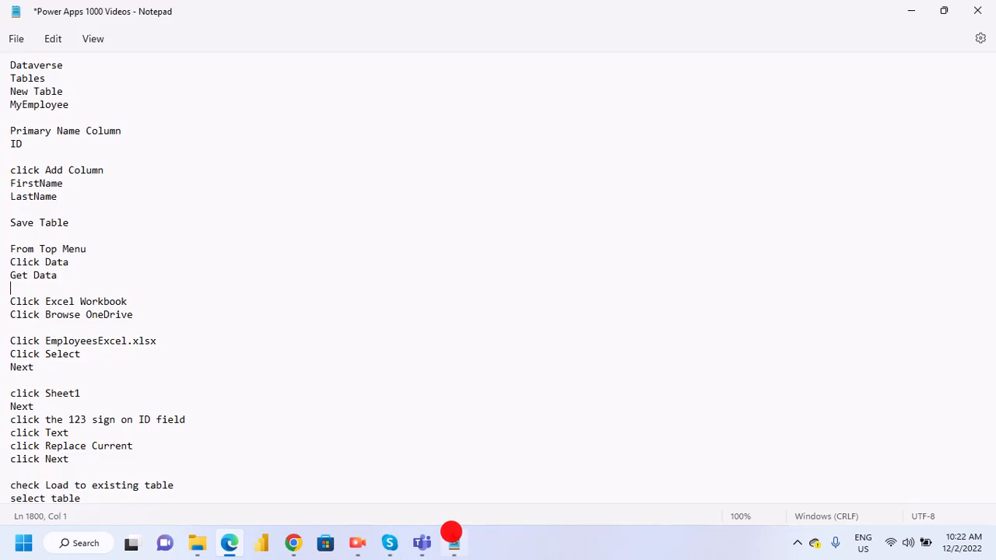
scroll(77, 300, "up", 2)
scroll(78, 299, "up", 3)
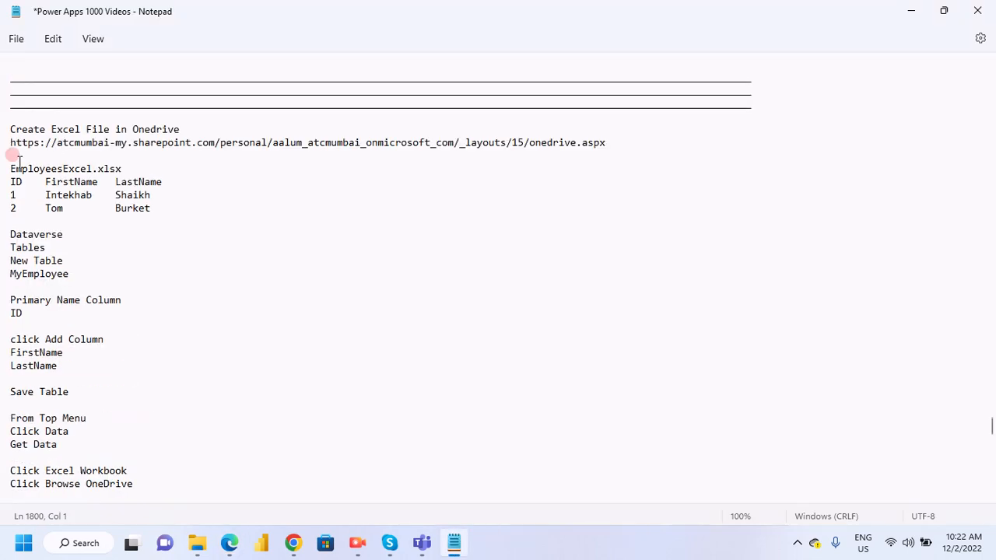
scroll(16, 159, "up", 1)
left_click_drag(12, 197, 204, 236)
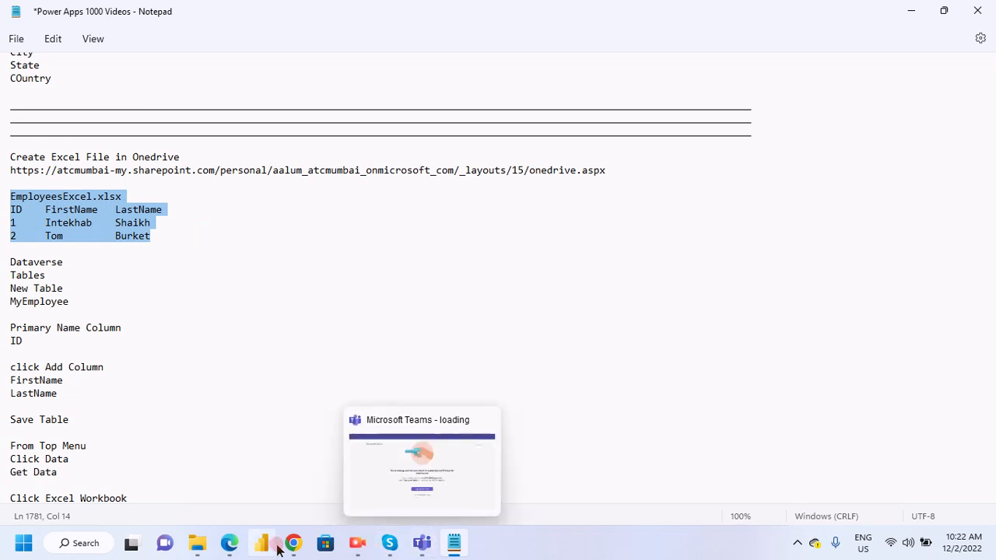
- Switch to Chrome to view the screen shared in the Power apps Training meeting, and return to Notepad
mouse_move(293, 544)
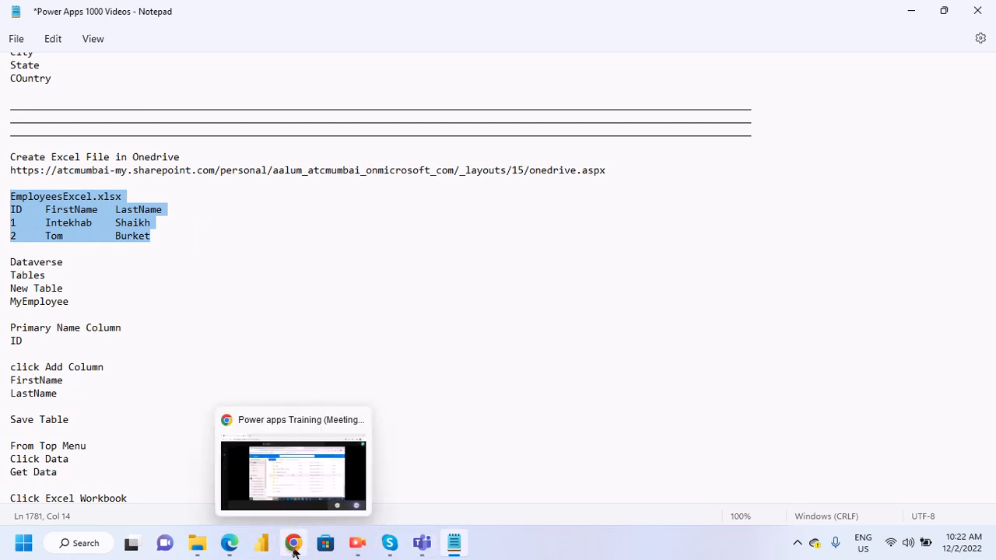
left_click(299, 496)
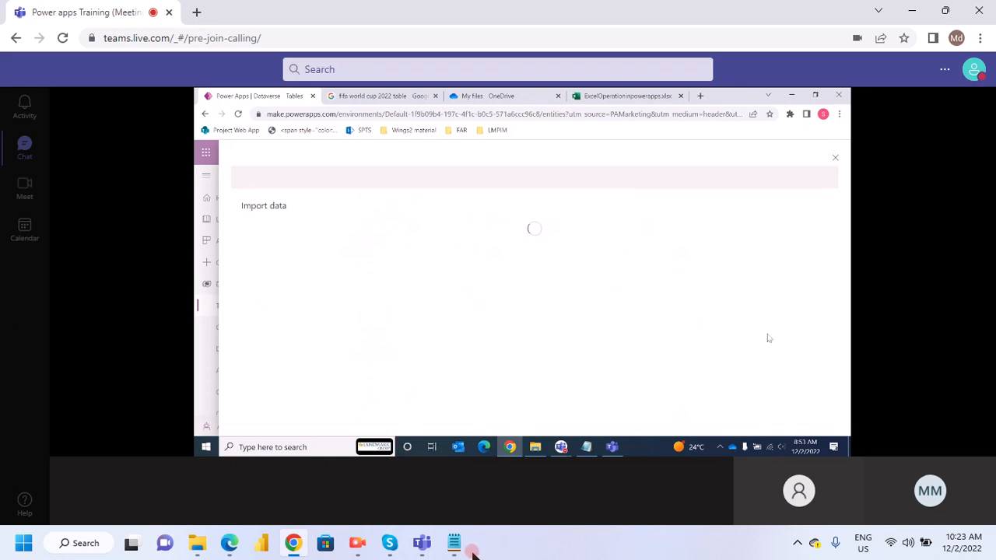
mouse_move(467, 548)
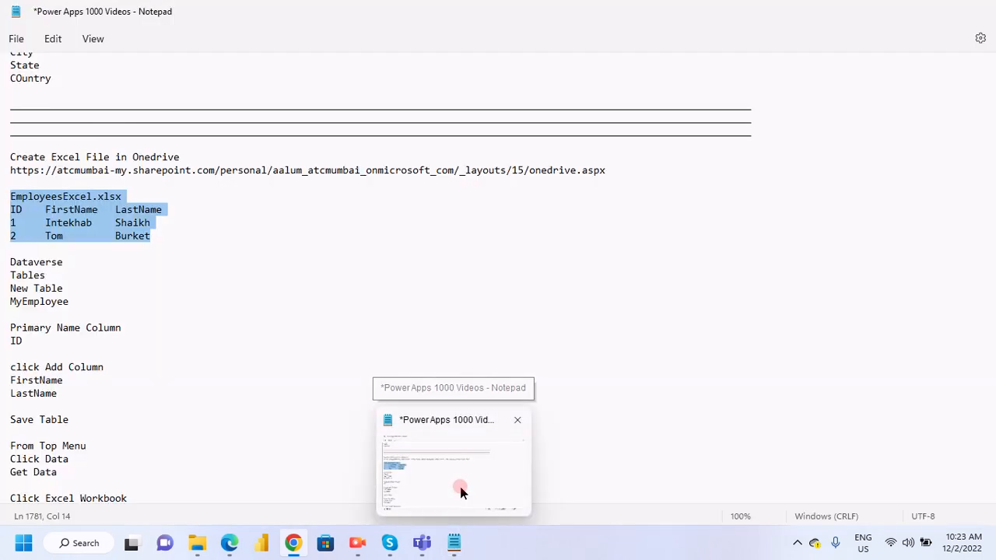
left_click(460, 487)
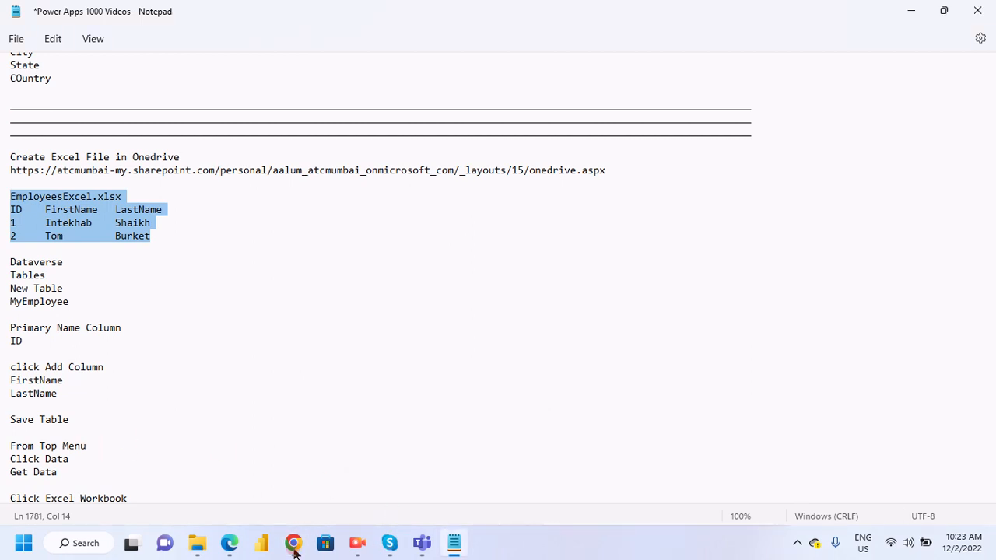
- Switch to Chrome again and reopen the Power apps Training meeting in full view from its floating call window
mouse_move(294, 550)
left_click(289, 478)
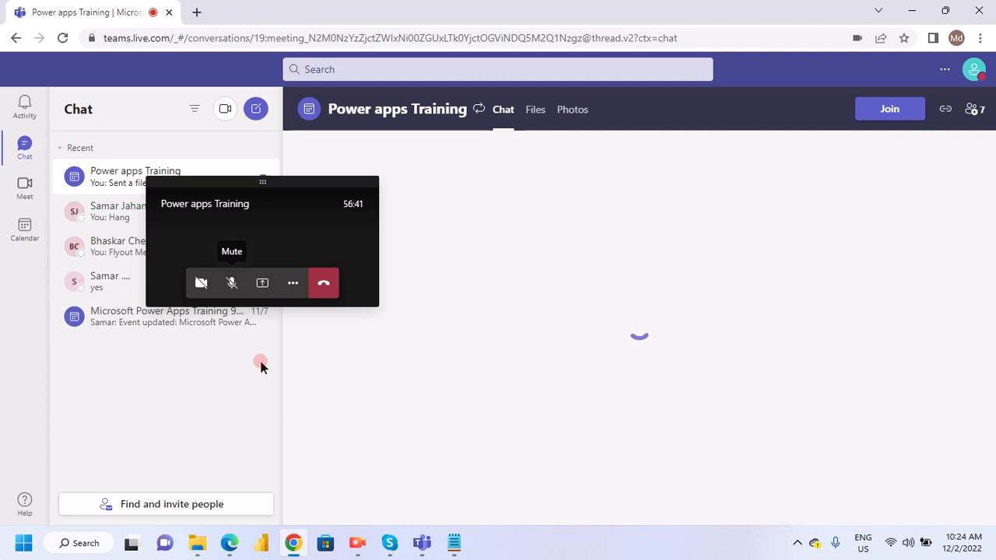
left_click(291, 538)
left_click(289, 550)
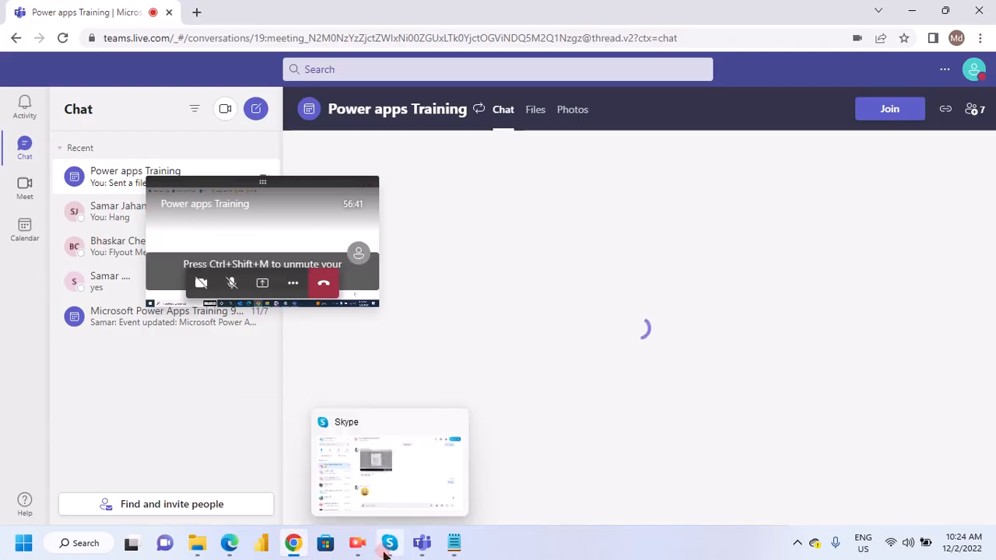
left_click(270, 228)
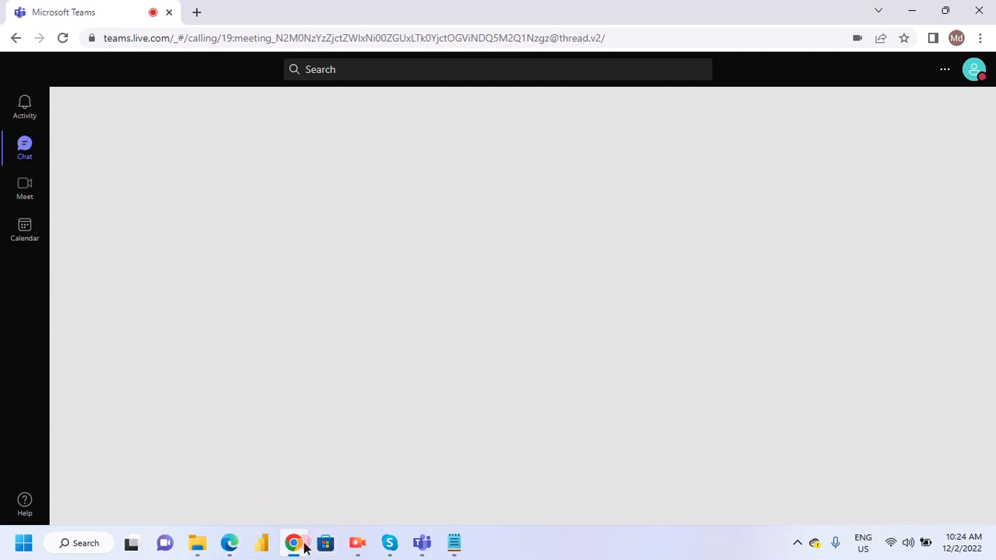
mouse_move(301, 543)
left_click(307, 473)
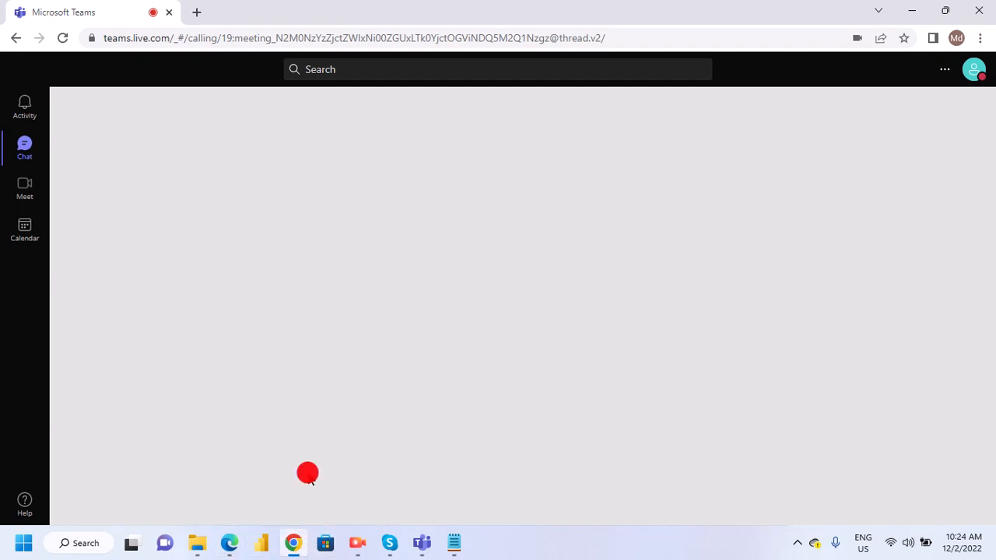
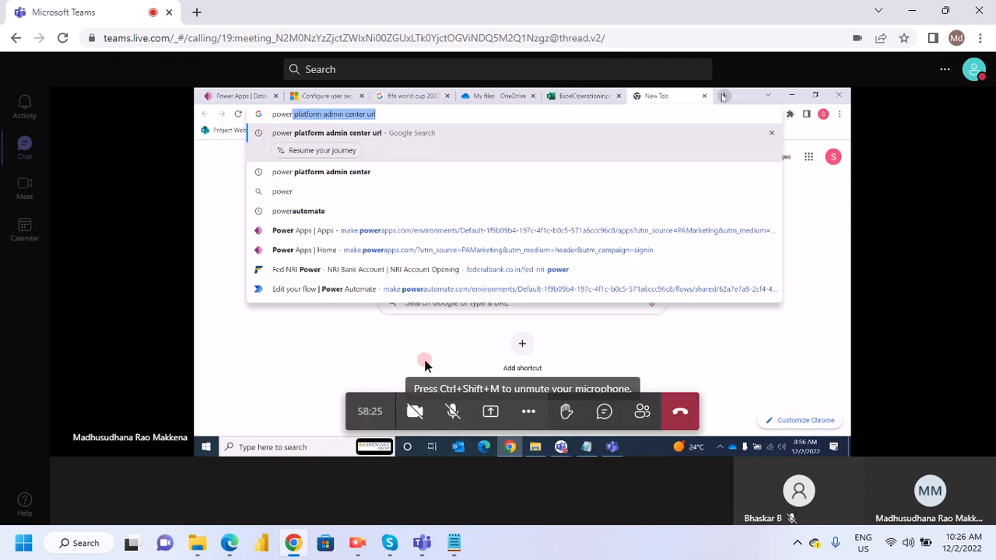
- Unmute the microphone in the Teams meeting, and check the Edge window before returning to the meeting in Chrome
left_click(452, 411)
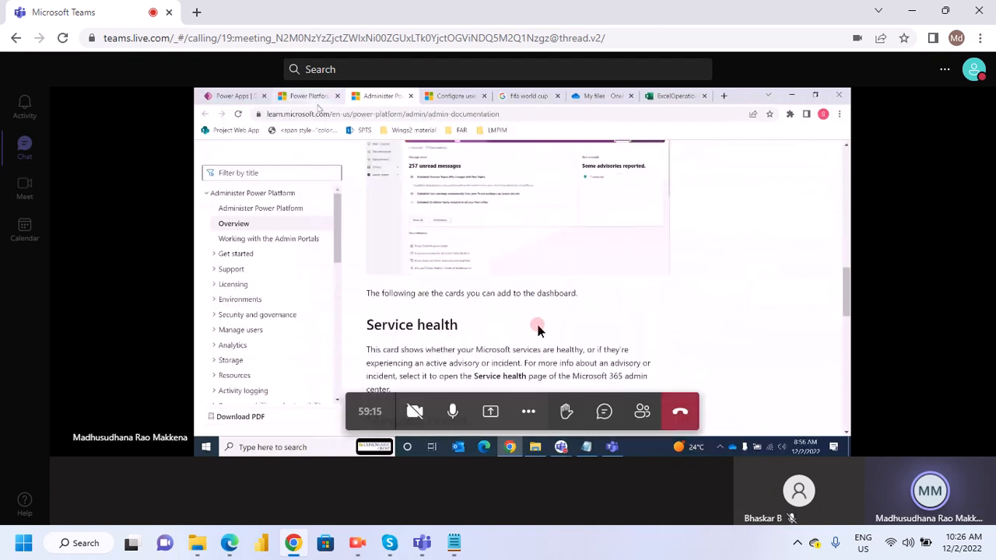
mouse_move(330, 551)
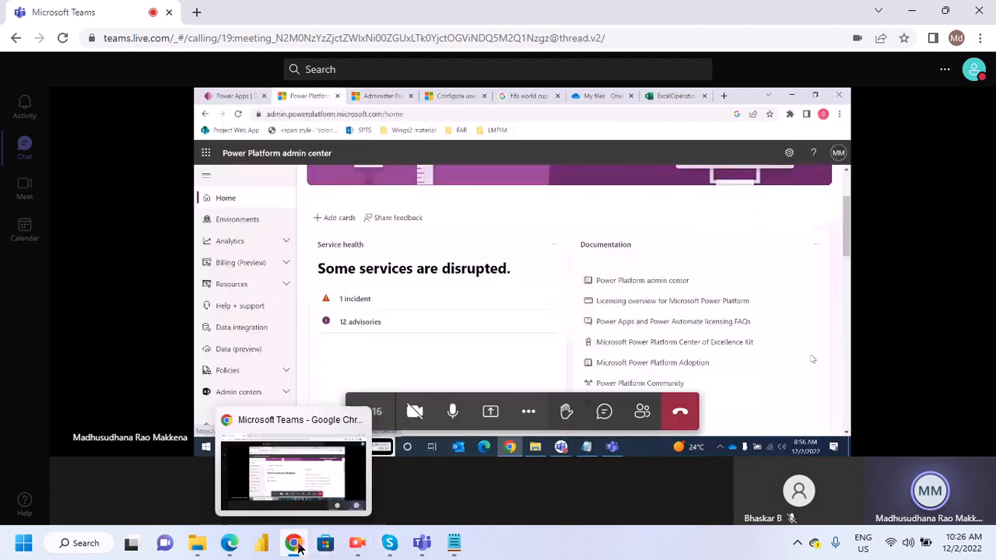
left_click(504, 488)
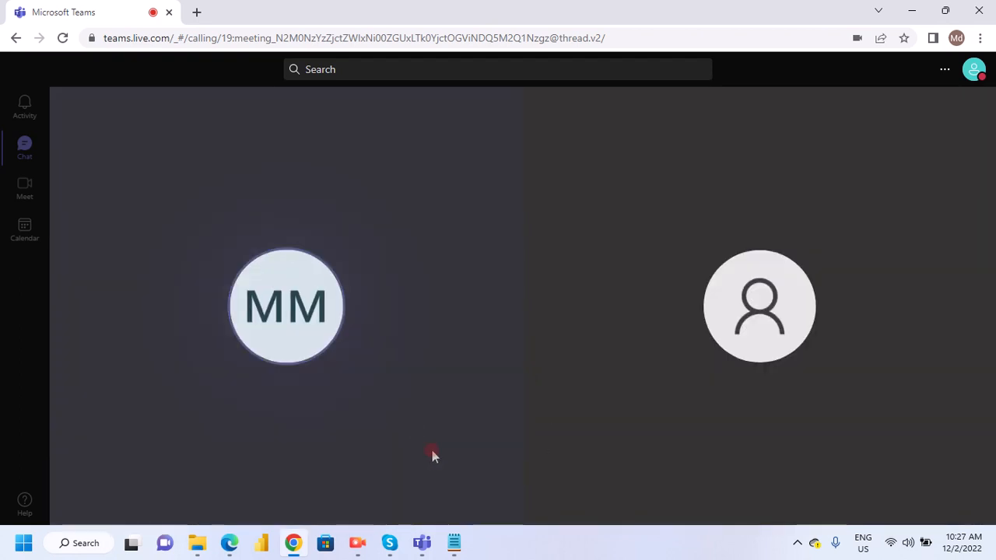
mouse_move(429, 547)
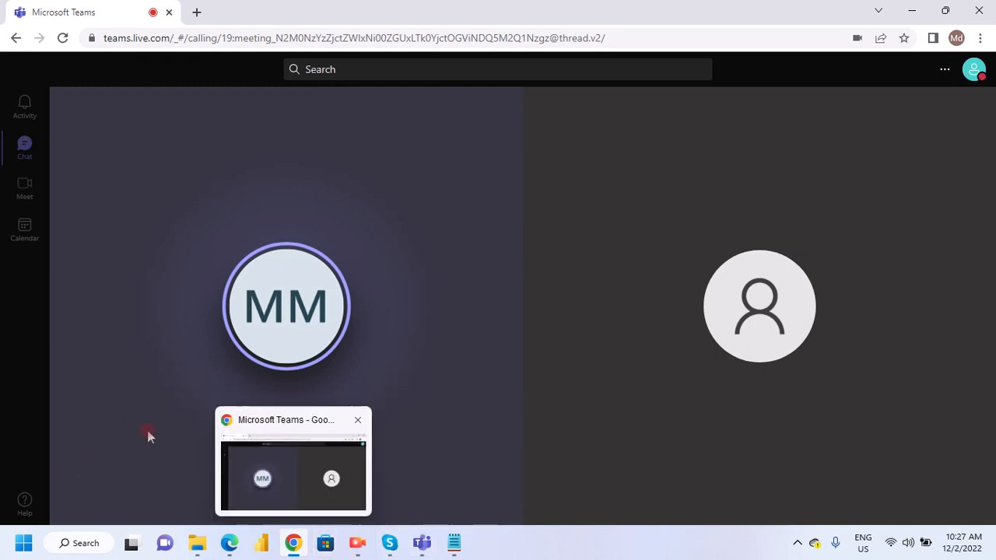
left_click(227, 543)
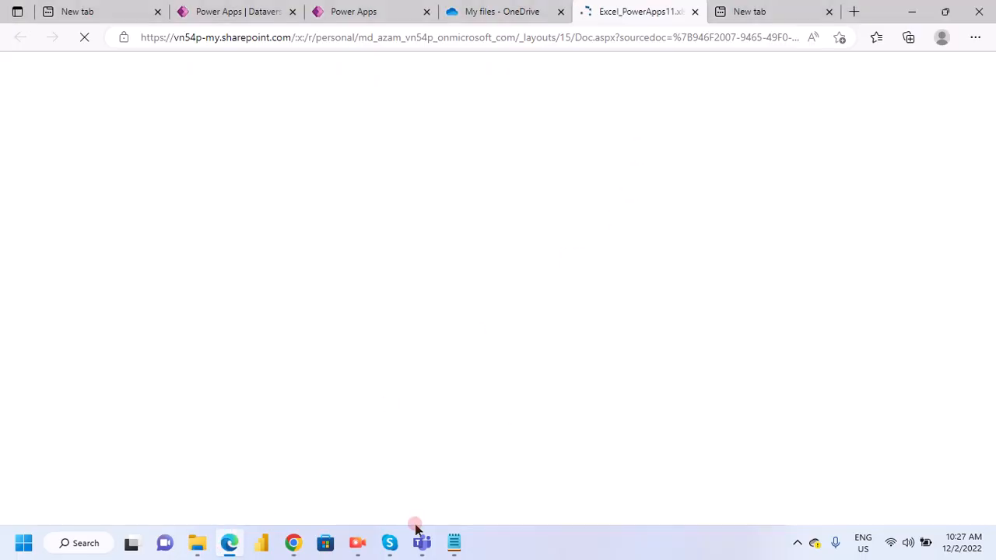
left_click(296, 547)
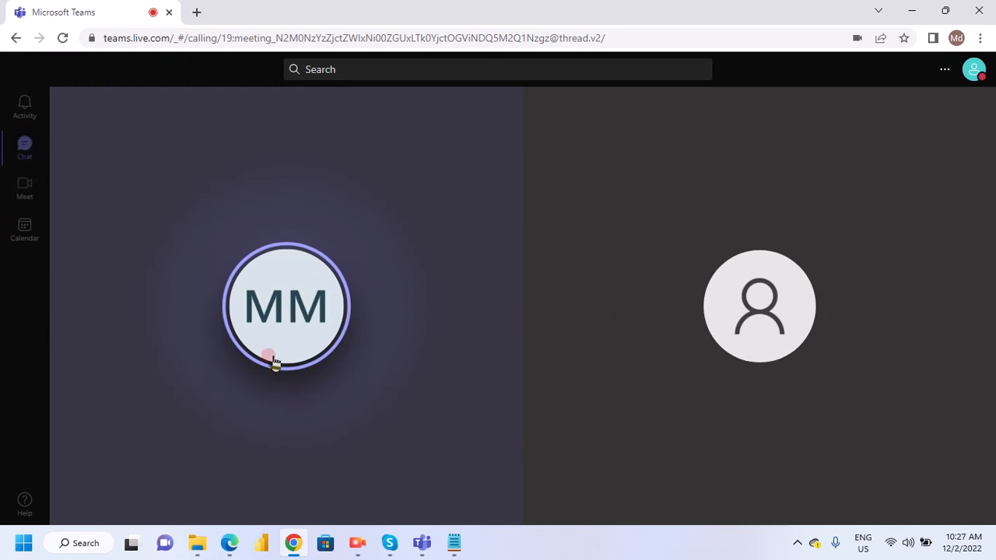
- Share the entire screen in the Teams meeting and hide the screen-sharing notice
mouse_move(340, 400)
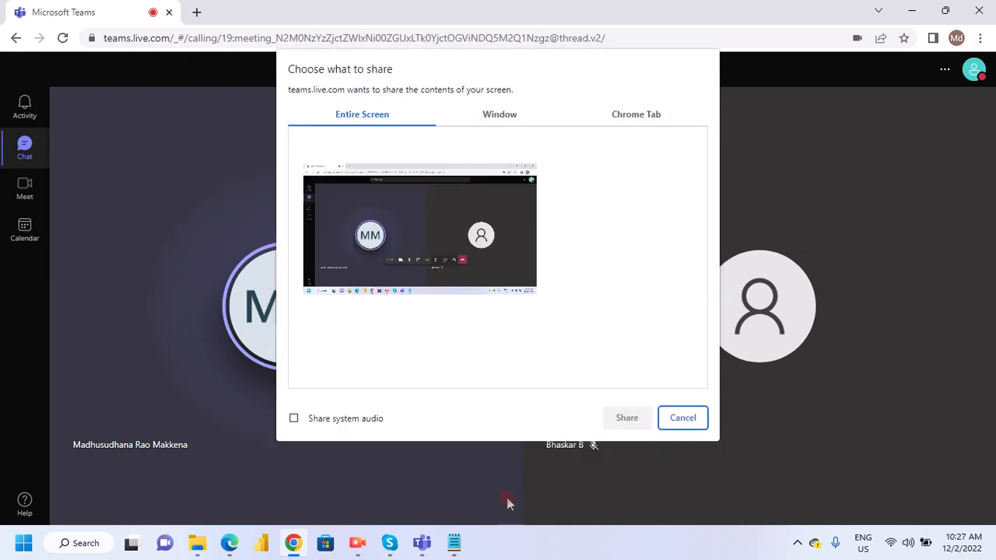
left_click(385, 269)
left_click(619, 417)
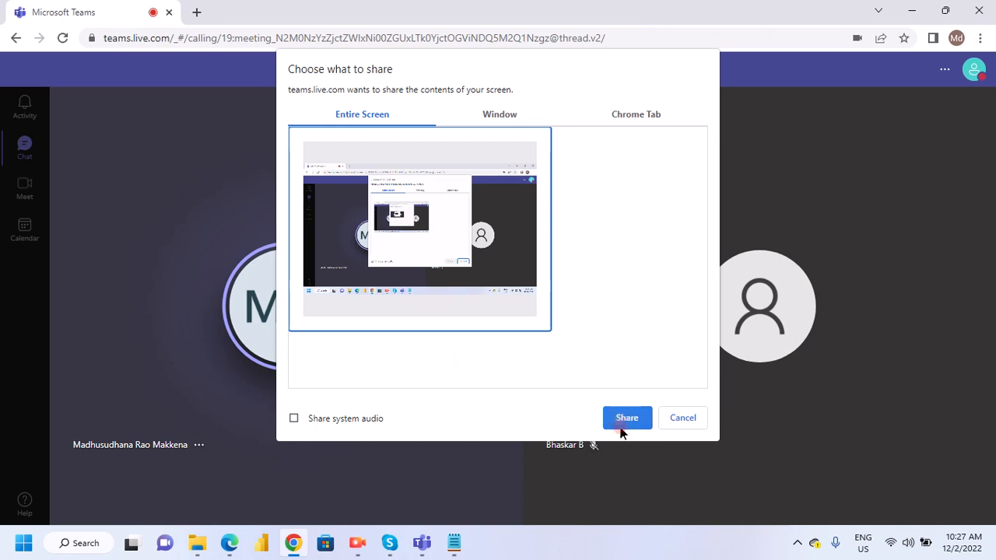
left_click(627, 425)
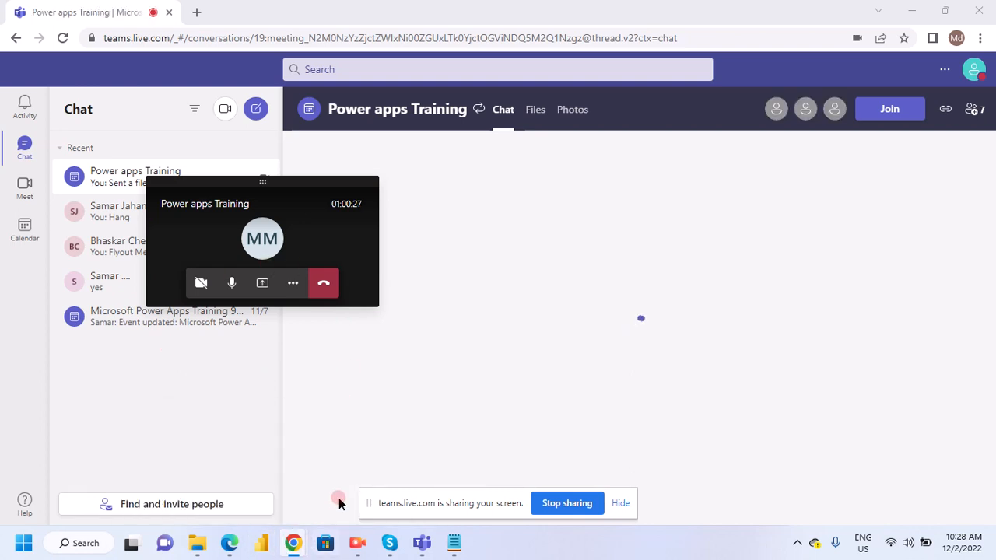
left_click(618, 502)
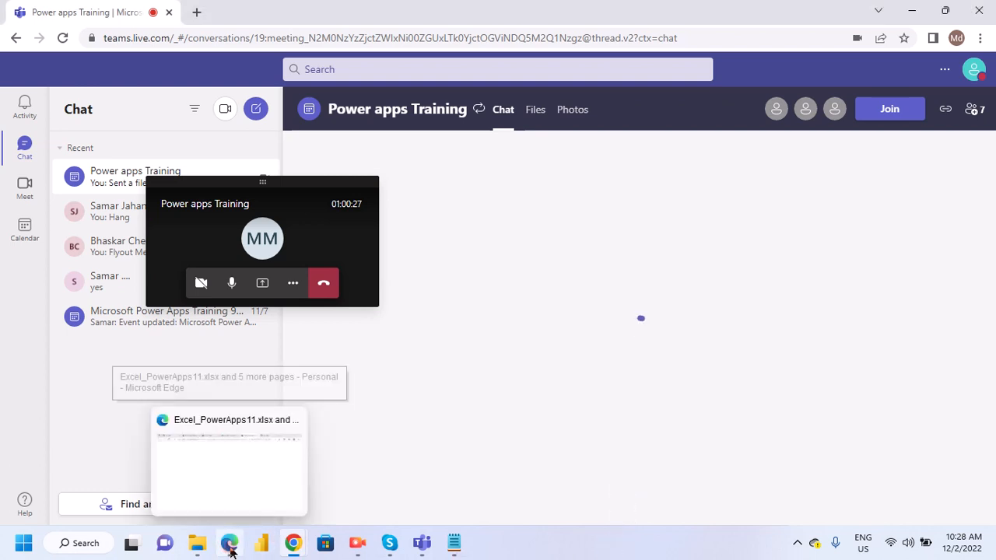
- Switch to Edge, return to the Power Query Excel workbook connection, and try to browse OneDrive for the file
mouse_move(229, 545)
left_click(229, 476)
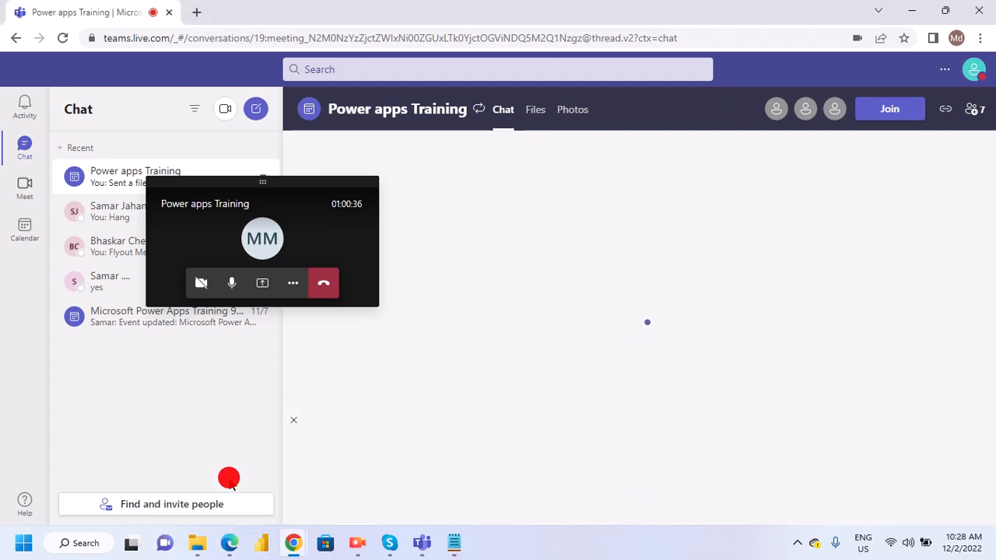
left_click(505, 16)
left_click(375, 16)
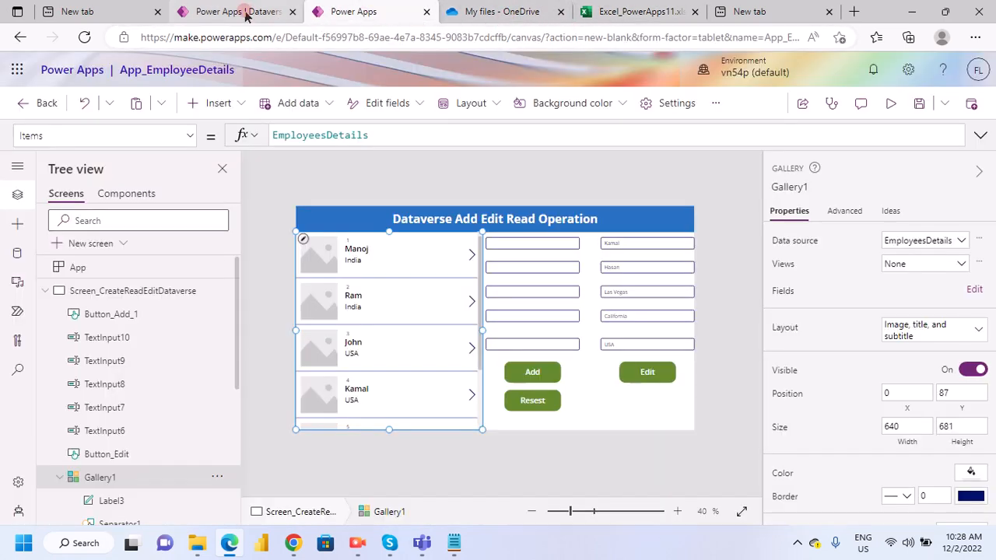
left_click(237, 12)
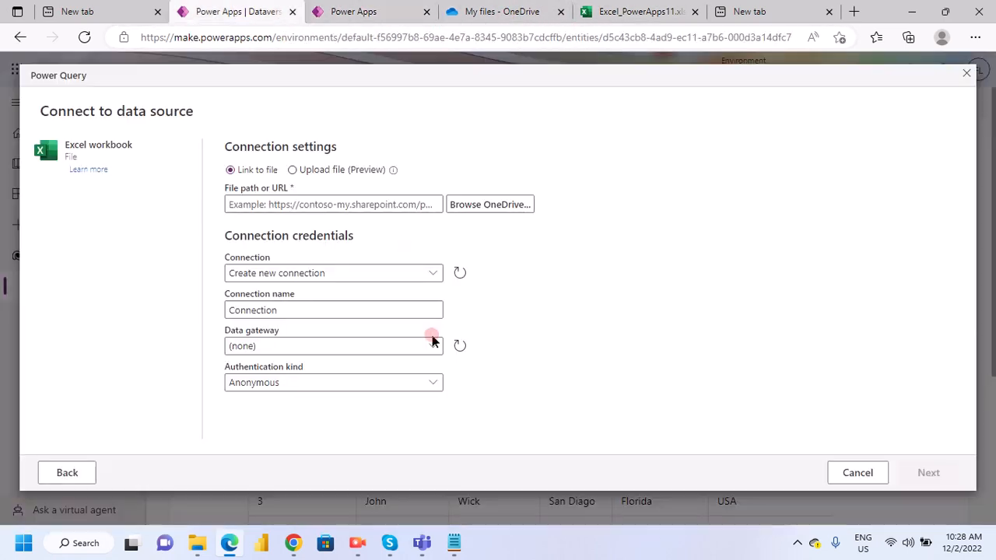
left_click(490, 207)
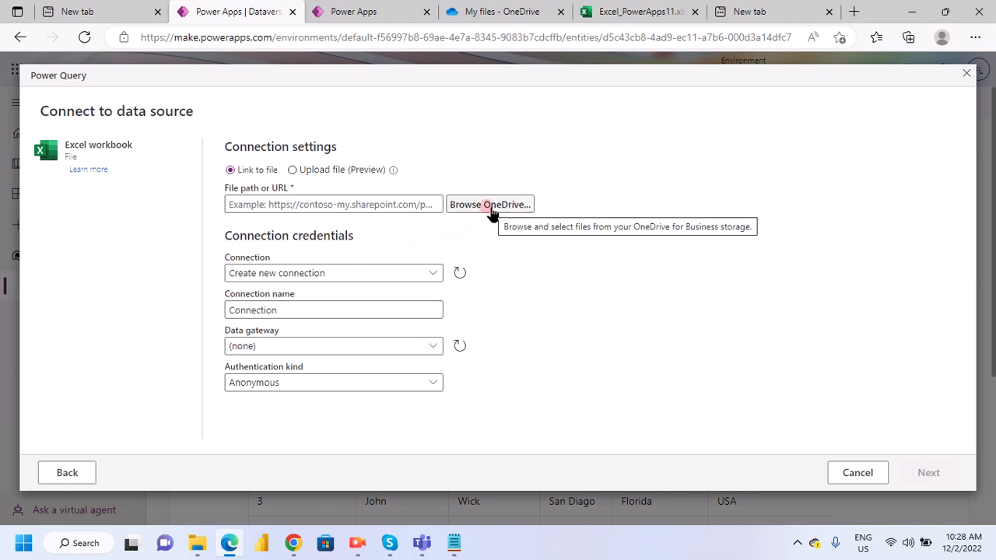
left_click(488, 206)
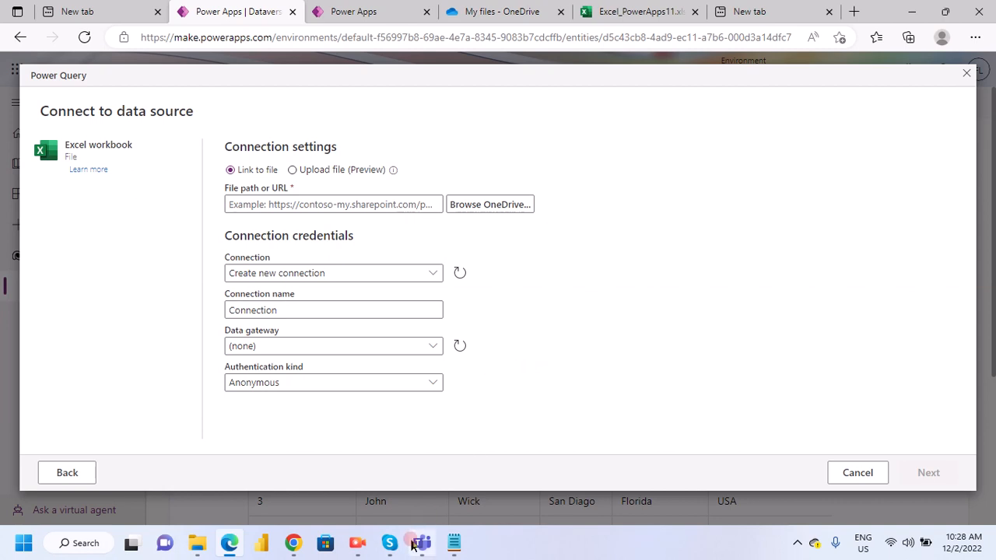
- Switch to the Teams meeting in Chrome and stop sharing the screen
mouse_move(293, 543)
left_click(329, 462)
left_click(566, 503)
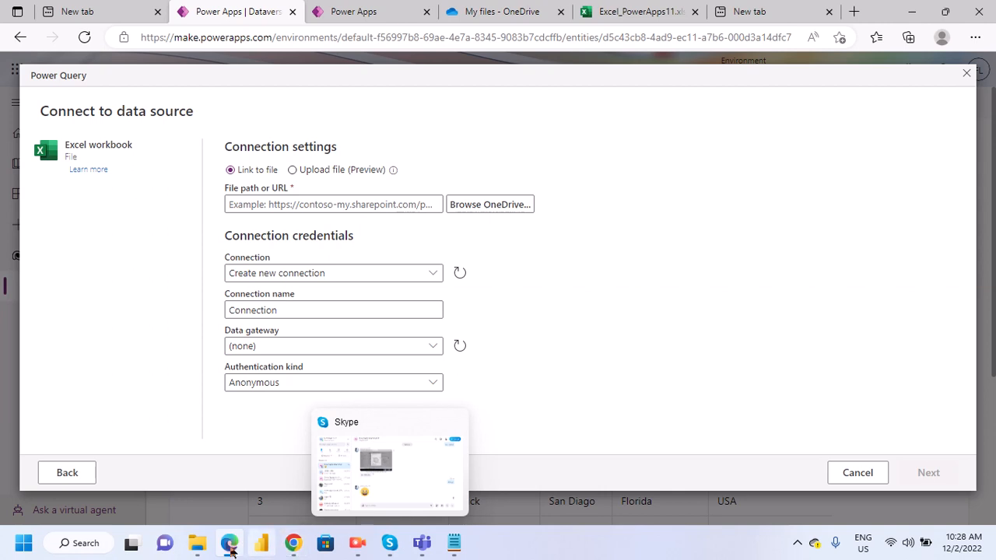
mouse_move(296, 549)
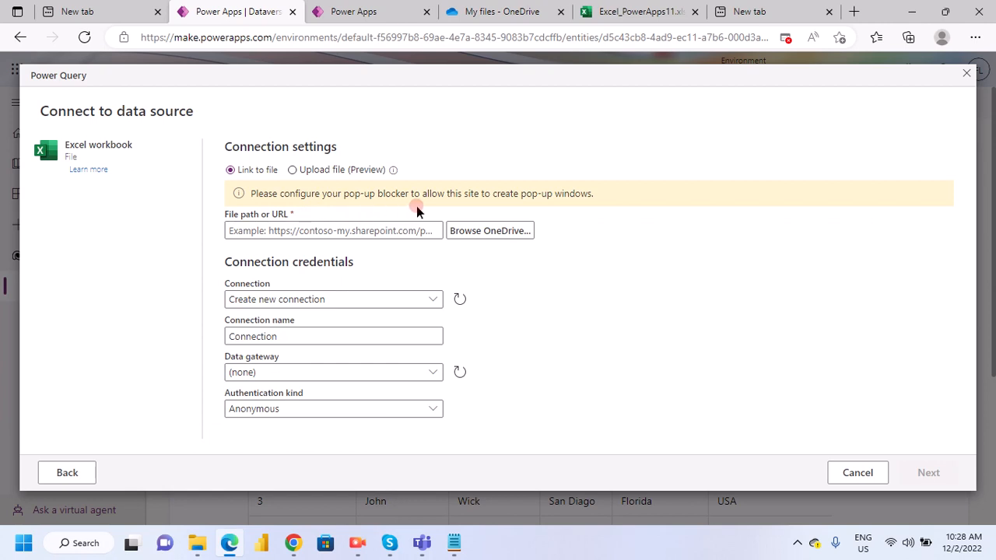
left_click(787, 41)
left_click(641, 106)
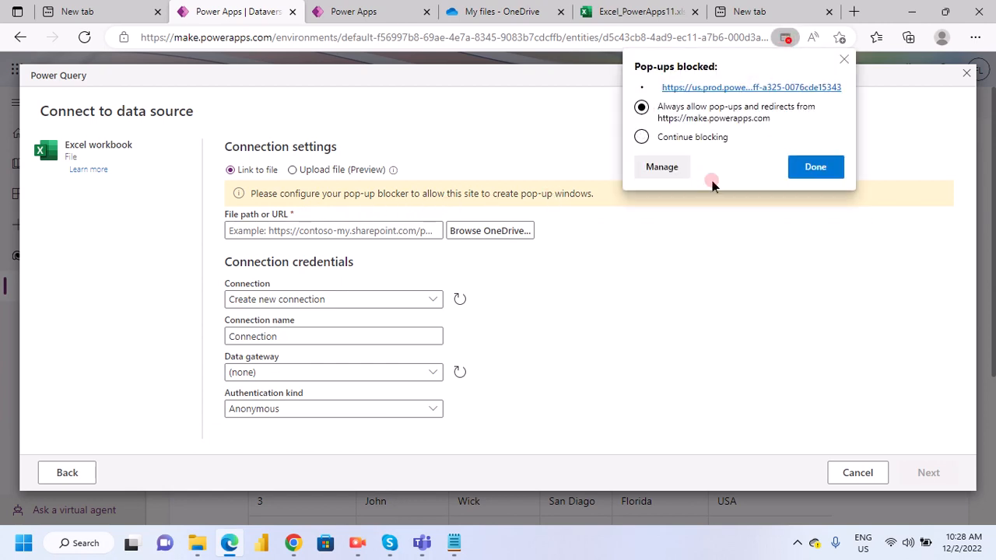
left_click(813, 168)
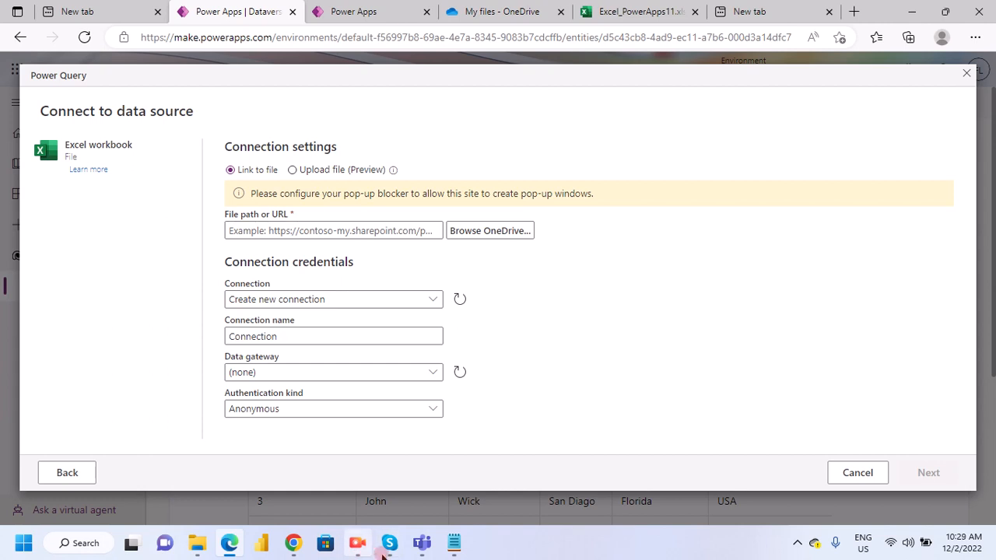
- Switch between the Power Query page in Edge and Teams in Chrome, and reopen the meeting in full view
left_click(304, 489)
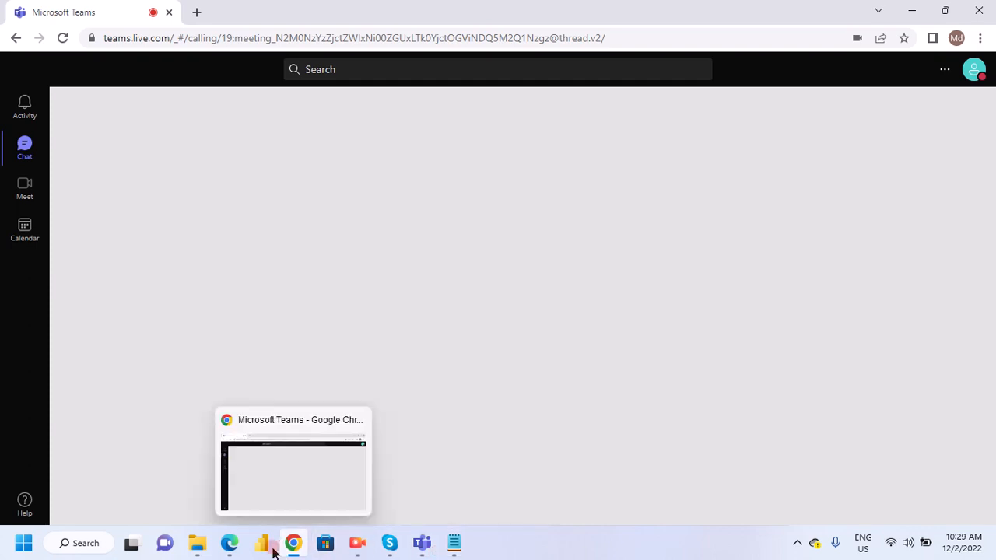
mouse_move(229, 549)
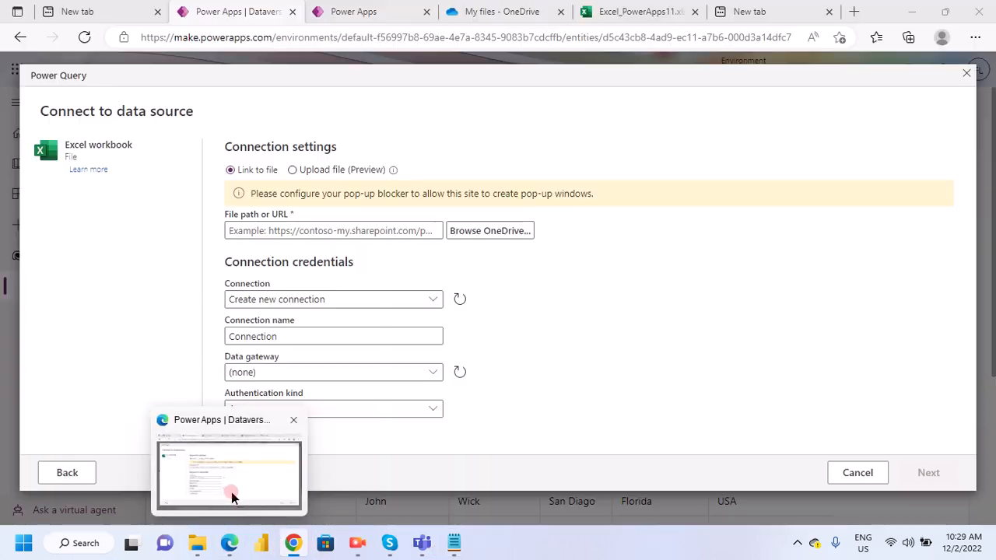
left_click(242, 481)
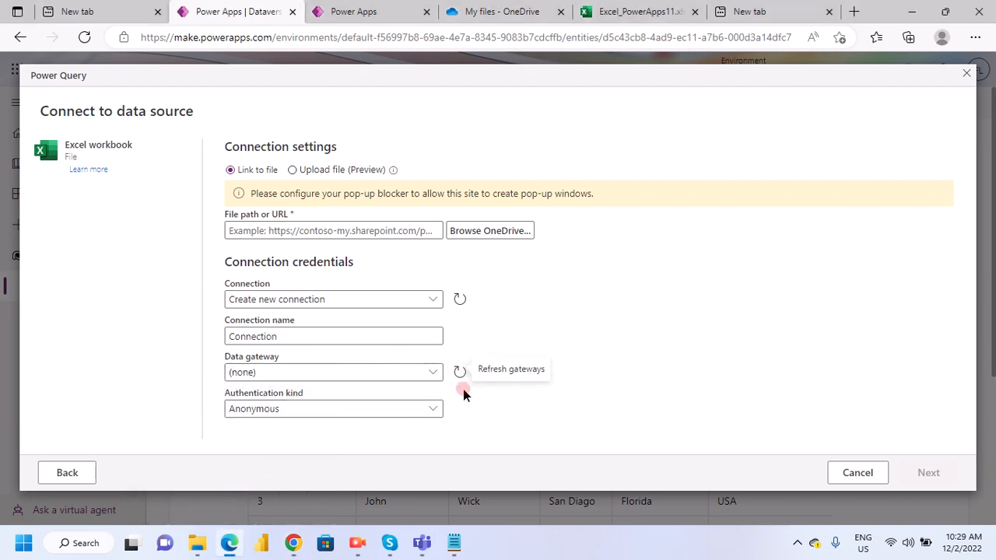
mouse_move(464, 552)
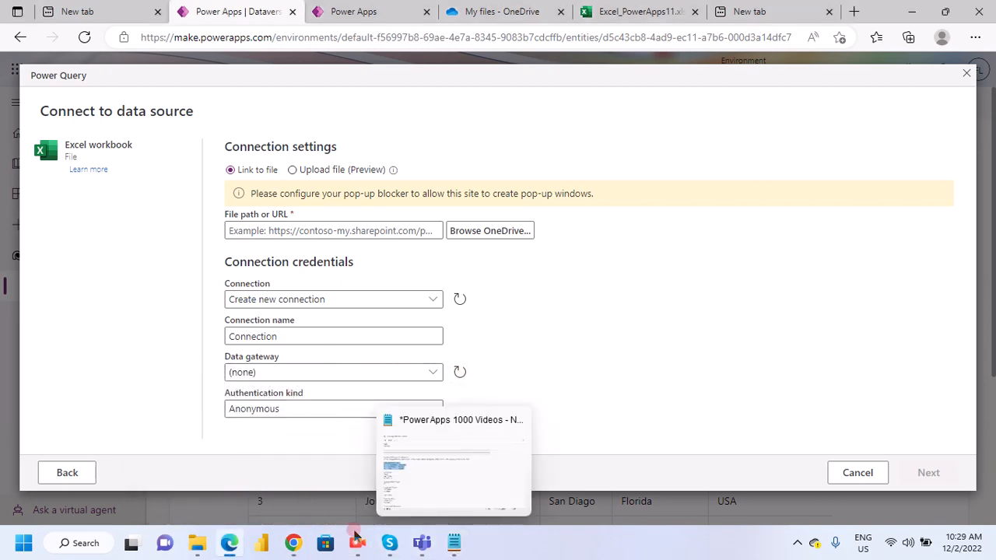
mouse_move(296, 549)
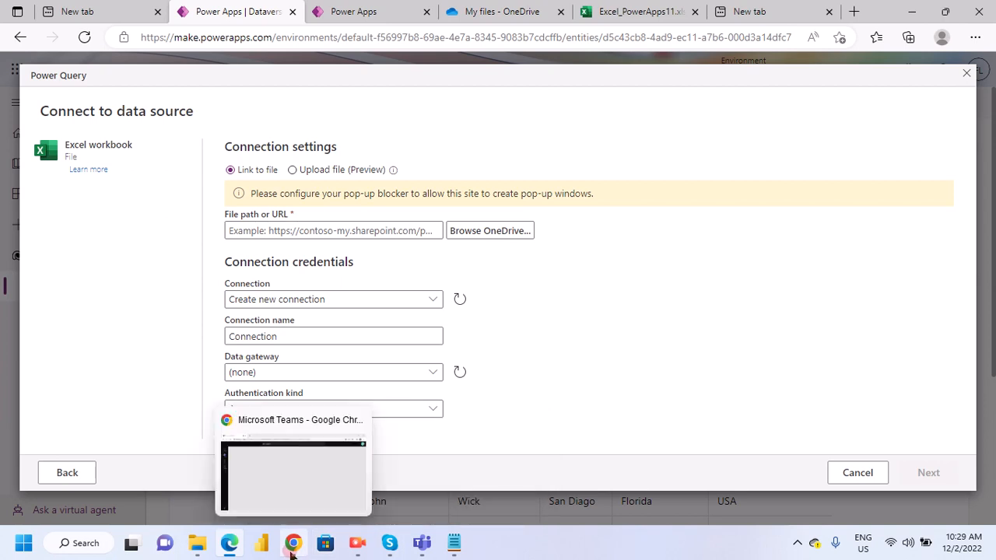
left_click(290, 498)
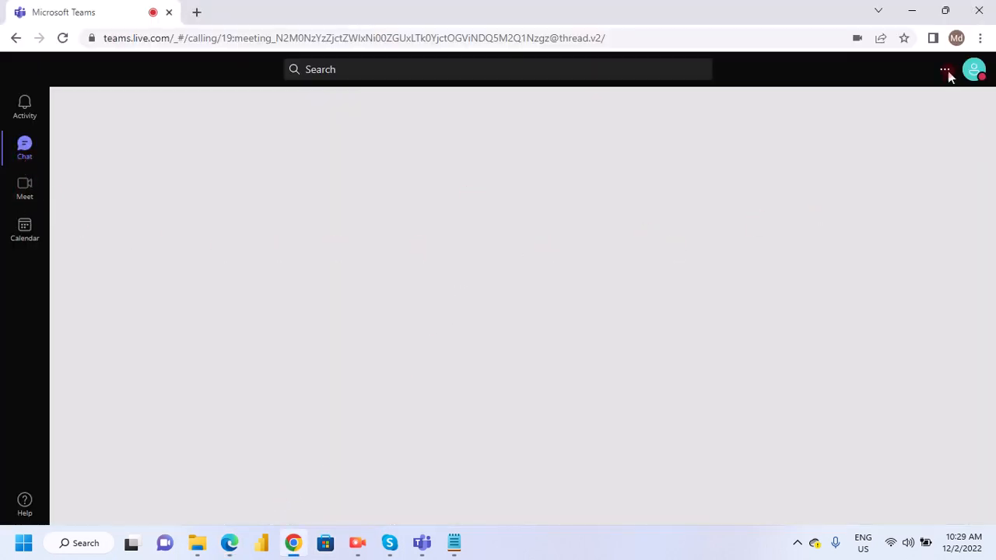
left_click(282, 158)
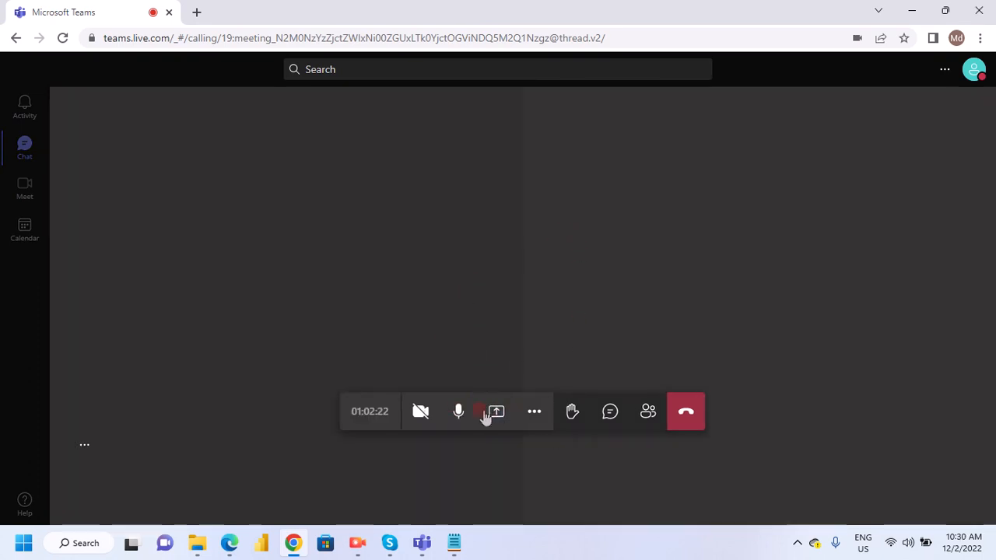
- Share the entire screen in the meeting again and hide the sharing notice
left_click(496, 415)
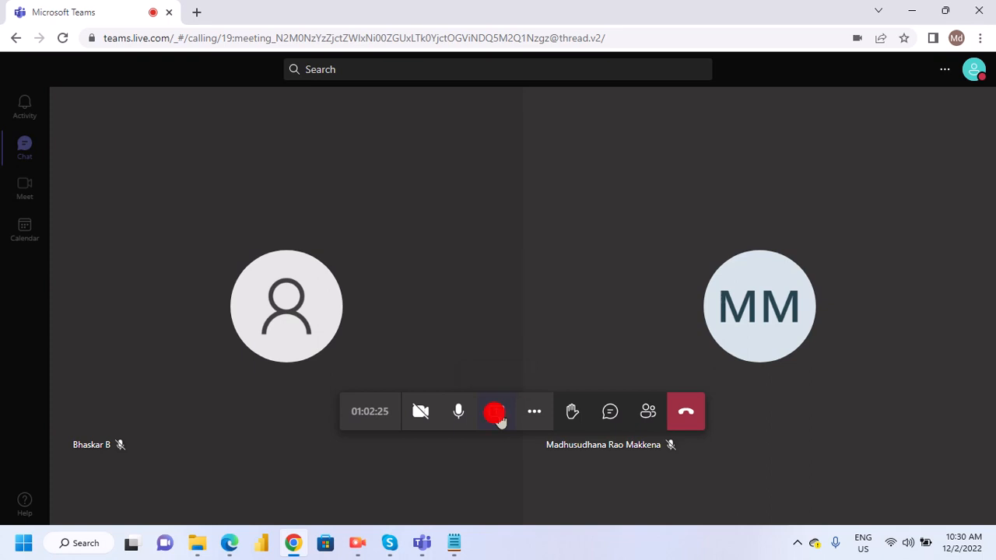
left_click(407, 241)
left_click(624, 424)
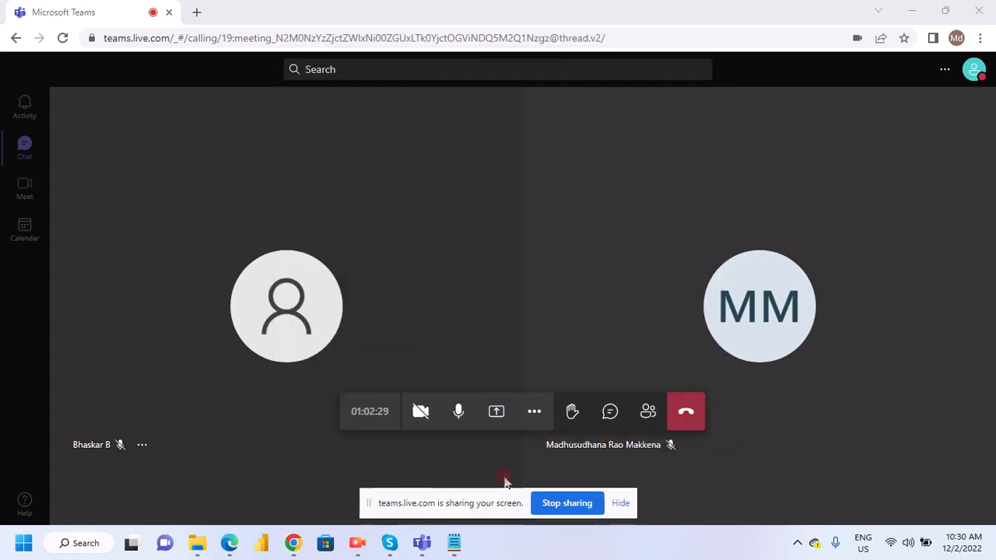
left_click(620, 503)
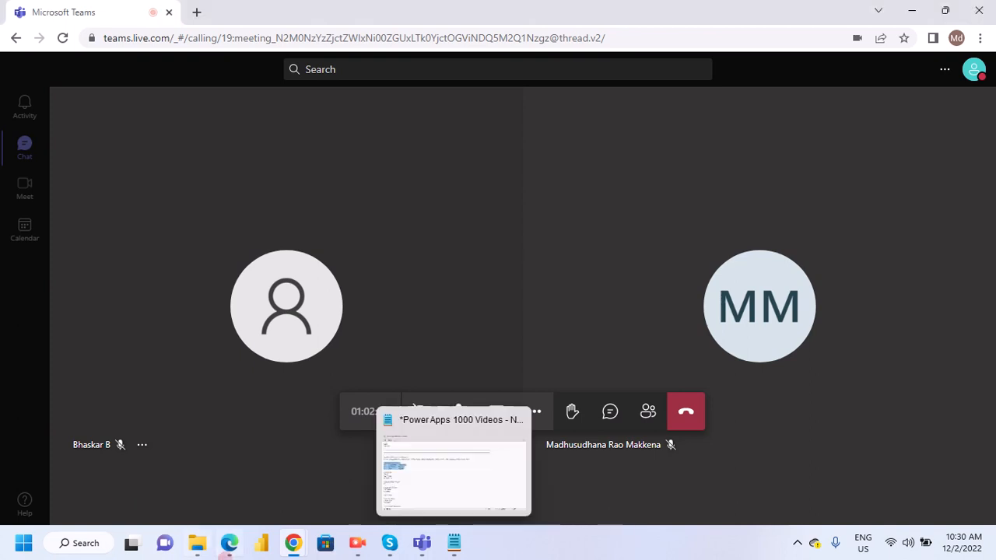
- Switch to Edge and look through the OneDrive files, the app editor page and the Excel_PowerApps11 workbook's employee table
mouse_move(229, 543)
left_click(222, 477)
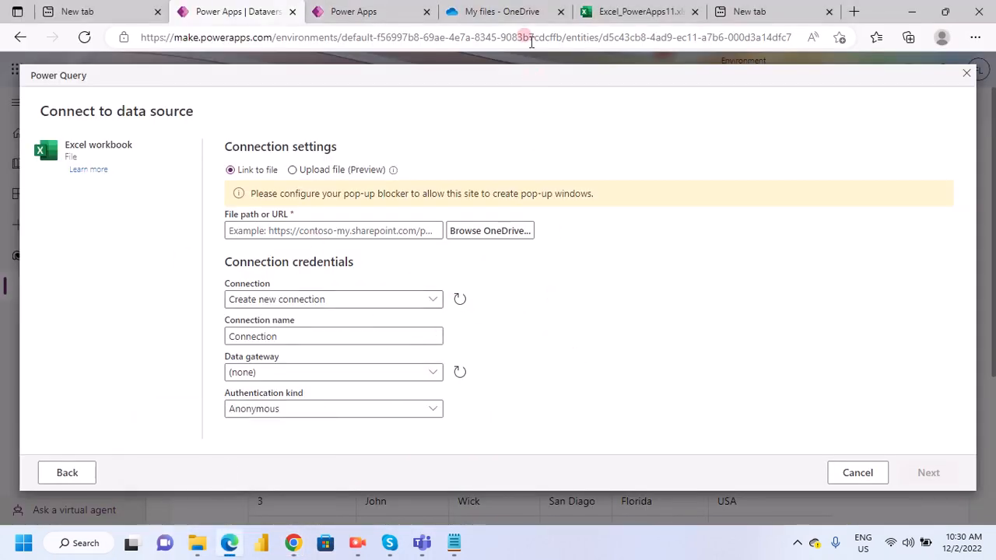
left_click(518, 17)
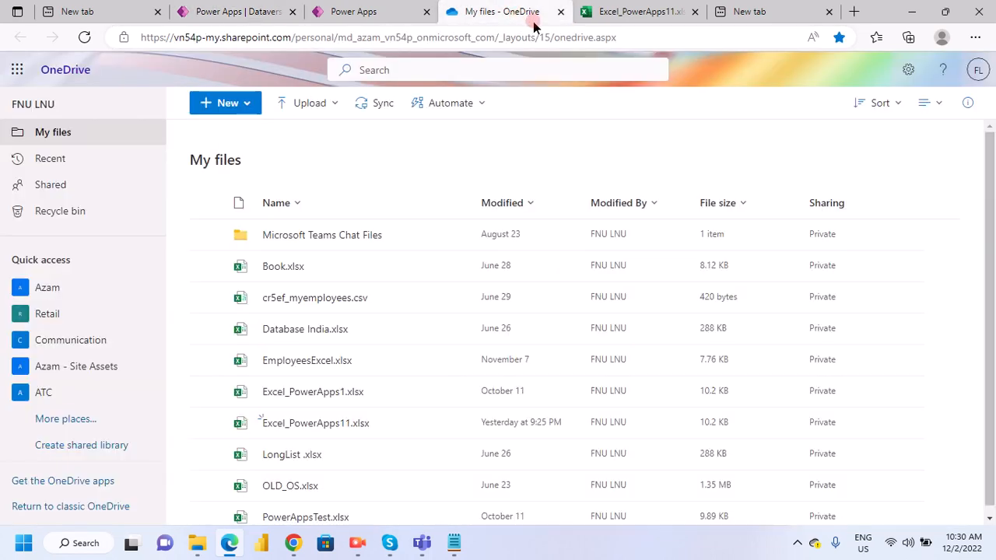
left_click(625, 15)
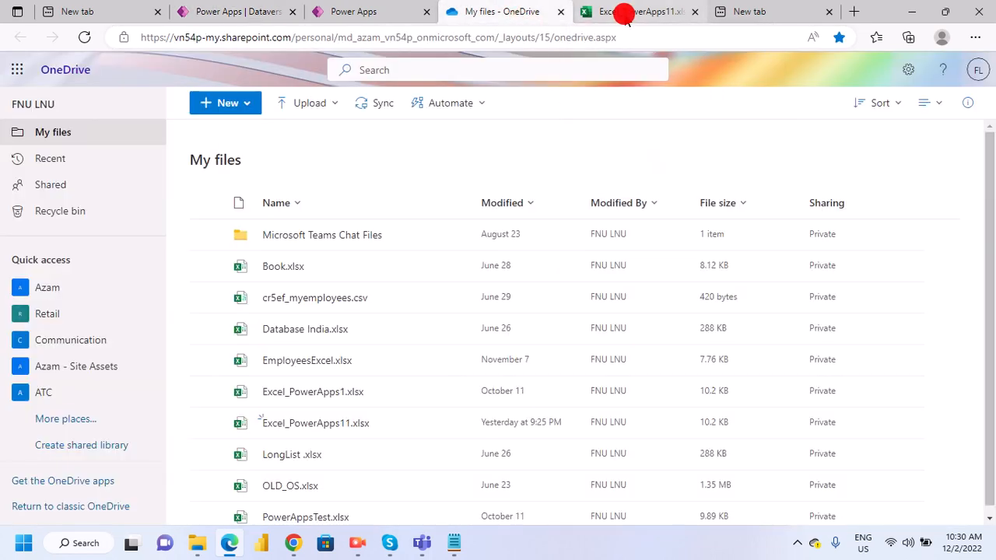
left_click(511, 13)
left_click(630, 15)
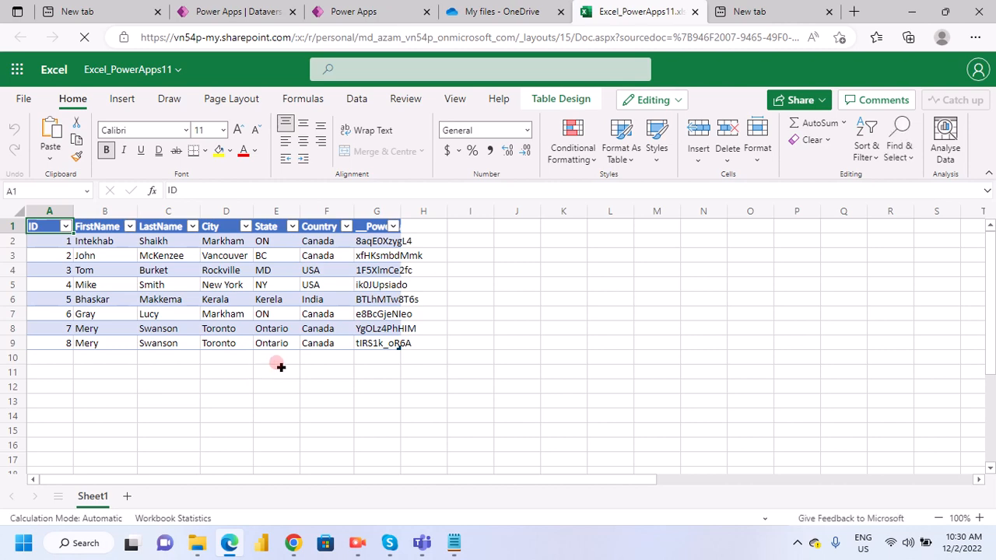
left_click(470, 13)
left_click(369, 16)
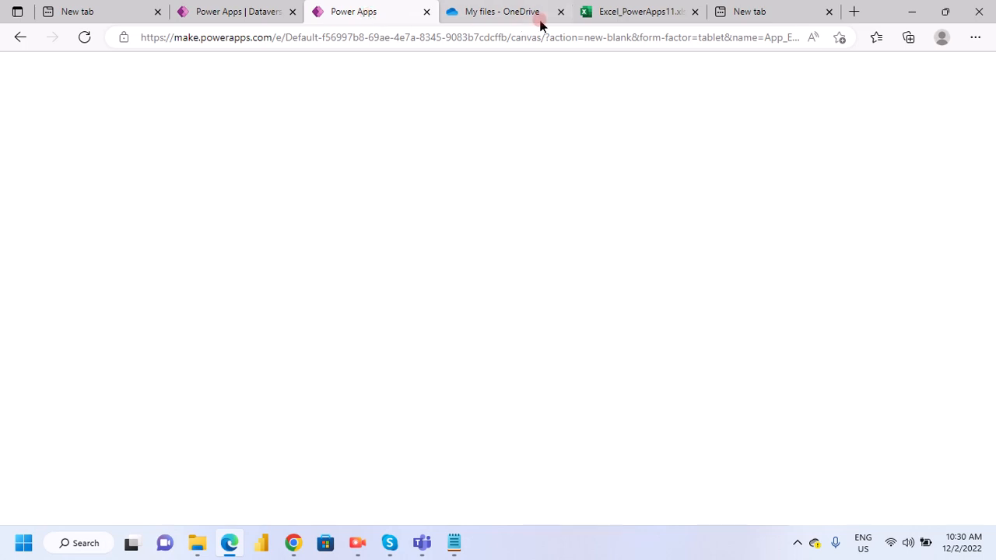
left_click(624, 17)
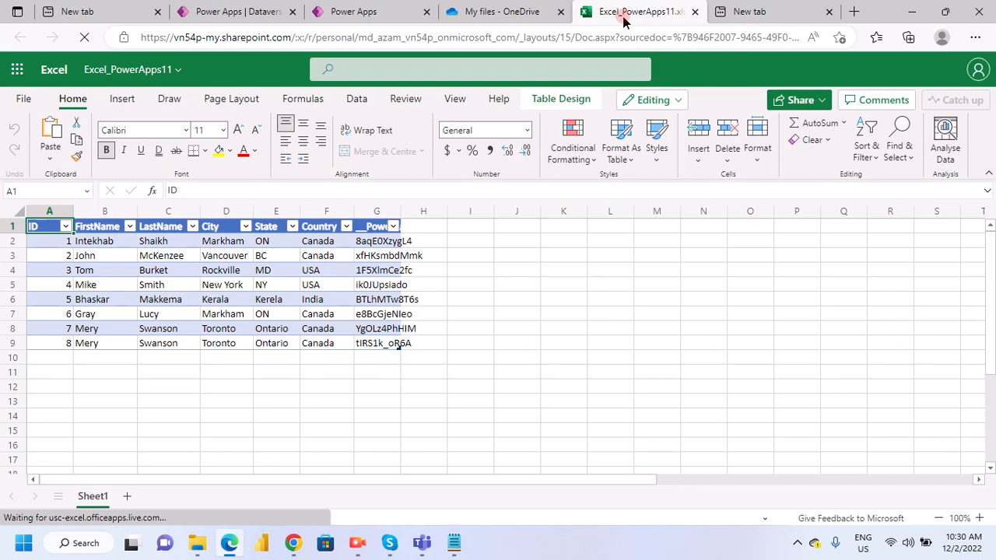
- Switch to Teams in Chrome, go to the Power apps Training chat and leave the running meeting
left_click(303, 530)
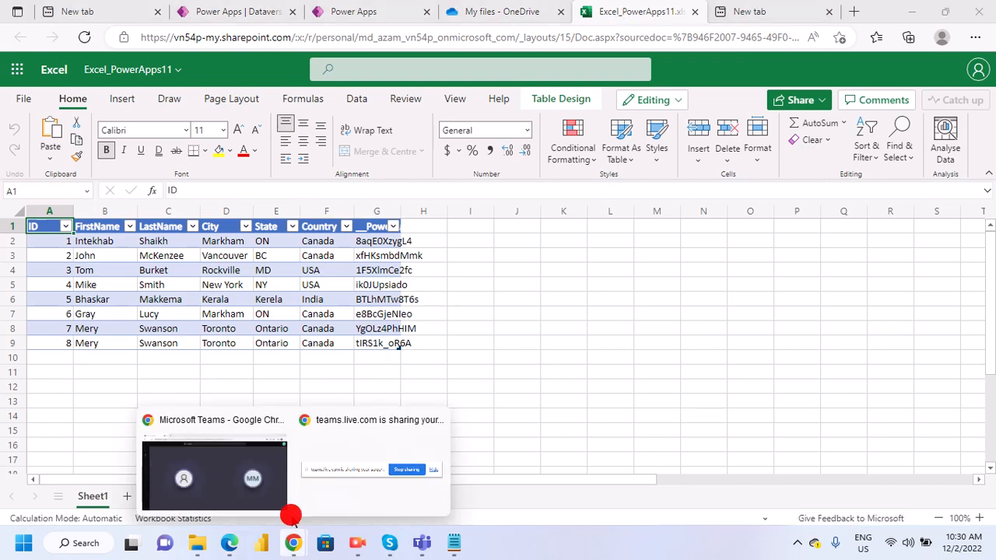
left_click(265, 478)
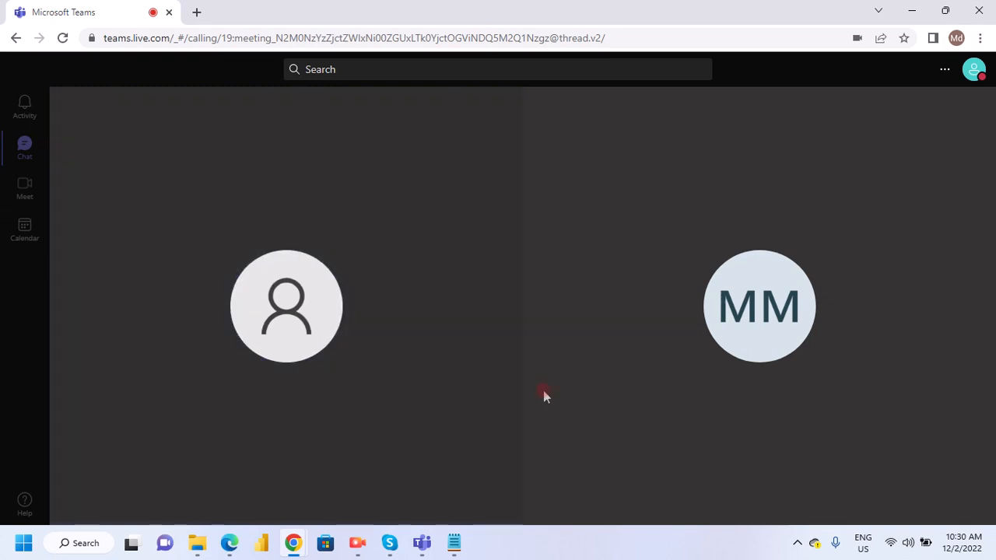
left_click(30, 219)
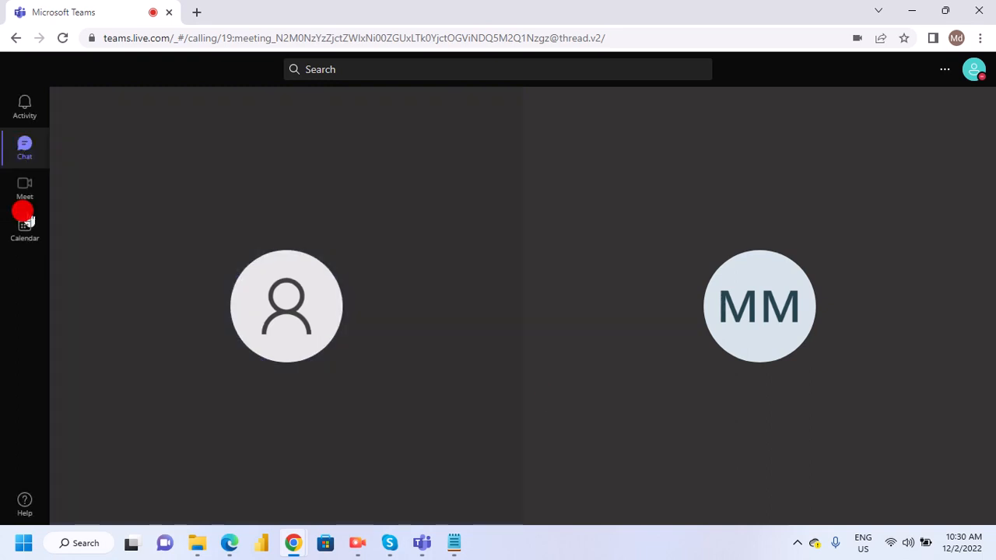
left_click(22, 155)
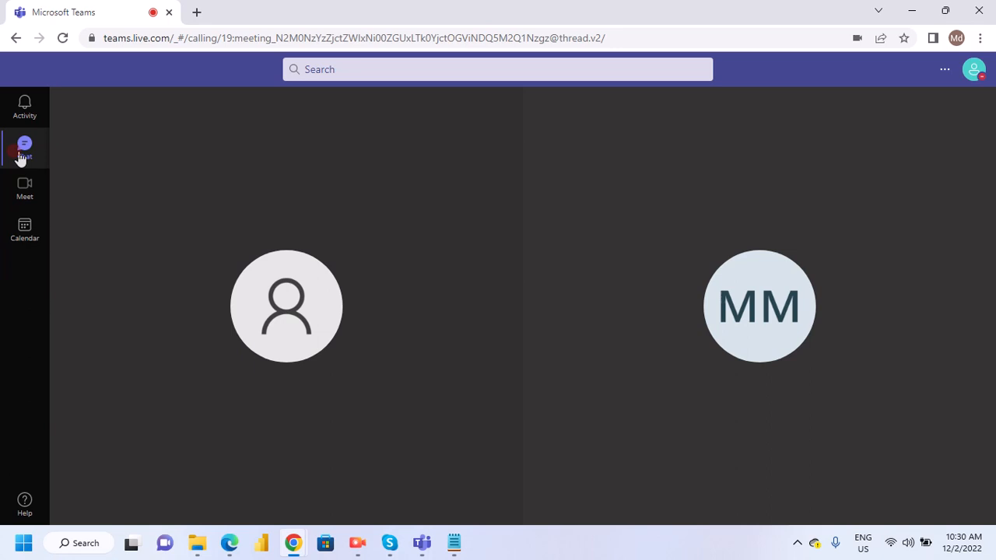
left_click(28, 119)
left_click(270, 249)
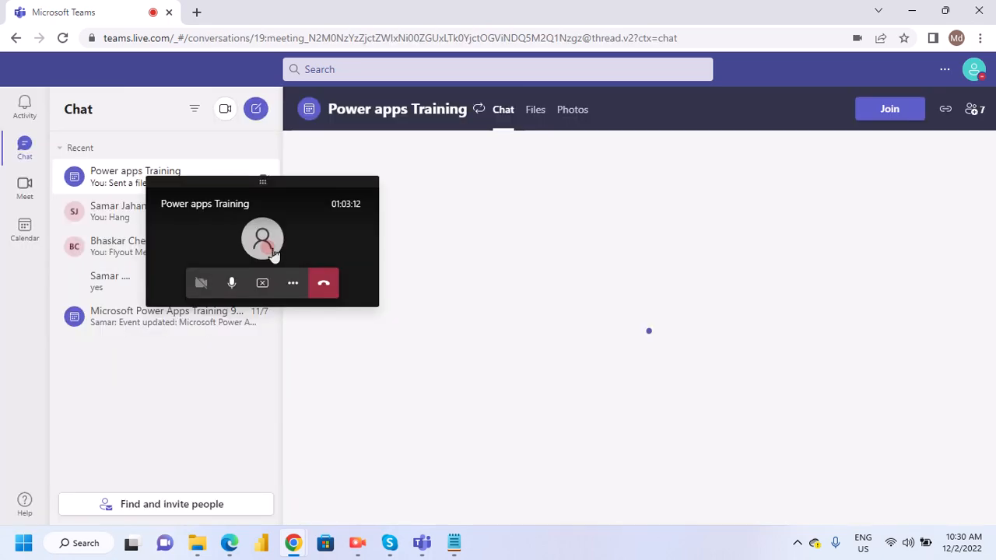
left_click(321, 292)
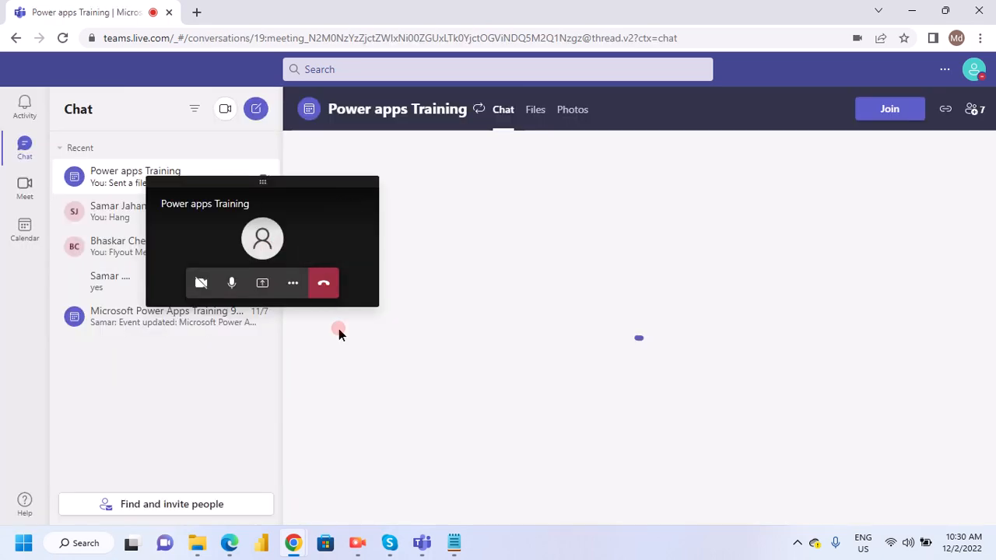
left_click(323, 286)
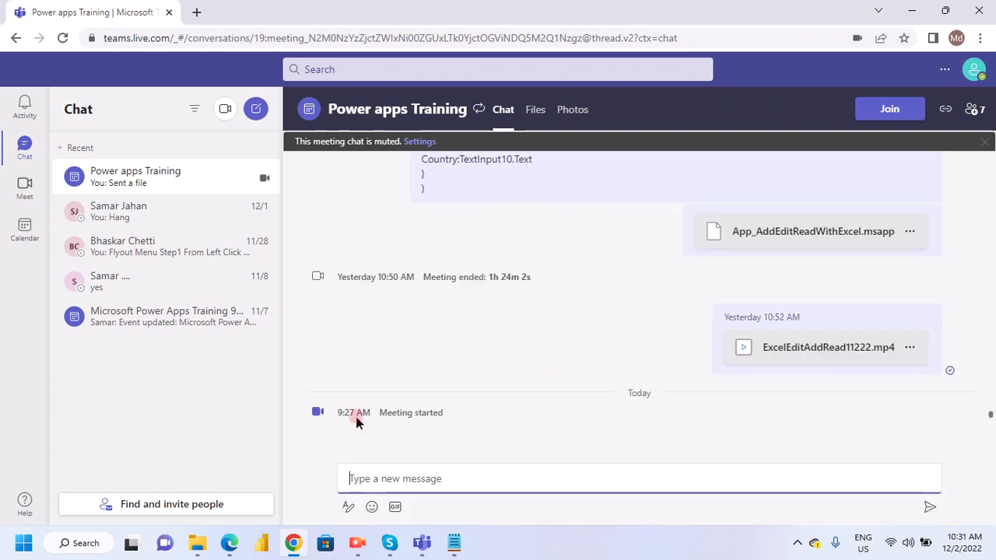
- Dismiss the muted-chat notice and rejoin the Power apps Training meeting
left_click(981, 141)
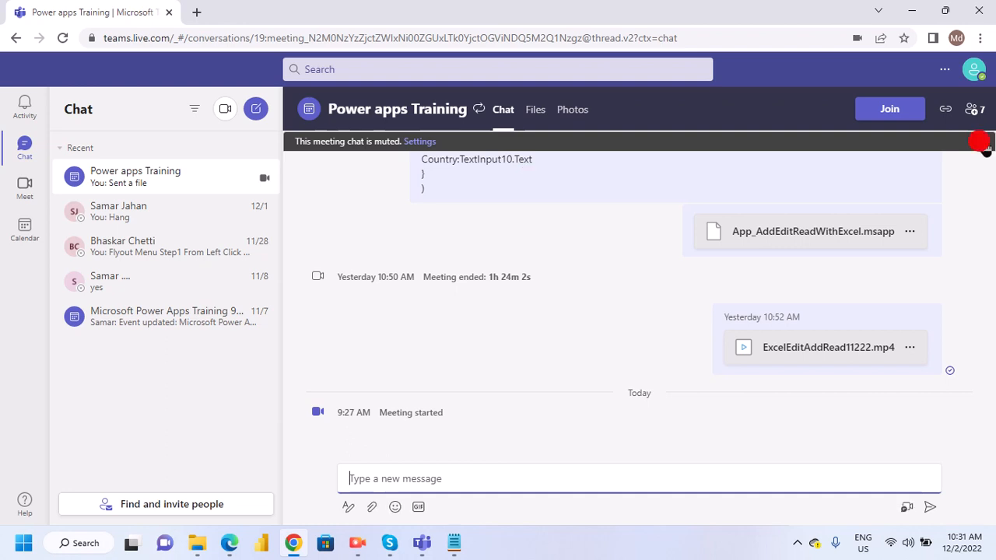
left_click(982, 144)
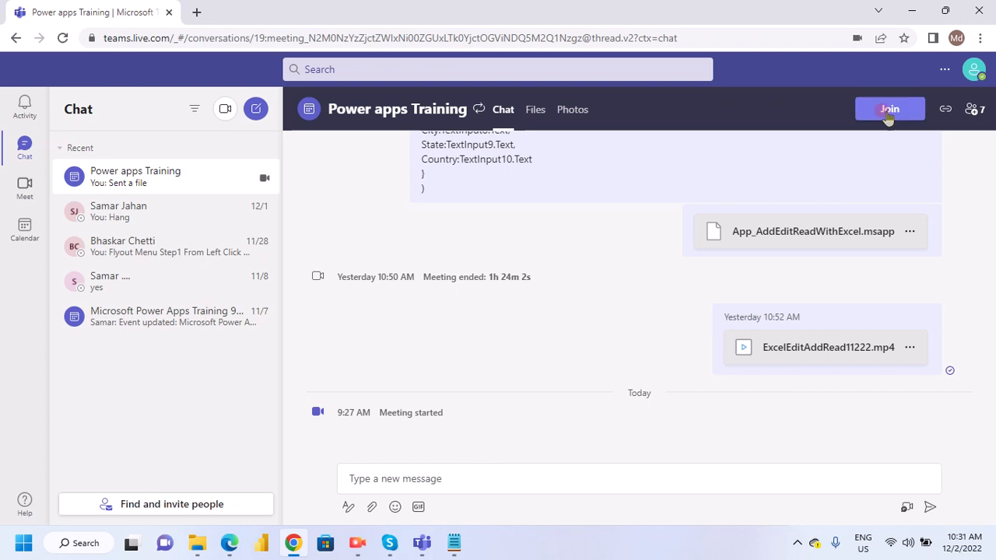
left_click(888, 111)
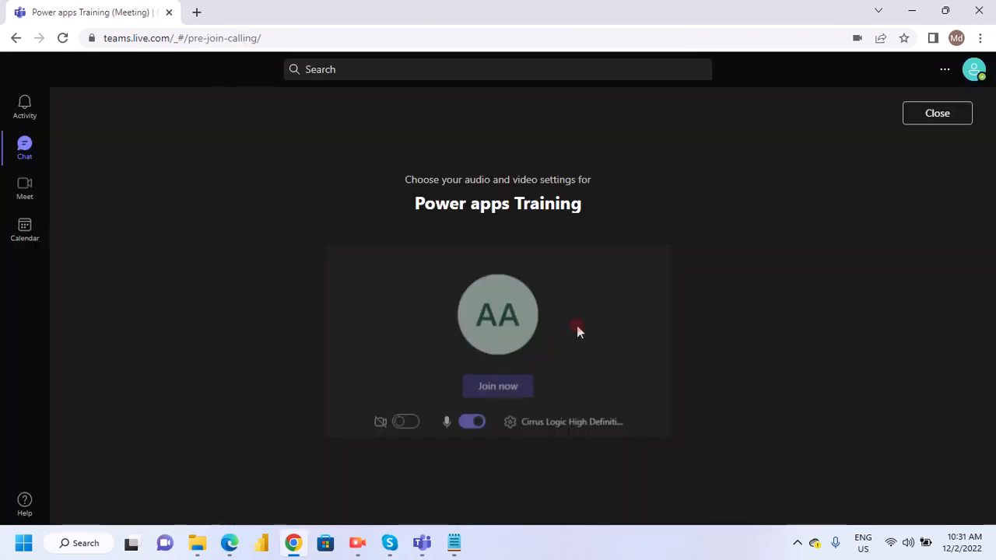
left_click(506, 397)
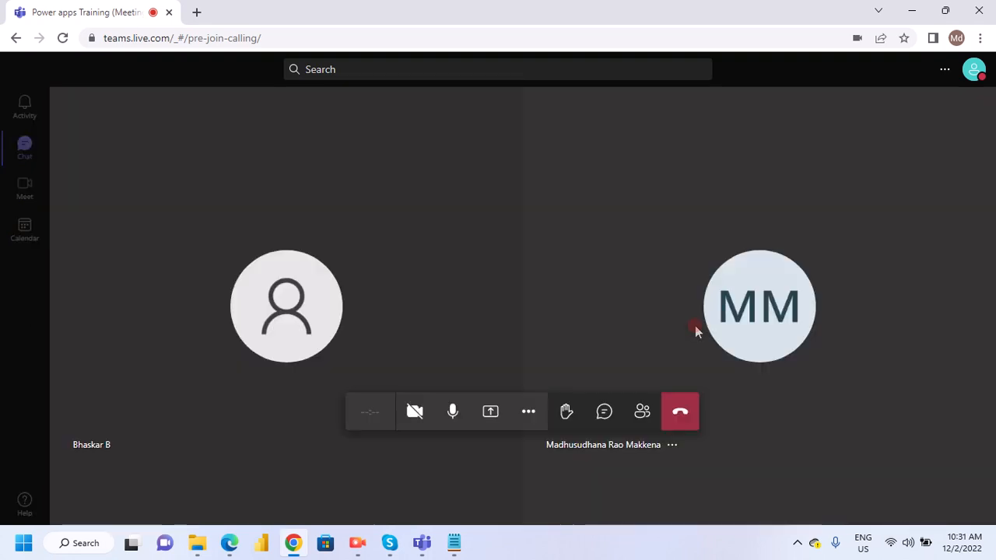
- Share the entire screen in the rejoined meeting
left_click(496, 417)
left_click(420, 319)
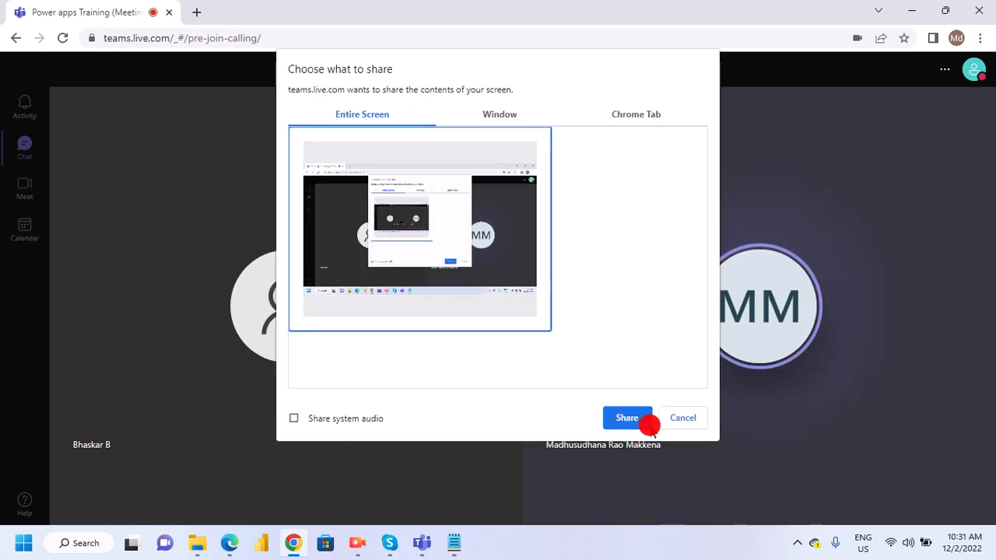
left_click(644, 418)
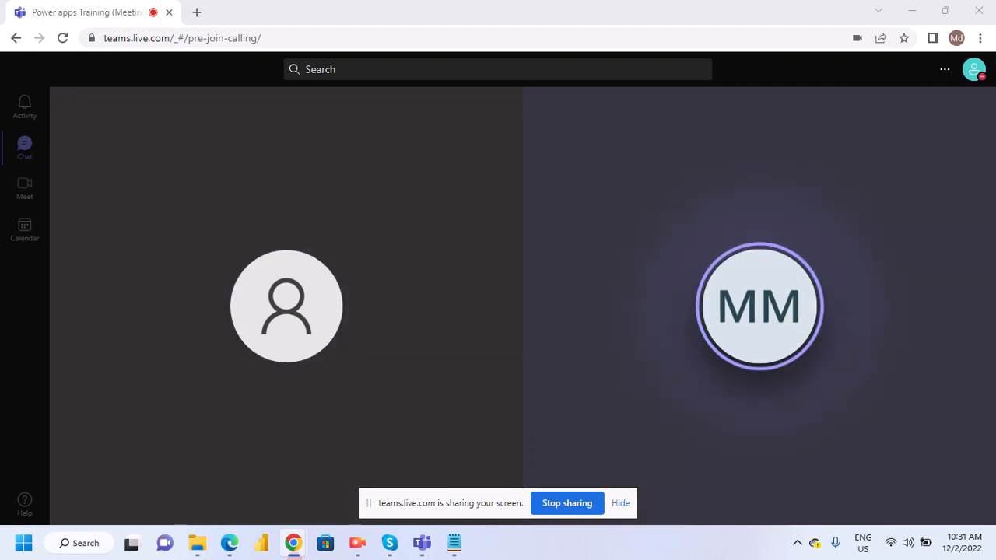
- Switch to Edge and close the Power Query data source dialog on the EmployeesDetail table page
left_click(238, 540)
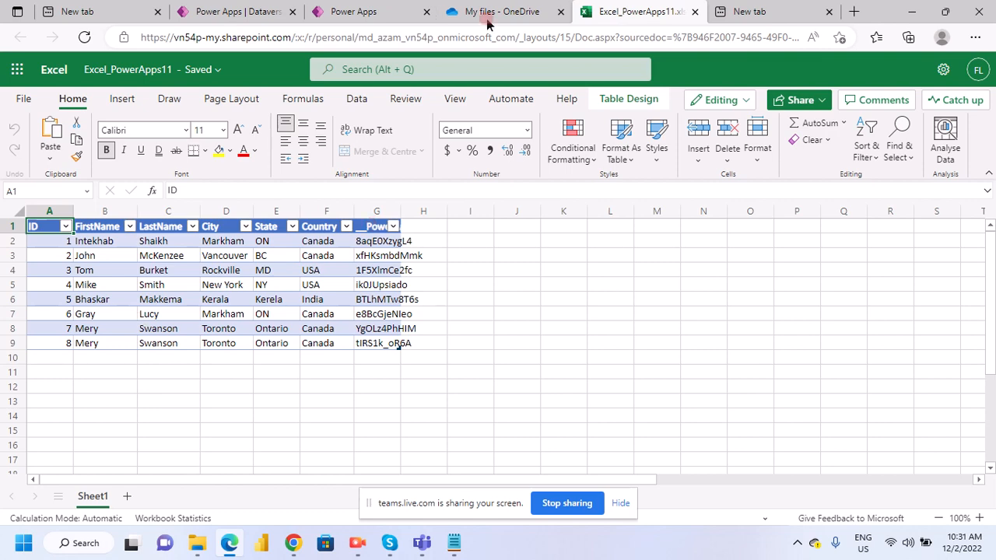
left_click(371, 11)
left_click(225, 12)
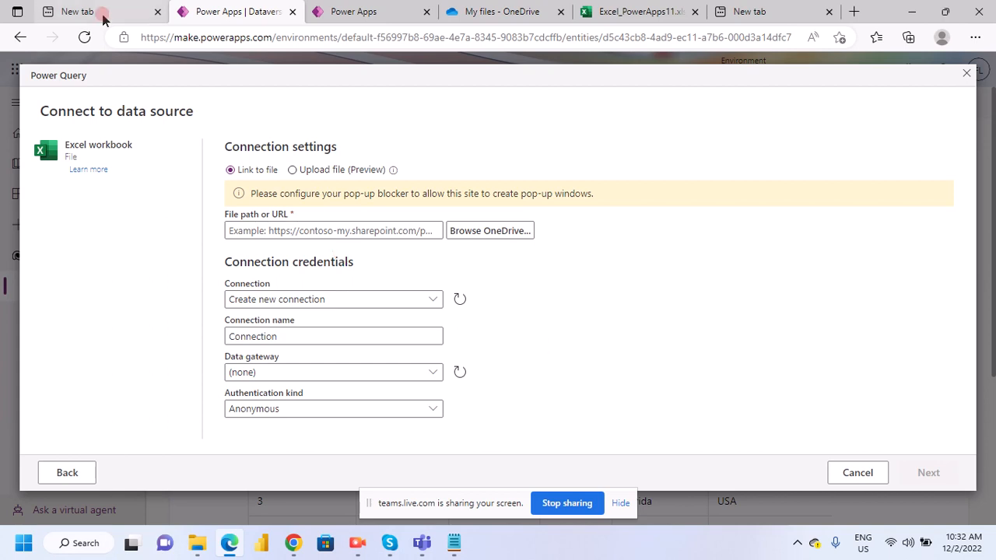
left_click(967, 74)
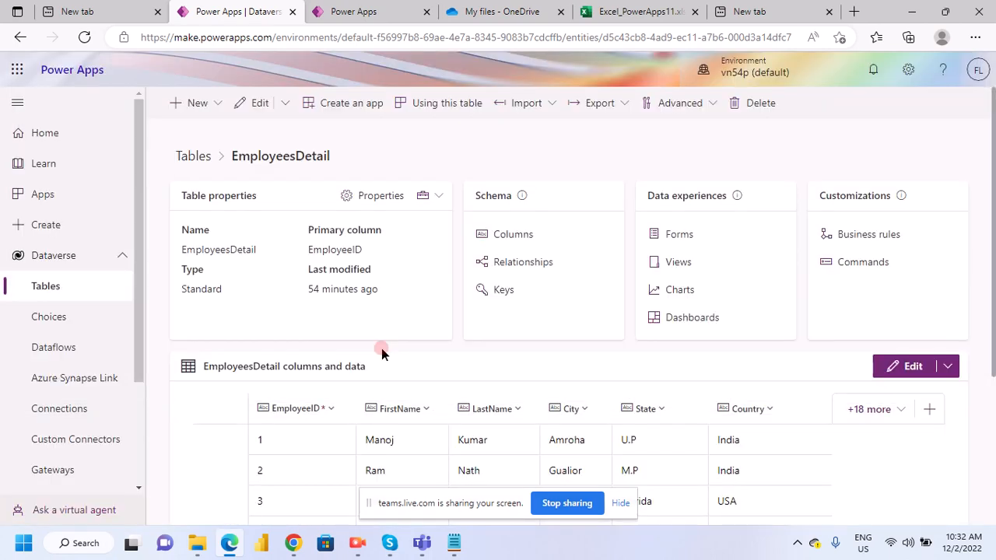
- Compare the EmployeesDetail table's columns and rows with the employee table in the Excel_PowerApps11 workbook
scroll(381, 348, "down", 3)
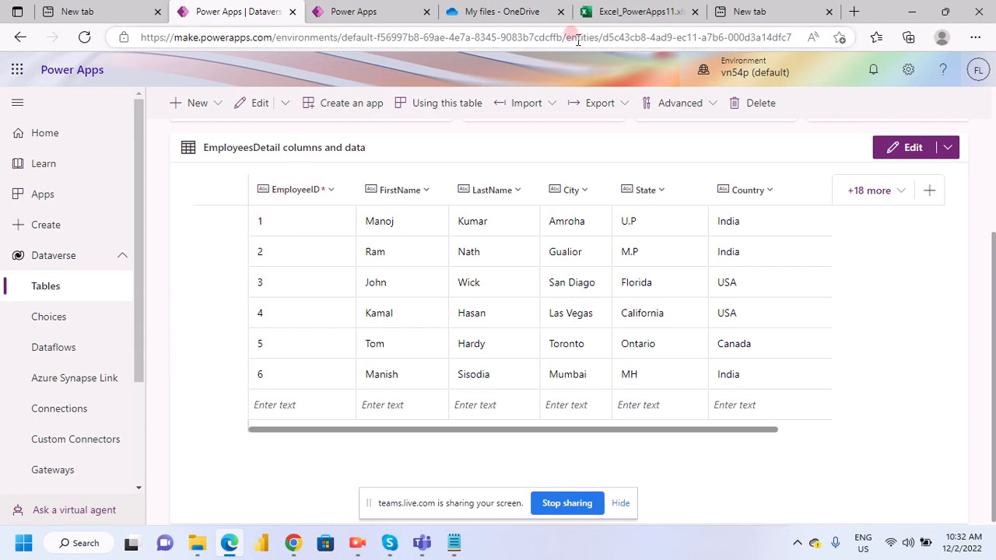
left_click(634, 11)
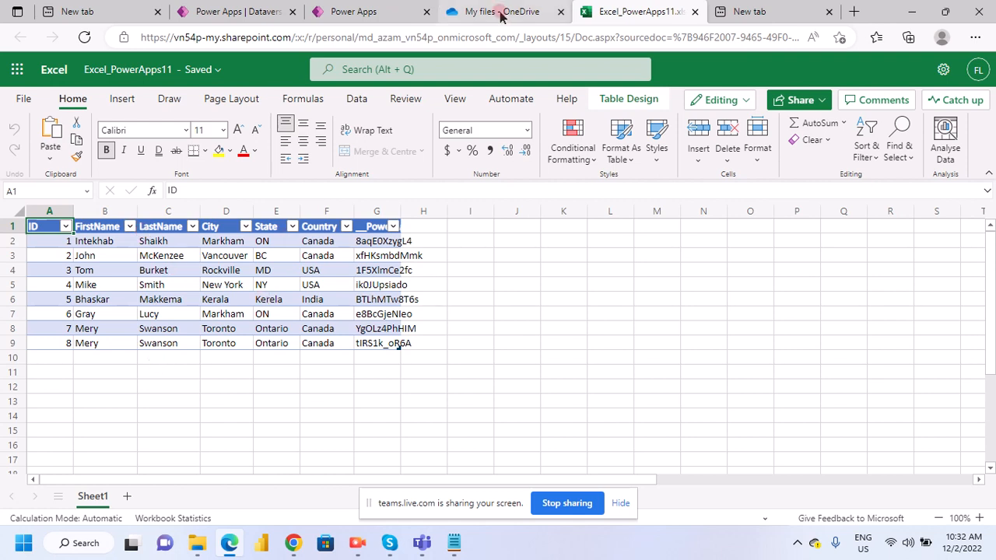
left_click(352, 9)
left_click(213, 11)
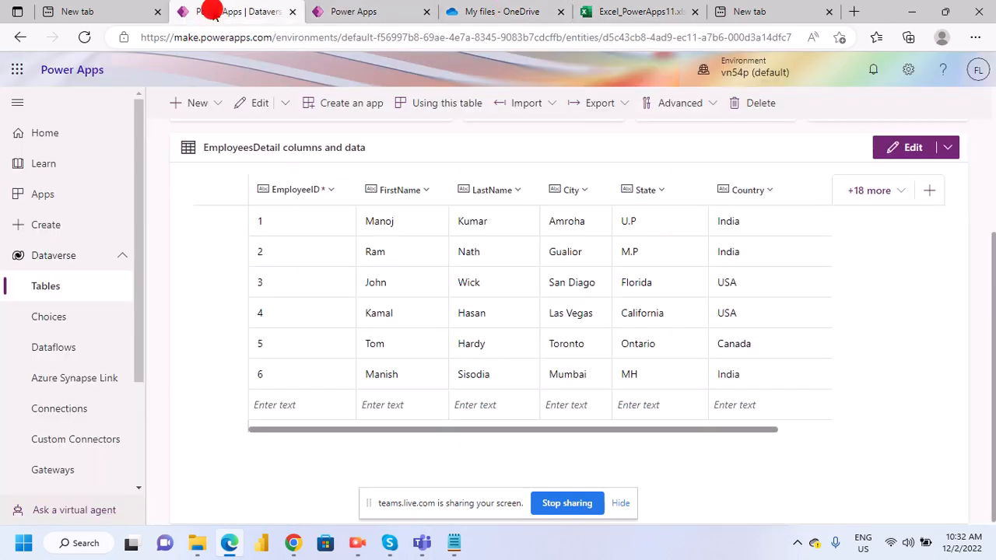
scroll(480, 226, "up", 3)
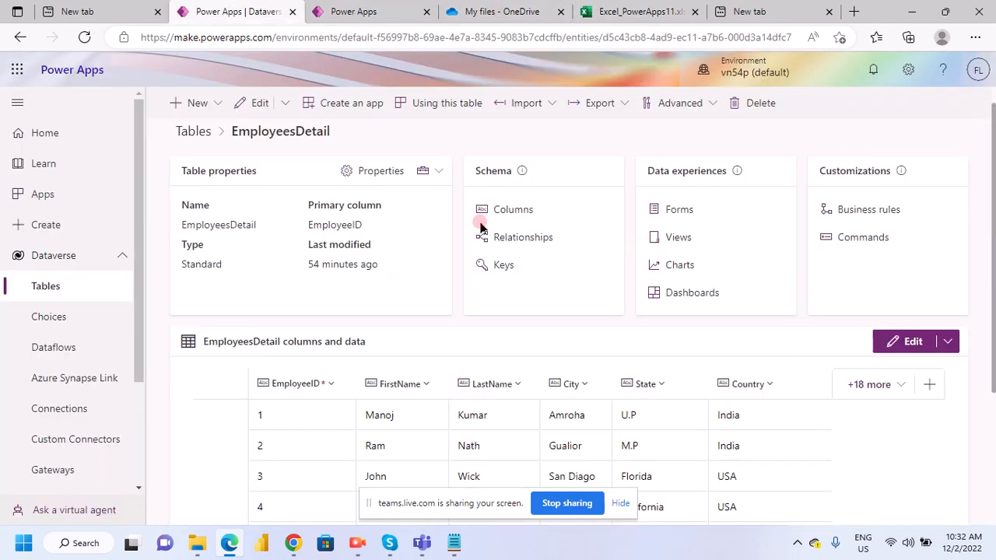
scroll(481, 226, "up", 1)
left_click(35, 255)
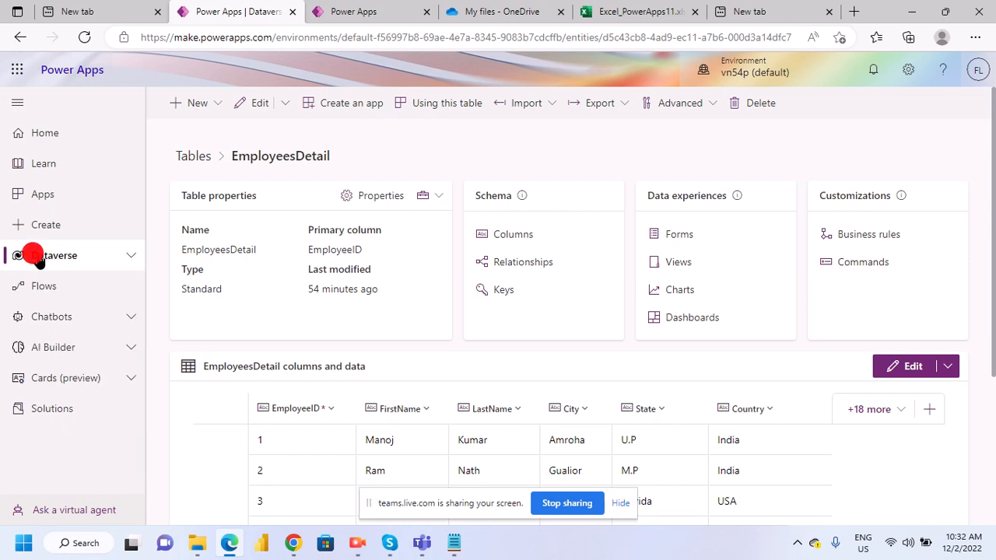
- Switch to Notepad and copy the new table name MyEmployee from the Power Apps notes
left_click(454, 543)
left_click(145, 298)
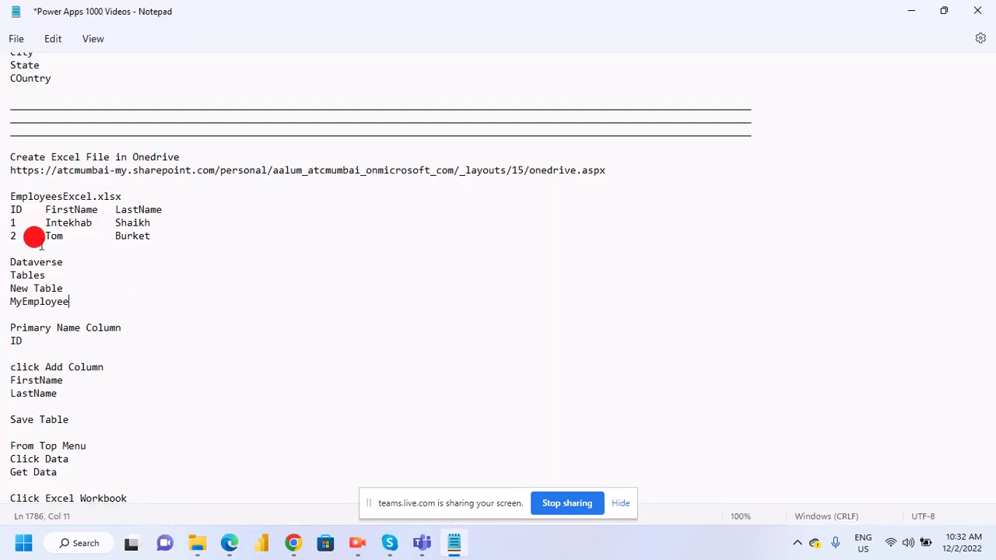
scroll(49, 251, "down", 2)
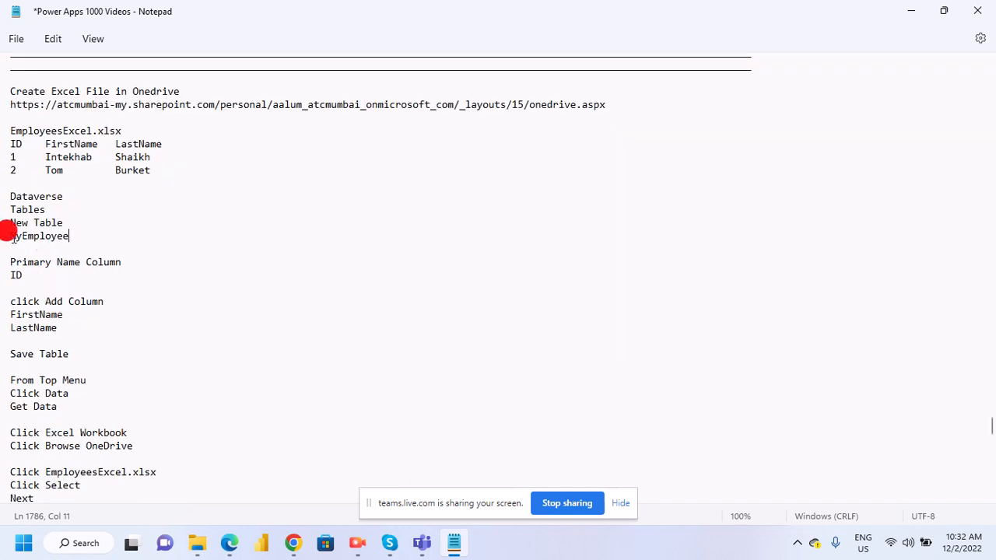
left_click_drag(9, 235, 59, 243)
right_click(59, 240)
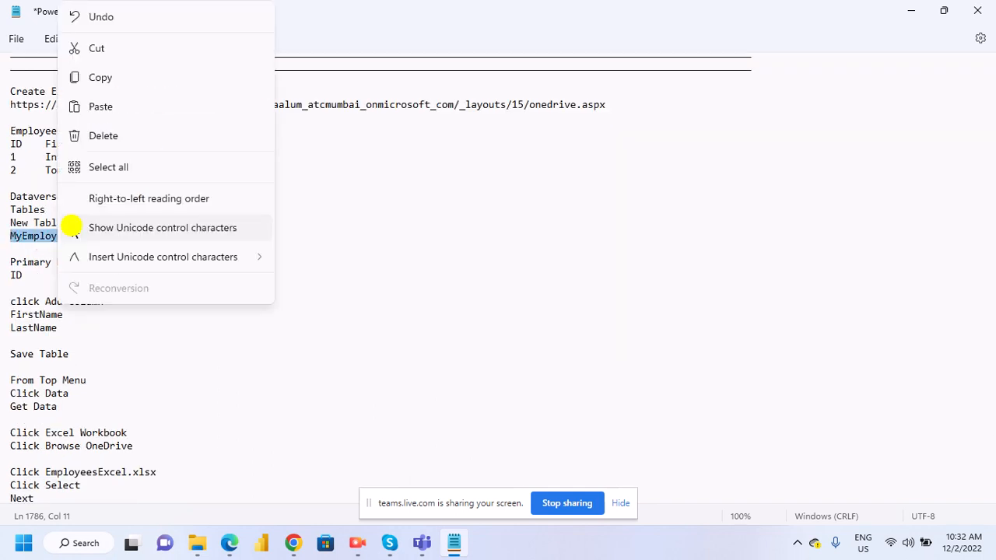
left_click(101, 77)
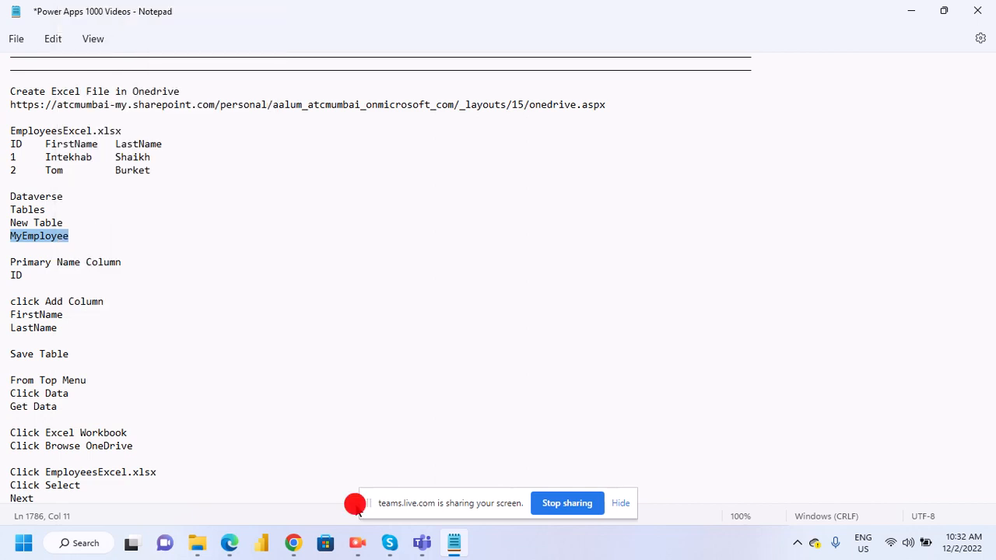
- Switch back to Edge, open the list of Dataverse tables and start creating a new table
mouse_move(239, 550)
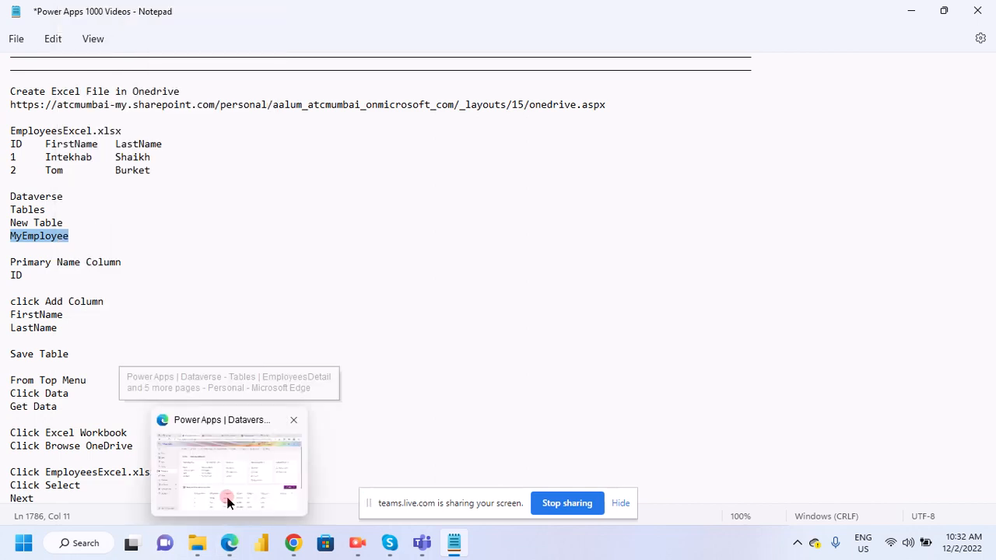
left_click(230, 542)
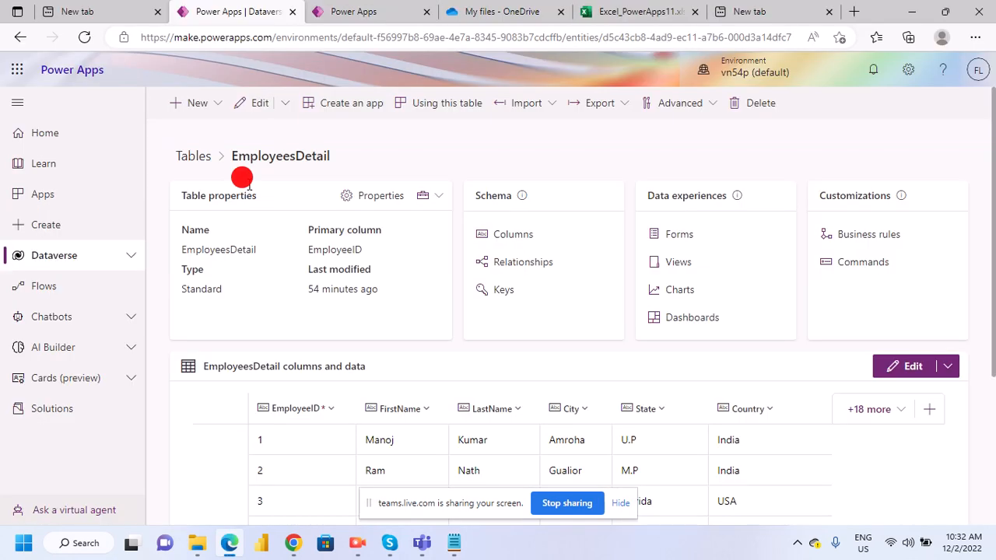
scroll(410, 326, "down", 3)
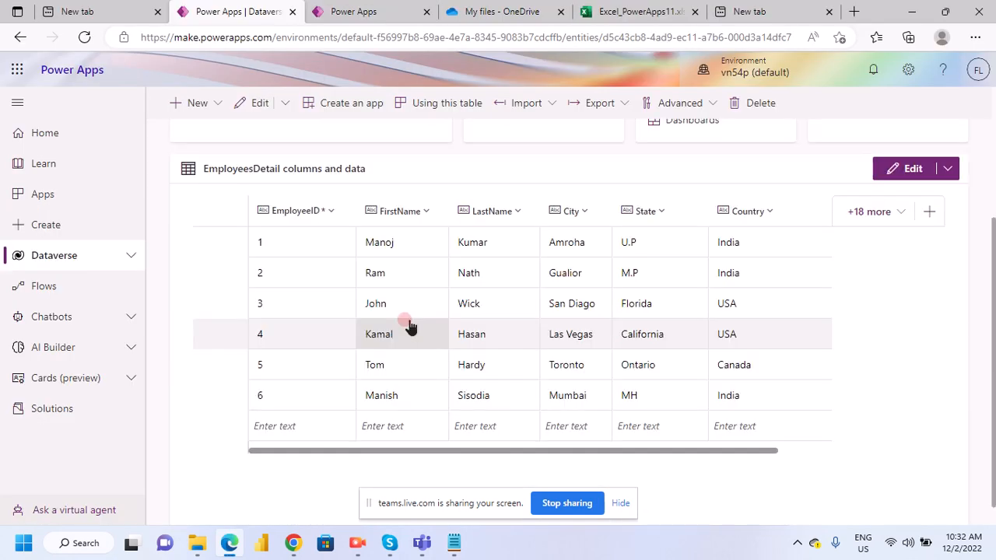
scroll(410, 327, "up", 3)
left_click(48, 265)
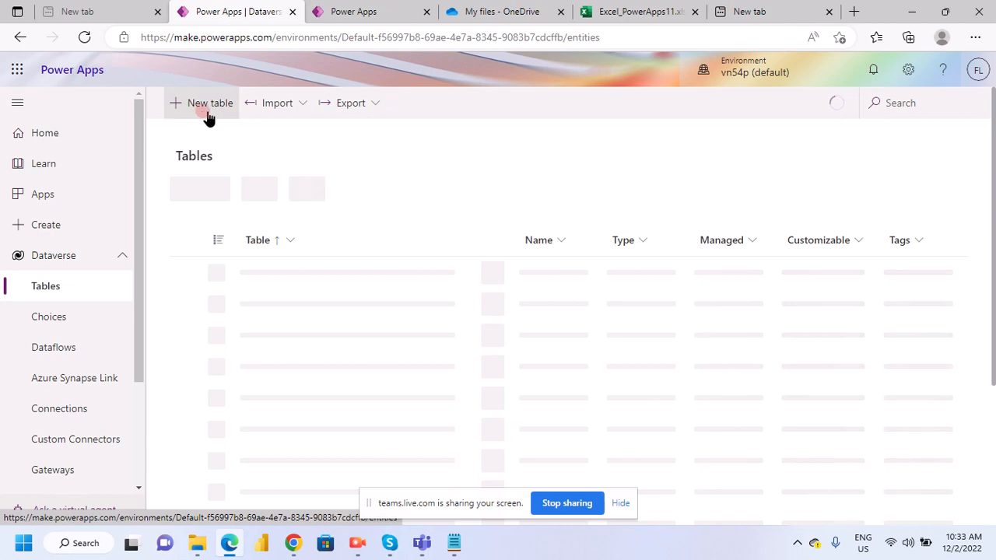
left_click(472, 225)
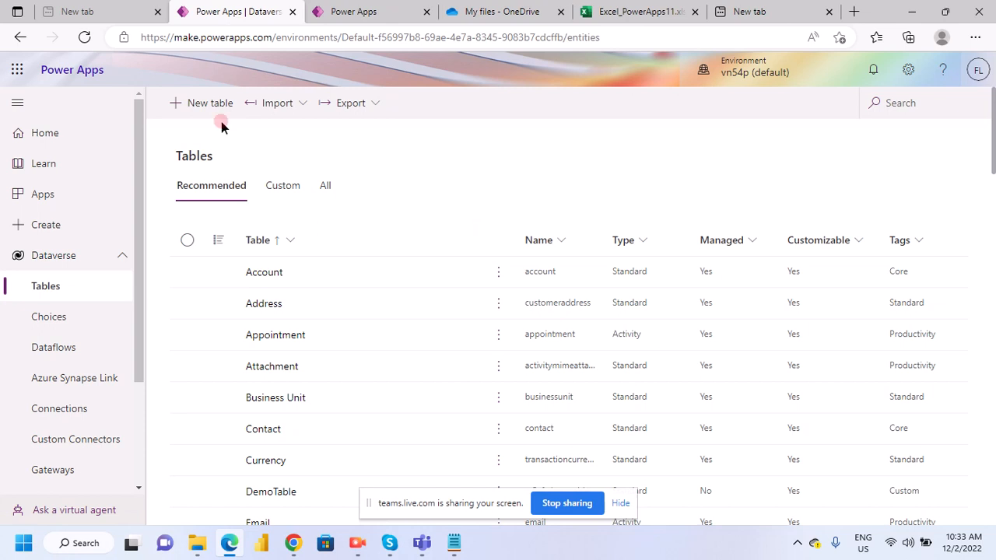
left_click(397, 212)
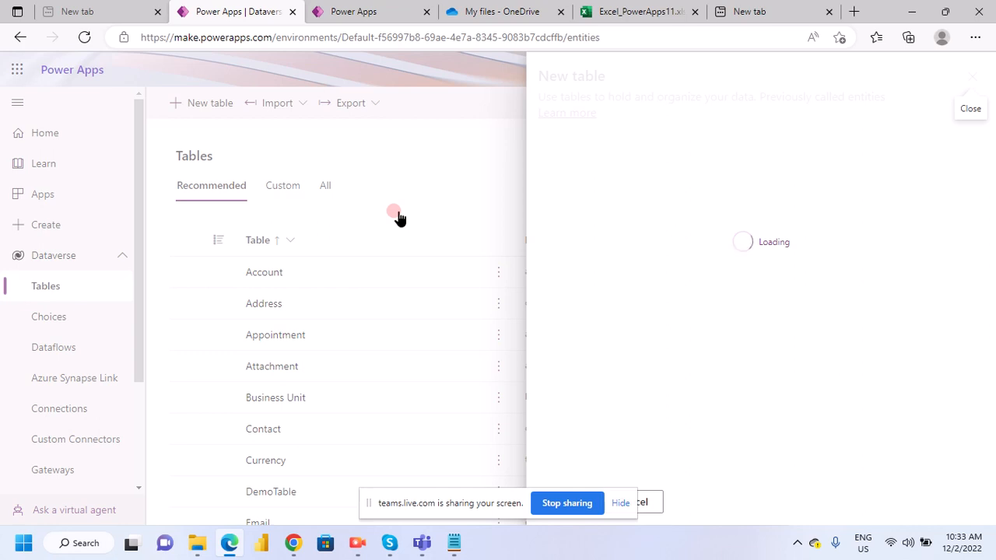
- Set the new table's display name to MyEmployee and its primary column's display name to ID
left_click(652, 204)
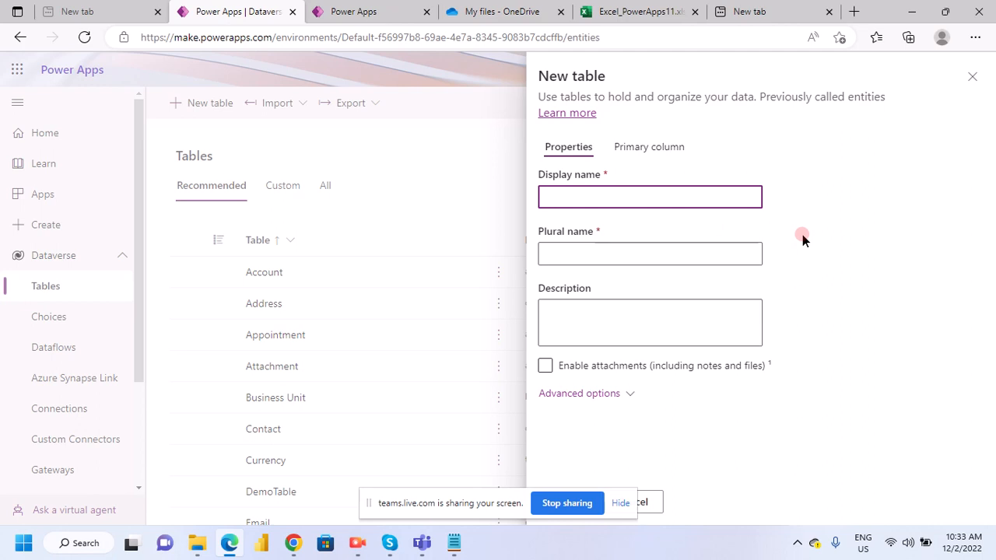
type("MyEmployee")
left_click(649, 146)
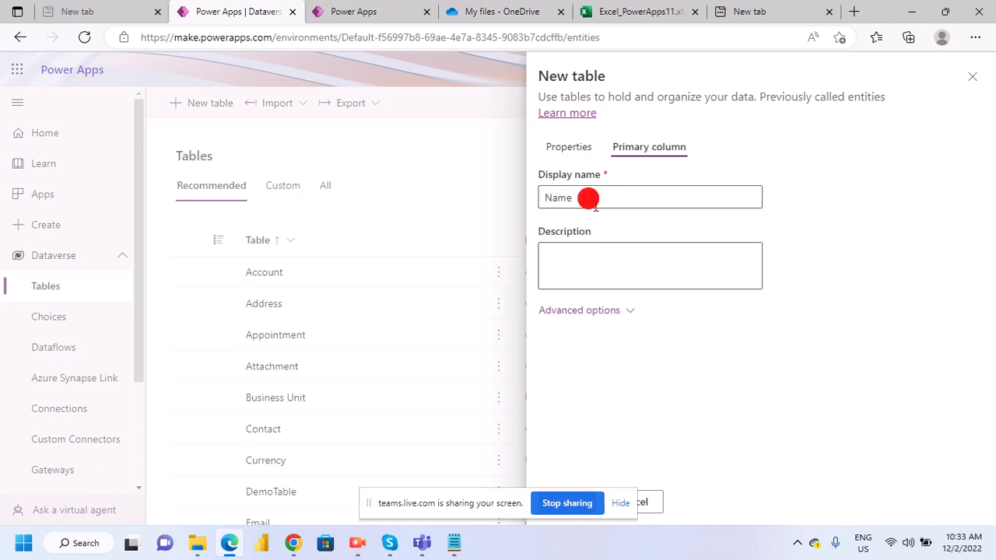
double_click(588, 199)
type("ID")
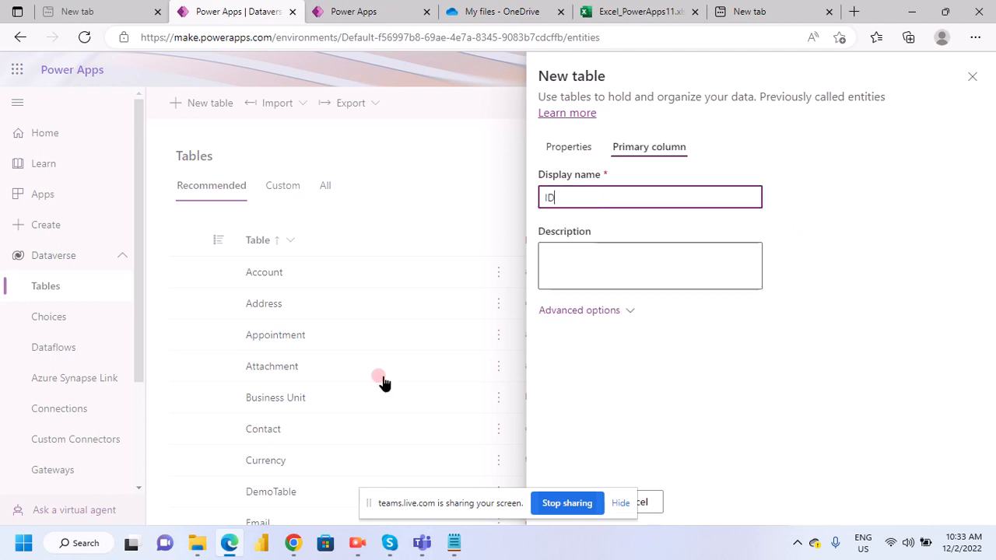
- Switch to Notepad, review the ID, FirstName and LastName headers of EmployeesExcel.xlsx in the notes, and return to Edge
left_click(436, 551)
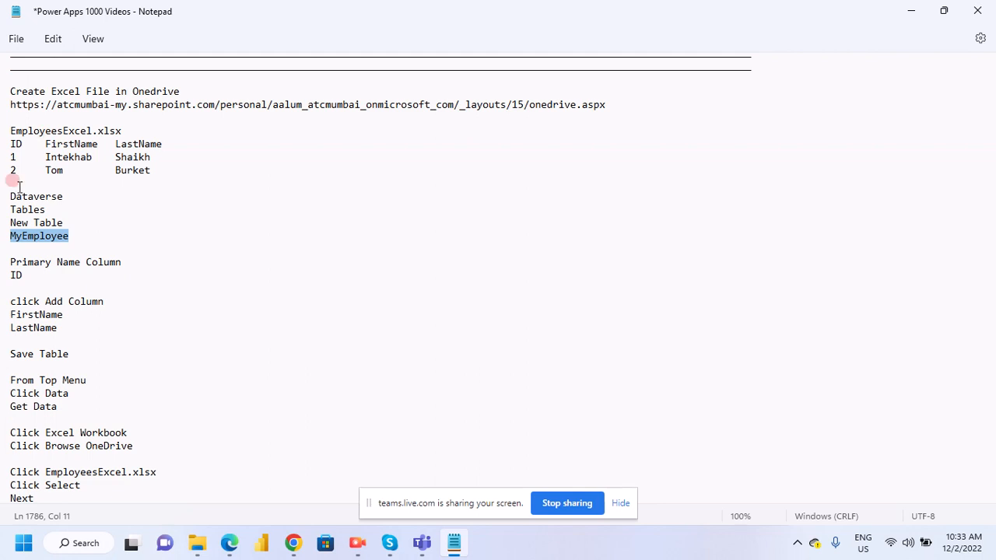
left_click_drag(11, 144, 169, 146)
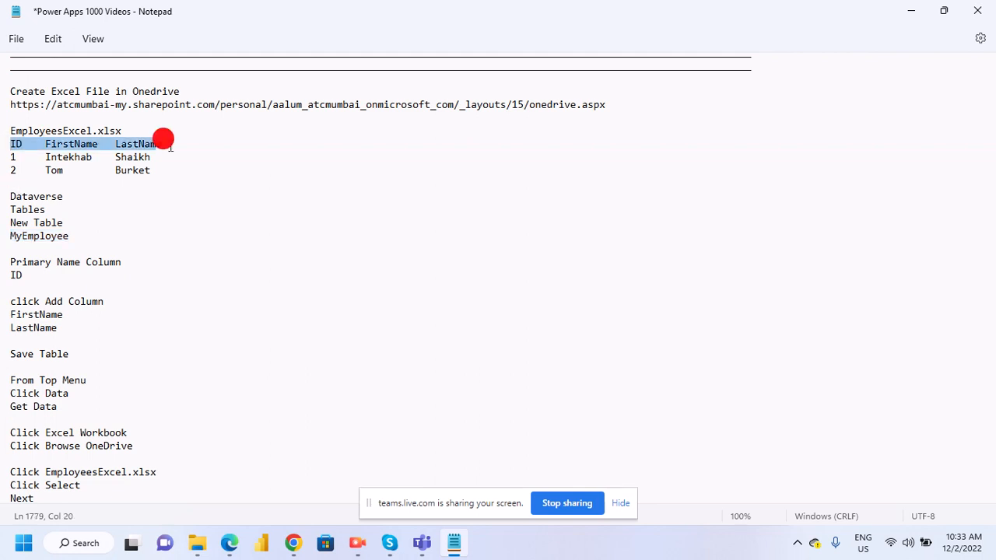
left_click(155, 170)
left_click(11, 143)
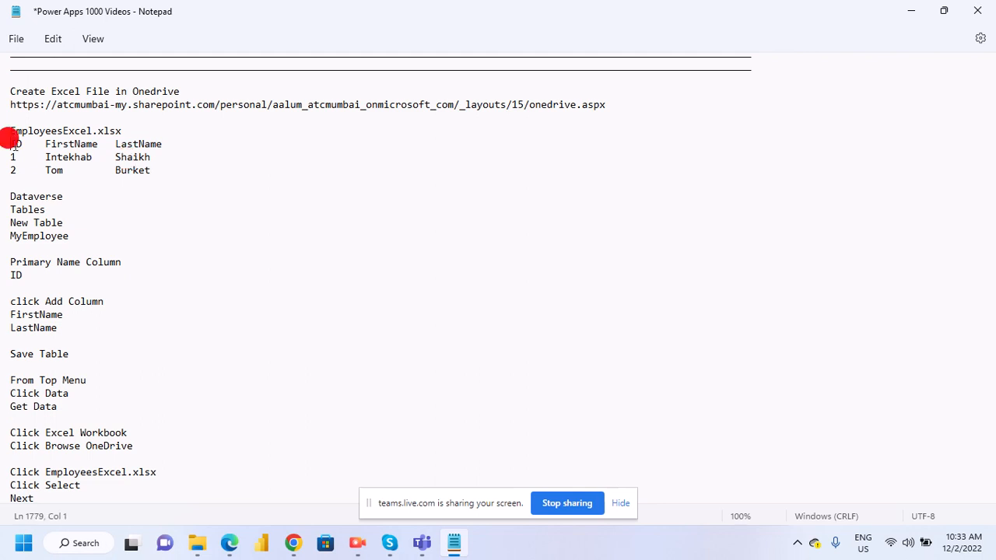
left_click_drag(10, 143, 163, 145)
left_click(186, 182)
left_click(10, 141)
left_click_drag(11, 143, 166, 147)
left_click(152, 182)
key("alt+Tab")
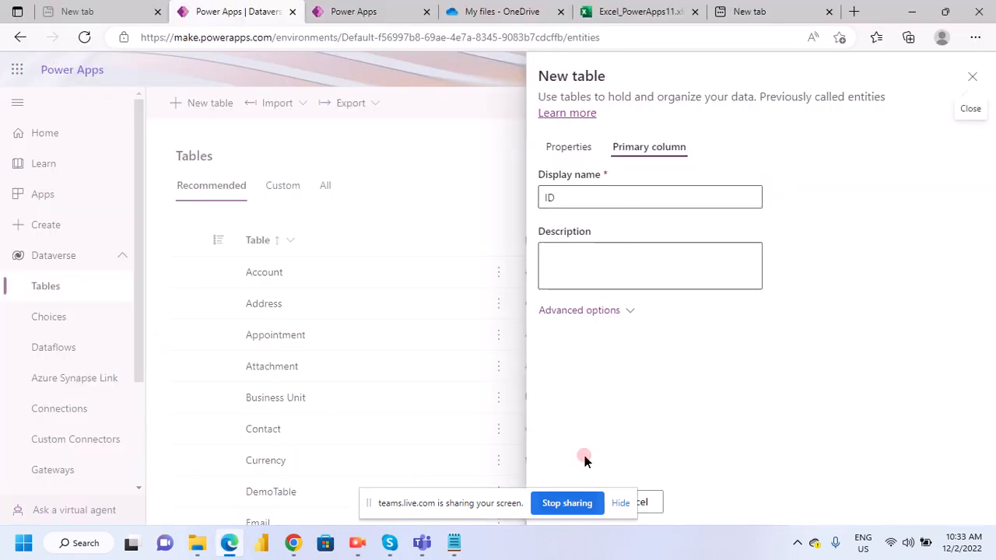
- Return to the new table's general properties, hide the screen-sharing bar and try to save the table as MyEmployee
left_click(571, 147)
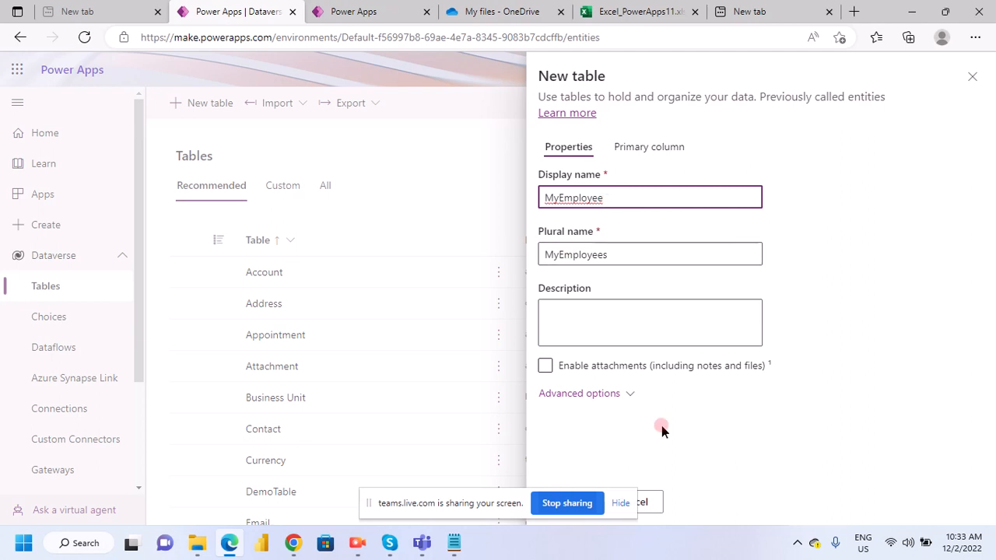
left_click(620, 506)
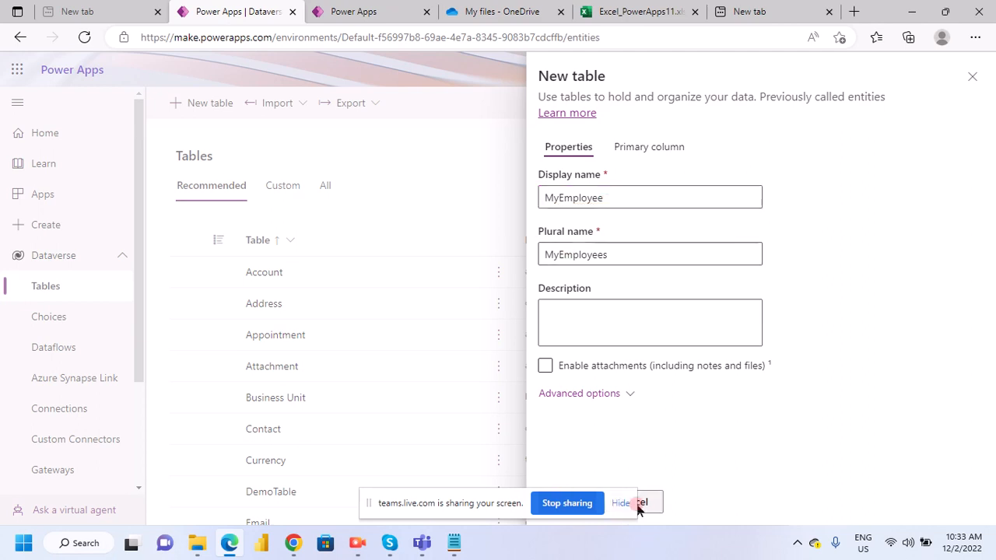
left_click(625, 503)
left_click(576, 506)
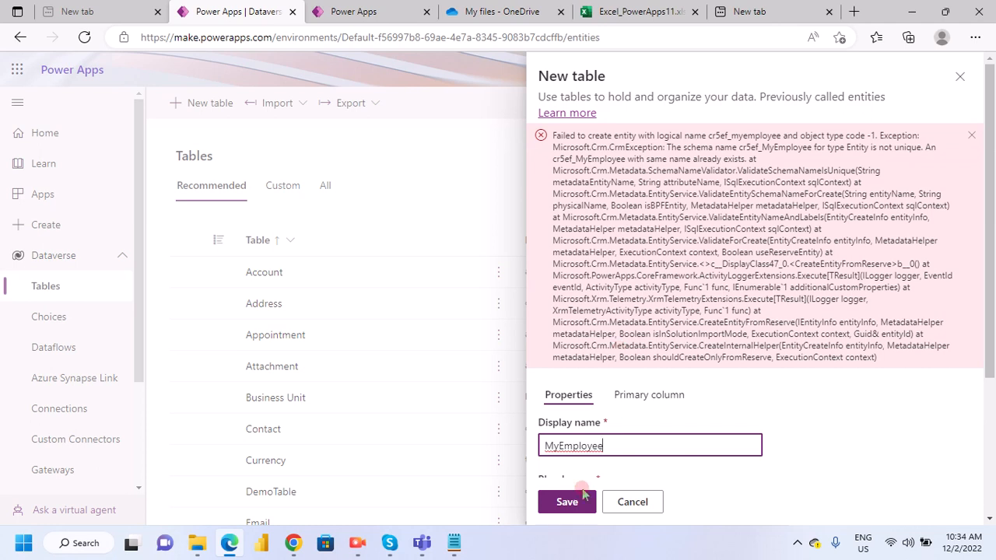
- Change the new table's display name to MyTable and save the table
left_click(558, 446)
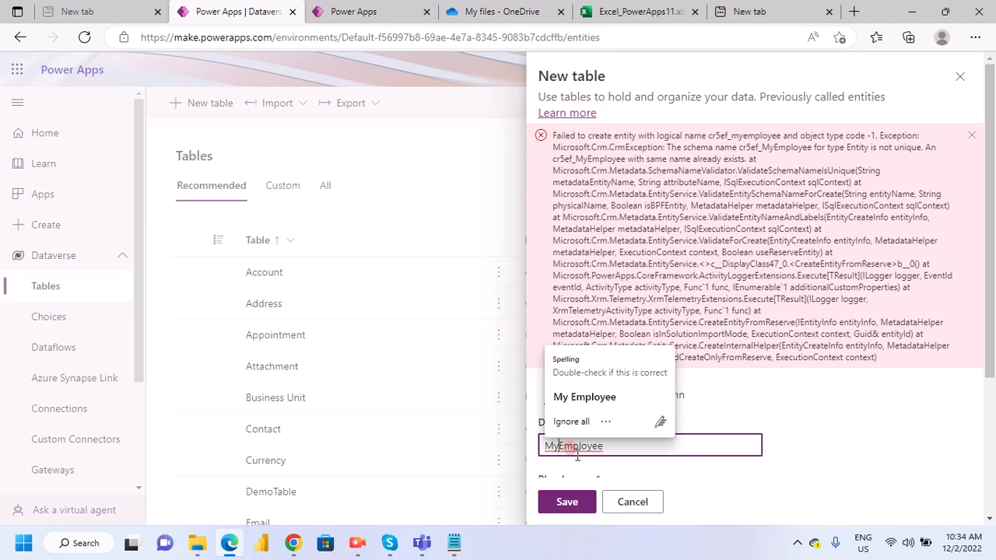
left_click(557, 441)
left_click_drag(557, 441, 629, 445)
type("Ta")
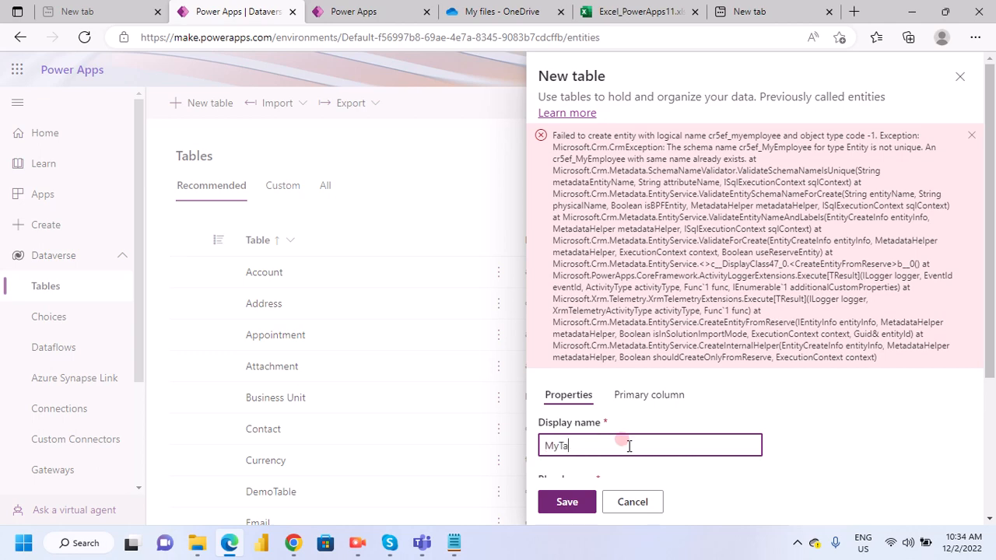
type("ble")
scroll(618, 443, "down", 2)
scroll(609, 441, "down", 1)
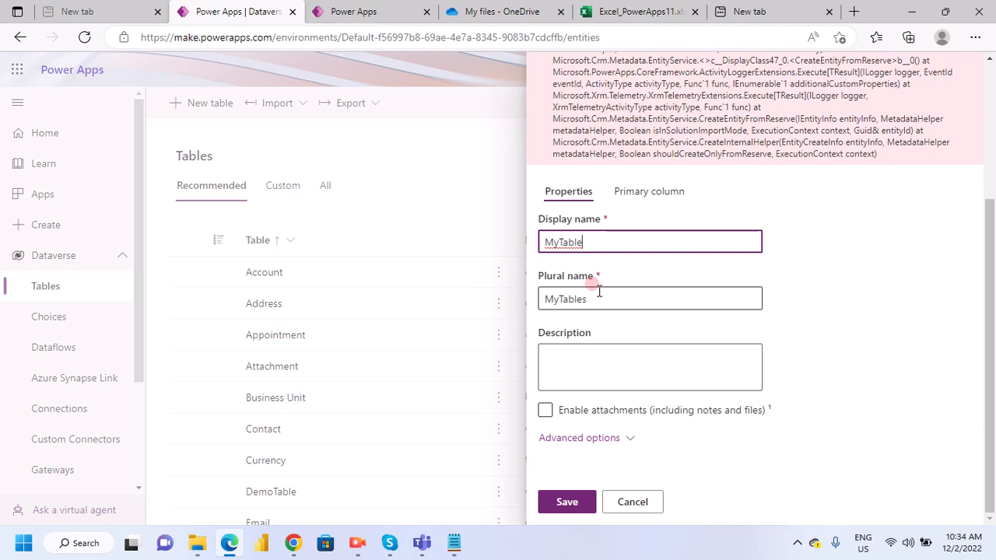
left_click(567, 502)
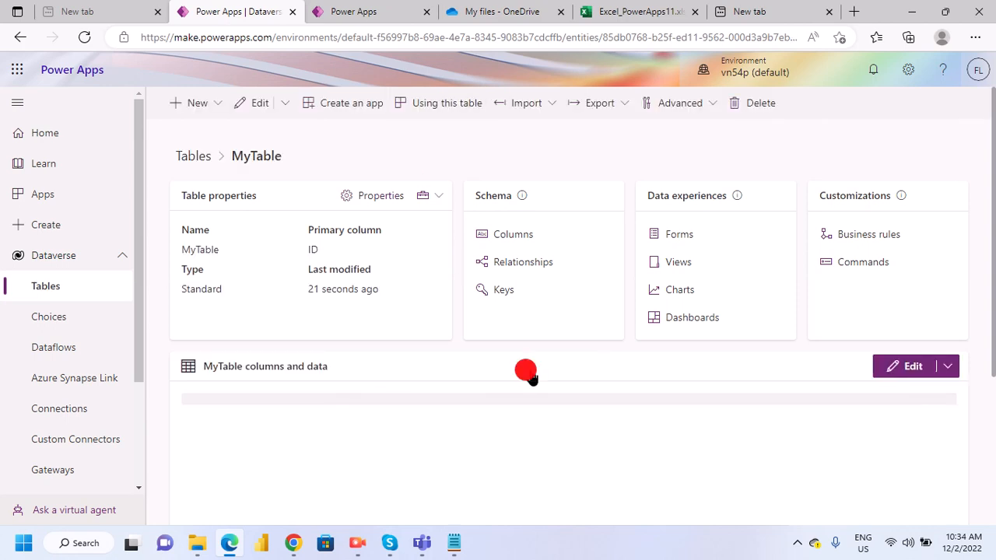
- Open MyTable's list of columns, and switch to Notepad to copy the column name FirstName from the notes
left_click(518, 246)
left_click(453, 543)
left_click(28, 158)
left_click(9, 157)
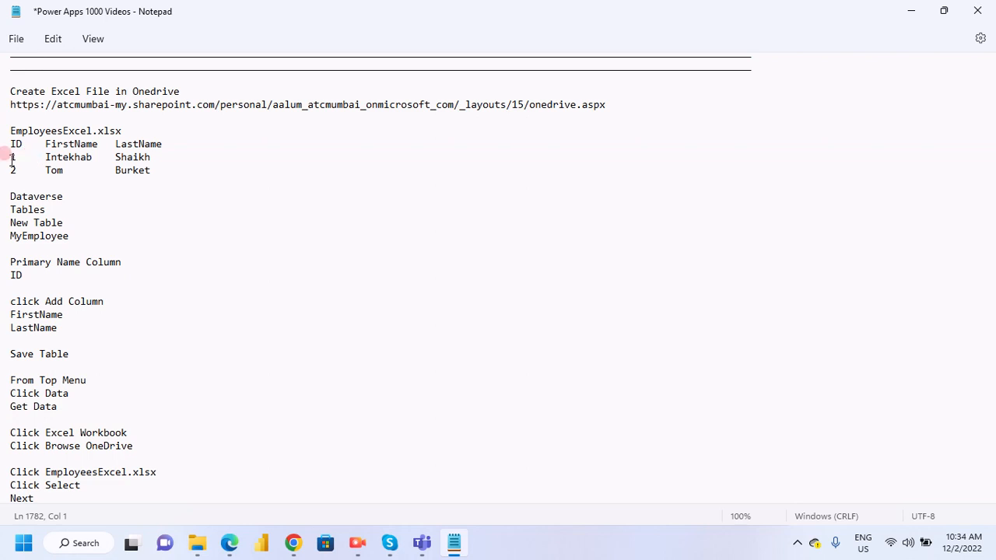
left_click(113, 164)
left_click(64, 176)
left_click(36, 170)
left_click(72, 231)
left_click(48, 268)
left_click(14, 319)
left_click_drag(11, 315, 78, 317)
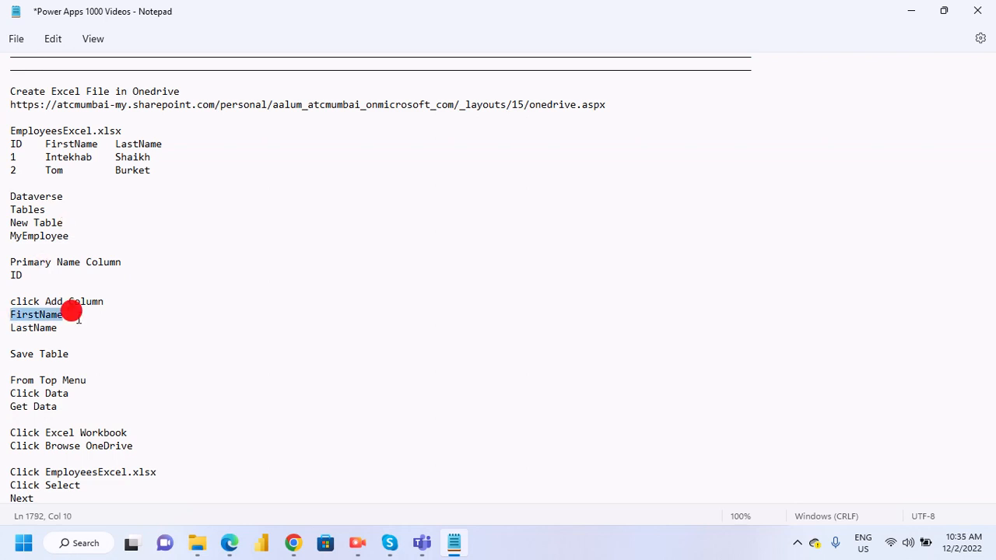
- Switch back to Edge and add a column with the display name FirstName to MyTable
left_click(228, 545)
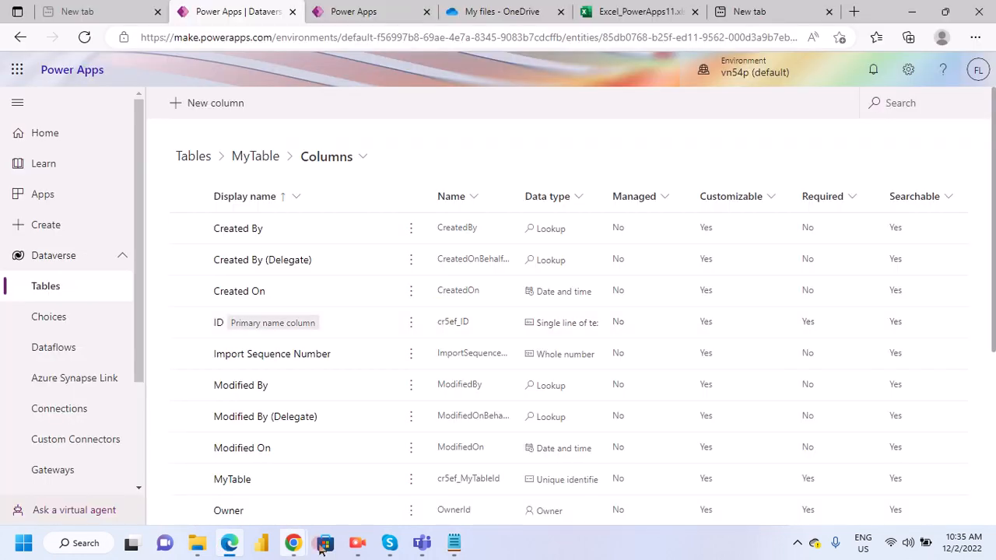
mouse_move(295, 546)
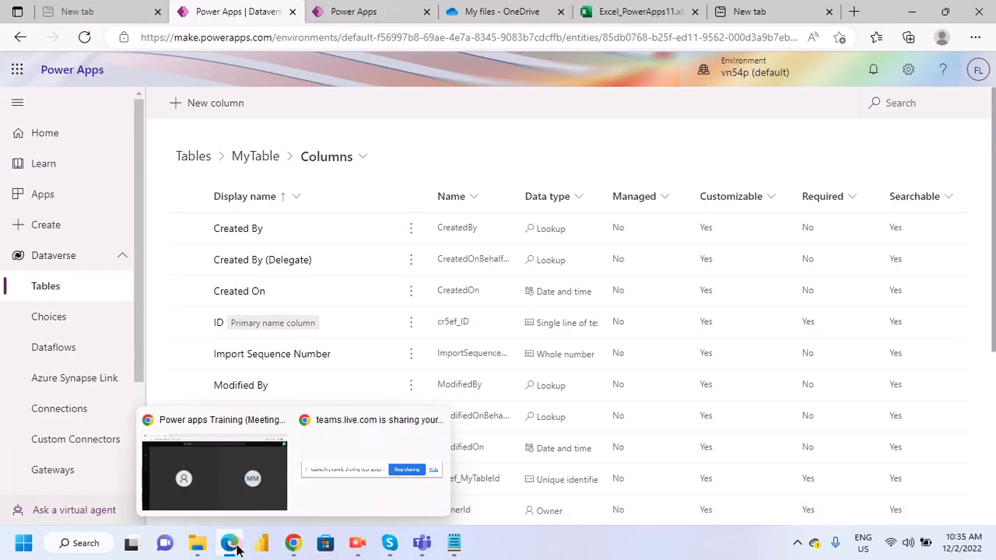
mouse_move(222, 541)
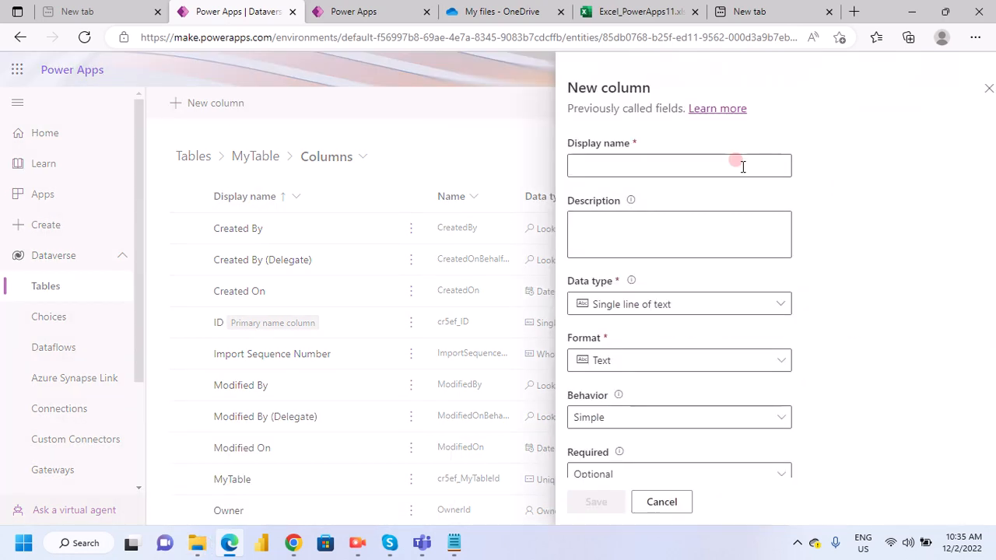
left_click(668, 163)
type("FirstName")
left_click(574, 506)
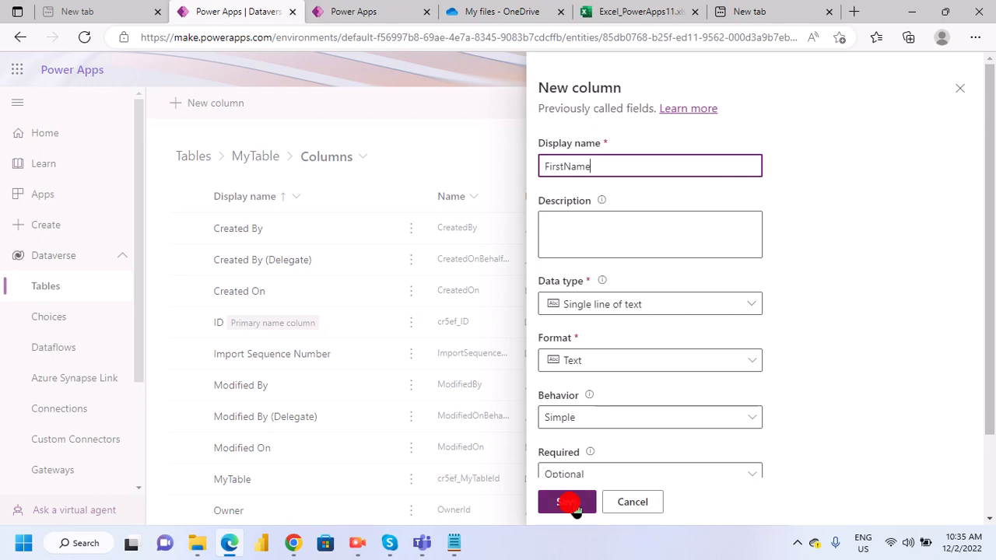
- Copy LastName from the Notepad notes, and switch back to Edge to add it as a new column of MyTable
left_click(454, 543)
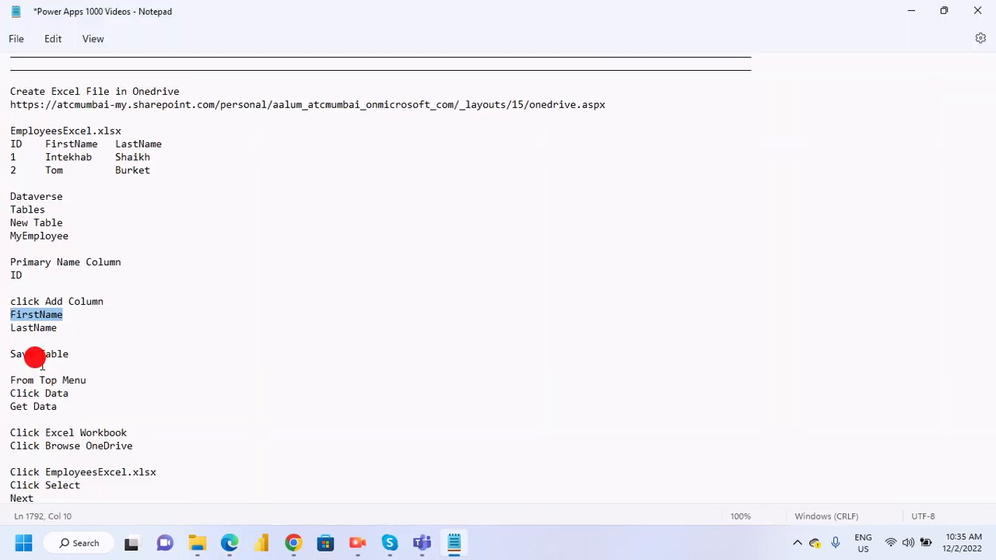
double_click(37, 329)
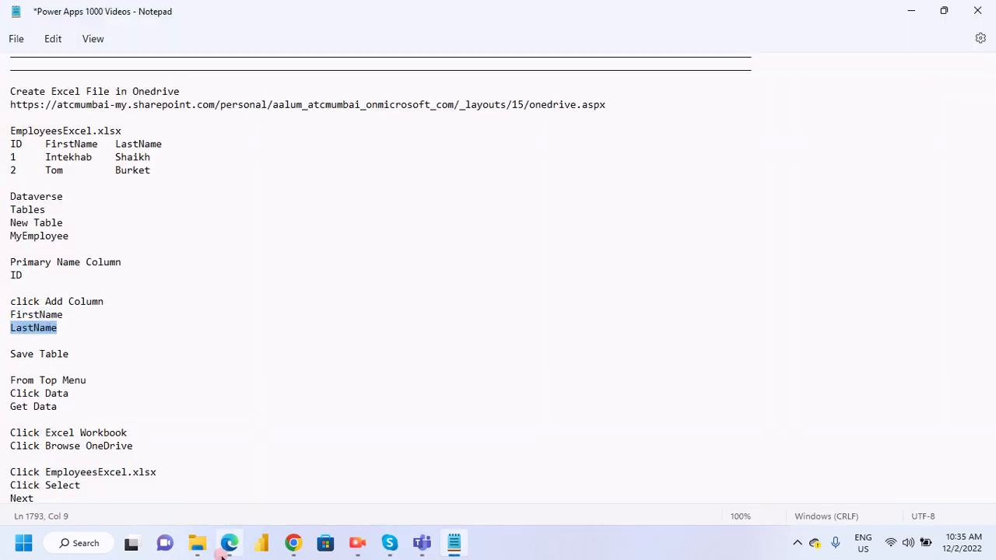
mouse_move(233, 552)
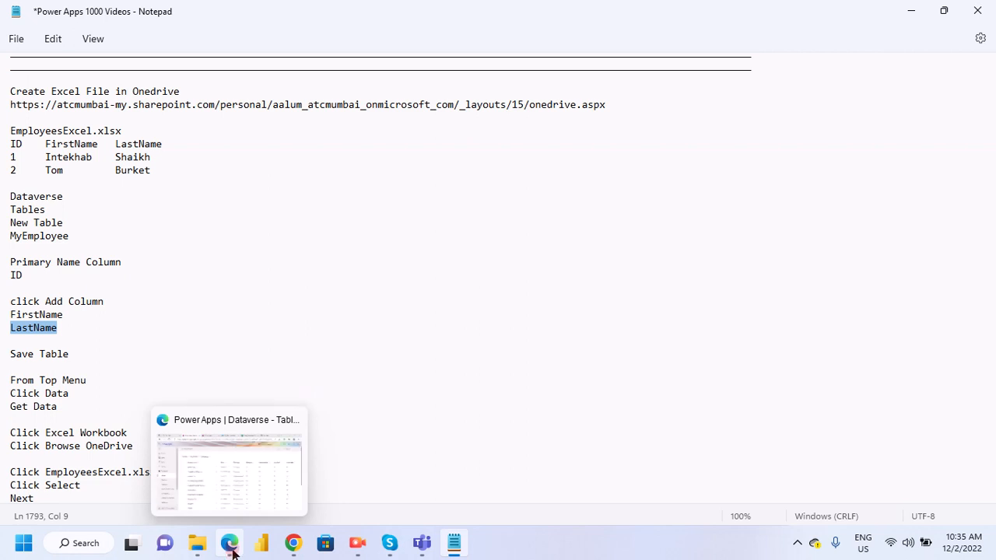
left_click(226, 487)
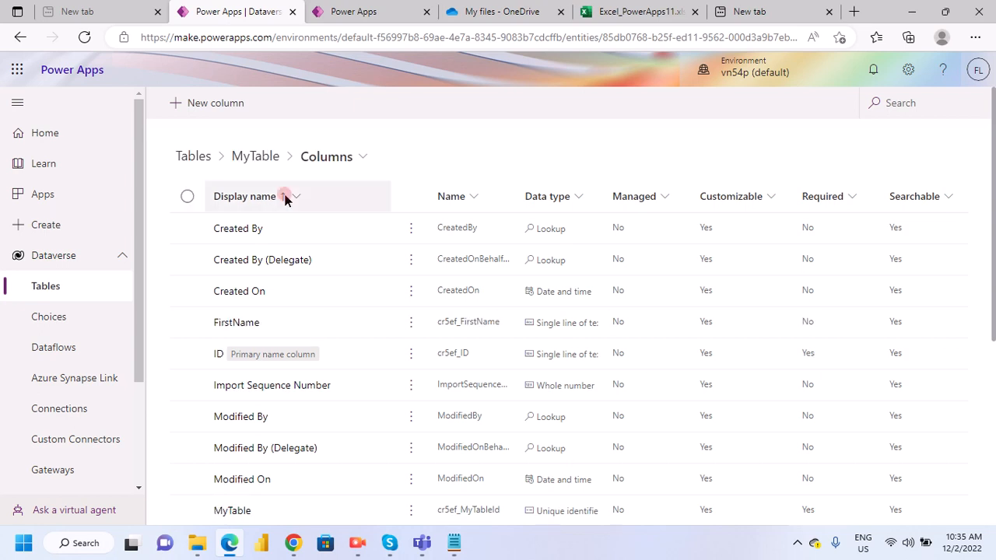
left_click(195, 117)
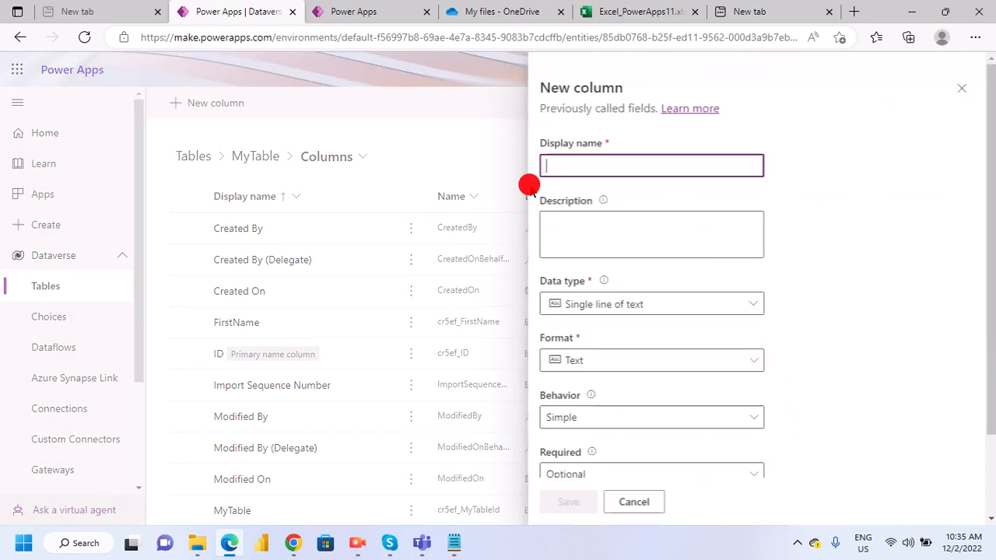
type("LastName")
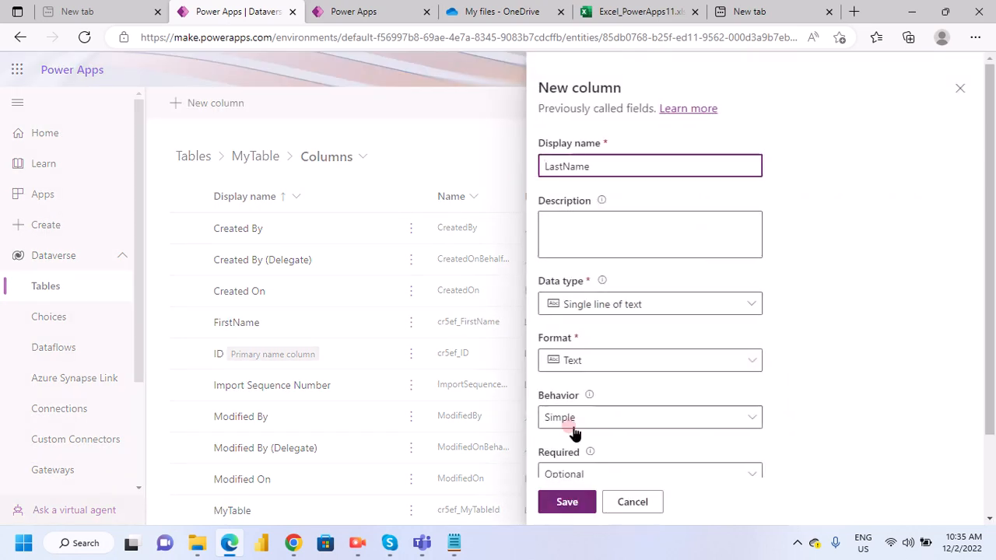
left_click(568, 501)
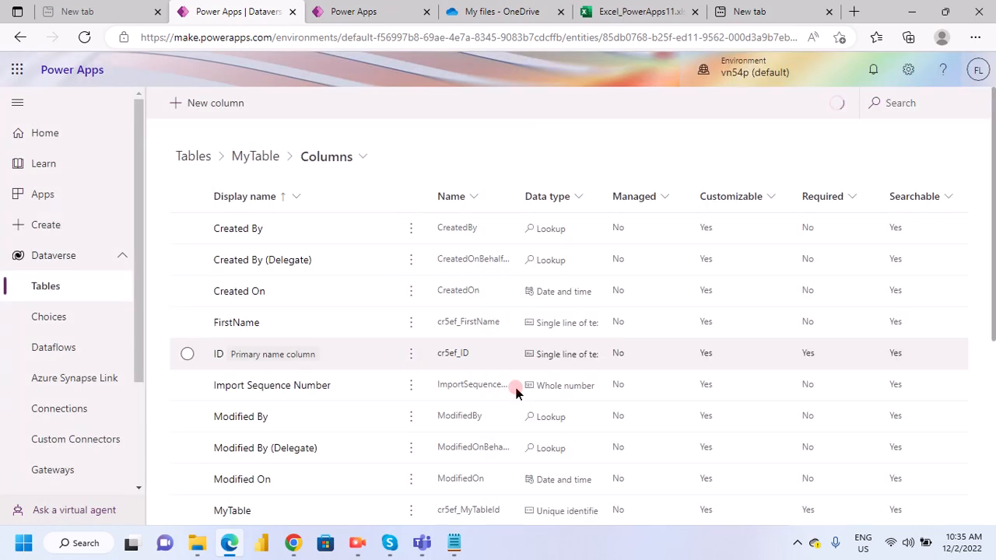
- Examine MyTable's column list, comparing the custom FirstName, ID and LastName columns with the system columns
scroll(303, 372, "down", 4)
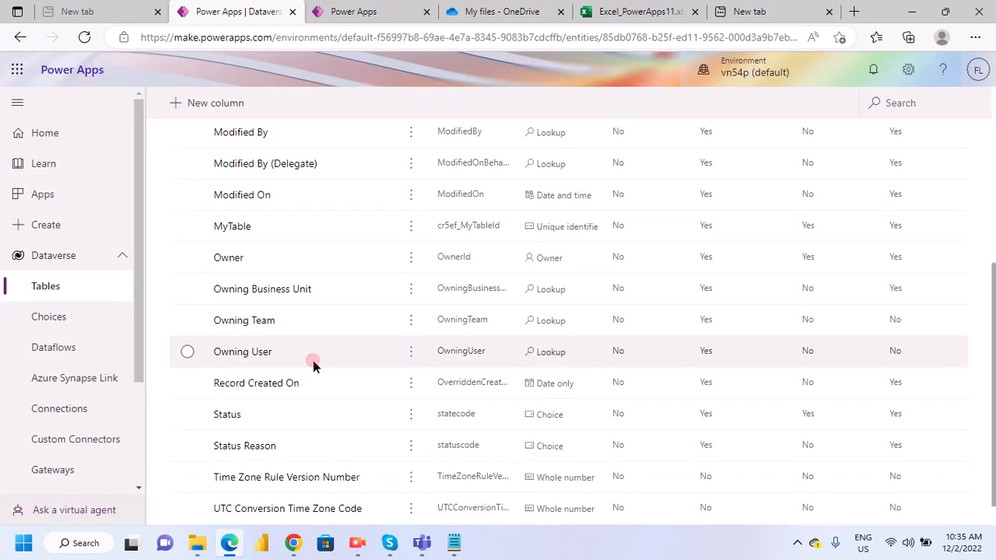
scroll(313, 360, "up", 2)
scroll(312, 360, "up", 3)
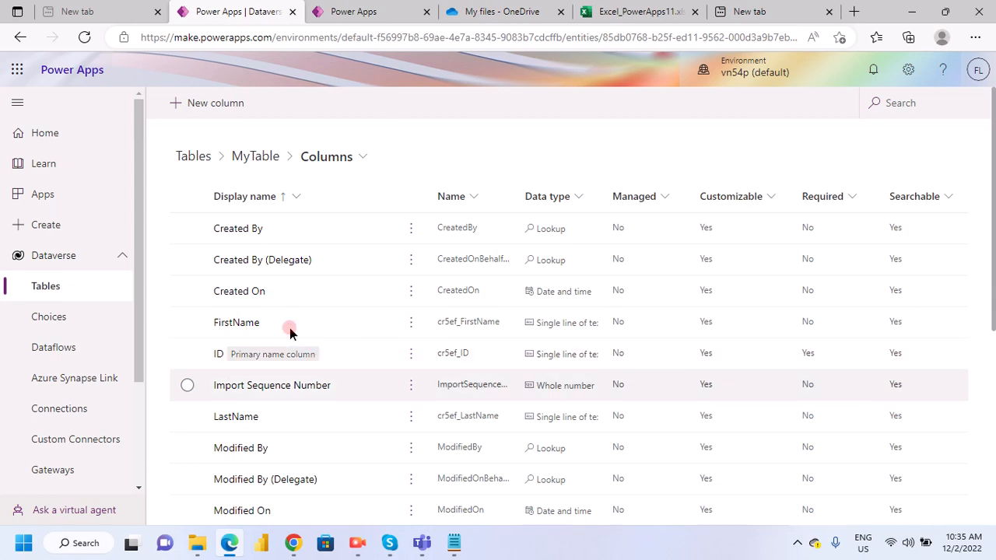
scroll(365, 339, "down", 3)
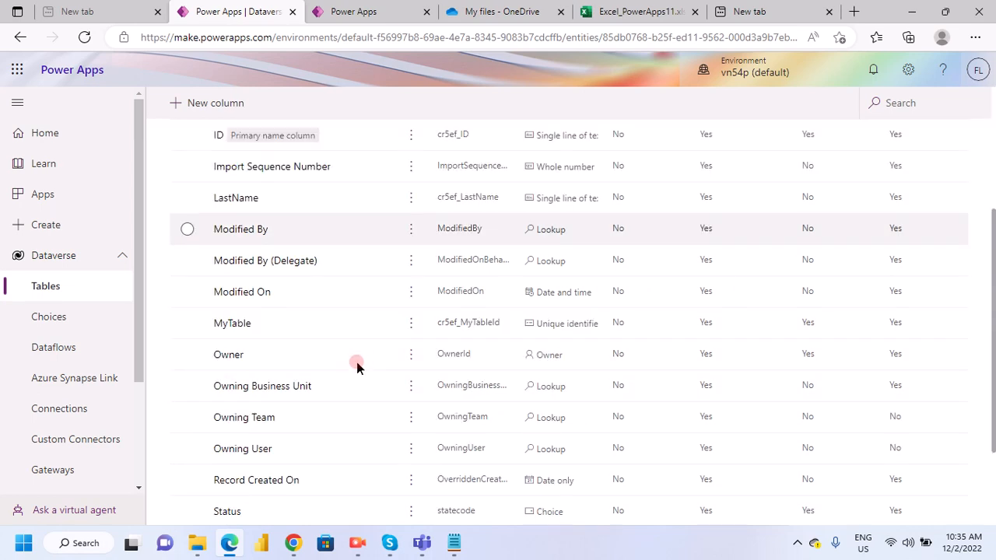
scroll(355, 366, "down", 2)
scroll(357, 366, "up", 5)
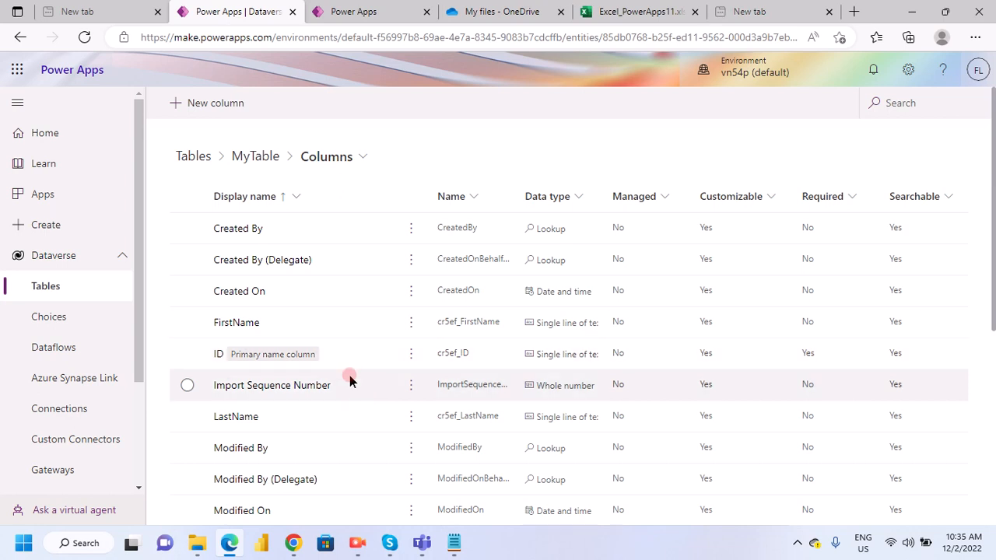
scroll(350, 392, "down", 2)
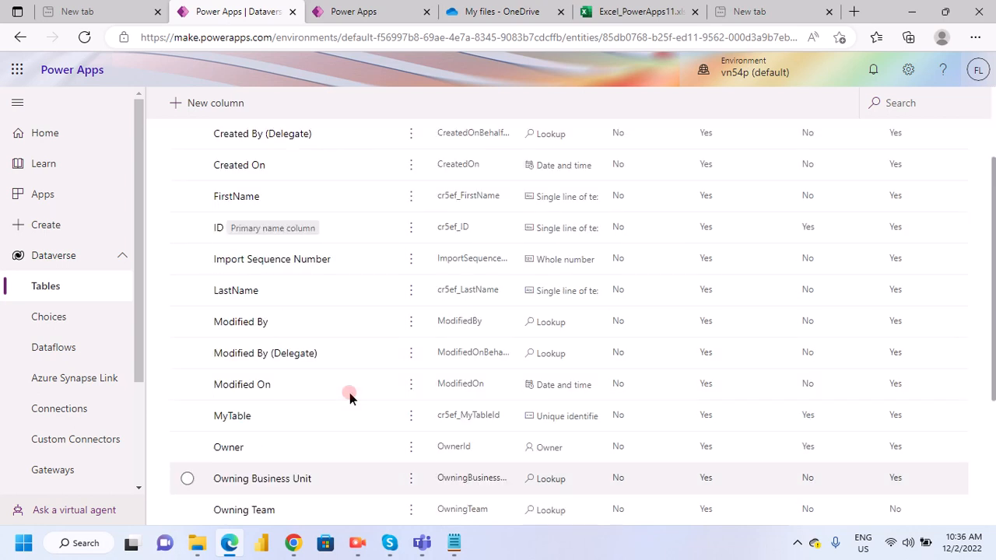
scroll(350, 392, "up", 2)
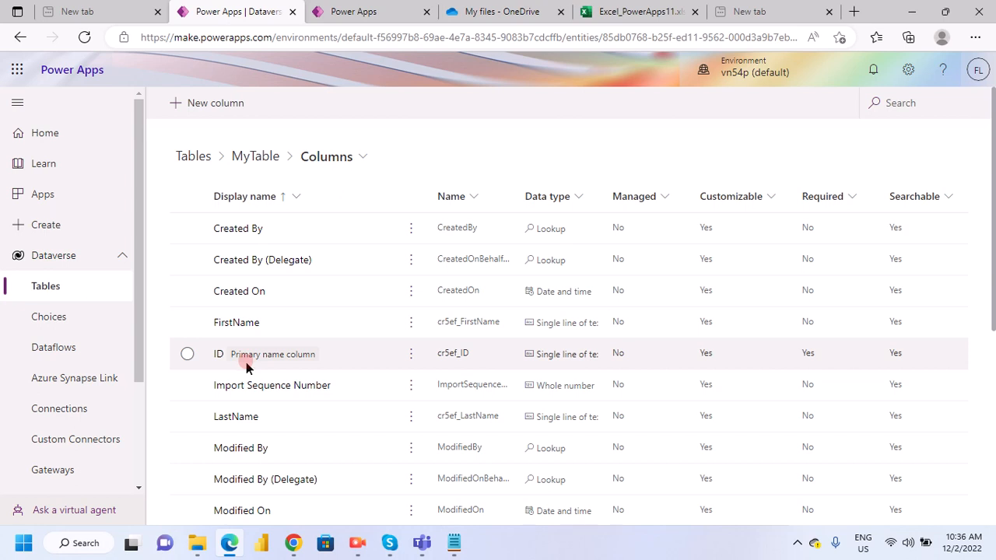
scroll(244, 381, "down", 2)
scroll(241, 398, "up", 2)
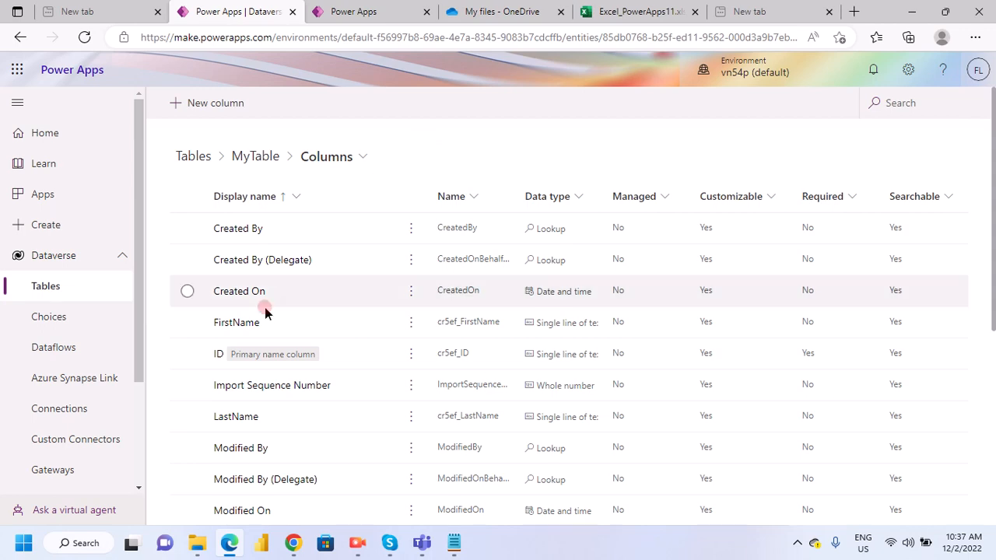
scroll(265, 307, "down", 3)
scroll(265, 389, "up", 1)
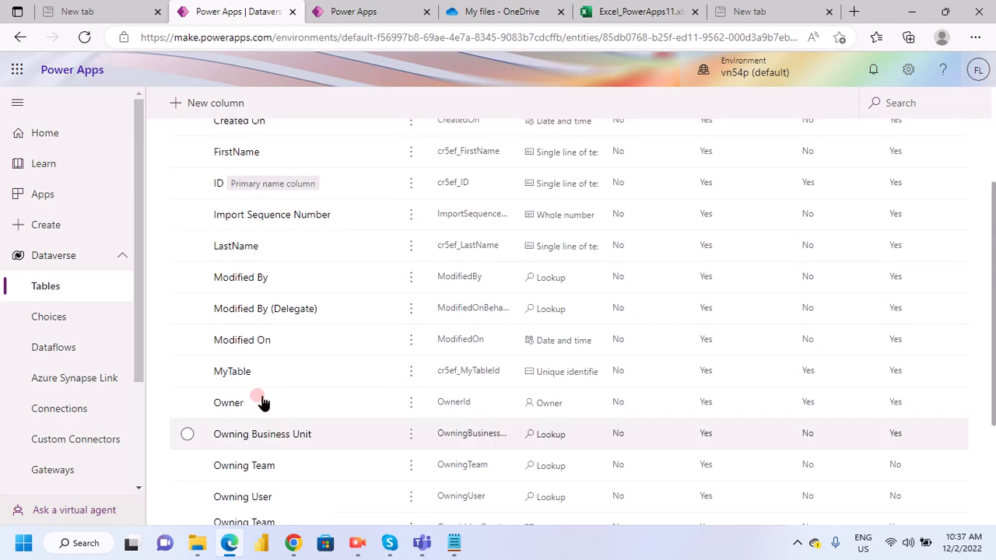
scroll(263, 402, "up", 3)
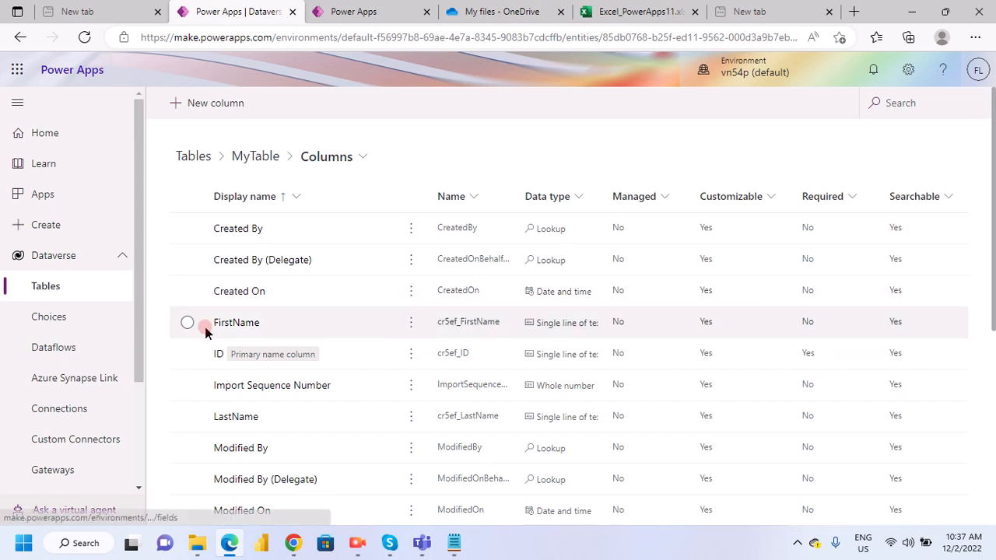
scroll(208, 368, "down", 3)
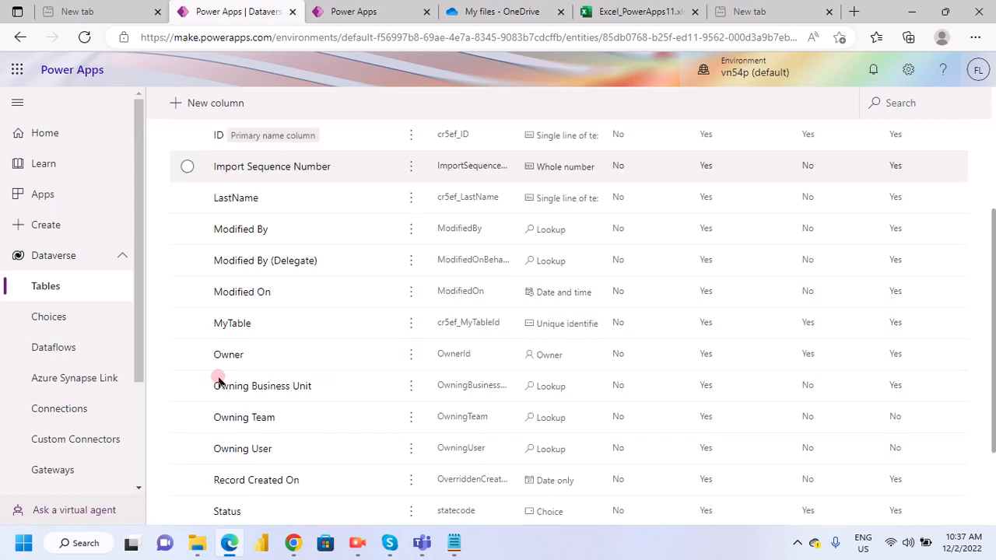
- Return from the column list to MyTable's overview page
scroll(257, 320, "up", 3)
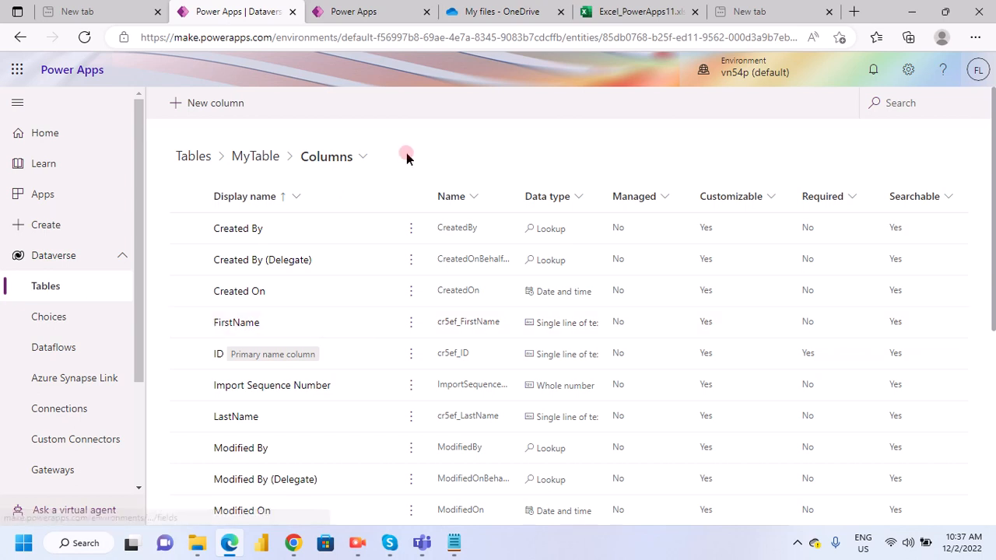
left_click(15, 70)
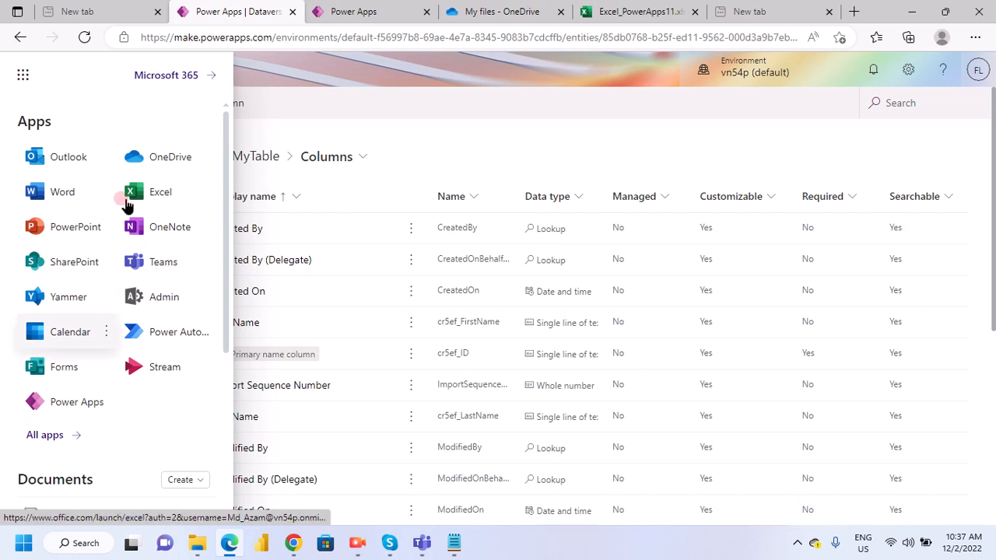
left_click(477, 134)
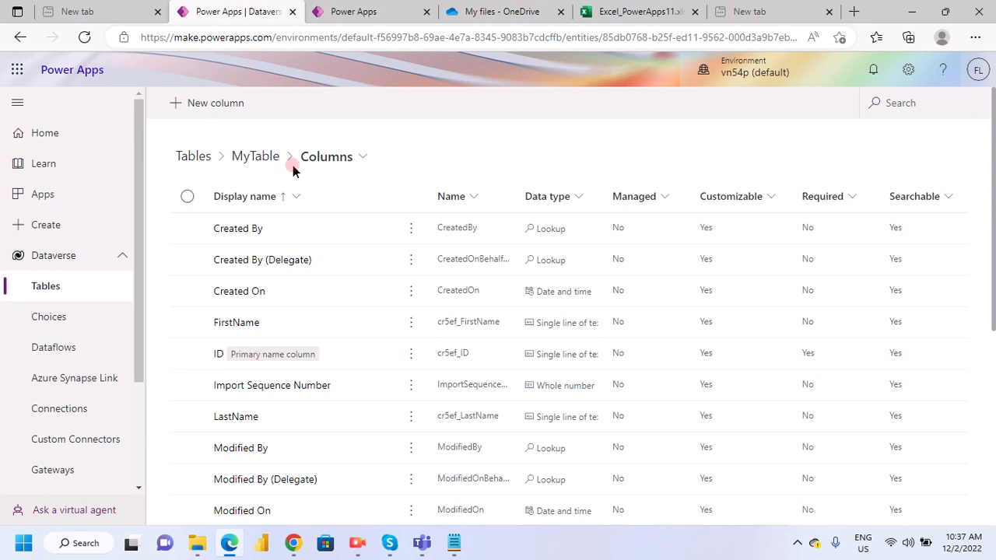
scroll(261, 386, "down", 4)
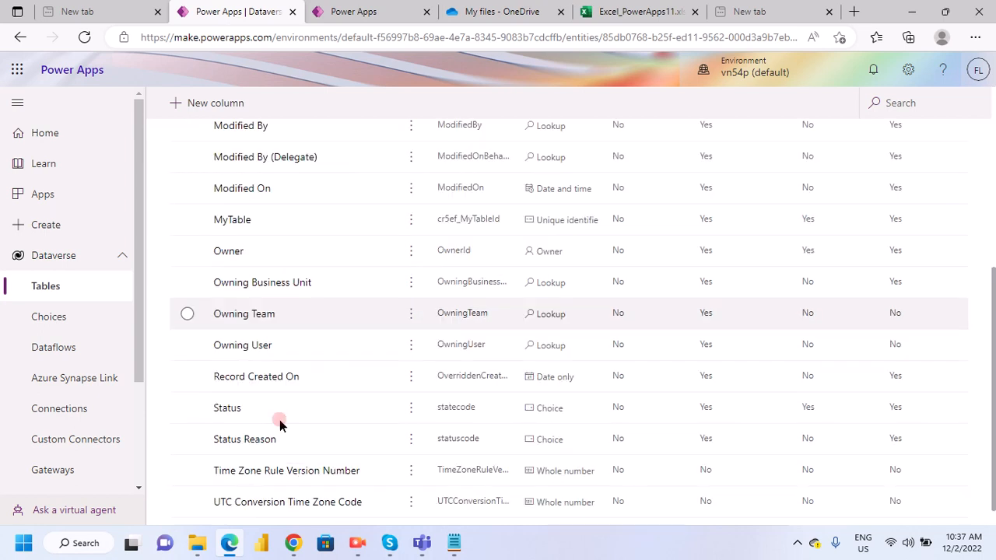
scroll(279, 419, "up", 4)
left_click(265, 195)
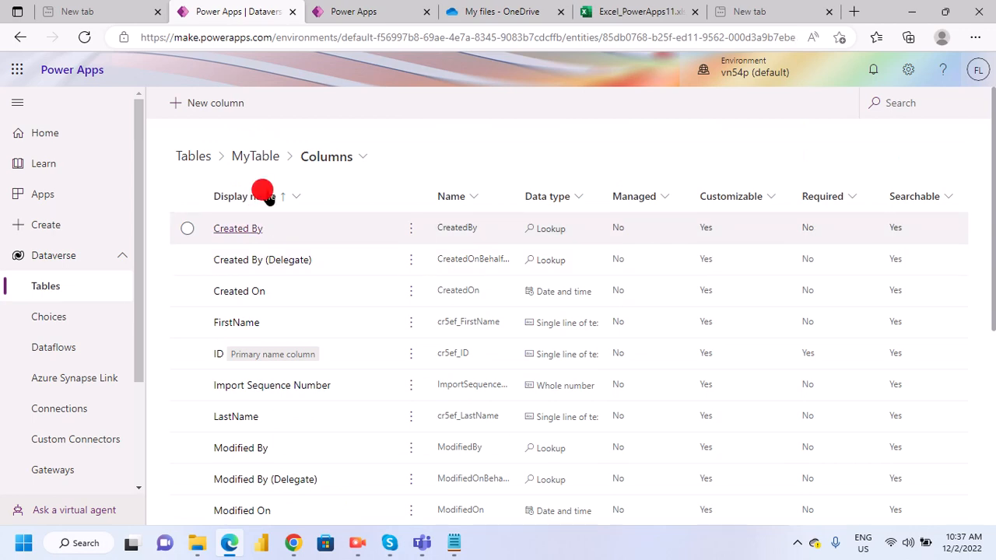
left_click(255, 159)
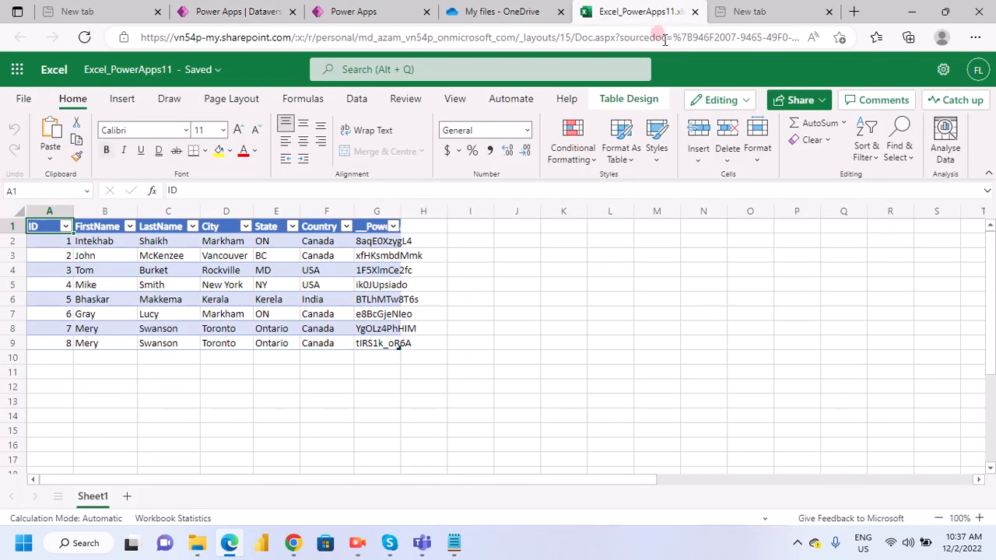
- Close the Excel_PowerApps11 workbook and create a new Excel workbook in OneDrive's My files
left_click(697, 12)
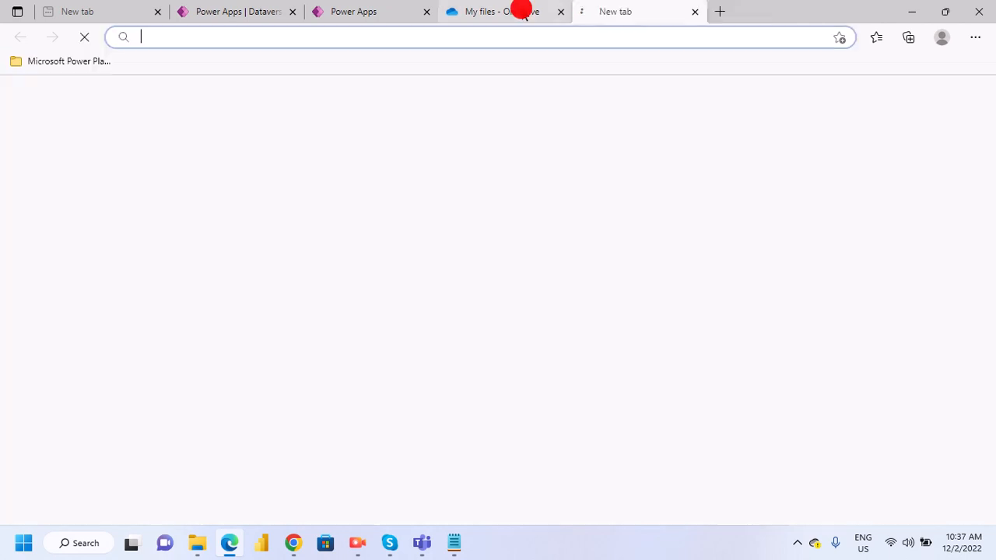
left_click(523, 12)
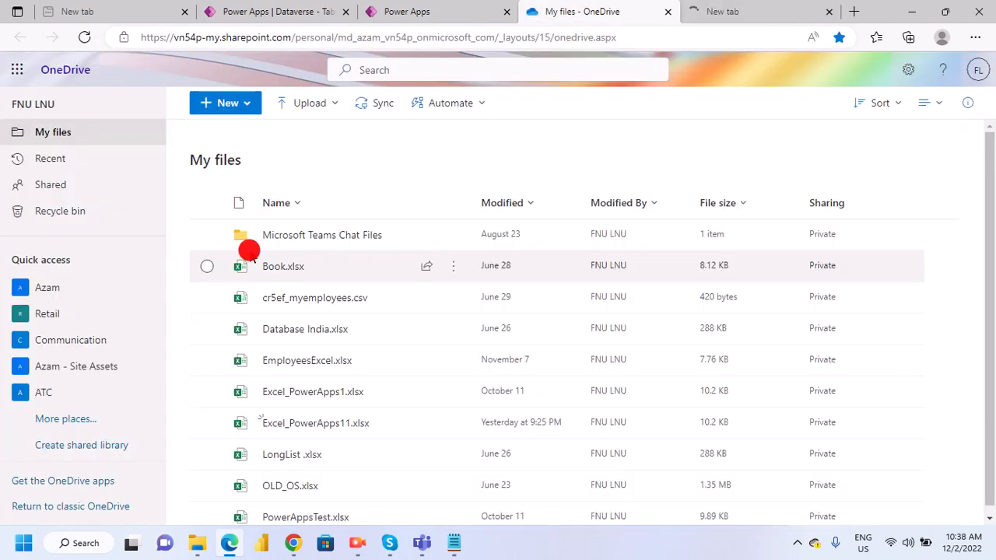
left_click(249, 109)
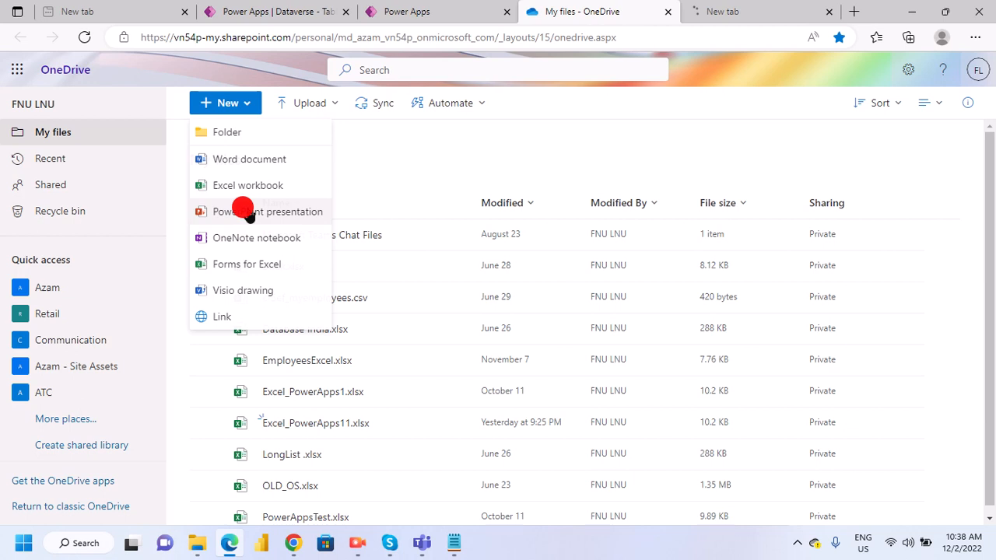
left_click(242, 191)
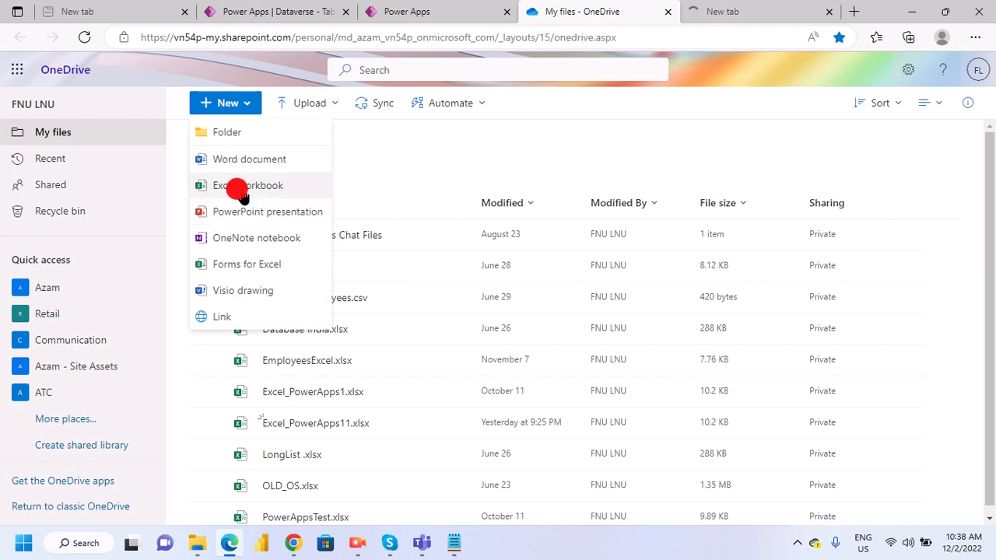
- Switch to Notepad, copy the ID, FirstName and LastName rows listed under EmployeesExcel.xlsx, and return to the new workbook in Edge
left_click(453, 548)
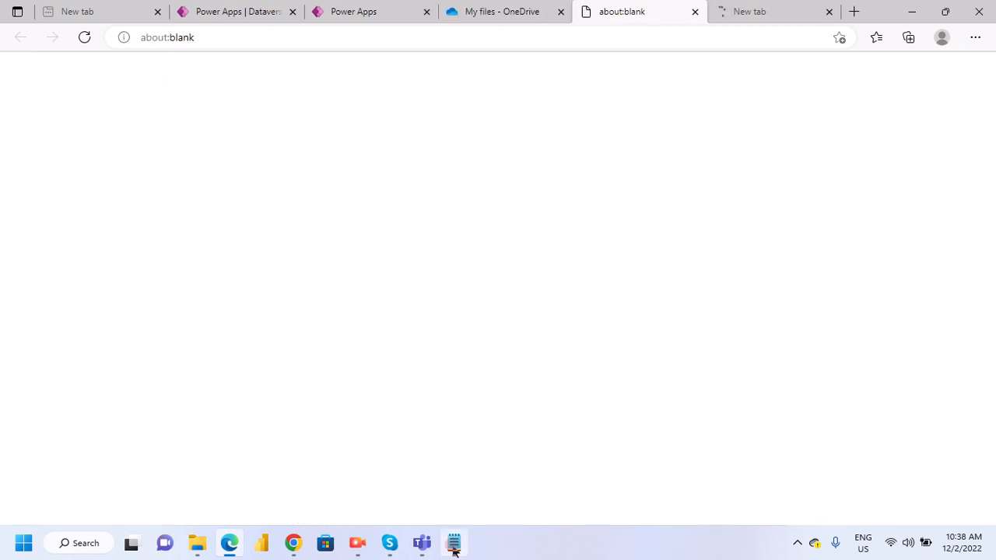
left_click(15, 163)
left_click_drag(10, 144, 198, 181)
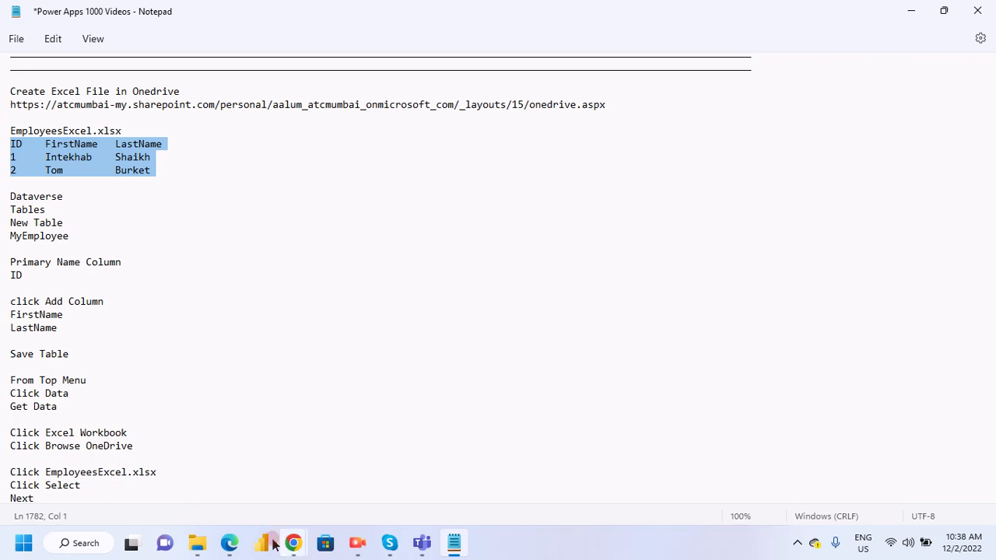
left_click(242, 476)
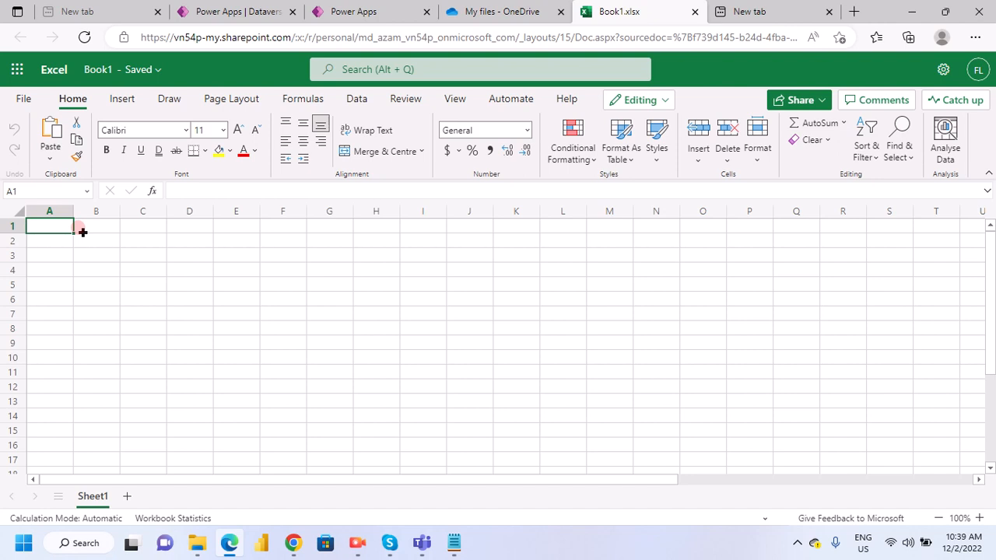
- Paste the copied employee rows at cell A1 of Book1, and move the misplaced last name from D3 to C3
key("ctrl+v")
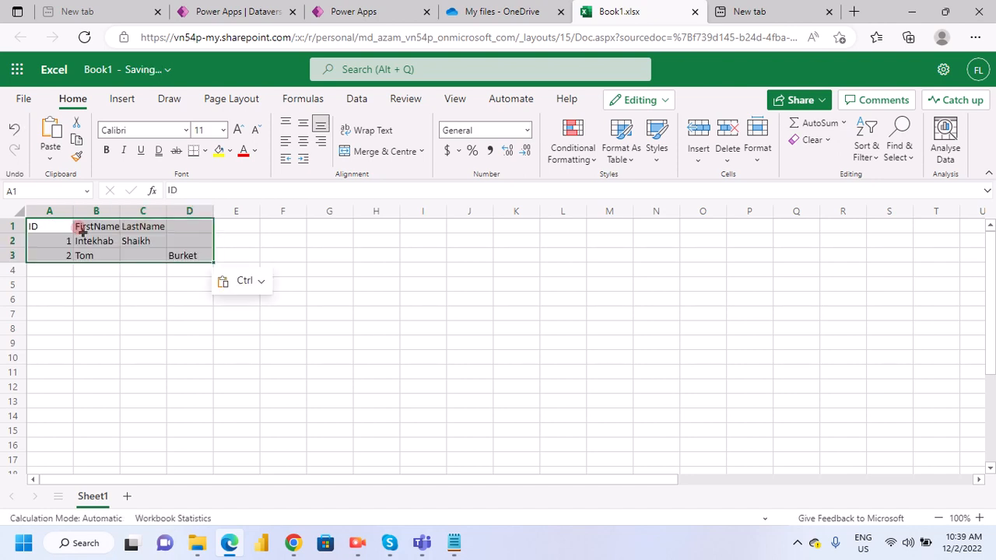
left_click(183, 256)
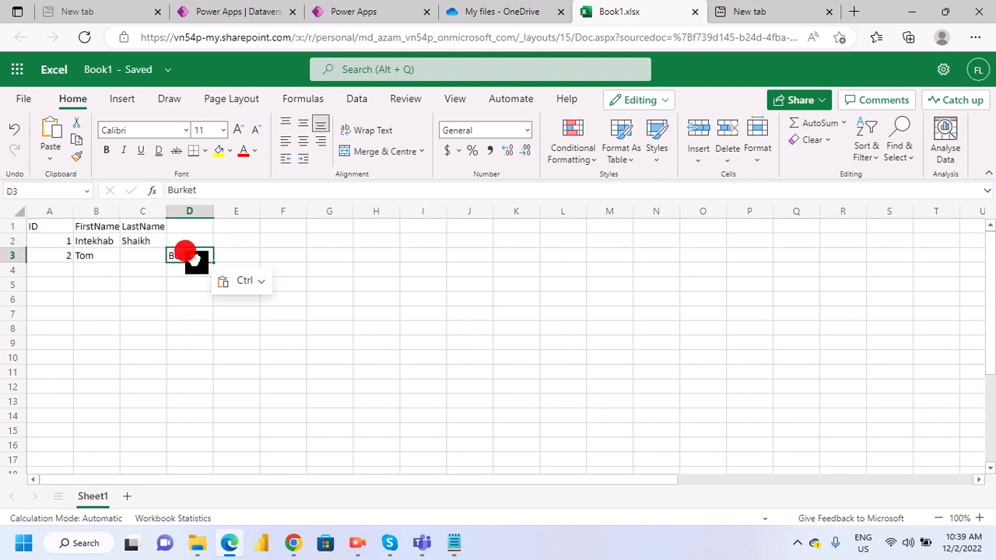
left_click_drag(170, 251, 132, 253)
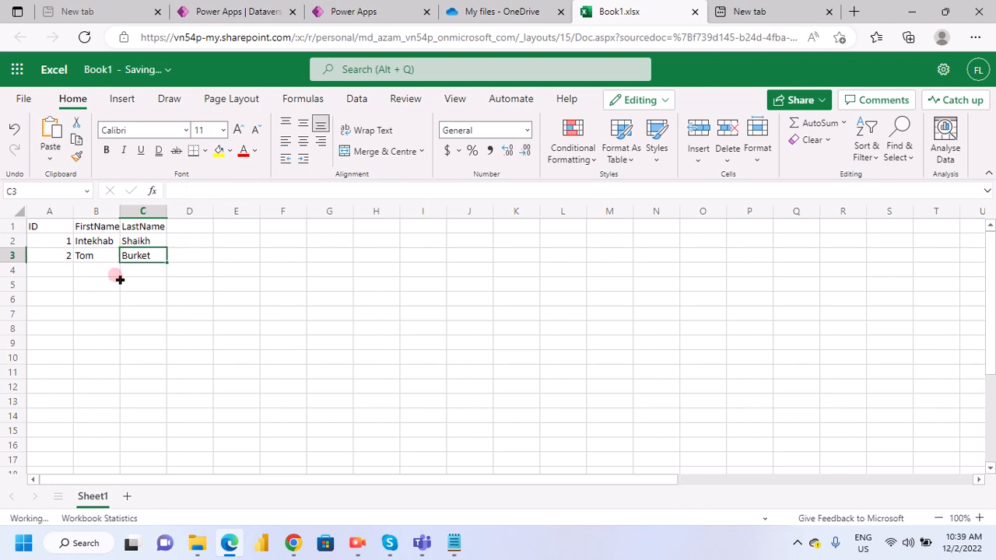
- Enter the ID values 3 through 8 in cells A4 to A9
left_click(58, 267)
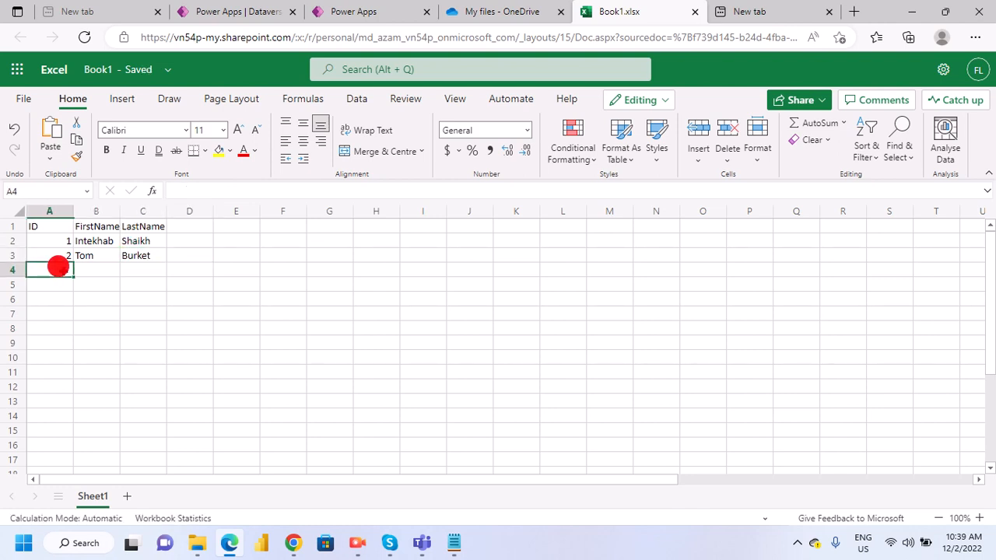
type("3")
key("Return")
type("4")
key("Return")
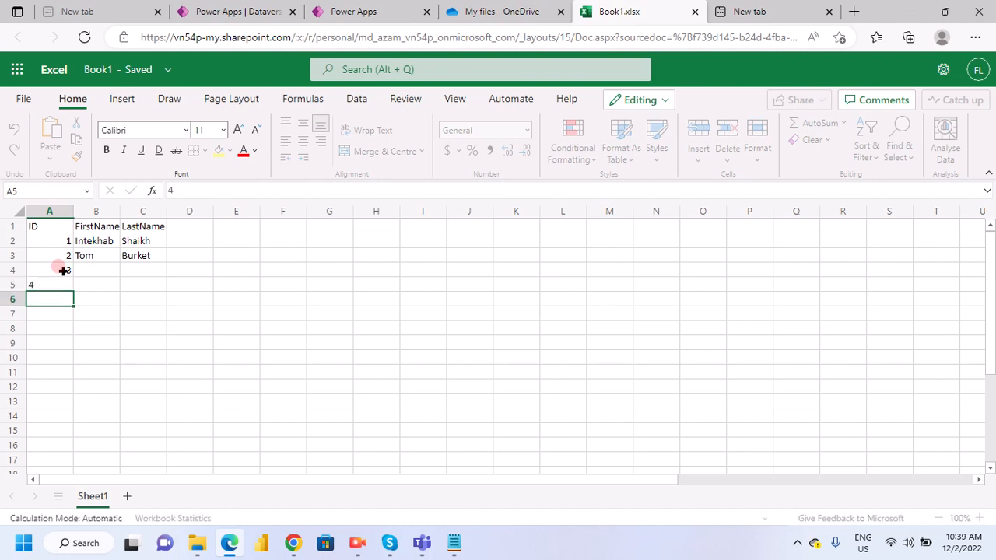
type("5")
key("Return")
type("6")
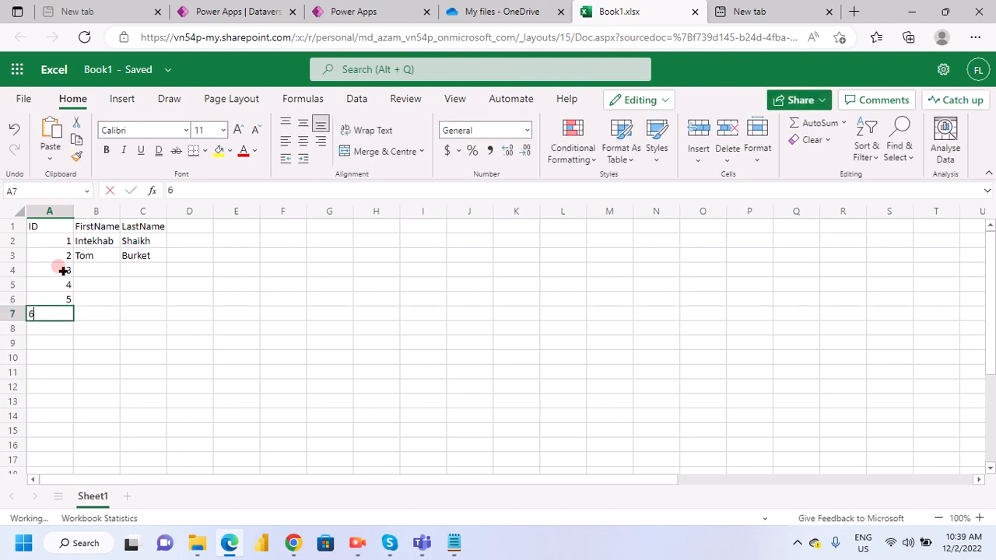
key("Return")
type("7")
key("Return")
type("8")
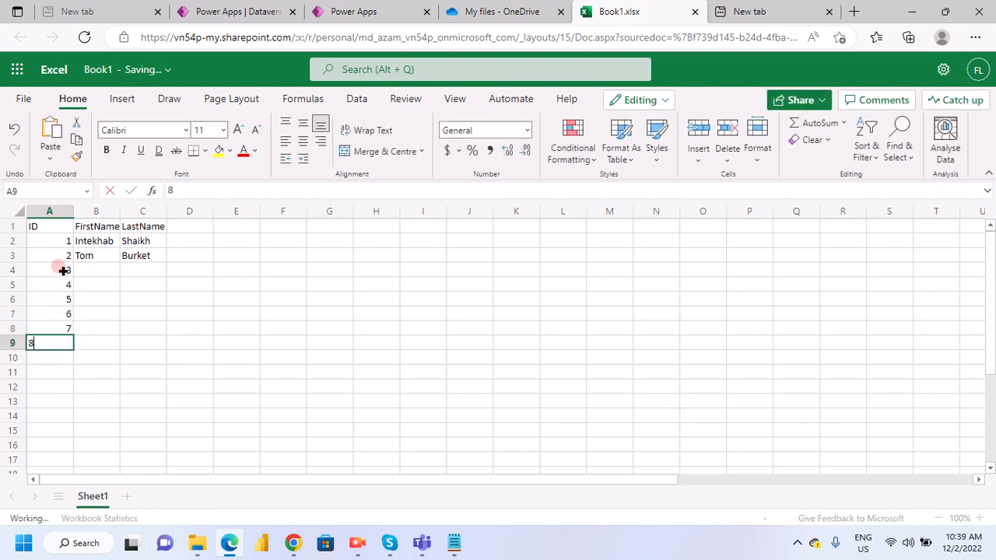
key("Tab")
- Enter a first name in B4 and a last name in C4 for the employee with ID 3
key("Up")
key("Up")
key("Up")
key("Up")
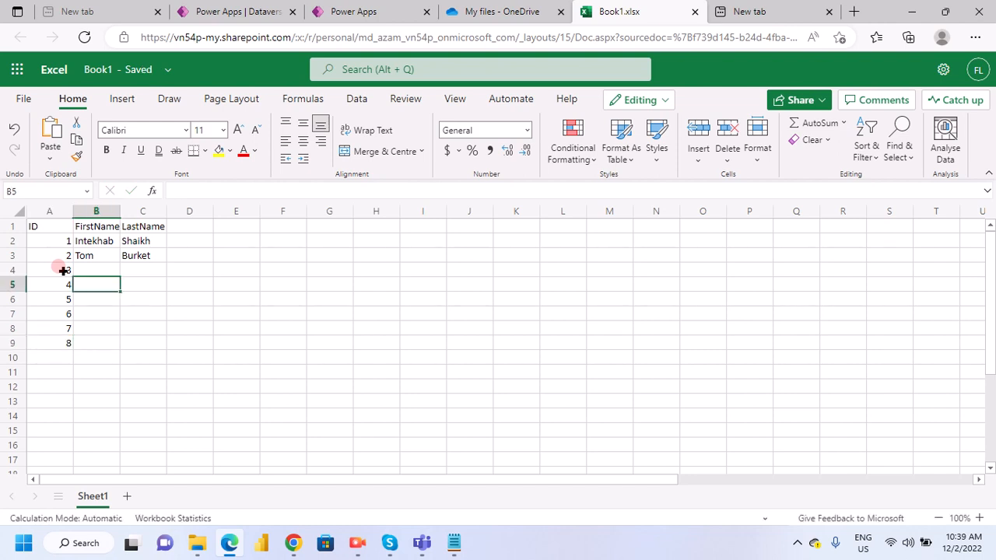
key("Up")
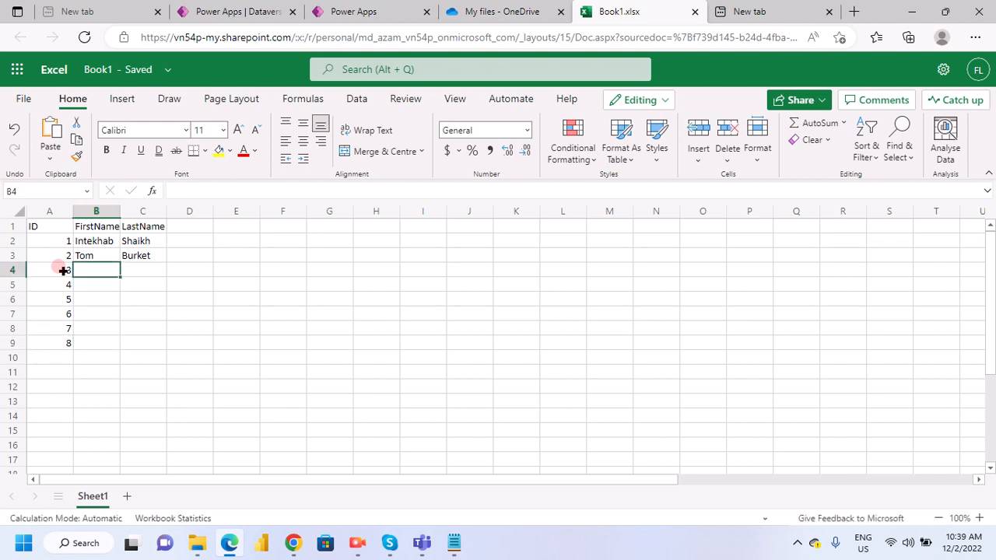
type("Rocky")
key("Tab")
type("Balboa")
key("Return")
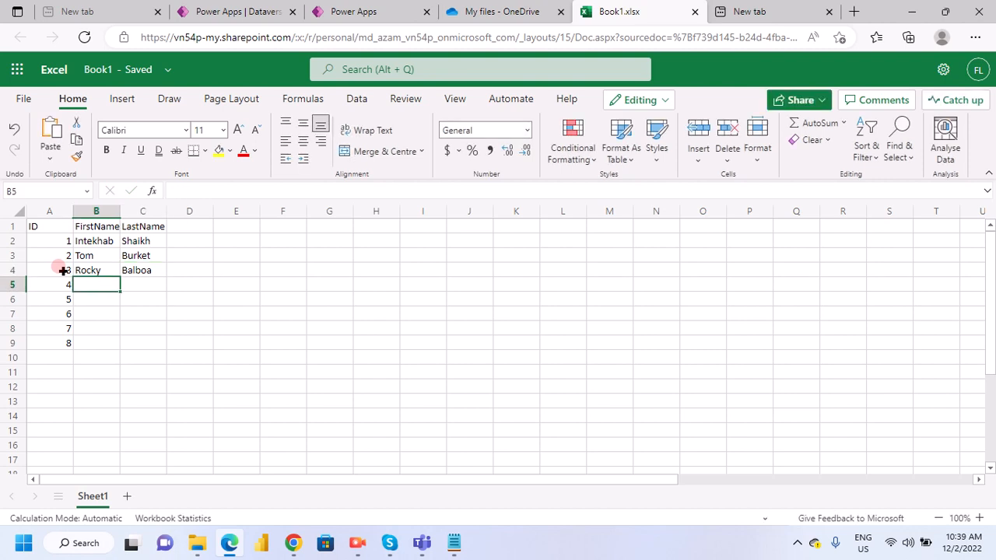
- Fill in the first and last name of the employee with ID 4 in cells B5 and C5
type("Jame")
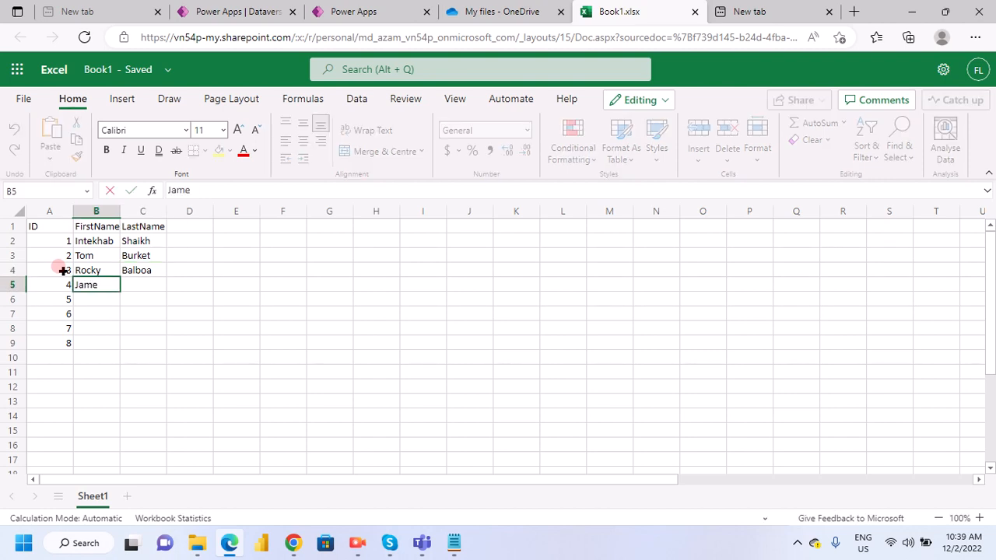
type("s")
key("Tab")
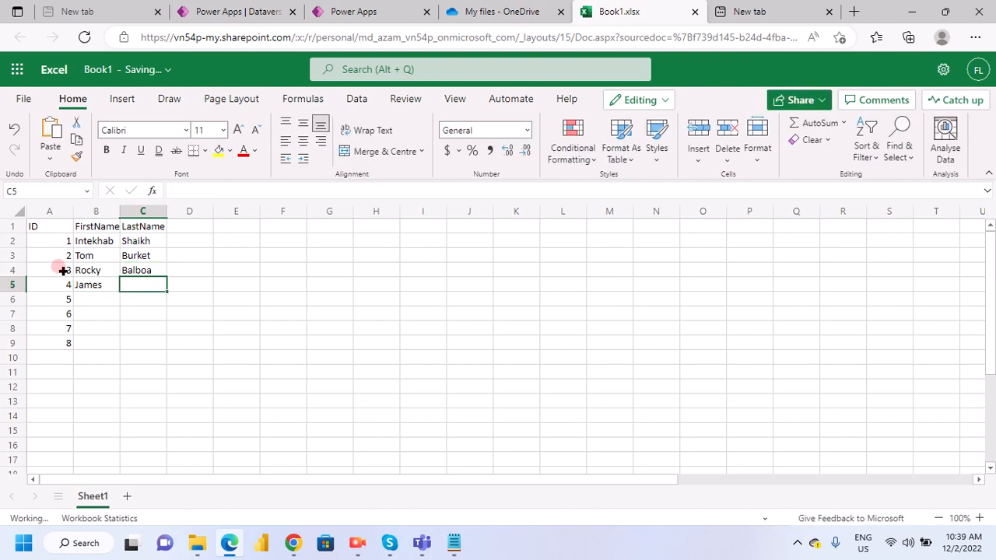
type("Smith")
key("Tab")
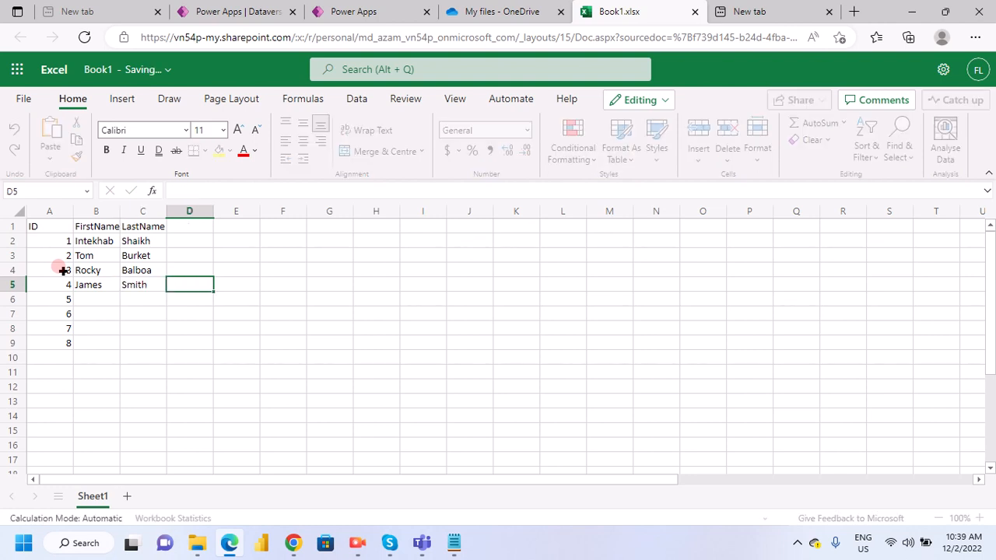
key("Return")
key("Left")
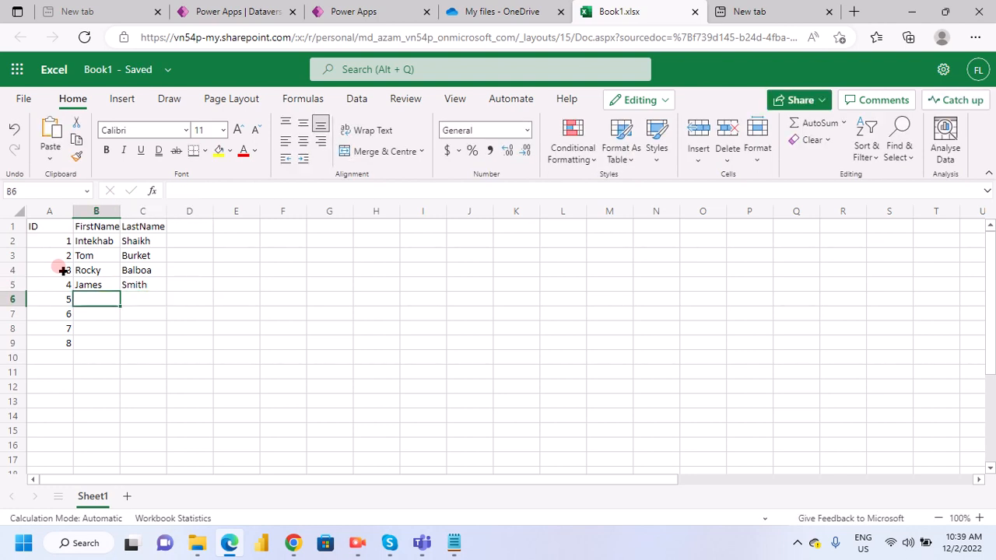
- Fill in the first and last name of the employee with ID 5 in cells B6 and C6
type("Ronit")
key("Tab")
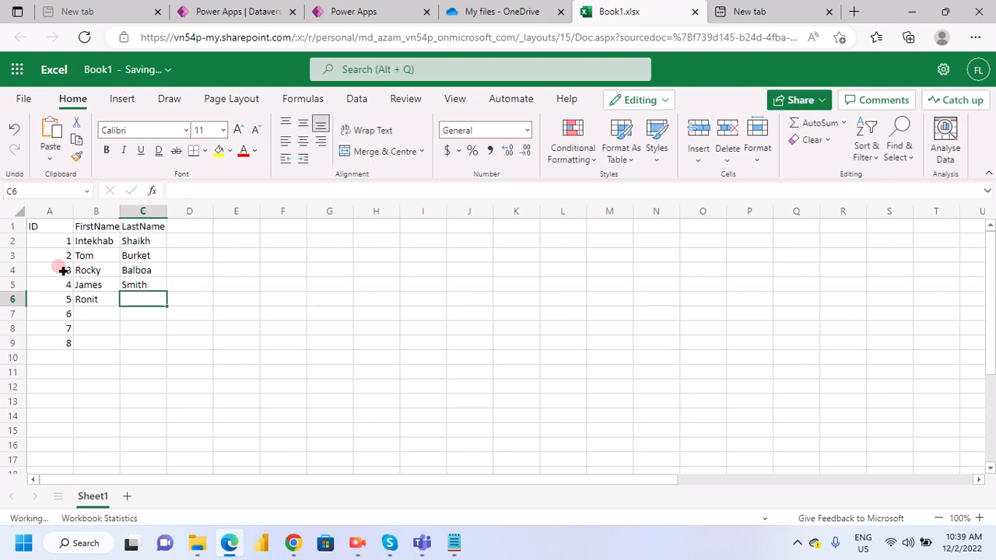
type("T")
type("Ro")
type("y")
key("Tab")
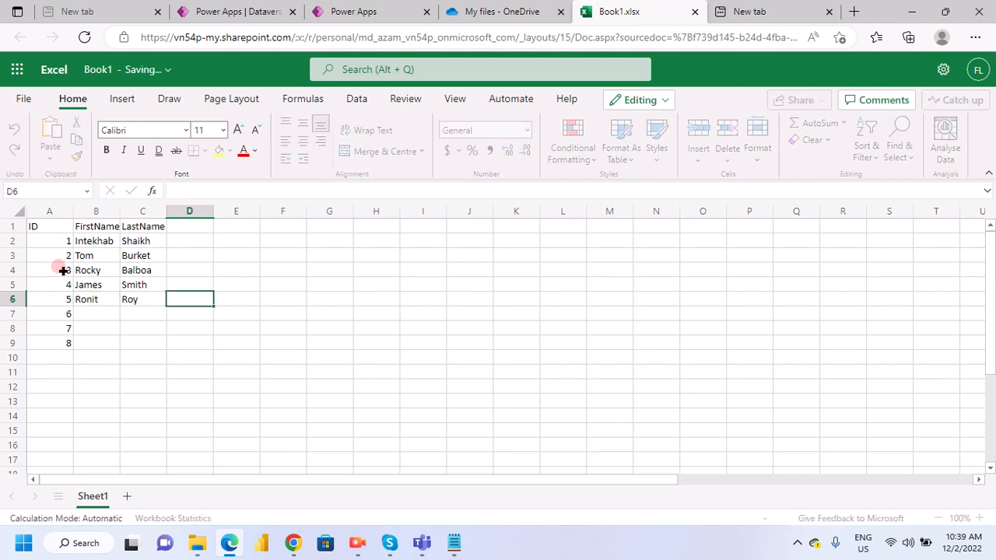
key("Return")
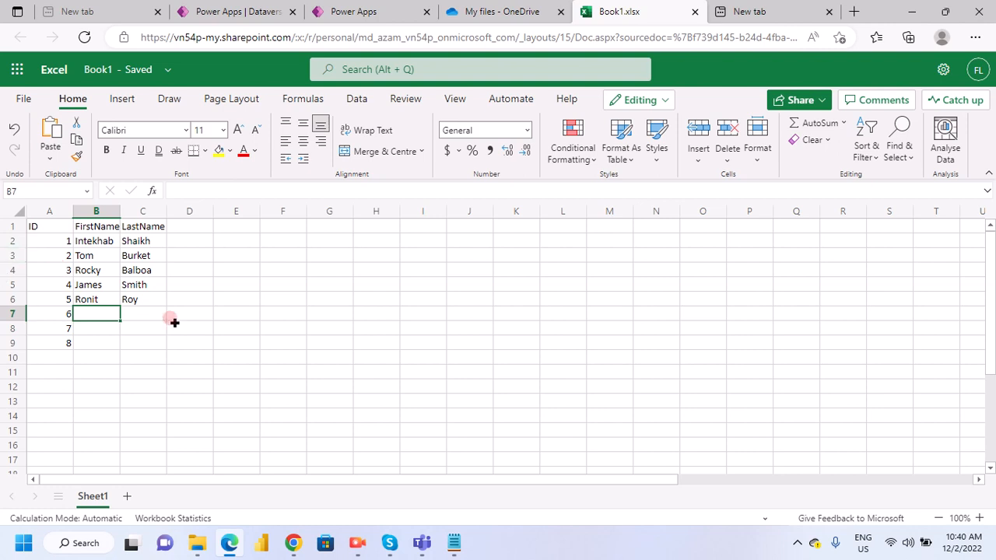
- Fill in the first and last name of the employee with ID 6 in cells B7 and C7
type("Sandee")
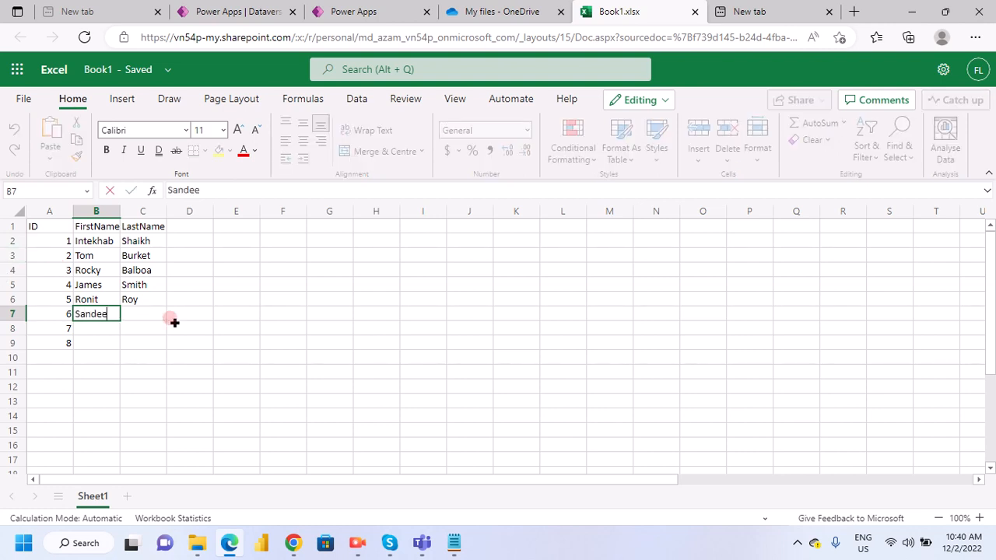
type("p")
key("Tab")
type("Ma")
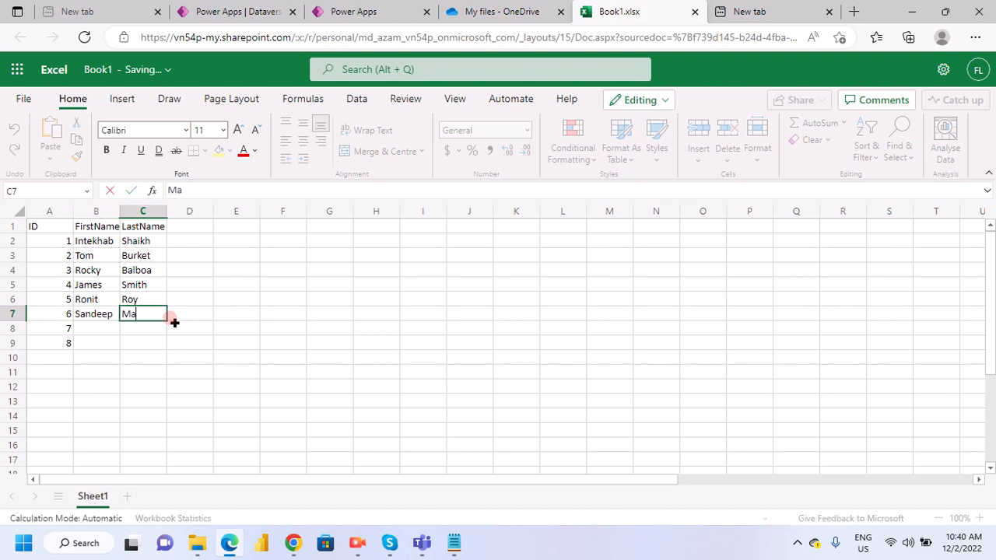
type("heshwar")
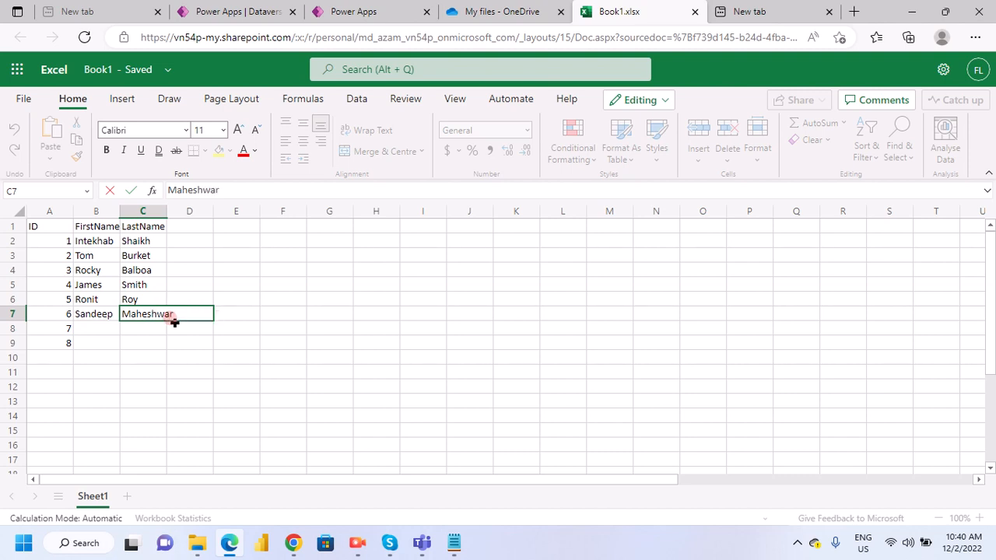
type("i")
left_click(148, 328)
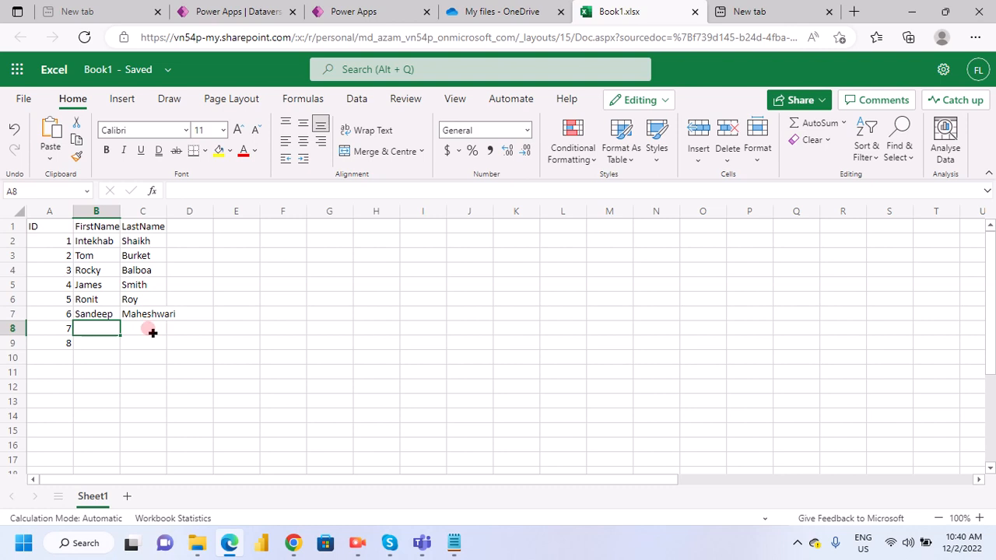
- Enter the first name in B8 and the last name in C8 for the employee with ID 7
type("So")
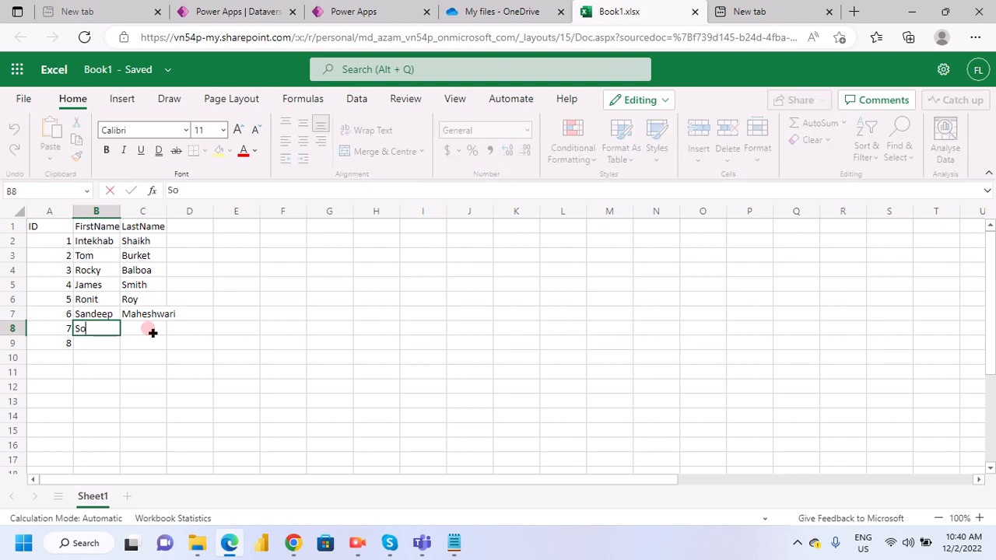
type("nu")
left_click(153, 332)
type("Sharma")
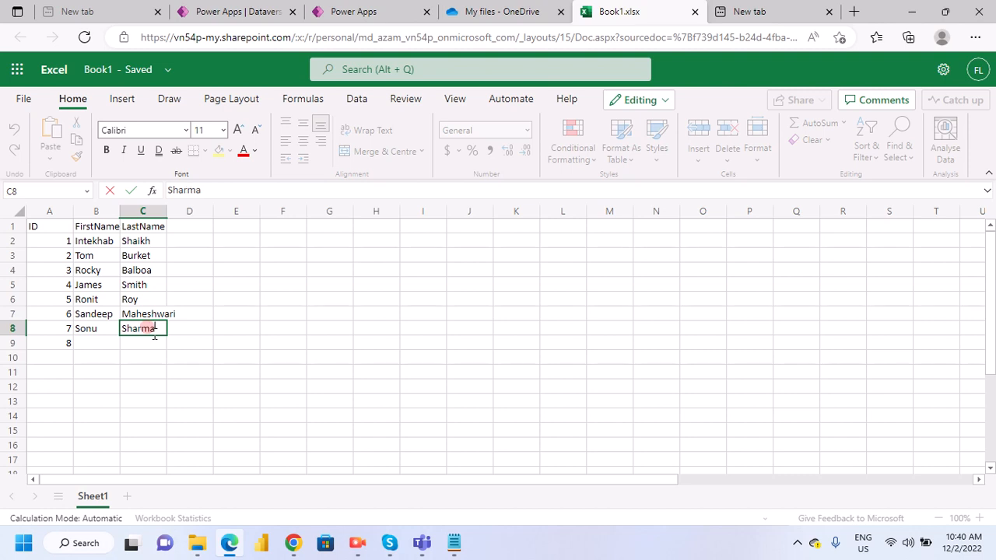
- Fill in the first and last name of the employee with ID 8 in cells B9 and C9
left_click(101, 344)
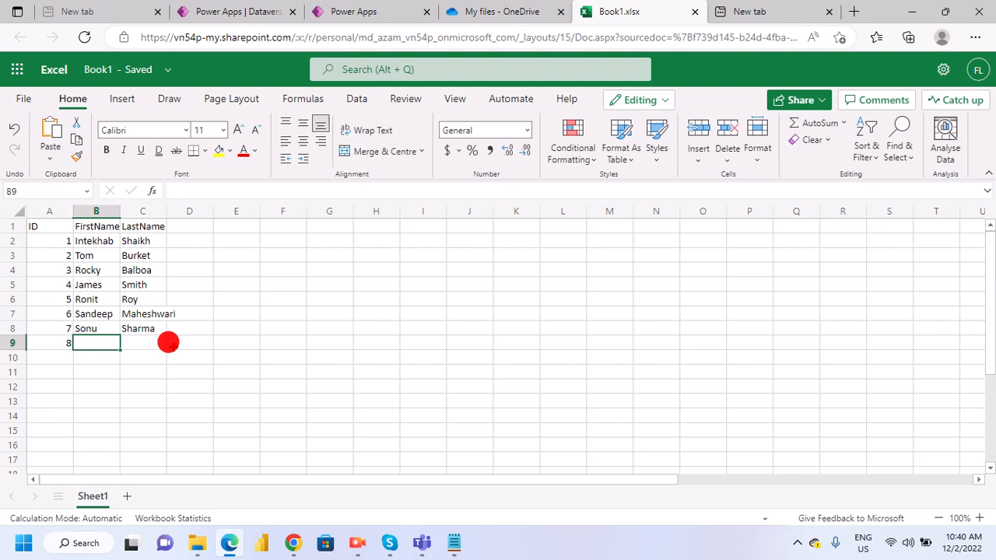
type("R")
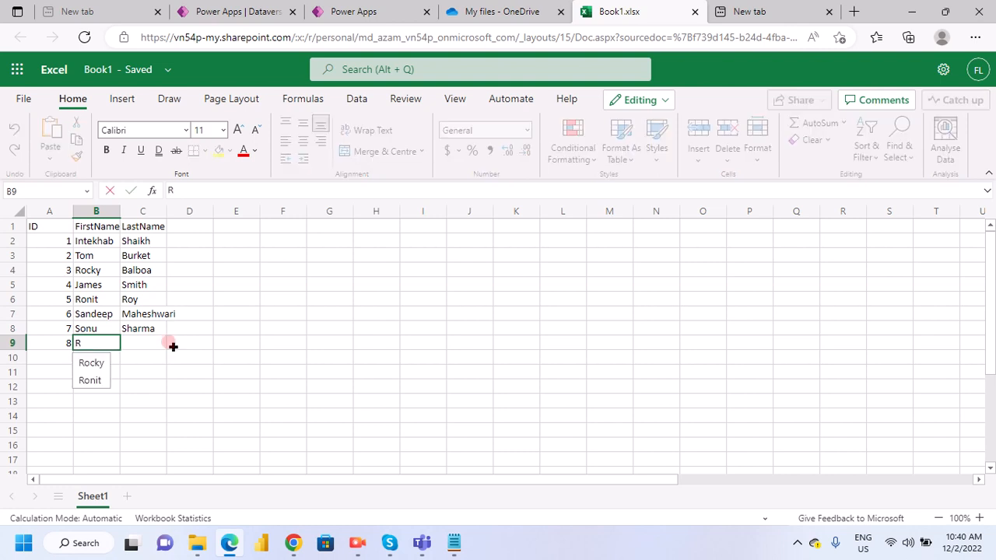
key("BackSpace")
type("Rohit")
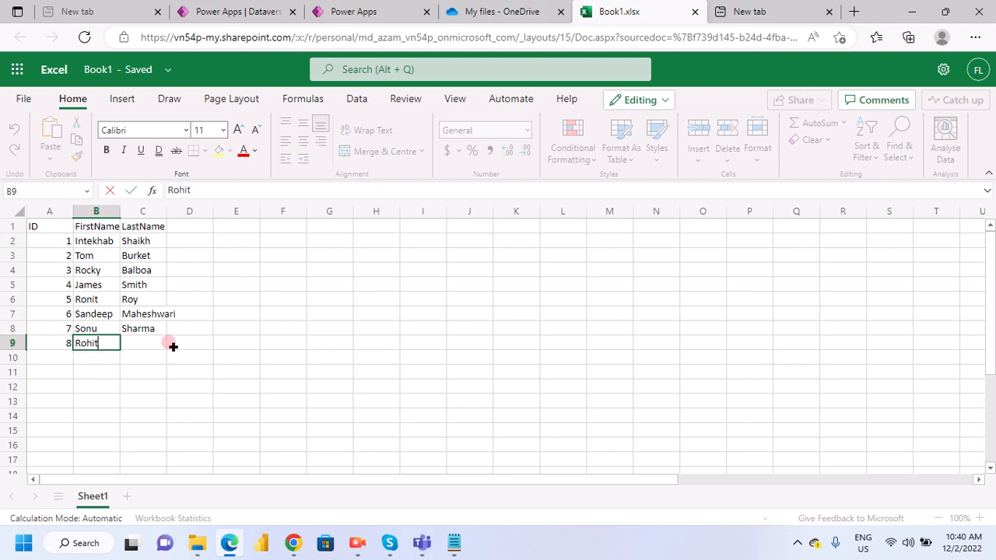
key("Tab")
type("Ra")
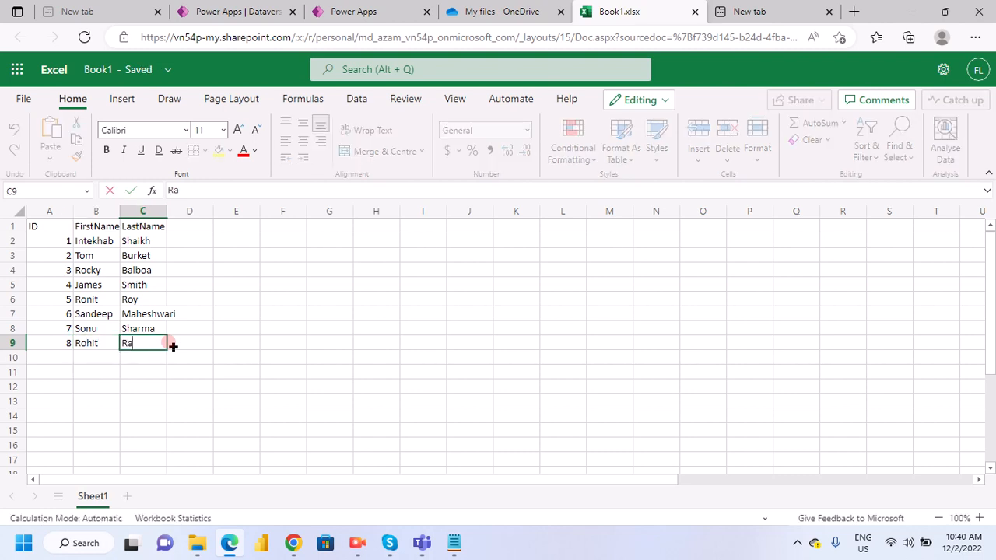
type("j")
left_click(170, 270)
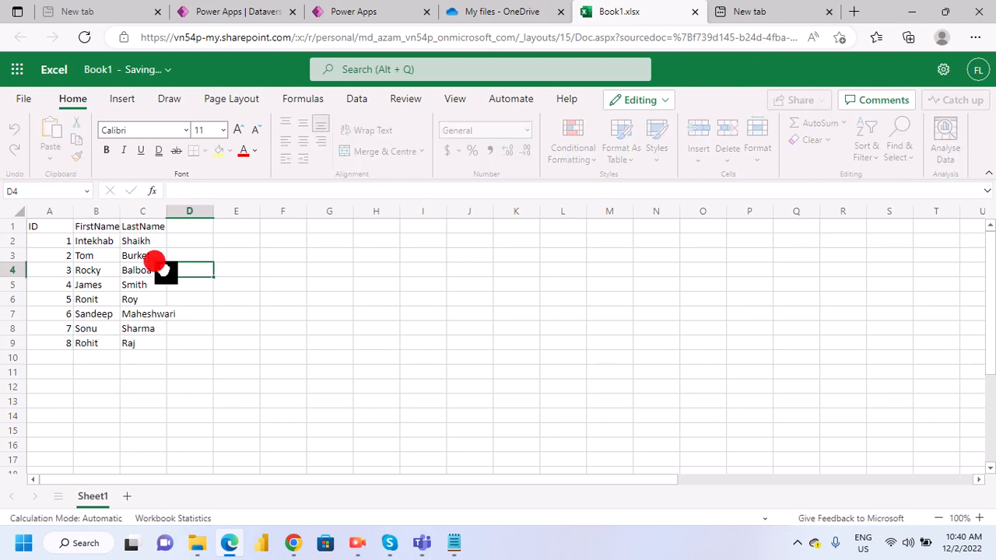
- Convert the range A1:C9 into a table with headers
left_click(30, 224)
left_click_drag(30, 224, 39, 285)
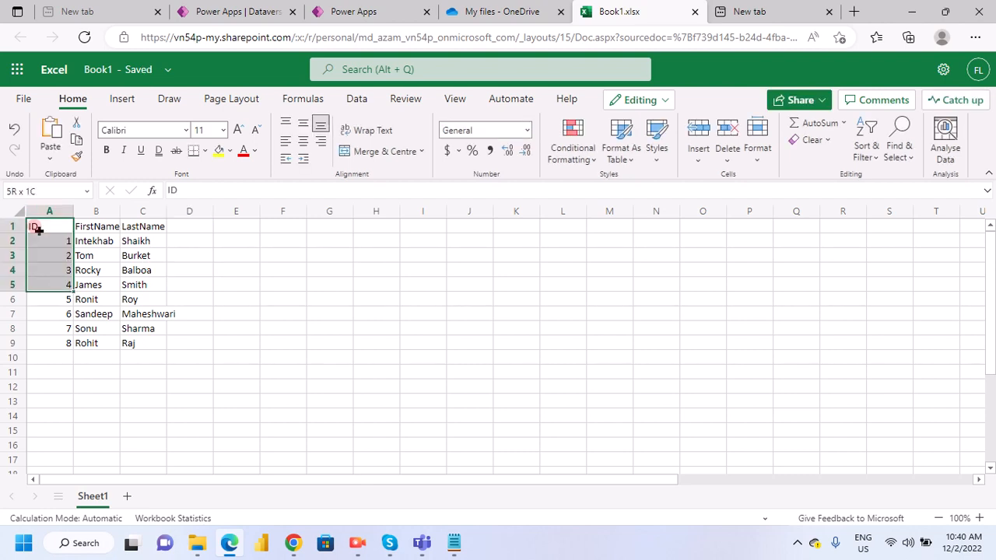
key("ctrl+a")
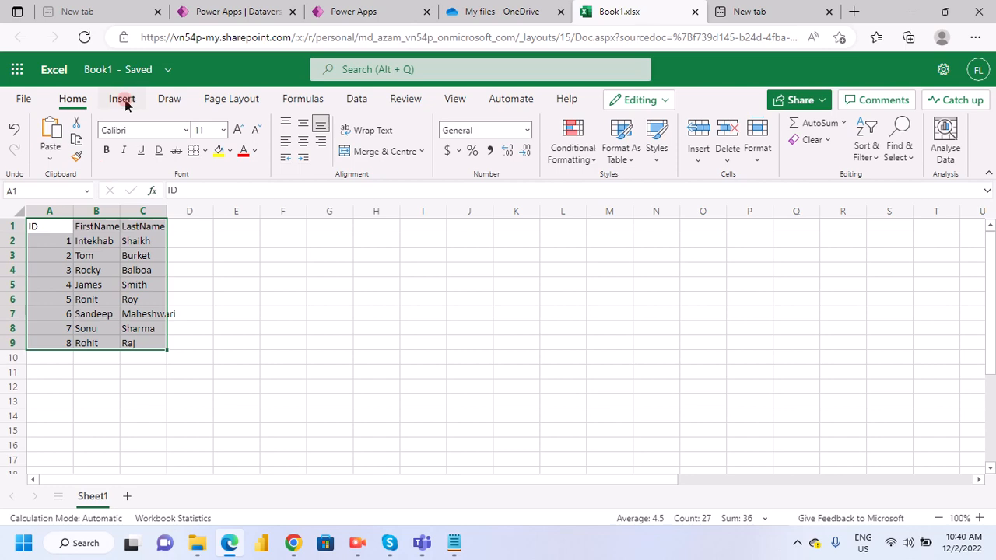
left_click(122, 100)
left_click(61, 136)
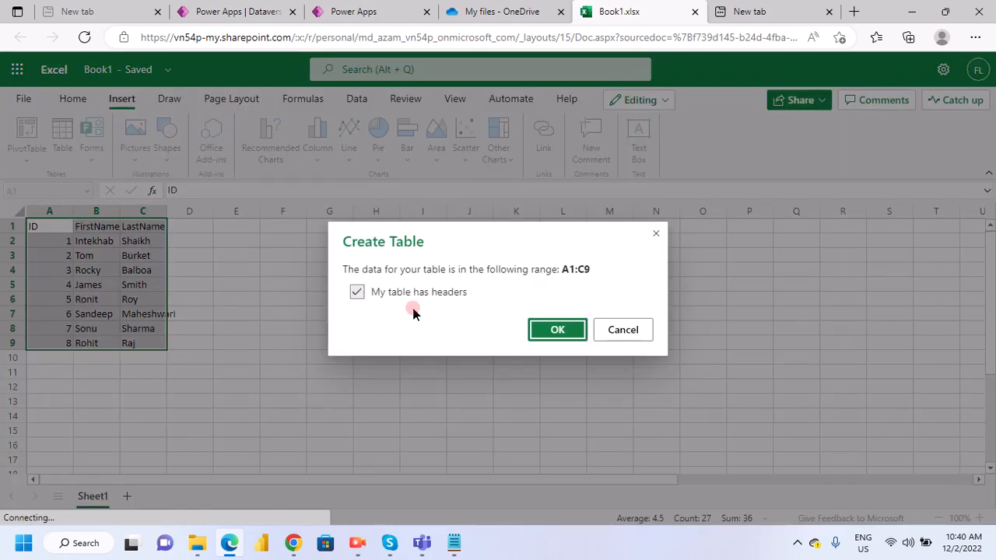
left_click(557, 331)
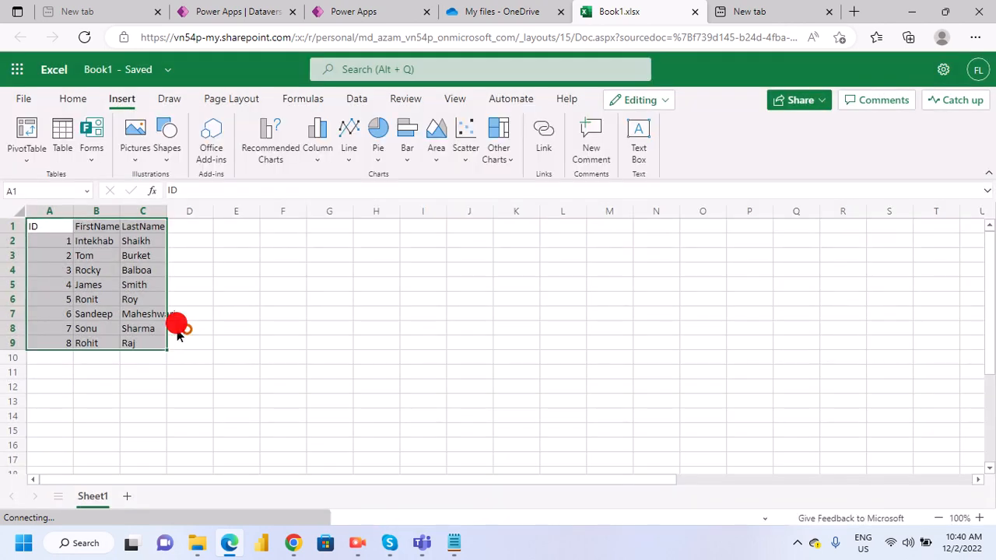
left_click(210, 329)
left_click(66, 264)
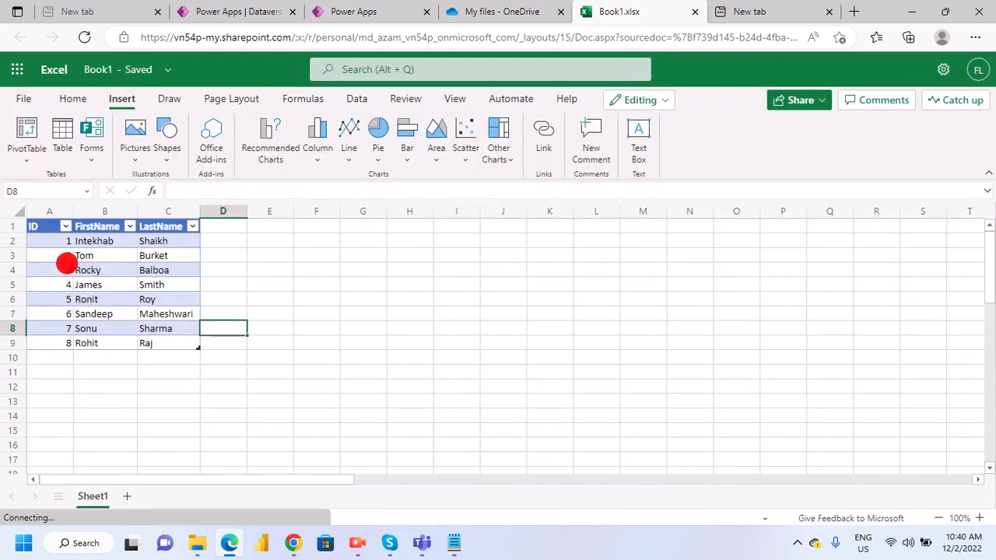
- Copy the name EmployeesExcel.xlsx from the Notepad notes and put it in the workbook's file name
left_click(88, 78)
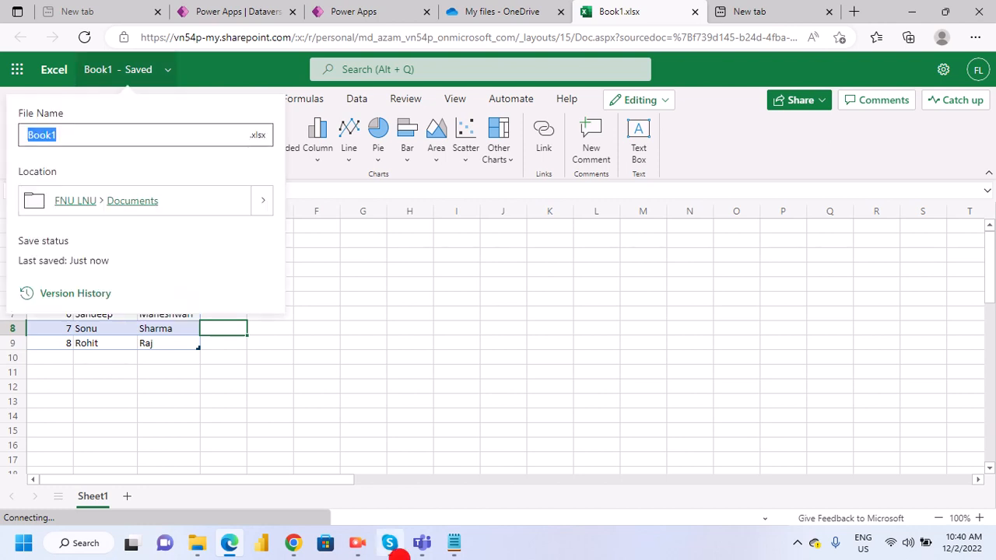
left_click(449, 548)
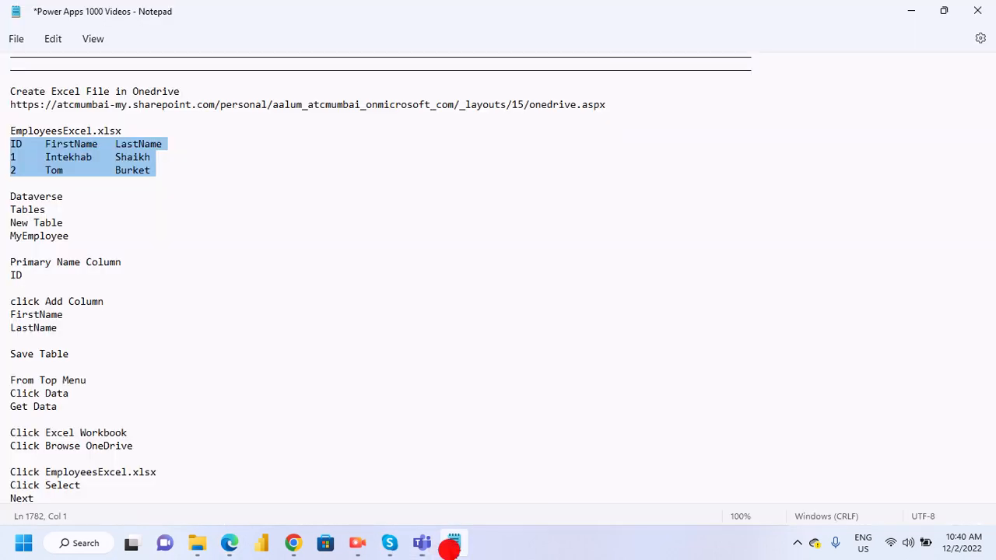
double_click(60, 129)
triple_click(60, 129)
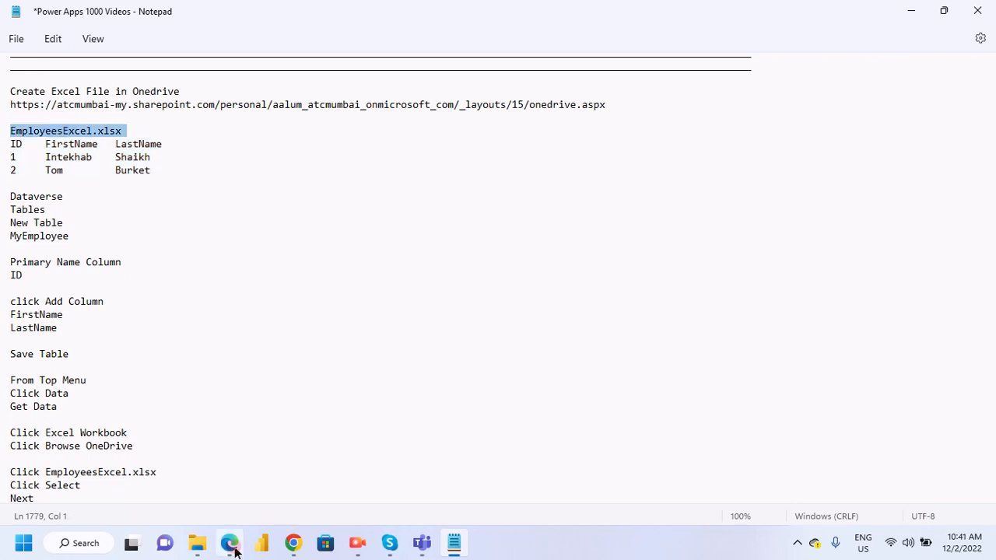
mouse_move(235, 550)
left_click(215, 476)
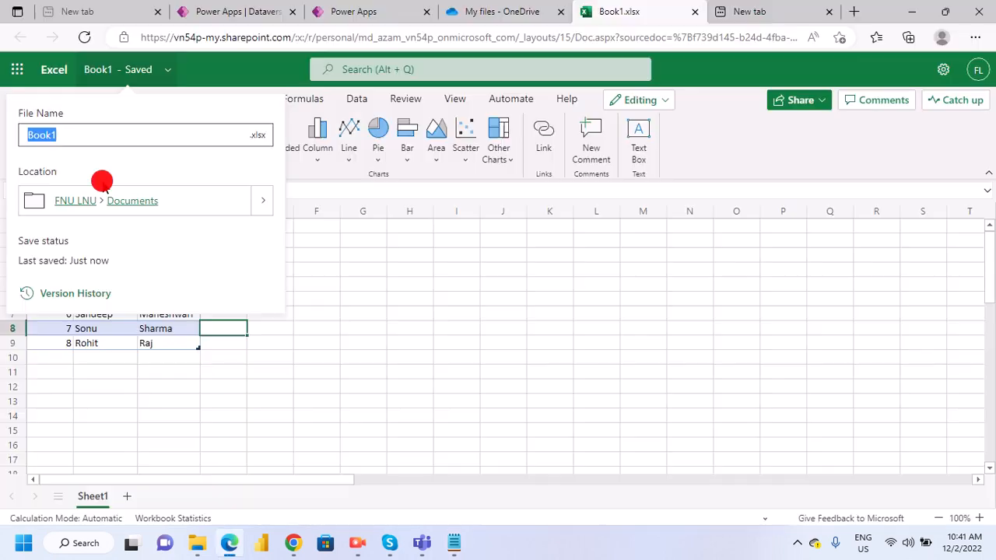
type("EmployeesExcel.xlsx")
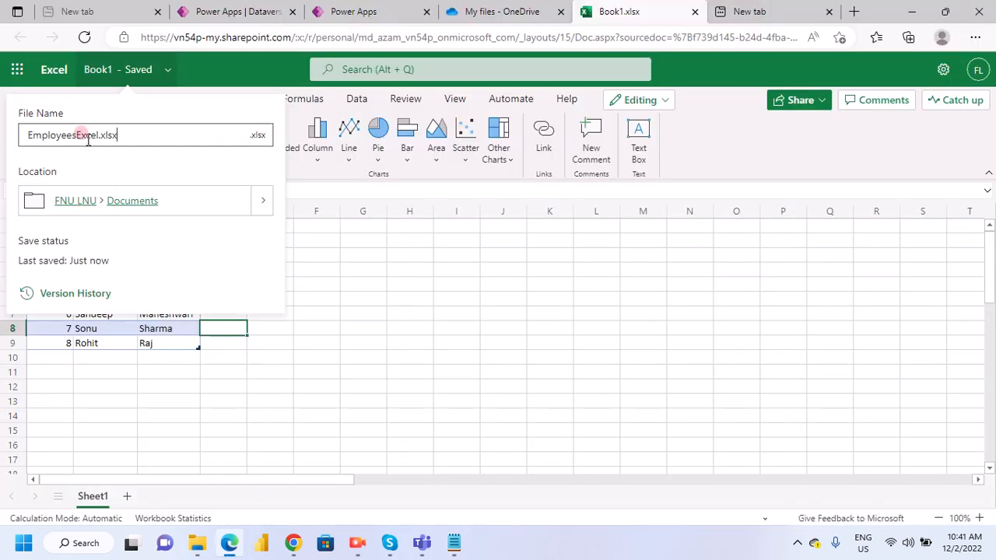
- Rename the workbook as MyTable
left_click_drag(117, 134, 23, 136)
left_click(261, 155)
key("BackSpace")
key("BackSpace")
key("BackSpace")
key("BackSpace")
key("BackSpace")
key("BackSpace")
key("BackSpace")
key("BackSpace")
key("BackSpace")
key("BackSpace")
key("BackSpace")
key("BackSpace")
key("BackSpace")
key("BackSpace")
key("BackSpace")
key("BackSpace")
key("BackSpace")
key("BackSpace")
type("My")
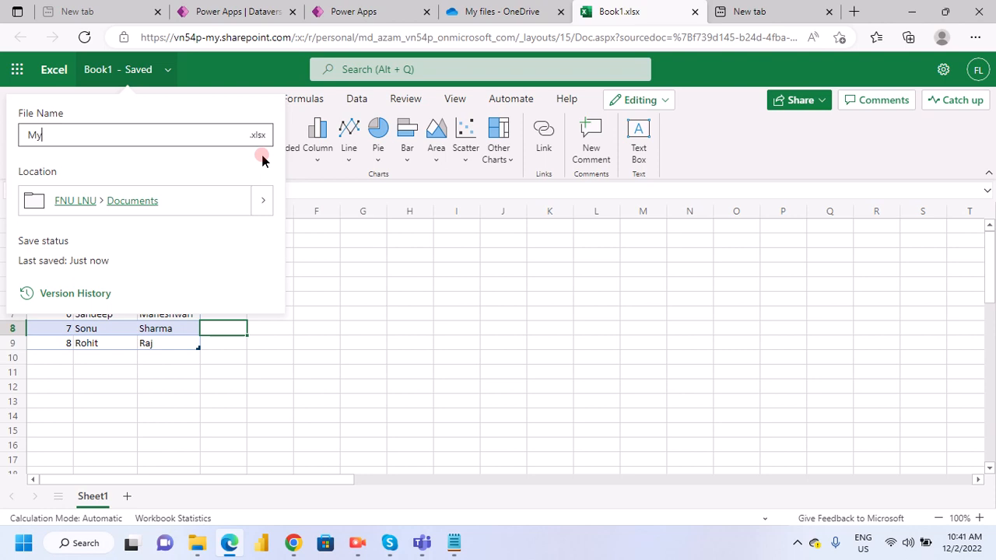
type("Table")
left_click(405, 264)
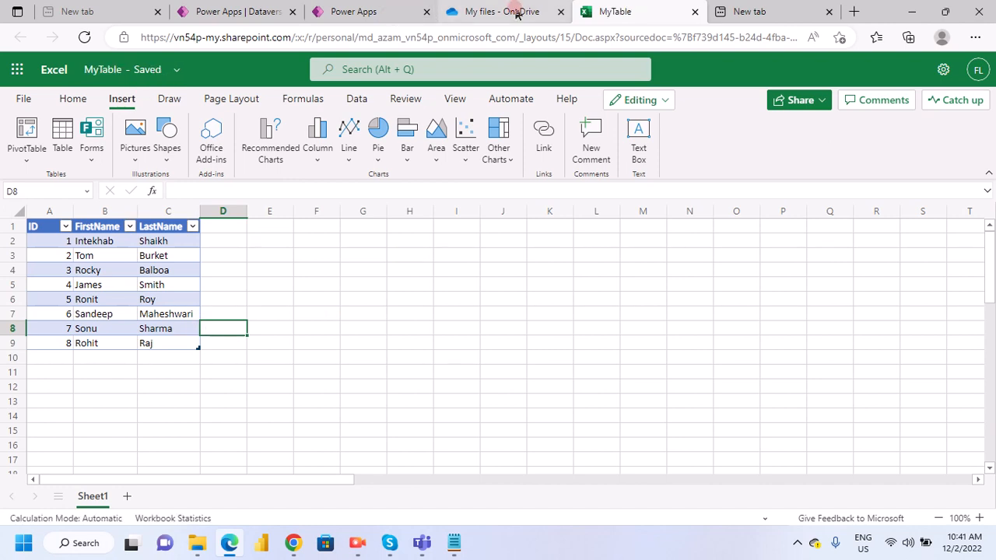
- Switch to MyTable in Power Apps Dataverse, start an Import data operation and choose Excel workbook as the data source
left_click(357, 15)
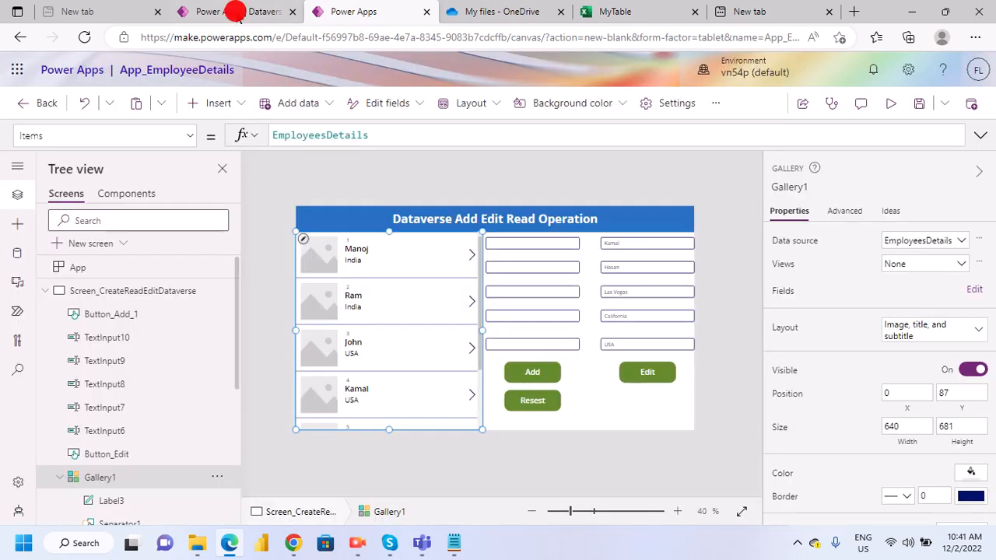
left_click(233, 13)
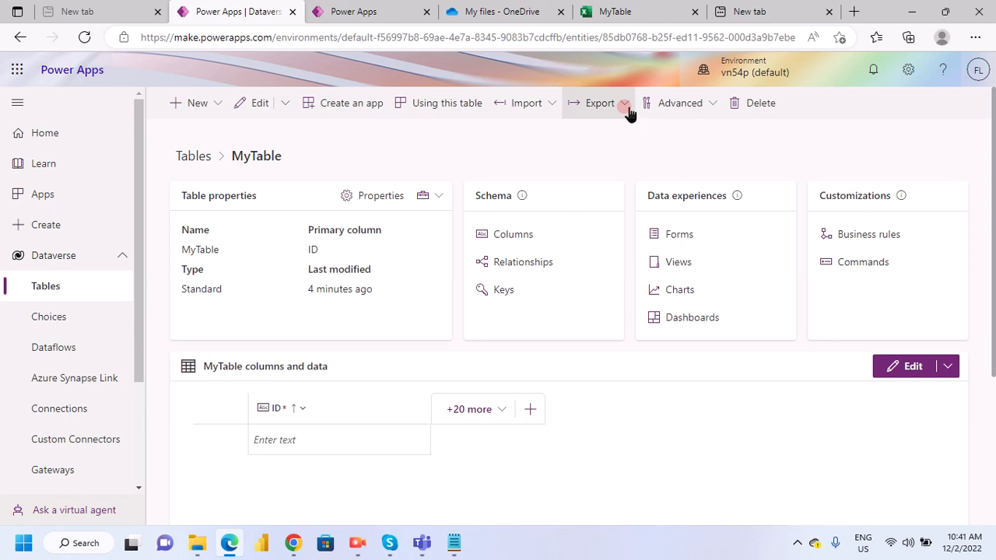
left_click(545, 103)
left_click(527, 134)
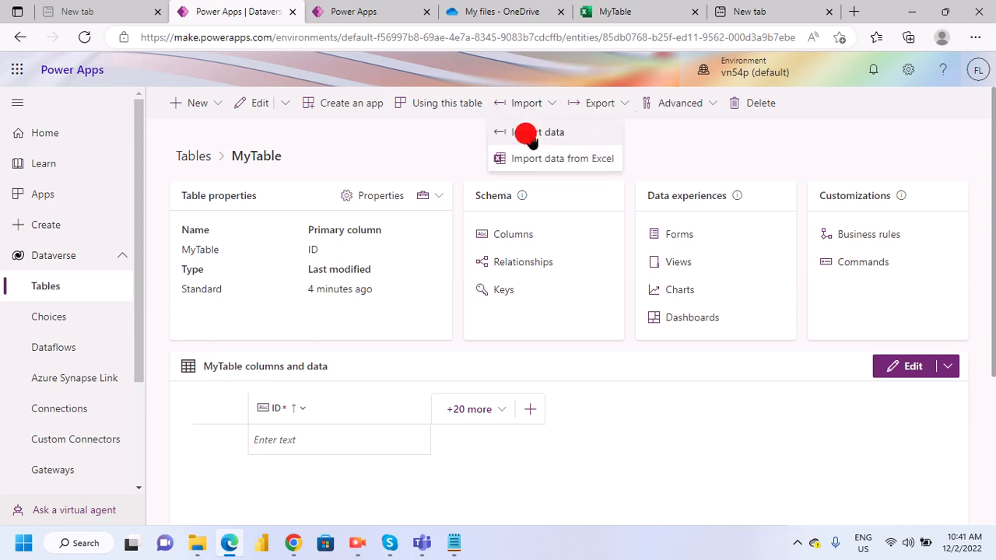
left_click(533, 135)
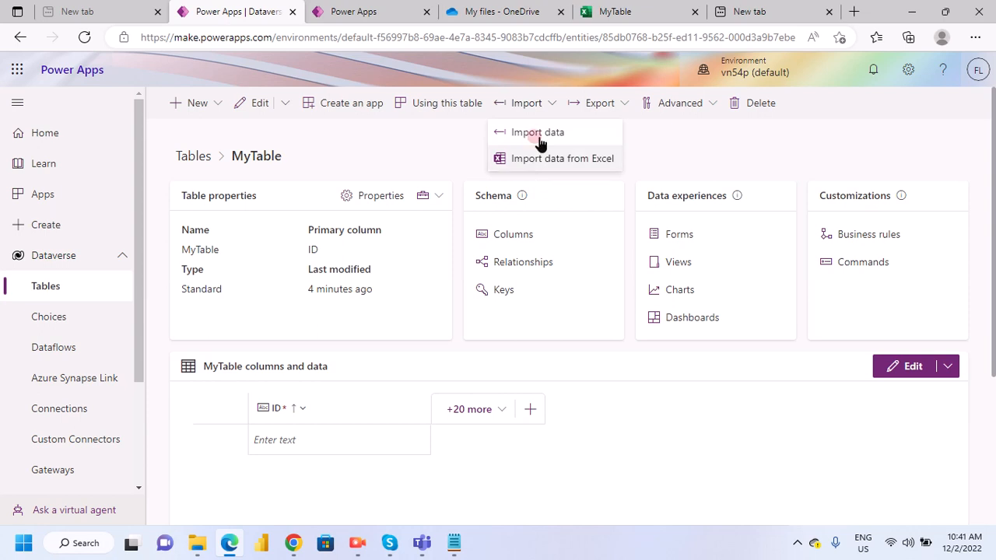
left_click(537, 152)
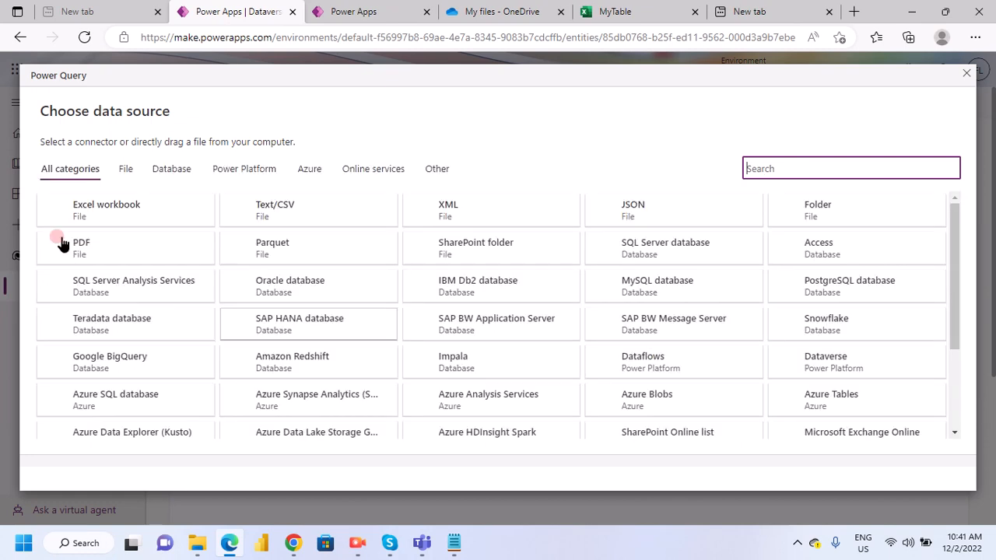
left_click(120, 223)
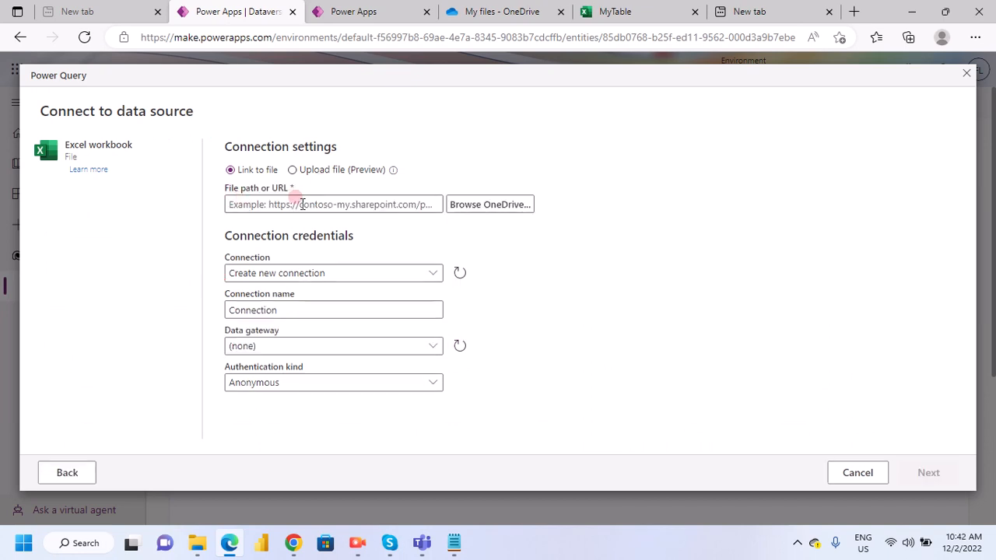
- Browse OneDrive with the organizational account and select MyTable.xlsx as the file to import
left_click(460, 211)
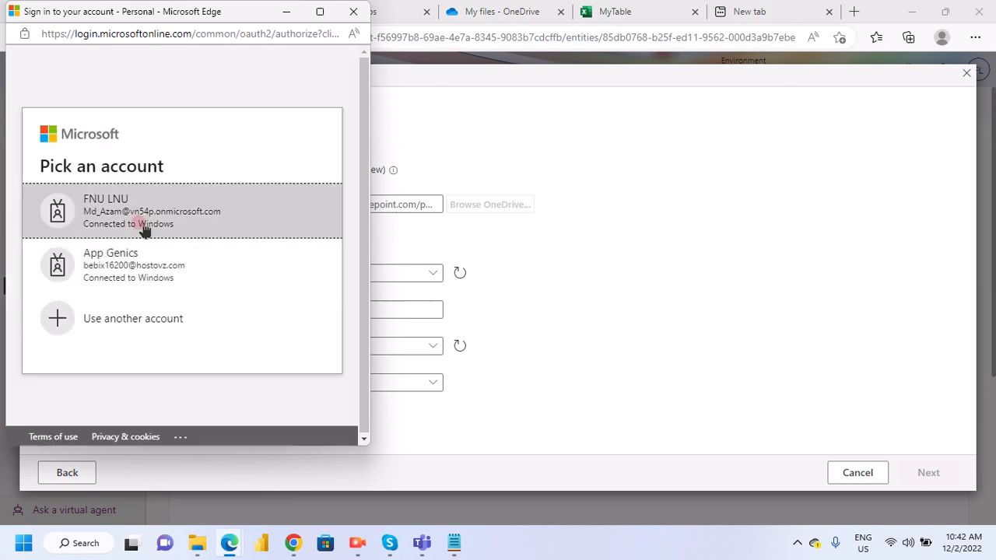
left_click(240, 235)
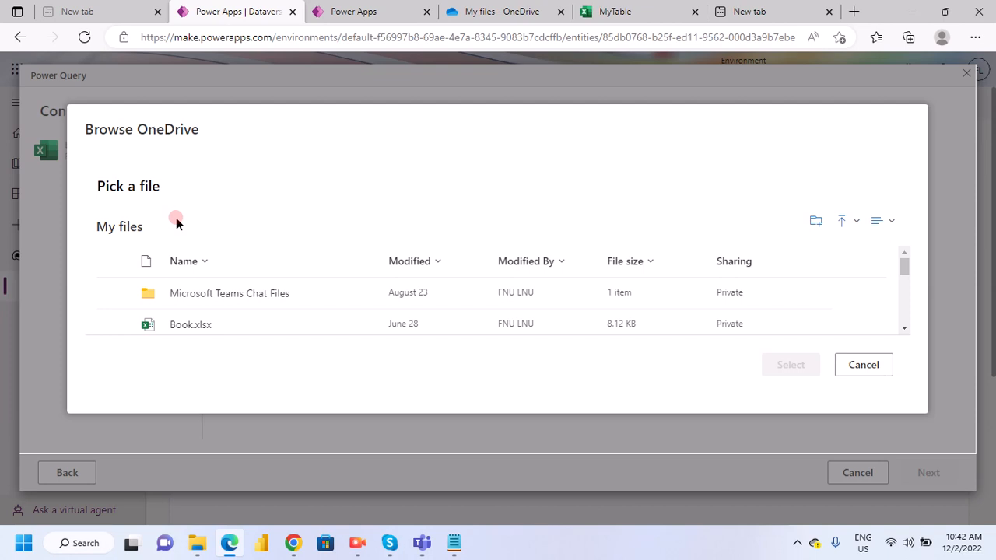
scroll(181, 295, "down", 1)
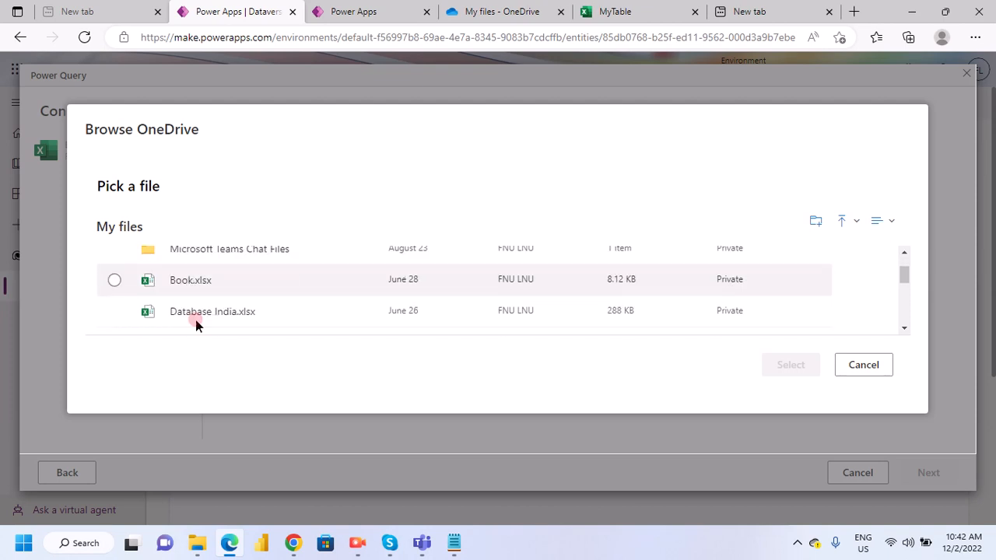
scroll(195, 321, "down", 1)
scroll(199, 318, "down", 1)
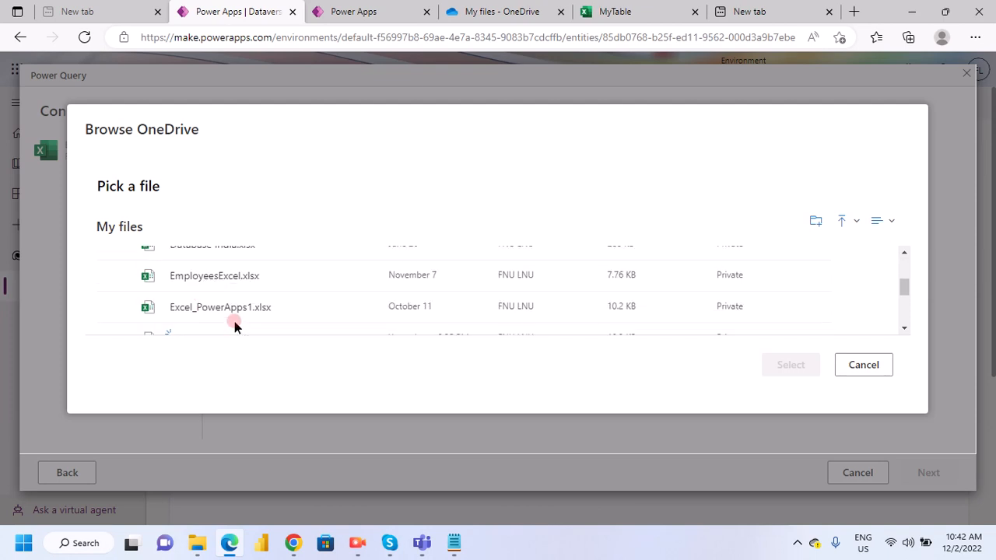
scroll(225, 327, "down", 1)
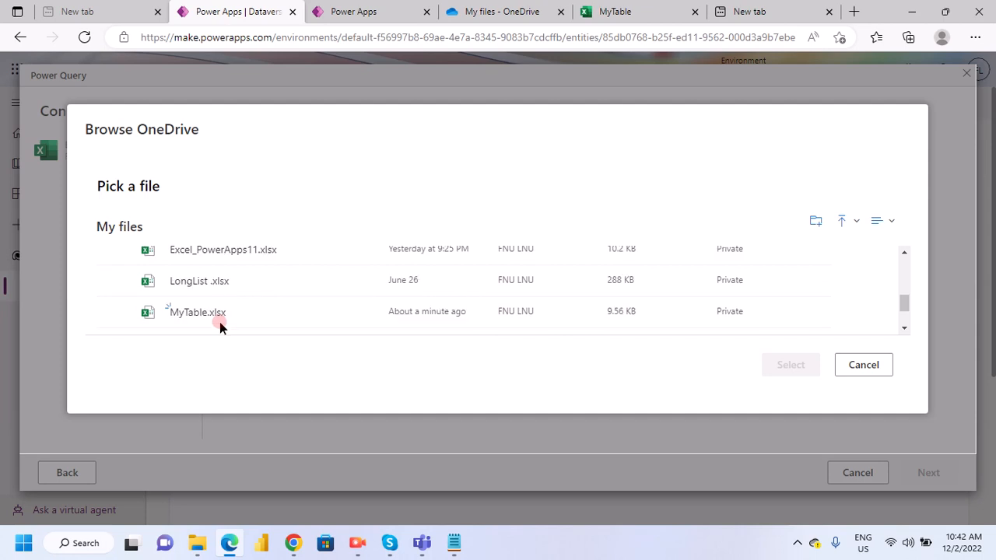
left_click(115, 312)
left_click(782, 367)
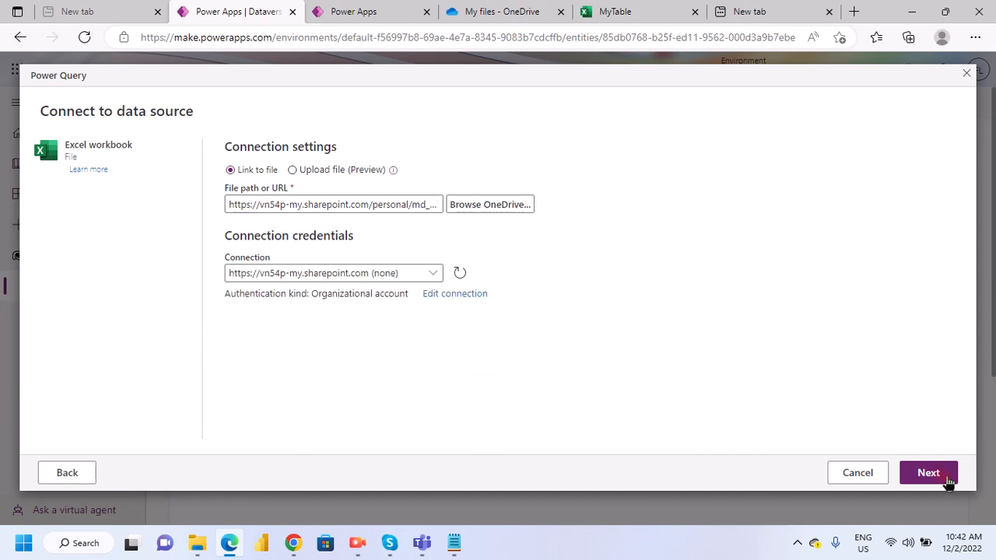
- Continue with the OneDrive connection and choose Table1 from the Excel workbook as the data to import
left_click(555, 386)
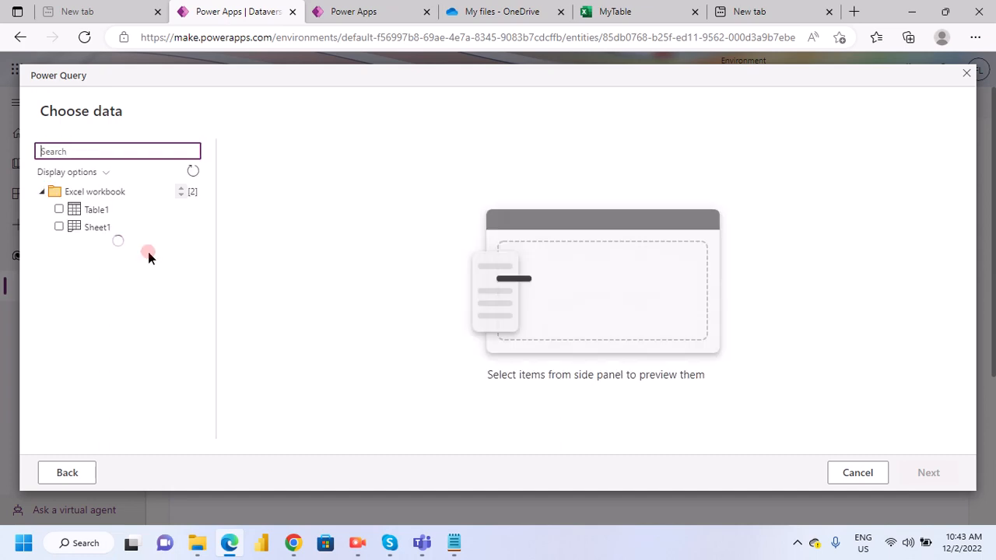
left_click(92, 208)
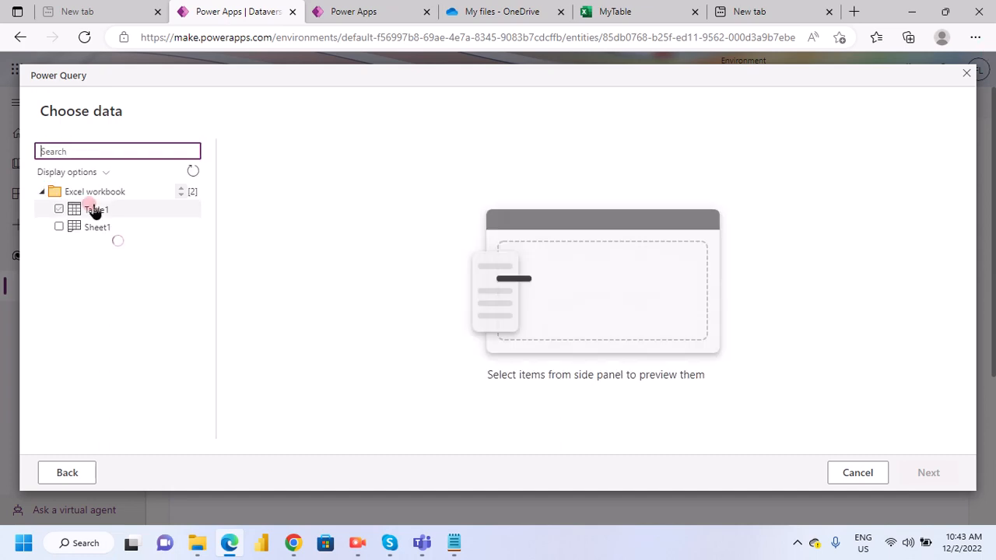
left_click(55, 212)
left_click(54, 210)
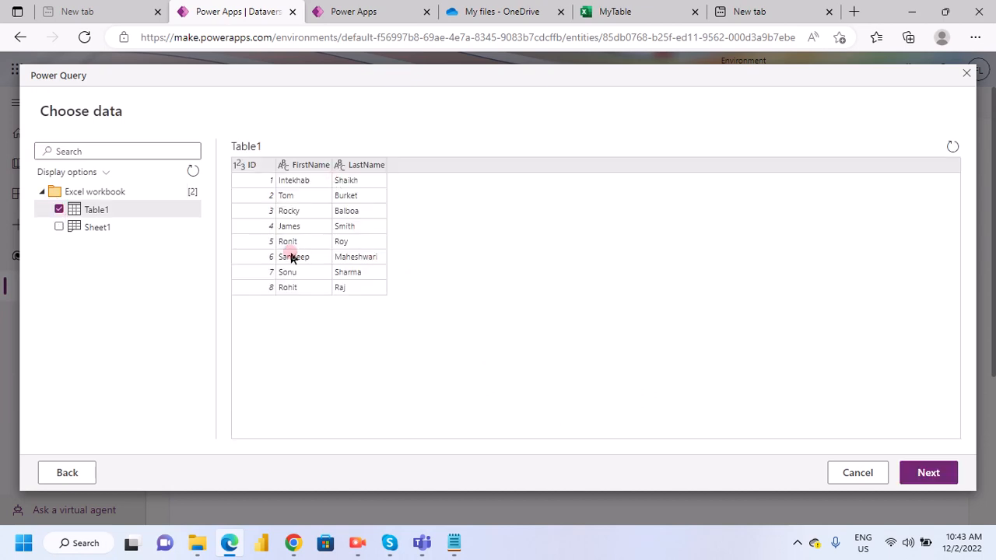
left_click(252, 242)
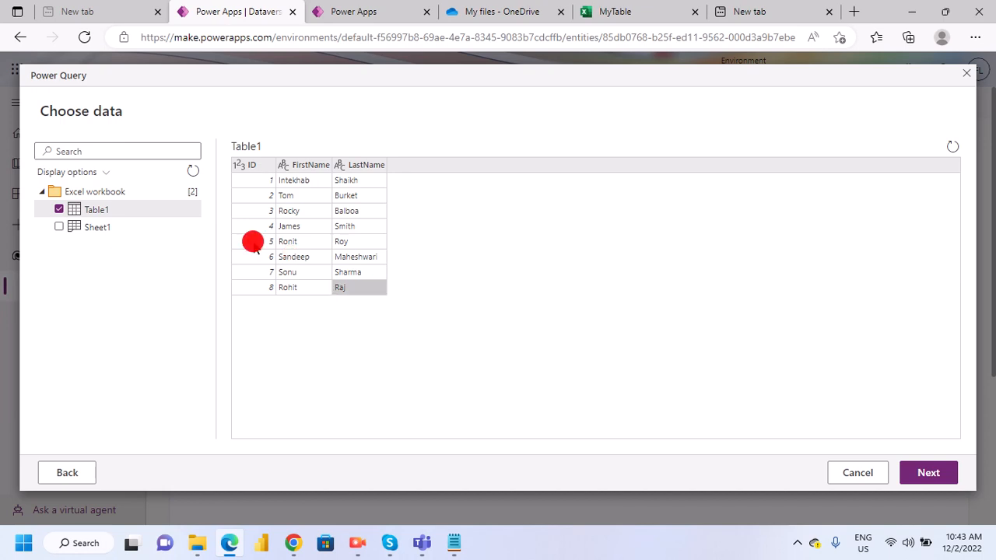
- Bring Table1 into the query editor and continue with its ID, FirstName and LastName columns to the table mapping
left_click(239, 165)
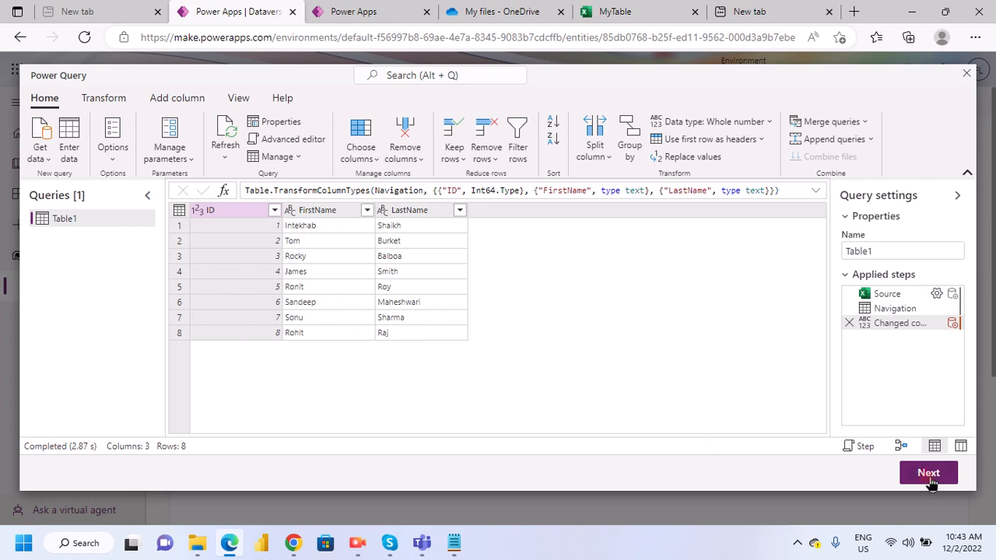
left_click(900, 478)
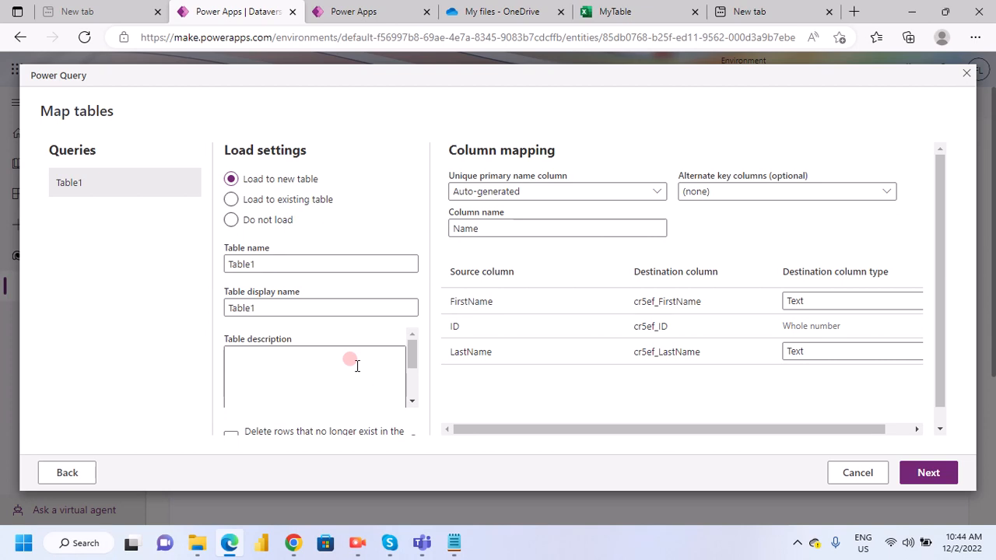
scroll(596, 225, "down", 1)
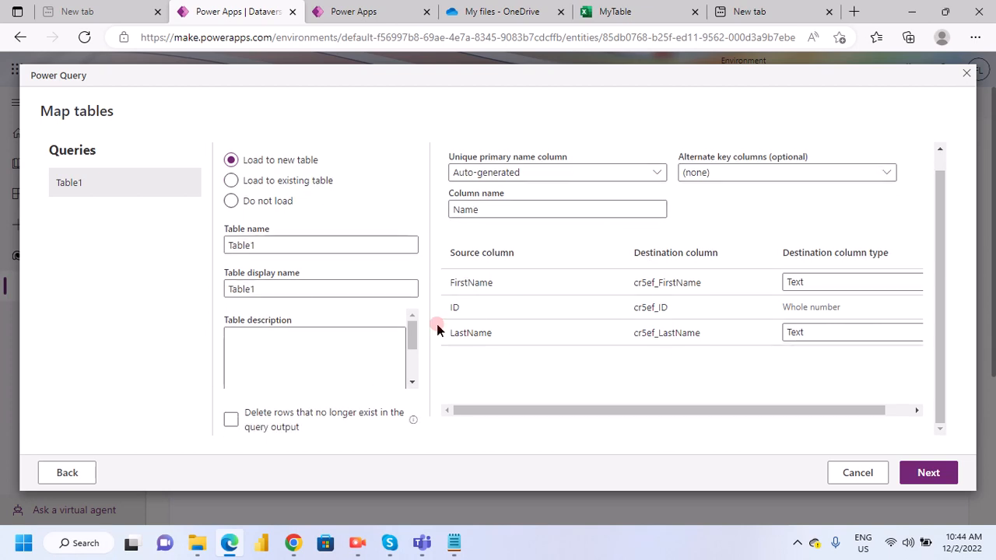
left_click(410, 343)
left_click_drag(410, 342, 410, 325)
left_click(231, 181)
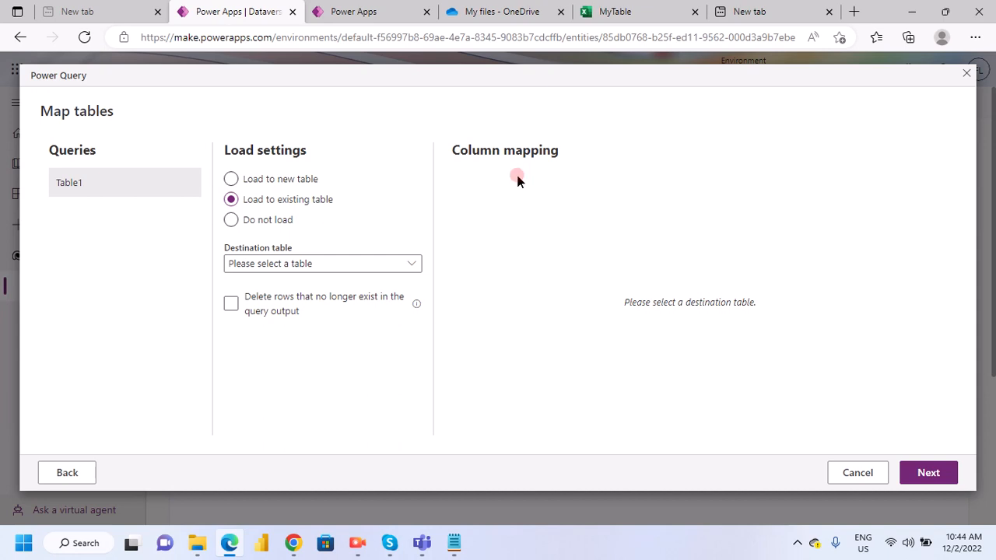
left_click(407, 266)
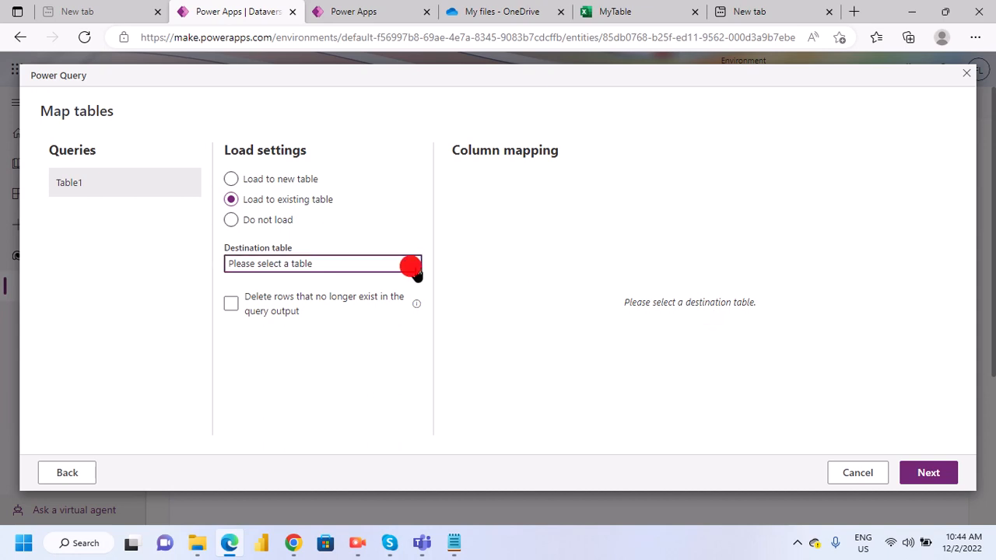
left_click(412, 268)
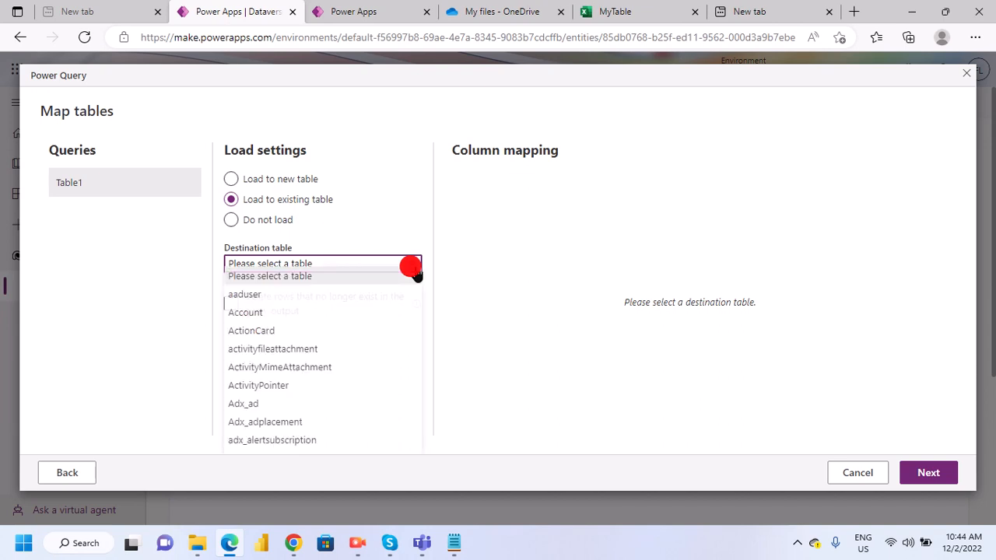
scroll(296, 389, "down", 2)
scroll(299, 391, "down", 5)
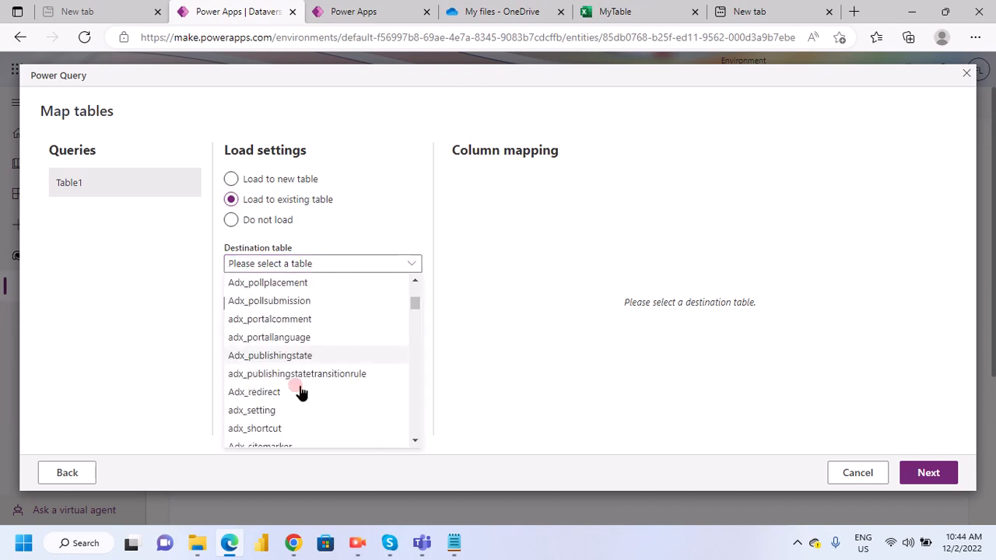
scroll(301, 394, "down", 1)
scroll(304, 387, "up", 10)
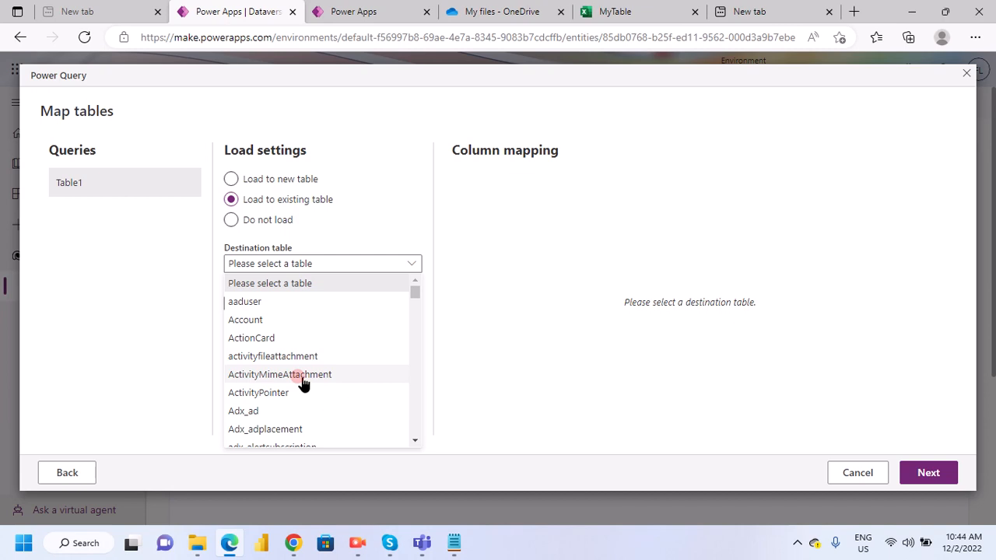
scroll(304, 384, "down", 3)
scroll(304, 379, "down", 1)
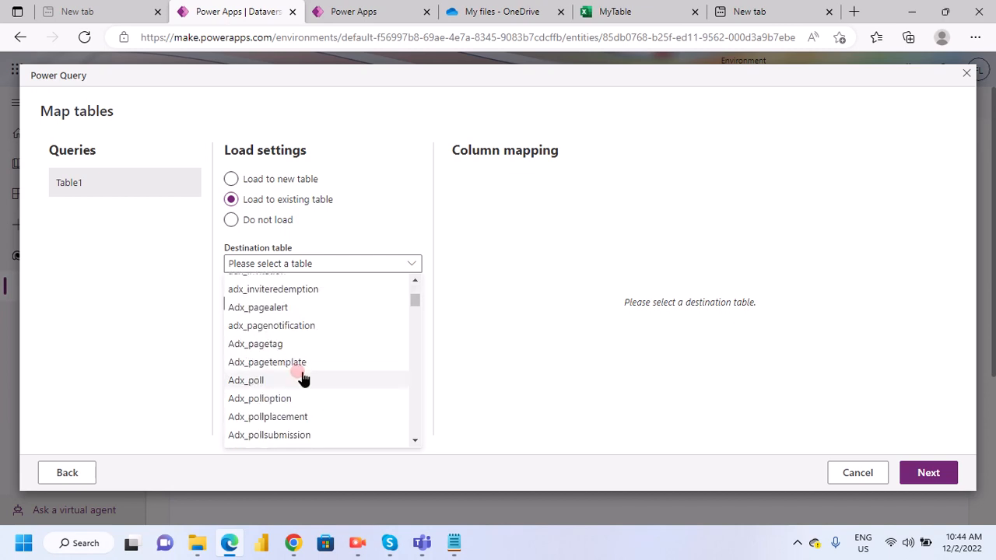
scroll(303, 379, "up", 2)
left_click(231, 179)
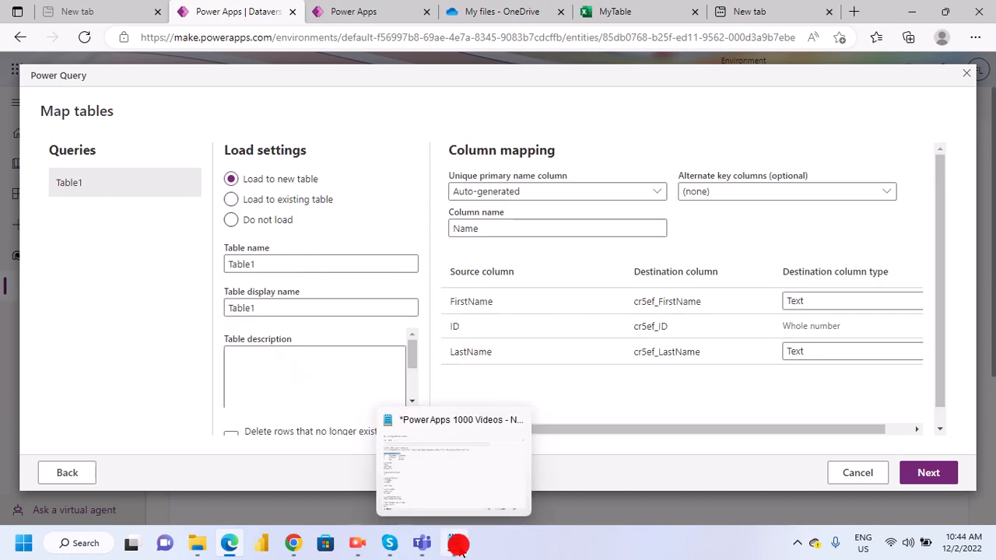
- Switch to Notepad and review the import instructions on choosing the destination table, mapping columns and publishing
left_click(454, 542)
scroll(44, 345, "down", 7)
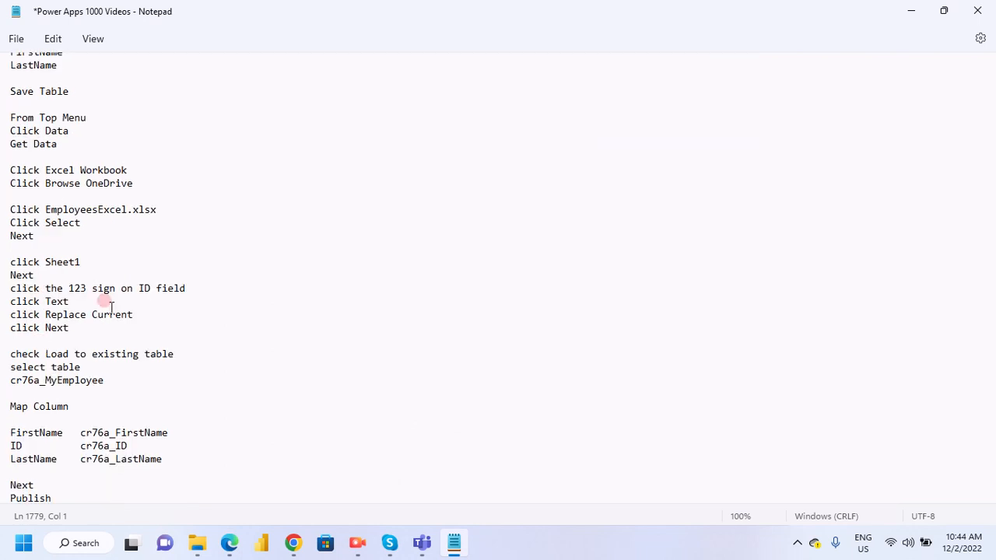
scroll(109, 378, "down", 1)
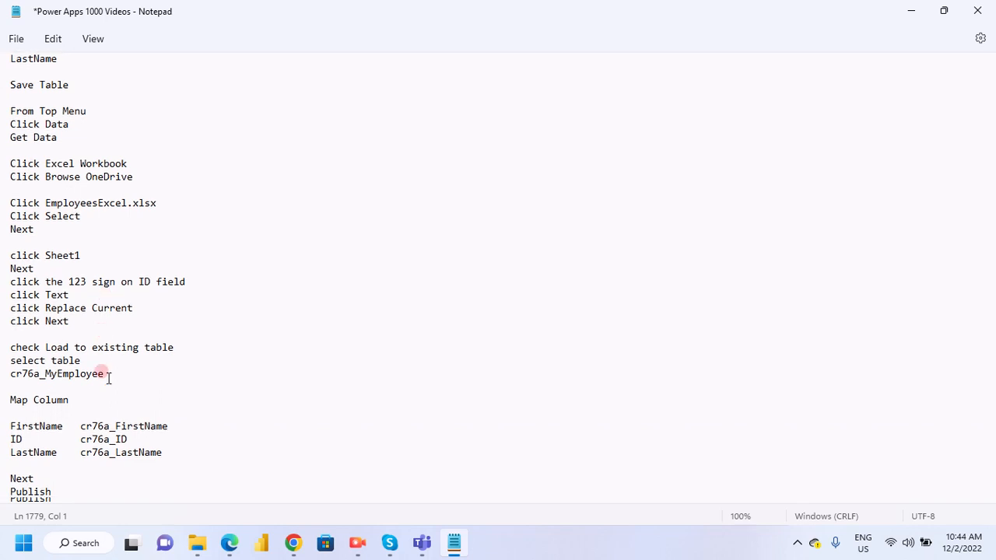
scroll(108, 378, "down", 2)
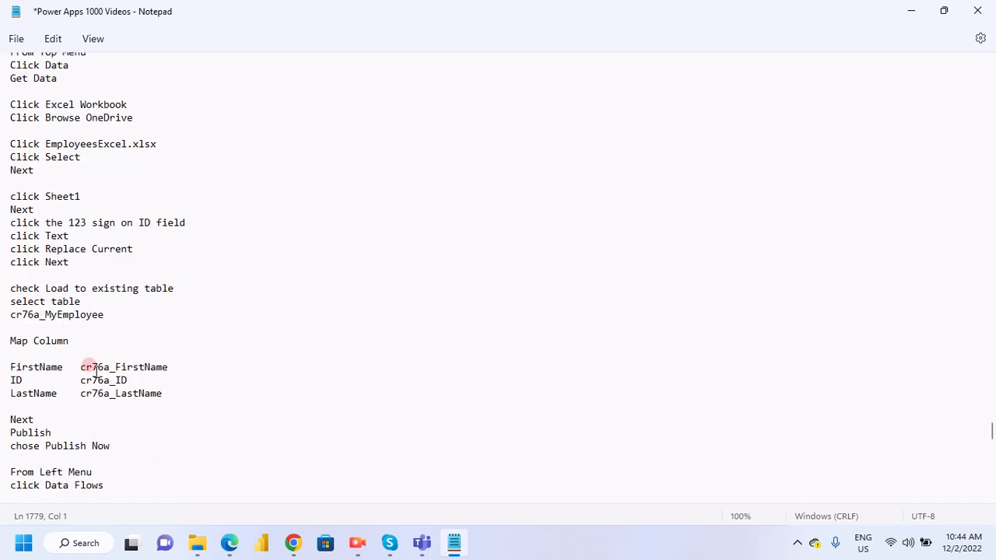
scroll(93, 358, "down", 3)
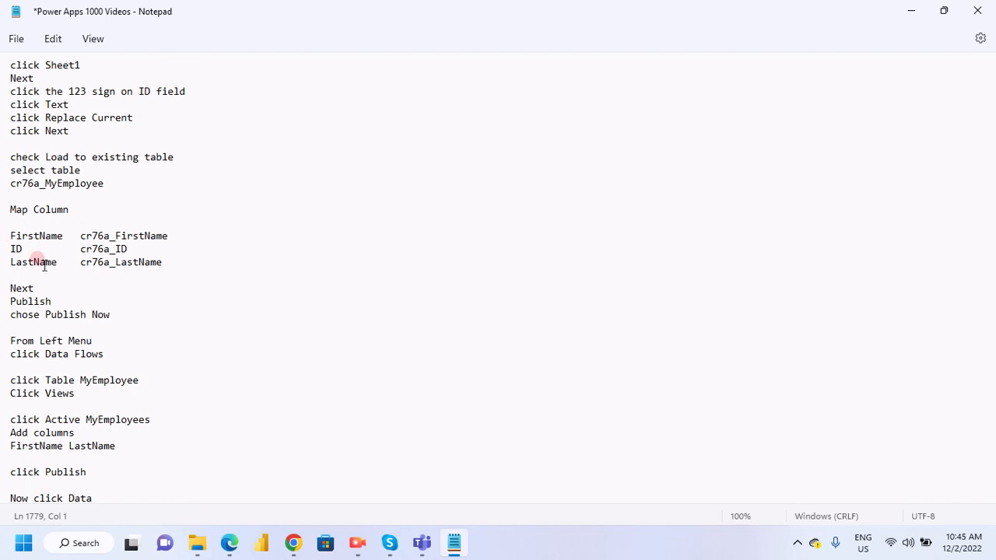
scroll(71, 336, "up", 2)
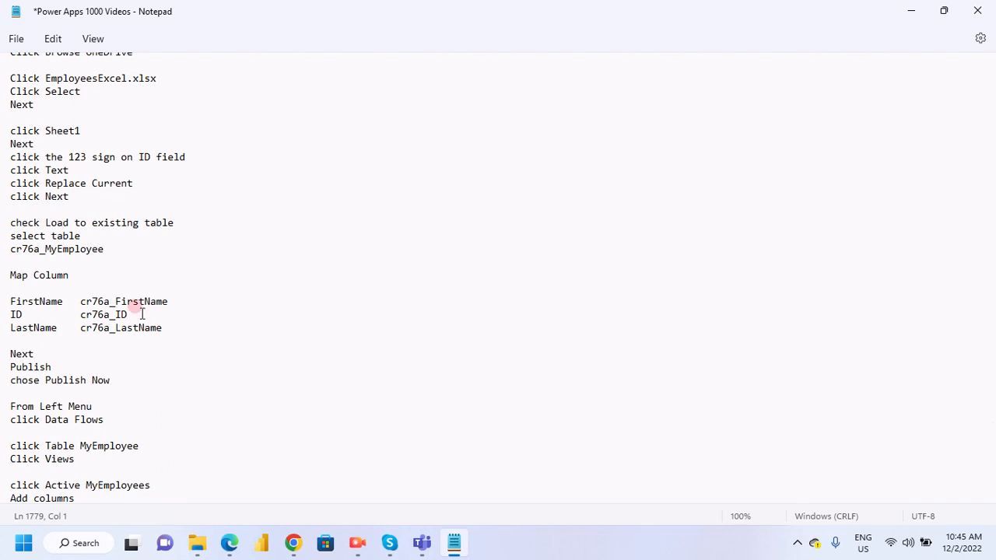
scroll(142, 314, "up", 2)
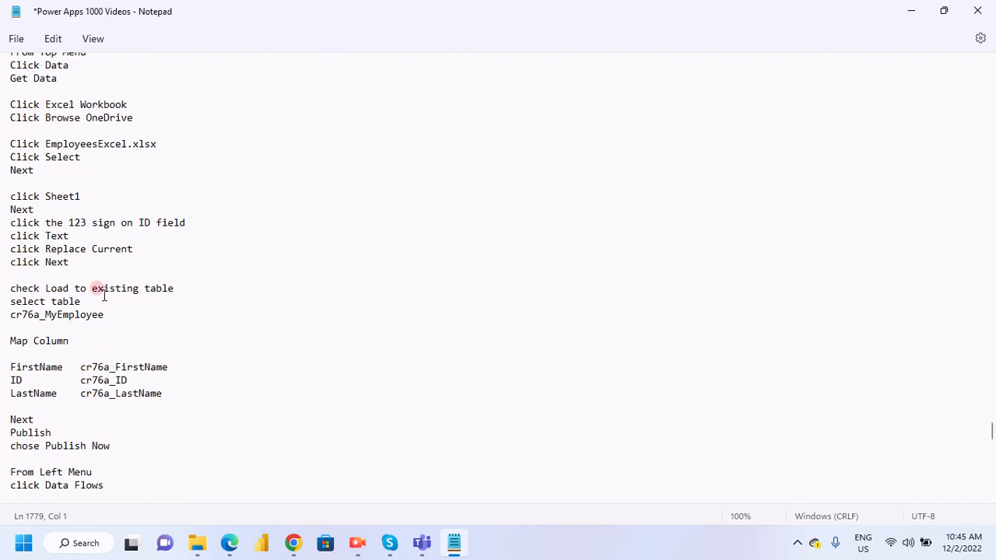
scroll(106, 319, "down", 4)
scroll(108, 341, "down", 1)
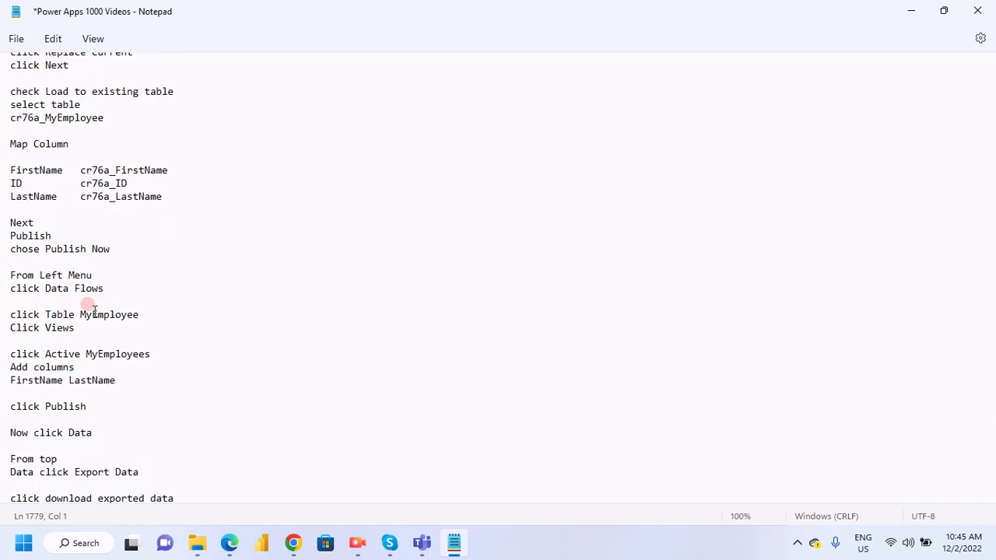
- Return to Power Query in Edge, keep the auto-generated primary name column for the new table and continue to the refresh settings
left_click(241, 535)
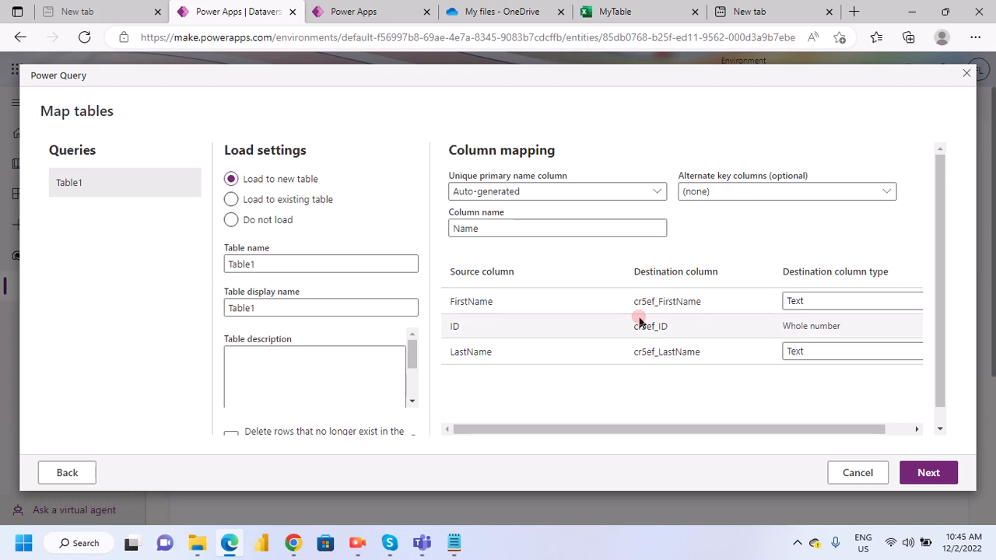
left_click(655, 195)
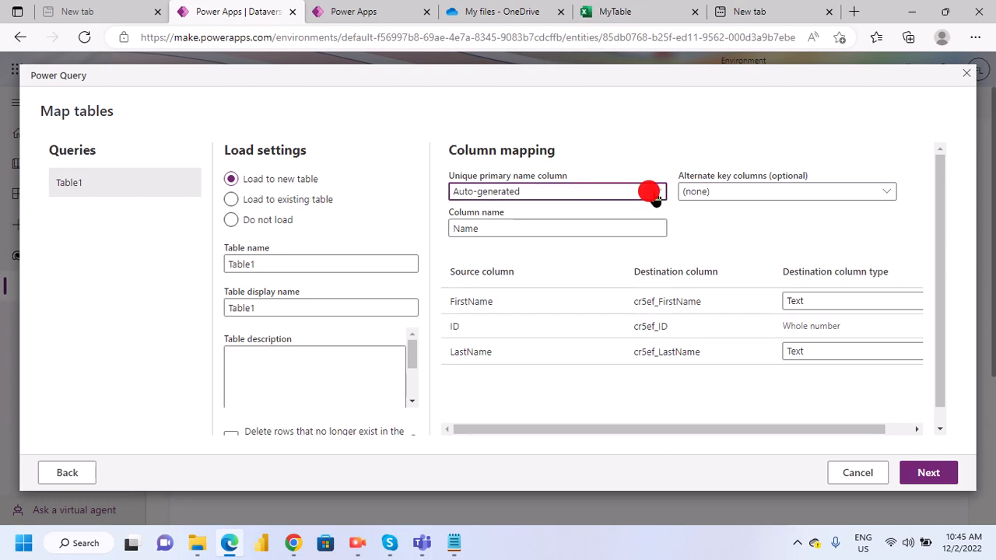
left_click(705, 224)
left_click(658, 194)
left_click(658, 196)
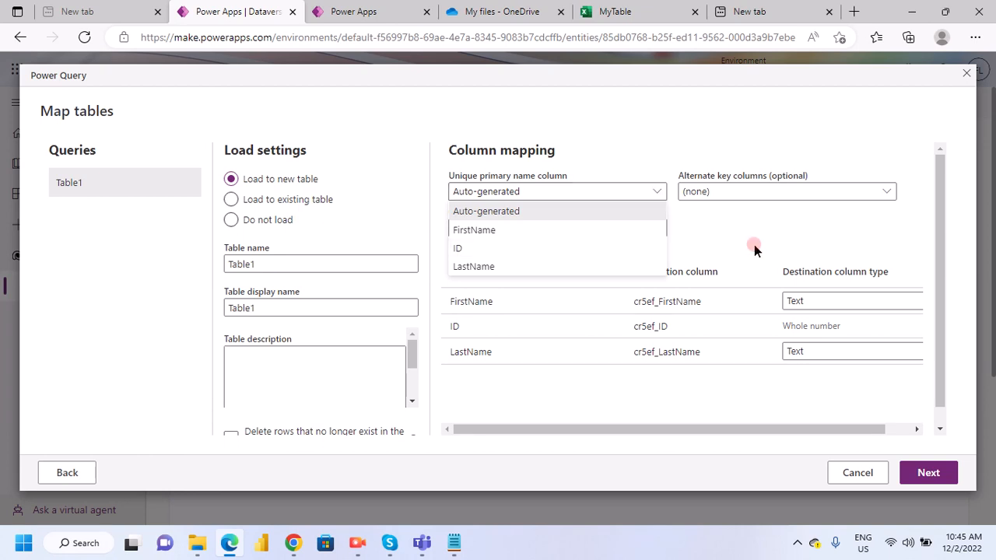
left_click(754, 195)
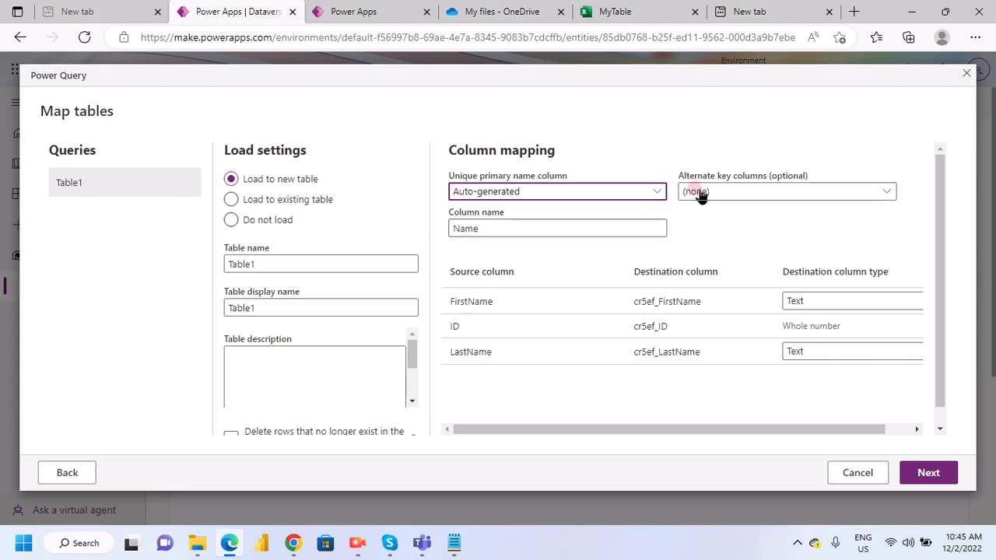
scroll(595, 272, "down", 1)
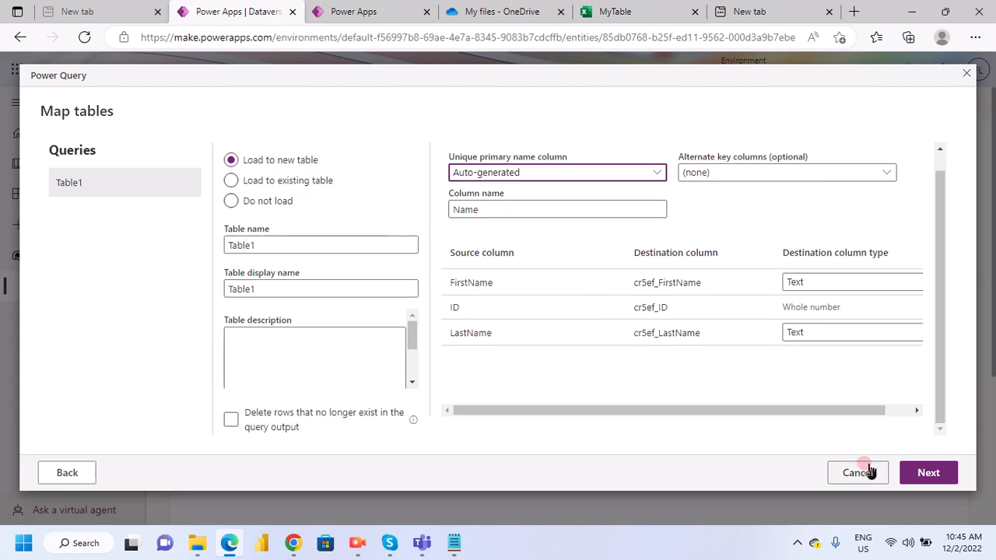
left_click(931, 474)
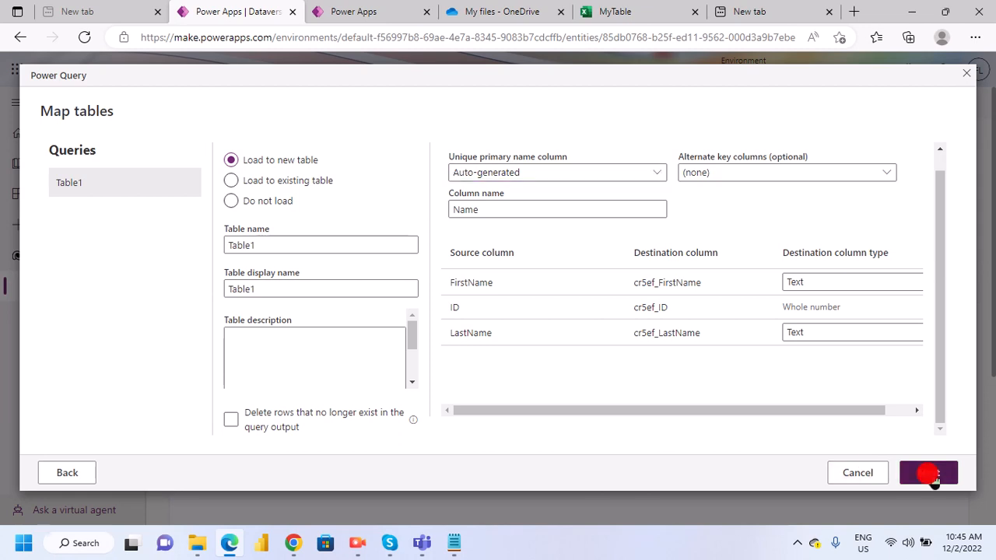
left_click(539, 377)
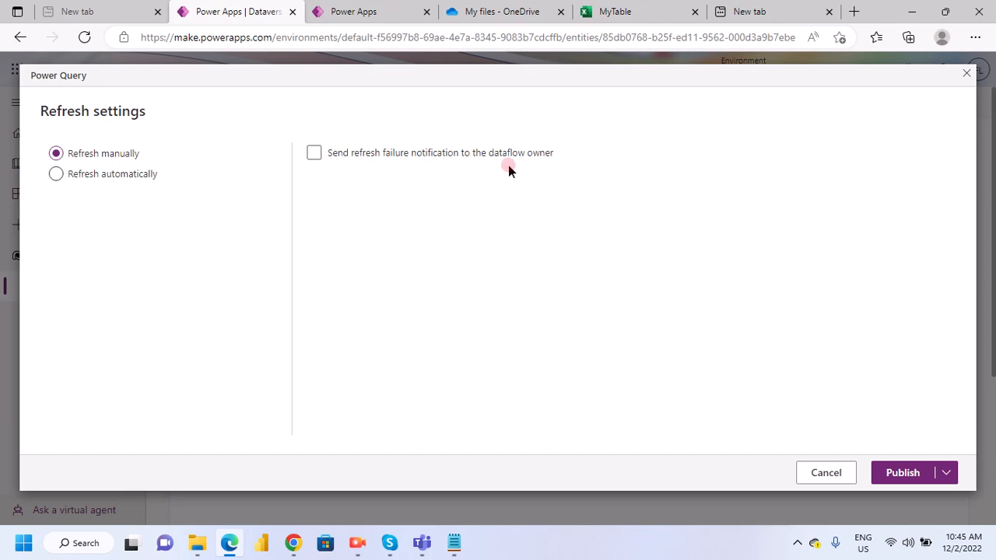
- Turn on refresh failure notifications to the dataflow owner
left_click(314, 154)
left_click(315, 154)
left_click(145, 188)
- Switch to Notepad and review the instructions that follow column mapping, from publishing to exporting the data
left_click(451, 544)
left_click(109, 417)
scroll(93, 409, "down", 2)
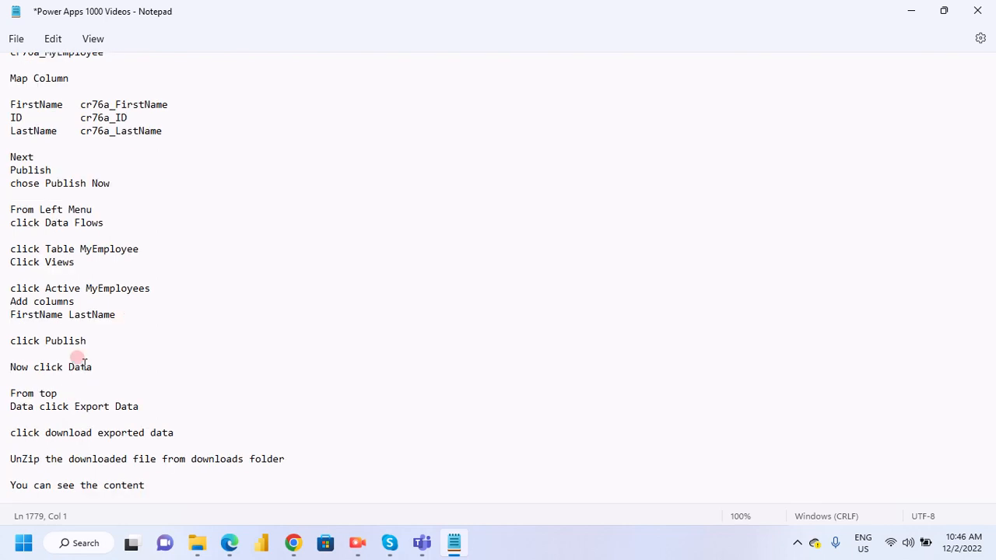
scroll(84, 364, "down", 2)
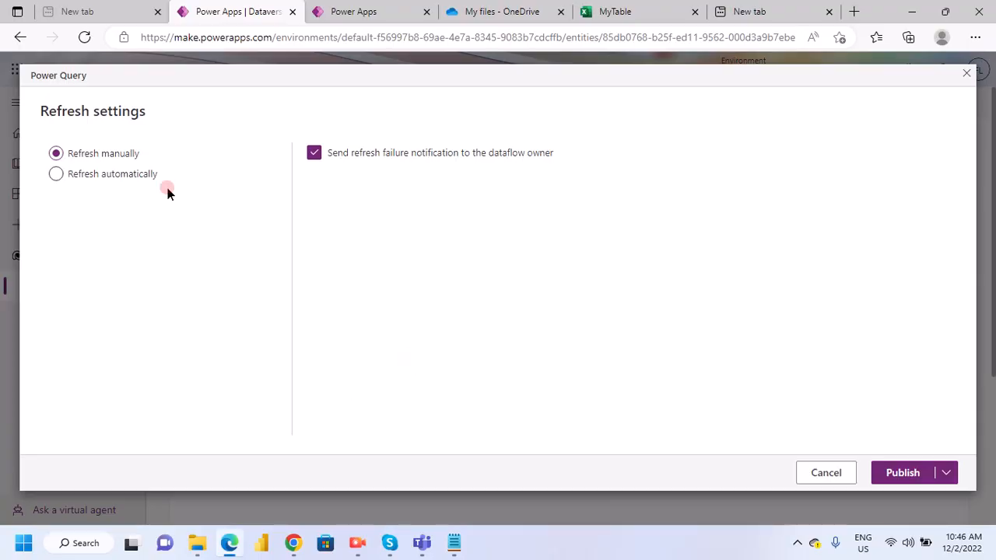
- Set the dataflow to refresh manually without failure notifications to its owner, and publish it
left_click(61, 173)
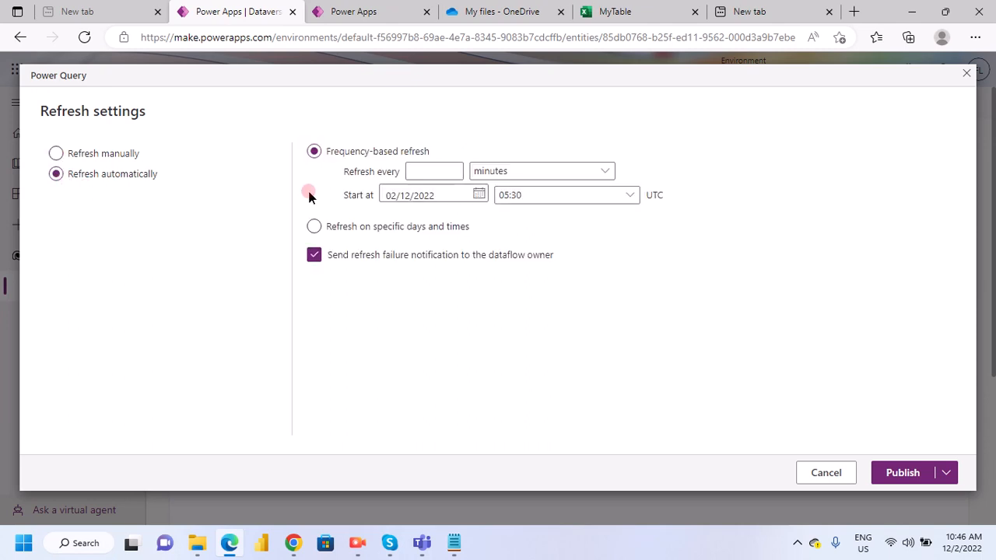
left_click(57, 155)
left_click(805, 434)
left_click(371, 178)
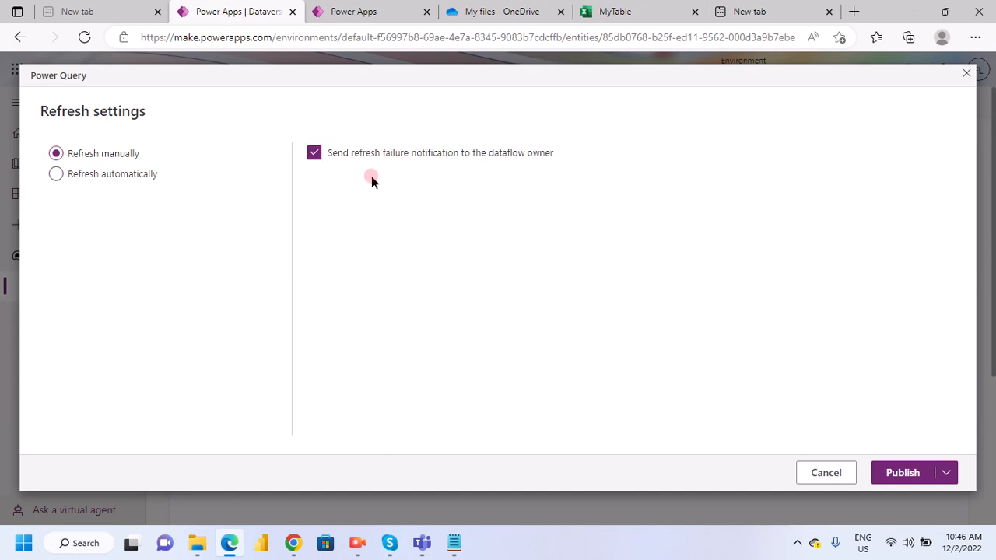
left_click(313, 154)
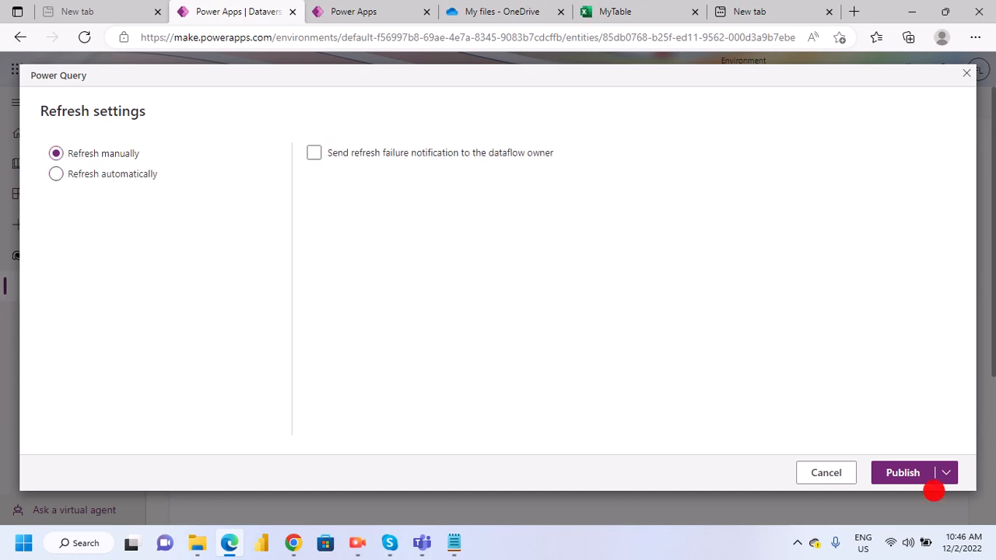
left_click(934, 489)
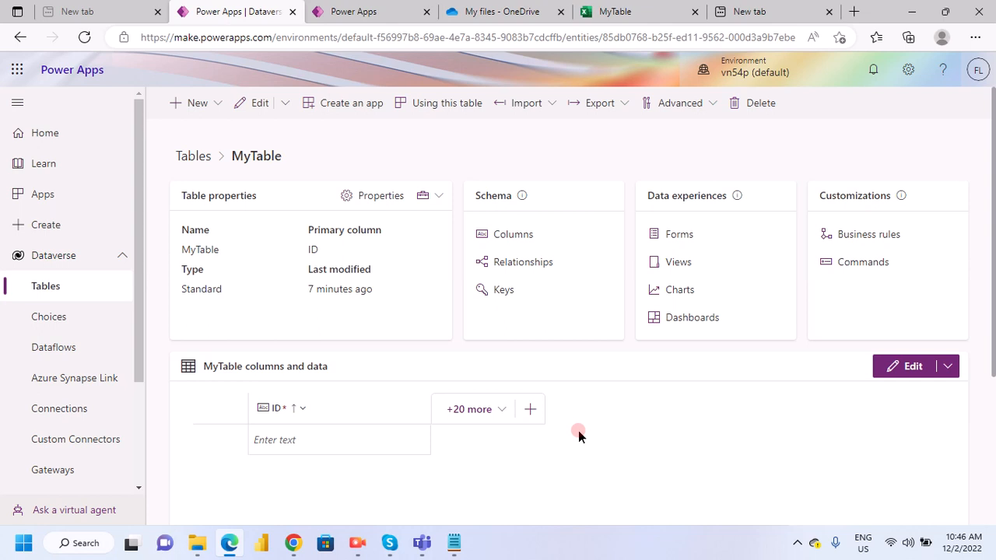
- Examine the columns and data section of MyTable for imported rows
scroll(628, 436, "down", 3)
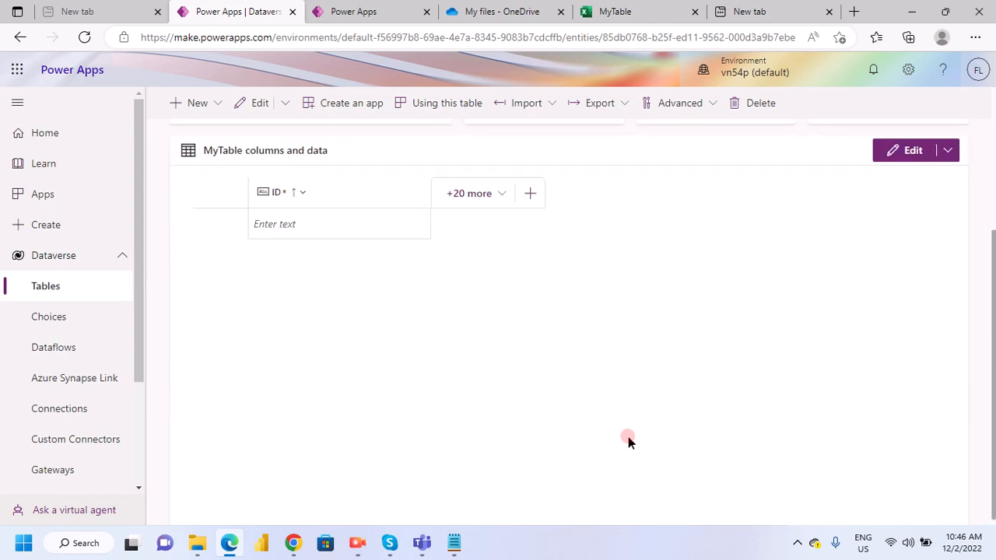
scroll(630, 440, "up", 3)
scroll(632, 445, "down", 3)
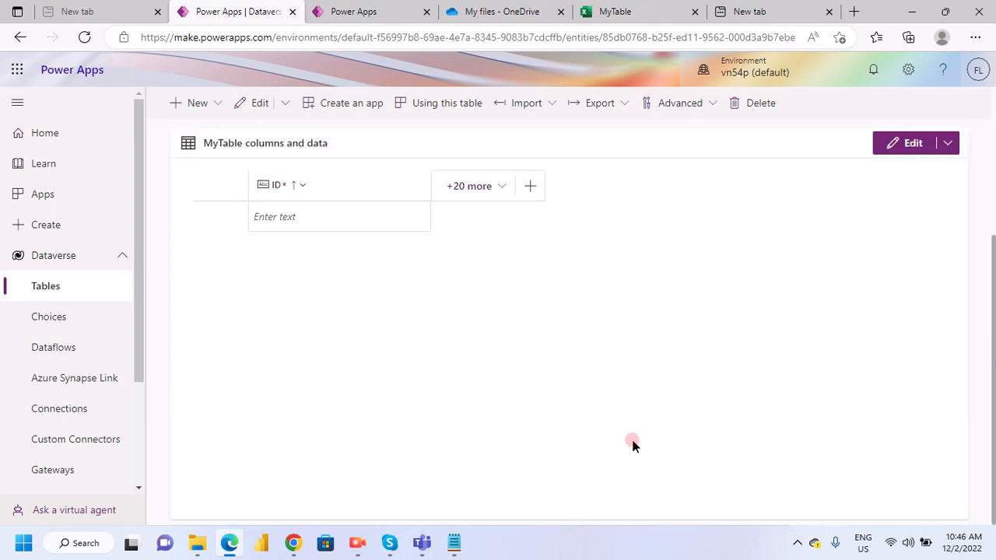
scroll(632, 444, "up", 2)
scroll(632, 444, "up", 2)
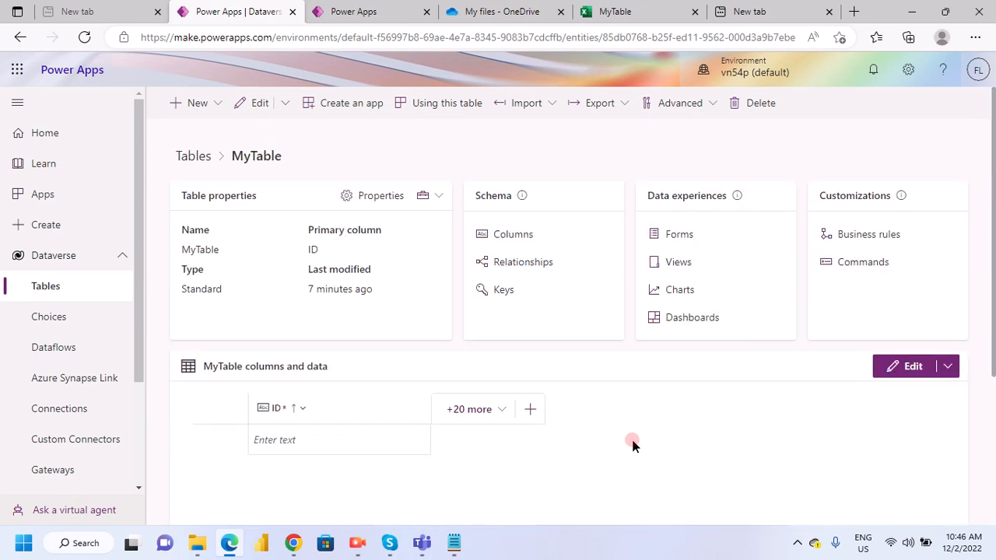
scroll(632, 445, "down", 2)
scroll(632, 444, "up", 2)
scroll(632, 444, "down", 4)
- Switch to Notepad and review the instructions for exporting the table data, downloading it and unzipping the file
left_click(456, 545)
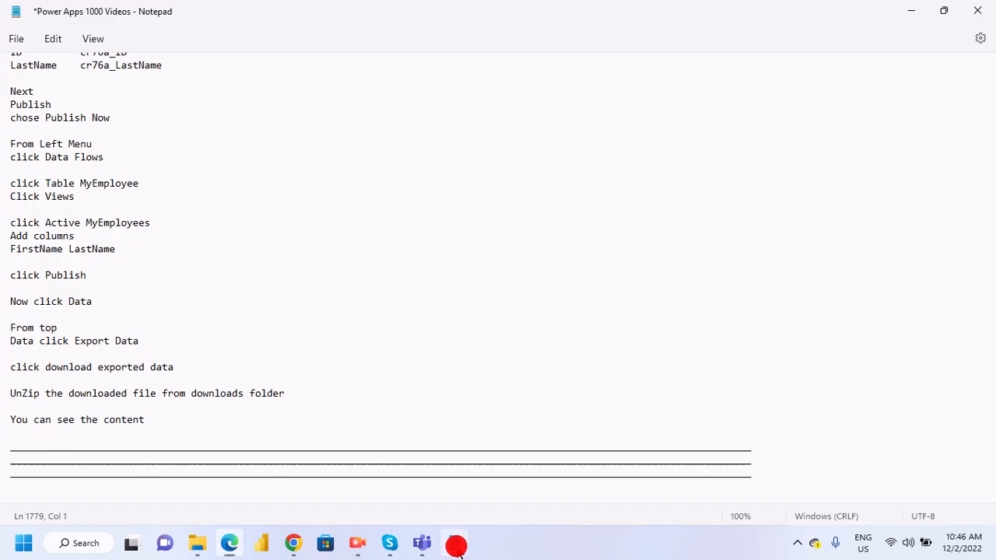
left_click(29, 330)
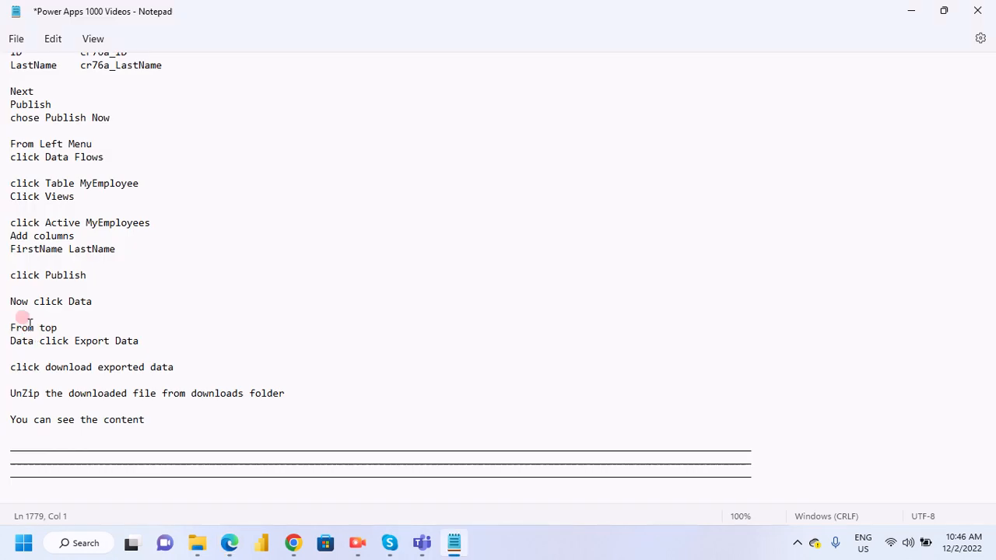
left_click(68, 329)
left_click(69, 347)
left_click(65, 359)
left_click(98, 364)
left_click(148, 369)
scroll(150, 373, "down", 2)
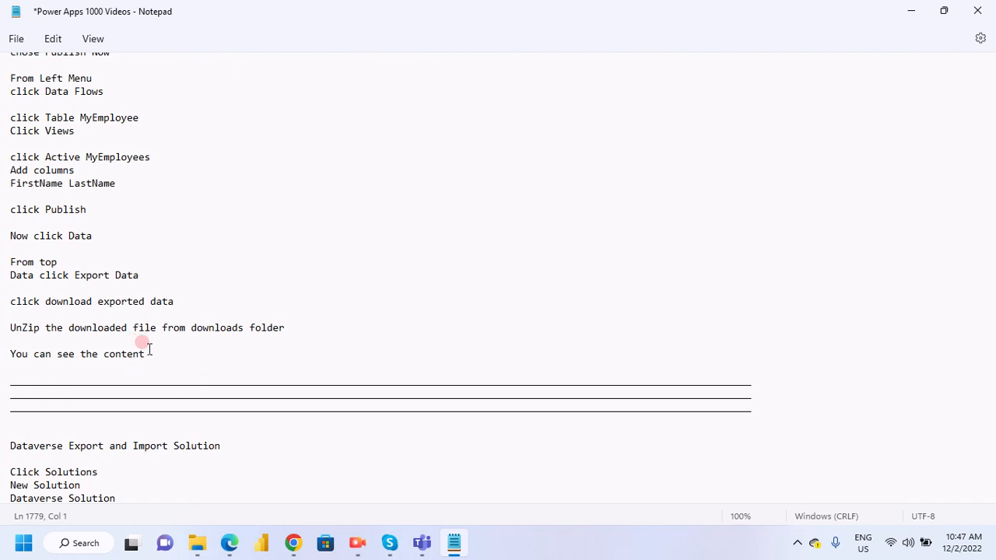
- Switch back to Power Apps in Edge, export the data of MyTable and download the exported data
left_click(230, 543)
scroll(531, 323, "up", 3)
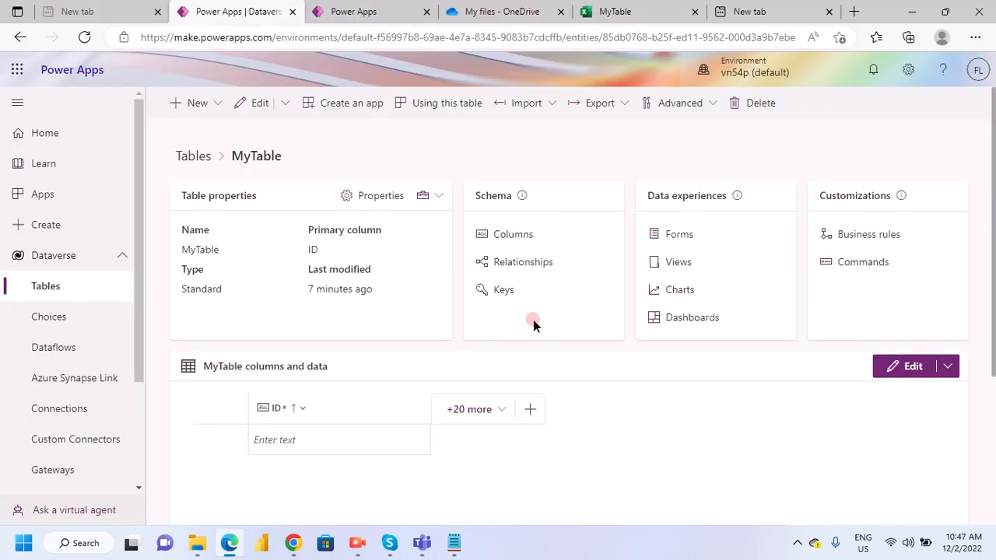
left_click(620, 104)
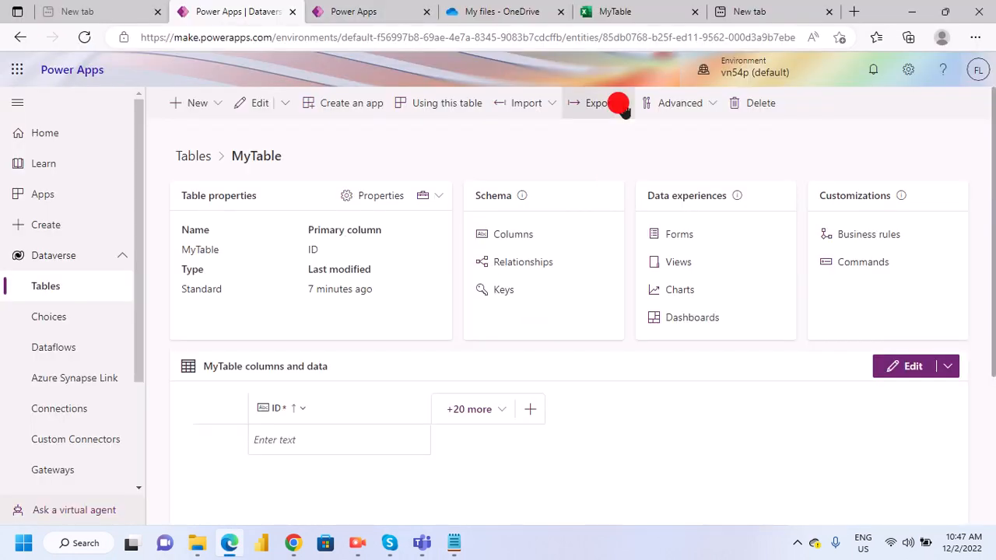
left_click(627, 135)
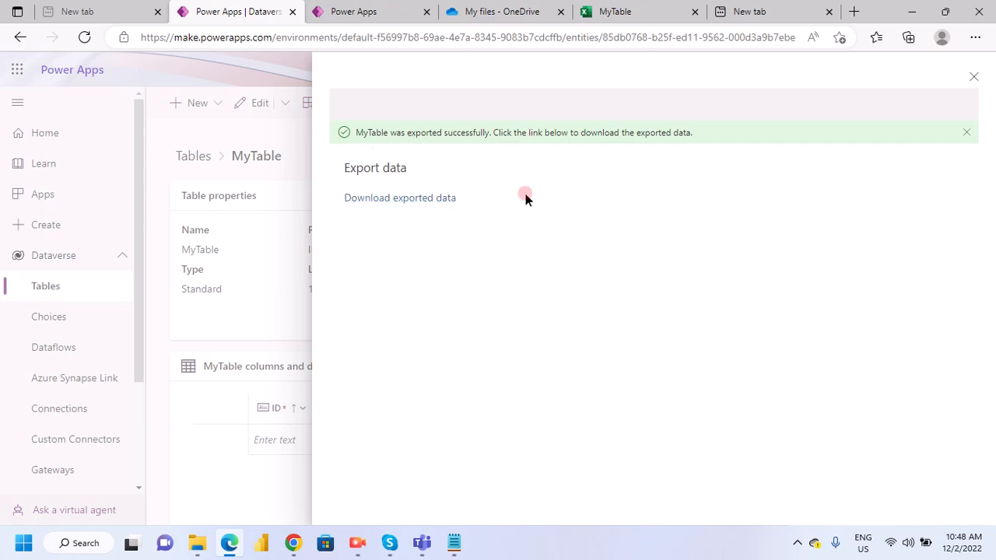
left_click(396, 204)
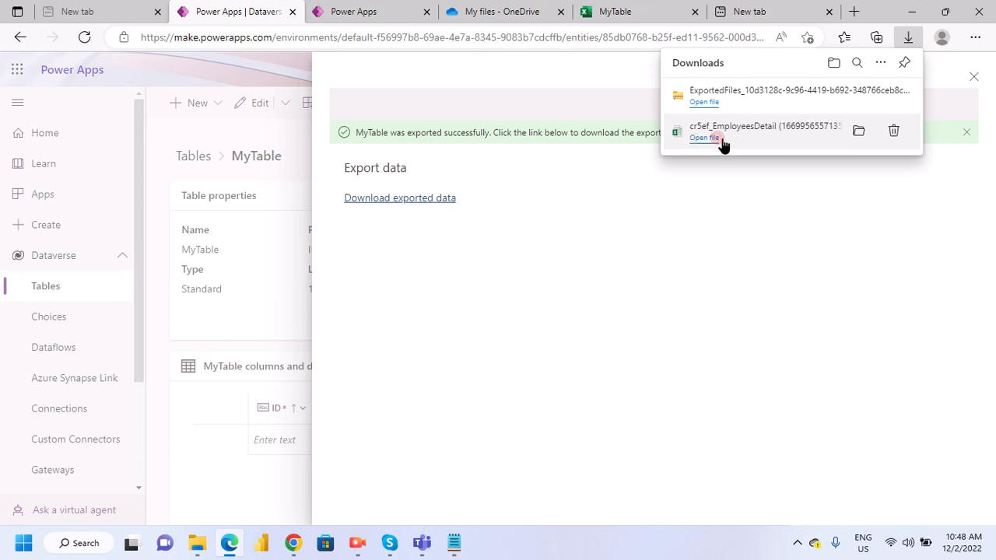
- Open cr5ef_mytables.csv from the downloaded archive in Excel, dismiss the activation wizard, and inspect the header row
left_click(705, 105)
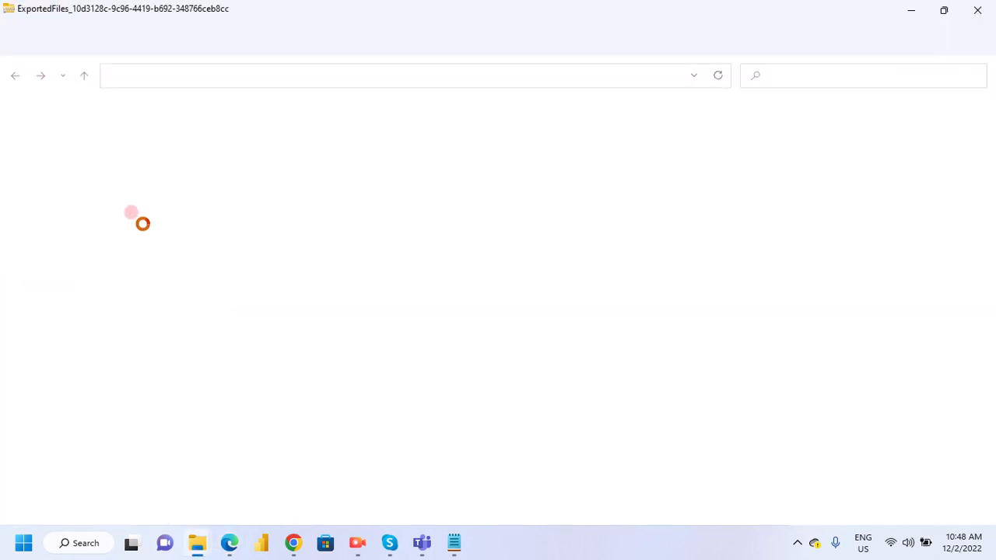
left_click(191, 131)
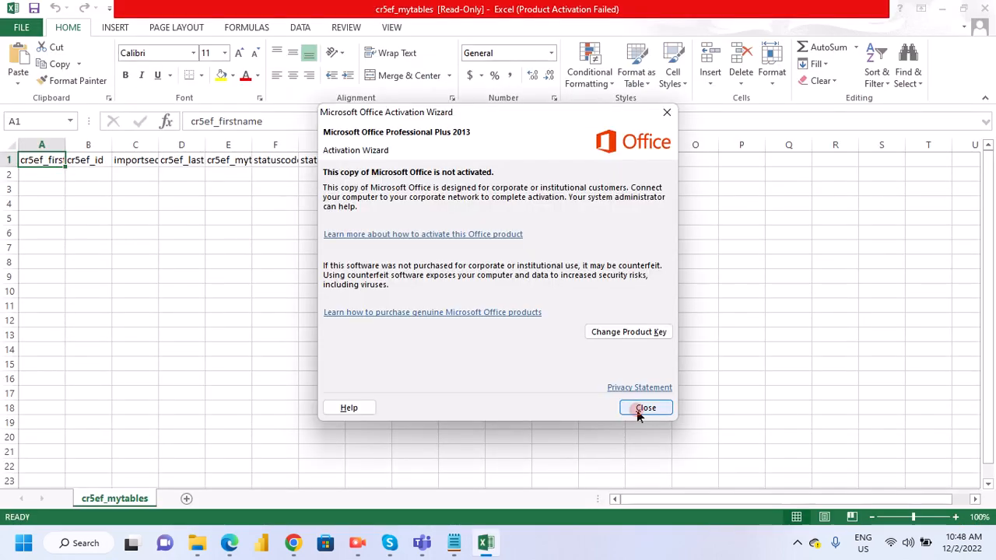
left_click(642, 409)
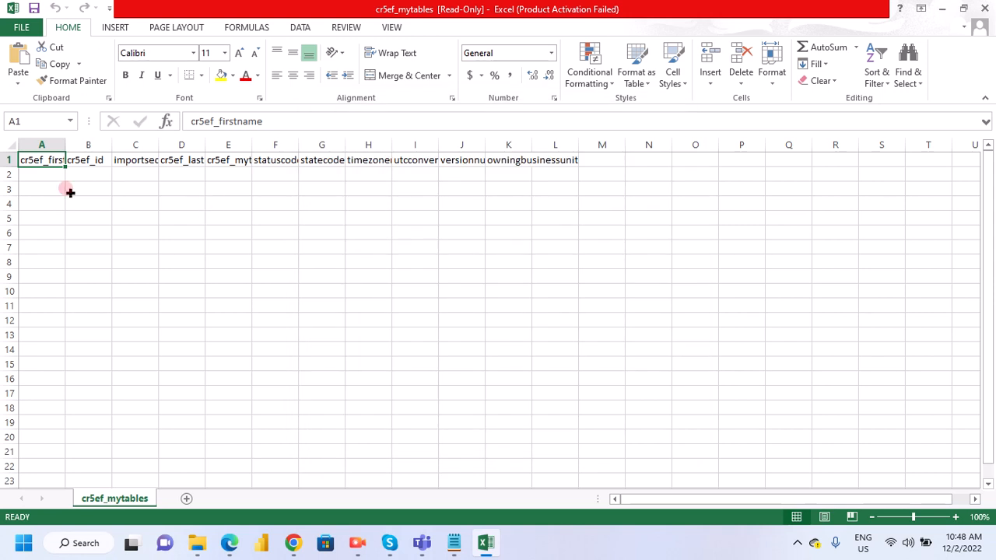
left_click(181, 161)
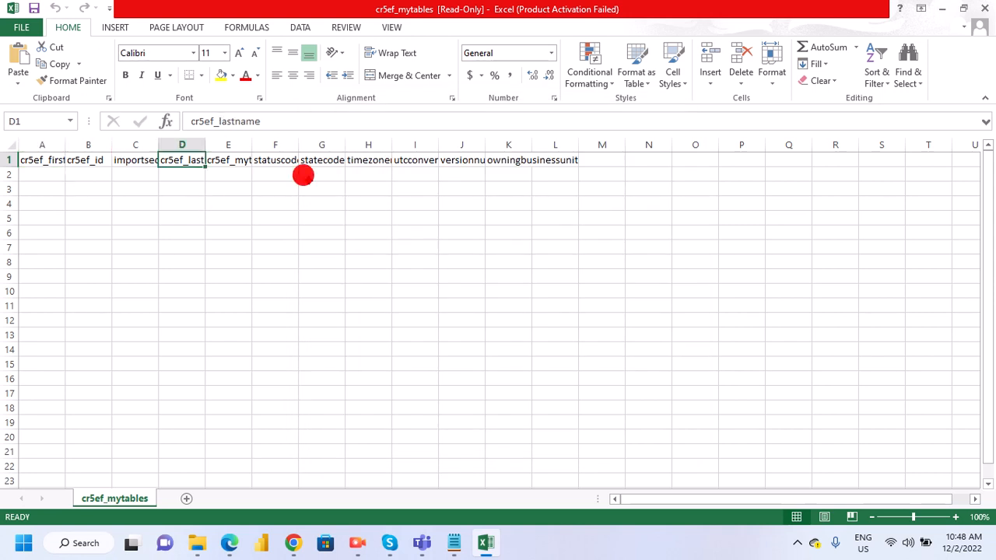
left_click(303, 176)
left_click(462, 157)
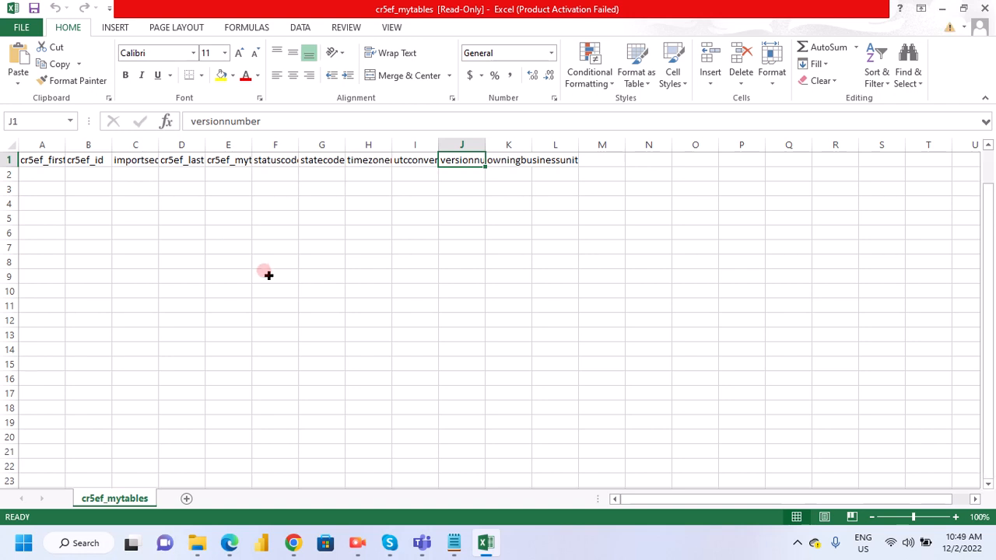
- Widen columns A to H of cr5ef_mytables.csv to read their headers, and close the file without saving
left_click(67, 167)
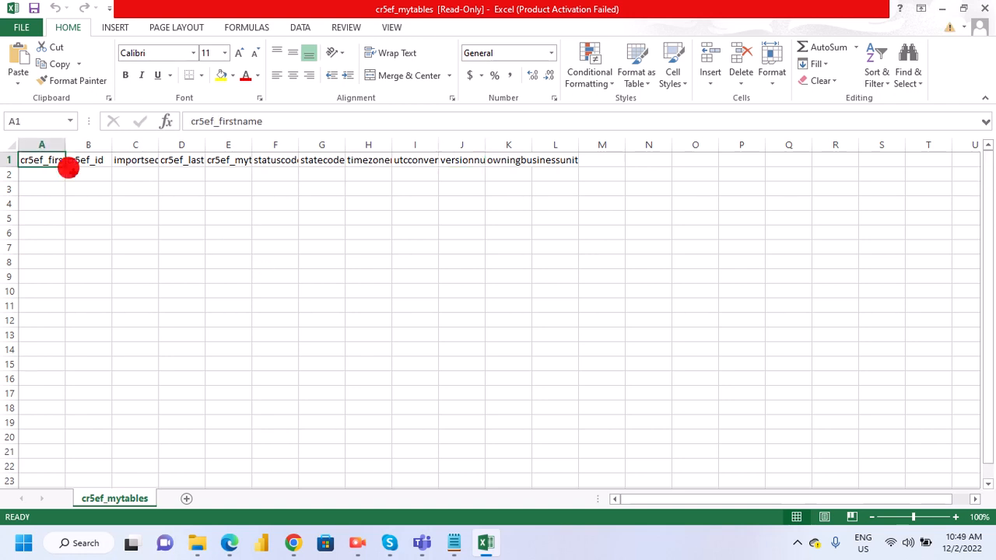
left_click_drag(64, 144, 143, 187)
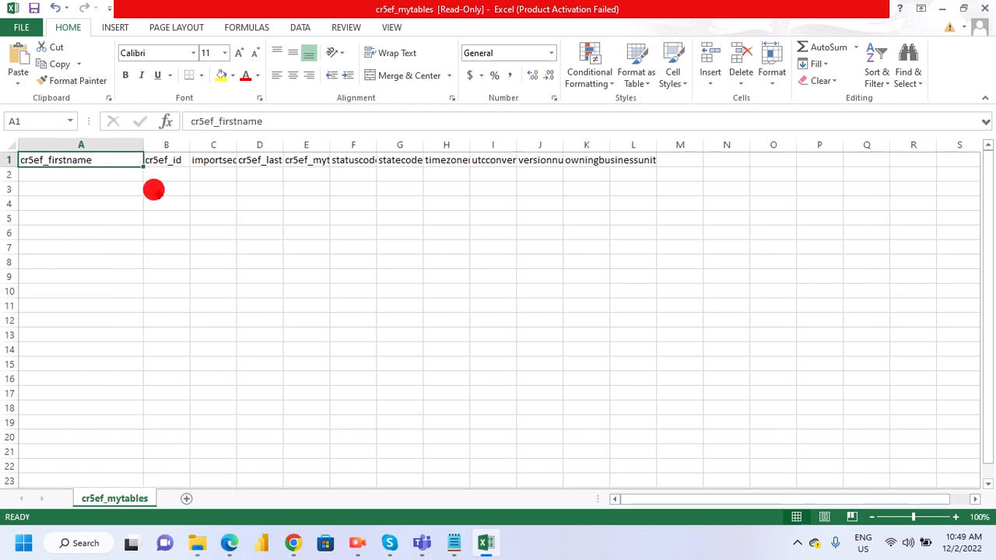
left_click_drag(188, 148, 208, 147)
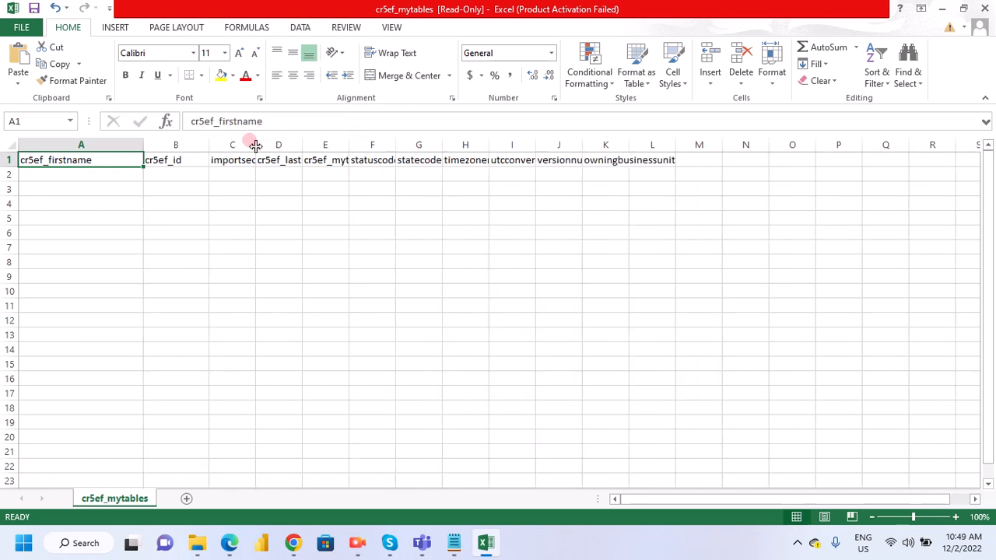
double_click(255, 146)
left_click_drag(385, 142, 656, 145)
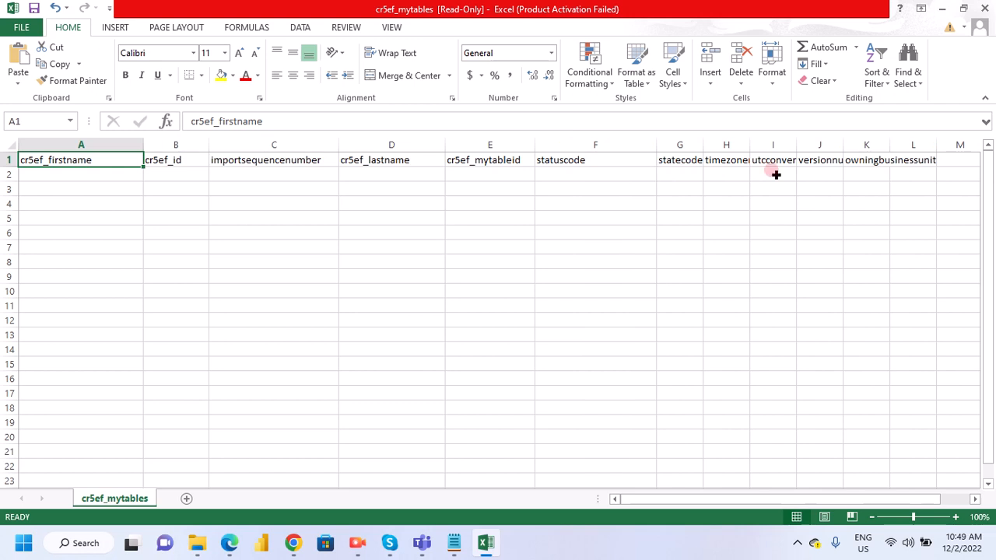
left_click_drag(661, 148, 741, 147)
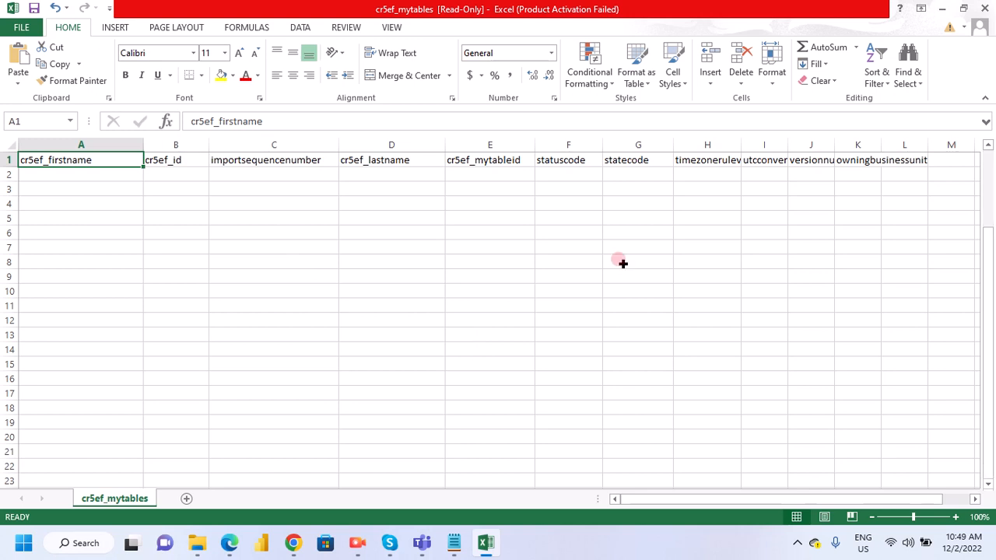
left_click(981, 25)
left_click(498, 286)
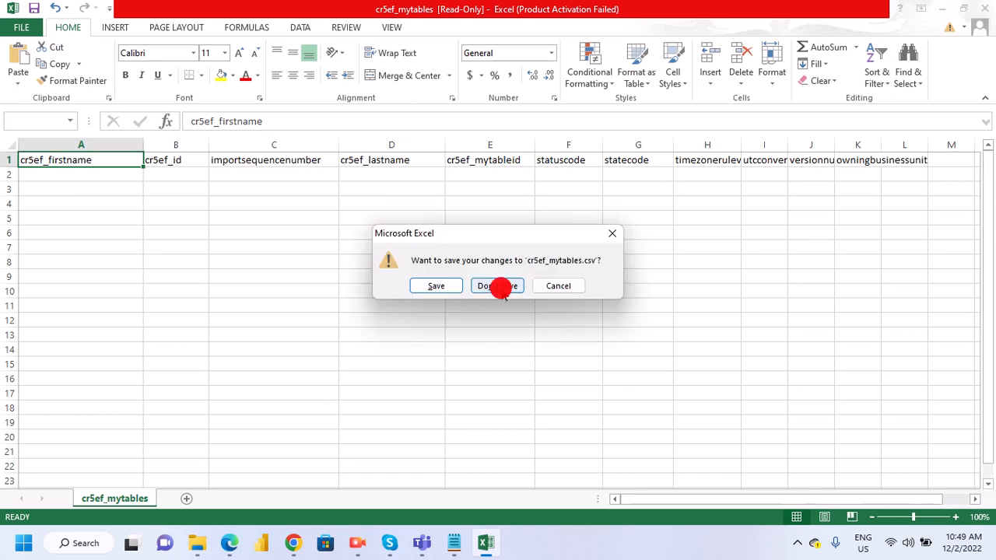